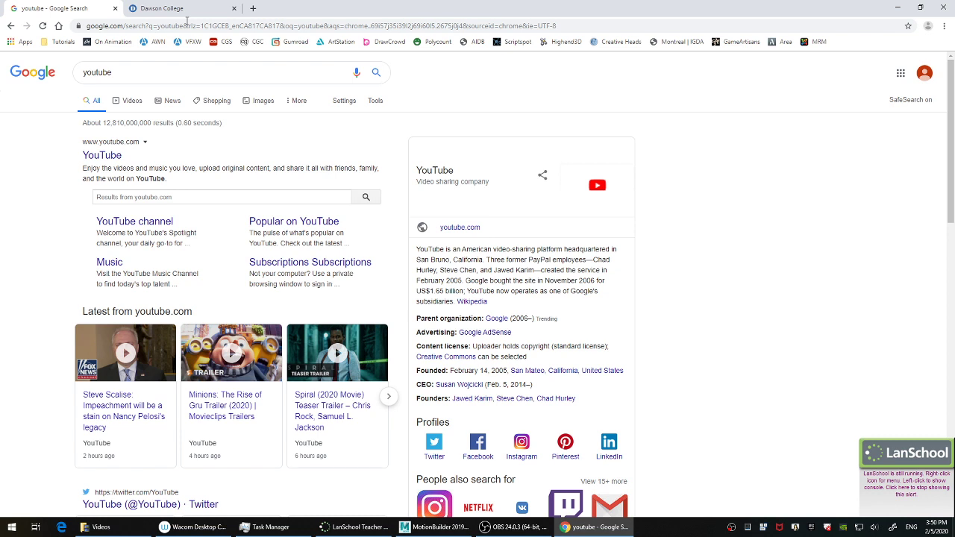
Open the YouTube site from the Google results and activate its video search field.
click(111, 158)
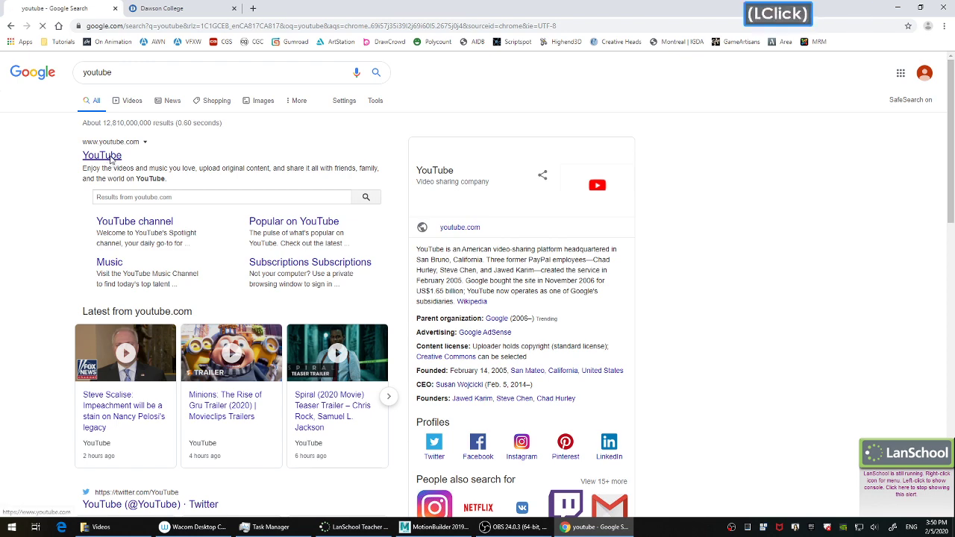
click(265, 26)
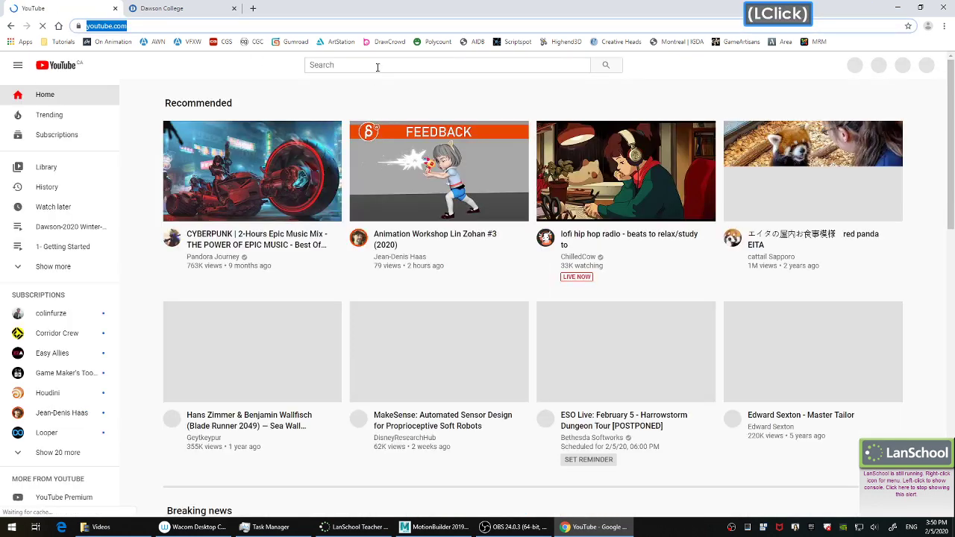
click(378, 67)
text(searc)
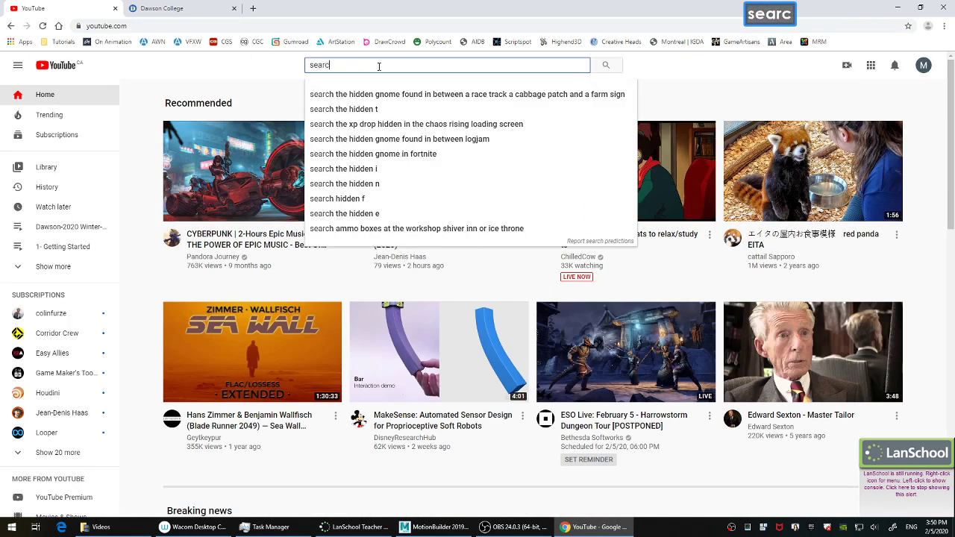
text(h)
key(BackSpace)
key(BackSpace)
key(BackSpace)
key(BackSpace)
key(BackSpace)
key(BackSpace)
key(BackSpace)
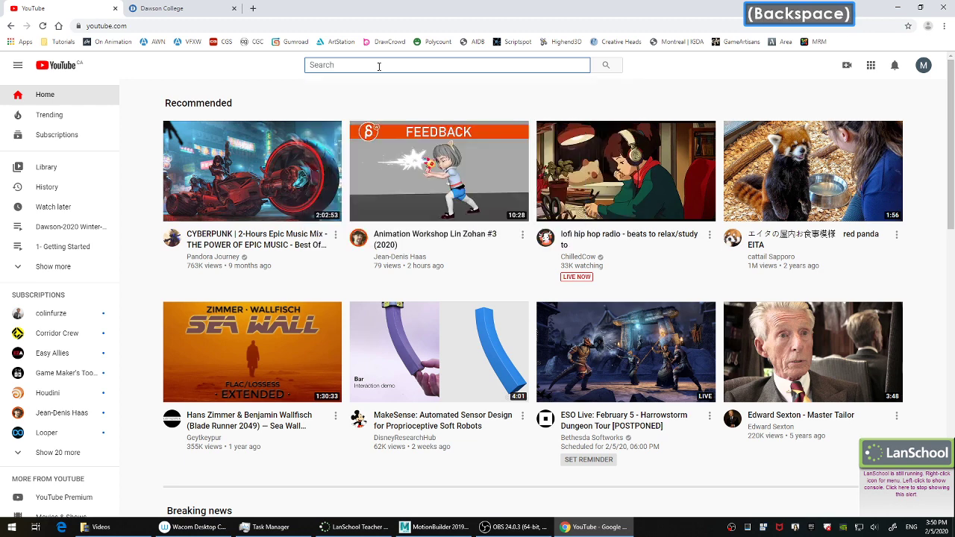
Search YouTube for "parkour jump".
text(parkou)
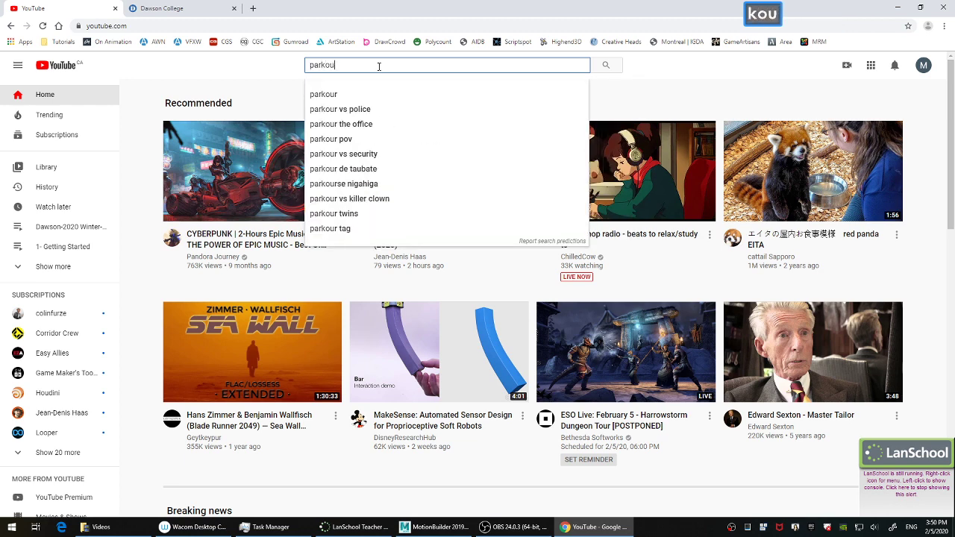
text(r jump)
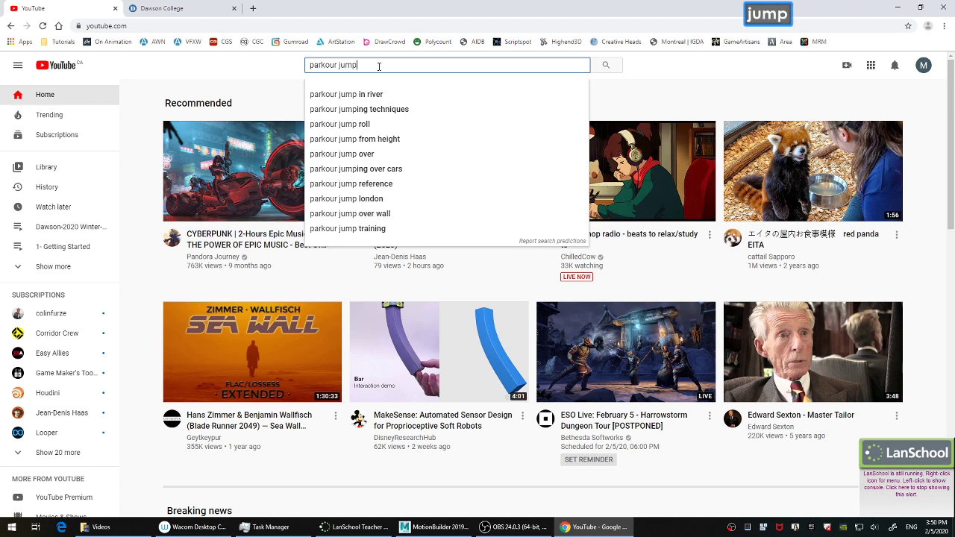
key(Return)
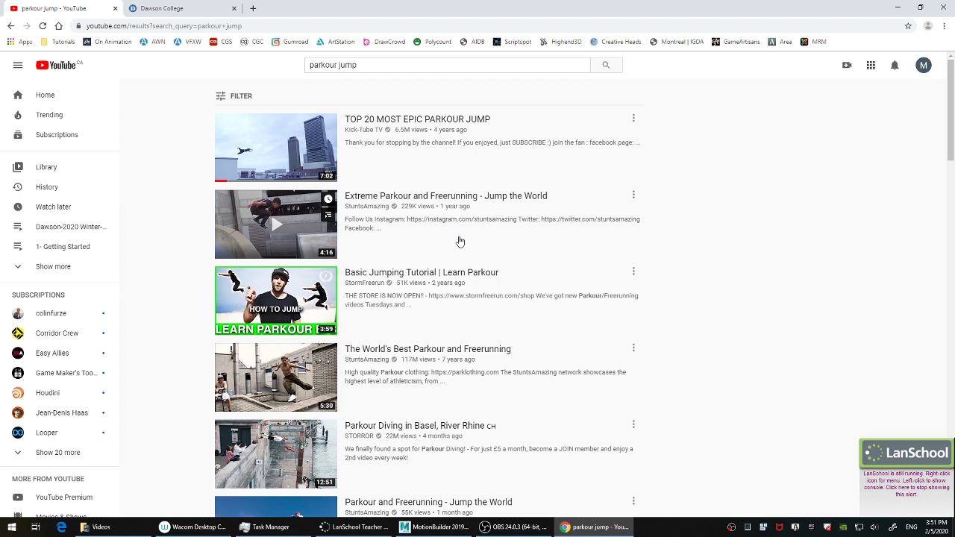
Open the video "Extreme Parkour and Freerunning - Jump the World" and, with its sound muted, skip ahead to about 0:50.
click(412, 198)
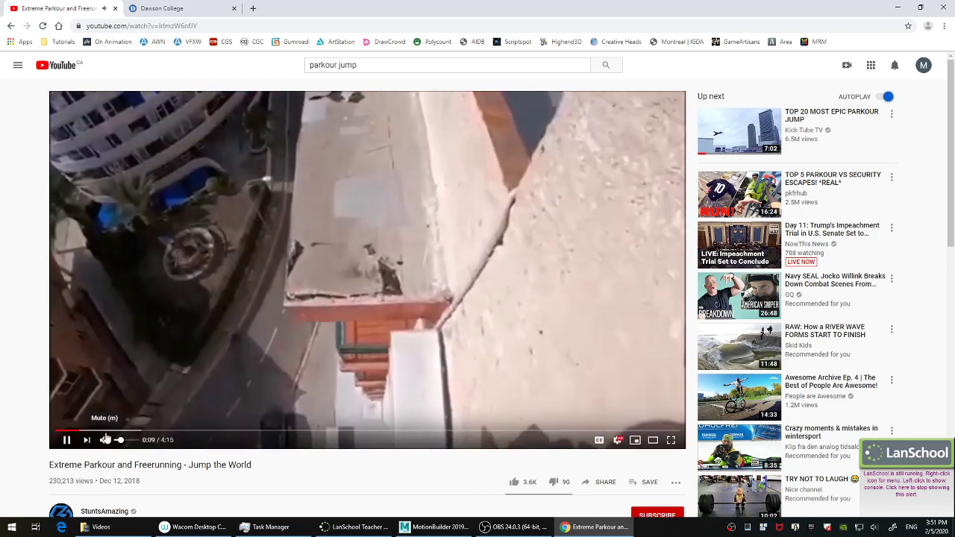
click(111, 432)
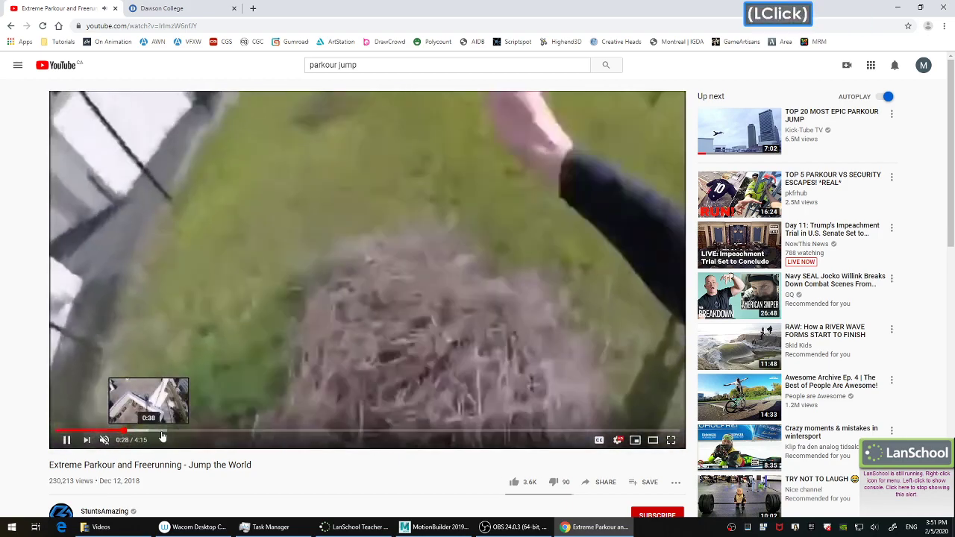
click(179, 432)
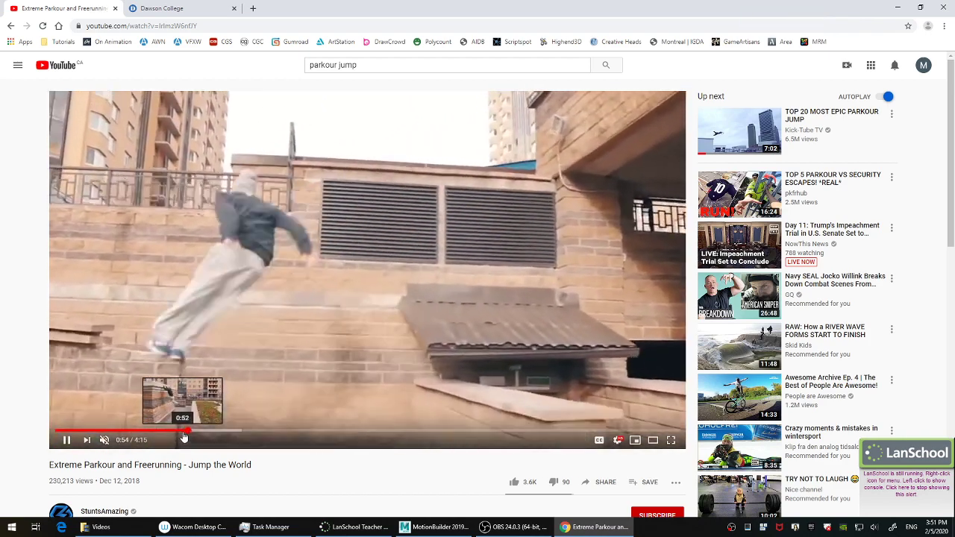
Go back to about 0:44 in the video and replay the running and wall-climbing shots, pausing at 0:52 before resuming.
key(space)
click(164, 431)
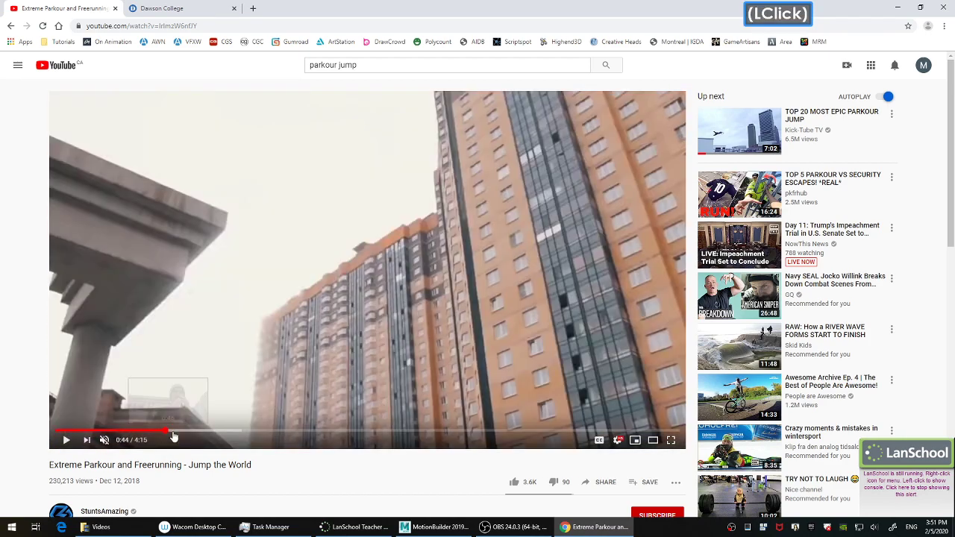
key(space)
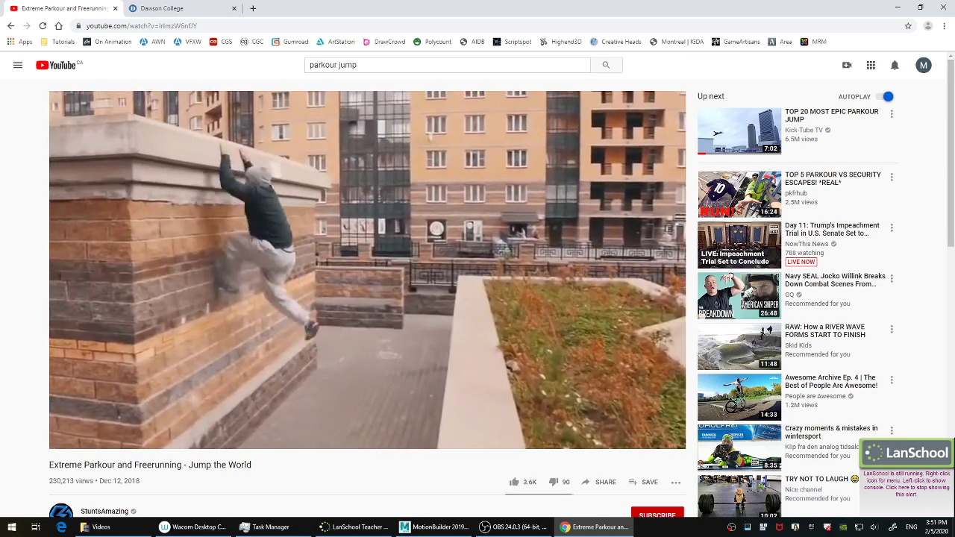
key(space)
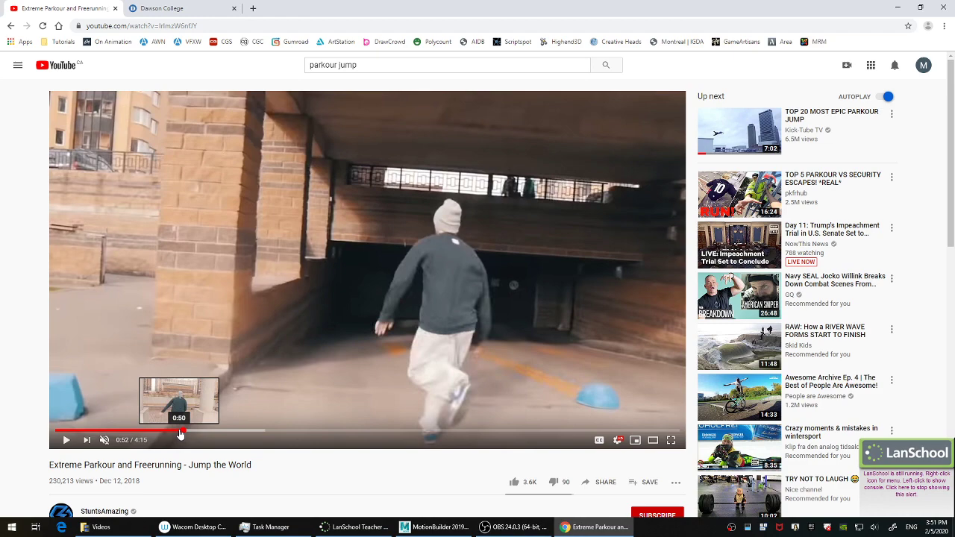
click(274, 346)
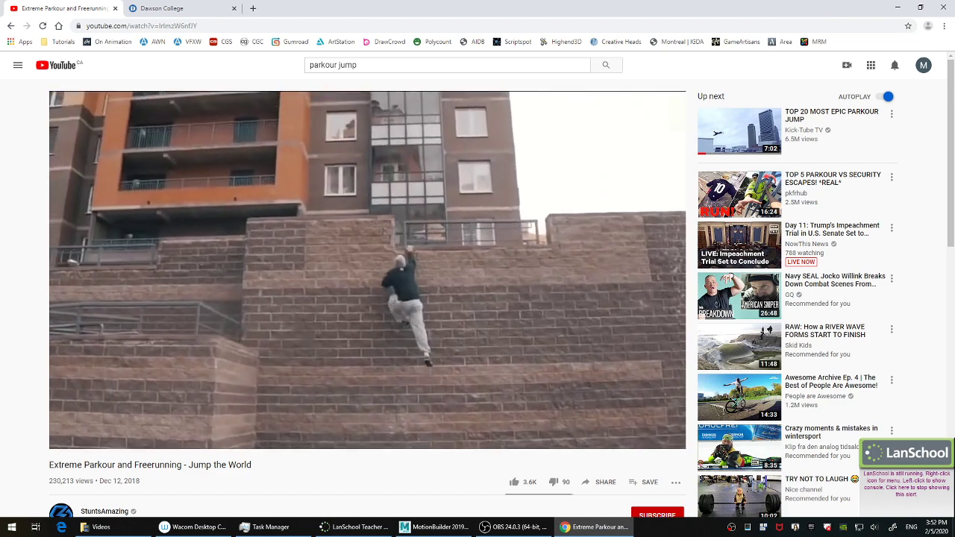
Pause the video, return to about 0:54, and replay the wall climb up to 1:03.
key(space)
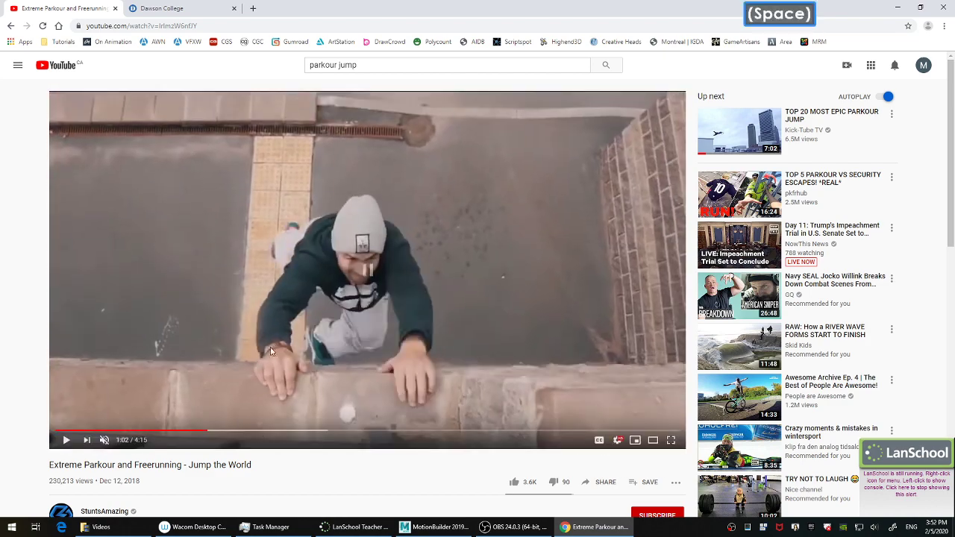
click(187, 430)
key(space)
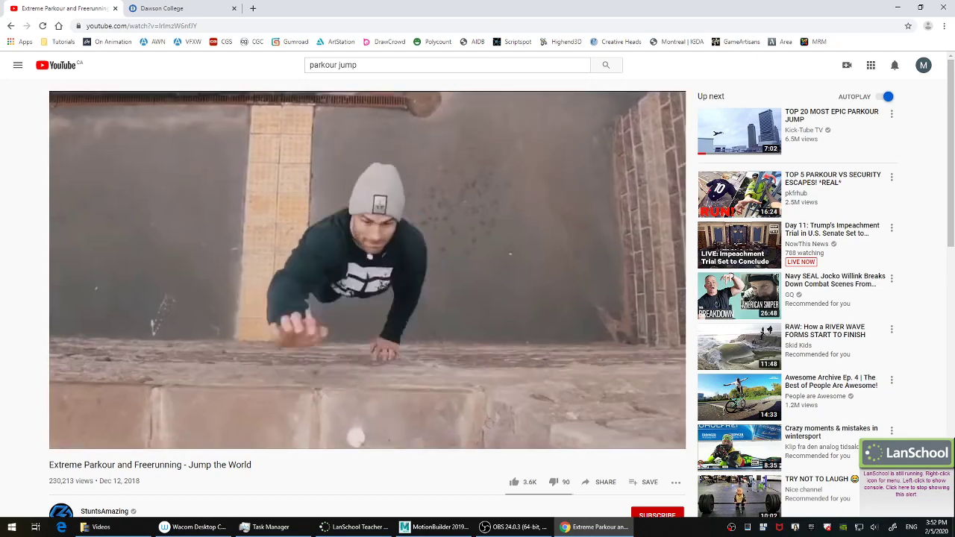
click(392, 291)
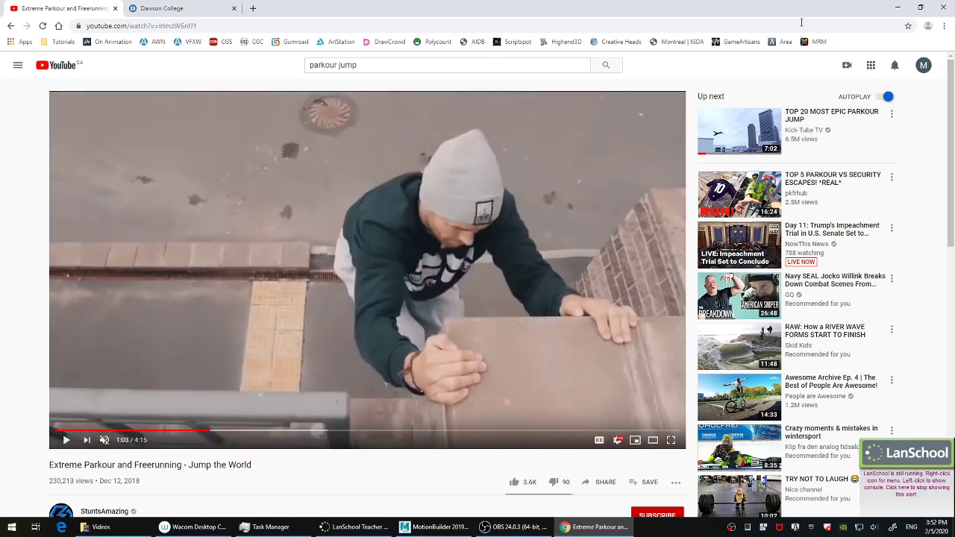
click(944, 27)
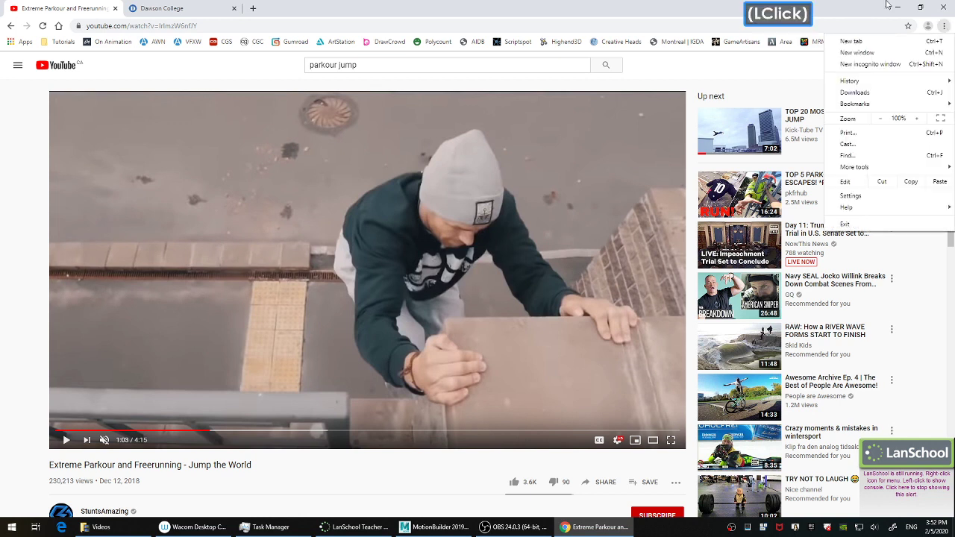
click(855, 4)
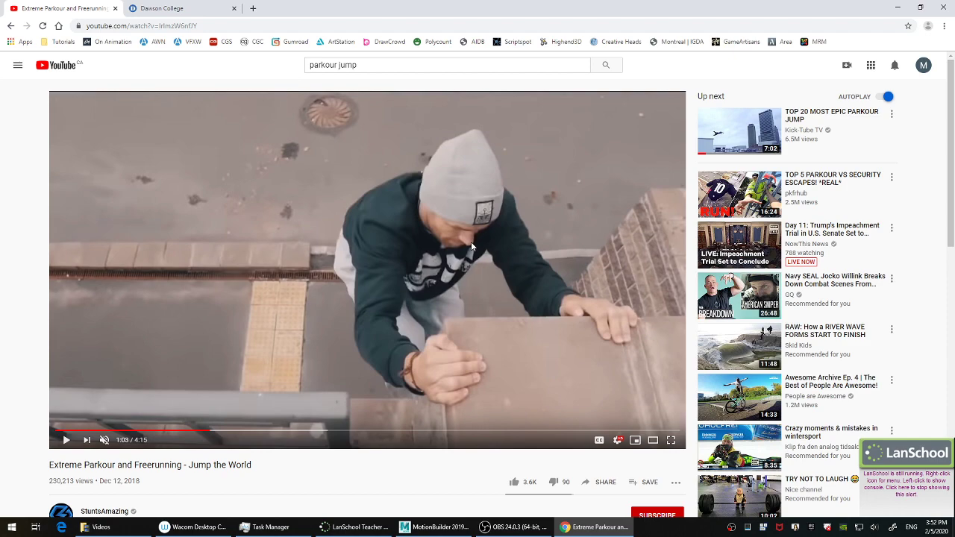
Play the video on to 1:05, pause it, and advance frame by frame through the climber's run.
click(463, 262)
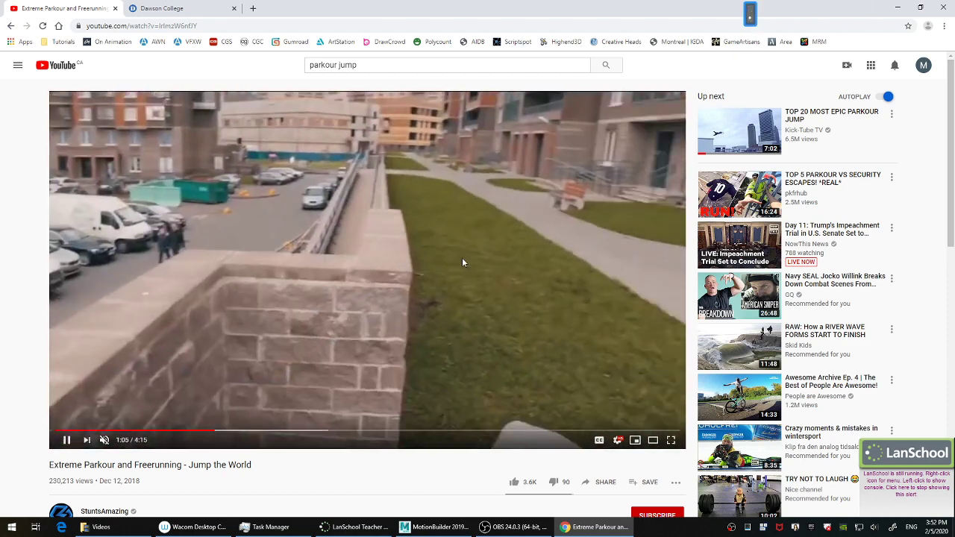
click(462, 262)
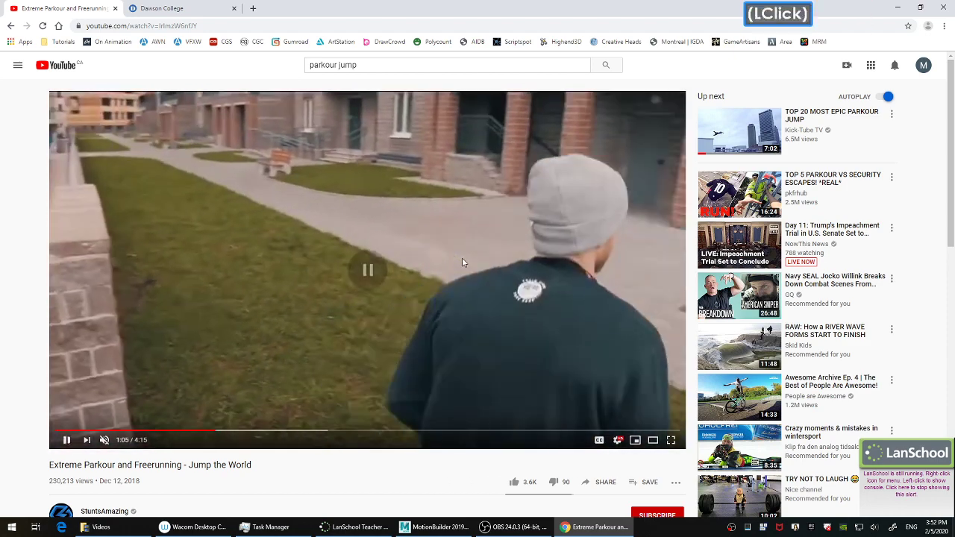
key(period)
key(period)
key(period)
key(period)
key(period)
key(period)
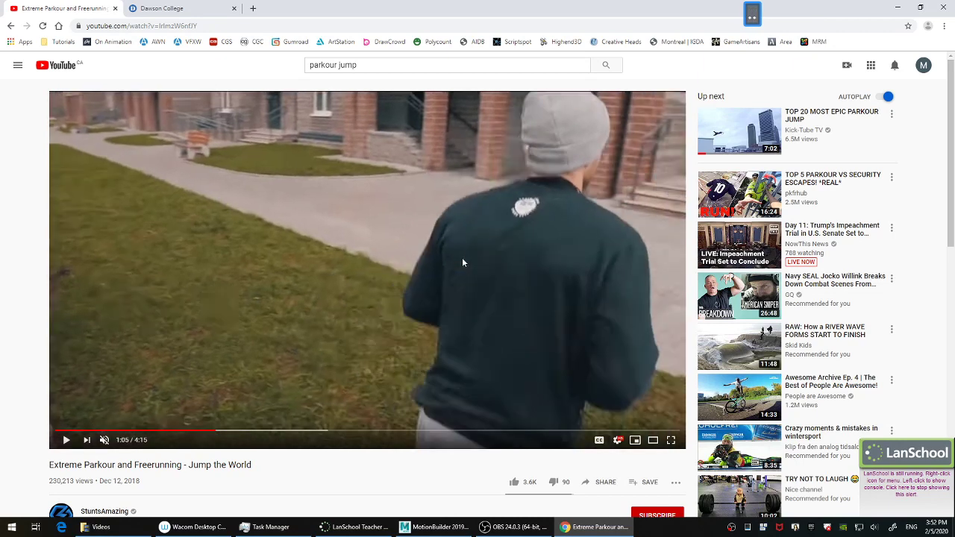
key(period)
key(period)
key(period)
key(period)
key(period)
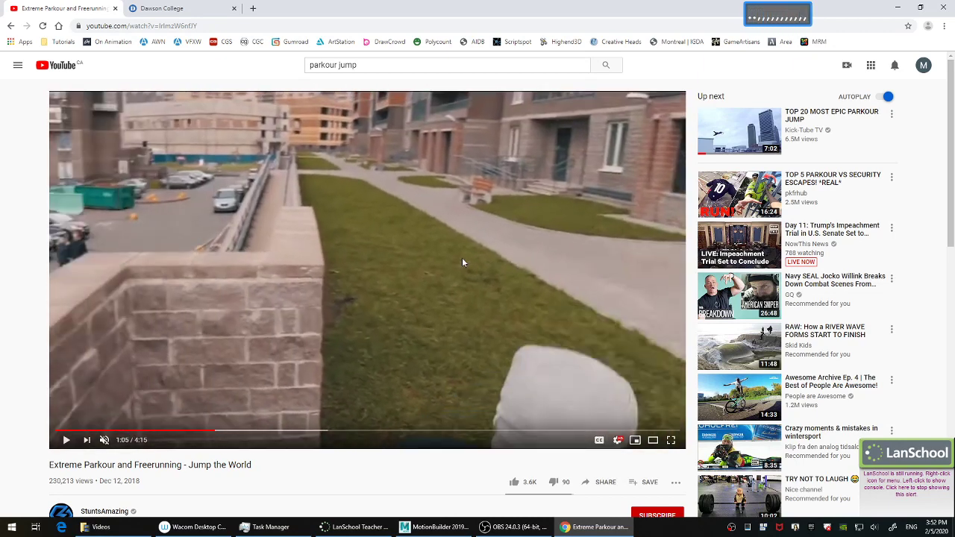
Step the paused video backward frame by frame to the climber's landing at 1:04.
key(comma)
key(comma)
key(comma)
key(comma)
key(comma)
key(comma)
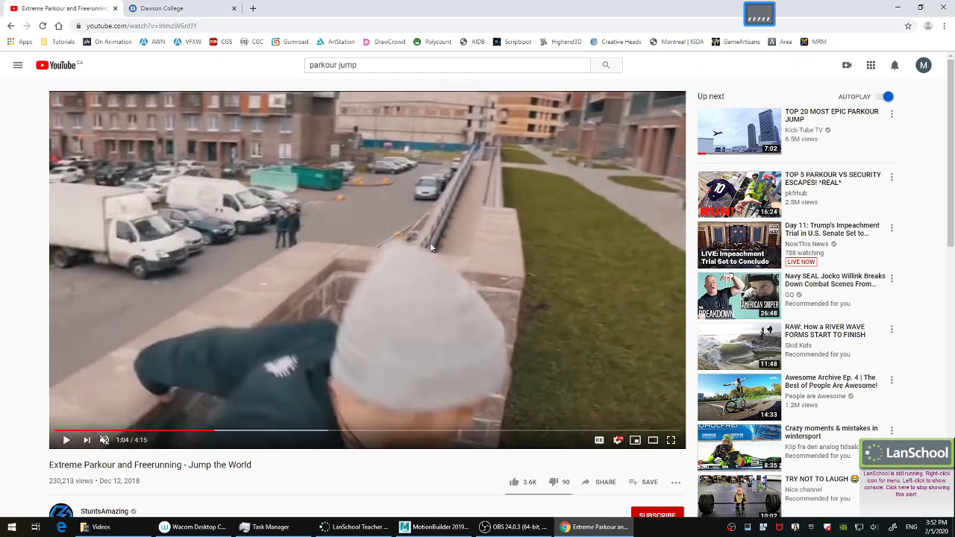
Examine the climber's vault over the wall at 1:04 by stepping through its individual frames.
key(period)
key(period)
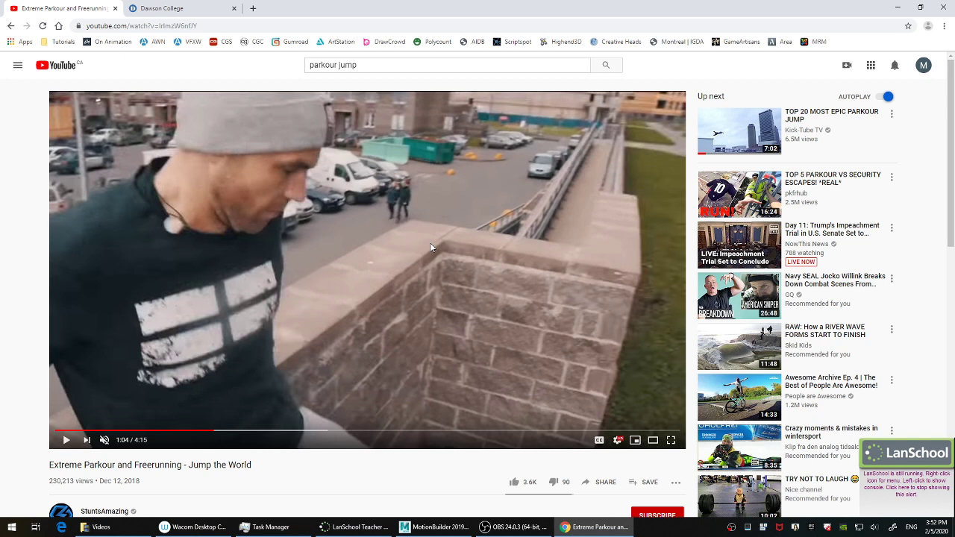
key(period)
key(period)
key(period)
key(period)
key(period)
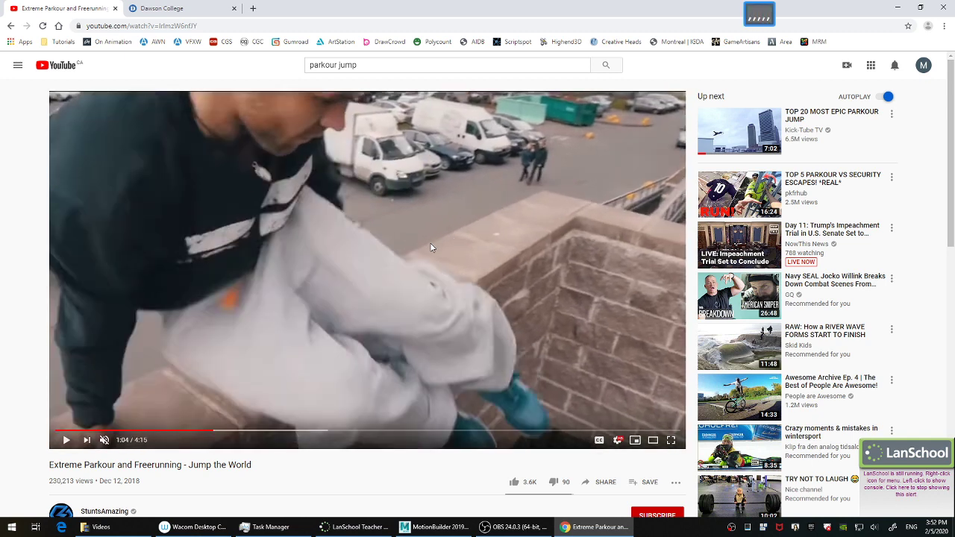
key(period)
key(period)
key(period)
key(period)
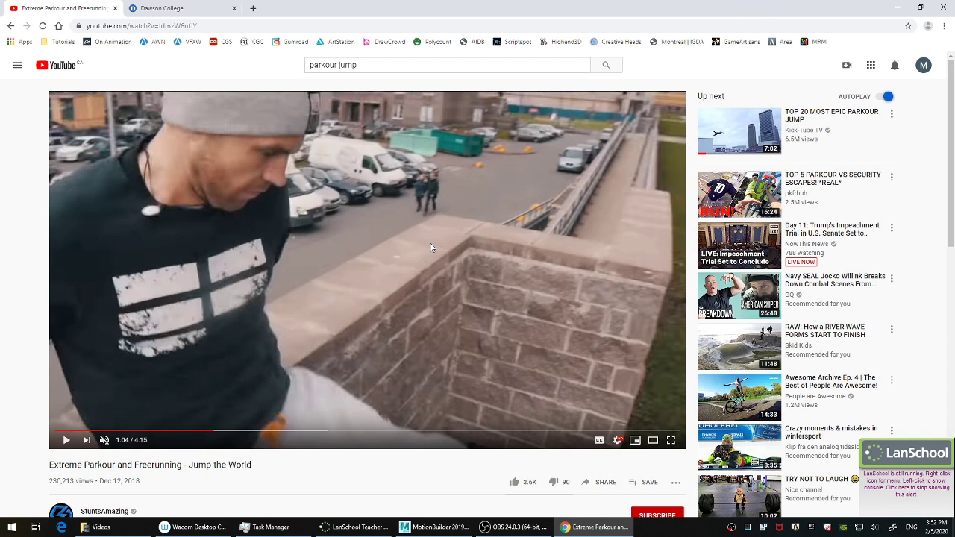
key(period)
key(period)
key(period)
key(period)
key(period)
key(period)
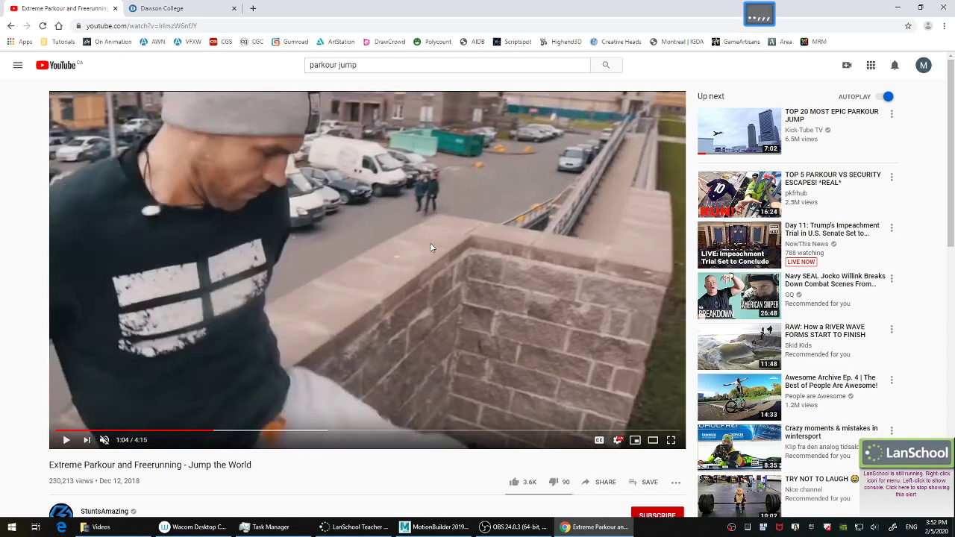
key(period)
key(period)
key(period)
key(period)
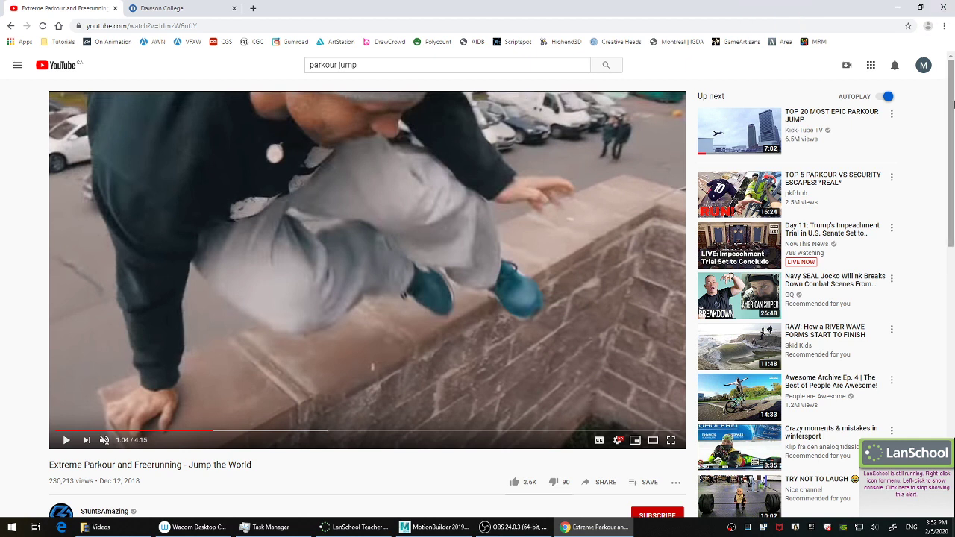
Open a new browser tab and search the web for "youtube download video extension for chrome".
click(682, 3)
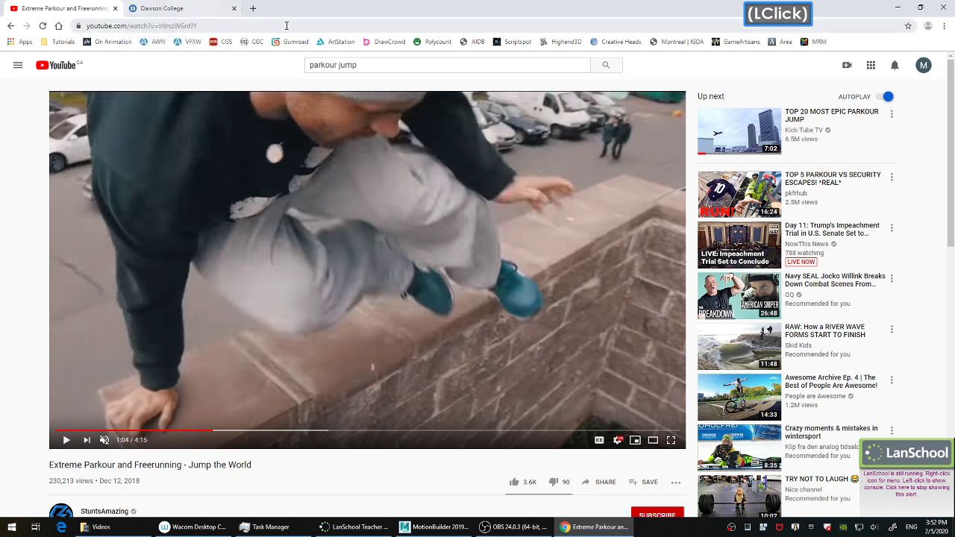
click(252, 8)
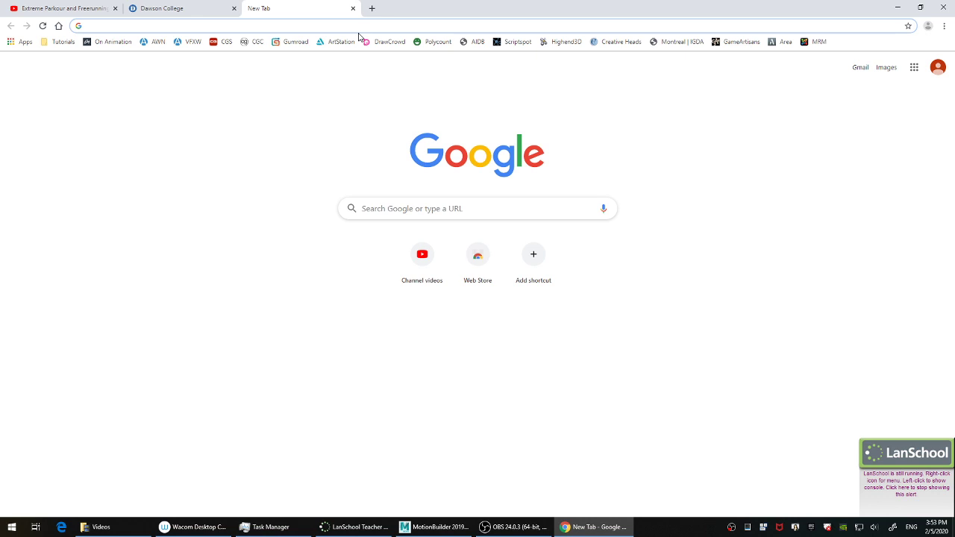
text(yout)
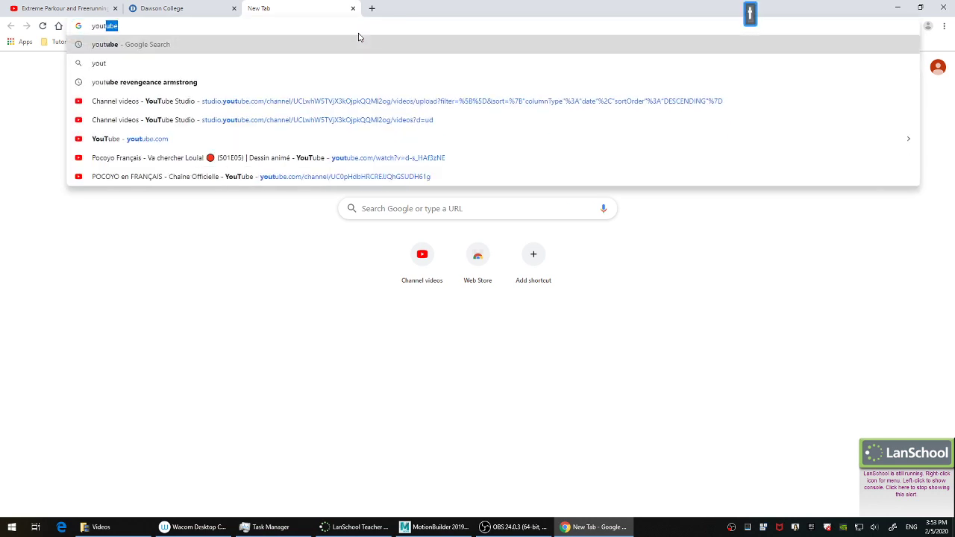
key(BackSpace)
key(BackSpace)
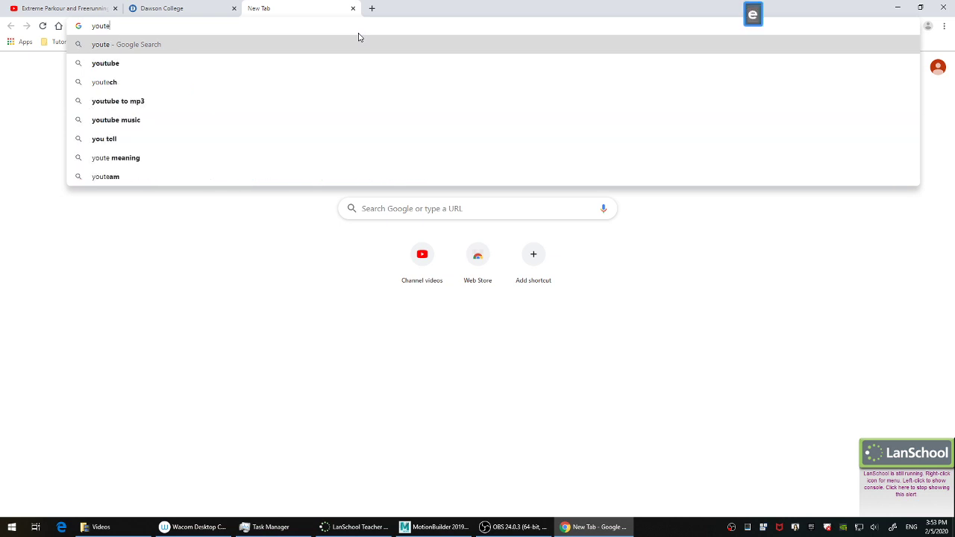
text(t)
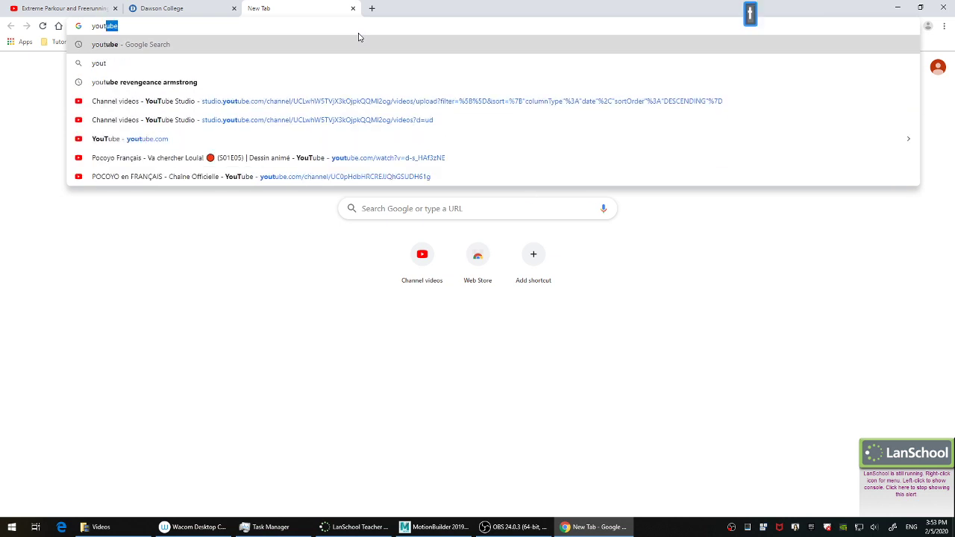
text(ube )
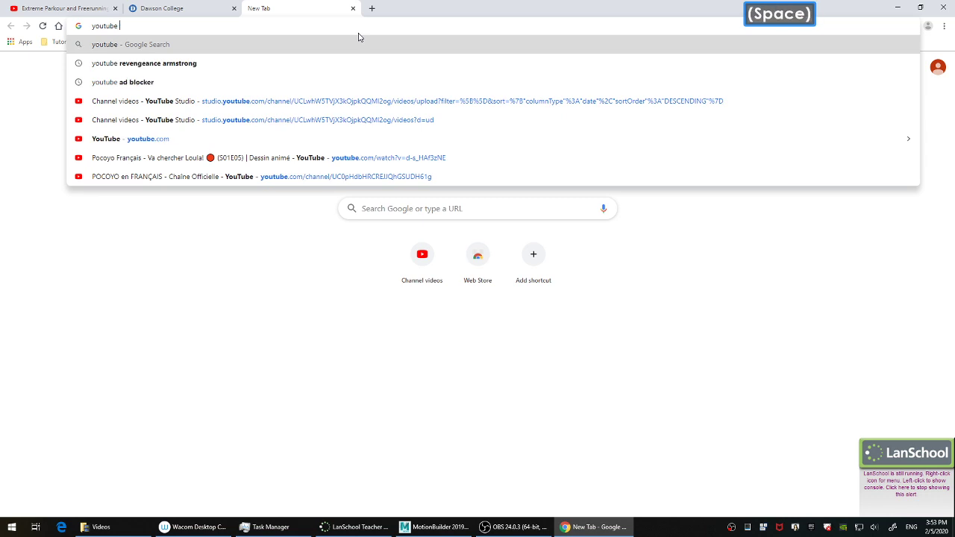
text(download v)
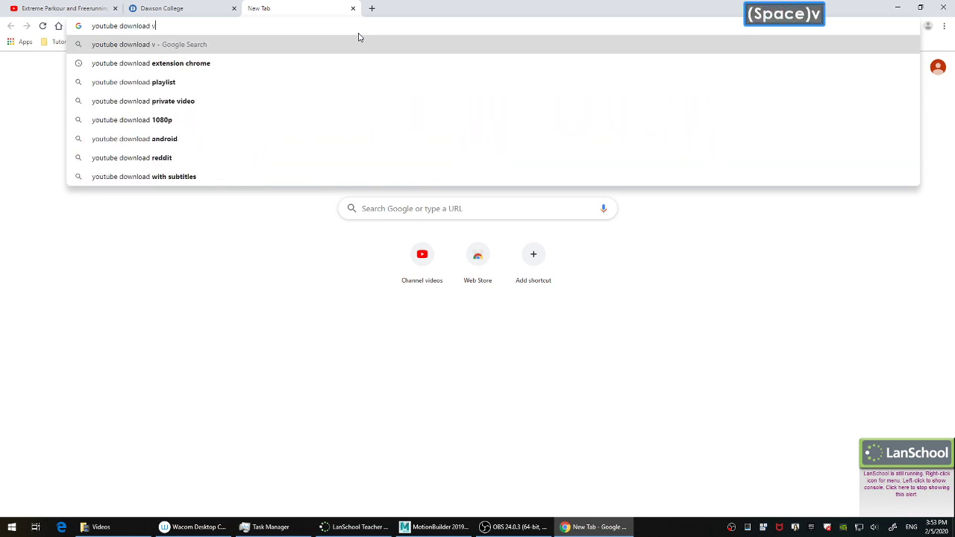
text(ideo ex)
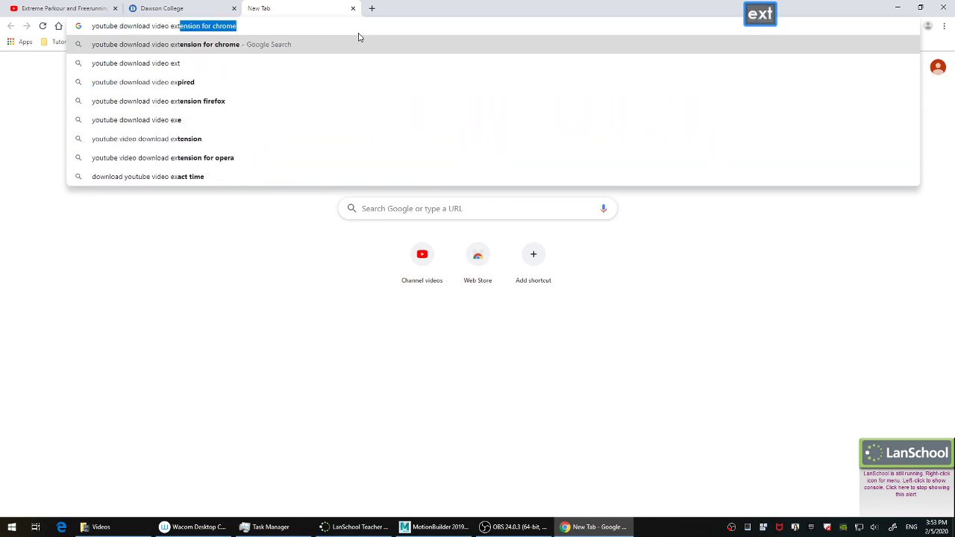
text(tension)
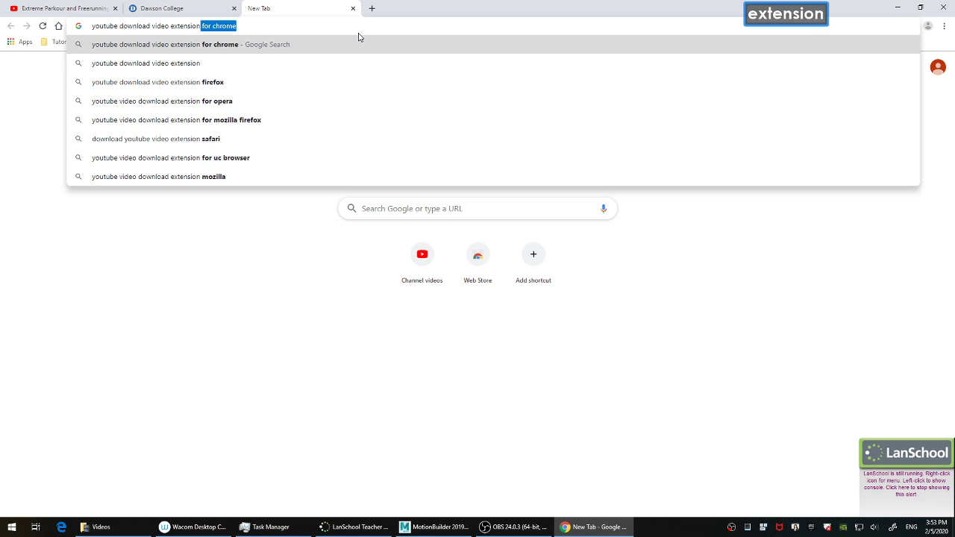
key(Return)
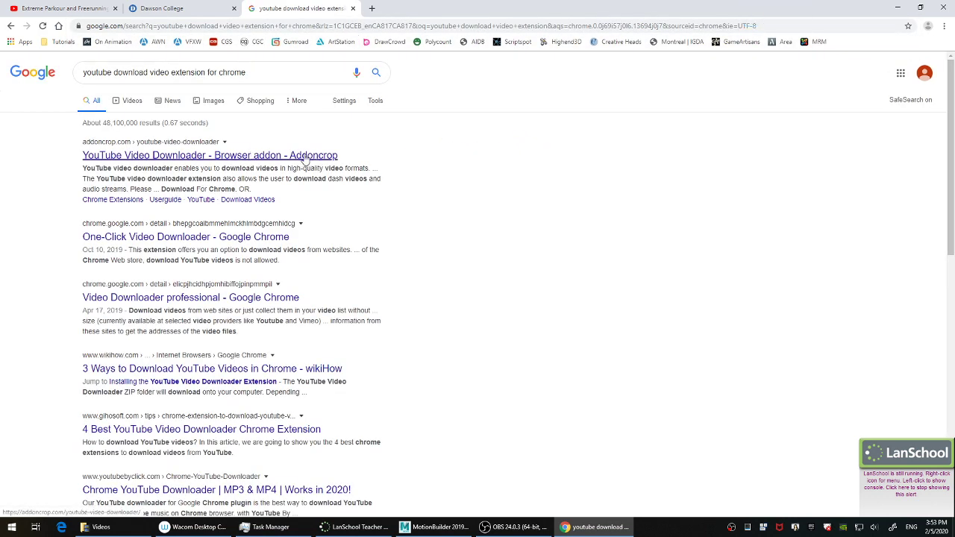
Open Addoncrop's YouTube Video Downloader page from the search results and download the Chrome version of the add-on.
click(244, 159)
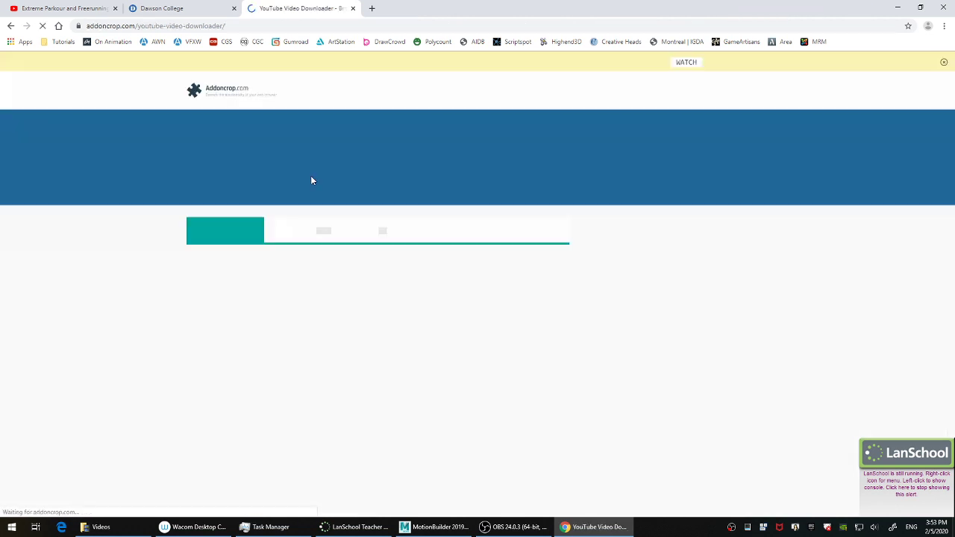
scroll(132, 258, down, 4)
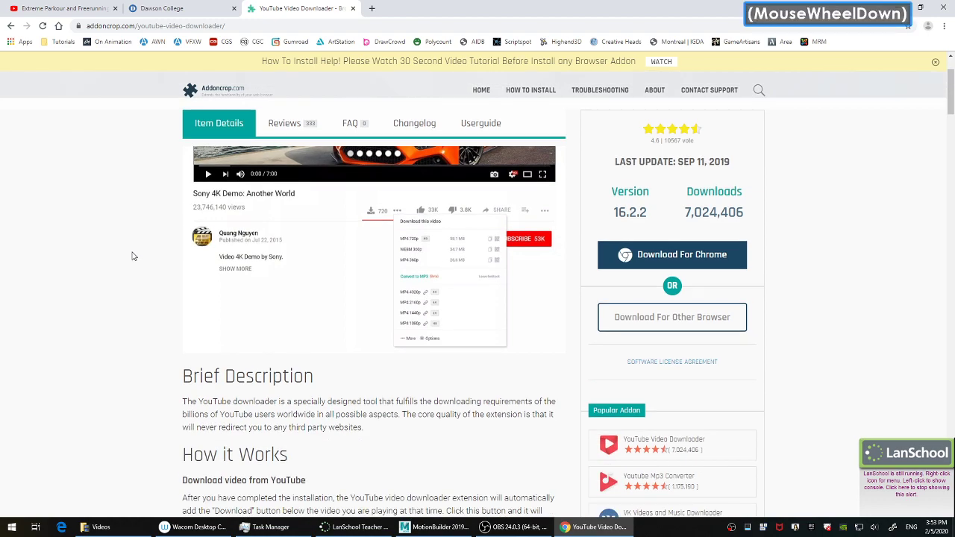
scroll(132, 256, down, 1)
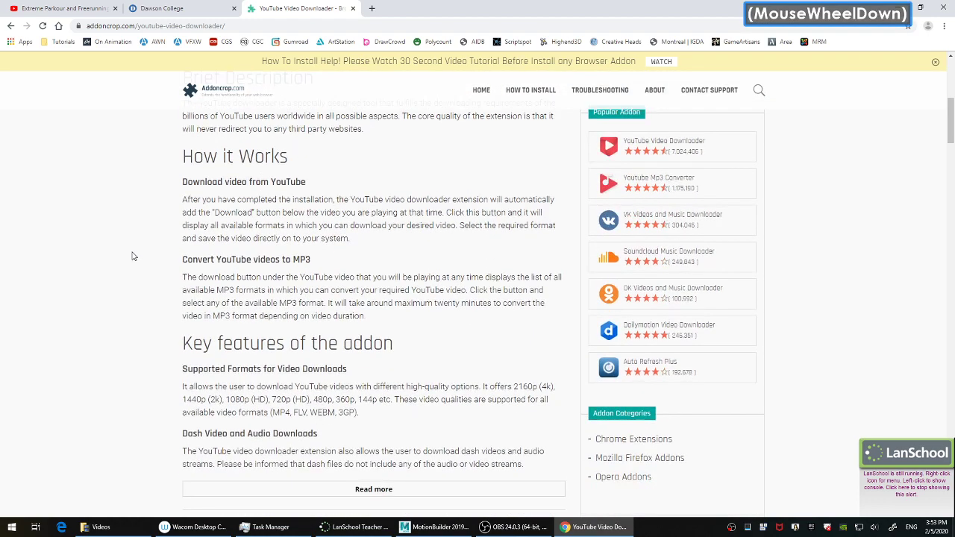
scroll(132, 257, down, 2)
scroll(132, 256, up, 6)
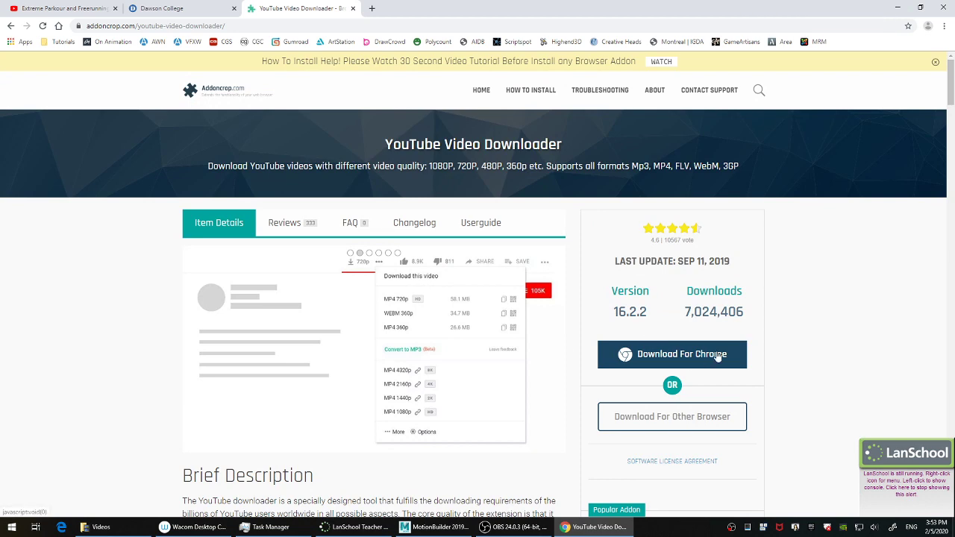
scroll(718, 357, down, 1)
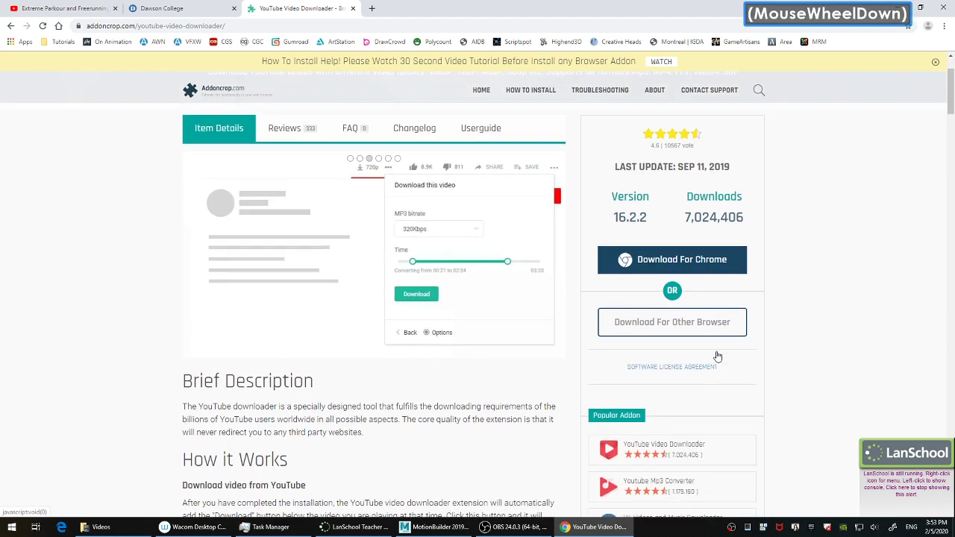
click(710, 258)
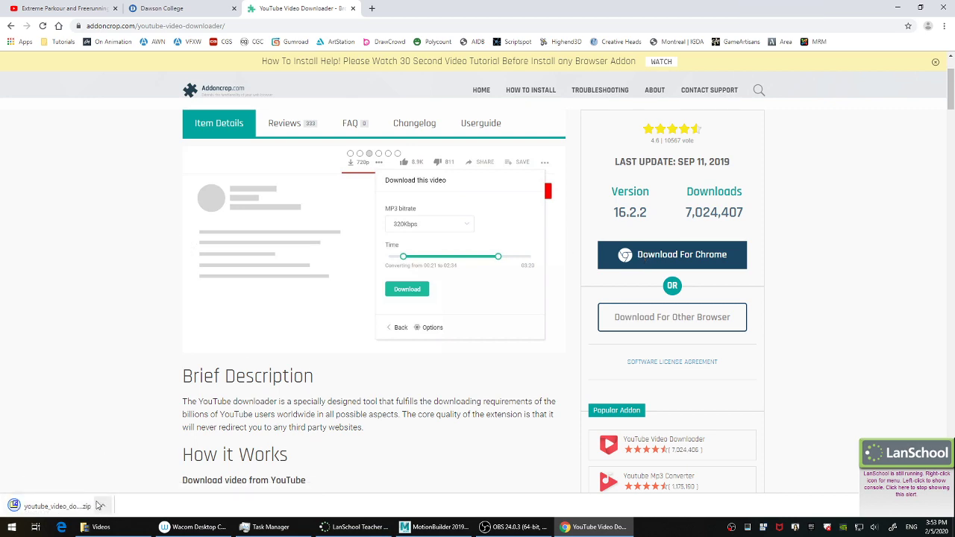
Return to the search results and open the One-Click Video Downloader page in the Chrome Web Store.
right_click(72, 251)
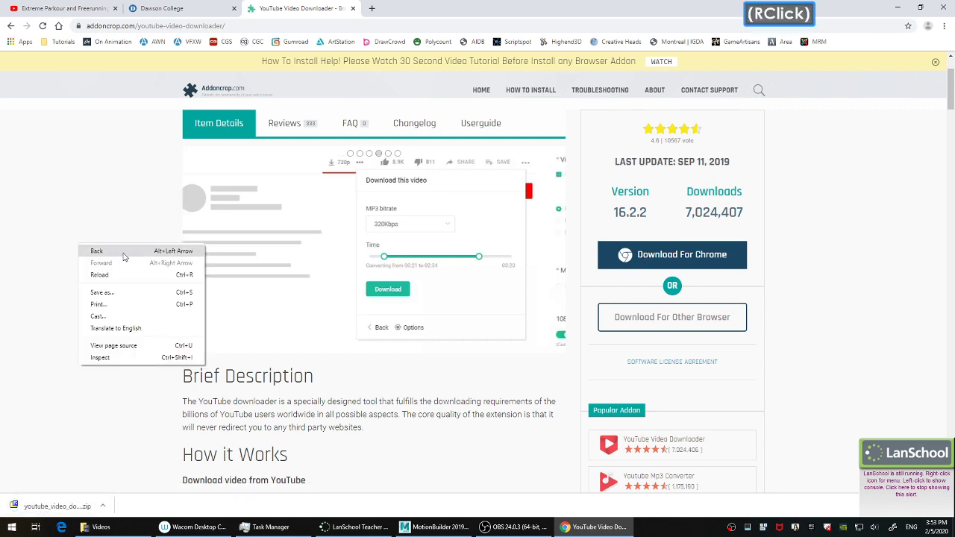
click(78, 254)
scroll(153, 289, down, 1)
scroll(152, 289, down, 1)
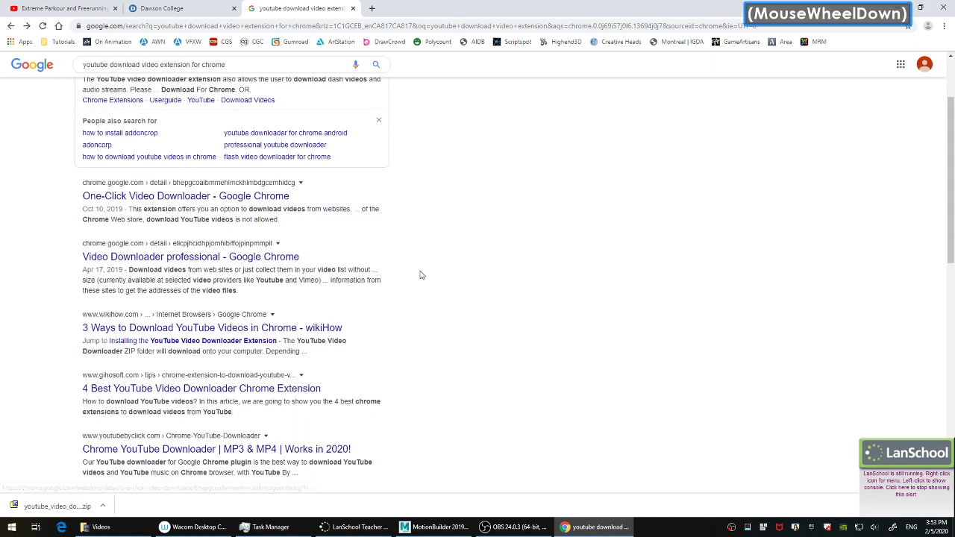
click(257, 196)
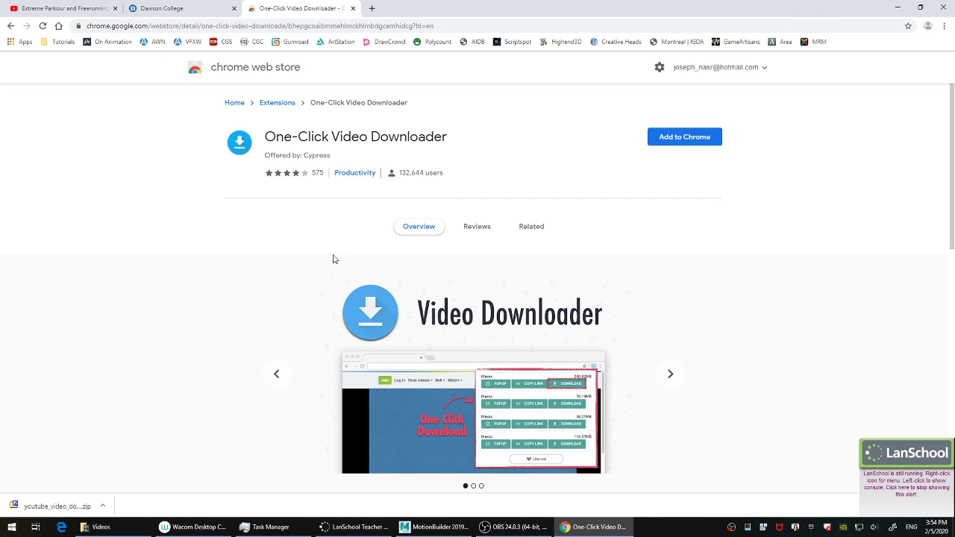
Review the One-Click Video Downloader overview, then add the extension to Chrome and dismiss its notification.
scroll(670, 233, down, 3)
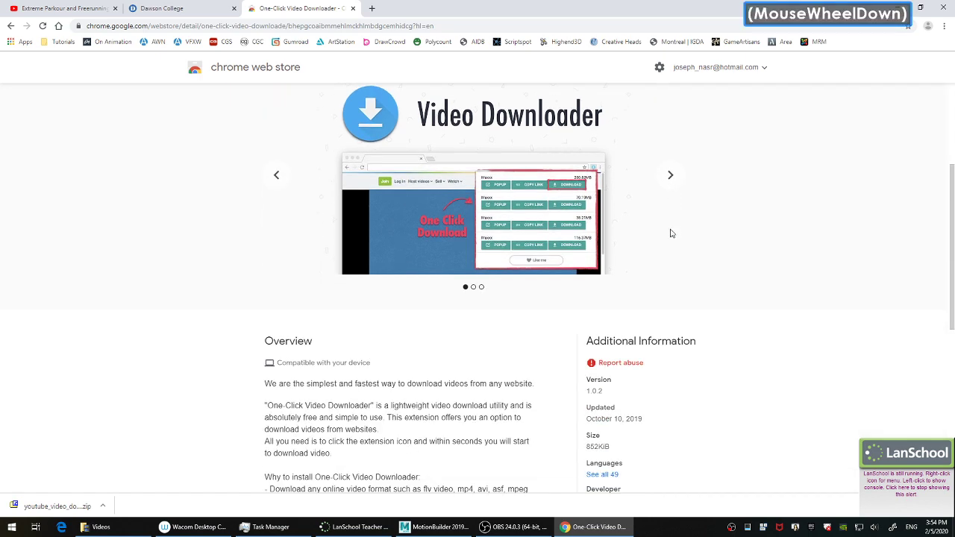
scroll(670, 233, up, 3)
scroll(670, 234, down, 4)
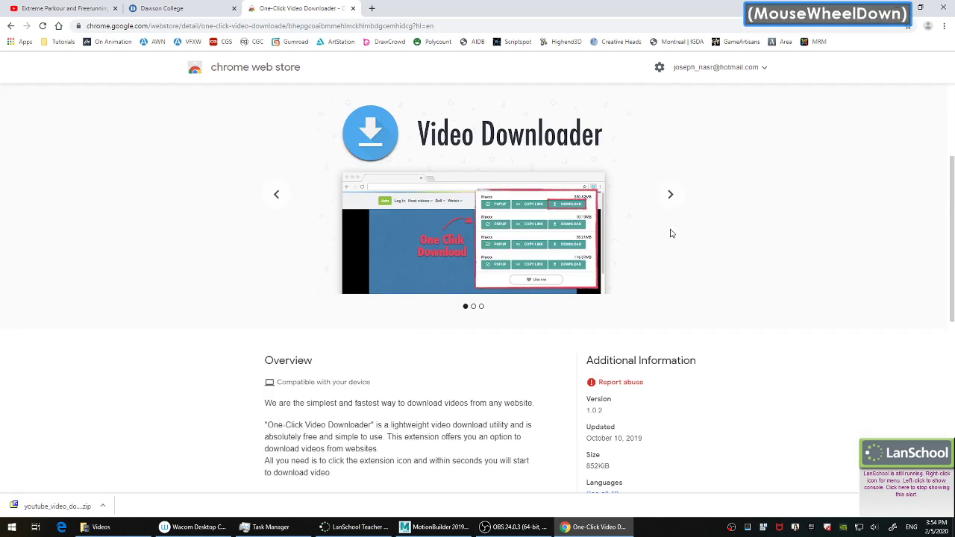
scroll(670, 234, down, 2)
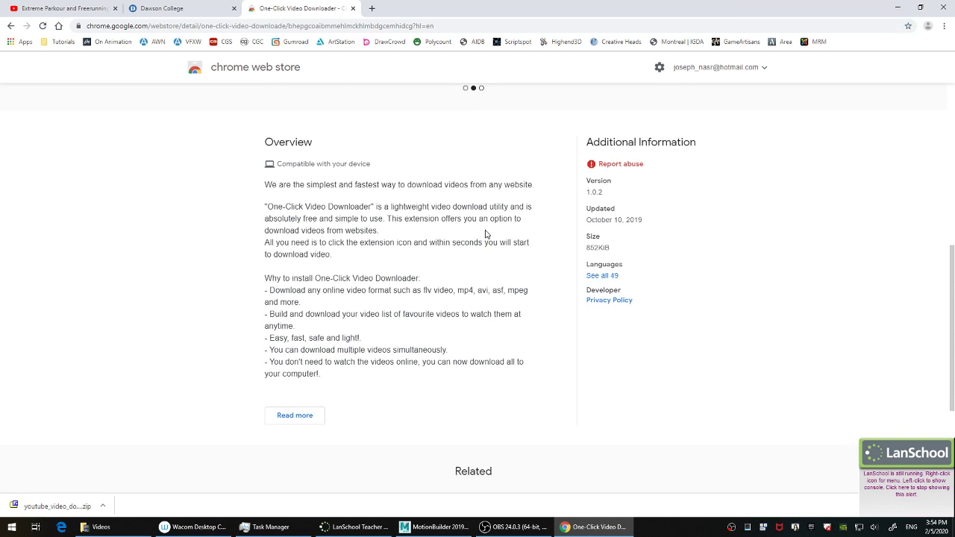
scroll(485, 234, up, 5)
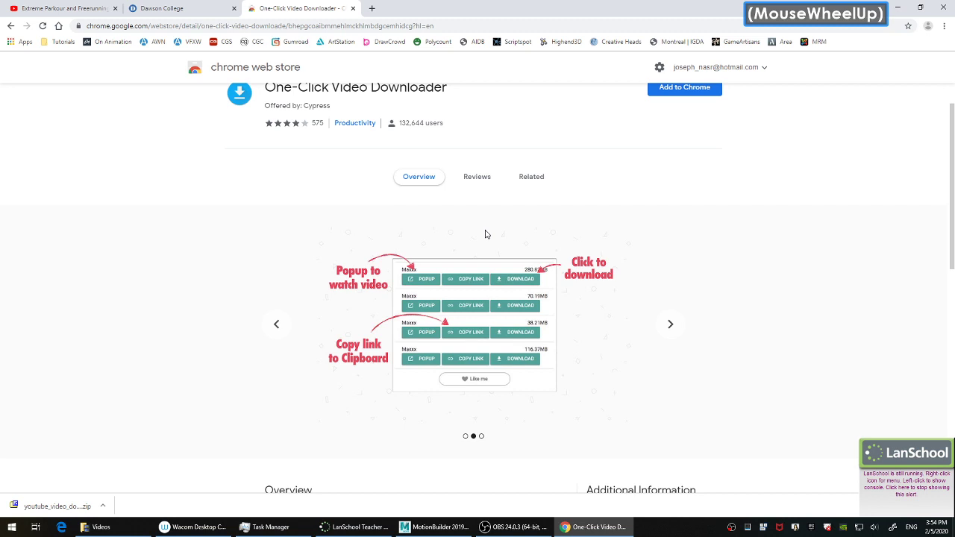
click(690, 138)
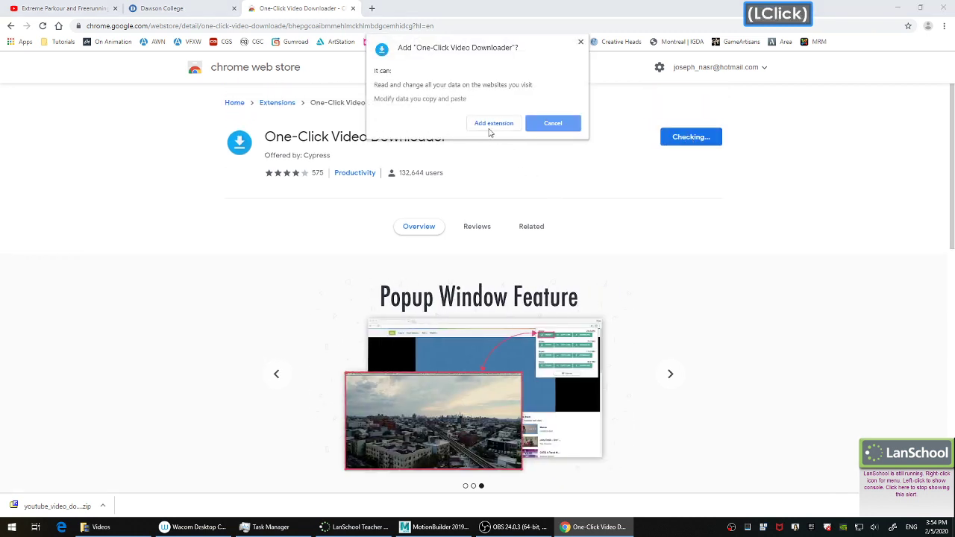
click(493, 123)
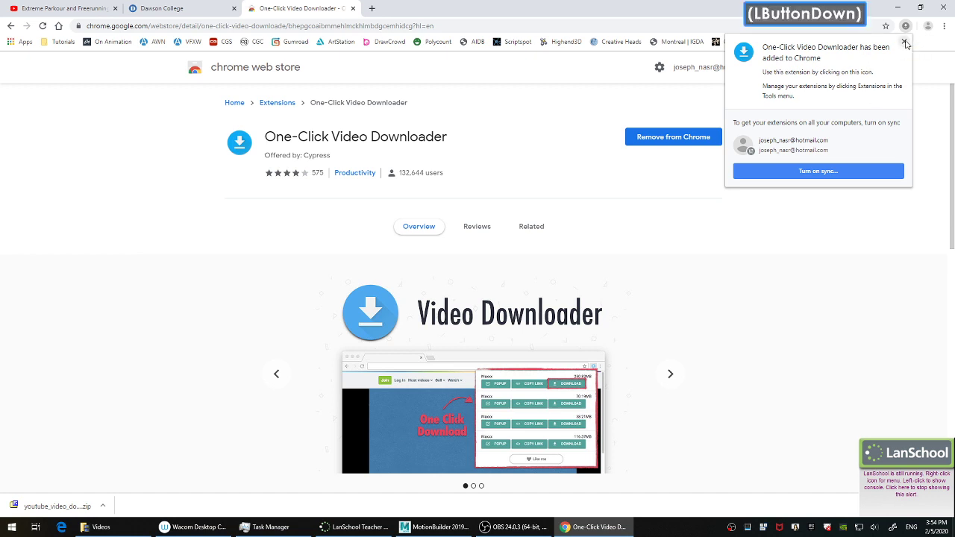
click(905, 42)
Try to download the parkour video with the One-Click Video Downloader extension, and close the tab it opens.
click(62, 9)
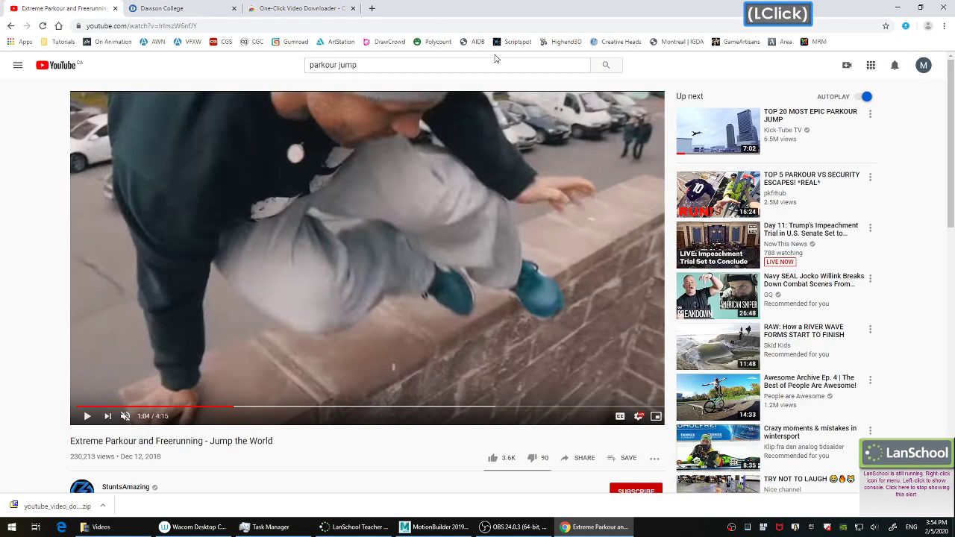
click(906, 26)
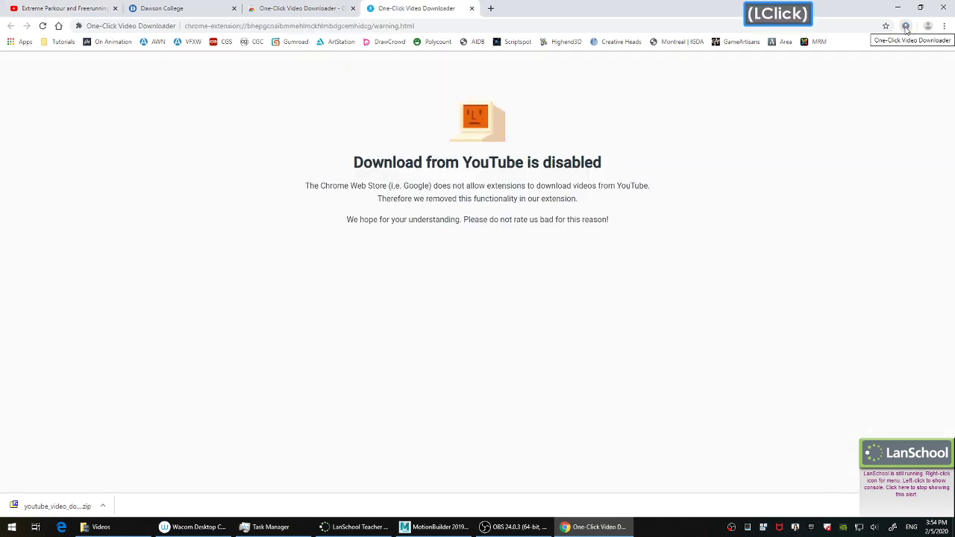
right_click(589, 116)
click(601, 122)
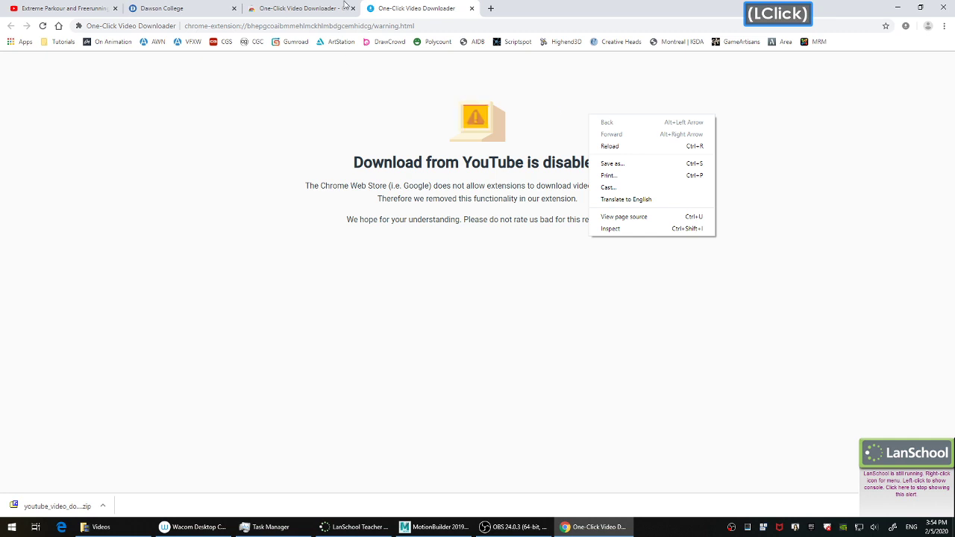
click(440, 9)
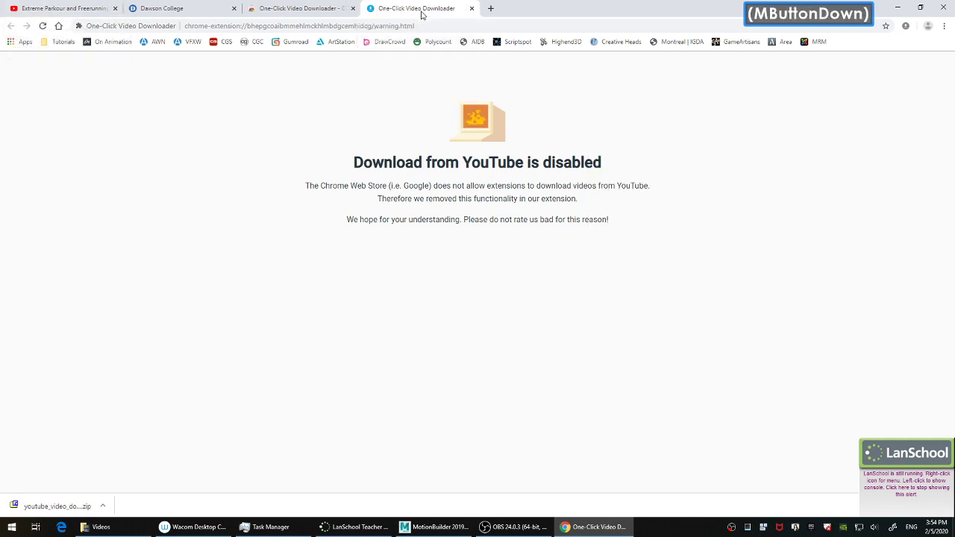
middle_click(422, 8)
Return from the One-Click Video Downloader page to the search results and open wikiHow's "3 Ways to Download YouTube Videos in Chrome".
click(313, 9)
click(13, 26)
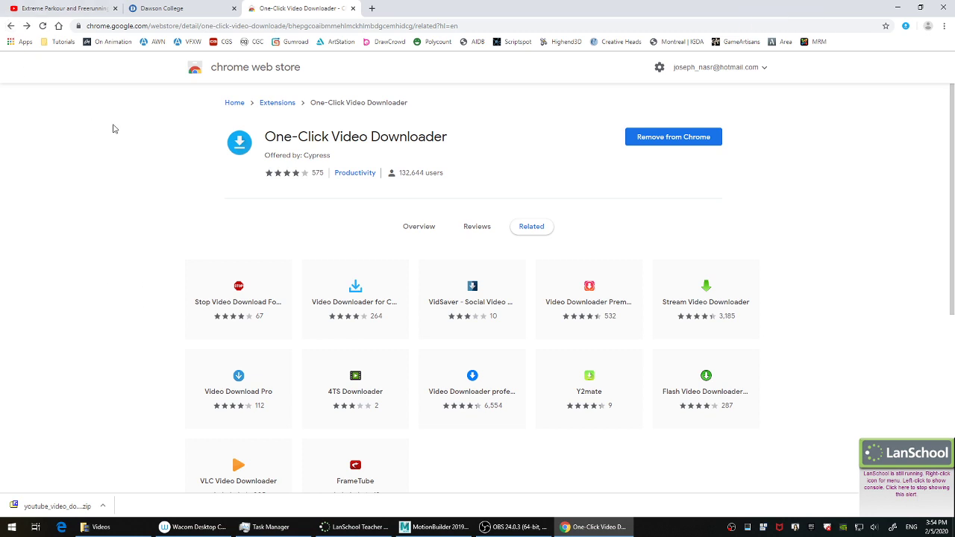
click(11, 26)
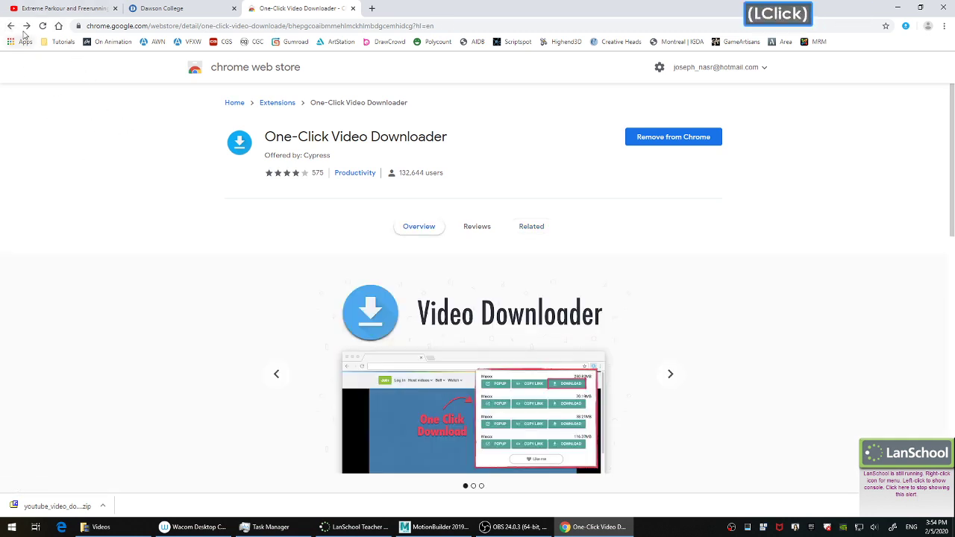
scroll(62, 262, down, 1)
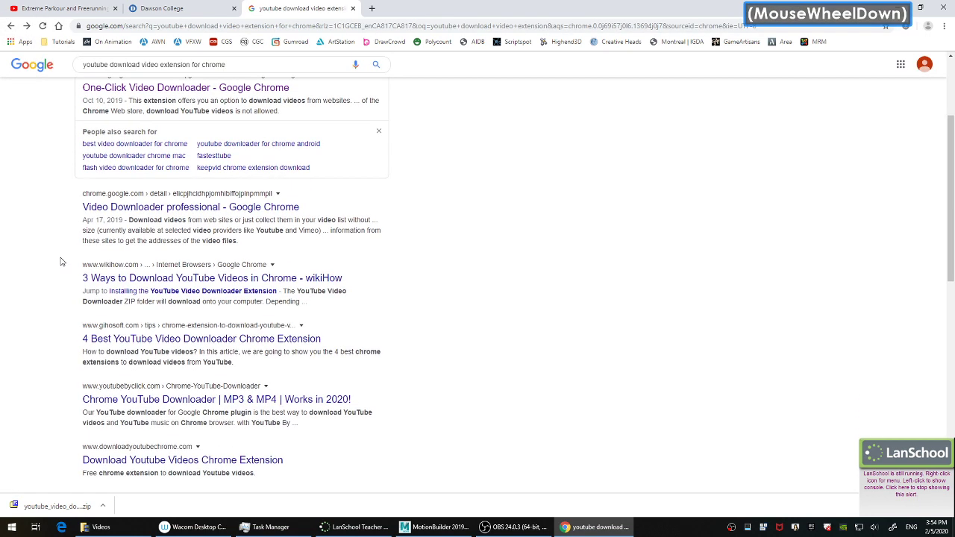
click(118, 279)
Review the wikiHow article's steps for downloading with VD in a browser and for installing the YouTube Video Downloader extension.
scroll(302, 278, down, 3)
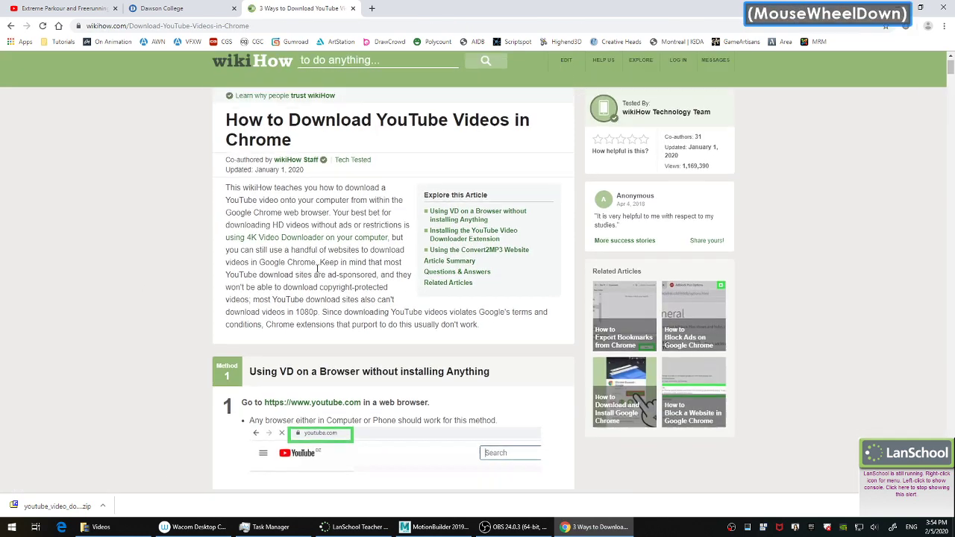
scroll(317, 273, up, 1)
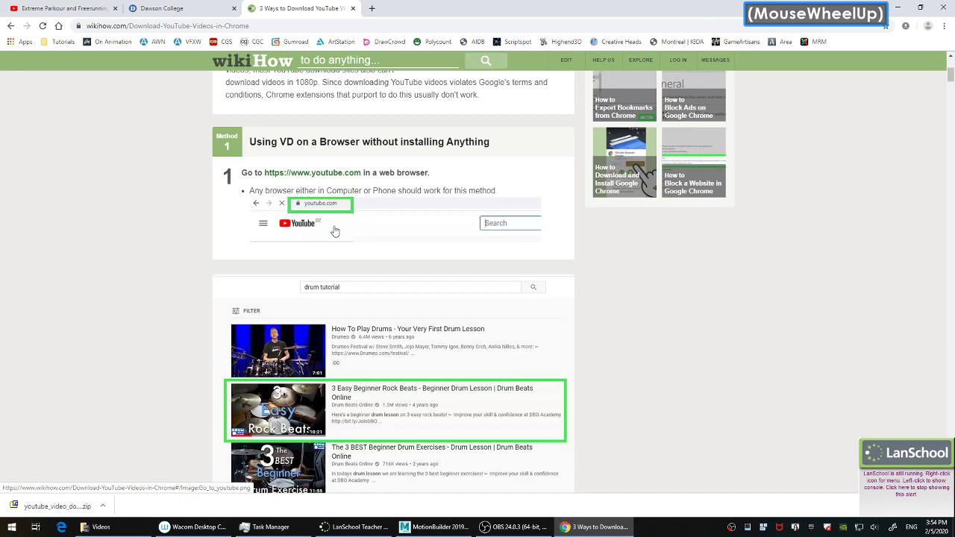
scroll(130, 238, down, 6)
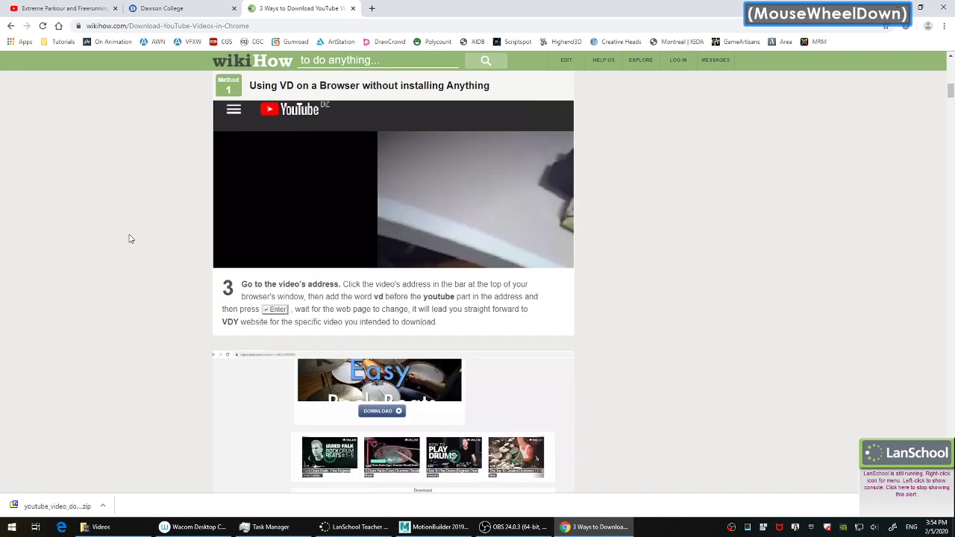
scroll(129, 239, down, 6)
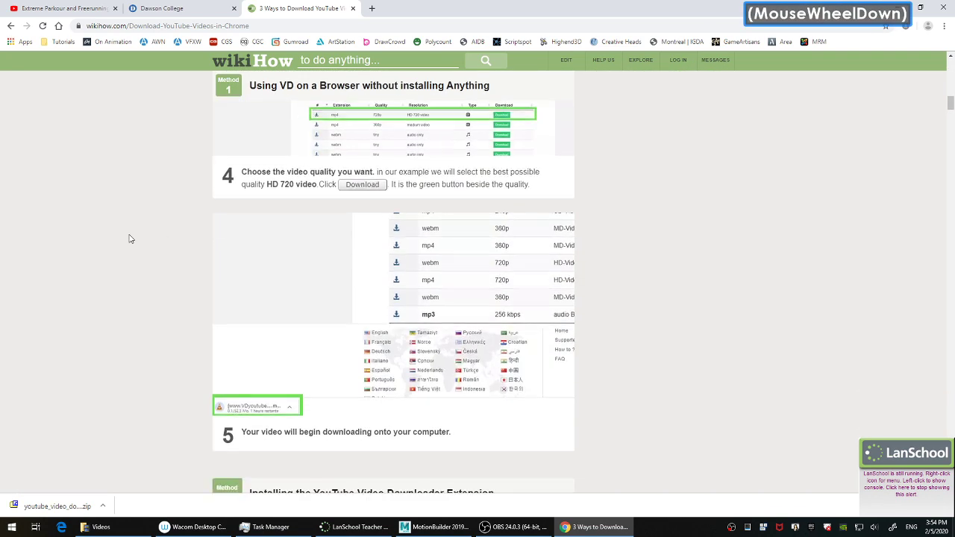
scroll(129, 239, down, 5)
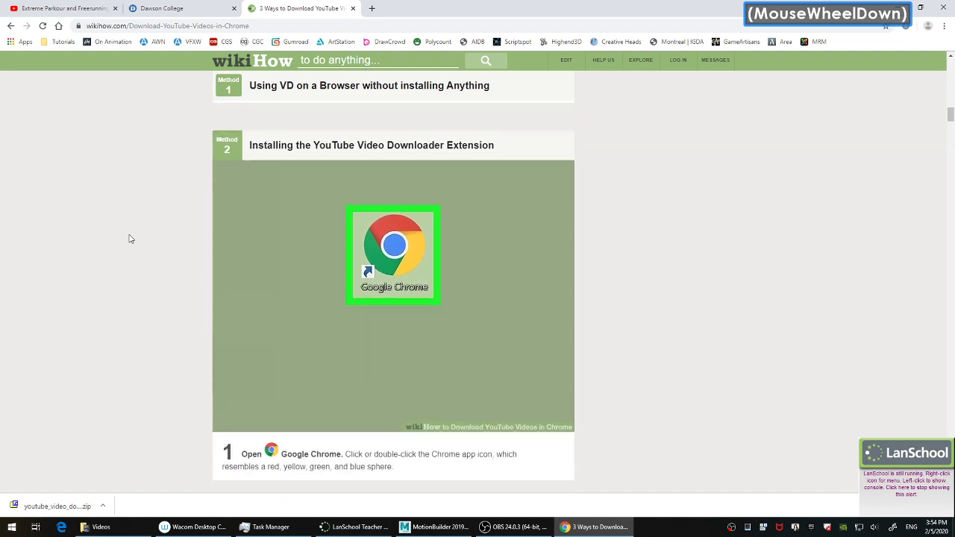
scroll(130, 239, down, 3)
scroll(343, 287, up, 8)
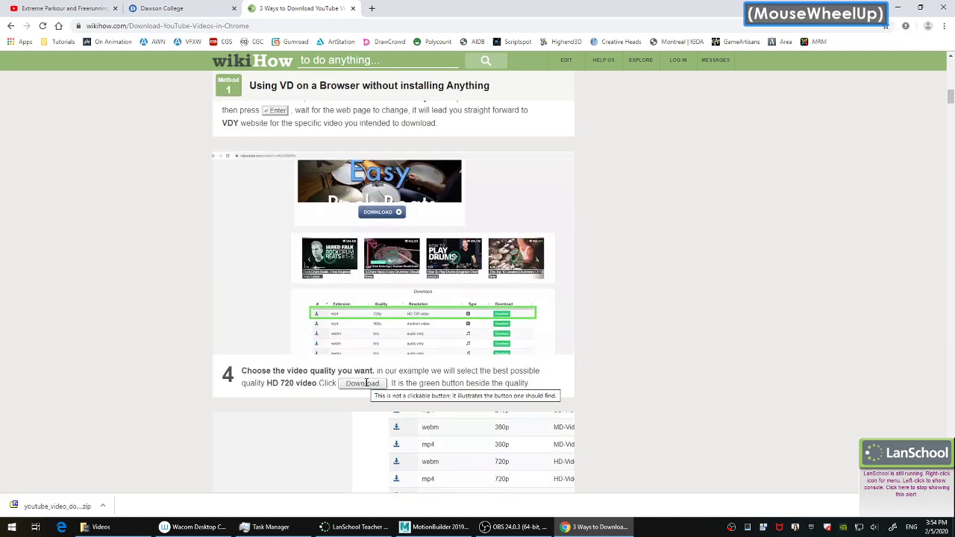
scroll(238, 332, up, 3)
scroll(39, 282, up, 3)
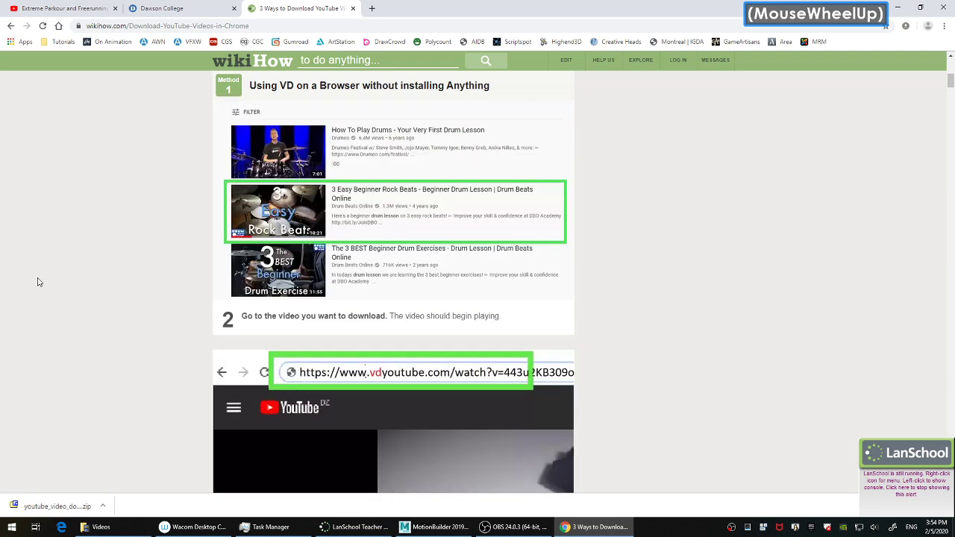
scroll(95, 264, up, 3)
Go back to the search results and open Gihosoft's "4 Best YouTube Video Downloader Chrome Extension" article.
right_click(20, 220)
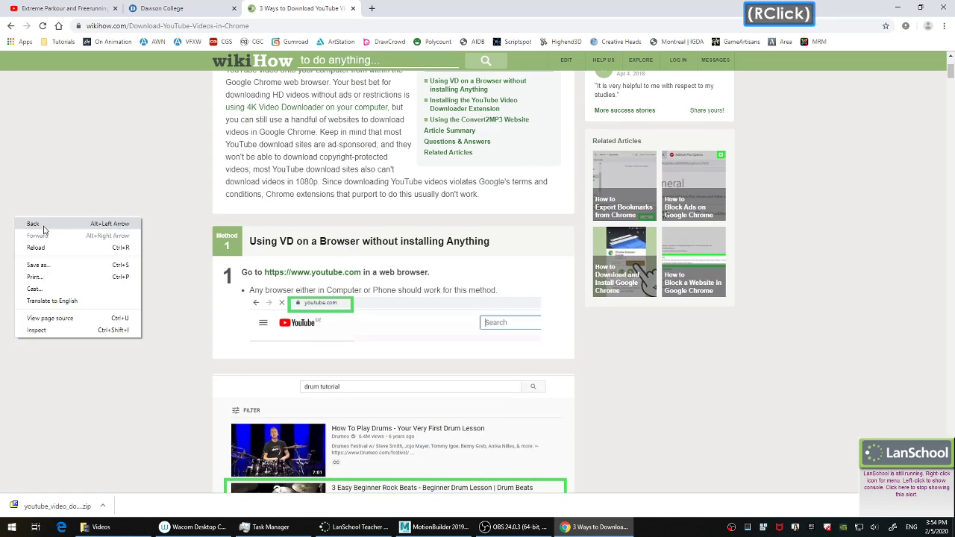
click(34, 223)
scroll(400, 309, down, 2)
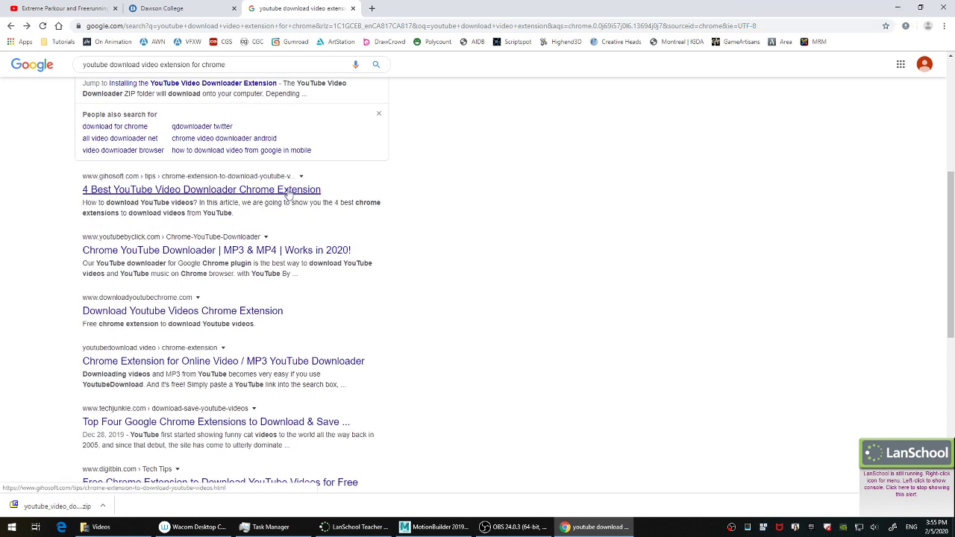
click(288, 194)
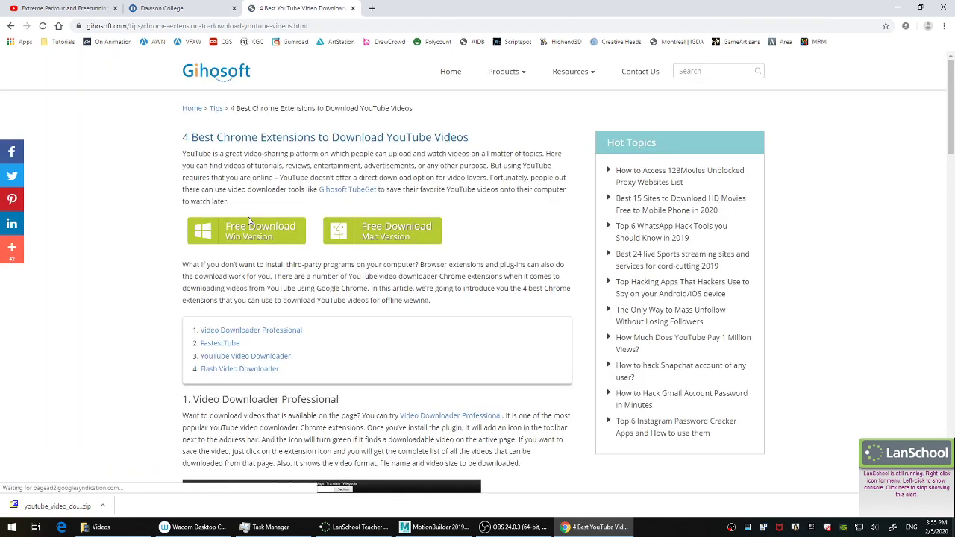
Skim the Gihosoft article's four recommended extensions, its Chrome download instructions and the reader comments.
scroll(139, 222, down, 3)
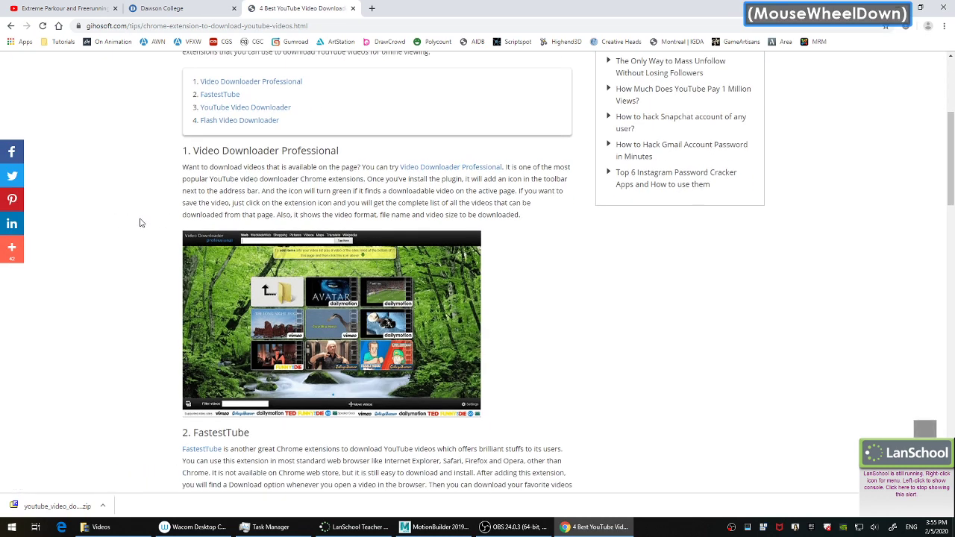
scroll(140, 222, down, 6)
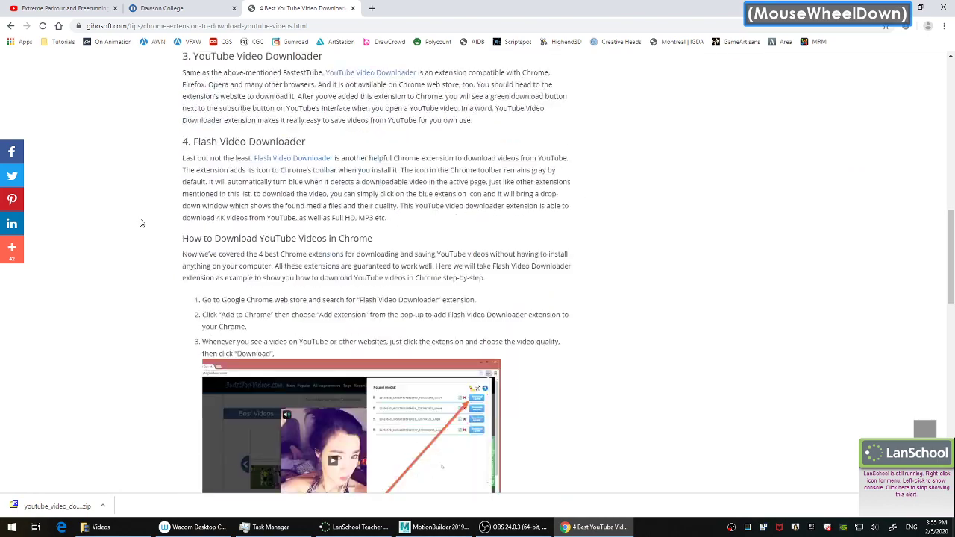
scroll(140, 223, down, 7)
scroll(141, 221, up, 3)
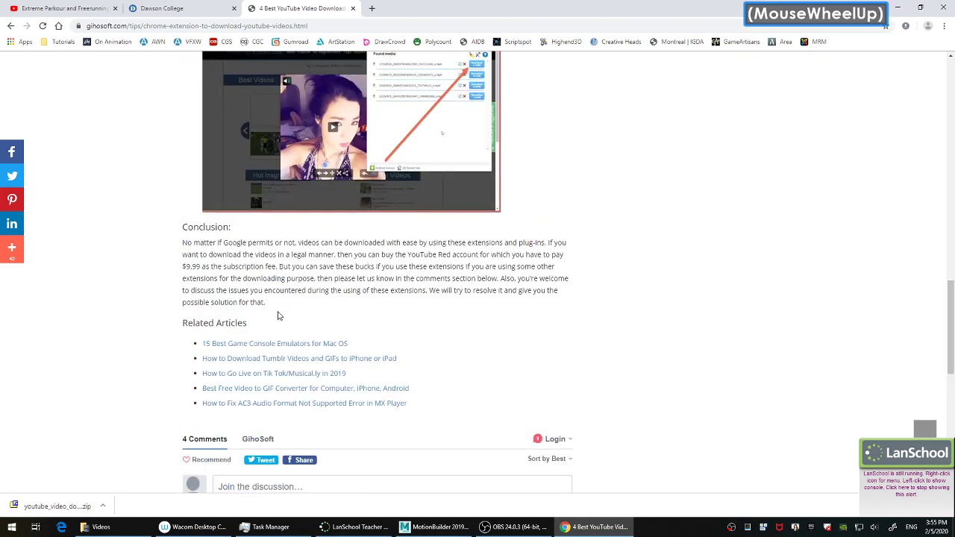
scroll(438, 315, down, 4)
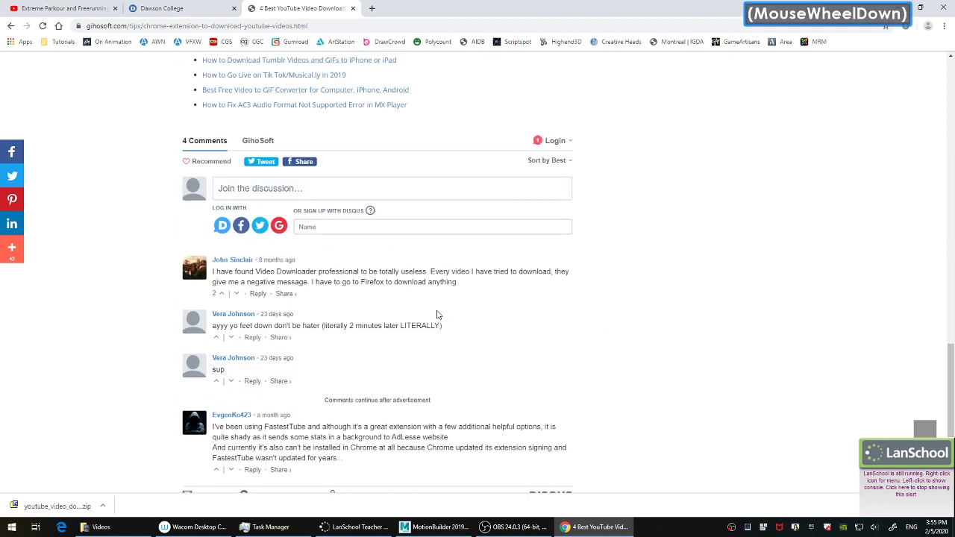
scroll(438, 315, down, 3)
scroll(438, 309, up, 20)
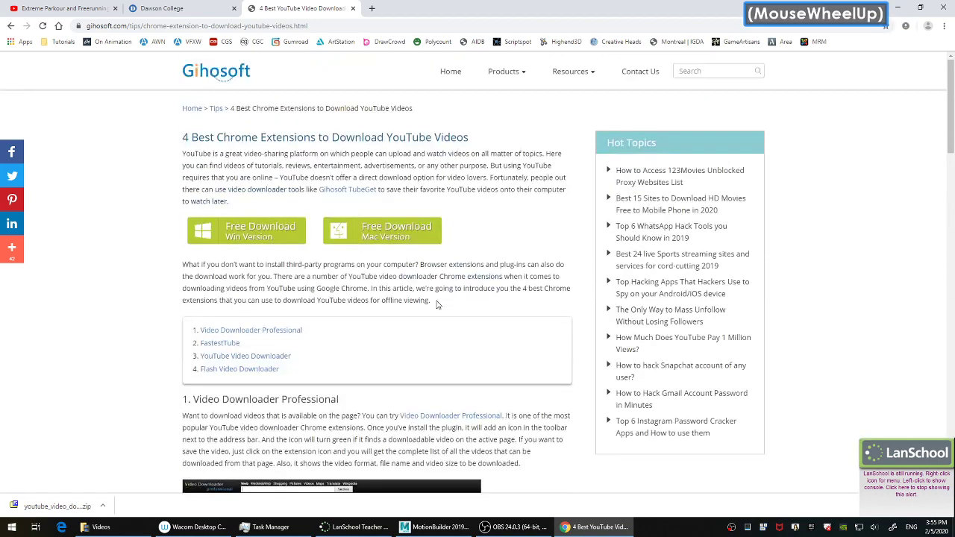
Jump to the article's YouTube Video Downloader section and follow its link to the add-on's download options on Addoncrop.
click(277, 358)
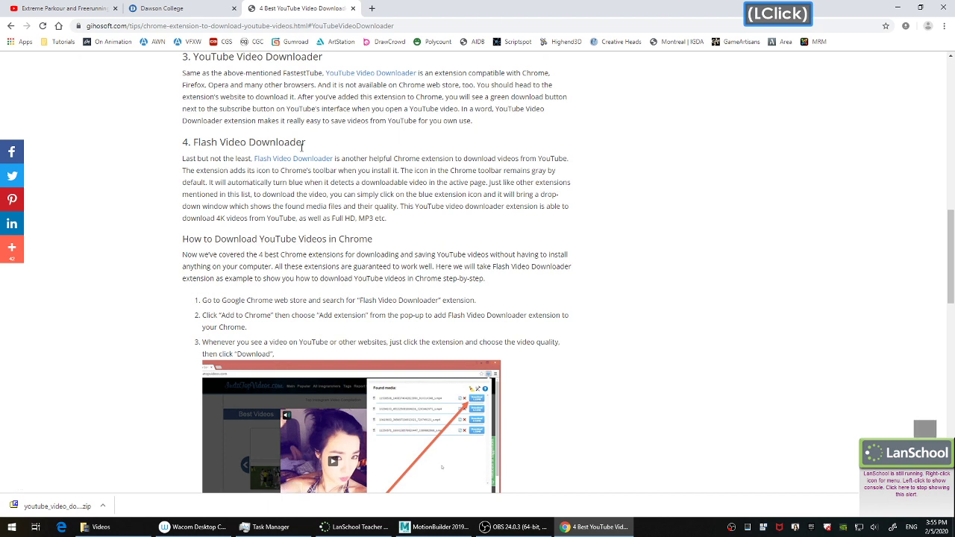
click(366, 76)
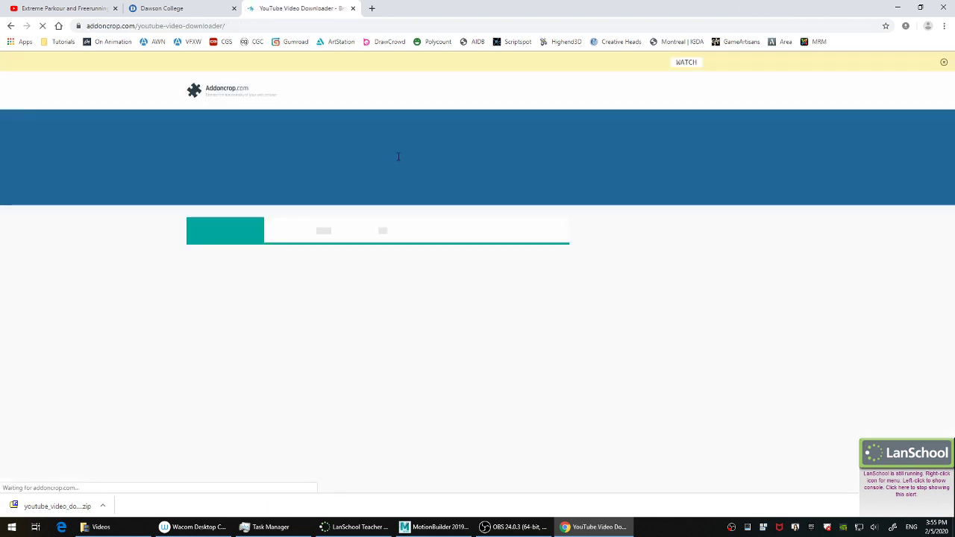
scroll(589, 261, down, 2)
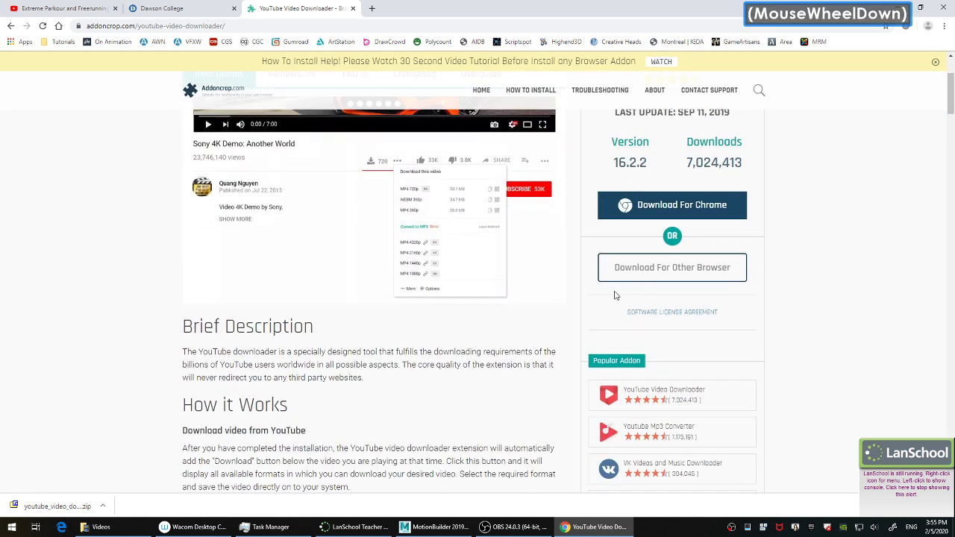
In File Explorer's Downloads folder, extract youtube_video_downloader_16.2.2_chrome.zip into a folder of the same name.
click(100, 527)
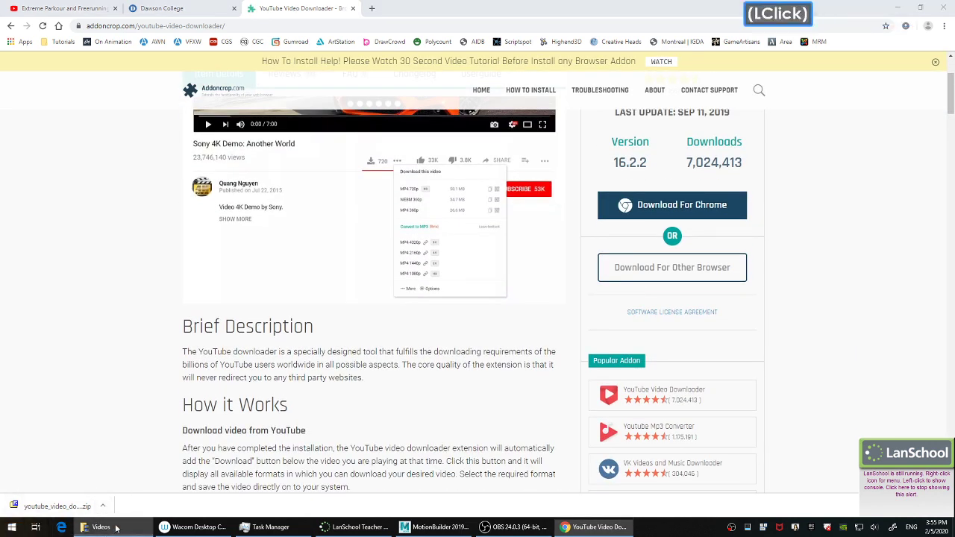
click(152, 179)
click(362, 163)
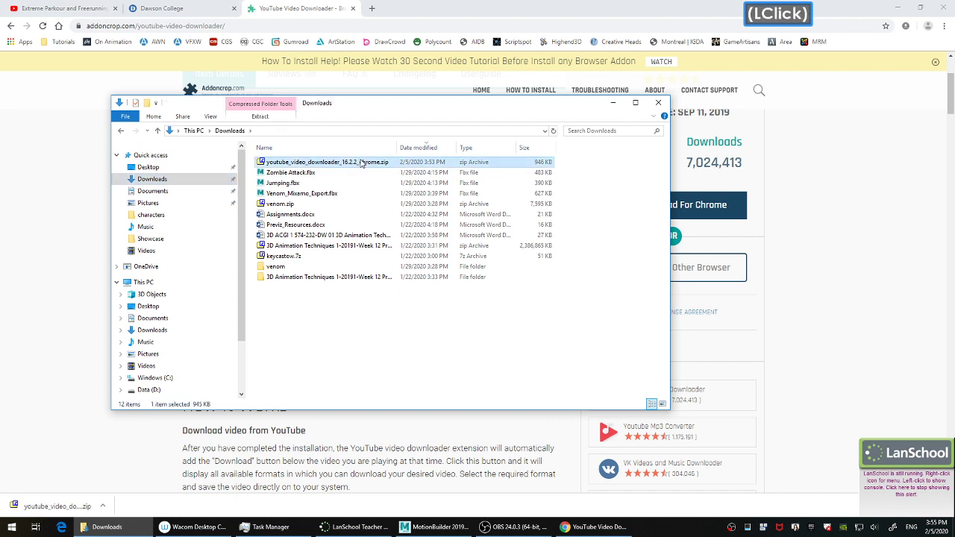
right_click(361, 161)
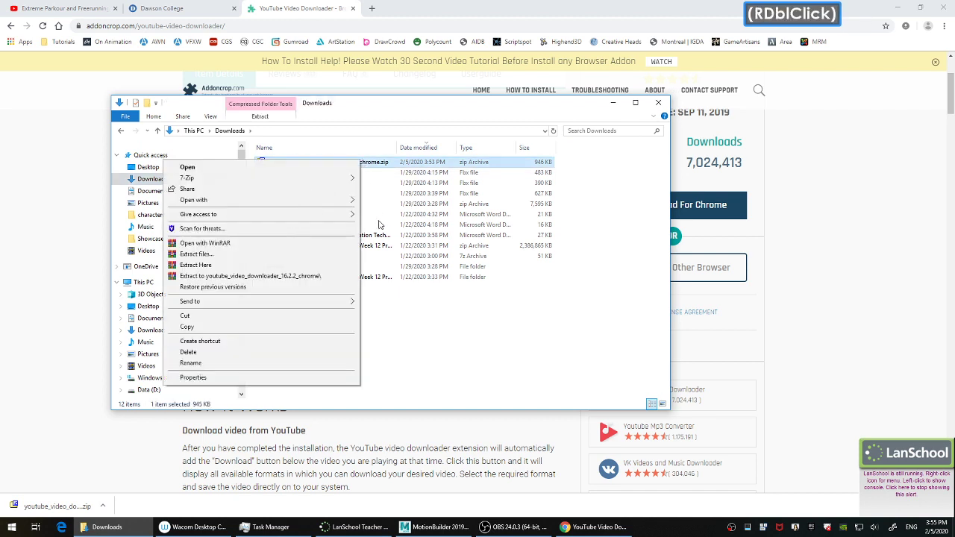
click(306, 276)
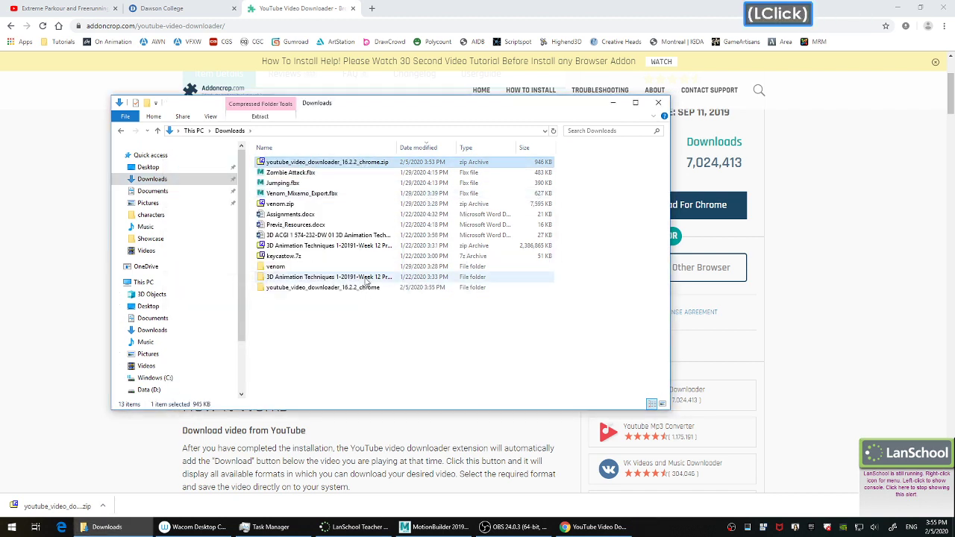
Open the extracted "YouTube Video Downloader - 16.2.2" folder and launch its "How to Install (VideoTutorial)" shortcut.
double_click(367, 289)
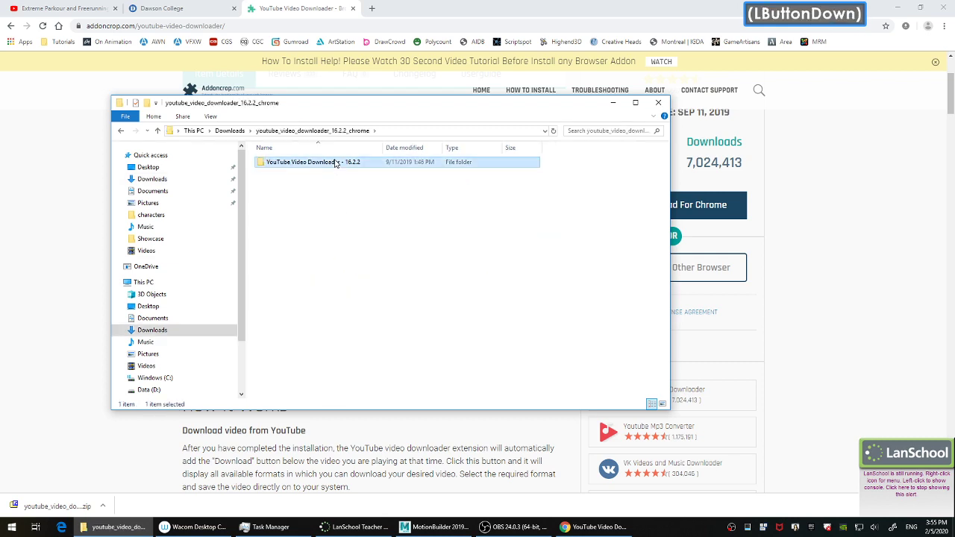
double_click(334, 162)
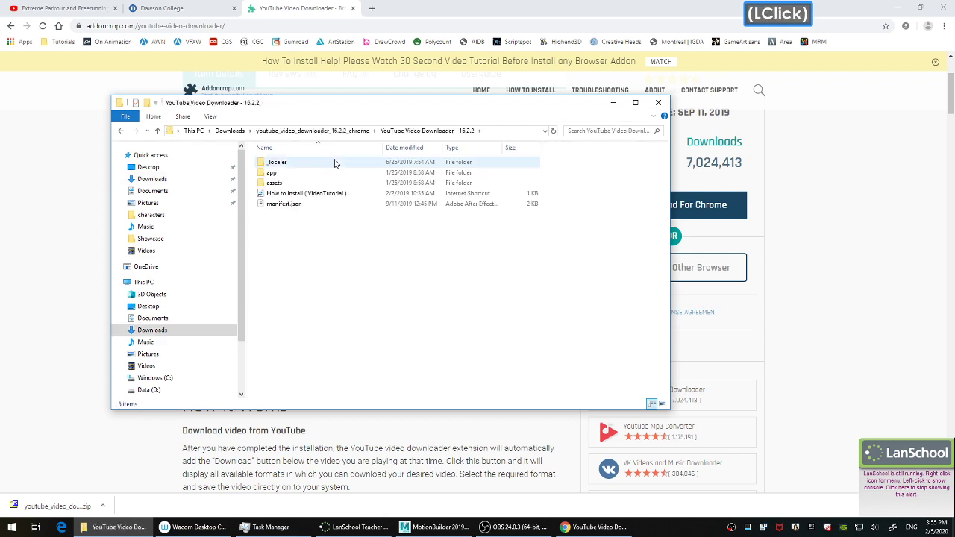
click(295, 183)
double_click(326, 196)
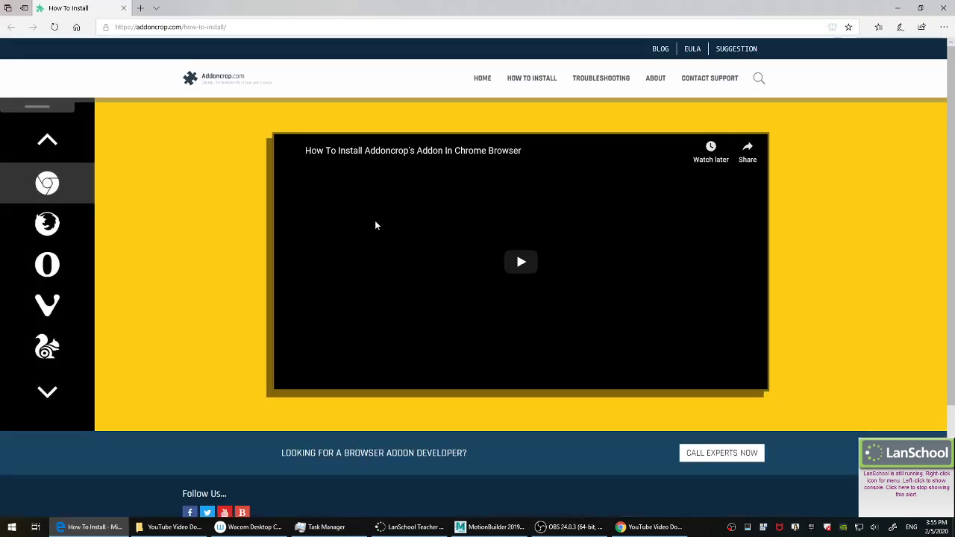
Play Addoncrop's Chrome install tutorial and skip through its download, ZIP unpacking and Developer mode steps, pausing at Developer mode.
click(521, 260)
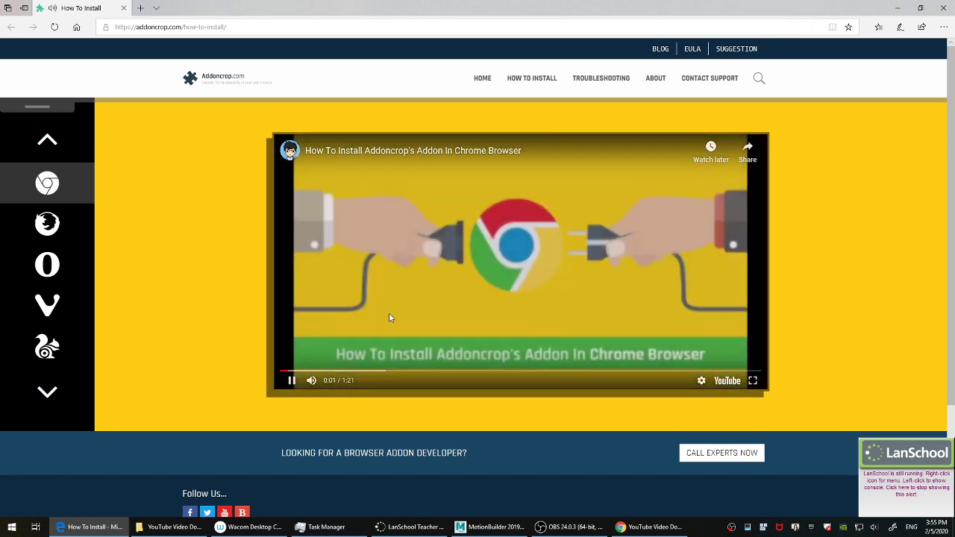
click(327, 382)
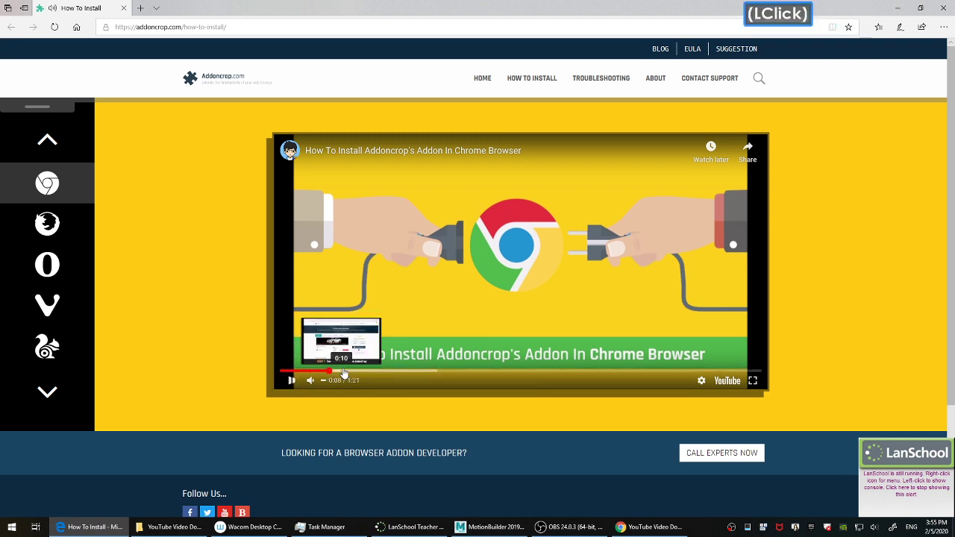
click(332, 370)
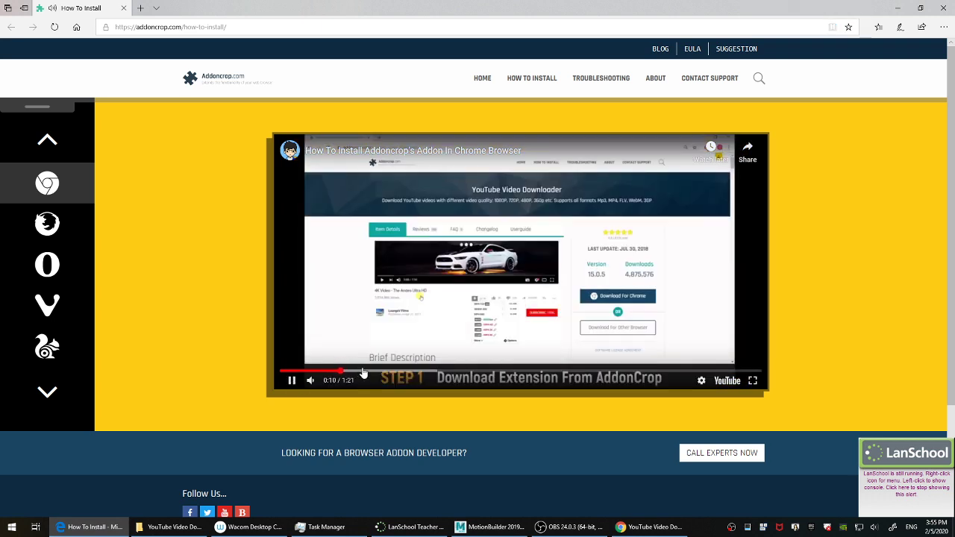
click(369, 371)
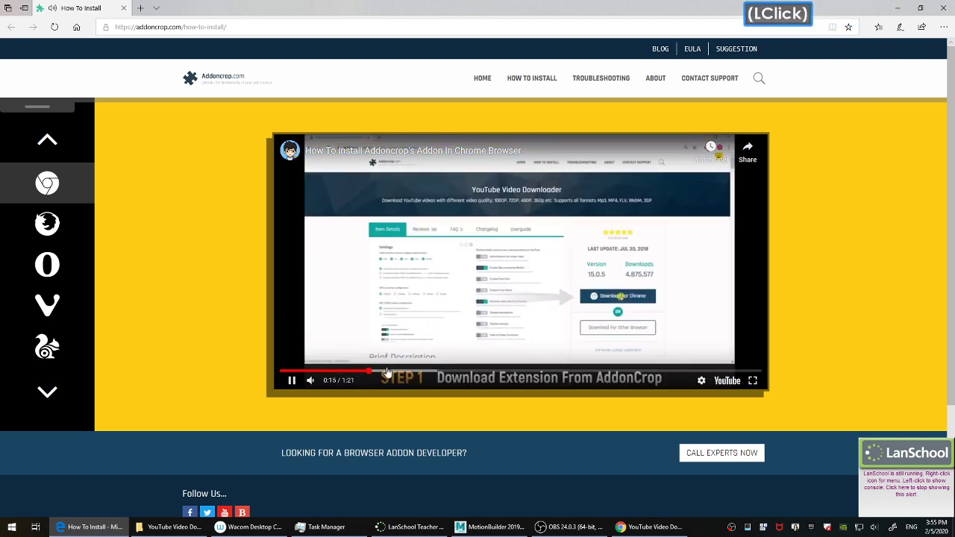
click(388, 371)
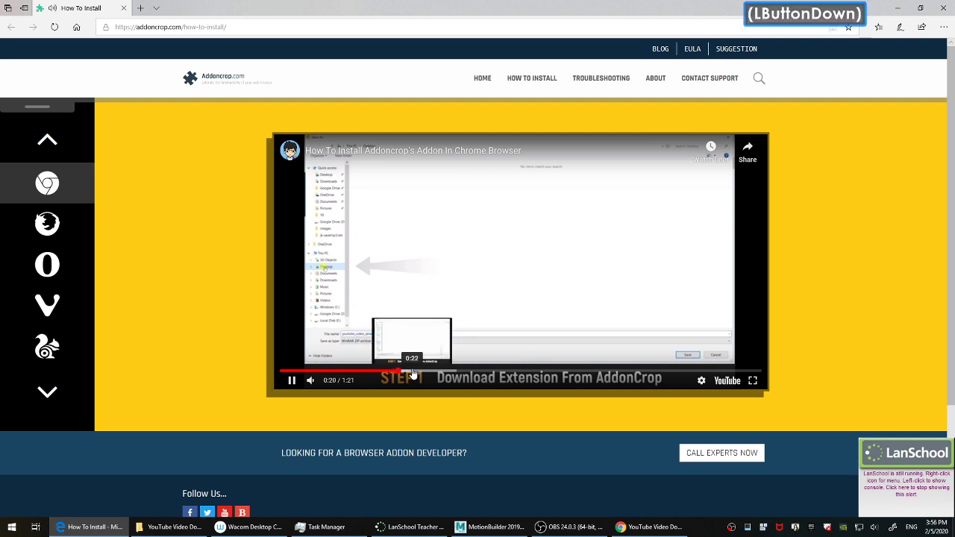
click(427, 371)
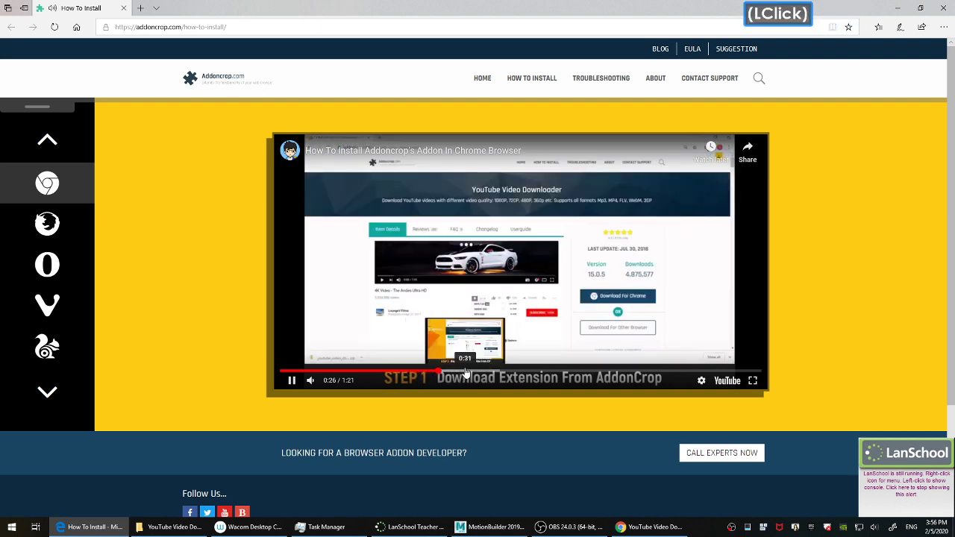
click(470, 371)
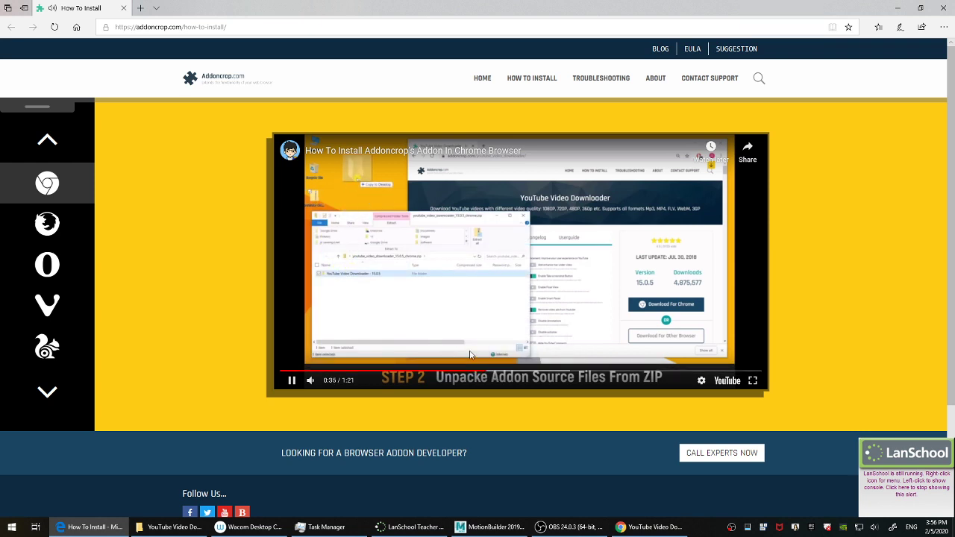
click(536, 371)
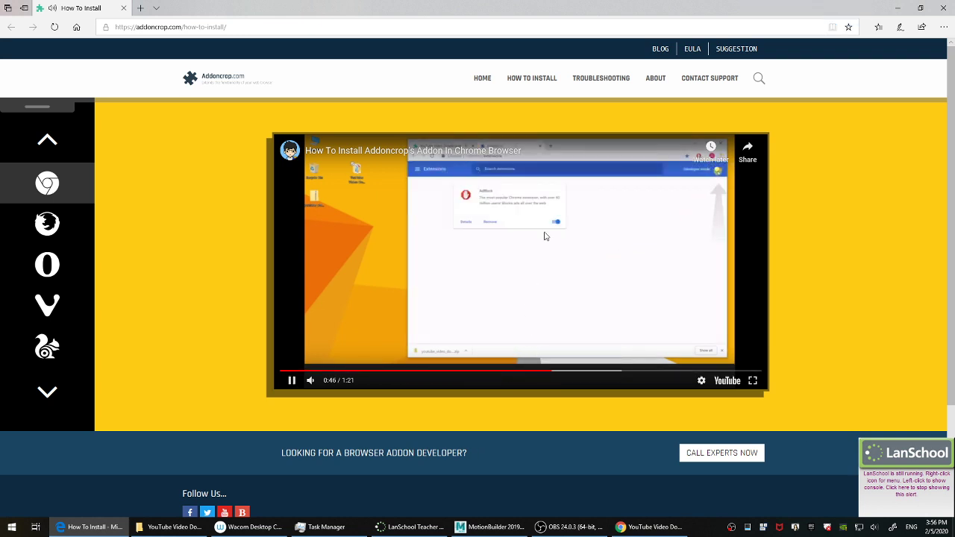
click(545, 236)
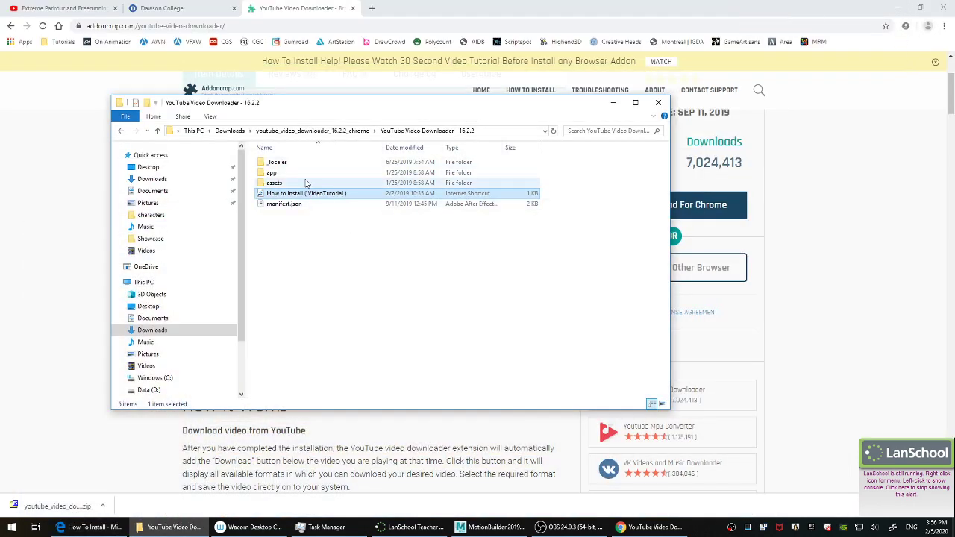
Check the extracted extension folder, return to the tutorial and skip to Step 5, Drop Unpacked Extension Source Folder, pausing there.
key(alt)
click(610, 267)
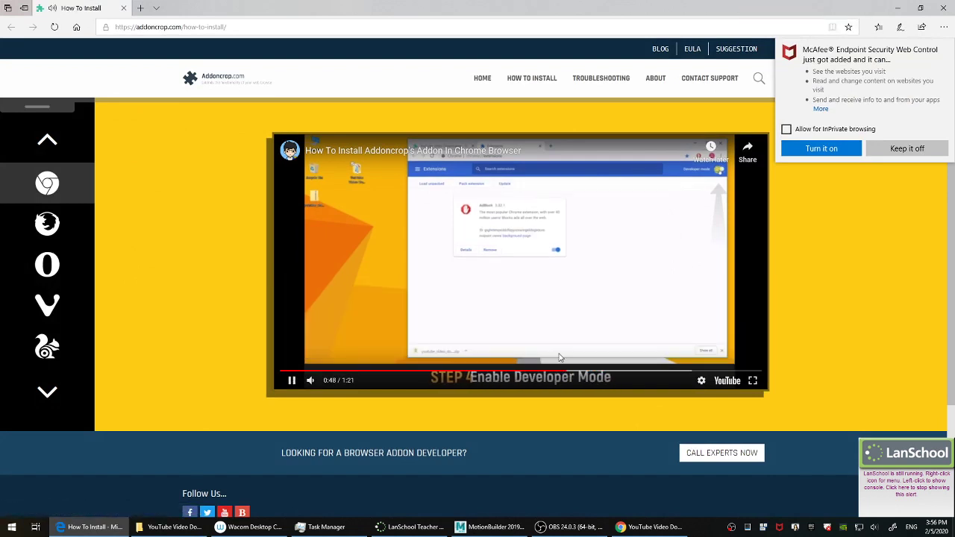
click(584, 374)
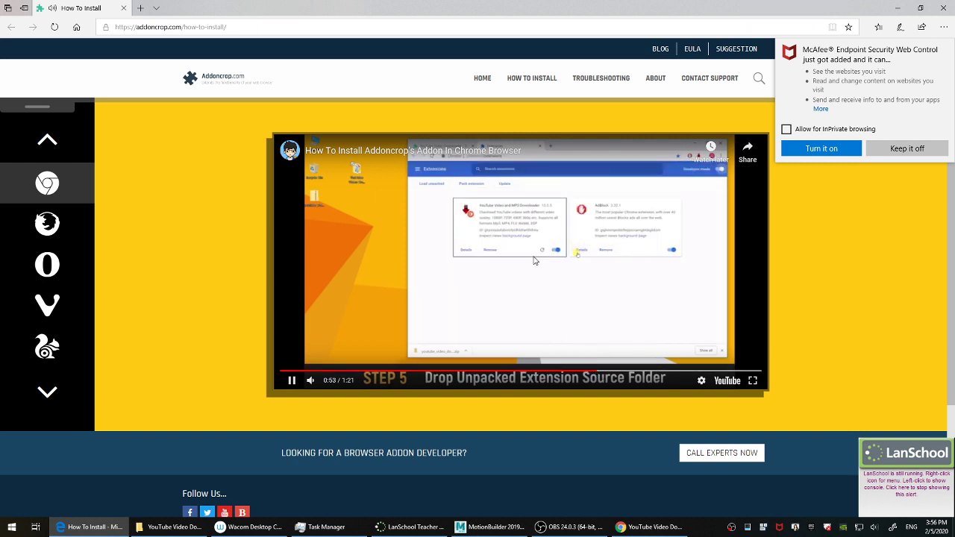
key(space)
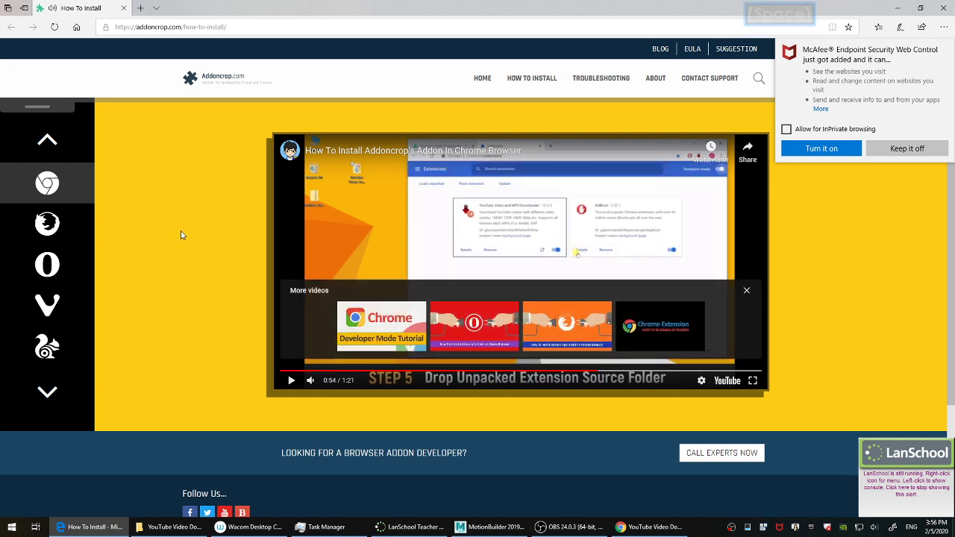
View the tutorial full screen and rewatch how the unpacked folder is dropped onto Chrome's Extensions page.
click(752, 381)
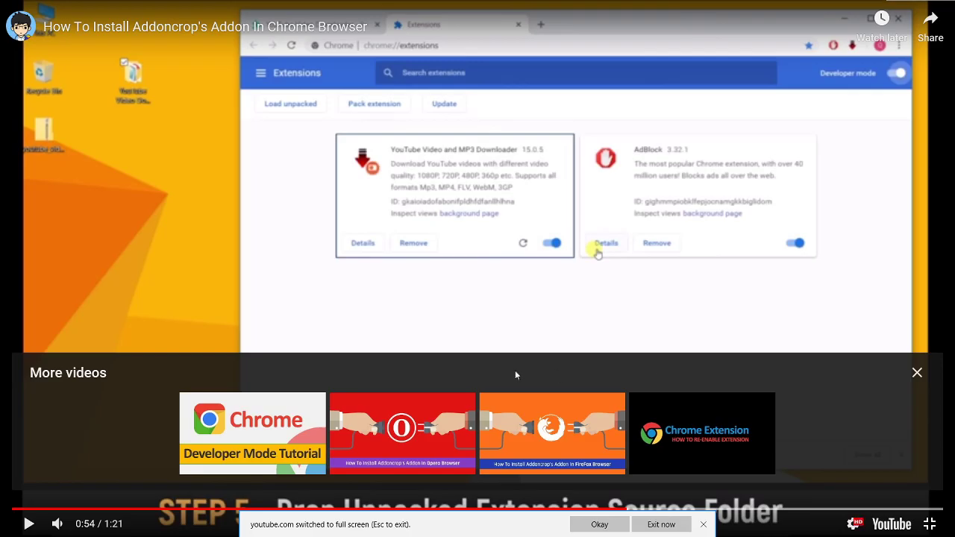
click(615, 510)
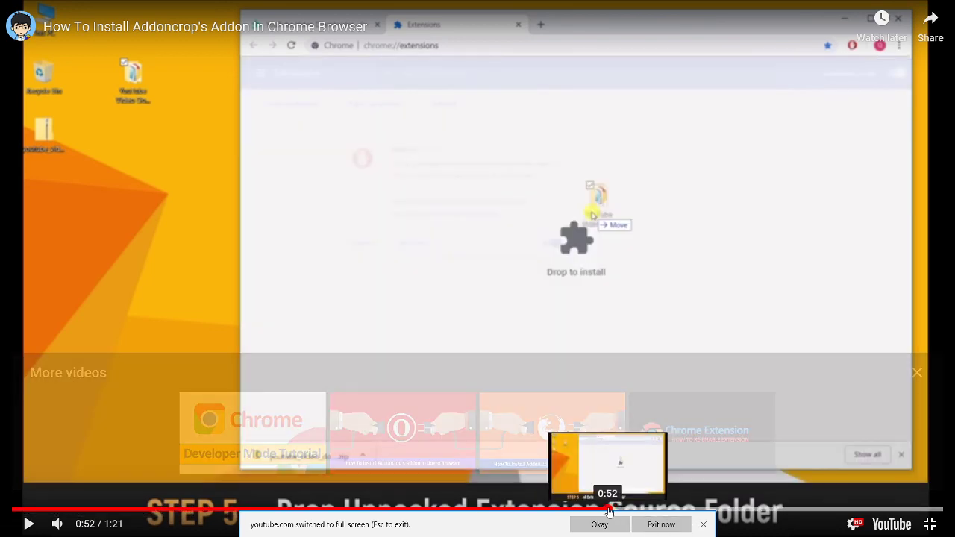
click(600, 510)
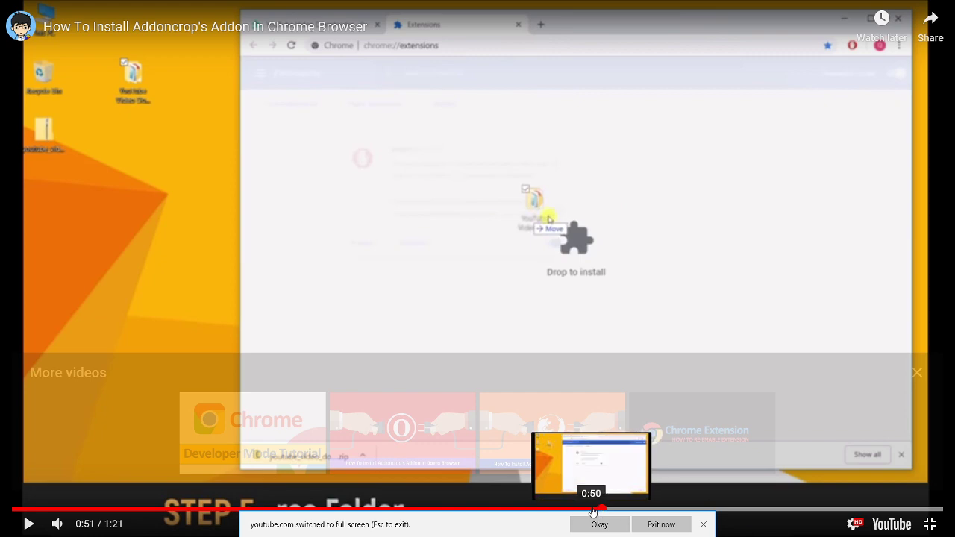
click(583, 511)
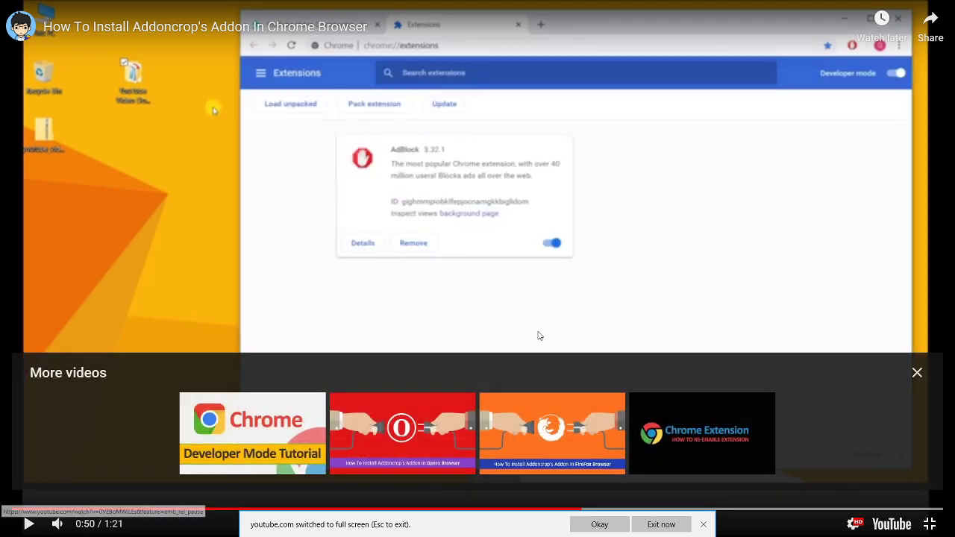
click(540, 334)
click(521, 333)
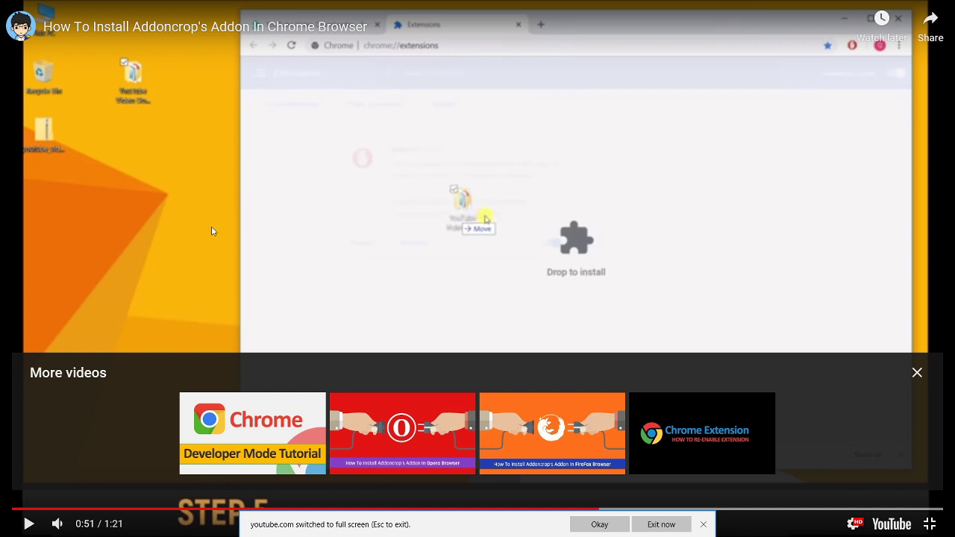
In File Explorer, look into the extracted extension's subfolders and go back up to the youtube_video_downloader_16.2.2_chrome folder.
key(alt+Tab)
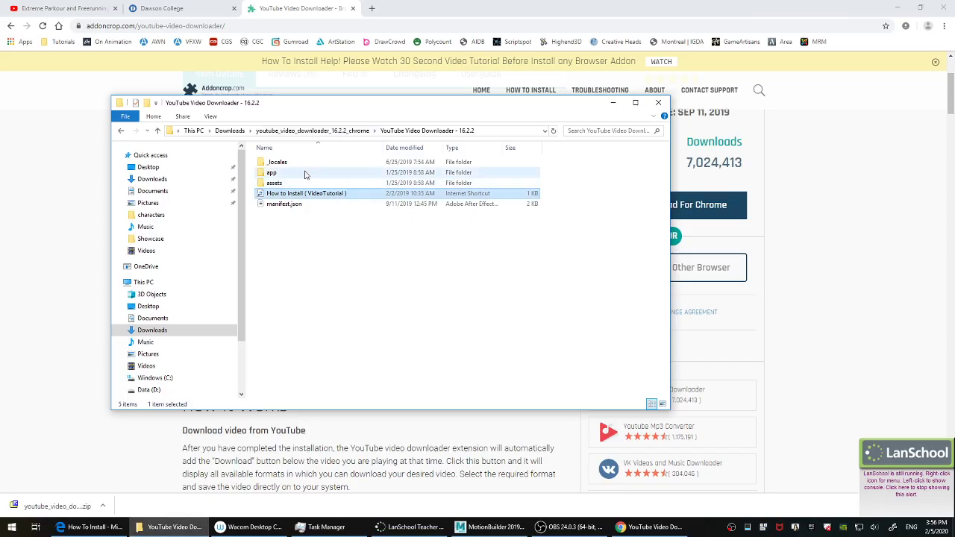
click(297, 164)
double_click(273, 173)
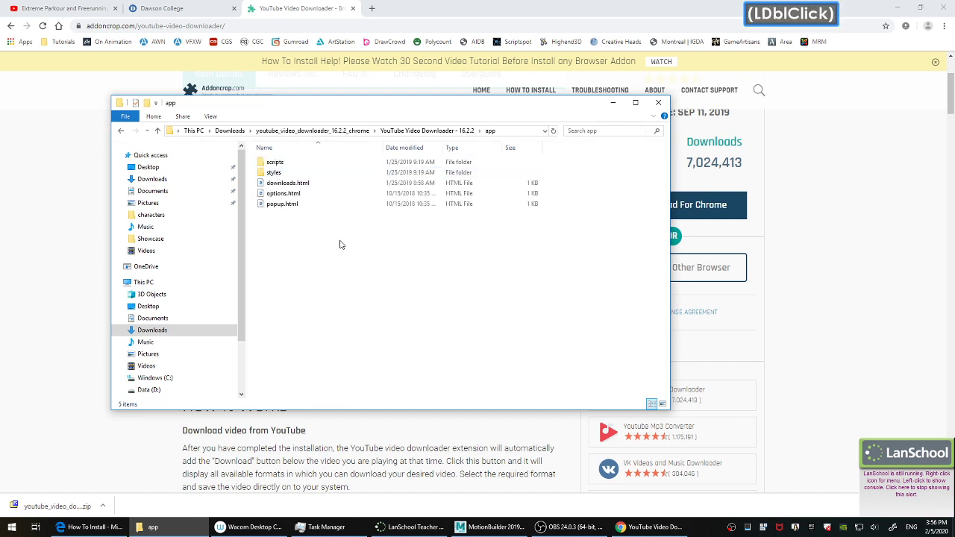
key(BackSpace)
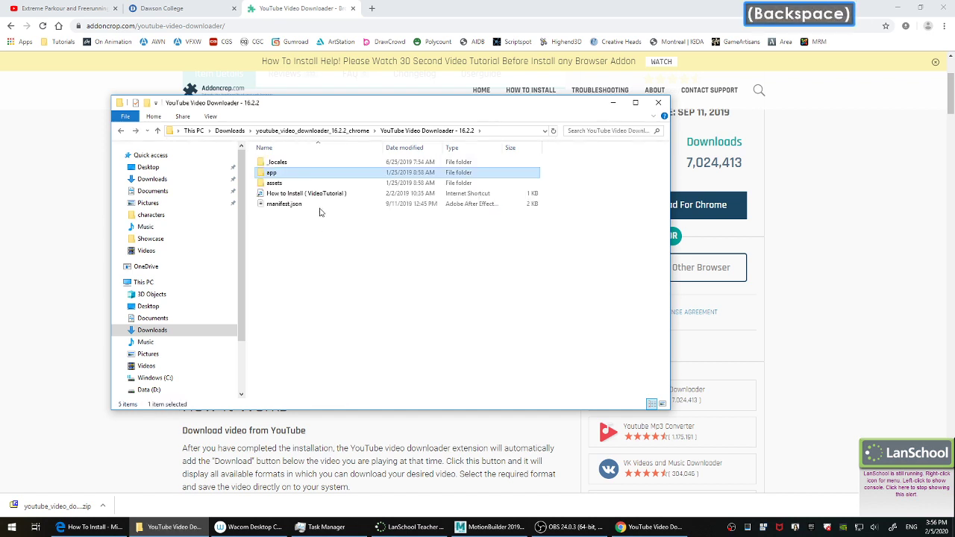
click(302, 182)
key(BackSpace)
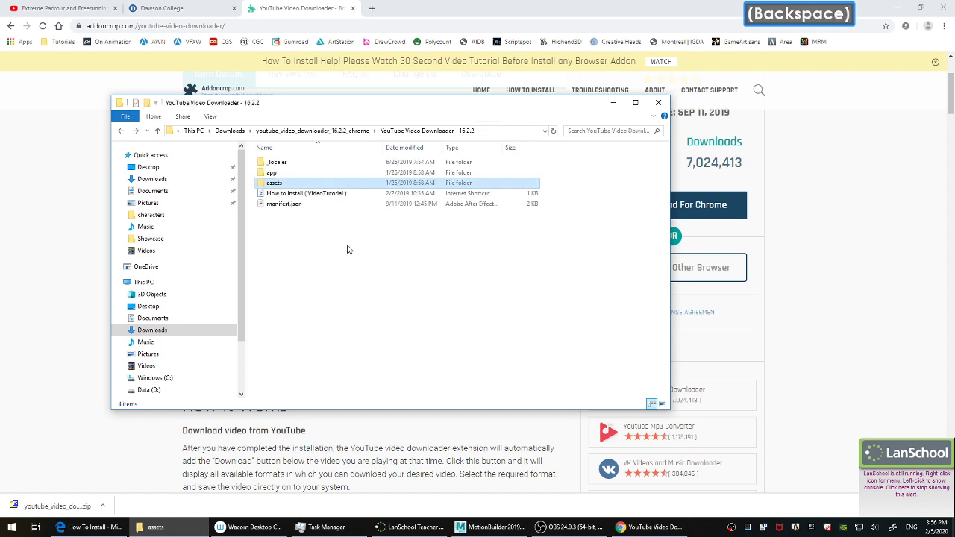
key(BackSpace)
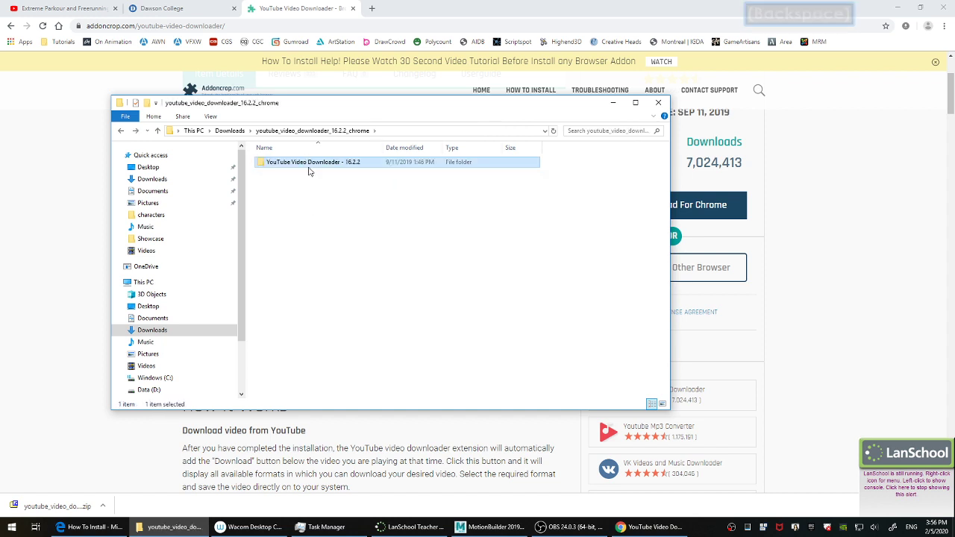
Return to the install tutorial in Edge, open it on YouTube and watch the rest full screen.
click(888, 248)
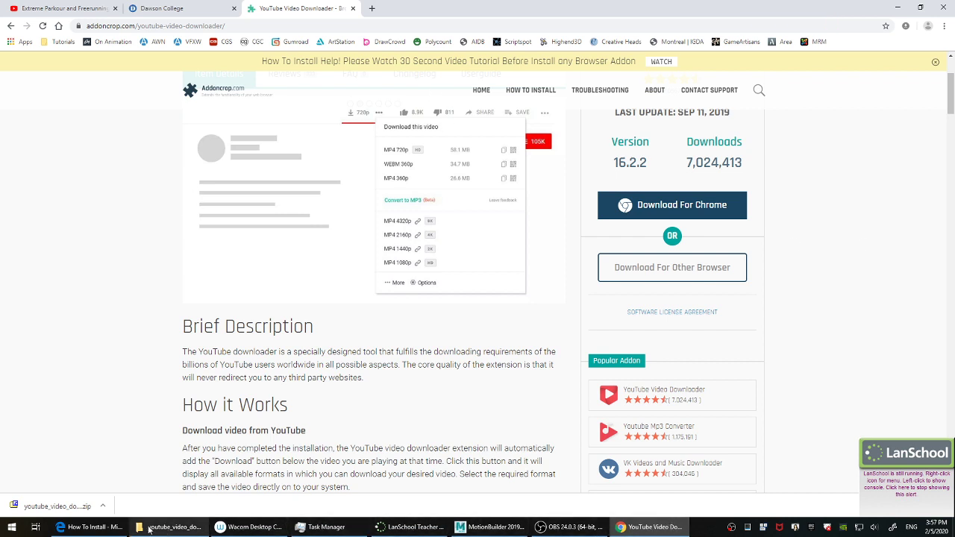
click(106, 529)
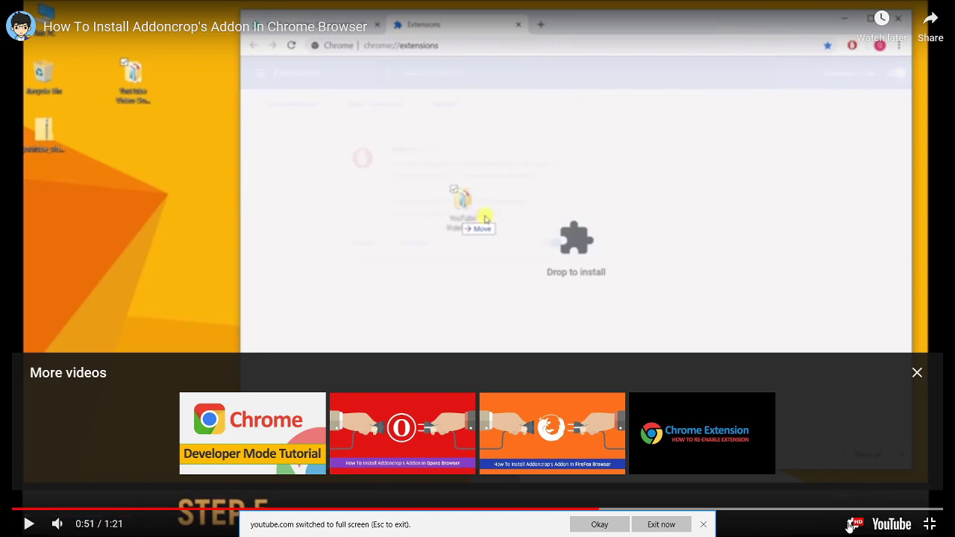
click(882, 526)
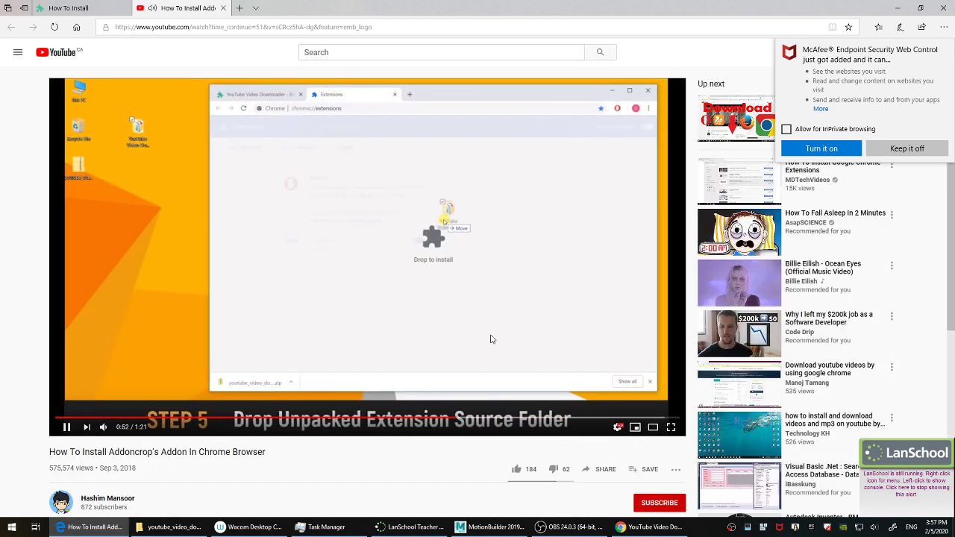
click(671, 426)
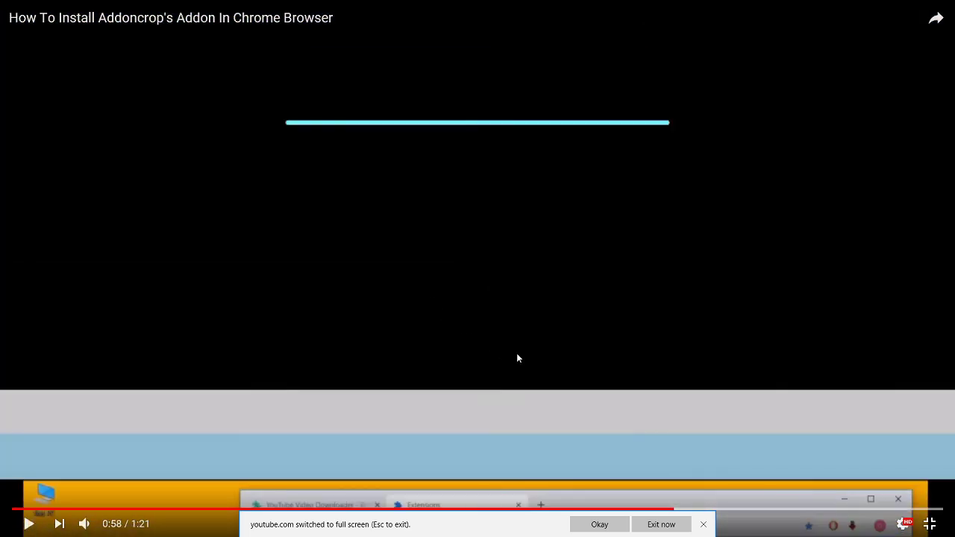
click(519, 313)
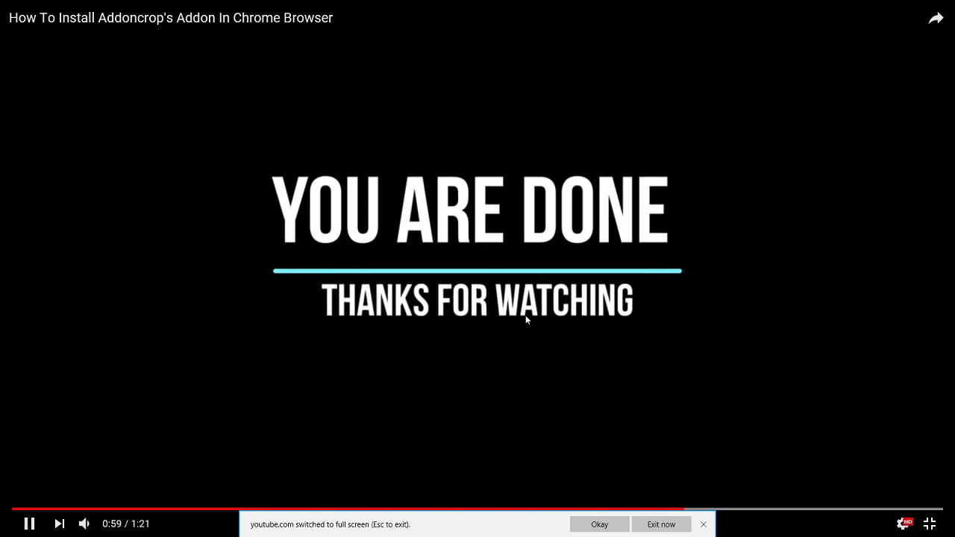
Rewind the tutorial from the Developer mode step to review the ZIP unpacking and extension download steps.
click(553, 510)
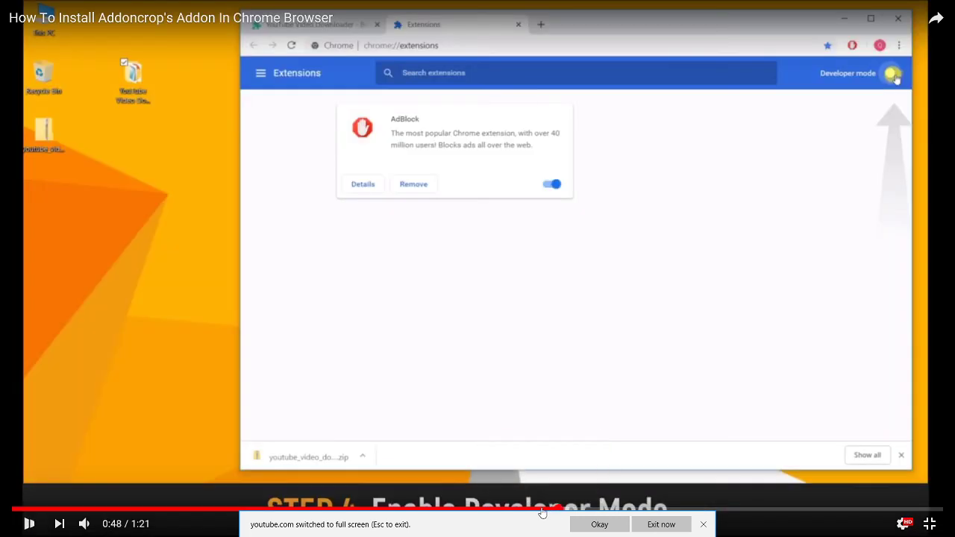
drag(537, 512, 466, 512)
click(453, 510)
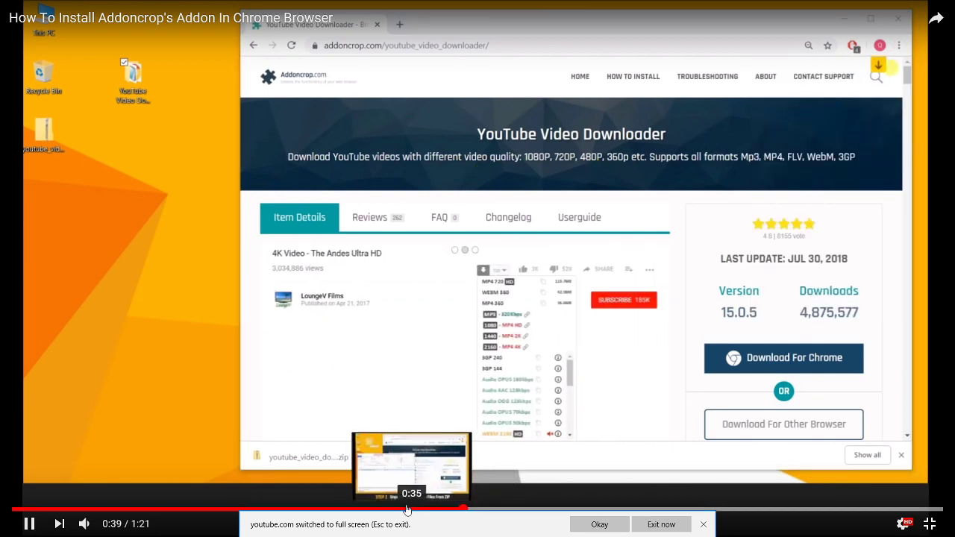
click(407, 510)
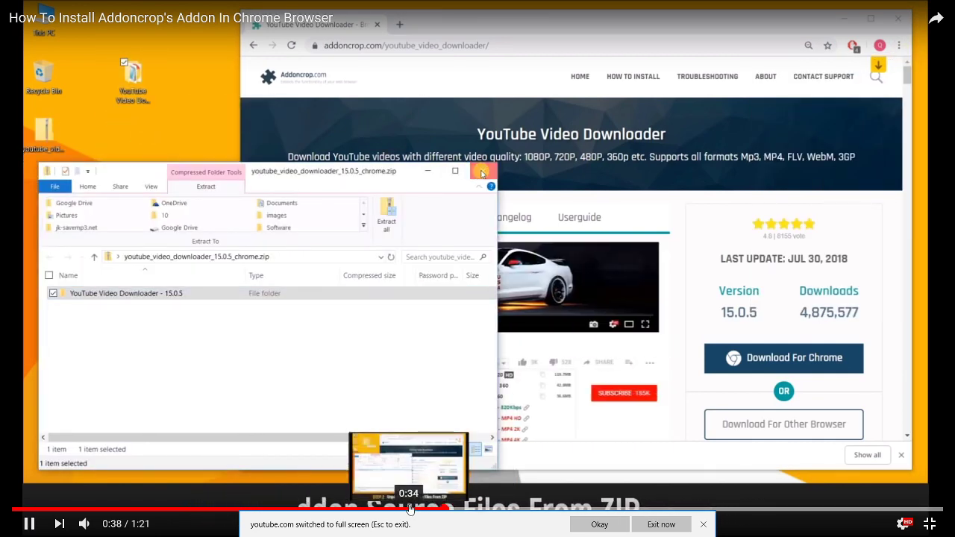
click(457, 403)
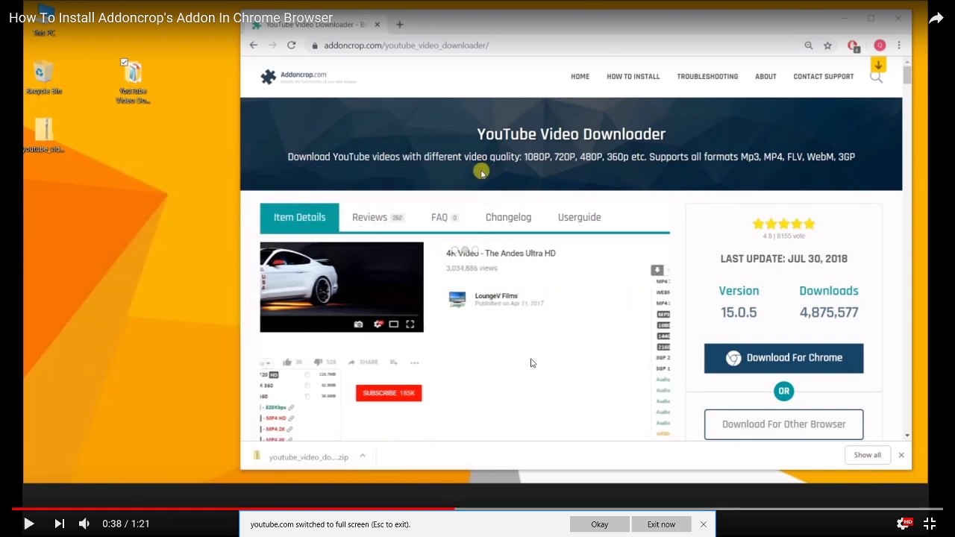
click(410, 510)
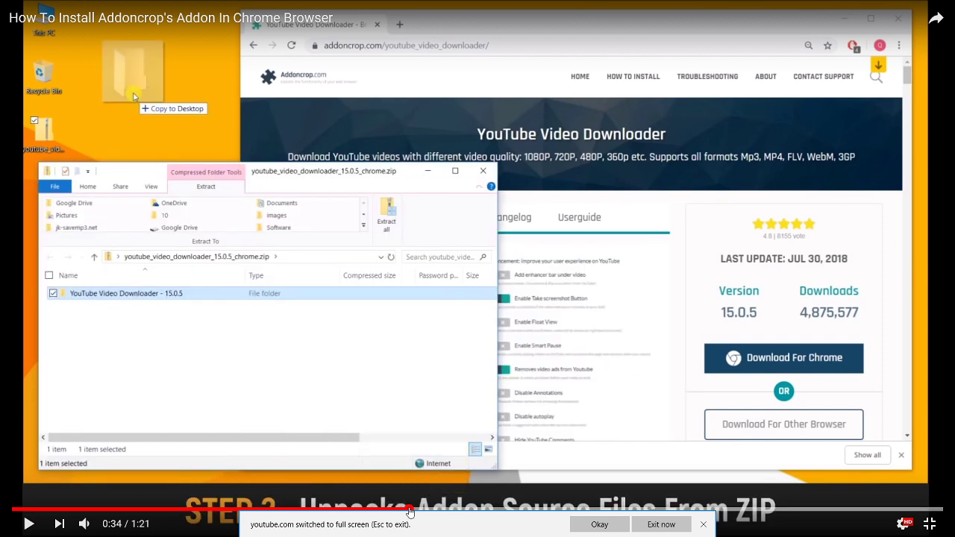
key(space)
key(space)
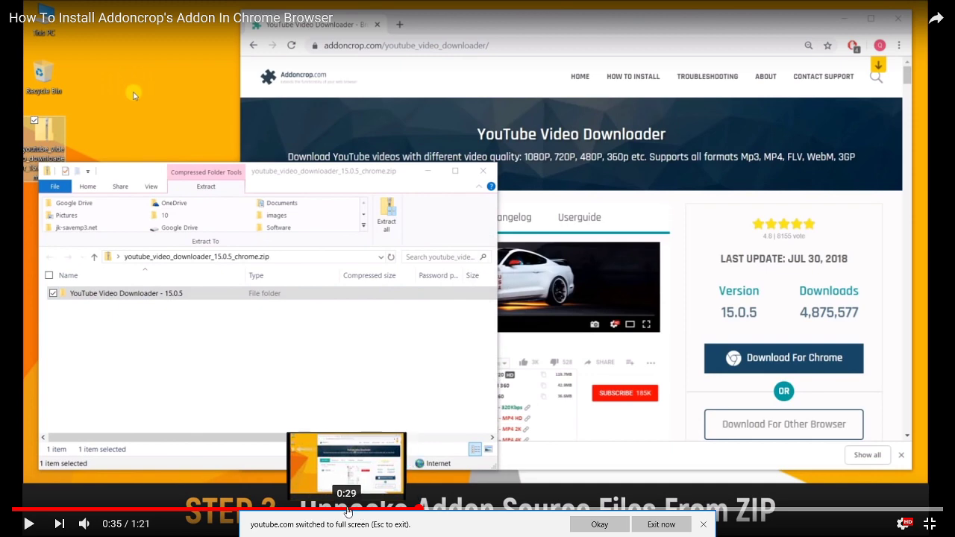
click(348, 510)
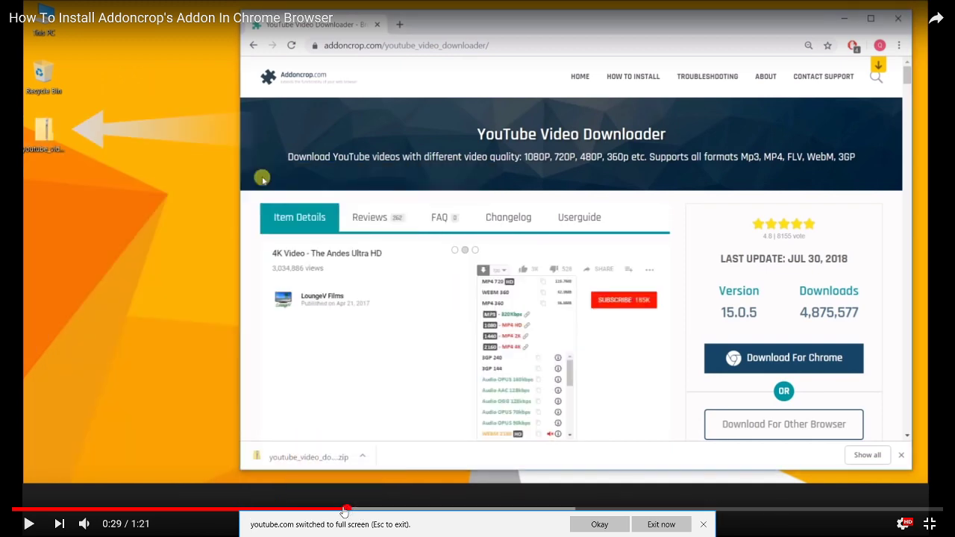
click(314, 509)
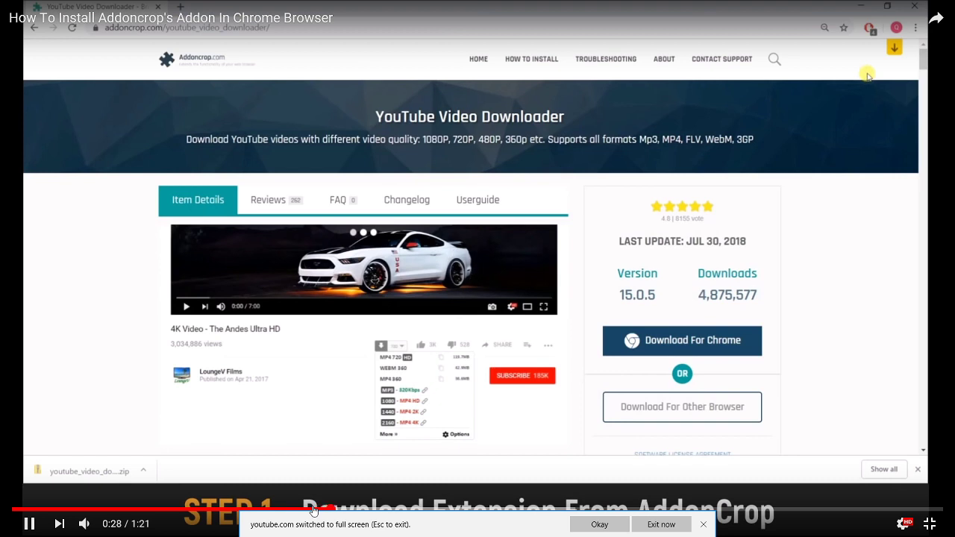
Pause the tutorial, switch to File Explorer and go up from the extracted extension folder to Downloads.
key(space)
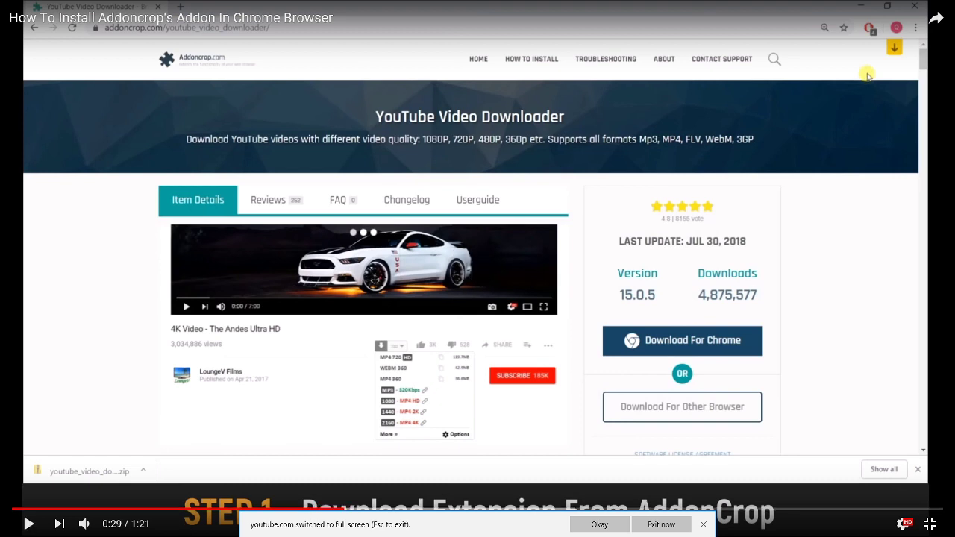
key(alt+Tab)
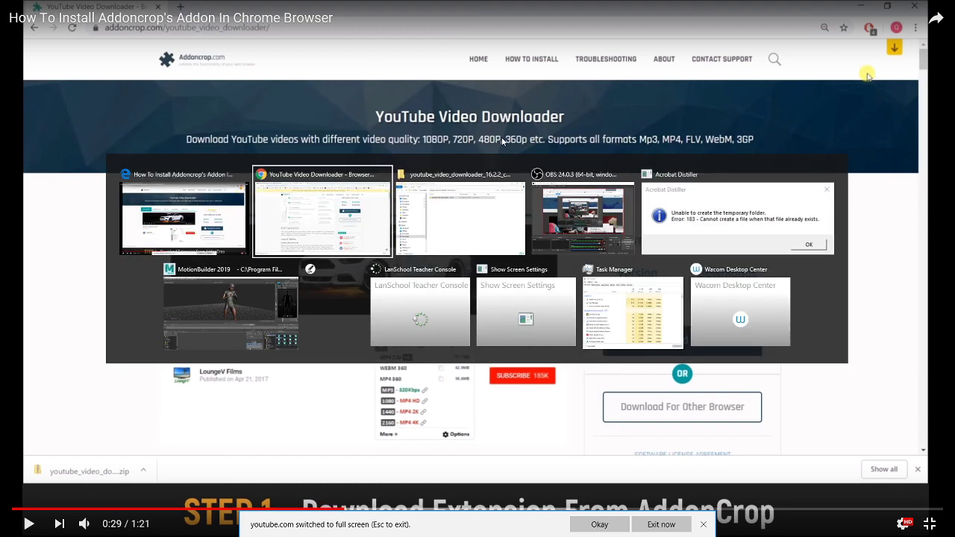
key(alt+Tab)
click(350, 199)
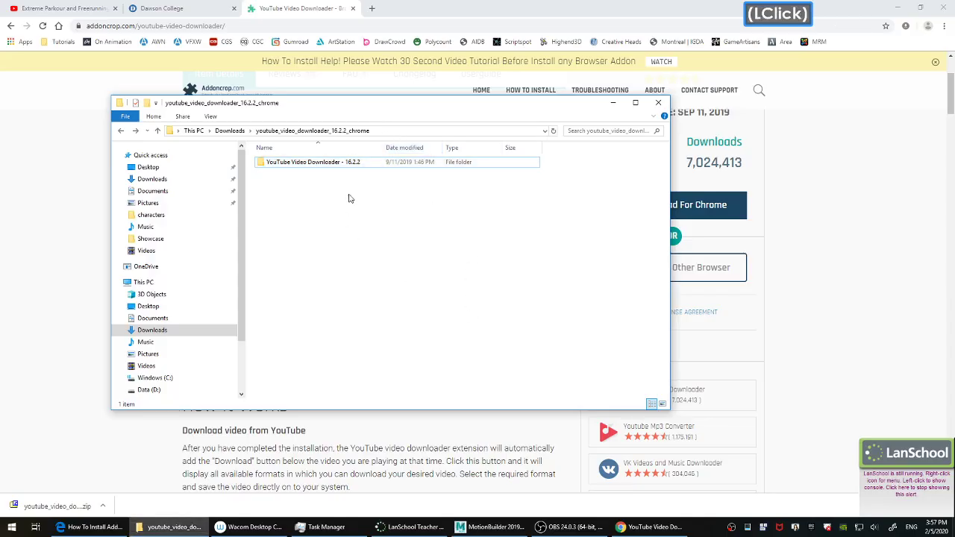
key(BackSpace)
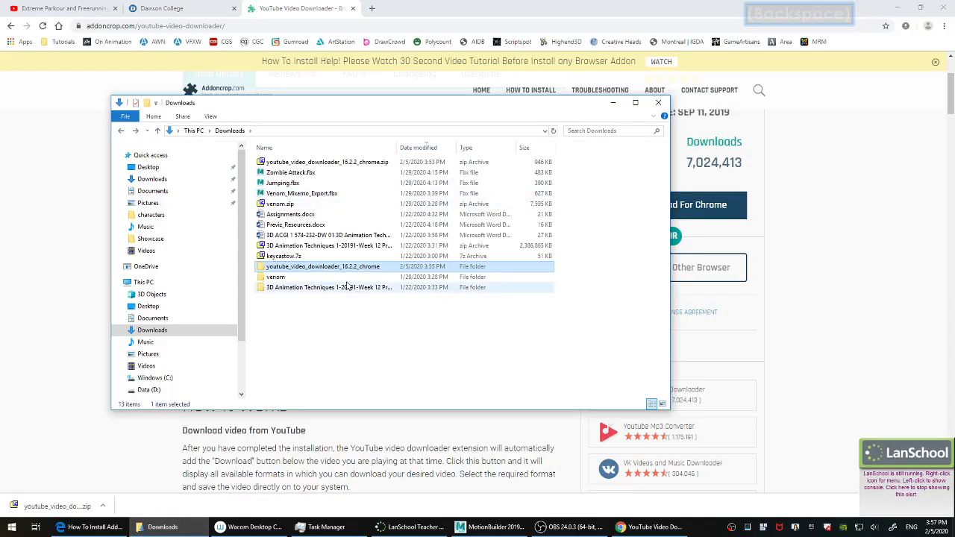
click(849, 263)
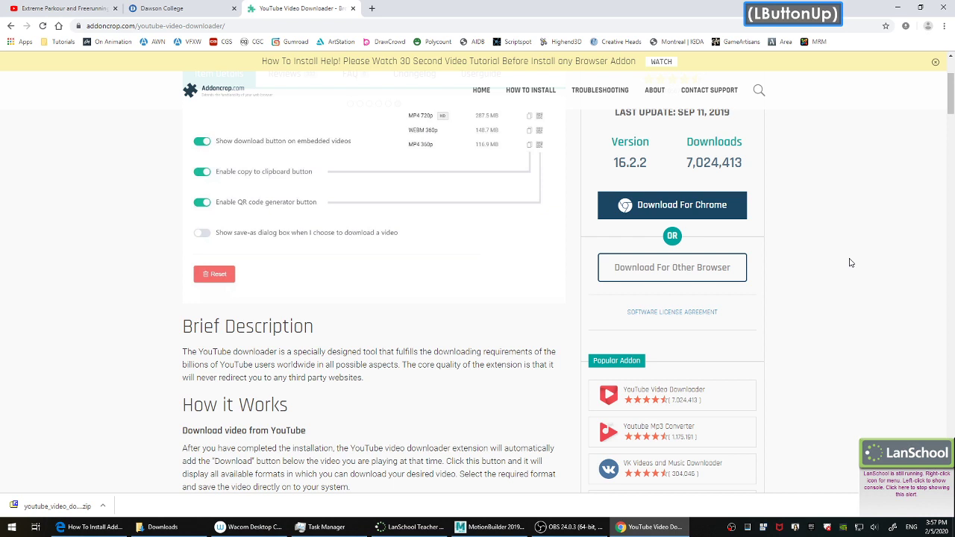
drag(897, 93, 930, 30)
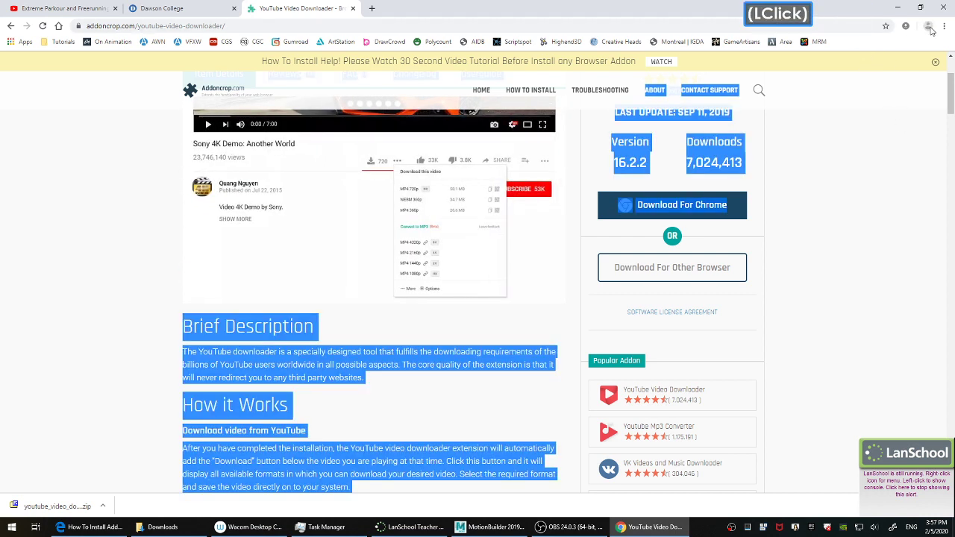
click(945, 26)
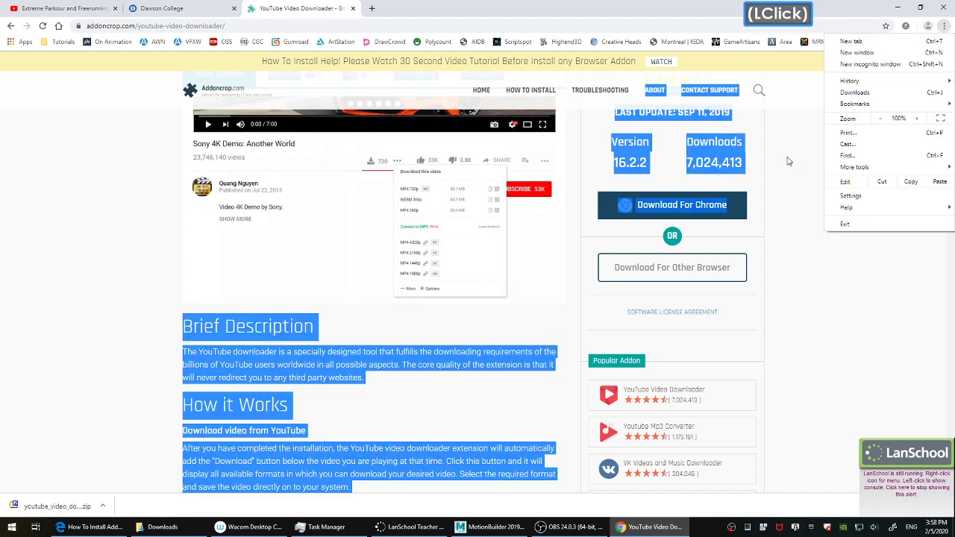
click(788, 161)
Rewatch the tutorial in Edge from saving the extension ZIP through enabling Developer mode, pausing at the Load unpacked option.
click(89, 527)
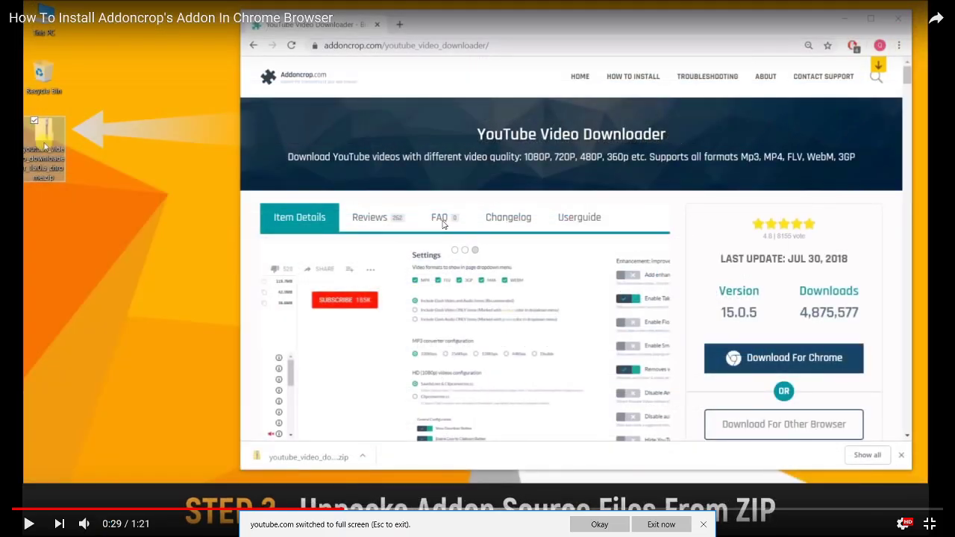
click(465, 256)
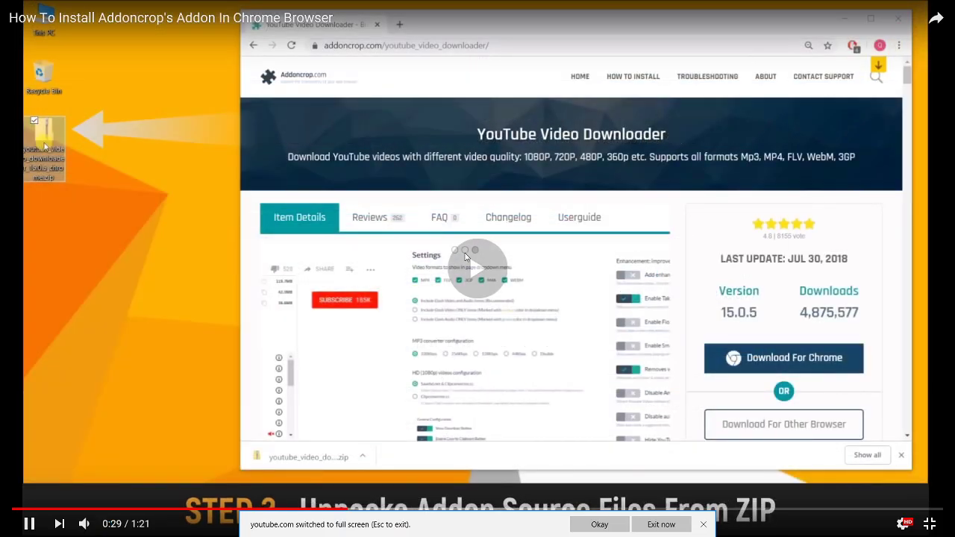
click(394, 264)
click(272, 510)
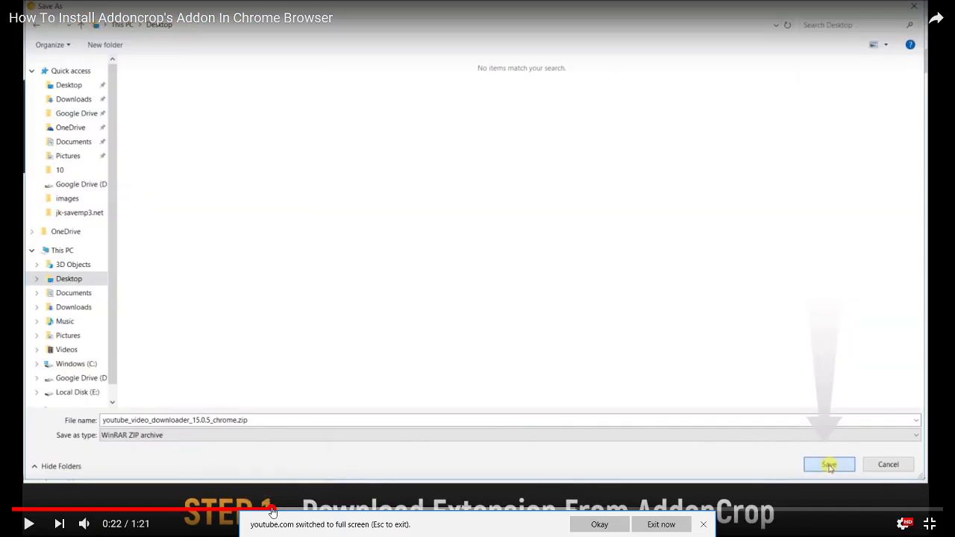
click(207, 331)
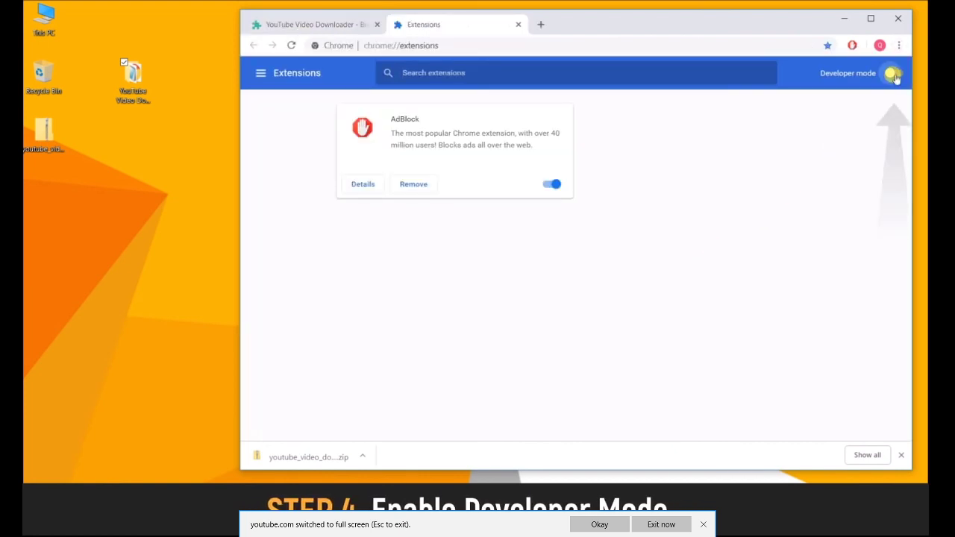
click(295, 500)
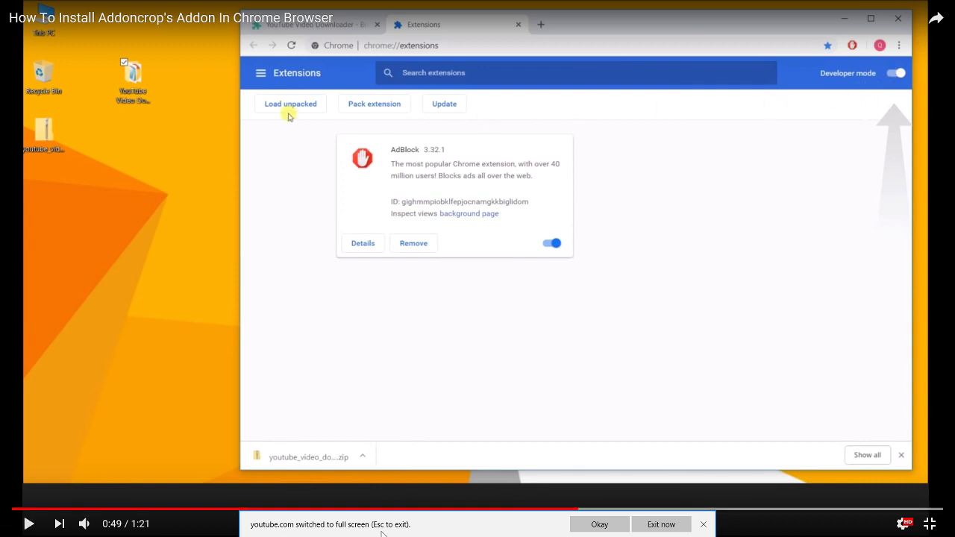
Exit the full-screen tutorial, keep McAfee Endpoint Security Web Control off, and minimize Edge.
key(Escape)
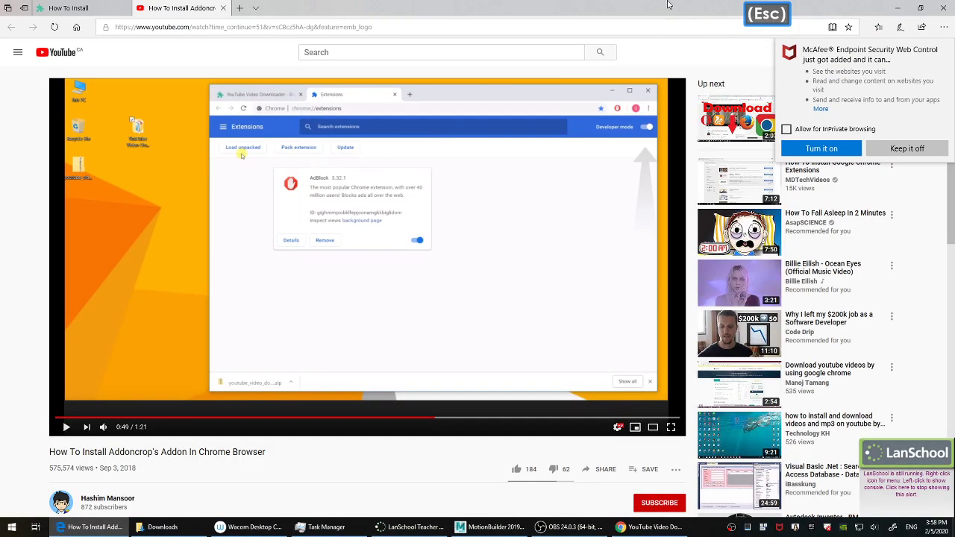
click(909, 149)
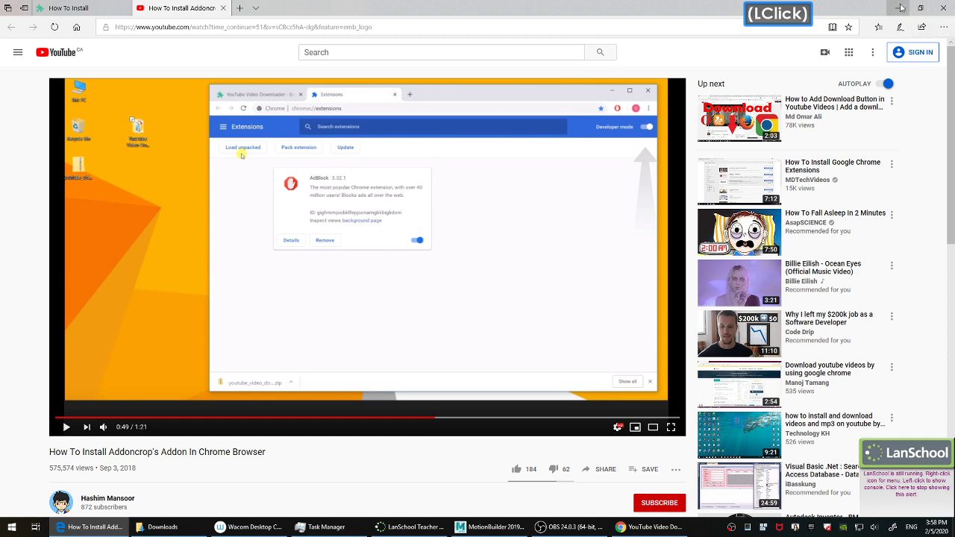
click(899, 8)
Open Chrome's Extensions page and enable Developer mode.
click(944, 25)
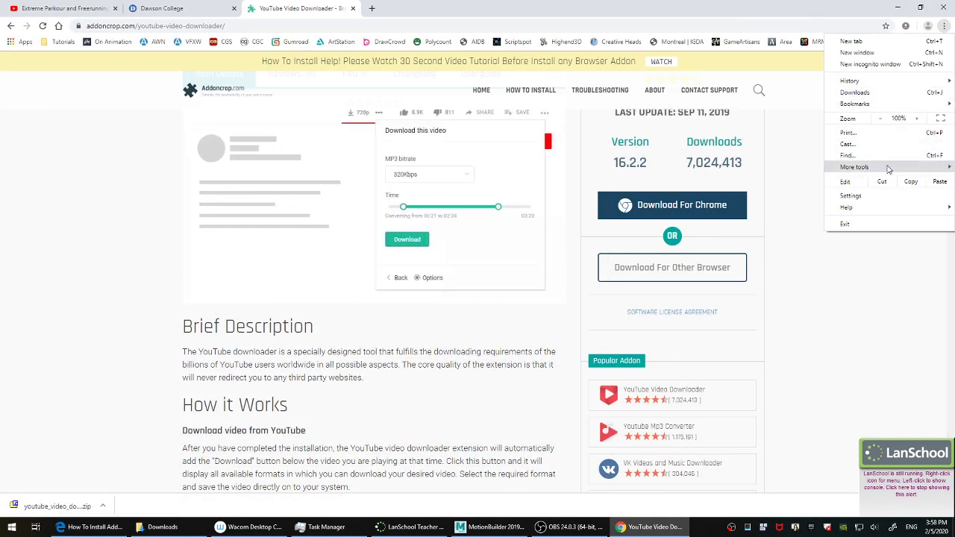
mouse_move(889, 168)
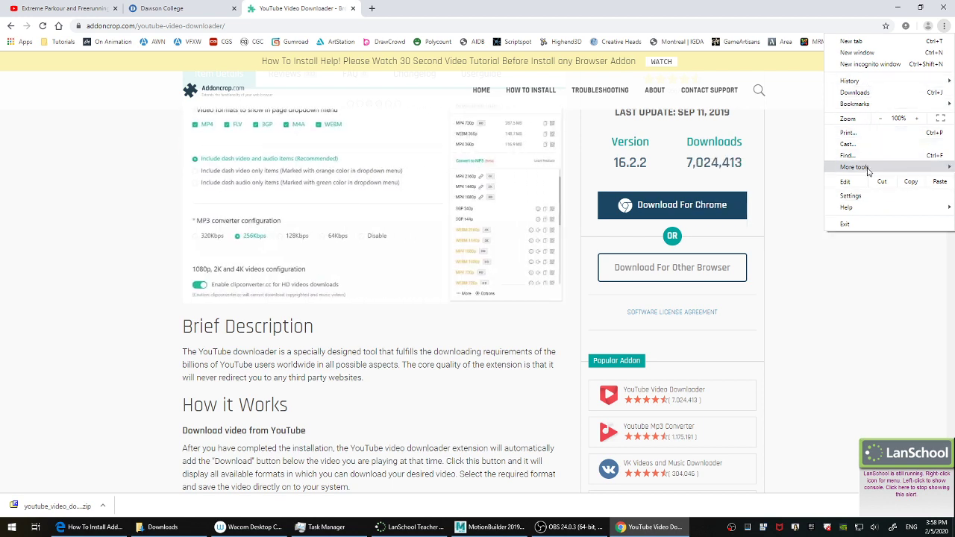
click(772, 212)
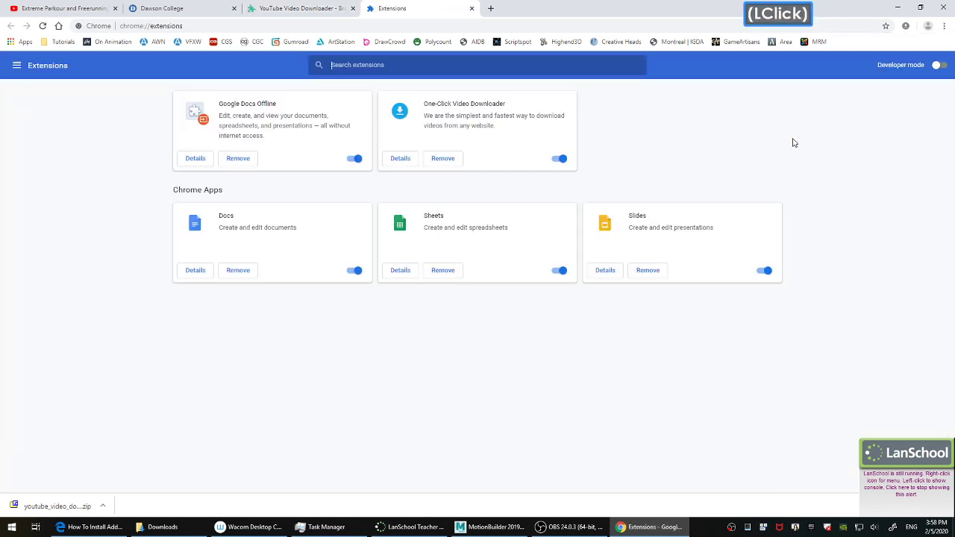
click(940, 65)
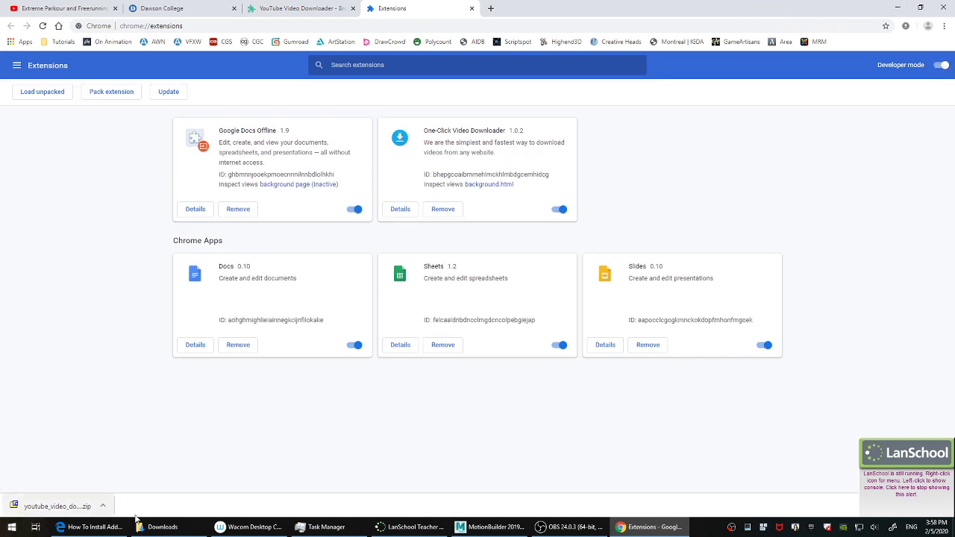
Try to load the outer youtube_video_downloader_16.2.2_chrome folder from Downloads into Chrome's Extensions page.
click(163, 527)
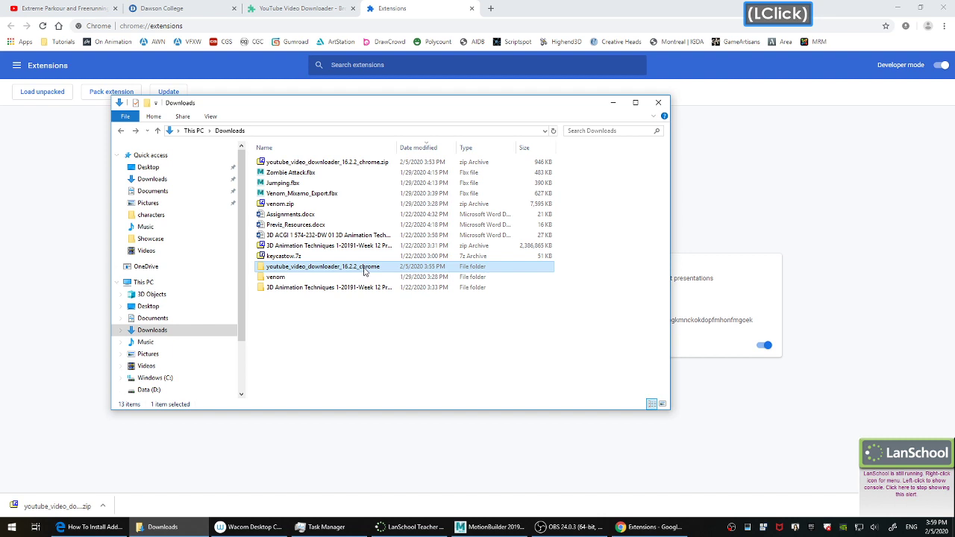
drag(365, 272, 849, 244)
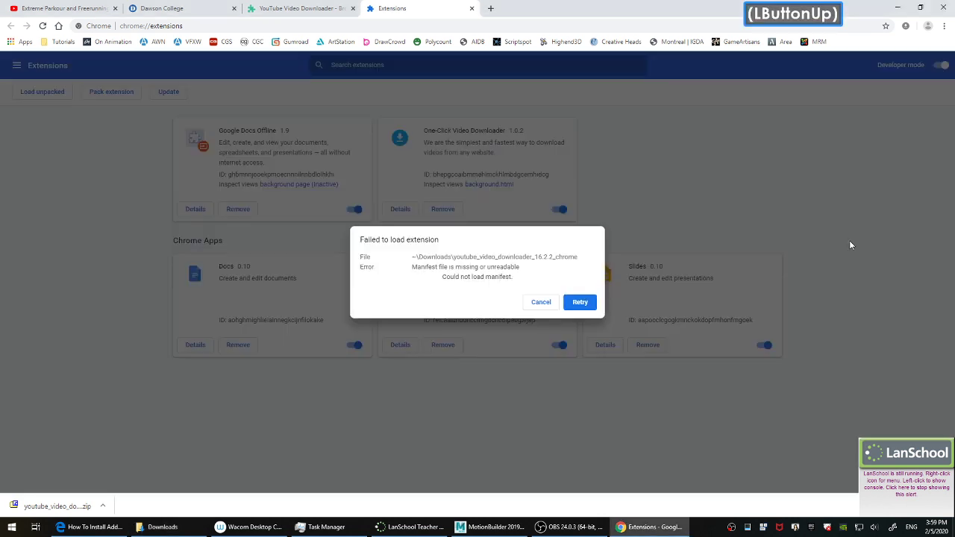
click(540, 303)
Install the extension by dropping the inner "YouTube Video Downloader - 16.2.2" folder from youtube_video_downloader_16.2.2_chrome onto Chrome's Extensions page.
key(alt+Tab)
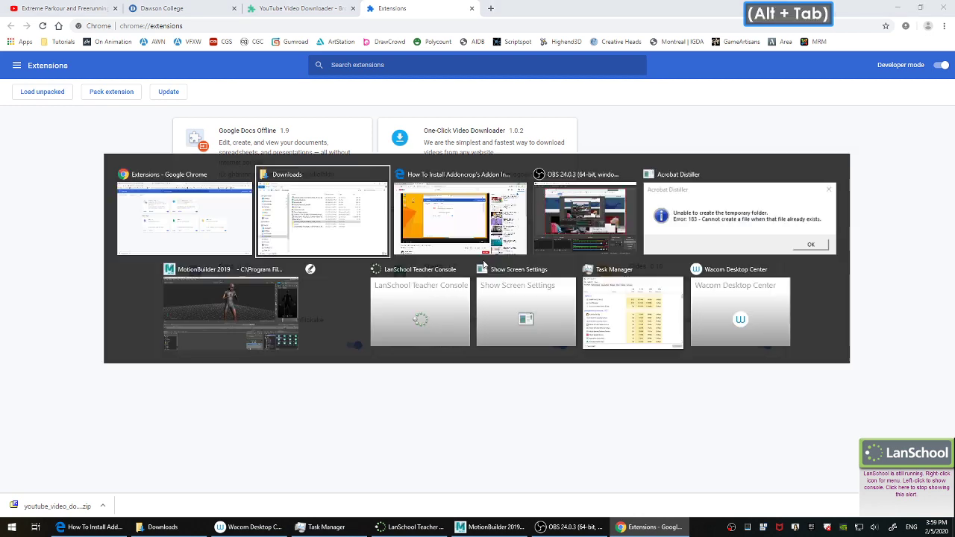
click(309, 274)
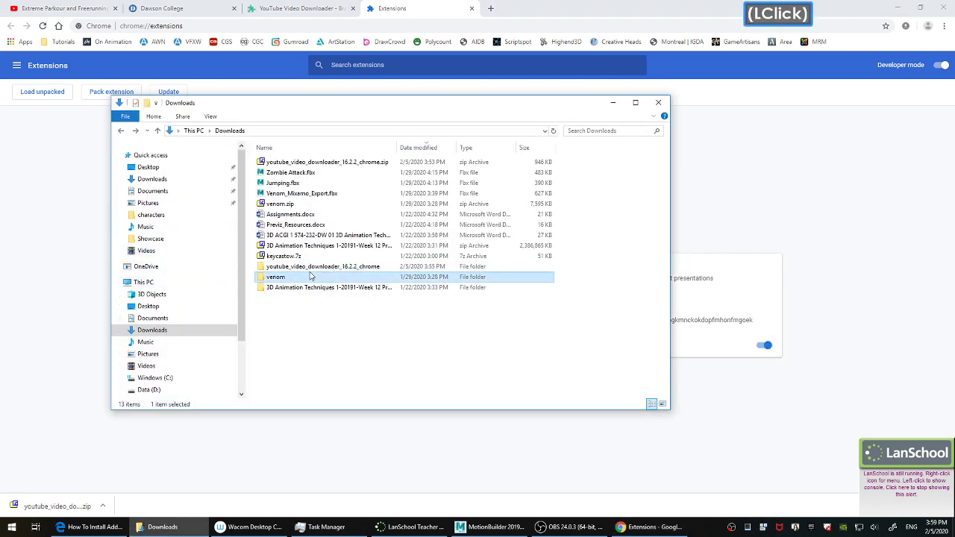
double_click(310, 266)
drag(309, 164, 841, 207)
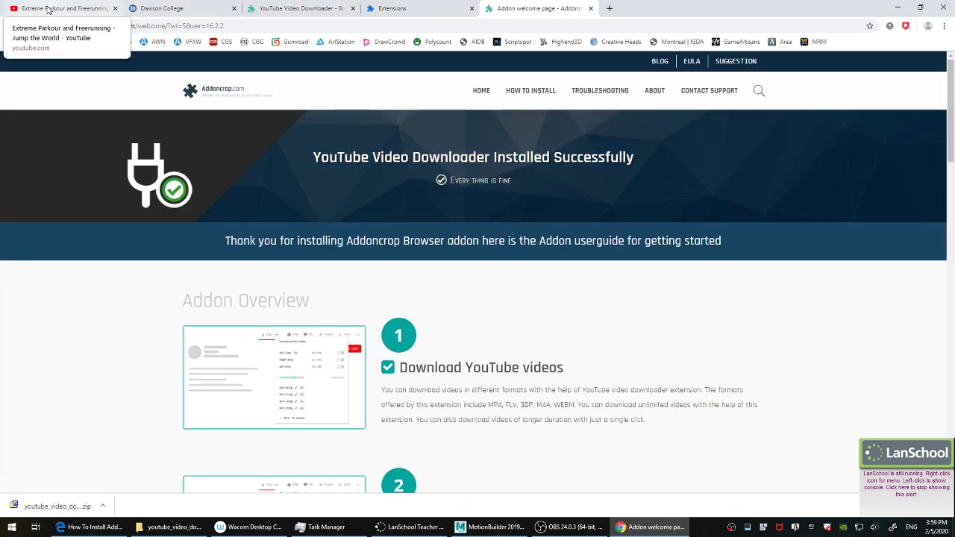
Return to the Extreme Parkour and Freerunning video and briefly open the new downloader extension's popup.
click(48, 9)
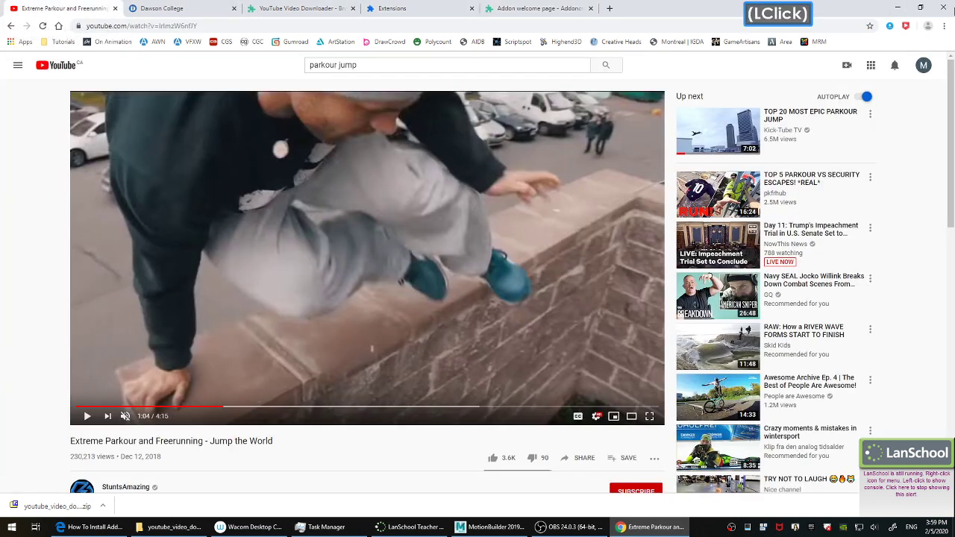
click(905, 27)
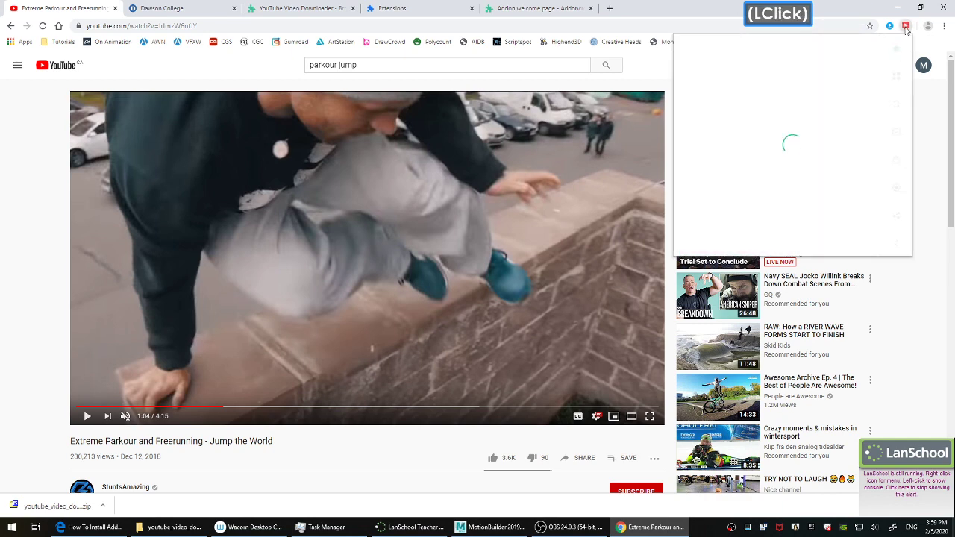
click(858, 4)
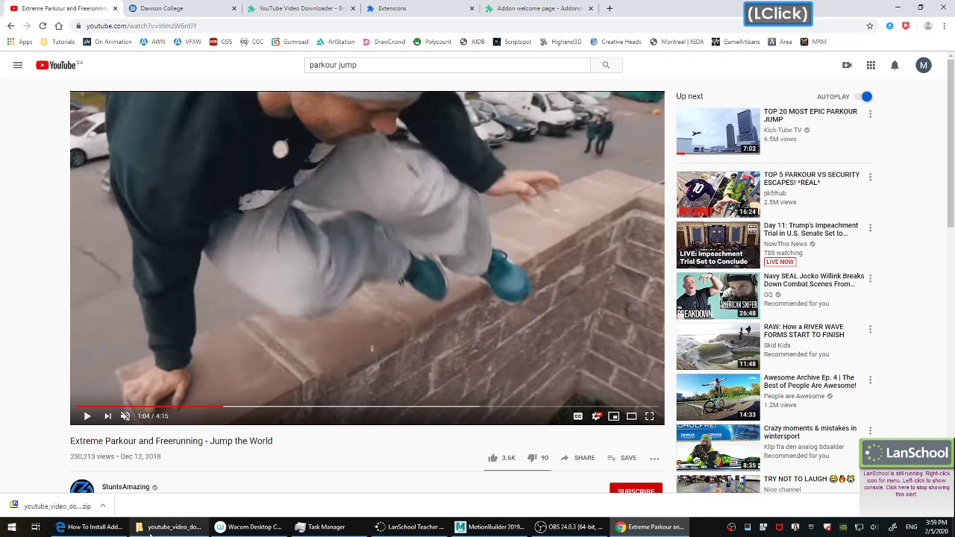
Check the extracted youtube_video_downloader_16.2.2_chrome folder in File Explorer and return to Chrome.
click(172, 529)
click(440, 221)
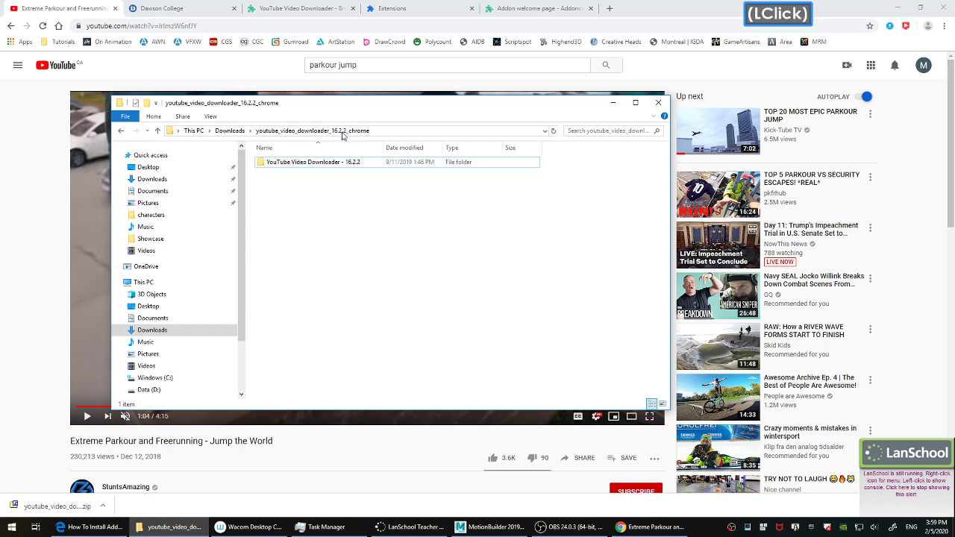
click(860, 6)
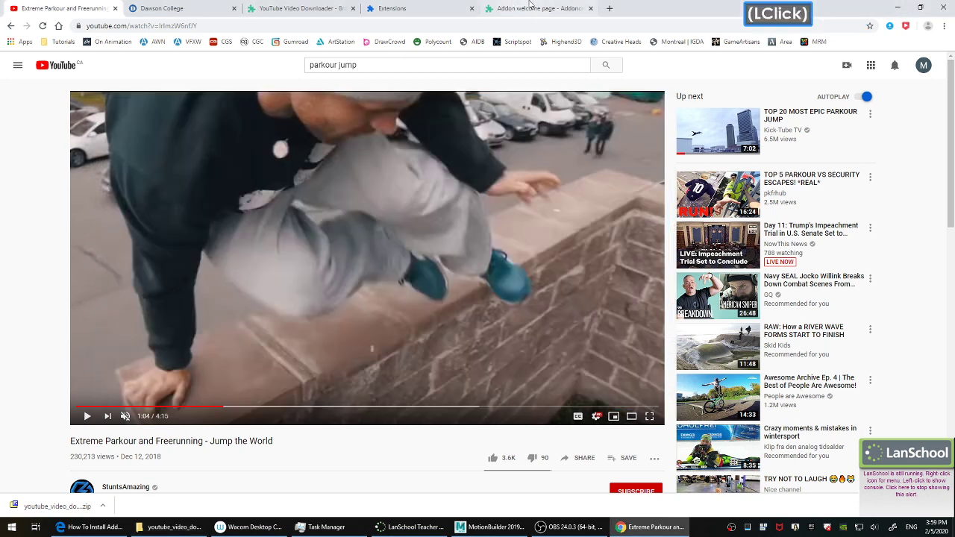
Review the installed add-on on the Extensions page and highlight the YouTube Video Downloader title on its Addoncrop page.
click(534, 9)
click(431, 9)
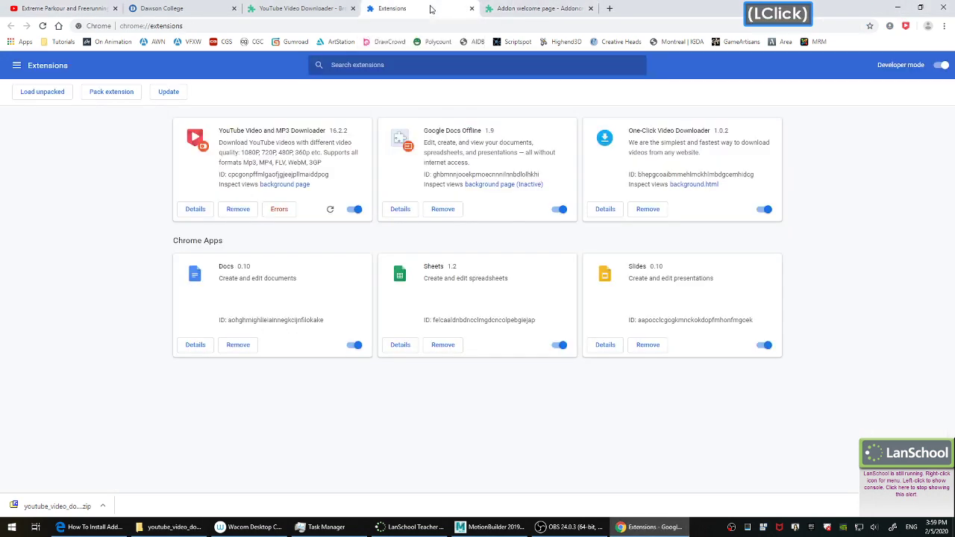
click(299, 8)
scroll(460, 232, up, 2)
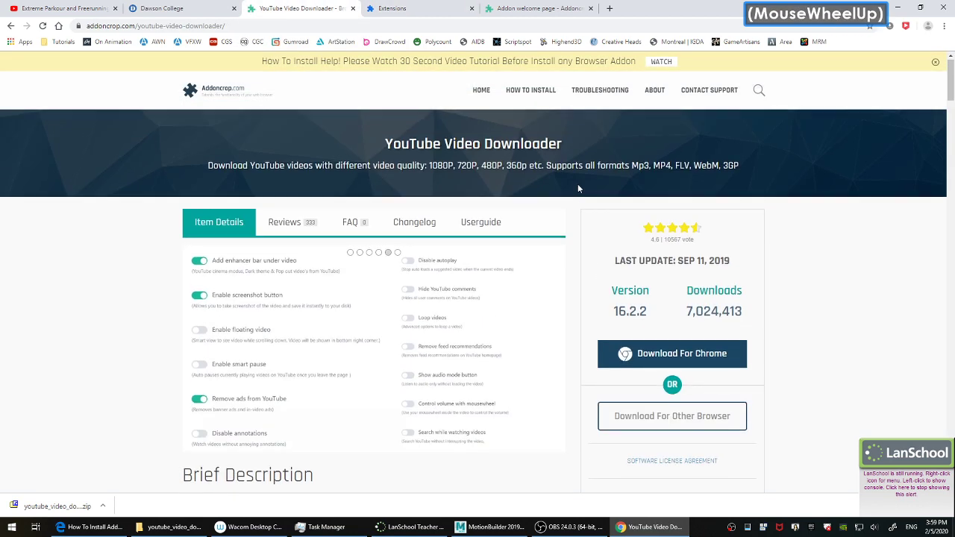
drag(417, 142, 473, 146)
drag(549, 144, 485, 150)
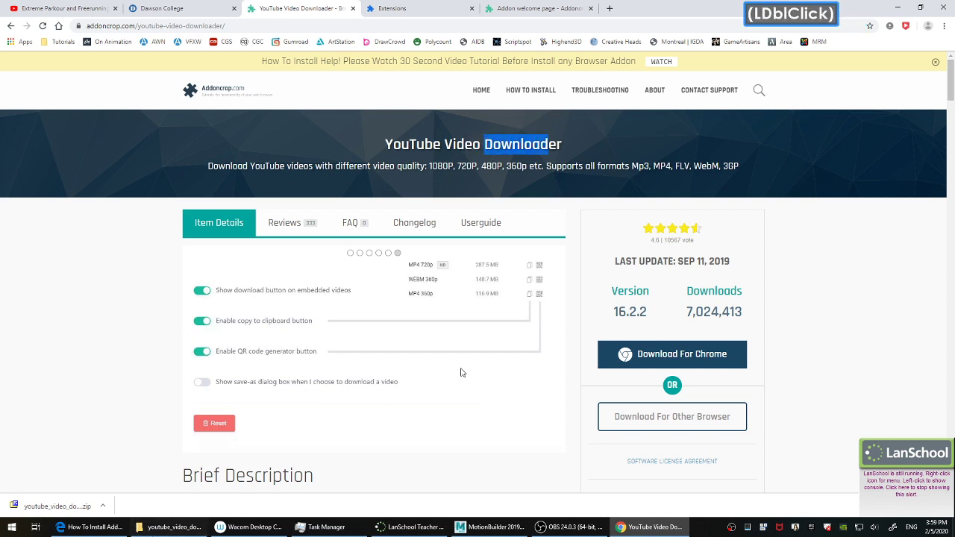
In File Explorer's Downloads folder, point out the extension's ZIP file and open its extracted youtube_video_downloader_16.2.2_chrome folder.
click(174, 527)
click(240, 132)
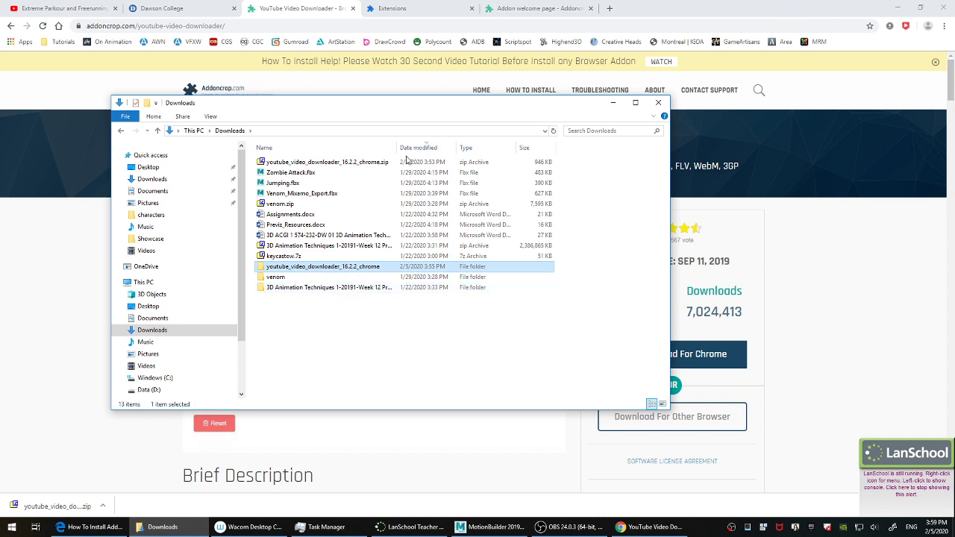
click(377, 164)
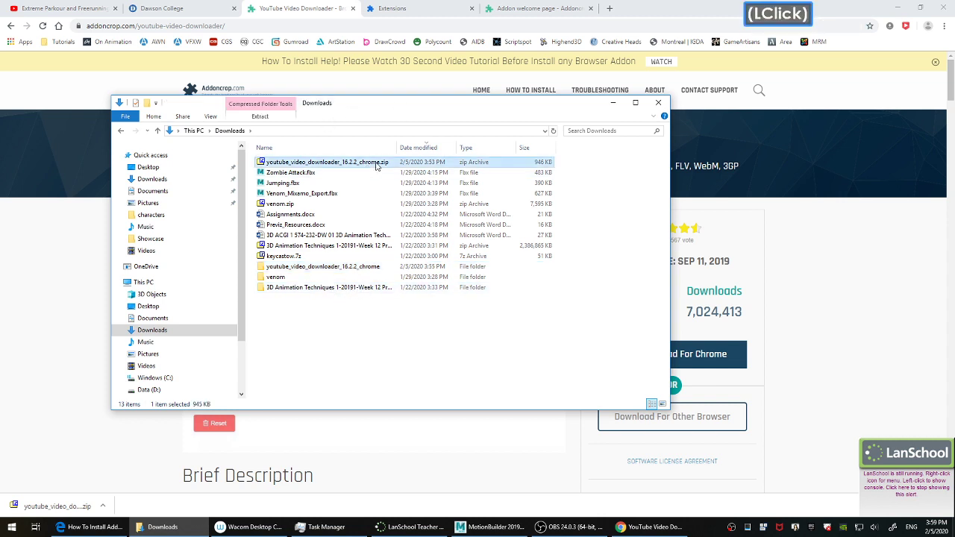
click(386, 267)
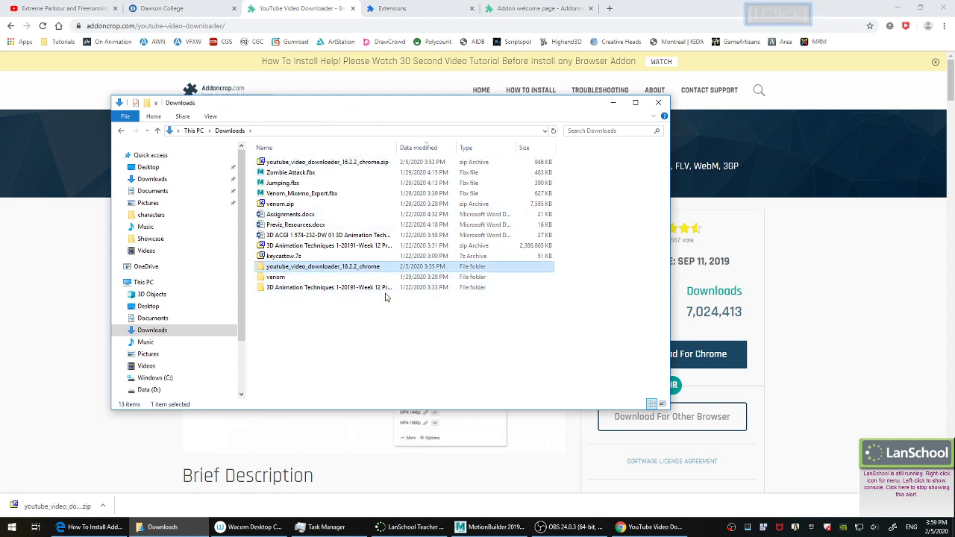
double_click(377, 269)
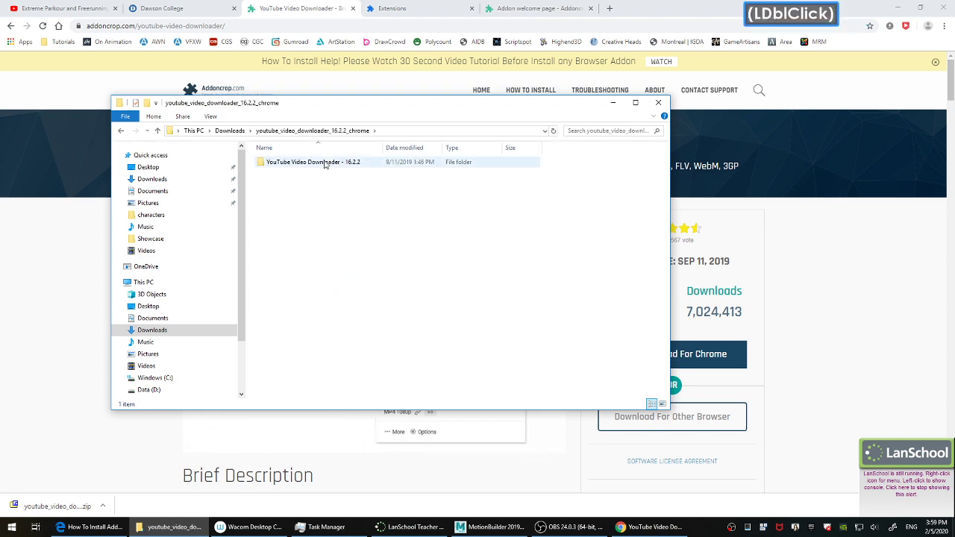
Select the extracted YouTube Video Downloader - 16.2.2 folder, then open the Extensions page in Chrome.
click(325, 164)
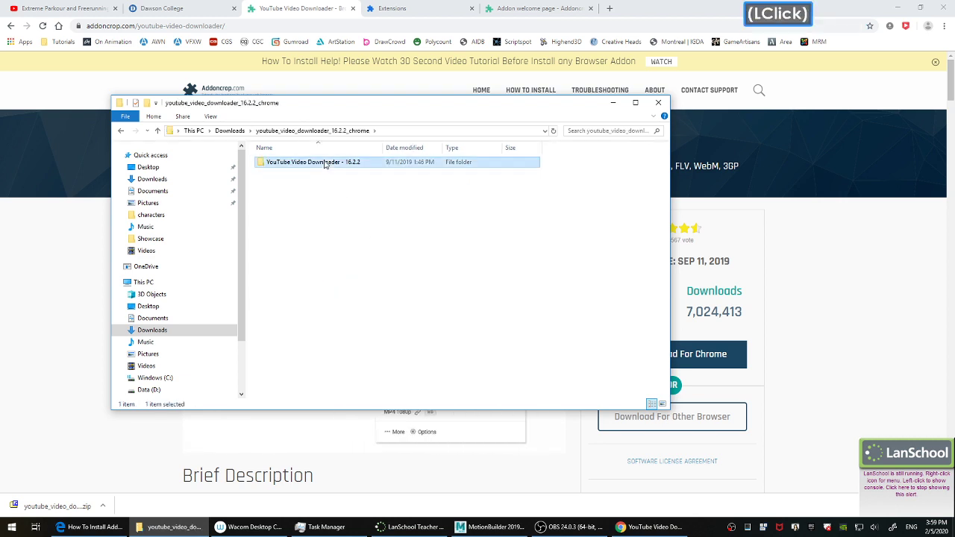
click(945, 27)
mouse_move(916, 168)
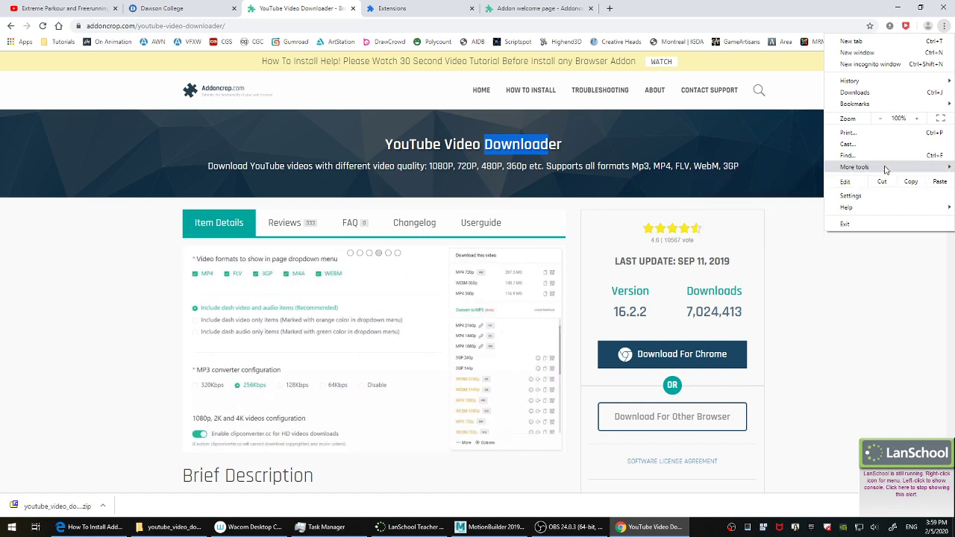
mouse_move(886, 168)
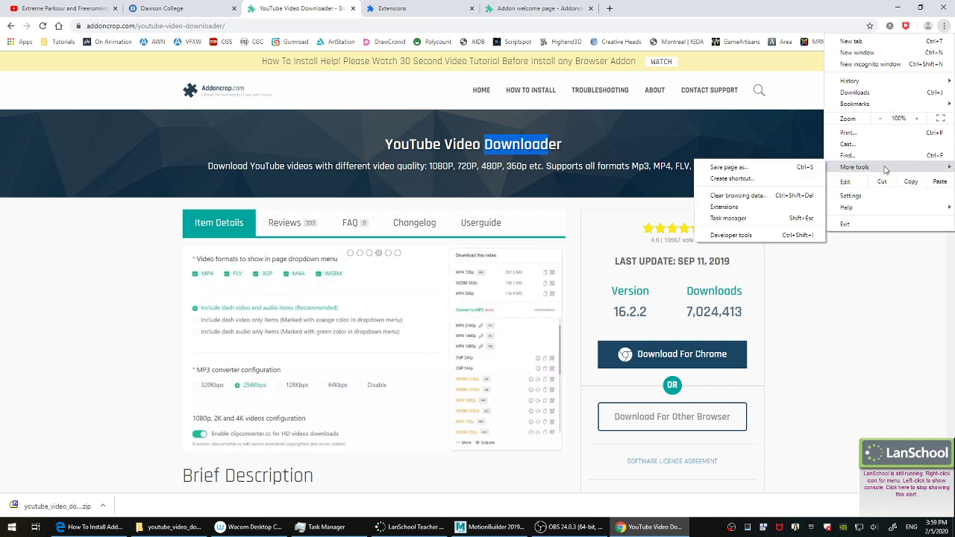
click(746, 210)
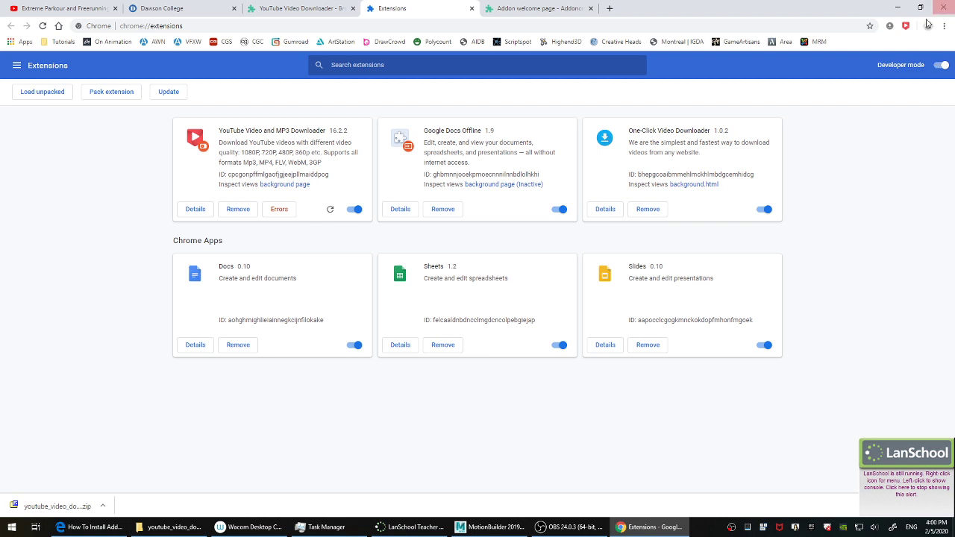
Check the YouTube Video Downloader - 16.2.2 folder in File Explorer and return to Chrome's Extensions page.
click(901, 6)
click(188, 527)
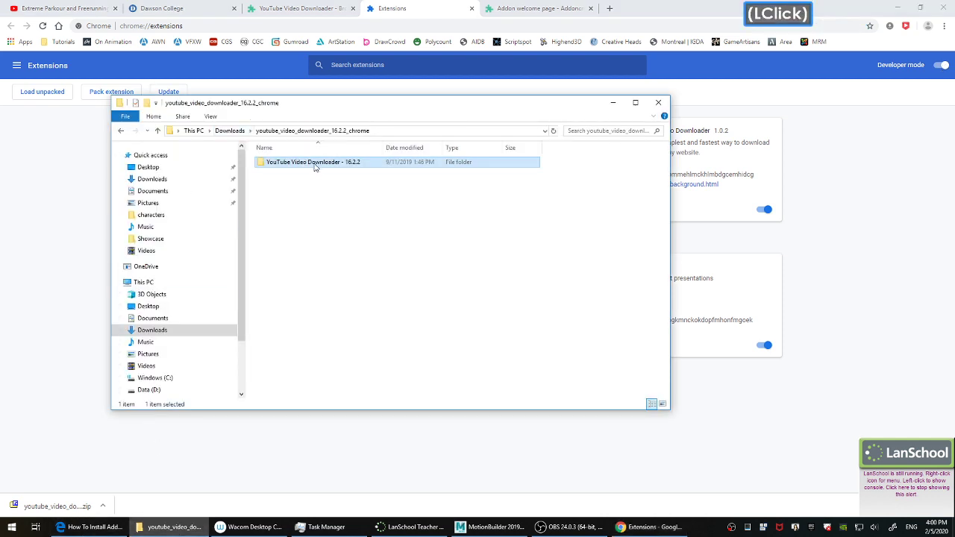
click(938, 112)
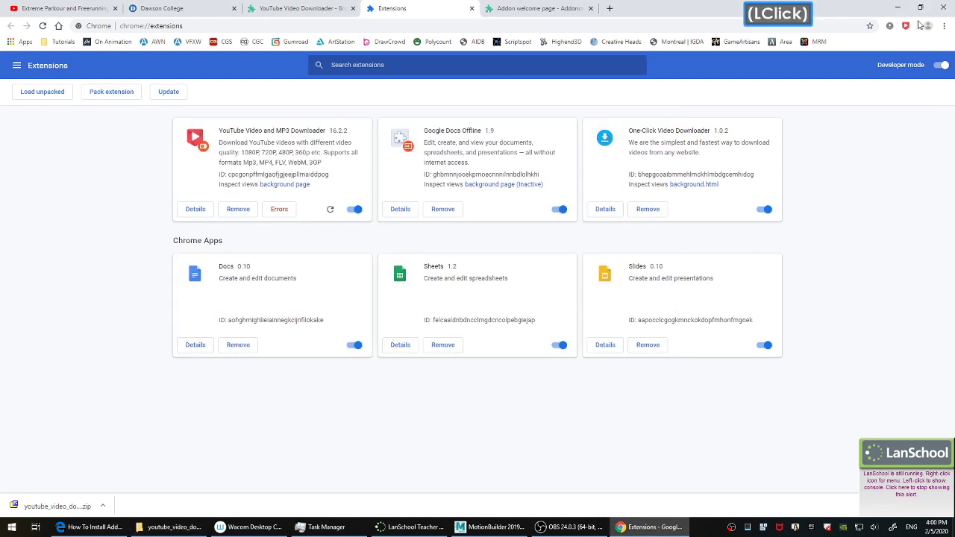
Download the Extreme Parkour and Freerunning video as a 720p MP4 with the downloader extension.
click(72, 7)
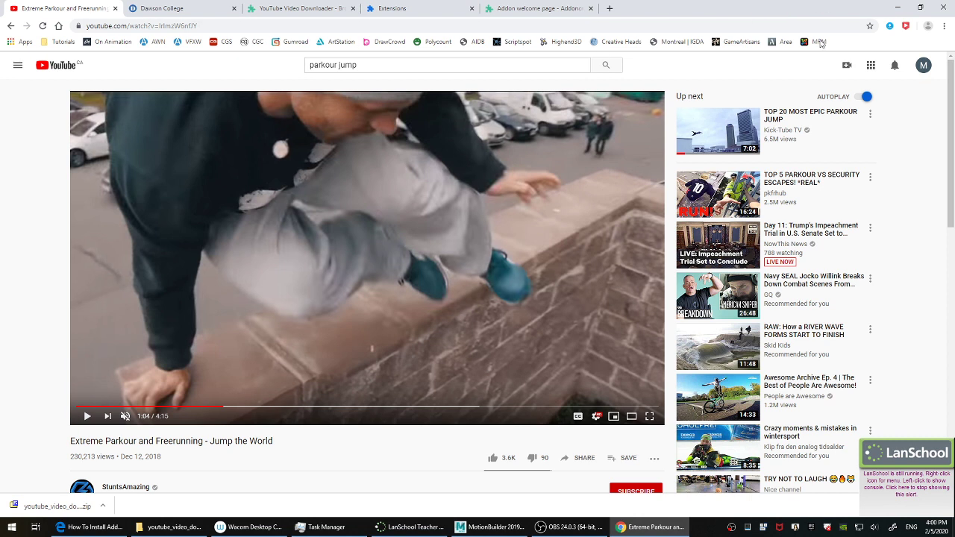
click(907, 26)
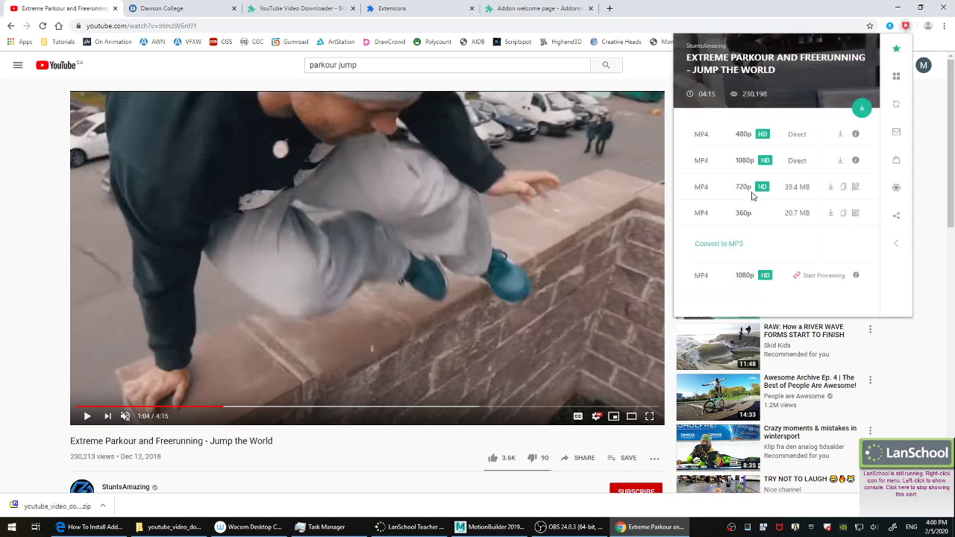
click(831, 186)
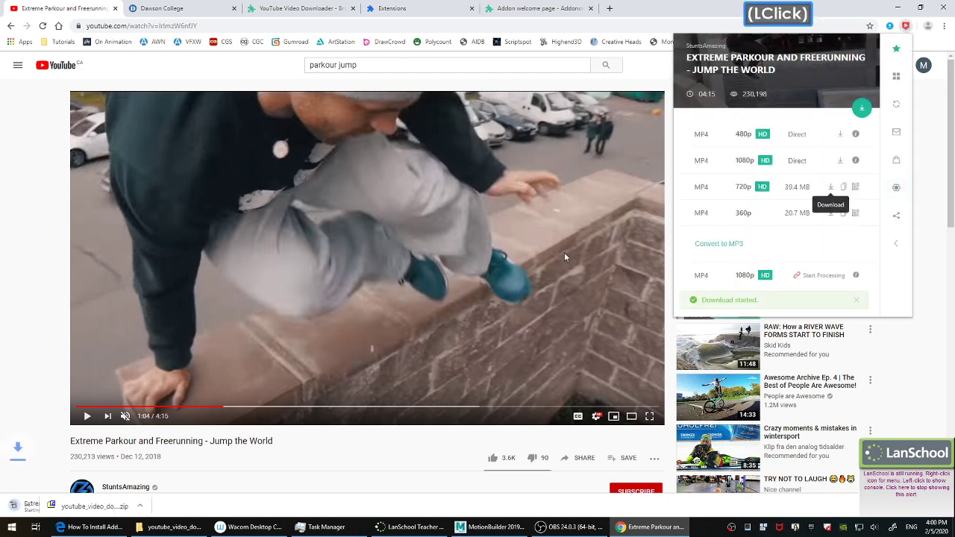
Find the downloaded Extreme Parkour and Freerunning MP4 in File Explorer's Downloads folder and open it with Keyframe MP.
click(145, 528)
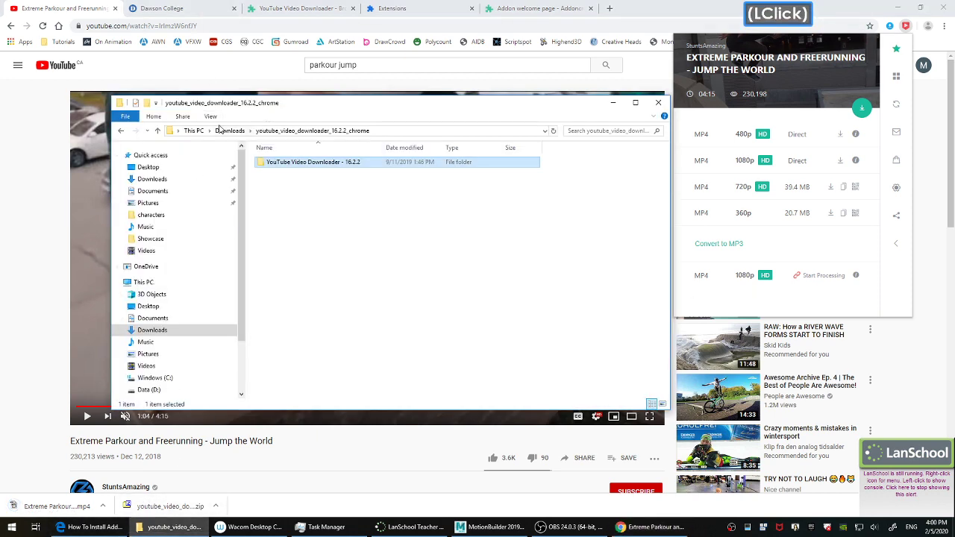
click(229, 131)
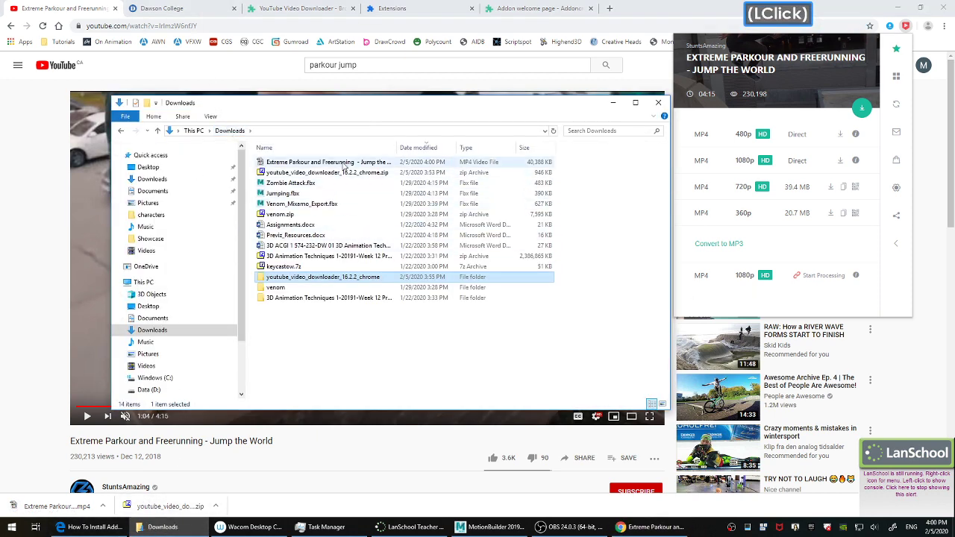
click(380, 162)
drag(396, 149, 417, 149)
right_click(383, 161)
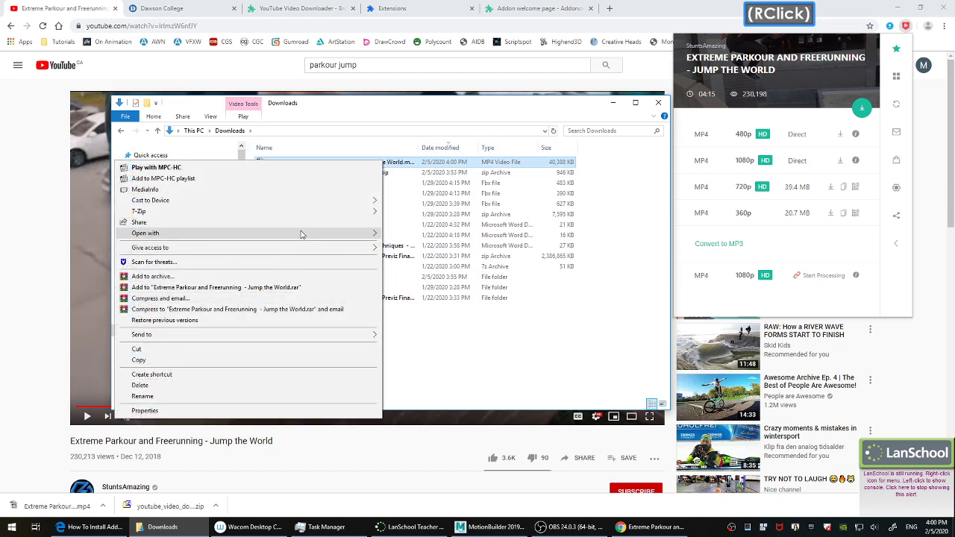
mouse_move(301, 234)
click(414, 234)
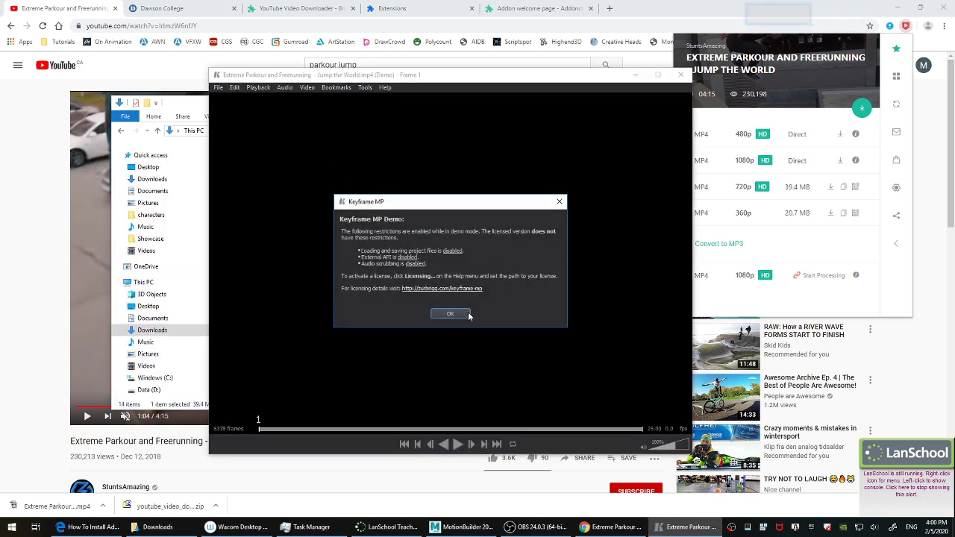
Dismiss the demo notice, start playing the parkour video and mute its audio.
click(450, 314)
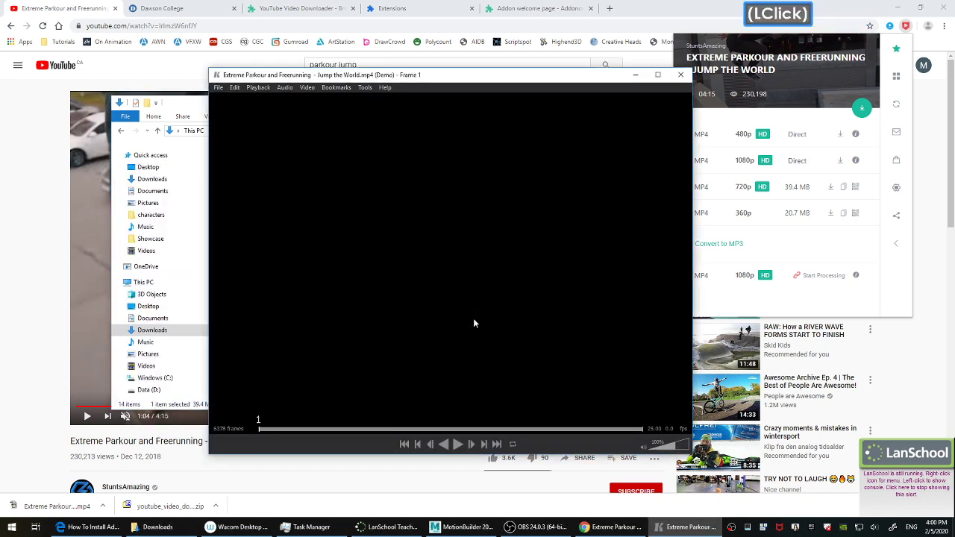
key(space)
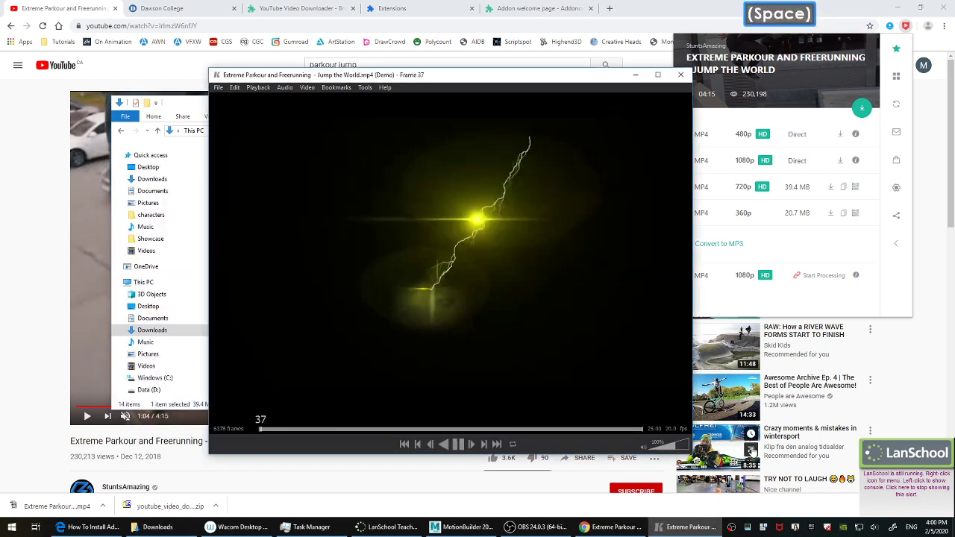
click(643, 447)
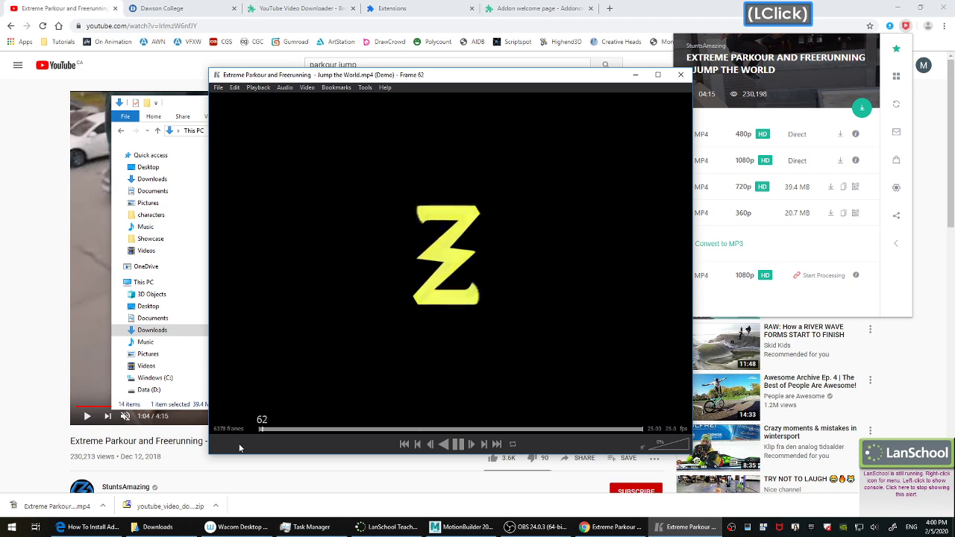
Go to the daytime wall jump slightly past frame 1710 and step backward frame by frame to frame 1689.
click(362, 428)
key(Left)
key(Left)
key(Left)
key(Left)
key(Left)
key(Left)
key(Left)
key(Left)
key(Left)
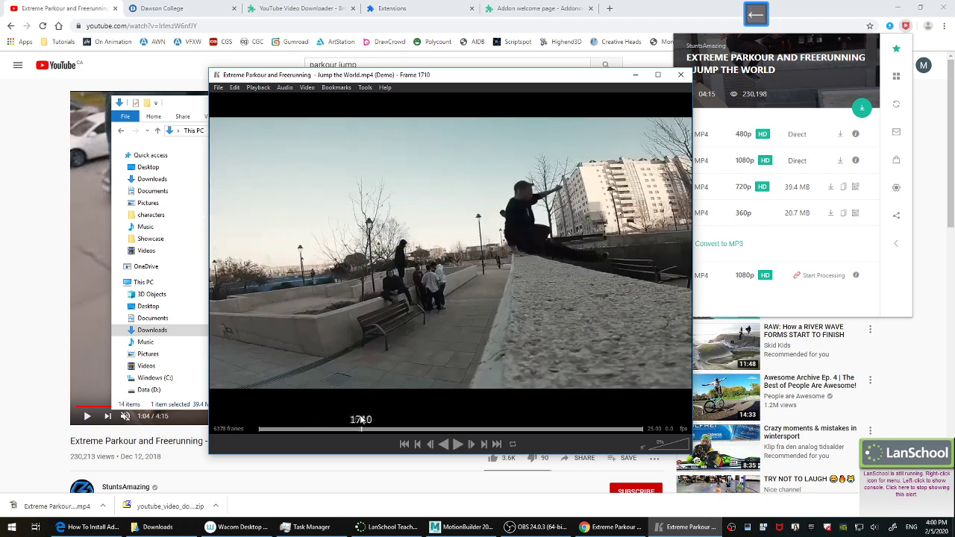
key(Left)
key(Left)
key(Left)
key(Left)
key(Left)
key(Left)
key(Left)
key(Left)
key(Left)
key(Left)
key(Left)
key(Left)
key(Left)
key(Left)
key(Left)
key(Left)
key(Left)
key(Left)
key(Left)
key(Left)
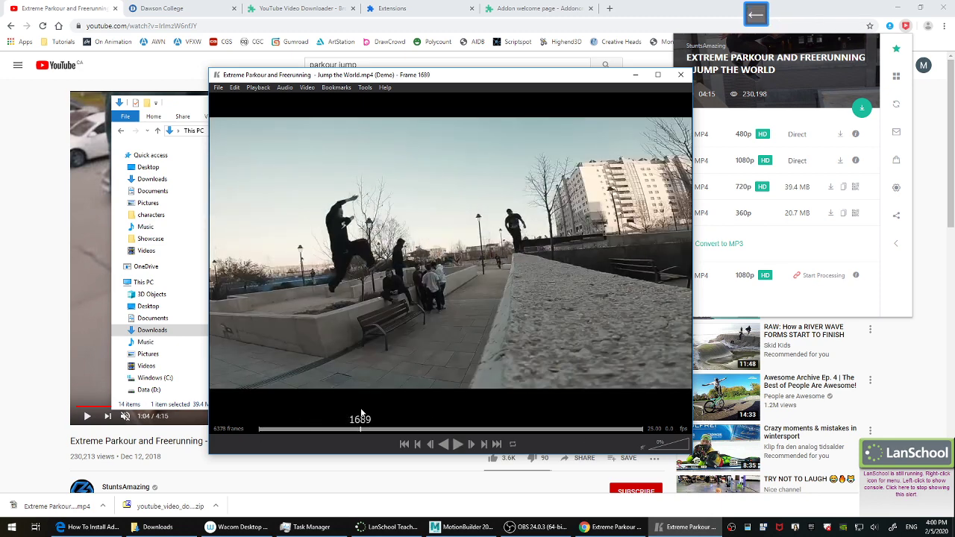
Scrub back to the night-time railing jump near the video's start, play it and pause at frame 377.
drag(322, 425, 276, 427)
key(space)
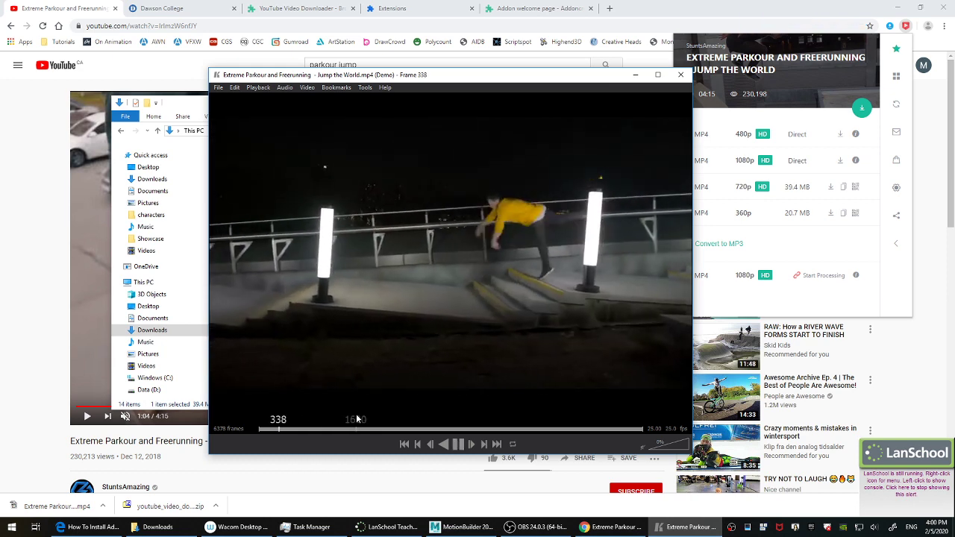
key(space)
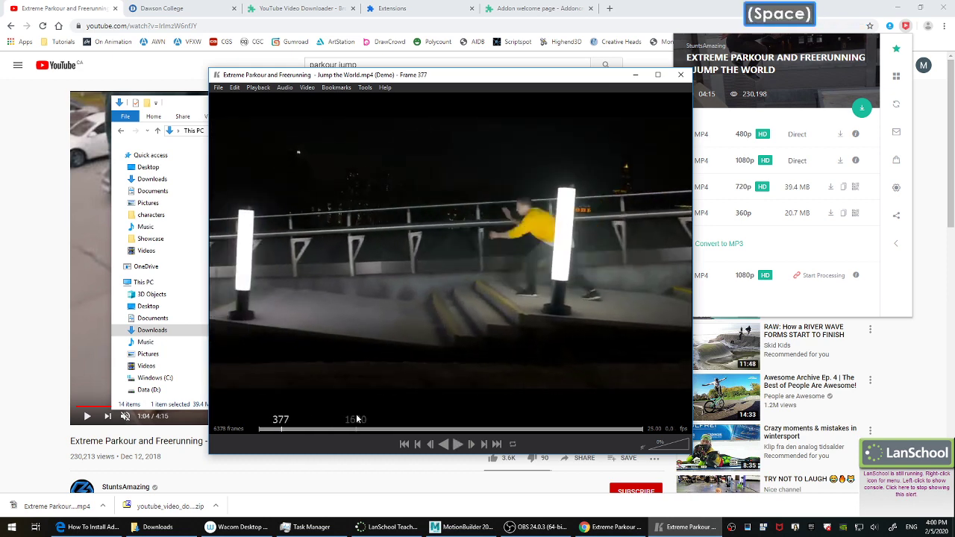
Step backward frame by frame through the night-time jump to the run-up at about frame 322.
key(Left)
key(Left)
key(Left)
key(Left)
key(Left)
key(Left)
key(Left)
key(Left)
key(Left)
key(Left)
key(Left)
key(Left)
key(Left)
key(Left)
key(Left)
key(Left)
key(Left)
key(Left)
key(Left)
key(Left)
key(Left)
key(Left)
key(Left)
key(Left)
key(Left)
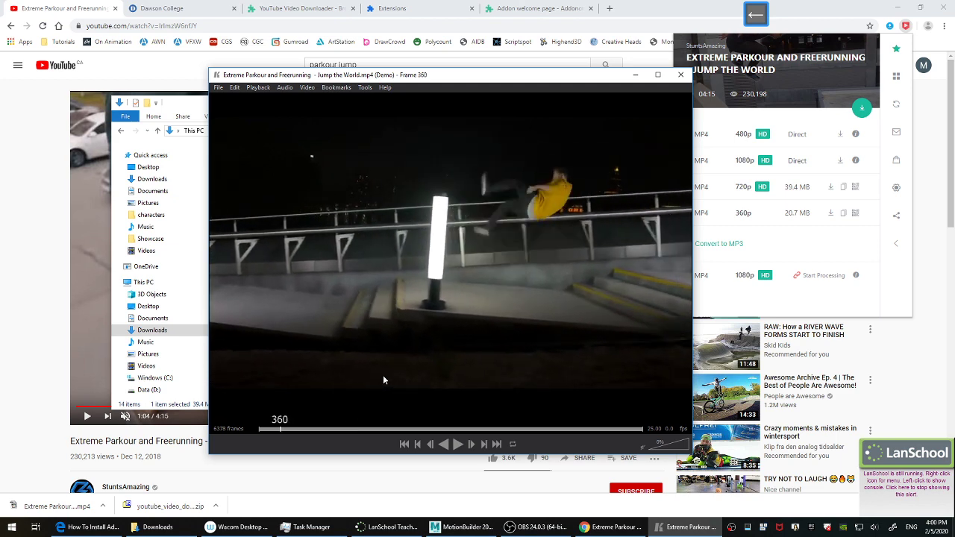
key(Left)
key(Left)
key(Left)
key(Left)
key(Left)
key(Left)
key(Left)
key(Left)
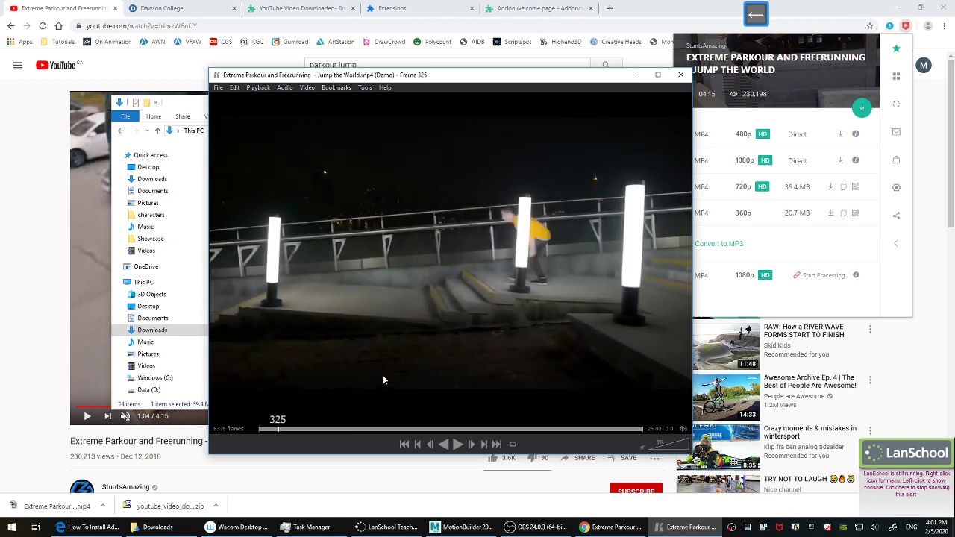
Step forward frame by frame from the run-up through the night-time jump to frame 381.
key(Right)
key(Right)
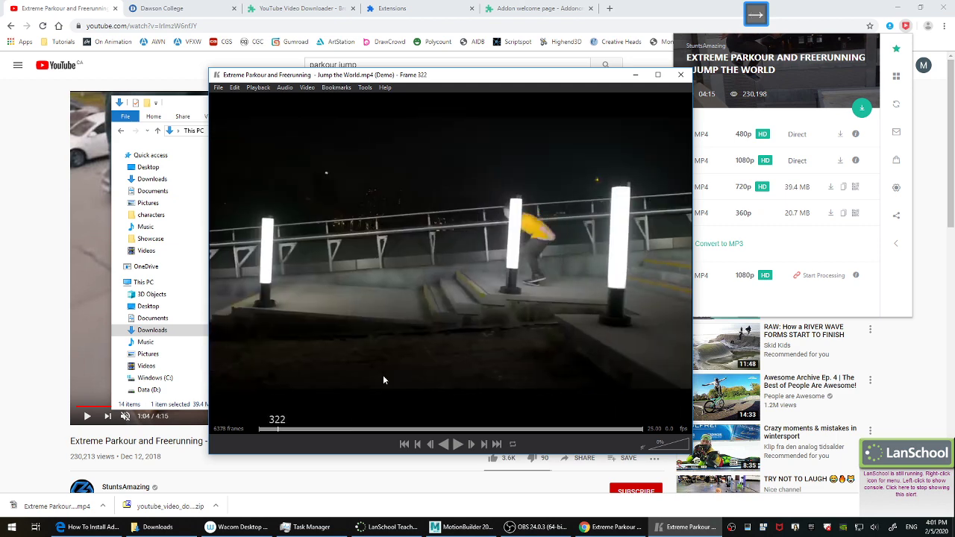
key(Right)
key(Right)
key(Right)
key(Right)
key(Right)
key(Right)
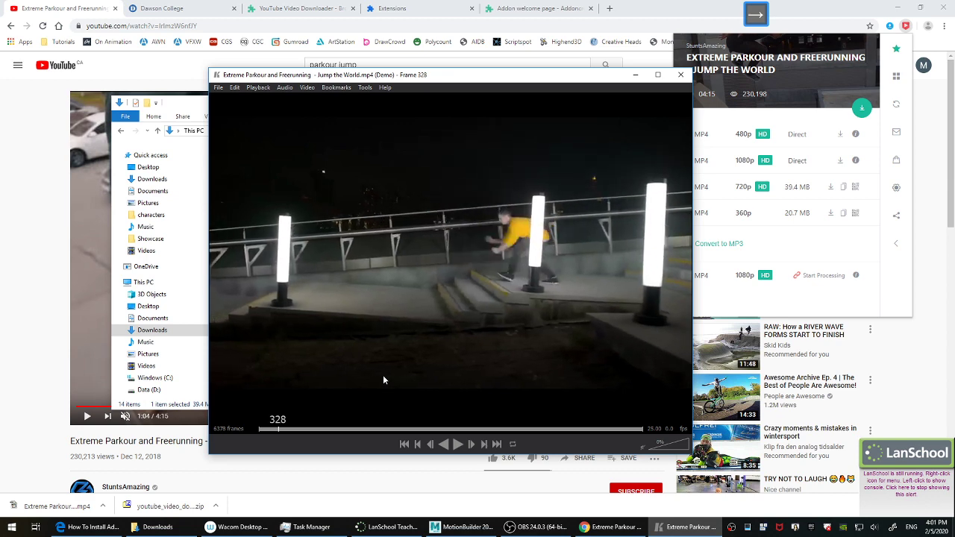
key(Right)
key(Right)
key(Right)
key(Right)
key(Right)
key(Right)
key(Right)
key(Right)
key(Right)
key(Right)
key(Right)
key(Right)
key(Right)
key(Right)
key(Right)
key(Right)
key(Right)
key(Right)
key(Right)
key(Right)
key(Right)
key(Right)
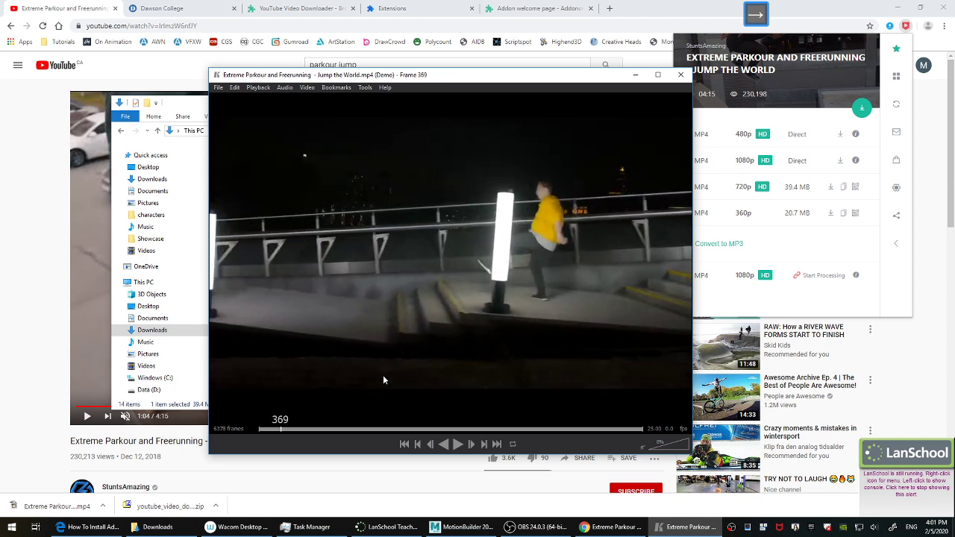
key(Right)
key(Right)
key(Right)
key(Right)
key(Right)
key(Right)
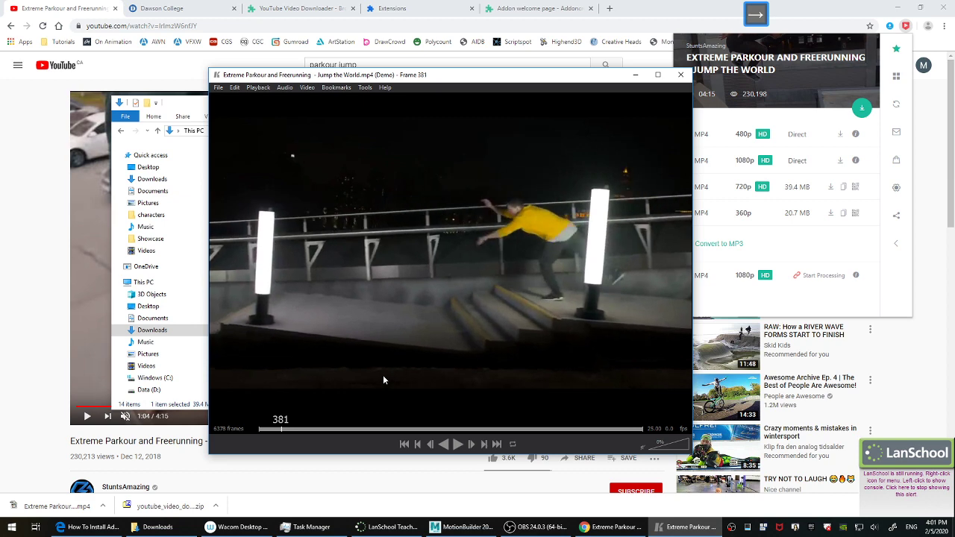
Step backward frame by frame to the mid-air pose at frame 362.
key(Left)
key(Left)
key(Left)
key(Left)
key(Left)
key(Left)
key(Left)
key(Left)
key(Left)
key(Left)
key(Left)
key(Left)
key(Left)
key(Left)
key(Left)
key(Left)
key(Left)
key(Left)
key(Left)
key(Left)
key(Left)
key(Left)
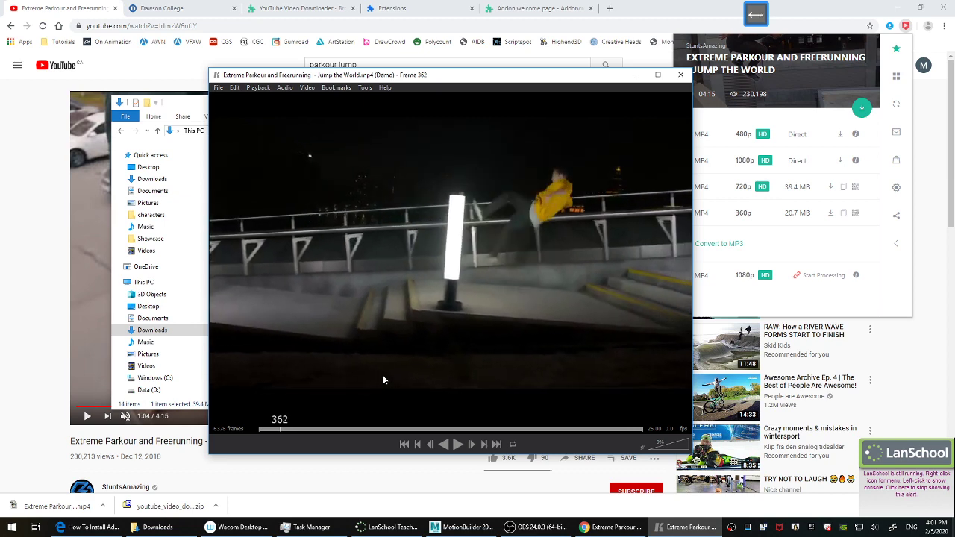
Step backward frame by frame from the mid-air pose to the run-up and settle on frame 326.
key(Left)
key(Left)
key(Left)
key(Left)
key(Left)
key(Left)
key(Left)
key(Left)
key(Left)
key(Left)
key(Left)
key(Left)
key(Left)
key(Left)
key(Left)
key(Left)
key(Left)
key(Left)
key(Left)
key(Left)
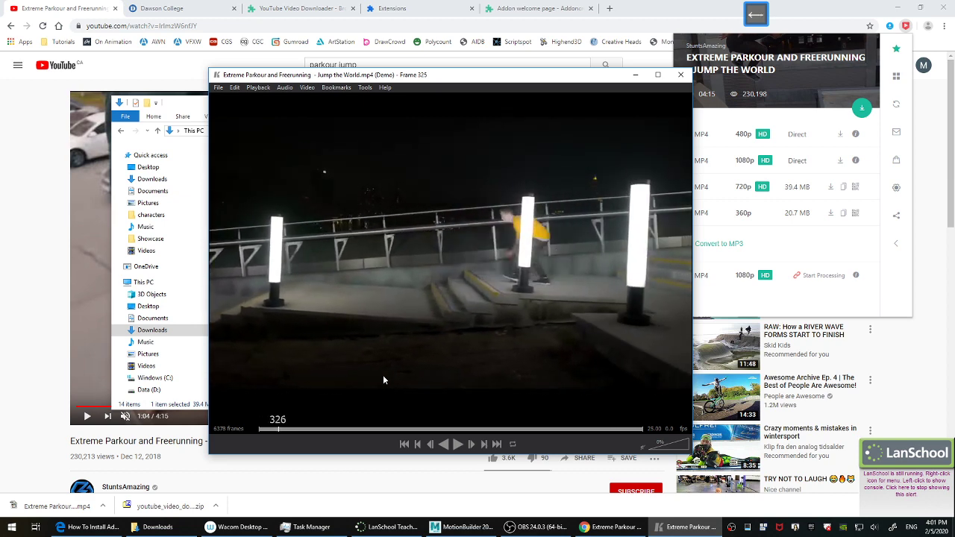
key(Left)
key(Left)
key(Left)
key(Right)
key(Right)
key(Right)
key(Right)
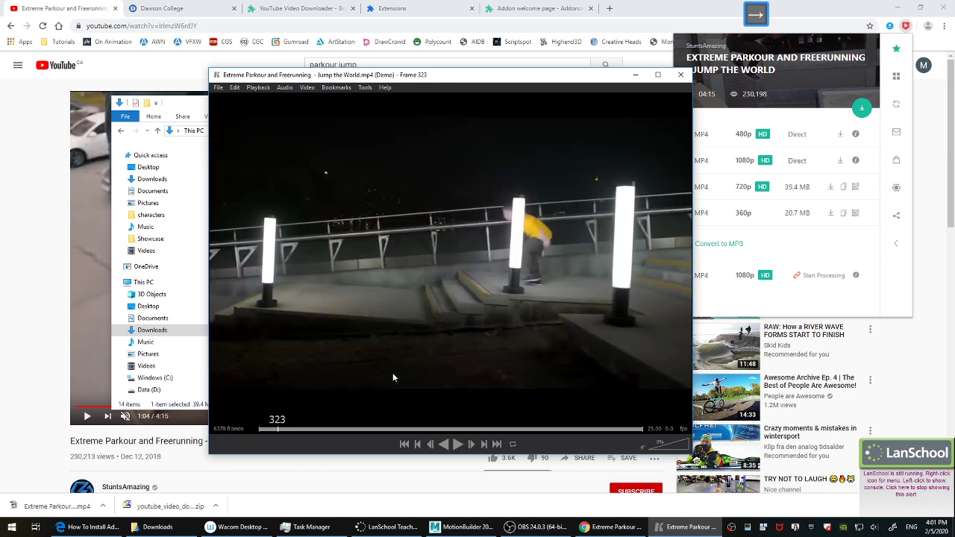
key(Right)
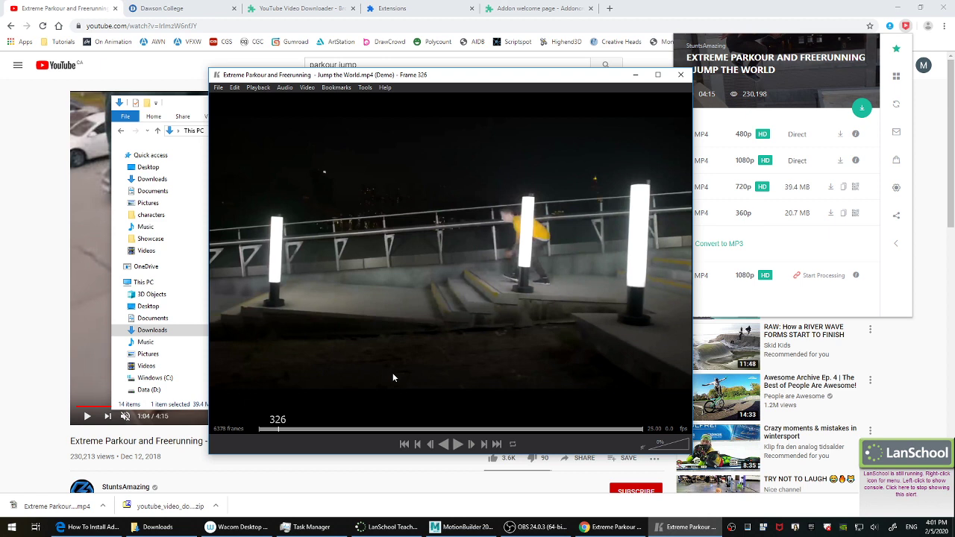
Set the video player window to stay always on top of other programs.
click(259, 88)
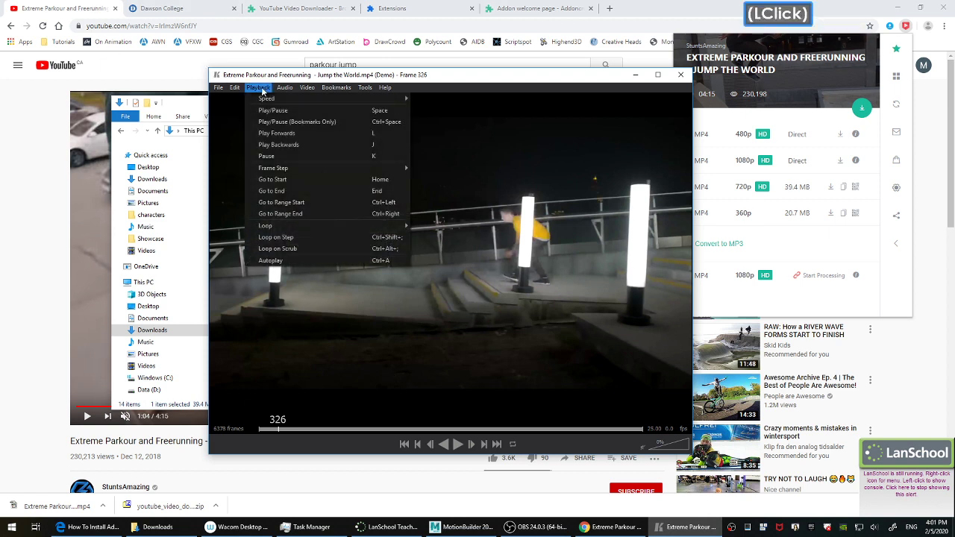
mouse_move(233, 87)
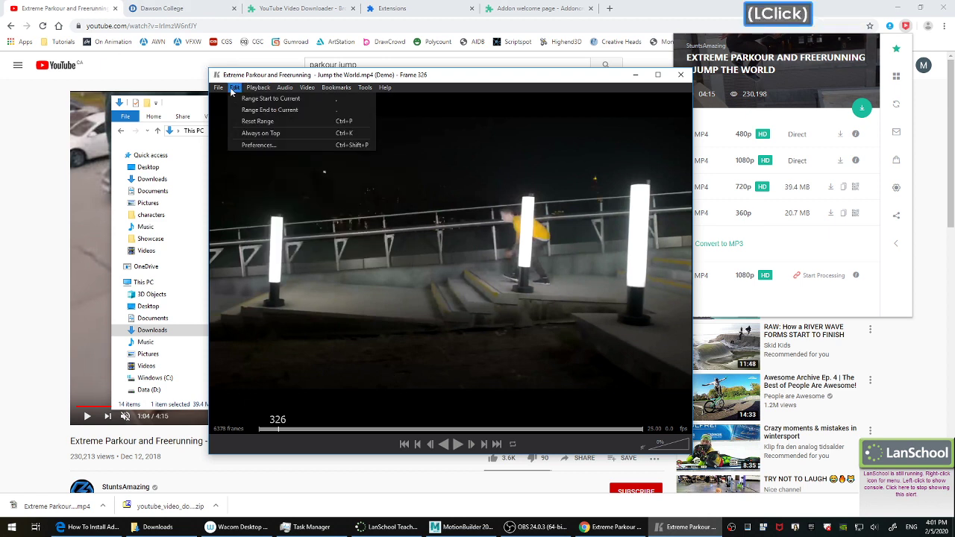
click(270, 134)
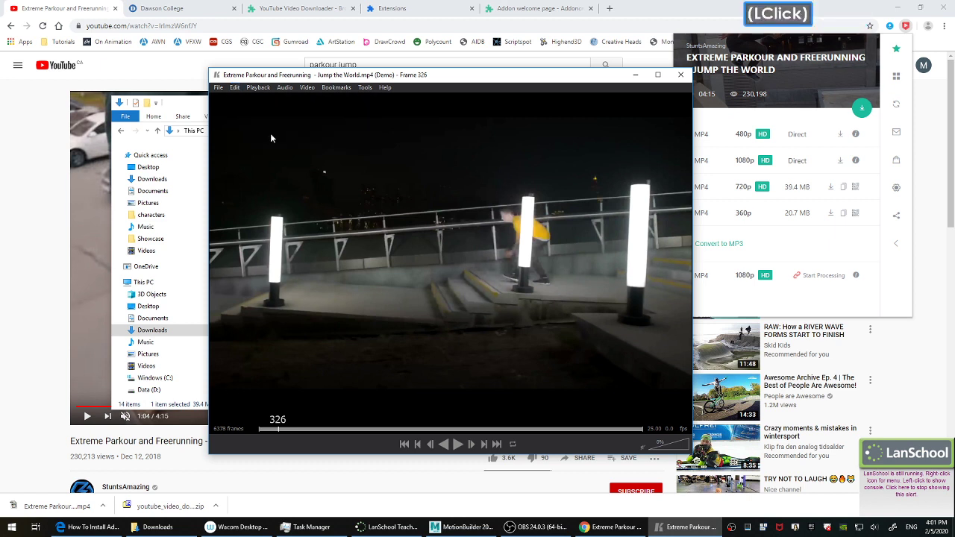
click(237, 87)
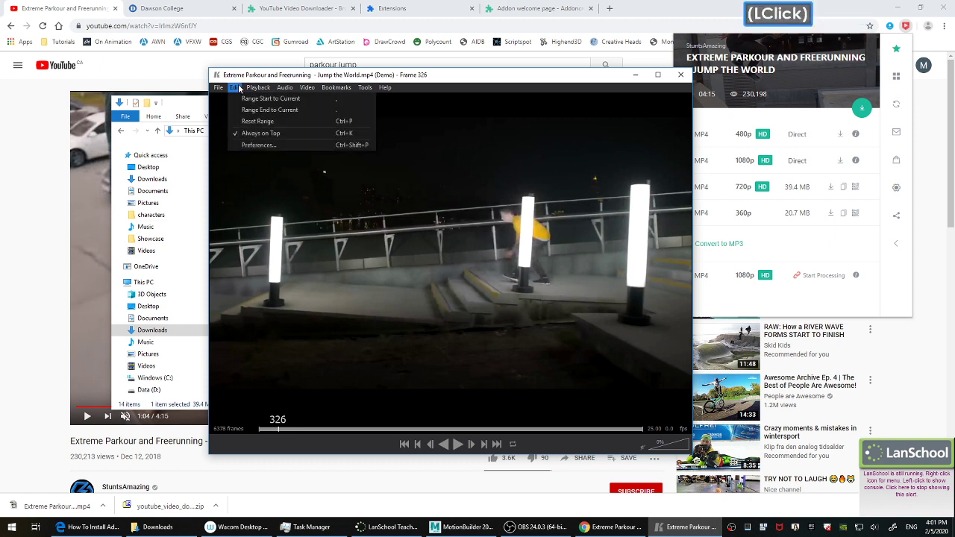
click(543, 79)
Move and shrink the reference video into a screen corner, and switch to MotionBuilder with the whole character in view.
drag(544, 79, 799, 38)
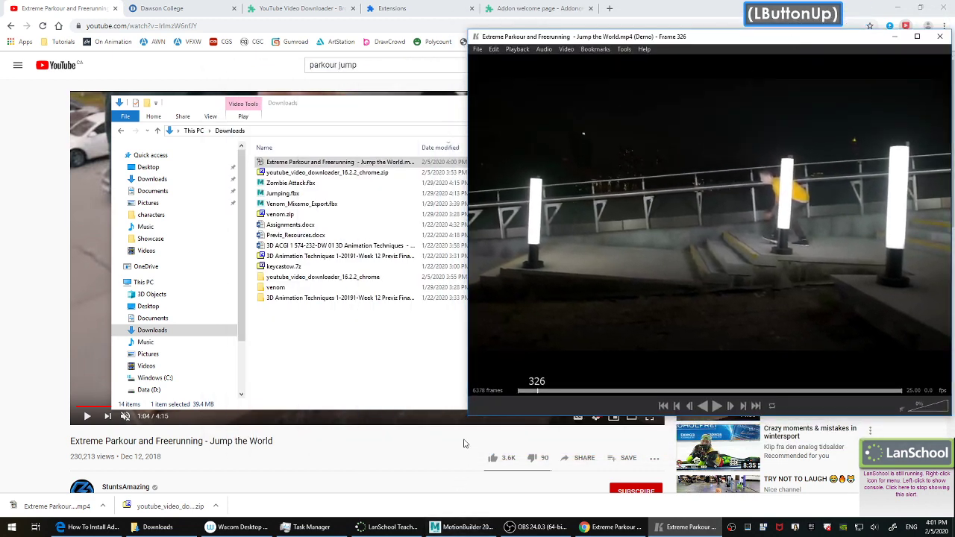
drag(468, 414, 610, 355)
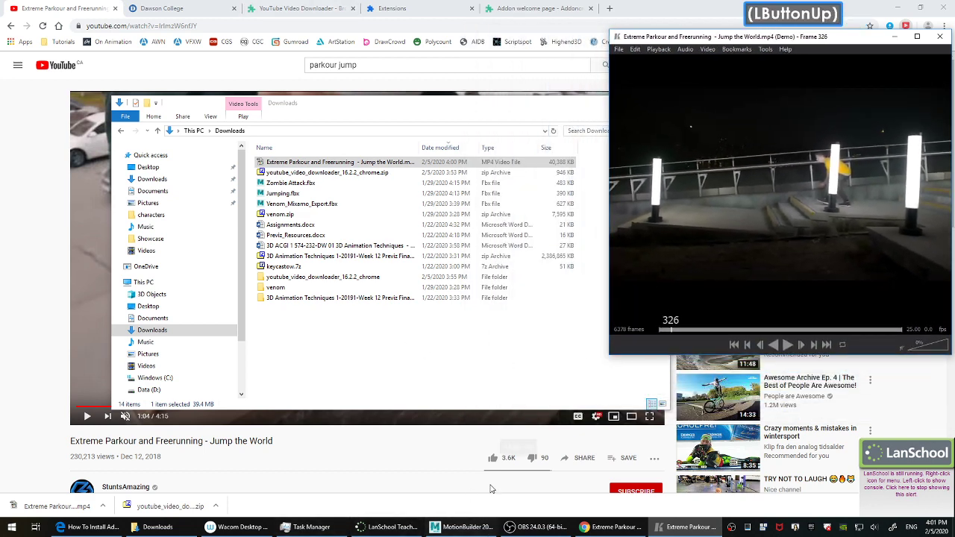
click(459, 528)
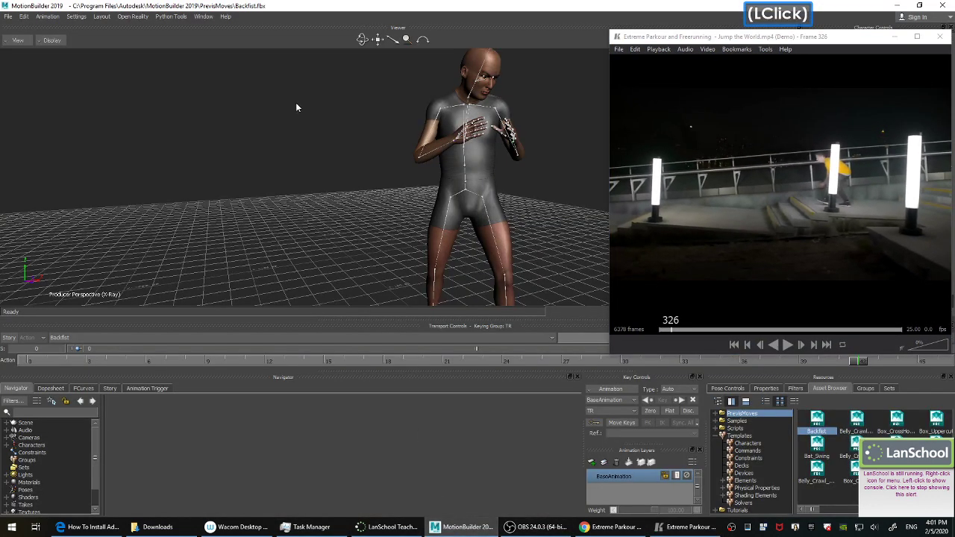
shift+drag(295, 104, 343, 179)
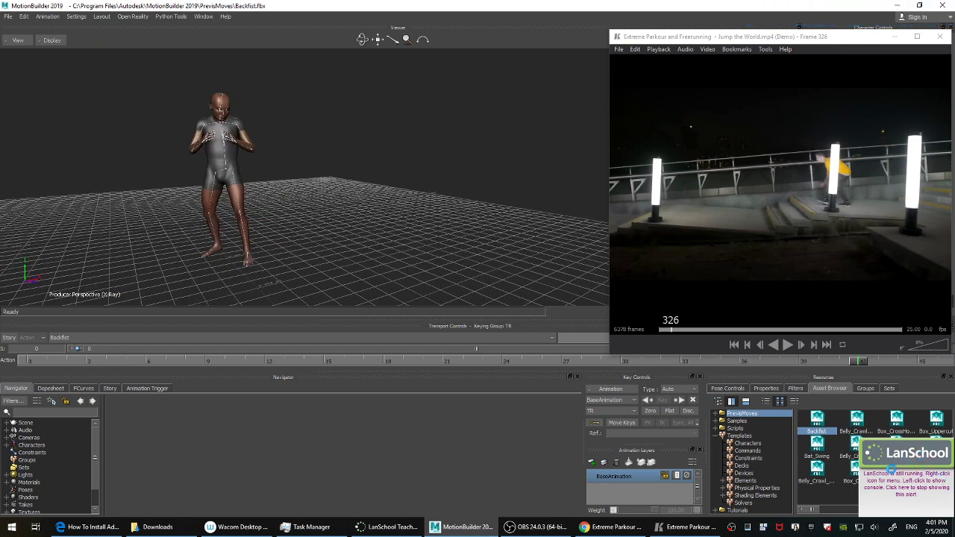
Try to dismiss the LanSchool alert, choosing to wait for its unresponsive program and minimizing all open windows.
click(899, 452)
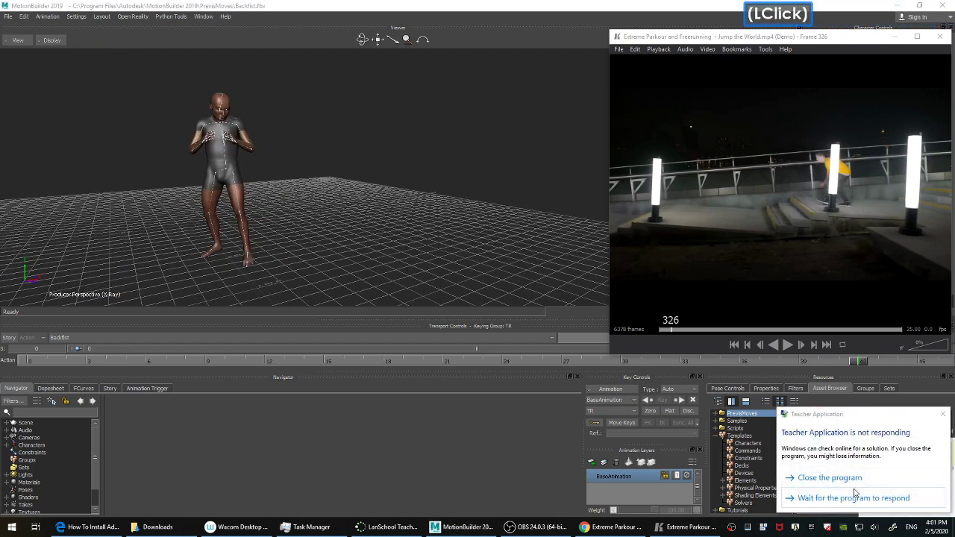
click(826, 498)
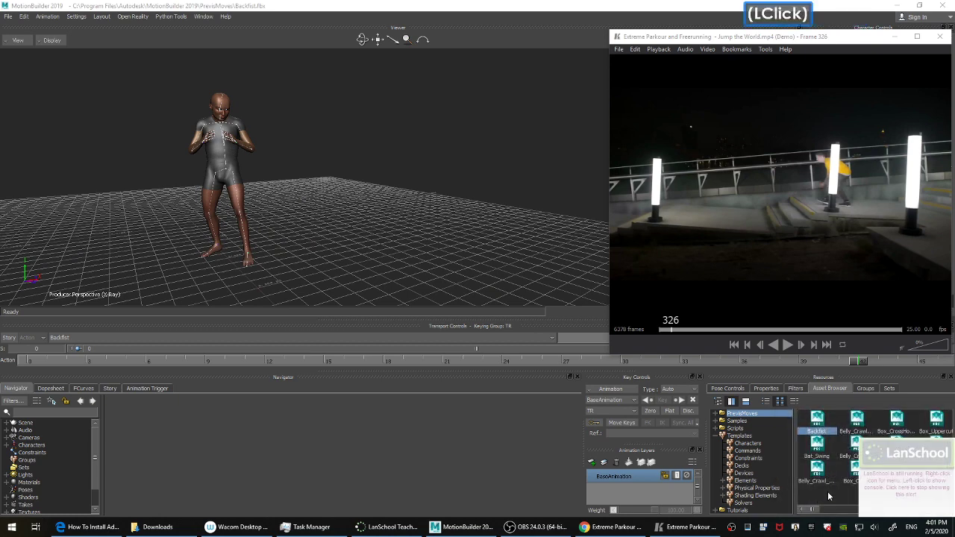
click(895, 36)
click(899, 5)
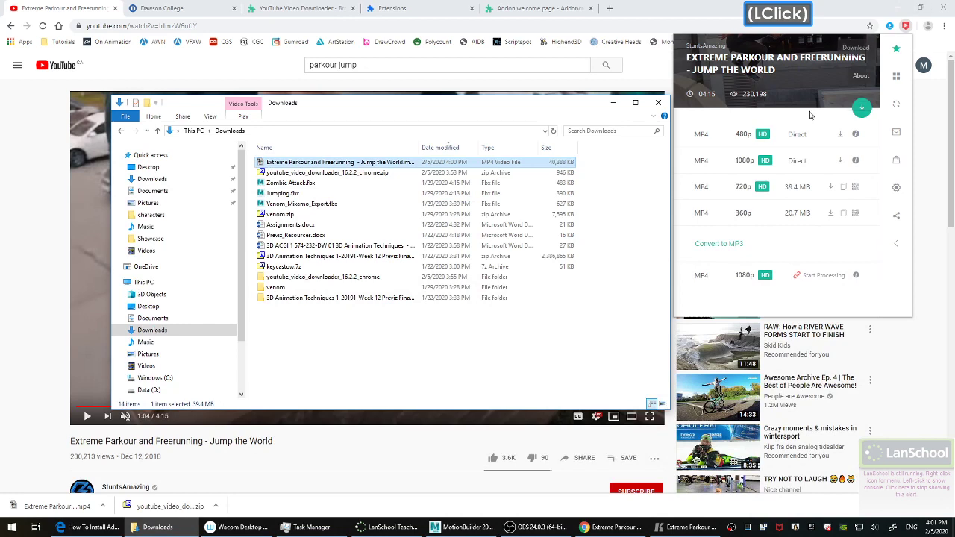
key(super)
key(super+m)
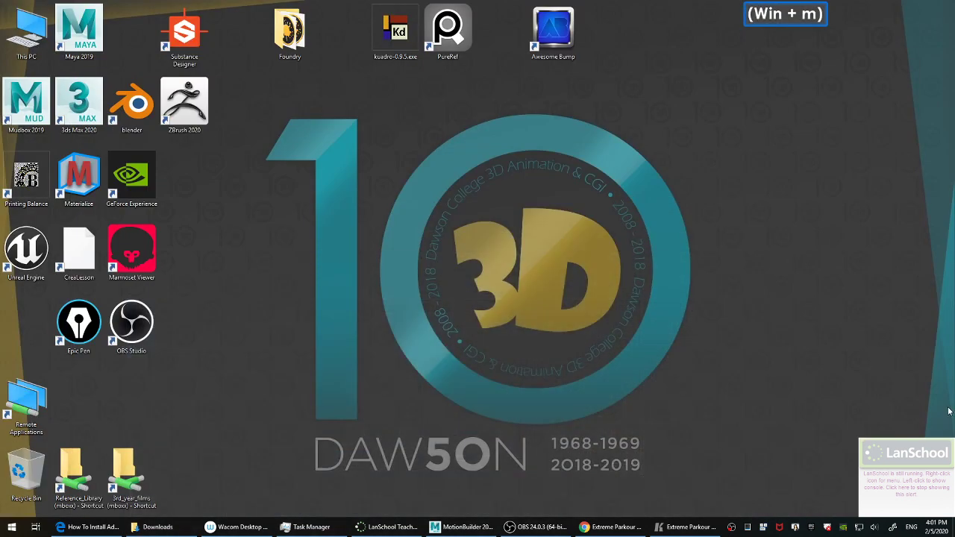
click(901, 418)
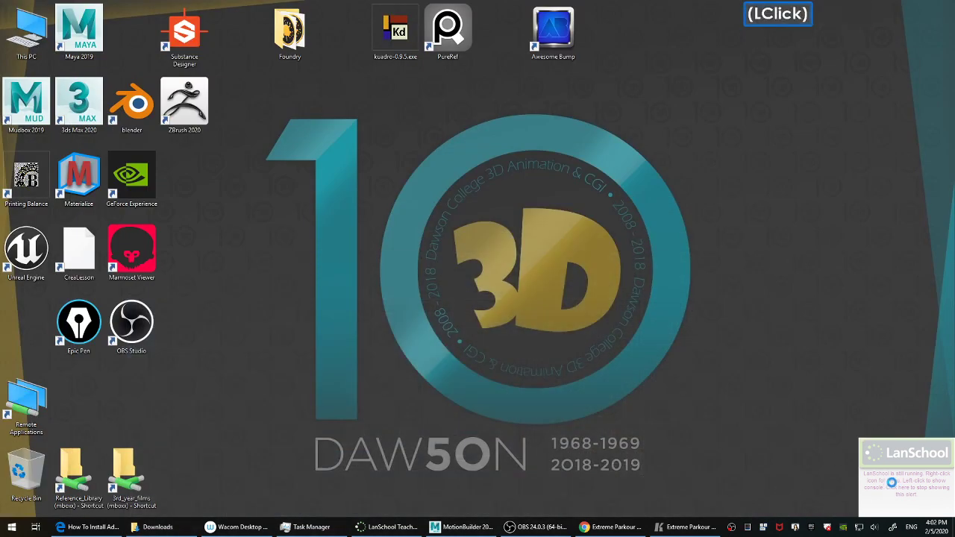
Return to MotionBuilder and show the Characters folder of the Samples library in the Asset Browser.
click(460, 527)
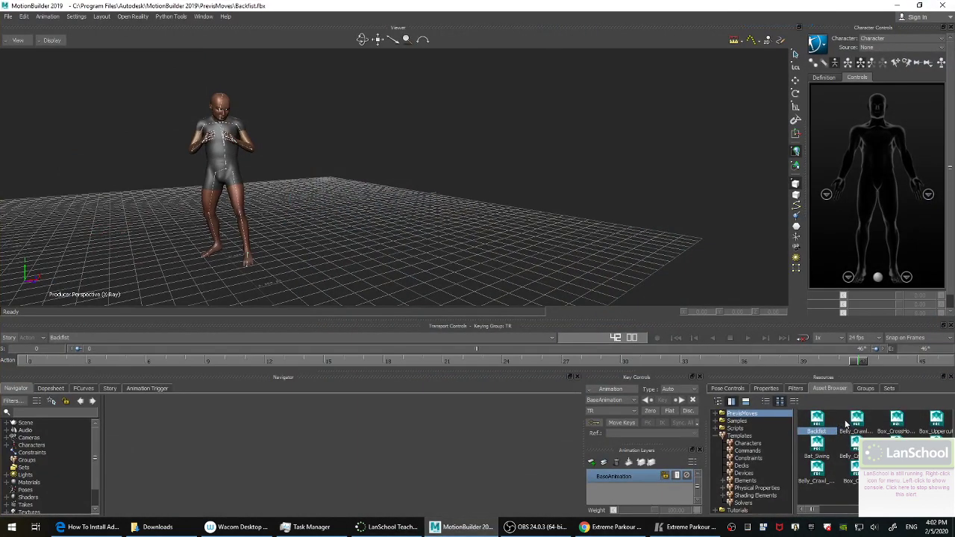
click(817, 424)
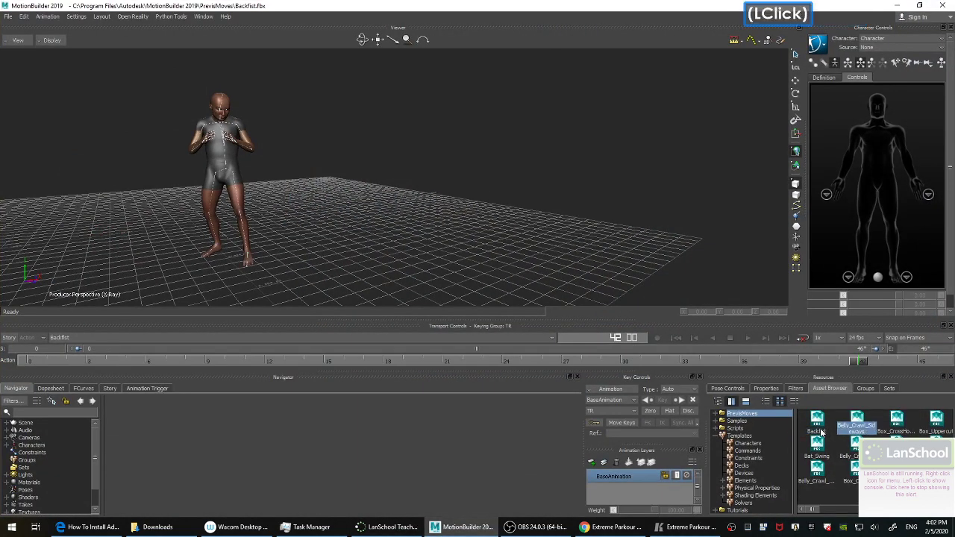
click(737, 420)
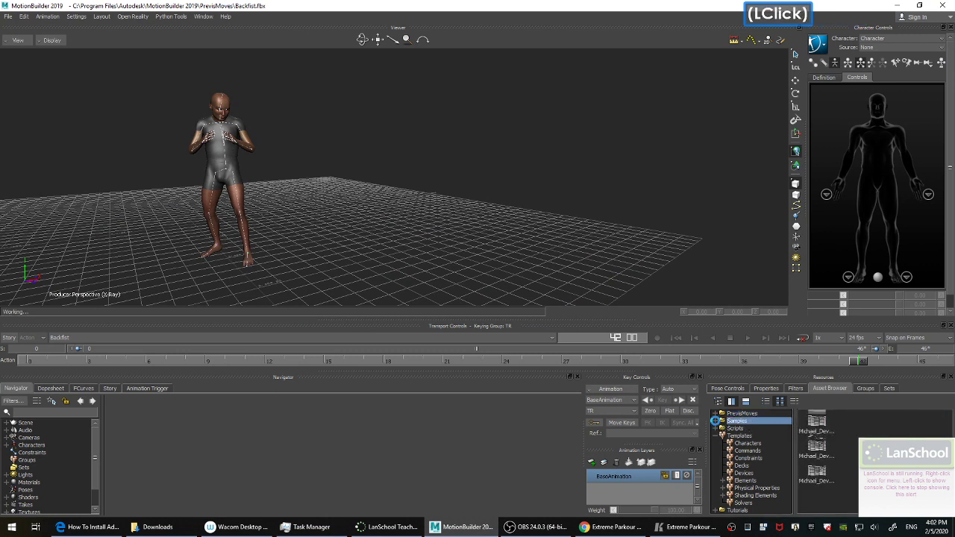
click(718, 421)
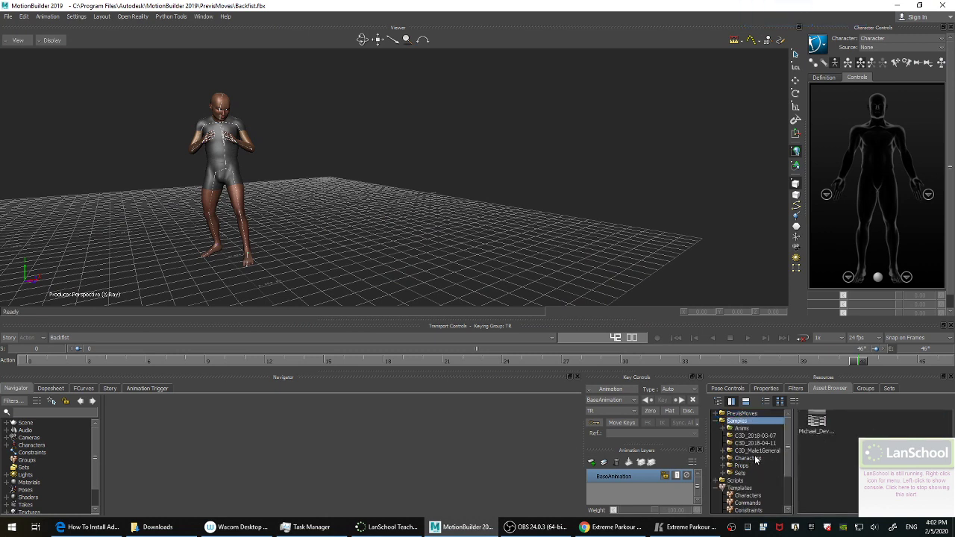
click(754, 457)
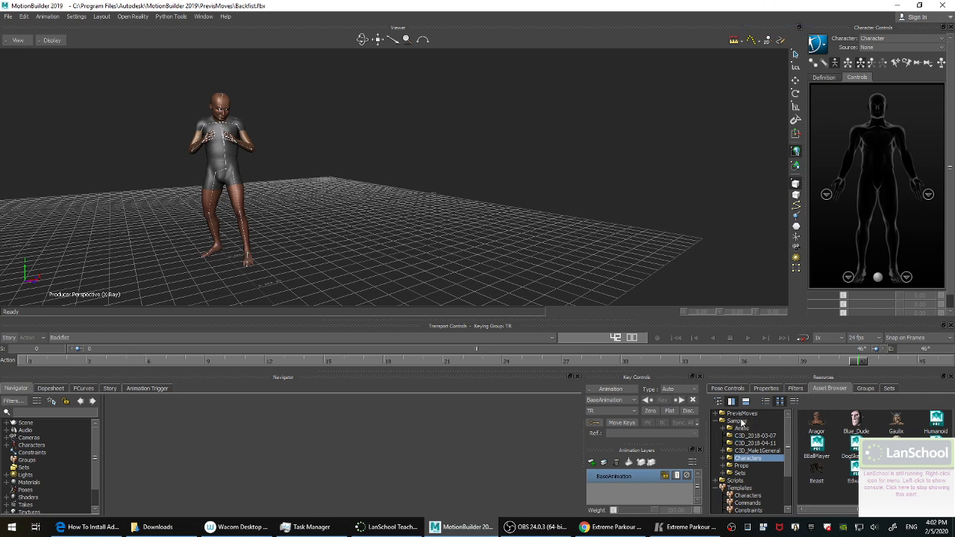
Open the Aragor character in the viewer with FBX Open and No Animation, without saving the current scene.
click(816, 433)
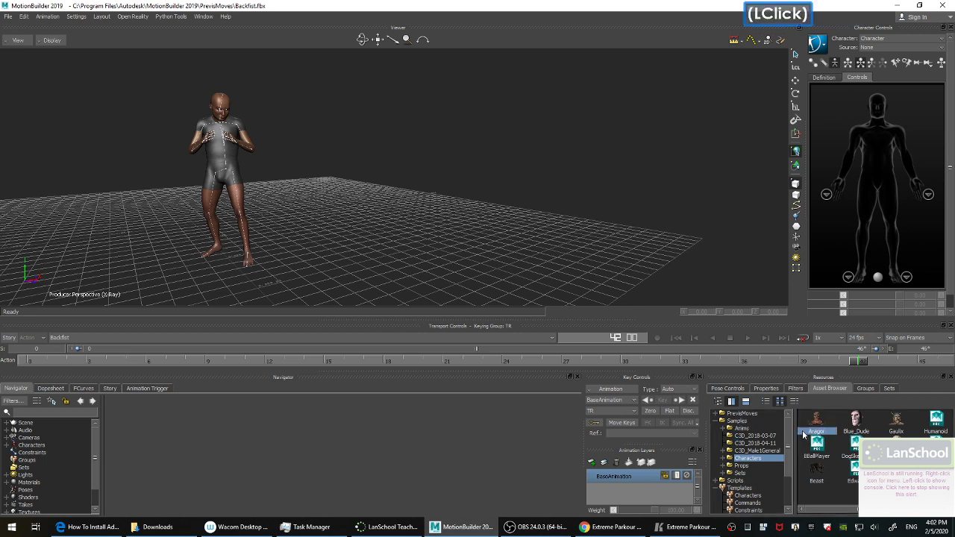
drag(820, 432, 368, 54)
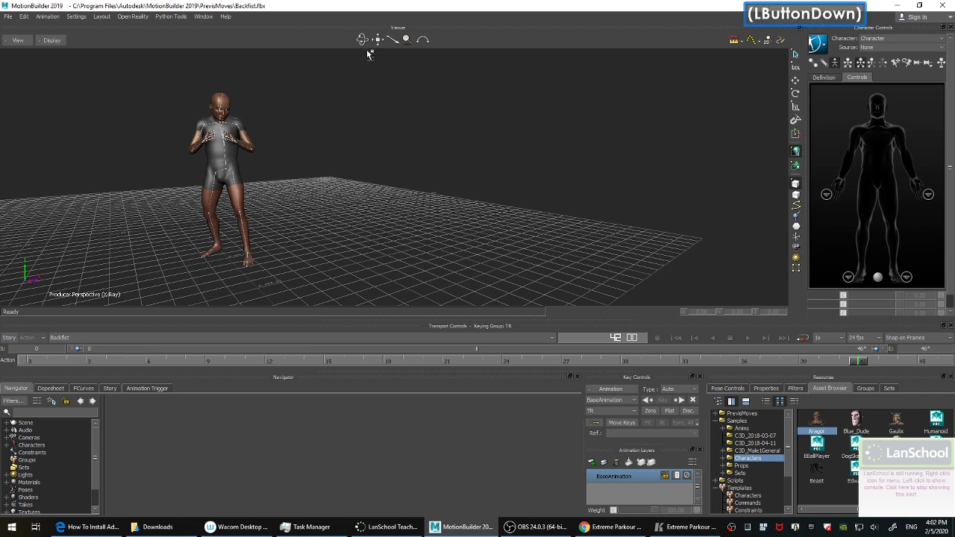
drag(380, 91, 378, 83)
mouse_move(399, 92)
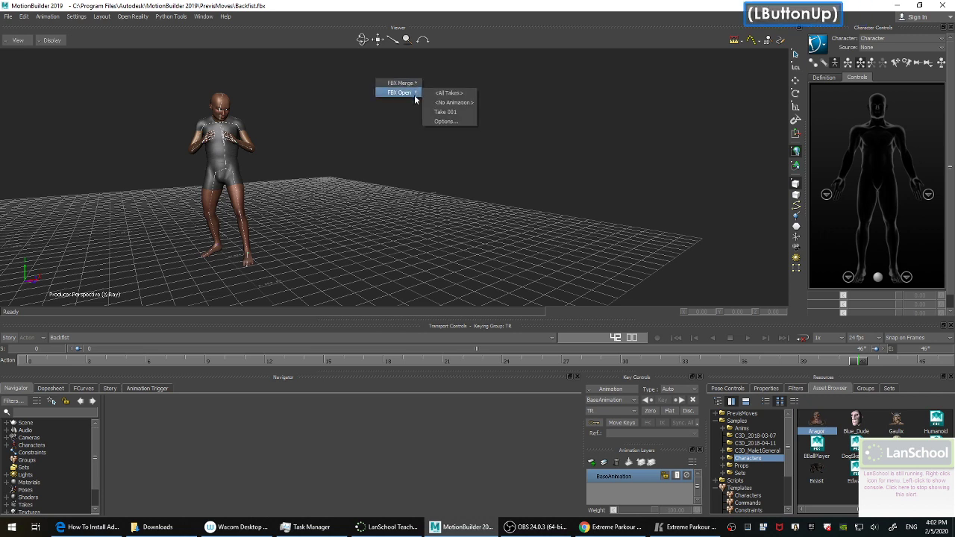
click(461, 103)
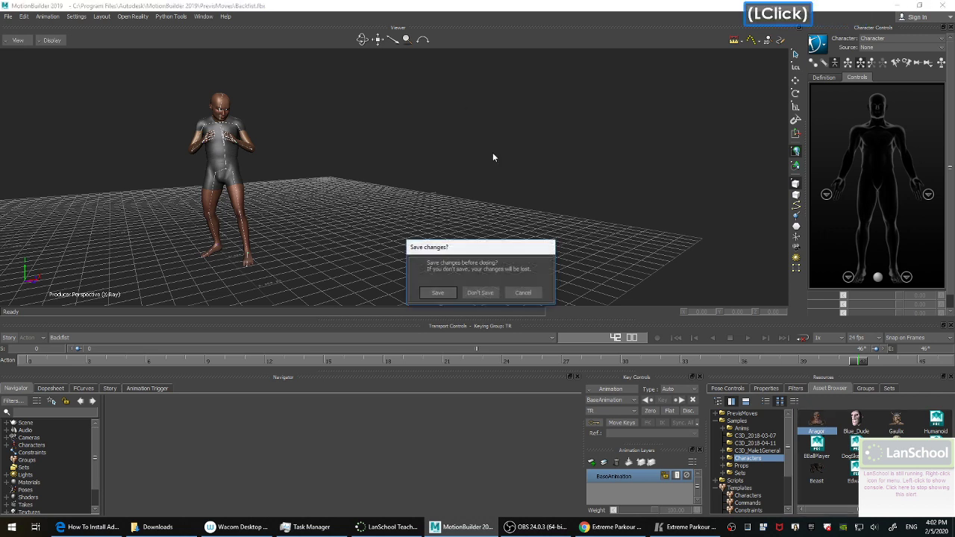
click(489, 294)
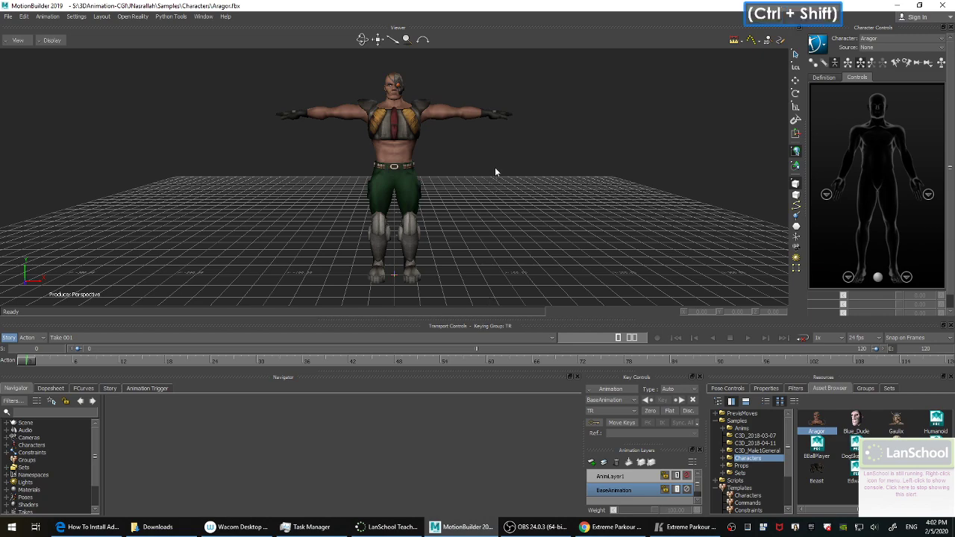
Show Aragor in X-Ray display and create an FK/IK control rig as the character's source.
ctrl+shift+drag(494, 167, 540, 182)
key(ctrl+a)
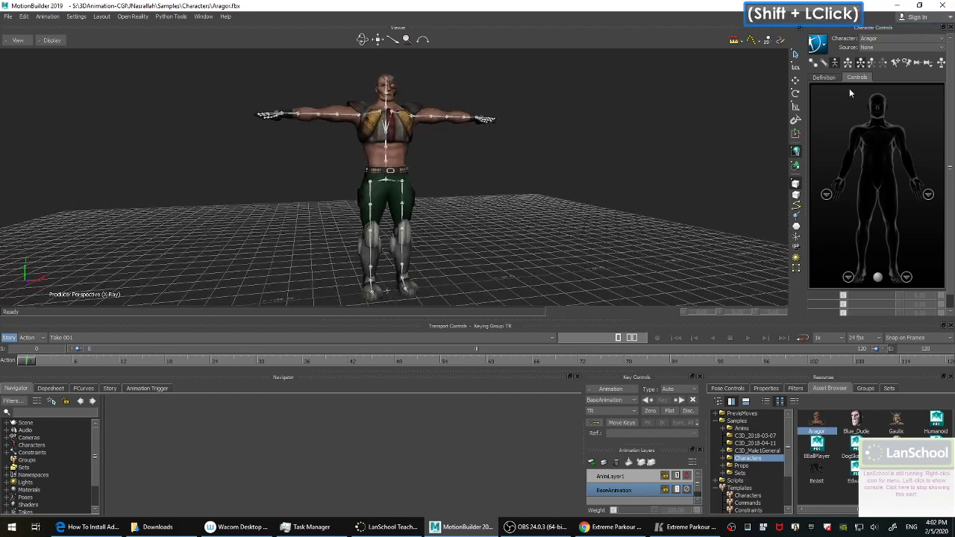
click(875, 48)
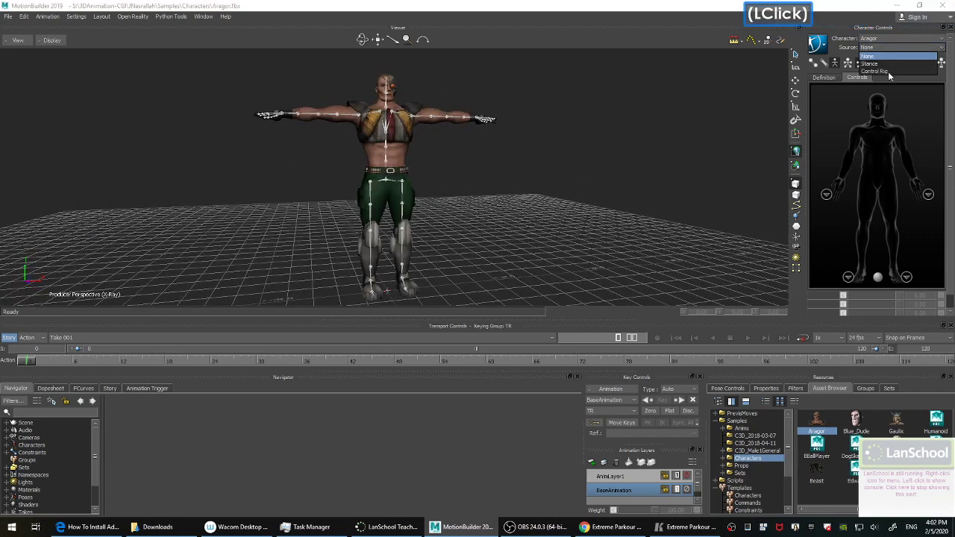
click(891, 71)
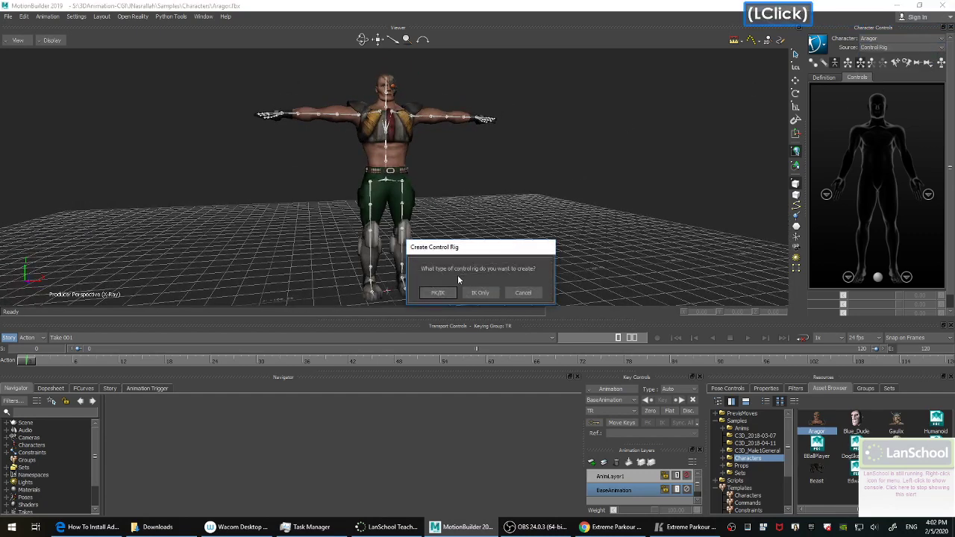
click(439, 292)
Select Aragor's hips effector with the Translate tool, test a small sideways move and undo it.
ctrl+drag(460, 182, 453, 151)
click(879, 178)
ctrl+drag(384, 182, 370, 215)
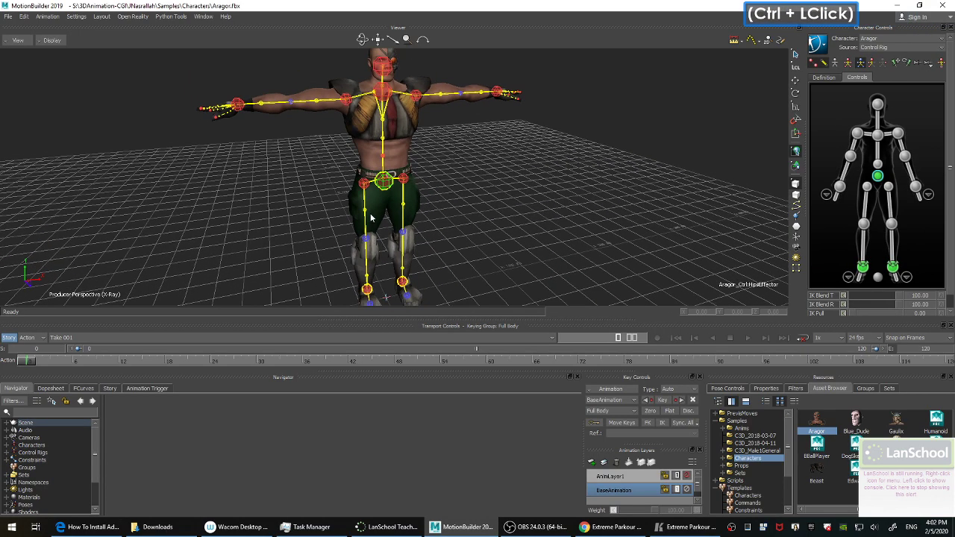
shift+drag(537, 208, 523, 203)
key(t)
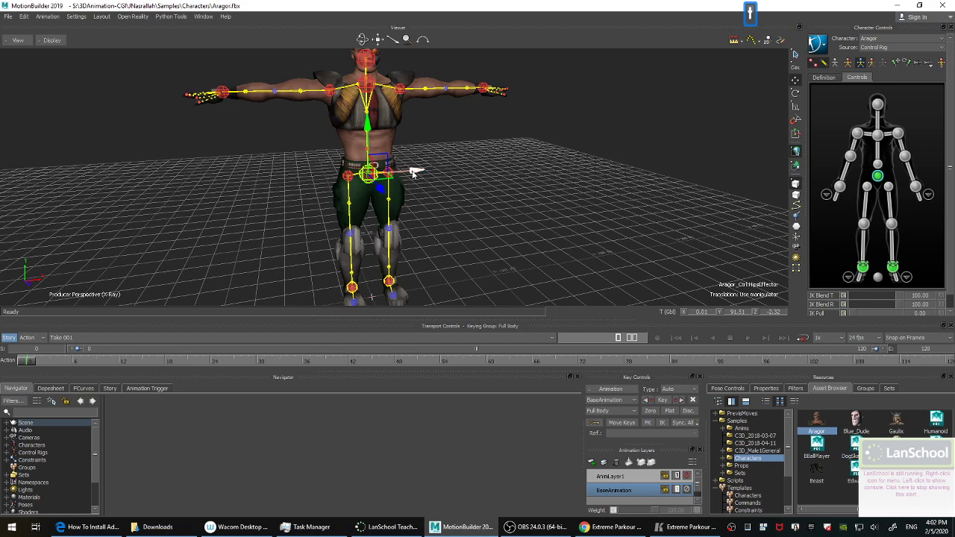
drag(415, 171, 420, 170)
key(ctrl+z)
mouse_move(525, 220)
ctrl+mouse_down()
mouse_move(524, 238)
mouse_move(525, 210)
ctrl+mouse_up()
Switch back to Keyframe MP, enlarge its window over the scene and step through the run-up to frame 331.
click(686, 527)
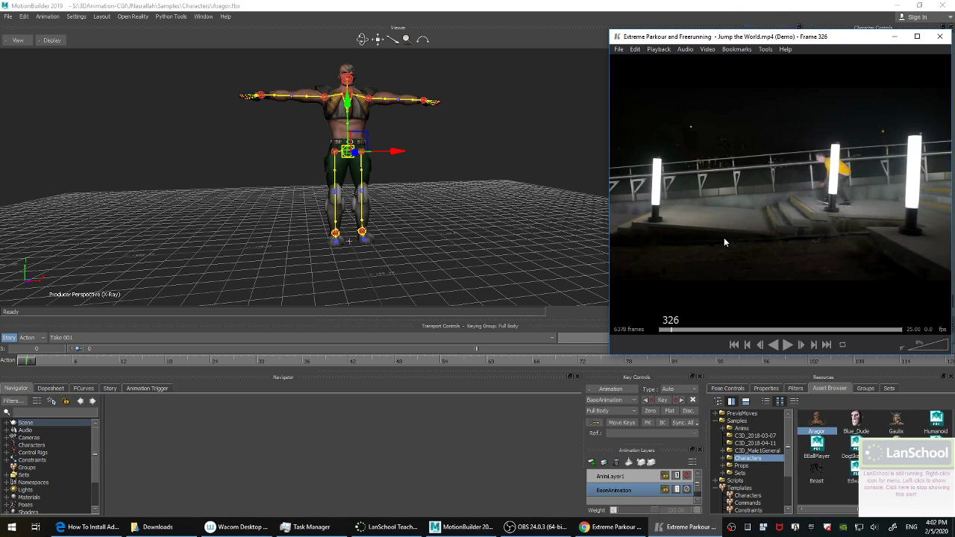
drag(611, 356, 459, 428)
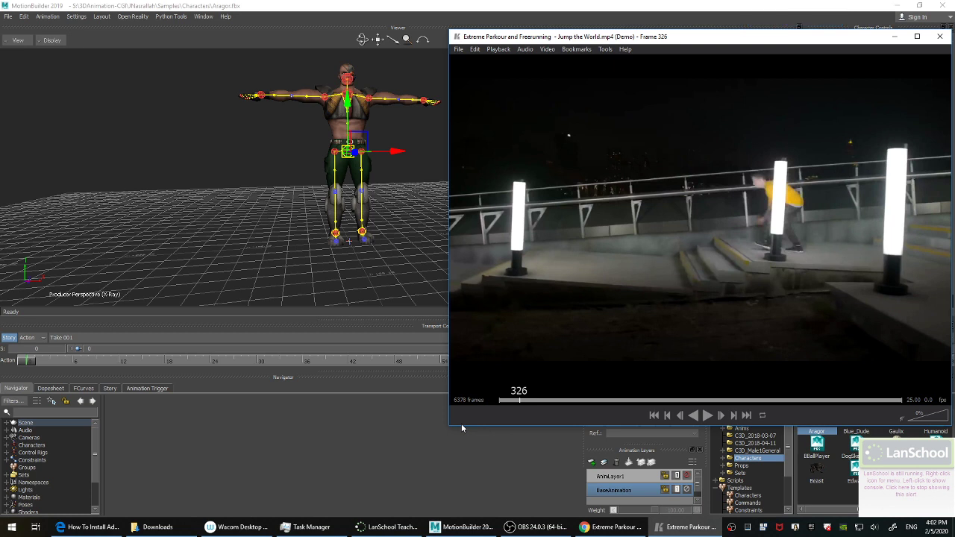
key(Left)
key(Right)
key(Right)
key(Right)
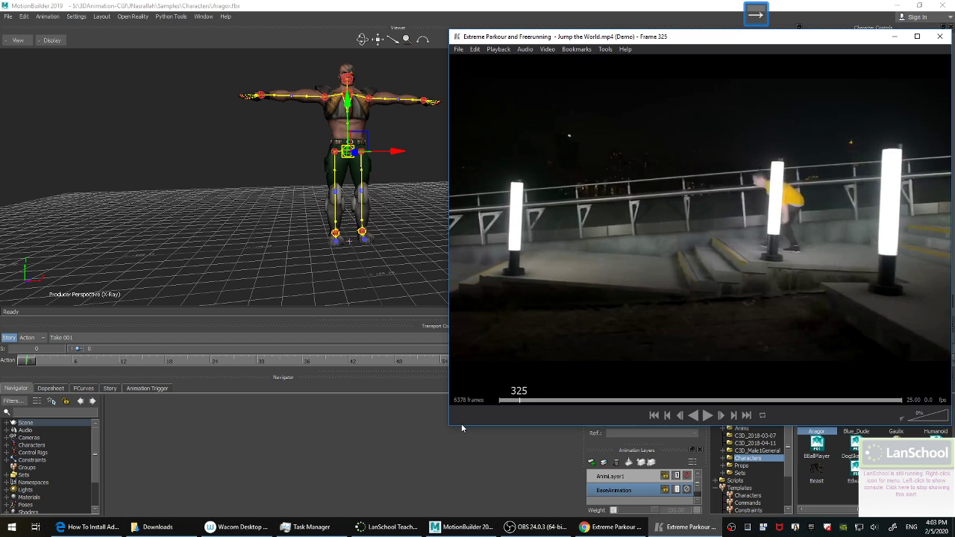
key(Left)
key(Left)
key(Right)
key(Right)
key(Right)
key(Right)
key(Right)
key(Right)
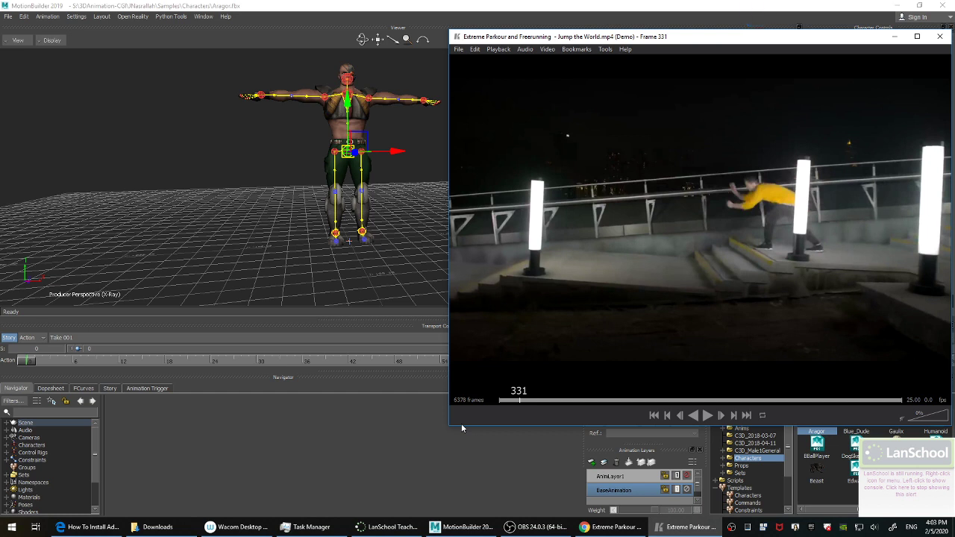
Step the parkour footage forward frame by frame to frame 339 to study the start of the jump.
key(Right)
key(Right)
key(Right)
key(Right)
key(Right)
key(Right)
key(Right)
key(Right)
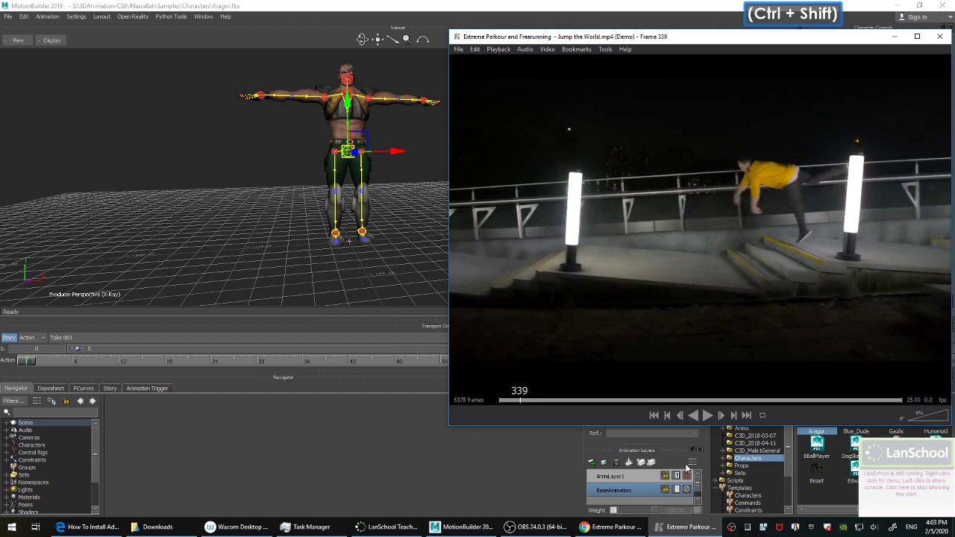
Open Task Manager and look through its processes, app history, users and startup programs for the LanSchool application.
key(ctrl+shift+Escape)
click(238, 220)
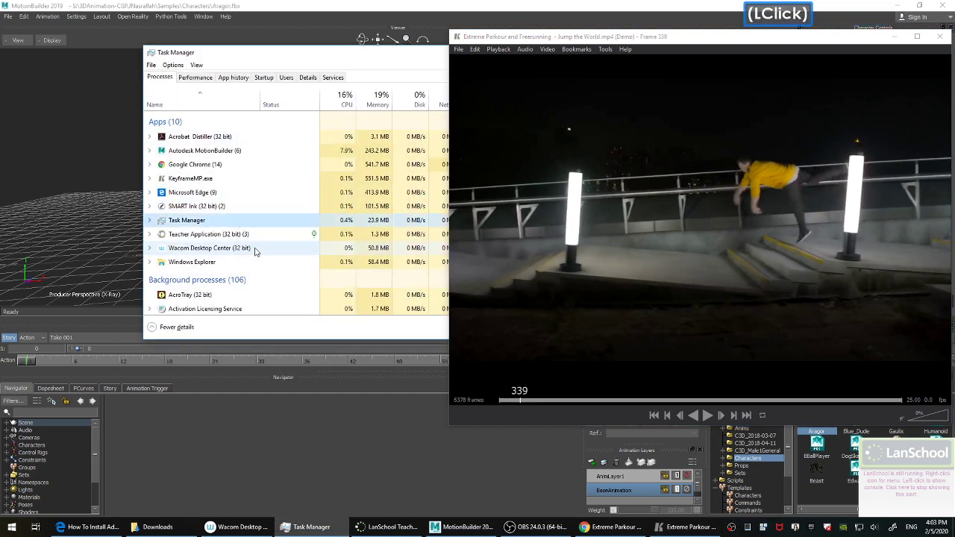
scroll(250, 230, down, 1)
scroll(251, 227, down, 1)
scroll(248, 217, up, 3)
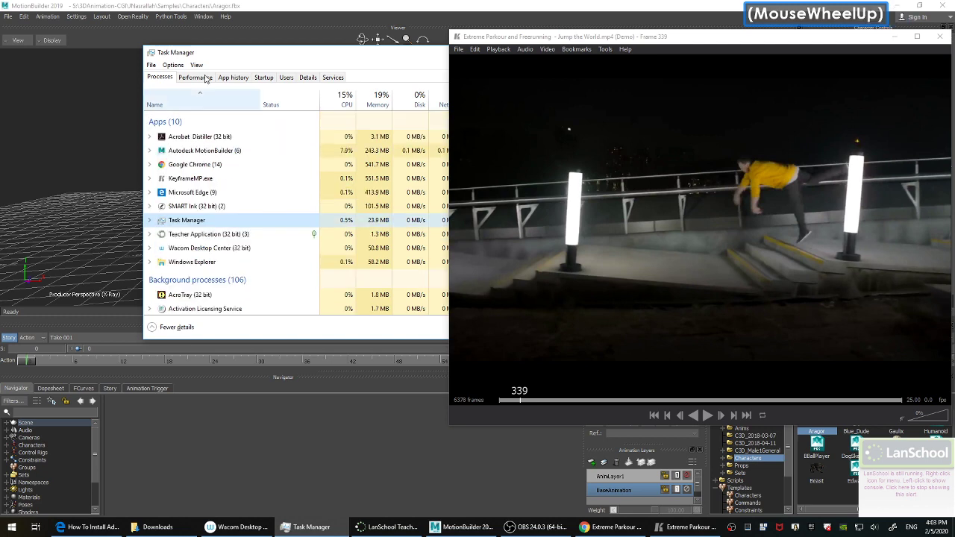
click(196, 77)
click(233, 77)
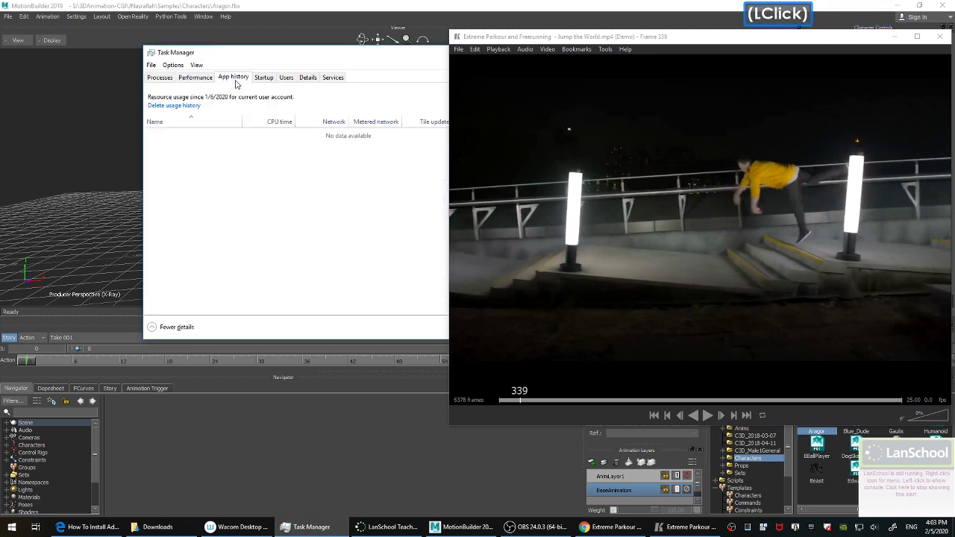
click(263, 78)
click(241, 77)
click(286, 78)
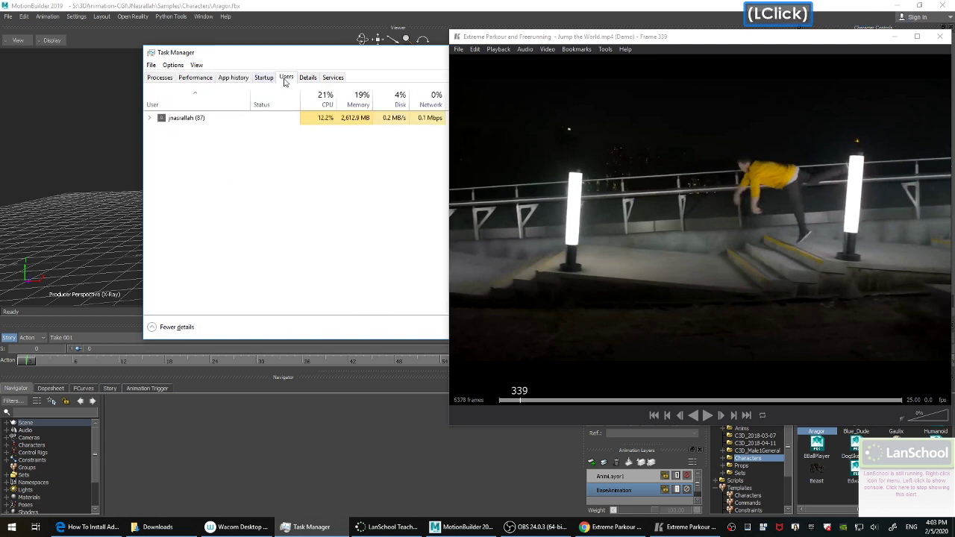
click(263, 78)
click(209, 190)
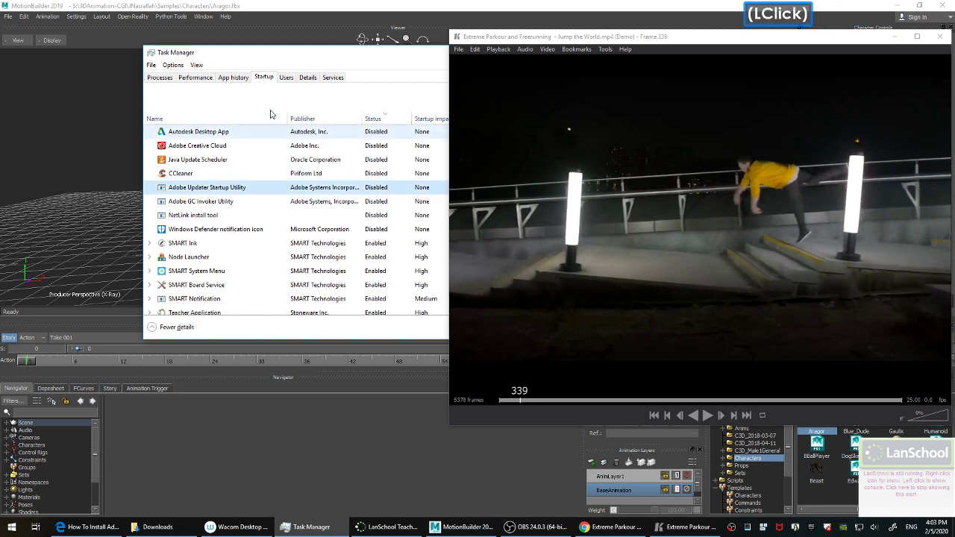
Look up the LanSchool helper lskHlpr64.exe in Task Manager's detailed process list.
click(330, 78)
click(307, 77)
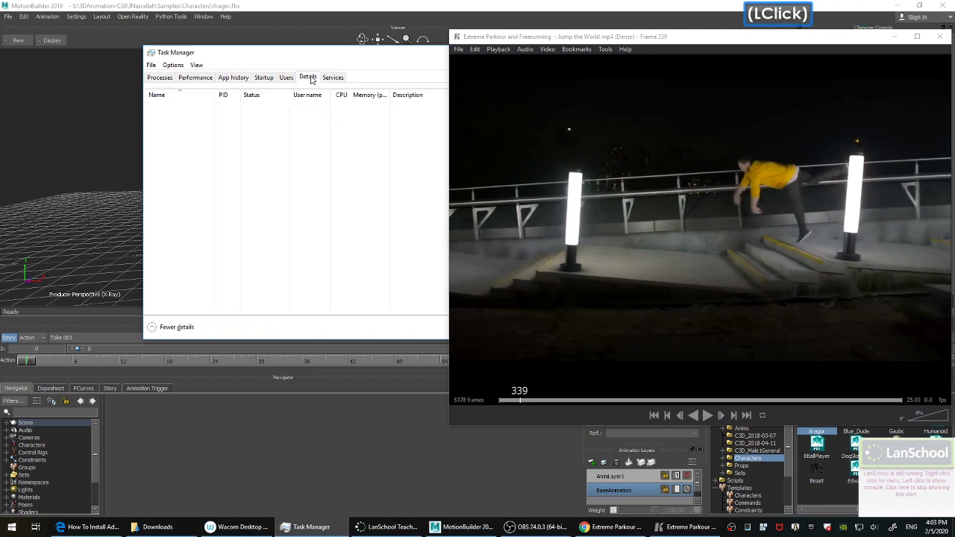
click(192, 192)
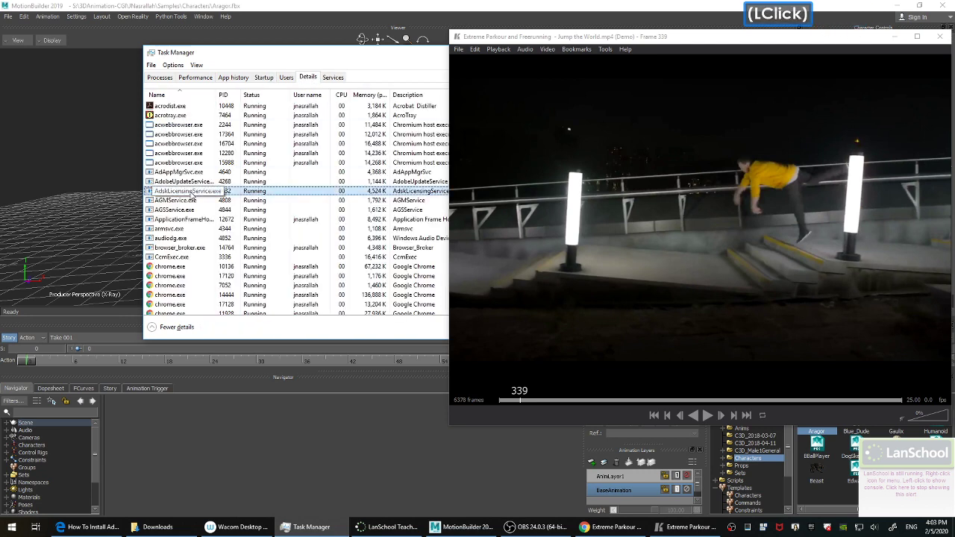
key(l)
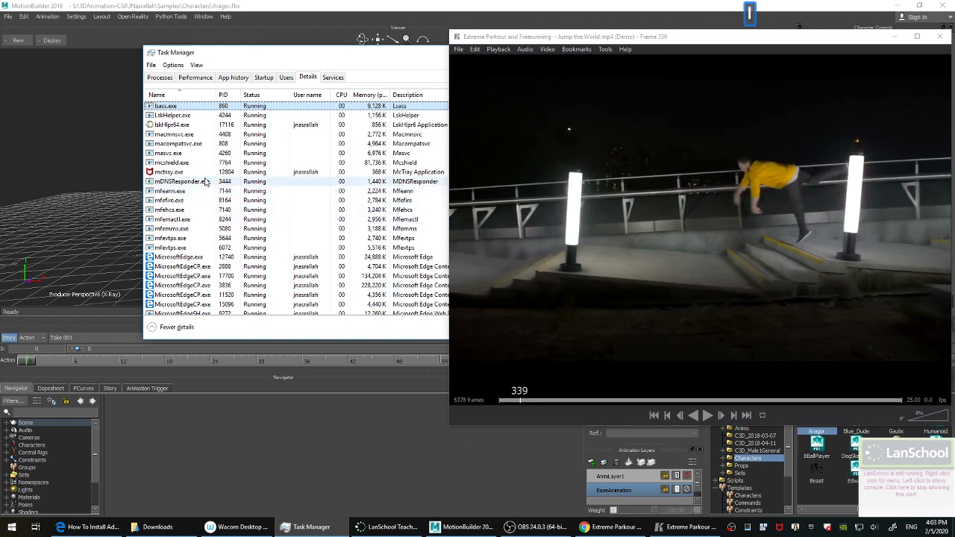
click(186, 125)
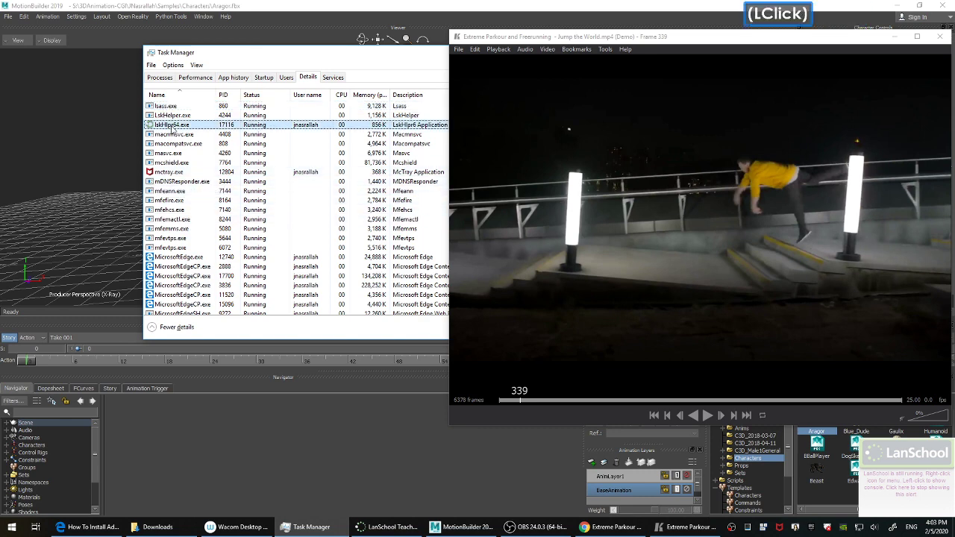
Locate LskHelper Application in Task Manager's process overview and examine the background processes around it.
click(160, 78)
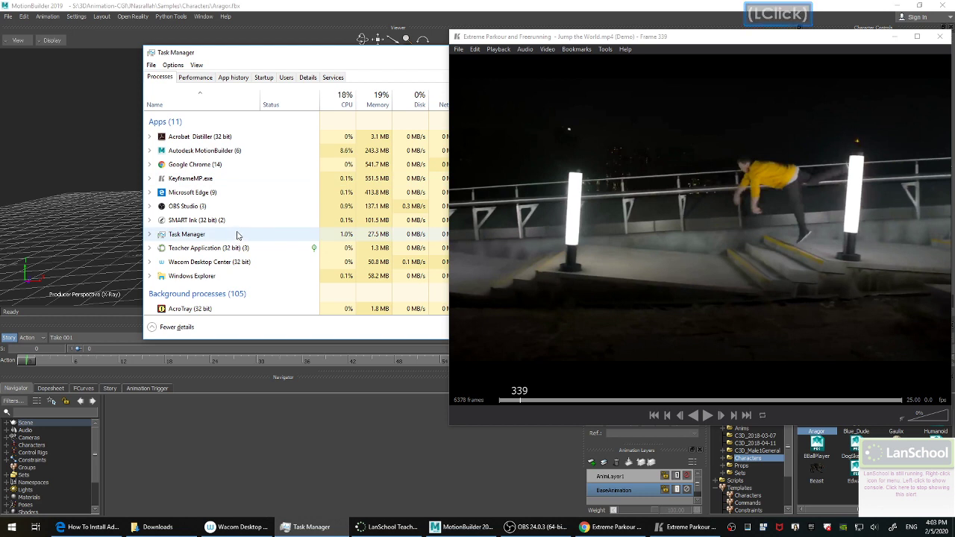
scroll(238, 237, up, 1)
scroll(237, 237, down, 4)
click(238, 232)
key(l)
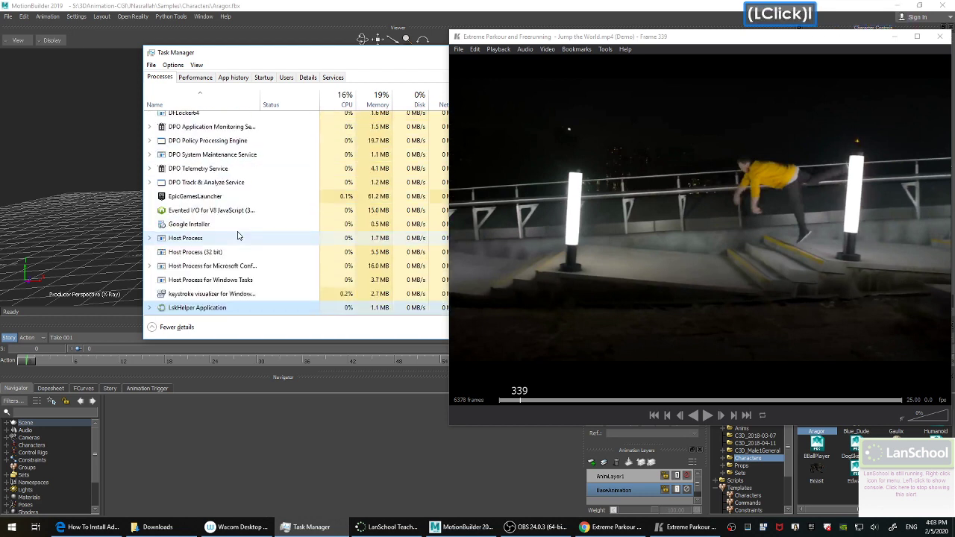
scroll(238, 232, down, 1)
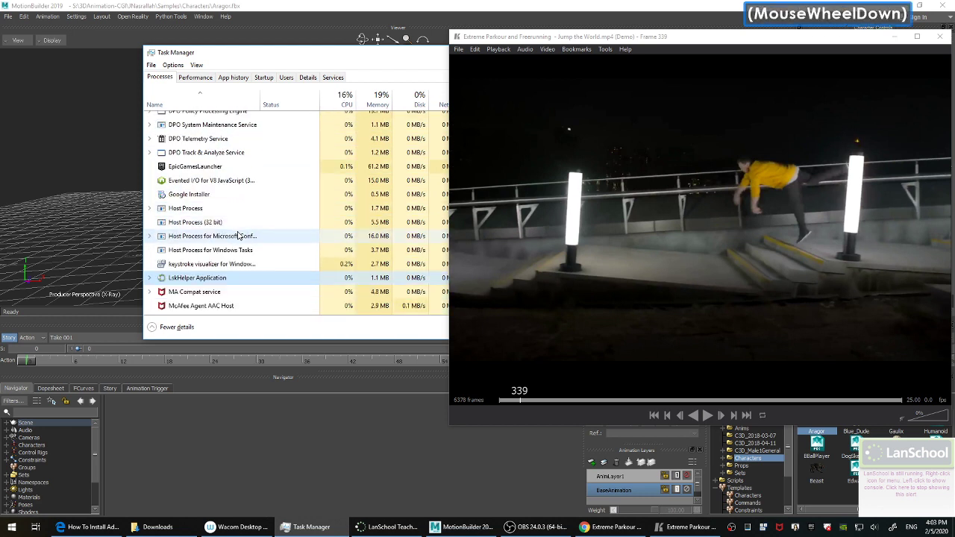
scroll(238, 235, down, 1)
scroll(238, 236, down, 3)
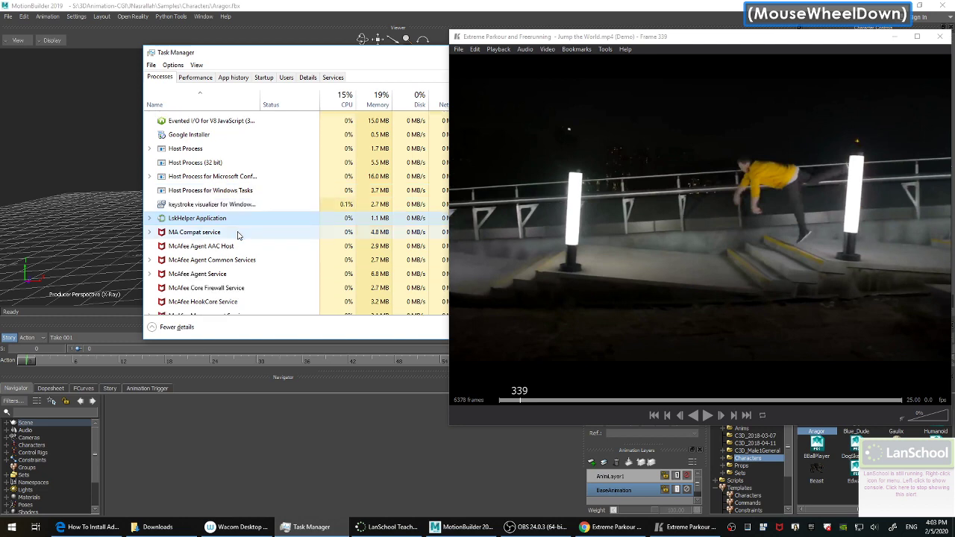
scroll(238, 236, down, 9)
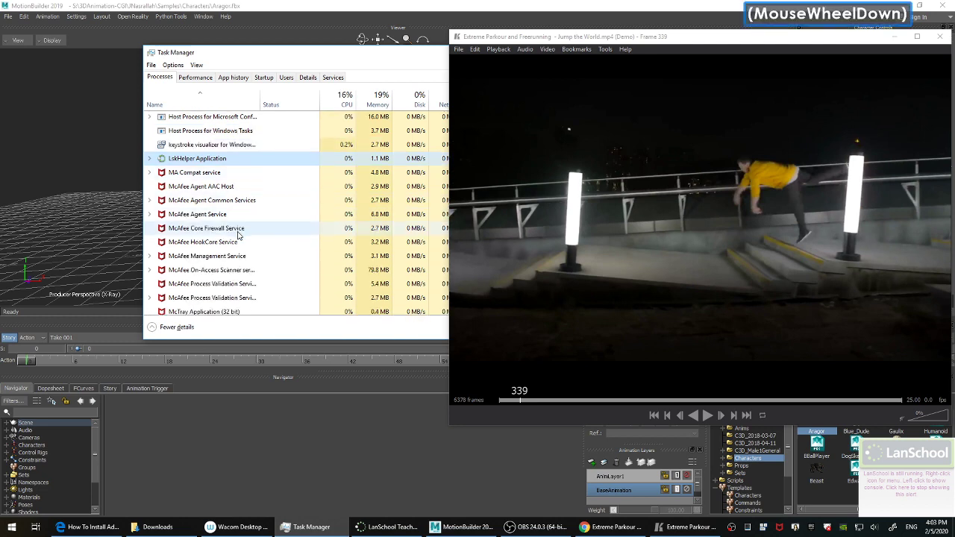
scroll(238, 236, up, 10)
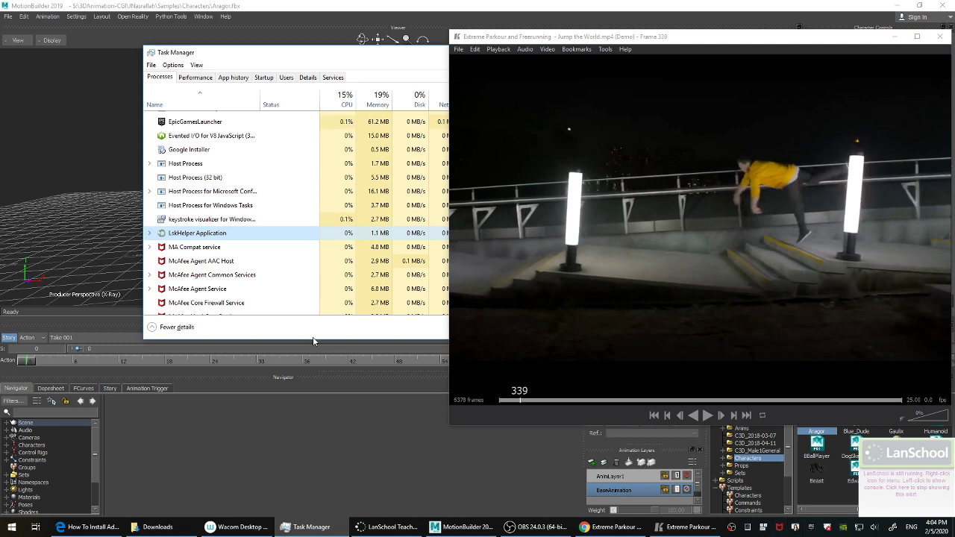
Find LanSchool Teacher through Windows search, bring its console forward and force the hung program to close.
key(super+s)
text(la)
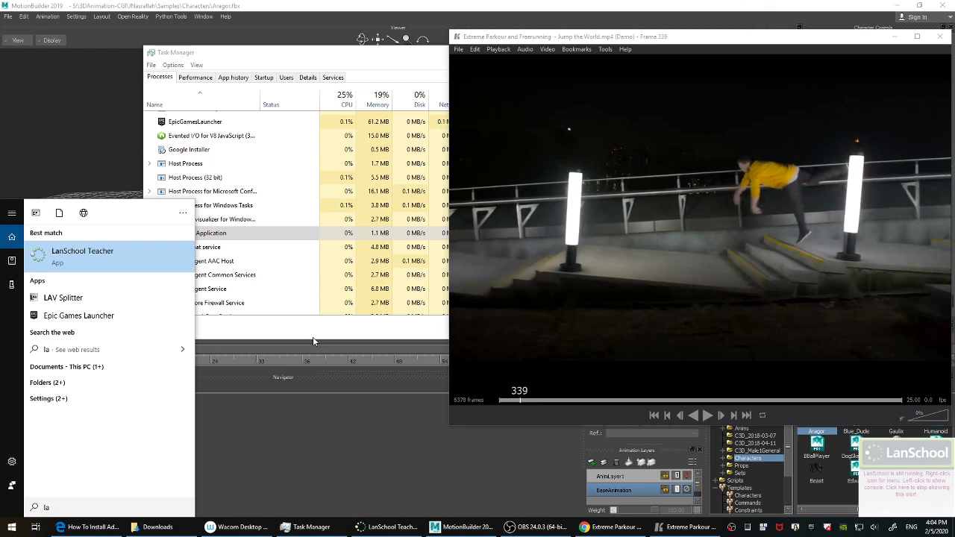
key(Return)
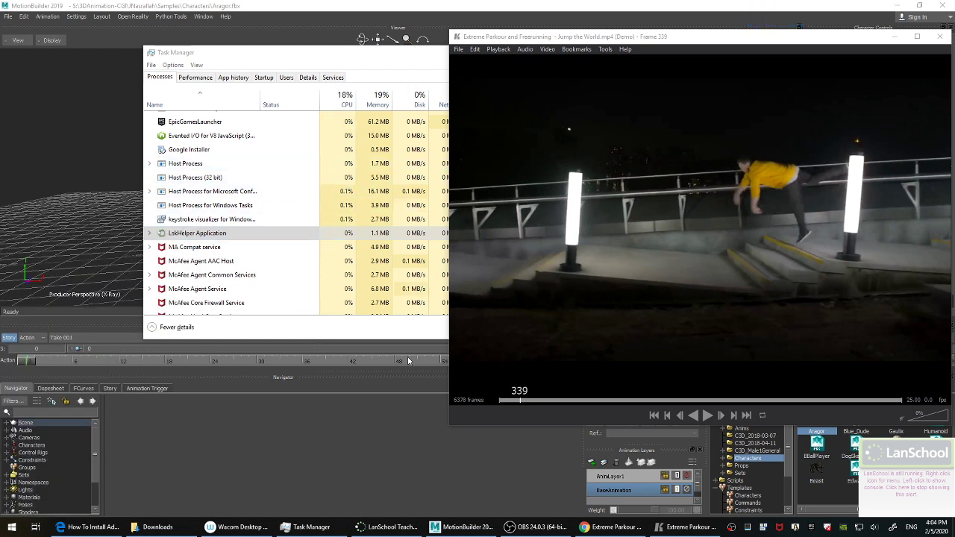
click(404, 531)
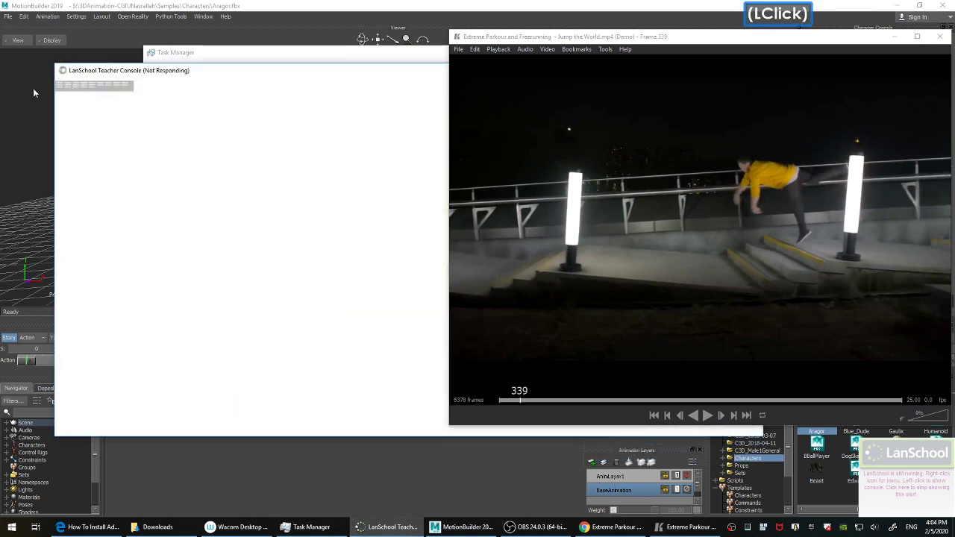
drag(180, 79, 162, 117)
right_click(170, 120)
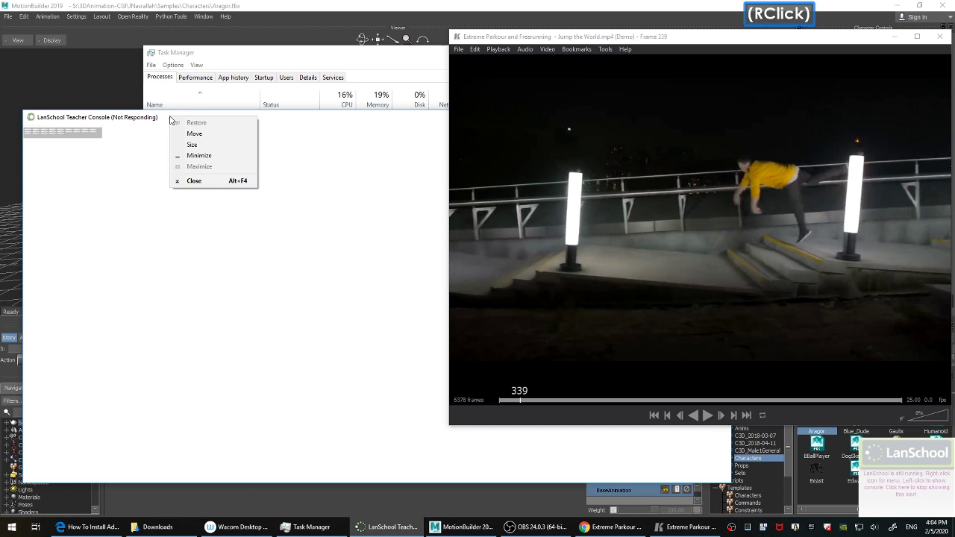
click(208, 181)
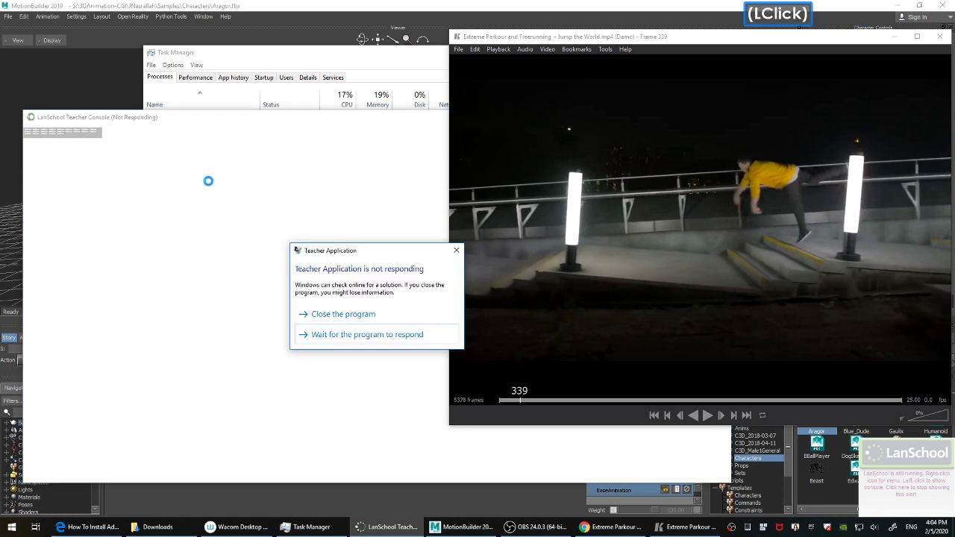
click(349, 318)
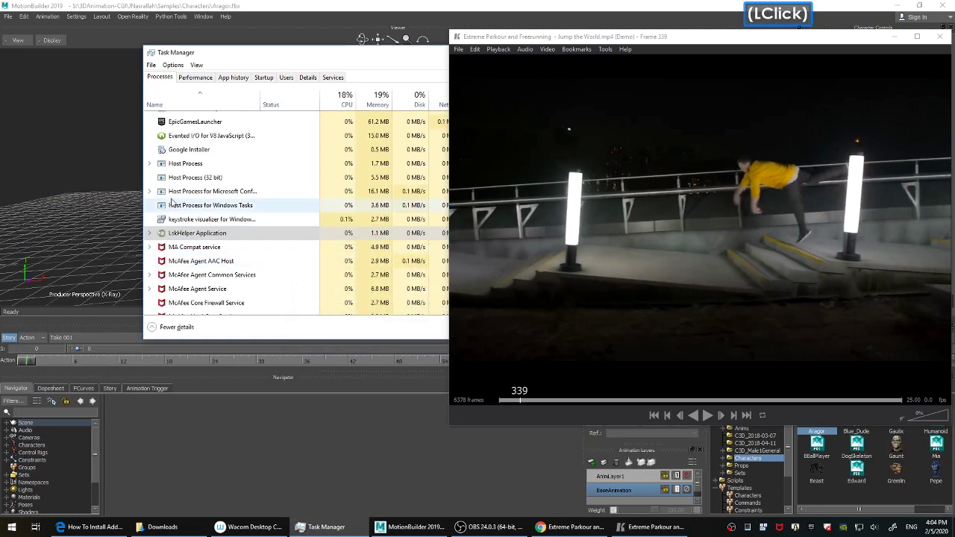
Relaunch LanSchool Teacher, open its console and start showing the screen to the students.
key(super+s)
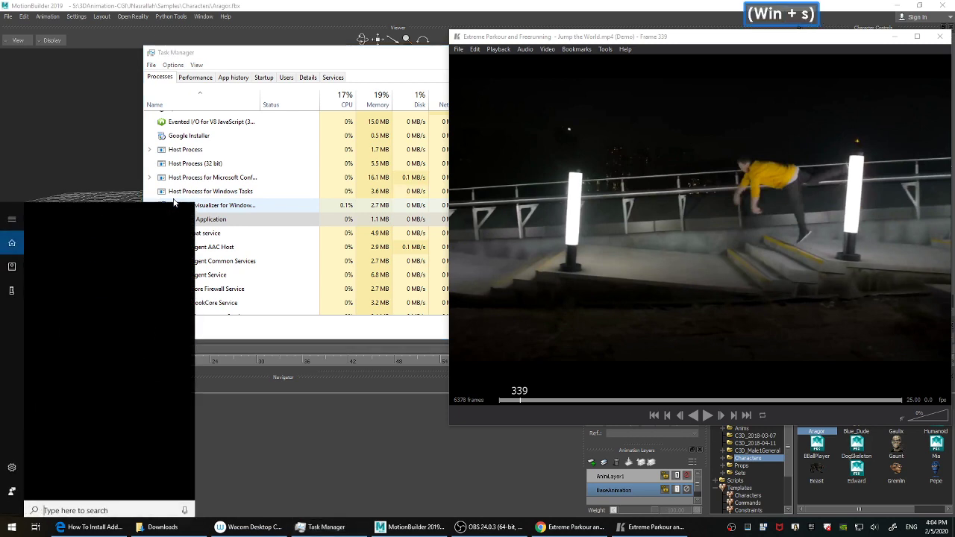
text(lan)
key(Return)
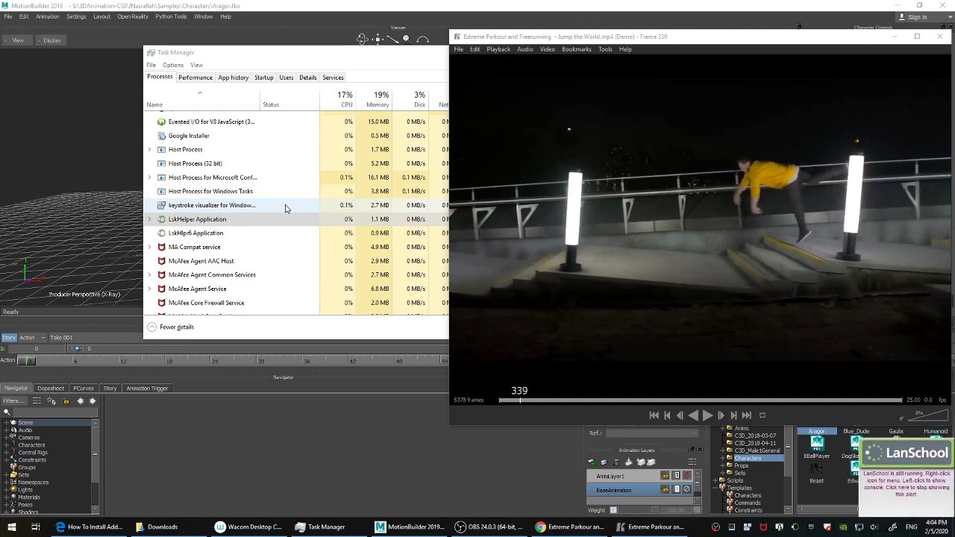
click(796, 529)
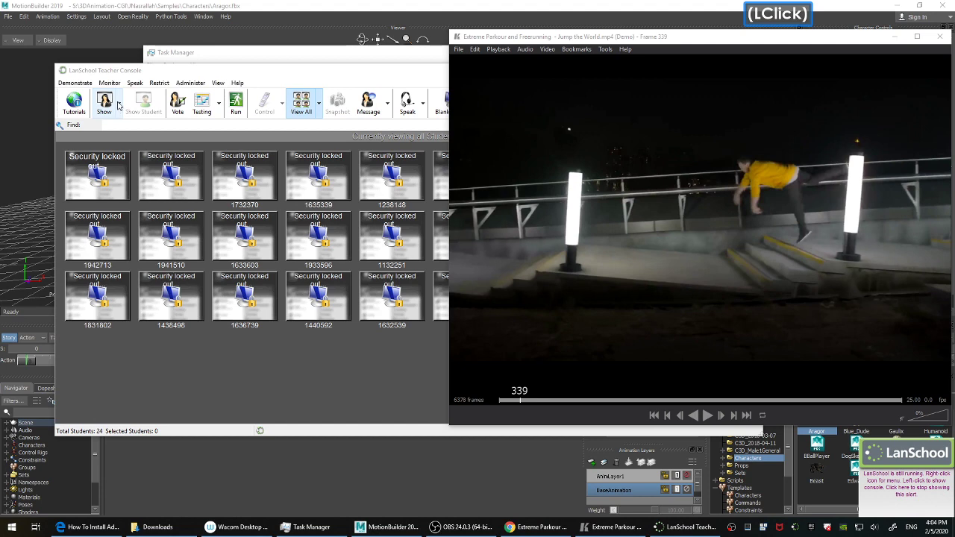
click(117, 105)
click(132, 137)
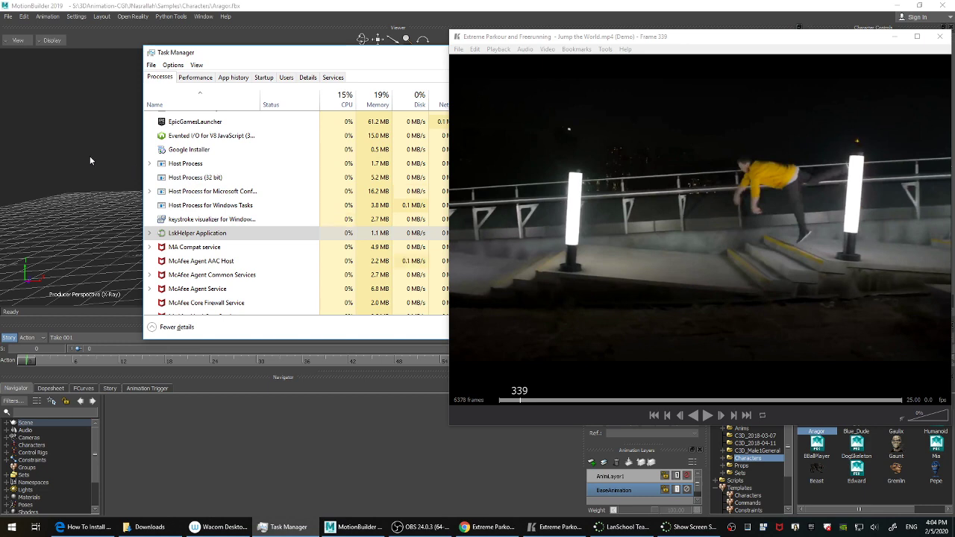
Return to Keyframe MP and step back and forth through the takeoff and dive, ending on frame 337.
click(82, 115)
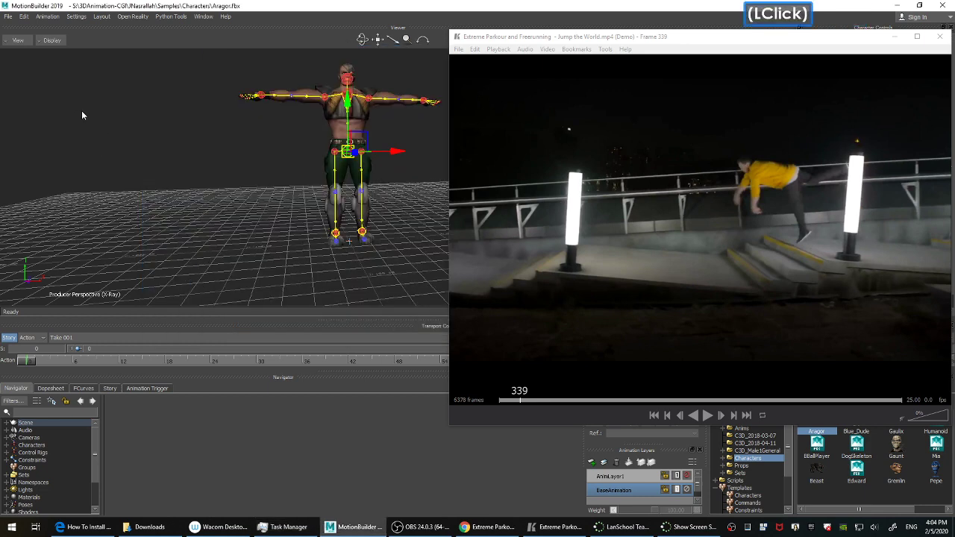
ctrl+drag(131, 185, 144, 190)
click(859, 239)
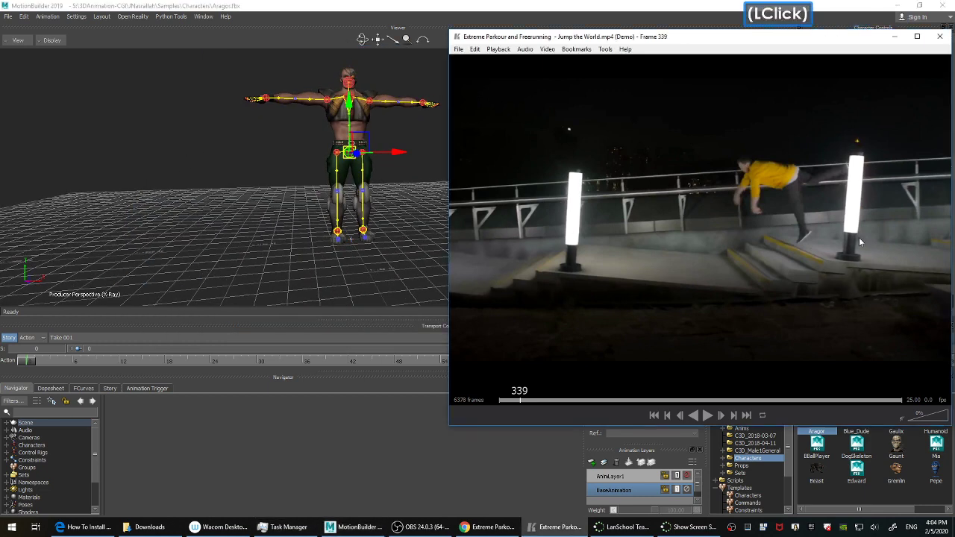
key(Left)
key(Left)
key(Left)
key(Left)
key(Right)
key(Right)
key(Right)
key(Right)
key(Right)
key(Right)
key(Right)
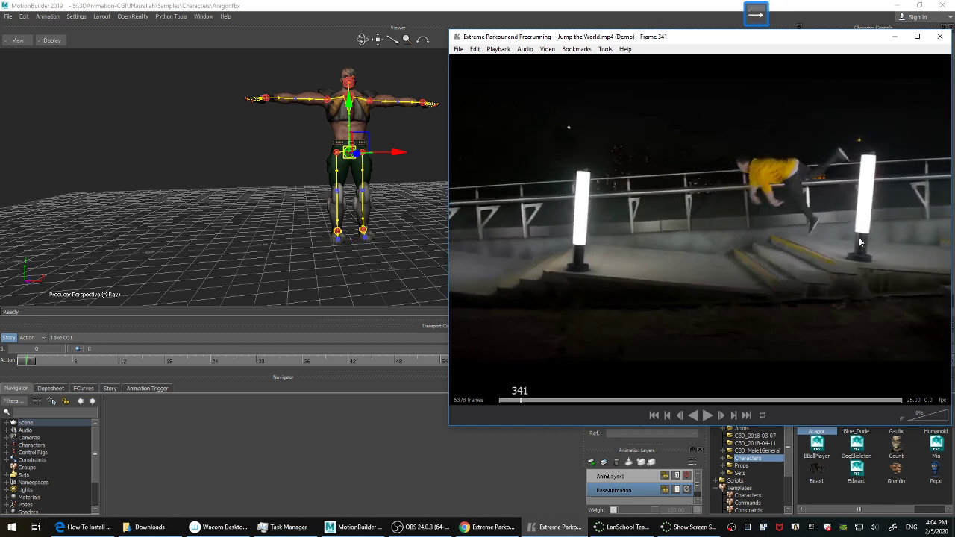
key(Right)
key(Right)
key(Right)
key(Left)
key(Left)
key(Left)
key(Left)
key(Left)
key(Left)
key(Left)
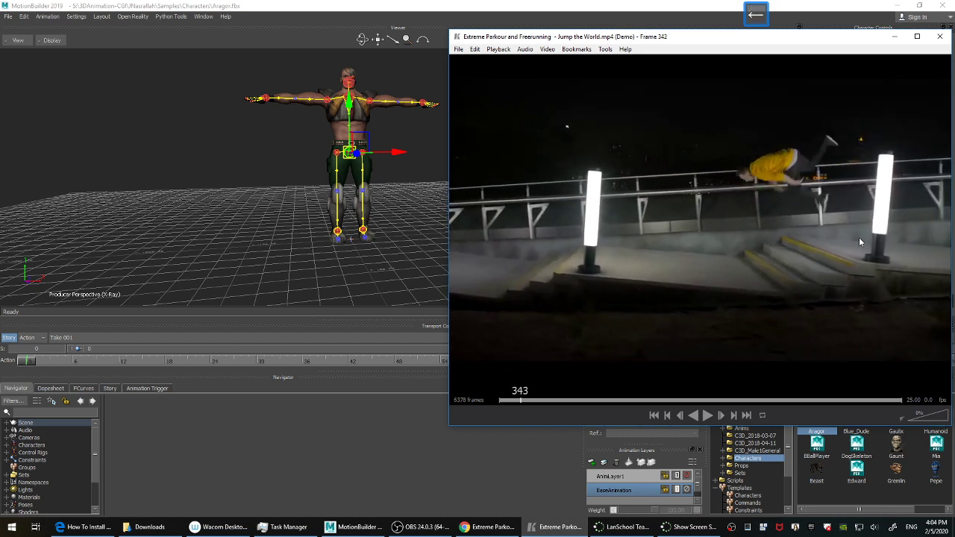
key(Left)
key(Left)
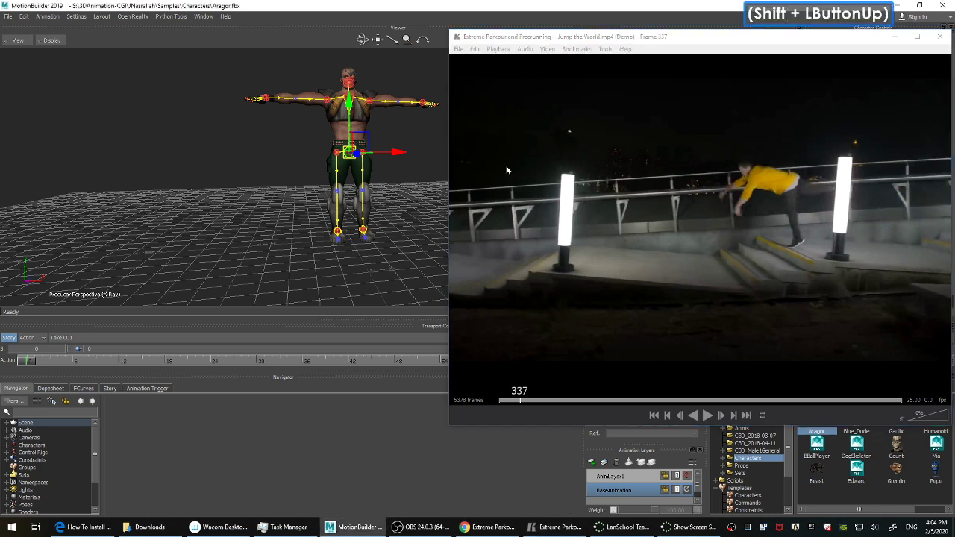
Minimize Keyframe MP to uncover the MotionBuilder scene and turn off Story mode for Take 001.
click(894, 36)
ctrl+shift+drag(356, 216, 495, 209)
ctrl+drag(495, 208, 549, 215)
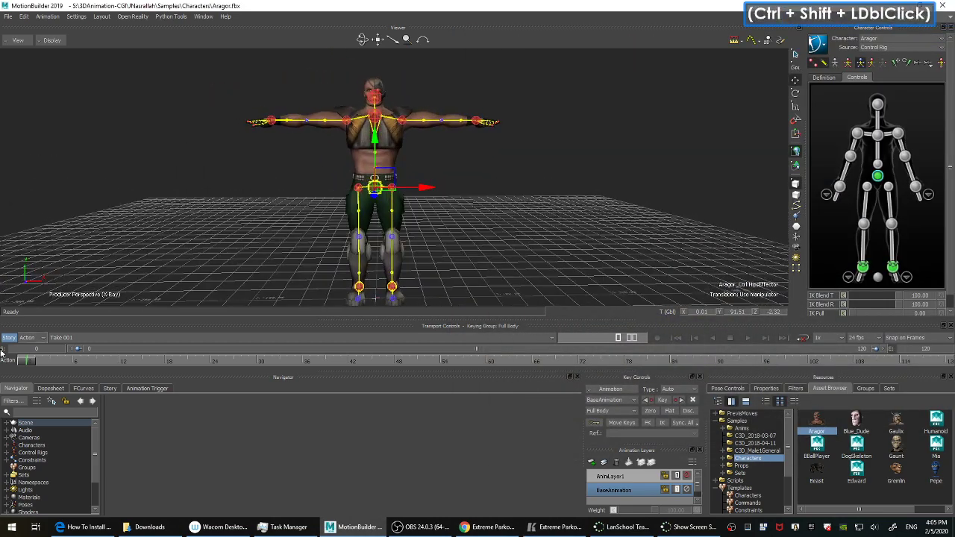
click(9, 338)
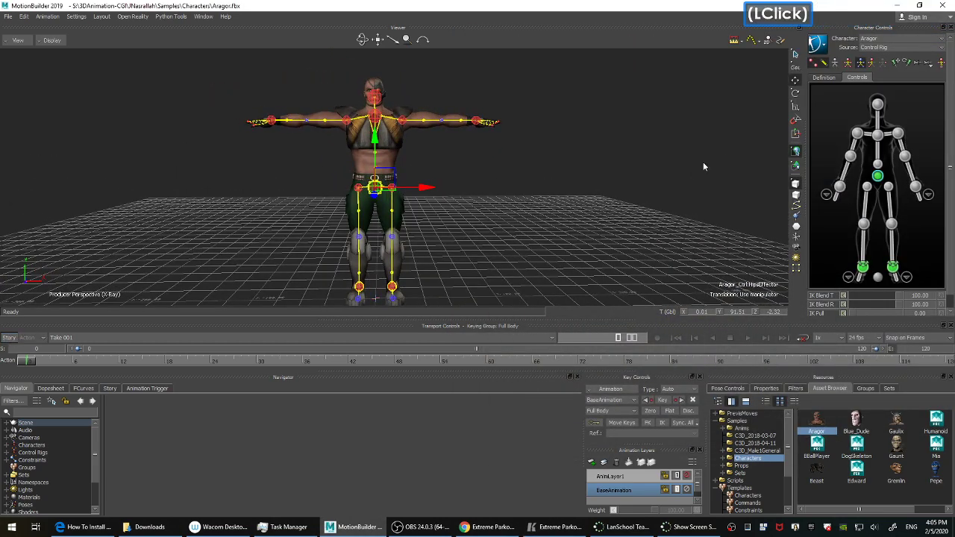
shift+drag(703, 163, 596, 182)
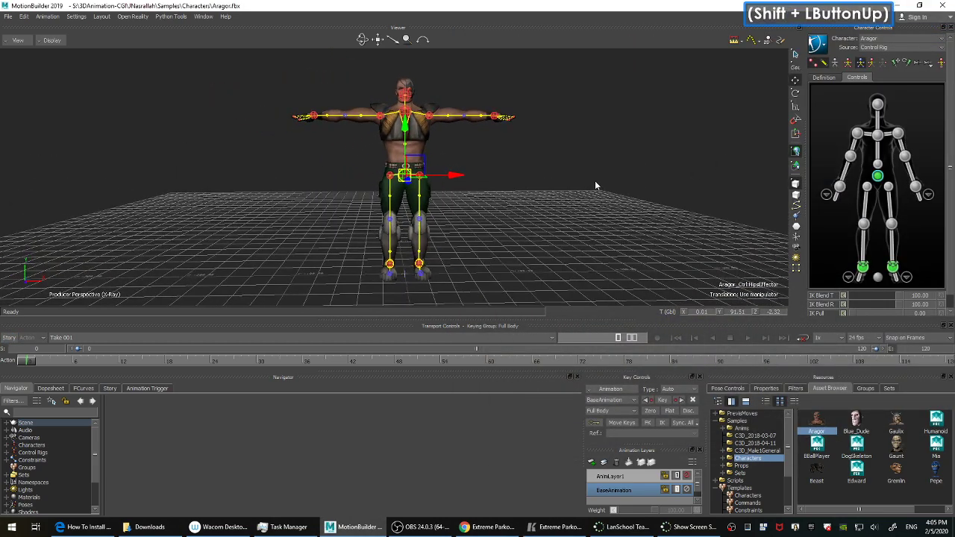
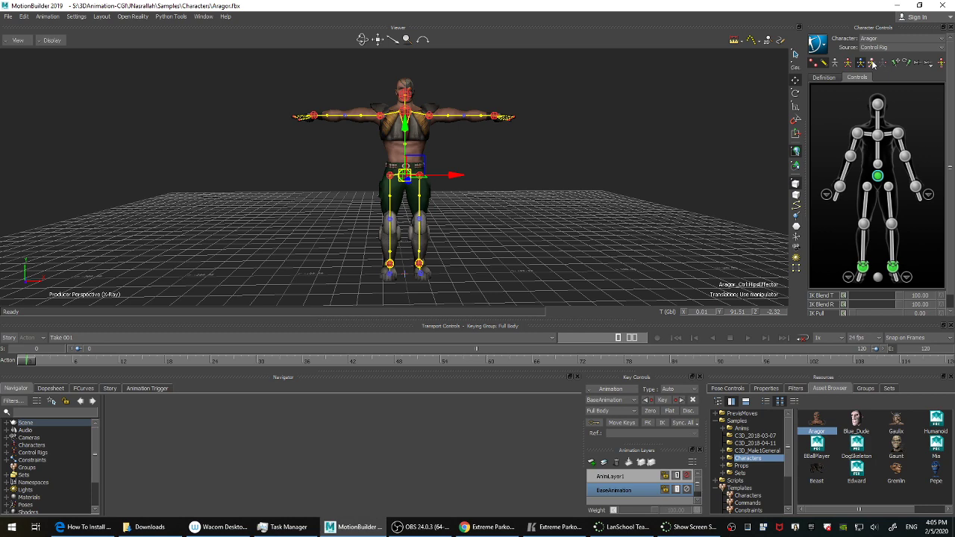
Select Aragor's left shoulder effector and compare the Full Body and Full Body - No Pull manipulation modes.
ctrl+drag(600, 153, 528, 127)
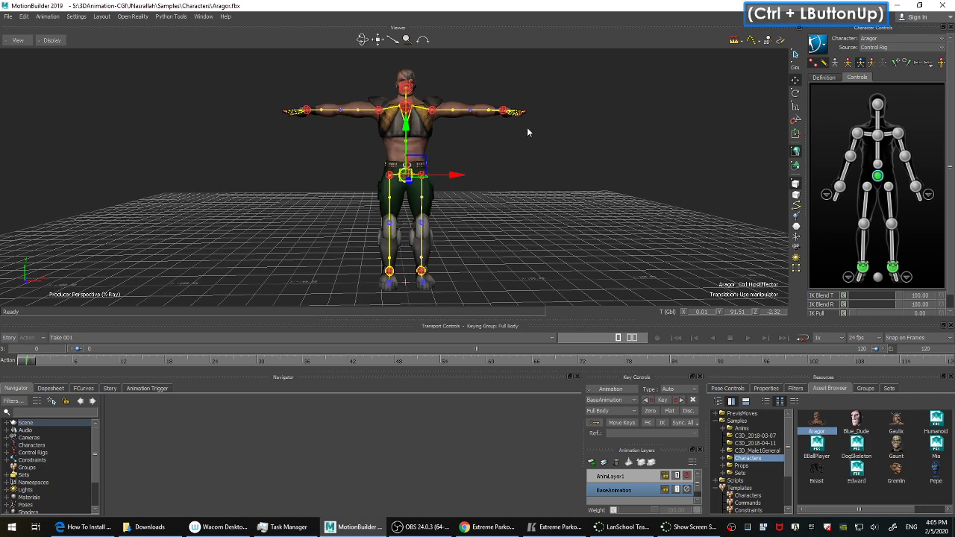
click(434, 111)
ctrl+shift+drag(482, 154, 563, 206)
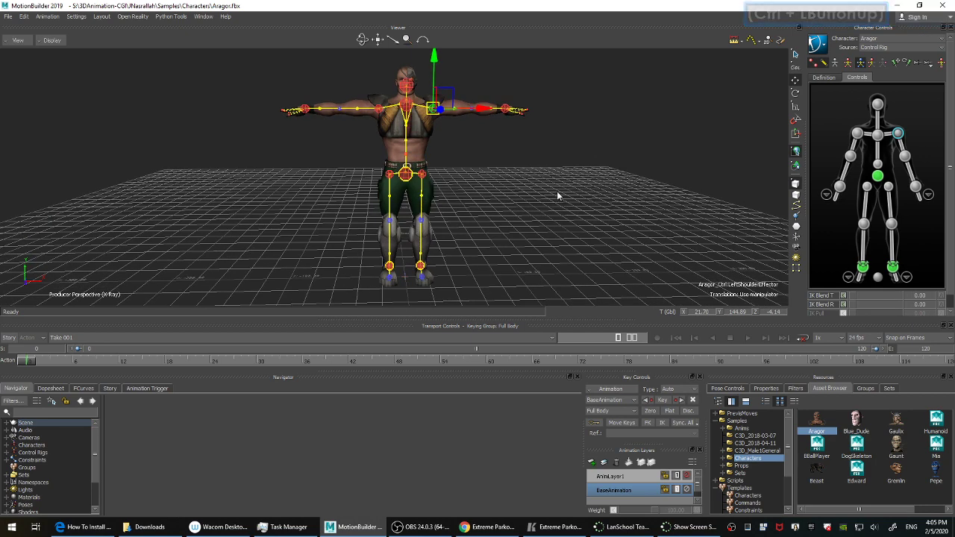
click(848, 63)
click(859, 65)
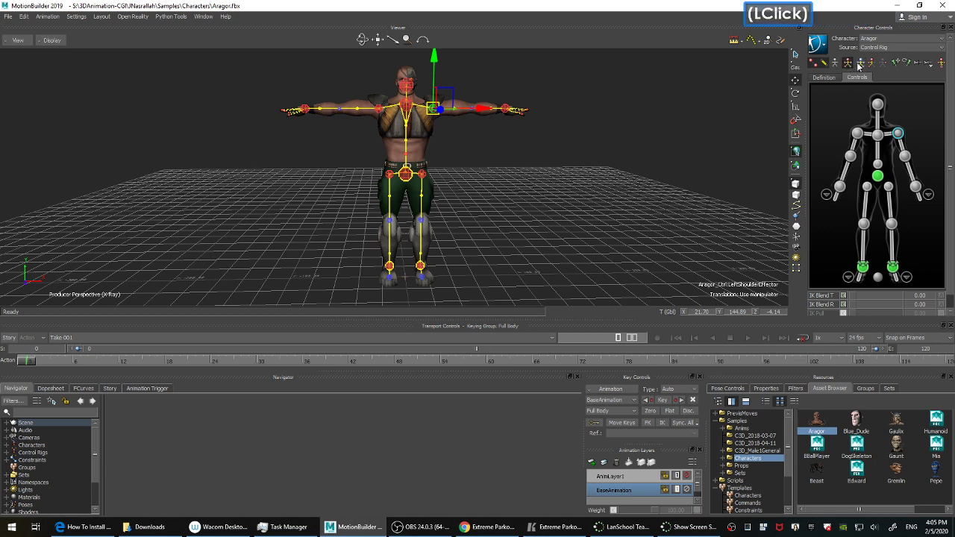
click(859, 65)
click(848, 65)
click(859, 65)
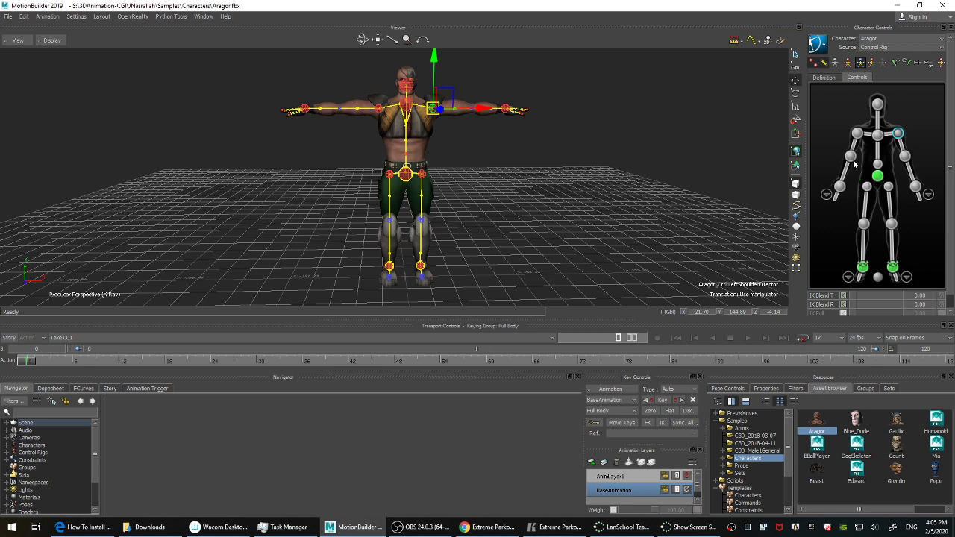
Try pulling the right wrist effector outward and slightly down in Full Body mode, and undo the move.
click(840, 187)
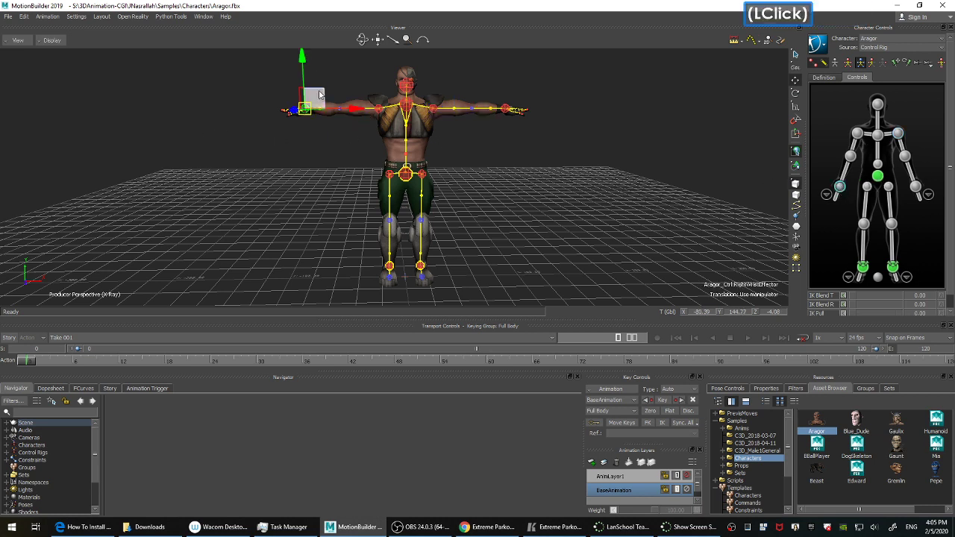
click(849, 62)
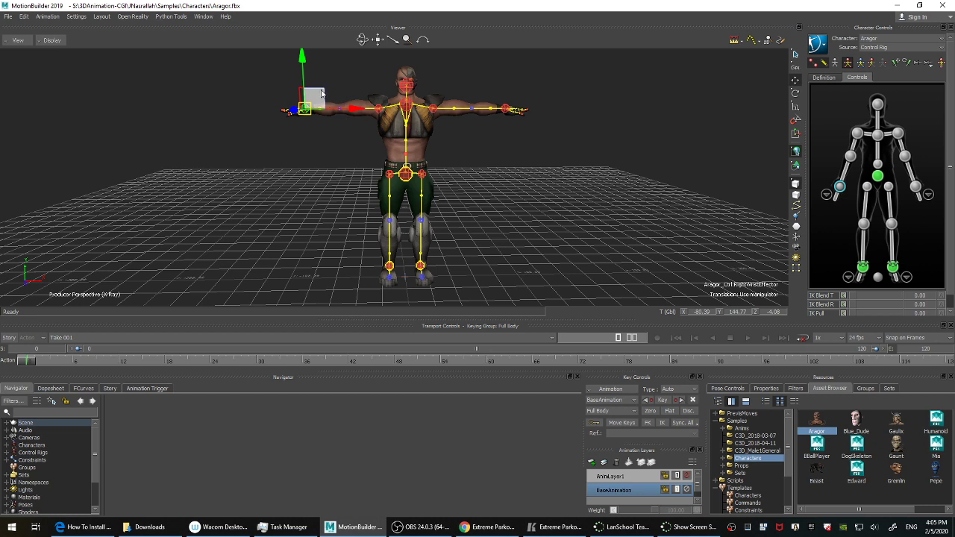
drag(322, 93, 277, 104)
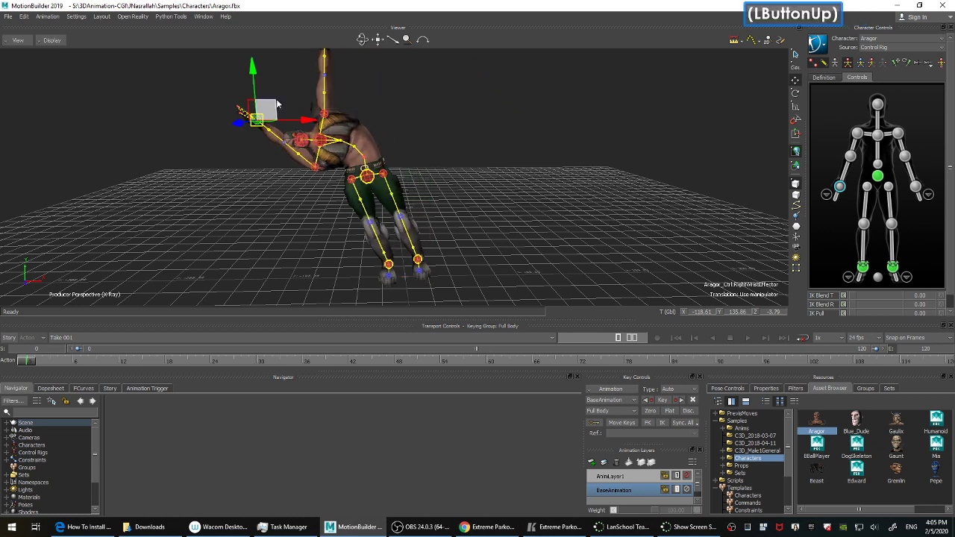
key(ctrl+z)
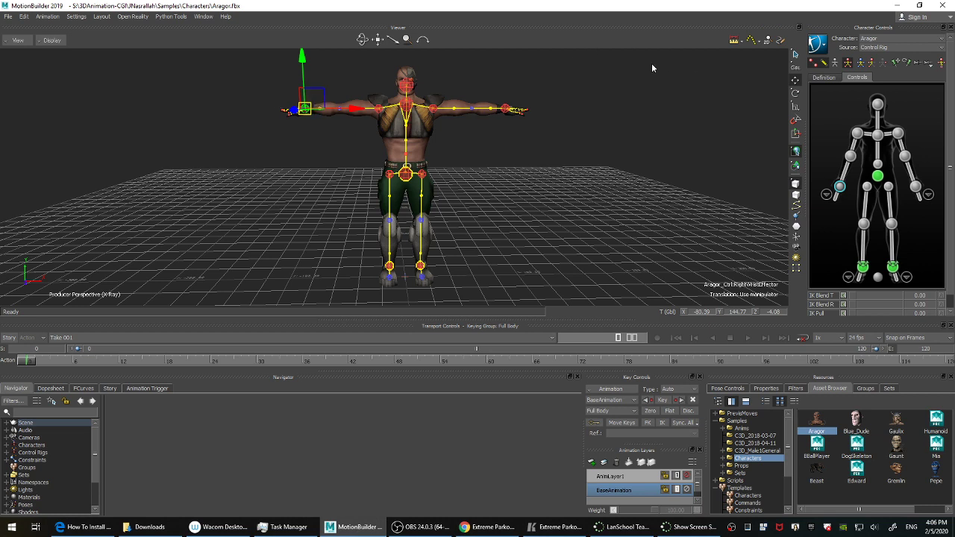
Key Aragor's whole body at frame 0 in Full Body mode and move to frame 3.
click(622, 154)
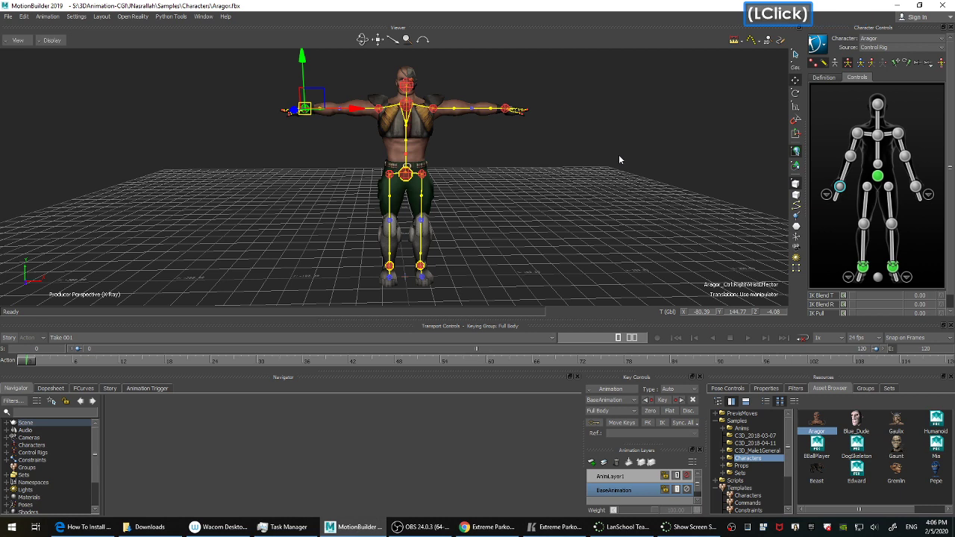
key(k)
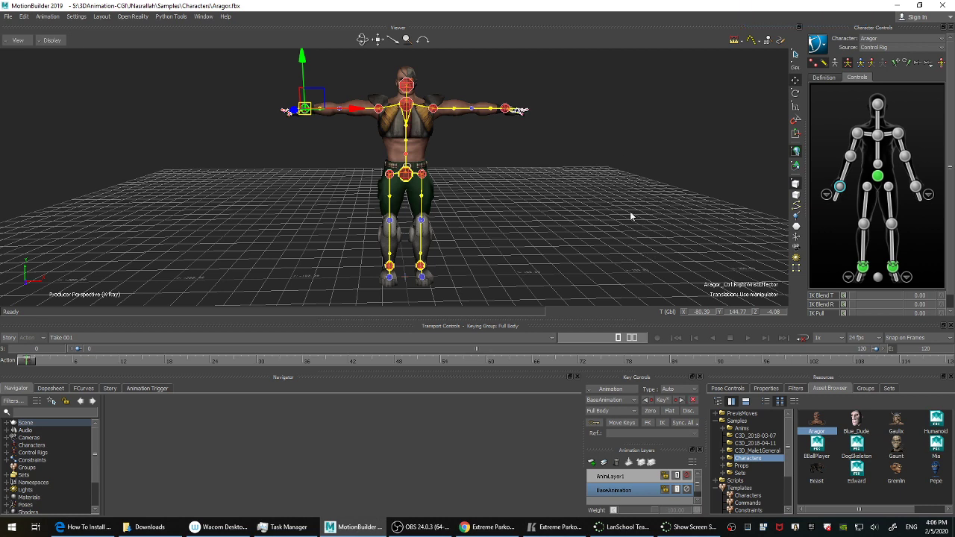
key(k)
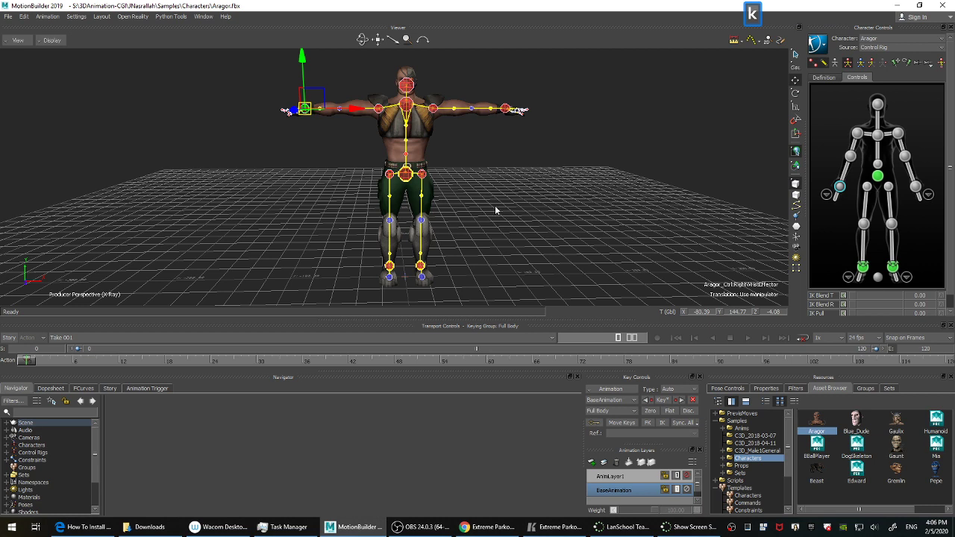
click(29, 364)
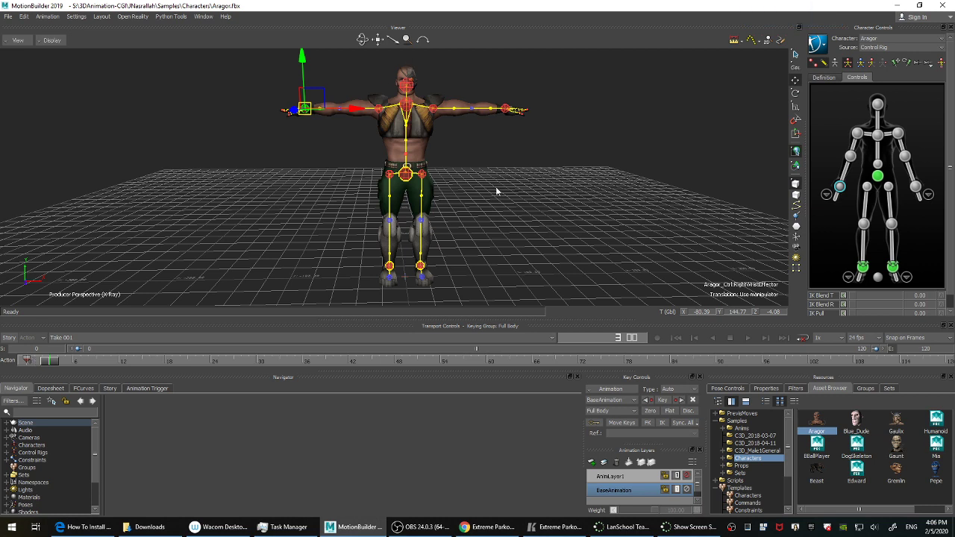
Select the hips effector and key the whole body at frame 3 in Full Body - No Pull mode.
click(406, 176)
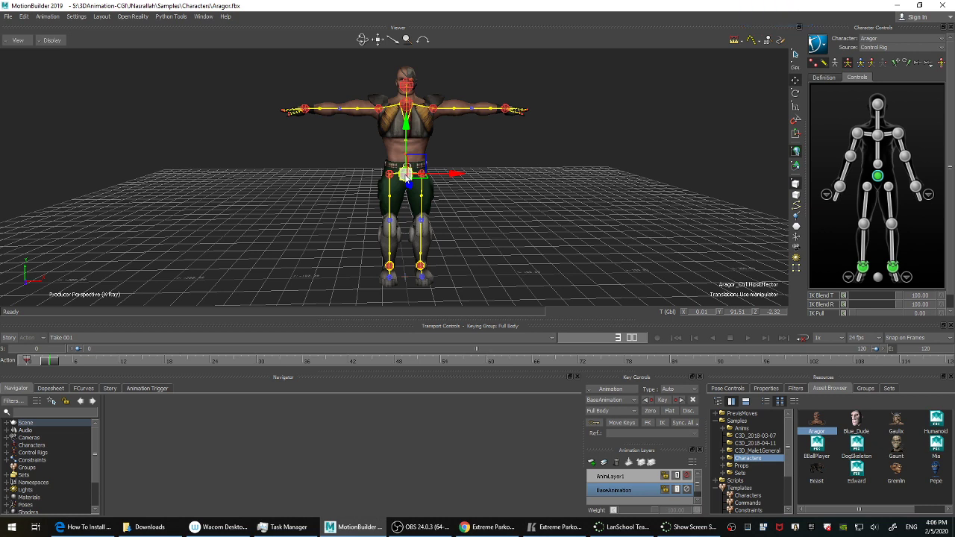
click(861, 64)
click(583, 208)
key(k)
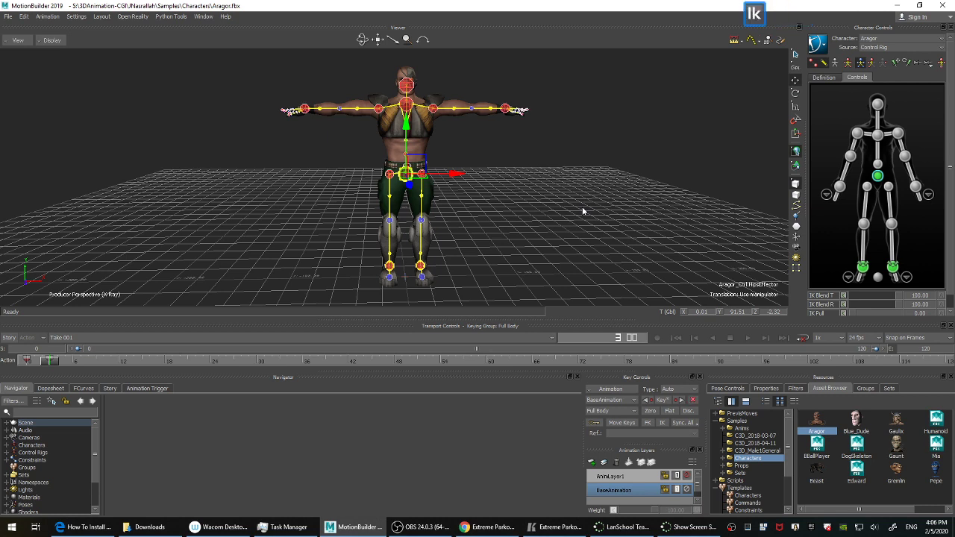
Go to frame 7 and shift the right wrist effector slightly upward.
drag(53, 362, 88, 361)
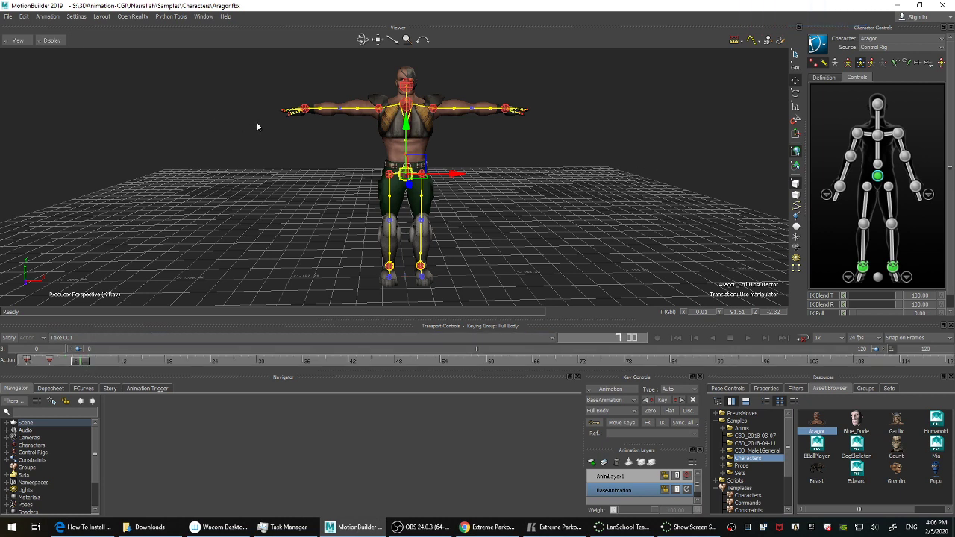
click(303, 110)
drag(238, 109, 183, 107)
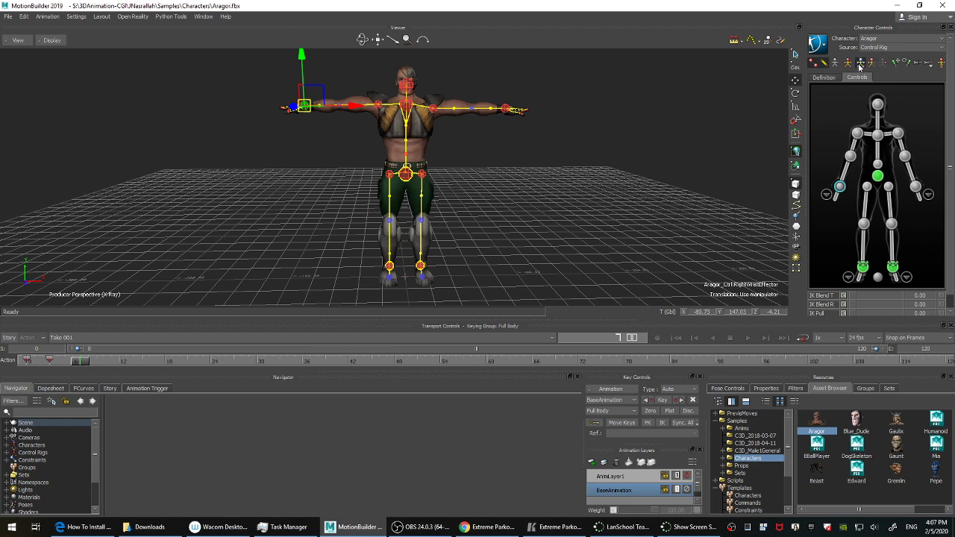
Switch the keying group to Body Parts and key only the left arm at frame 7 from its wrist effector.
click(847, 63)
click(861, 63)
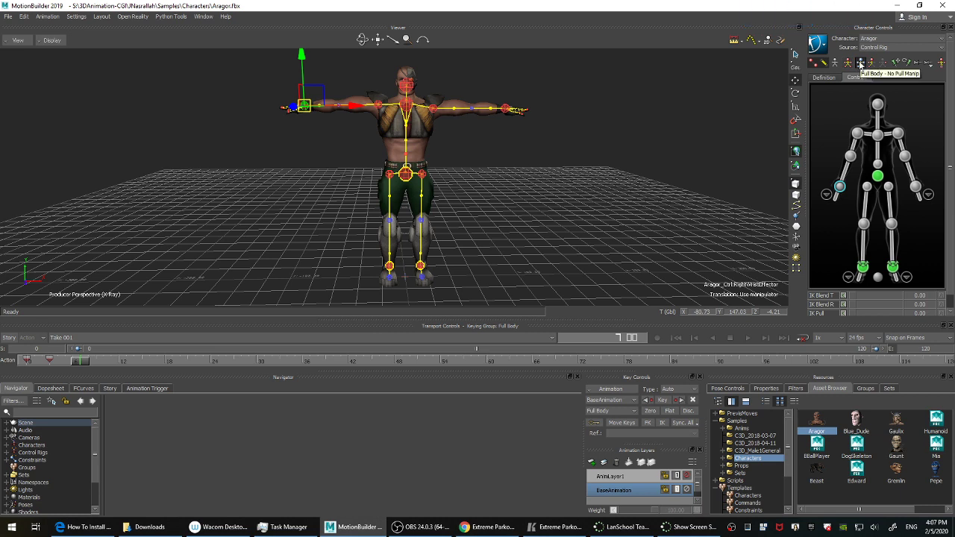
click(873, 64)
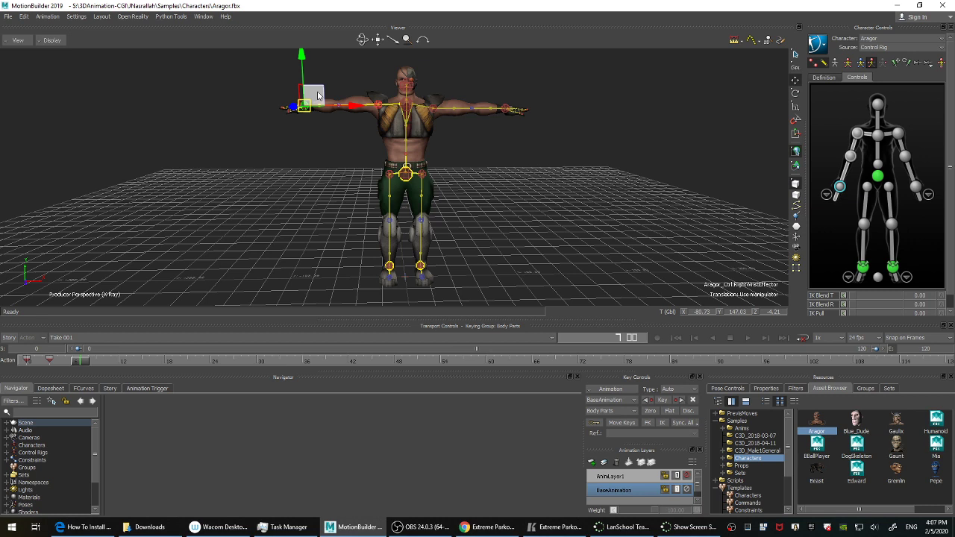
click(506, 110)
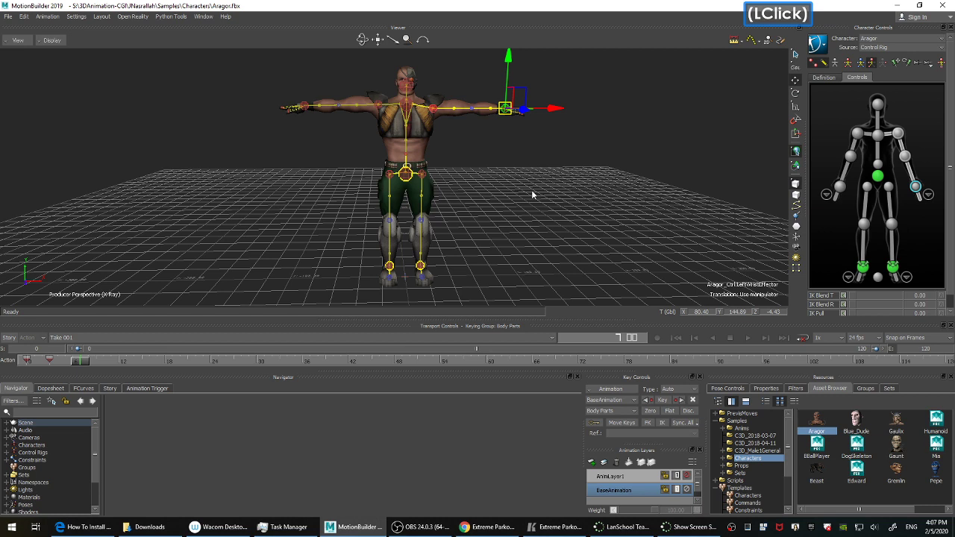
key(k)
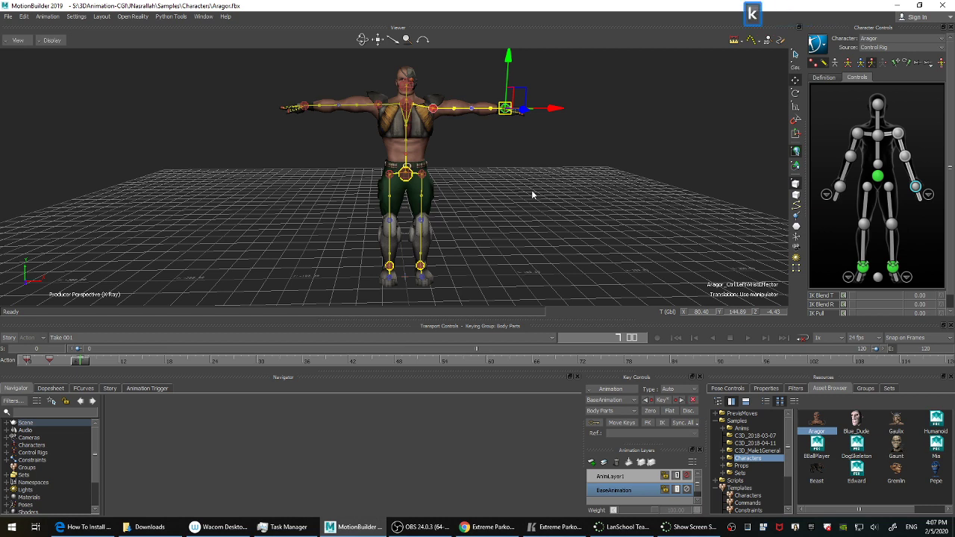
drag(89, 363, 84, 364)
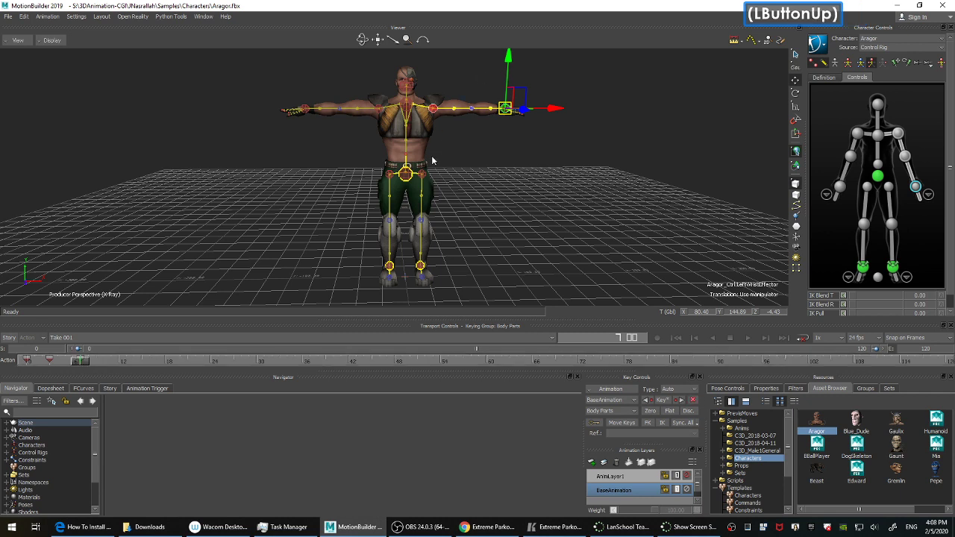
Examine which controls hold keys at frame 7 by selecting the hips, left shoulder and left arm roll controls.
click(411, 178)
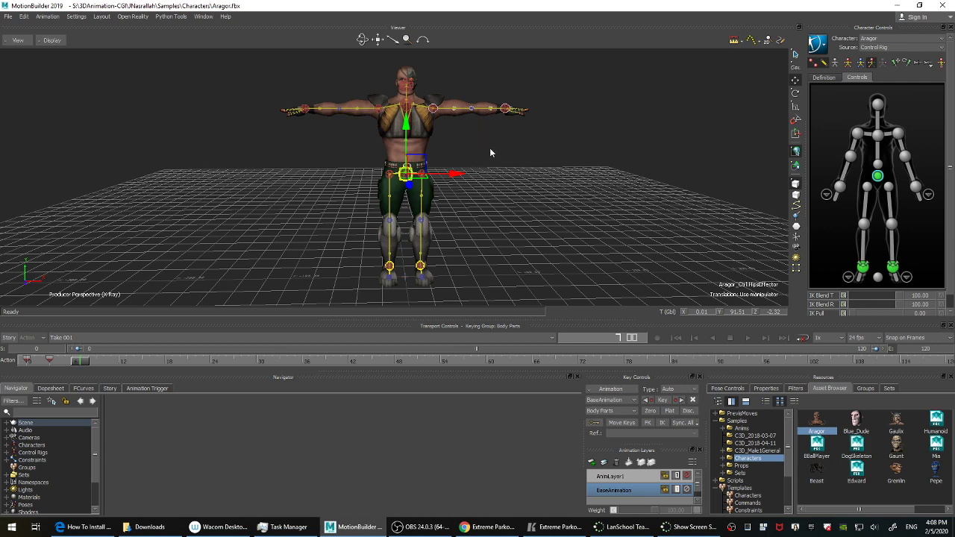
ctrl+drag(508, 156, 511, 126)
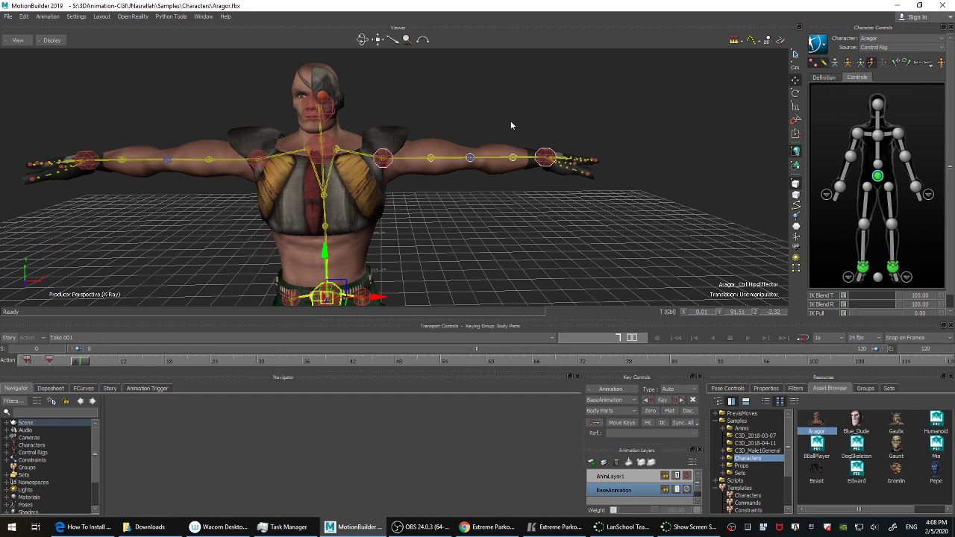
click(382, 157)
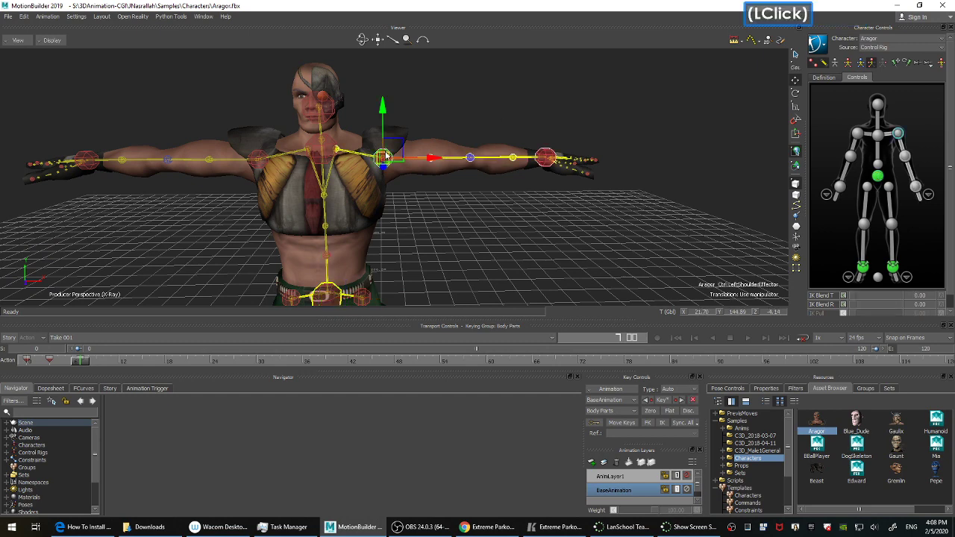
click(342, 154)
click(372, 158)
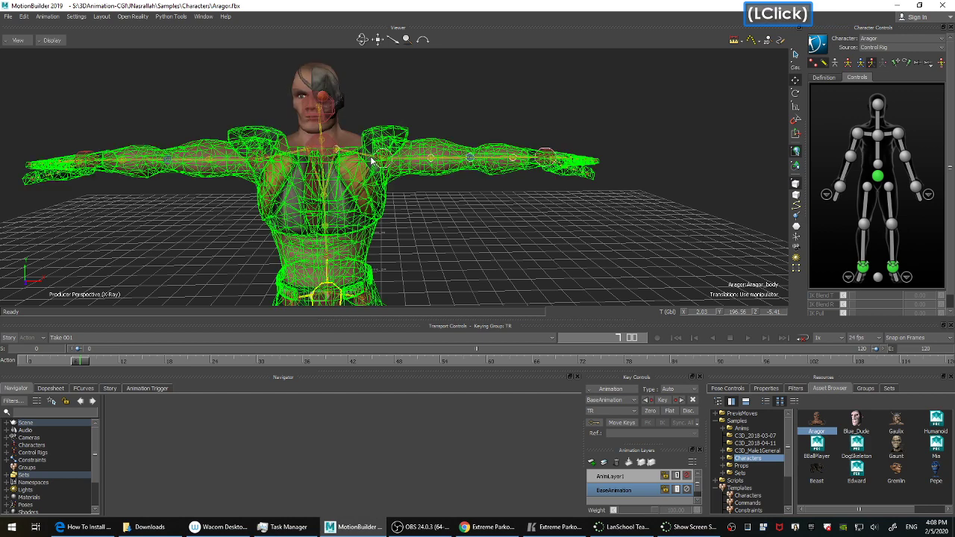
click(445, 225)
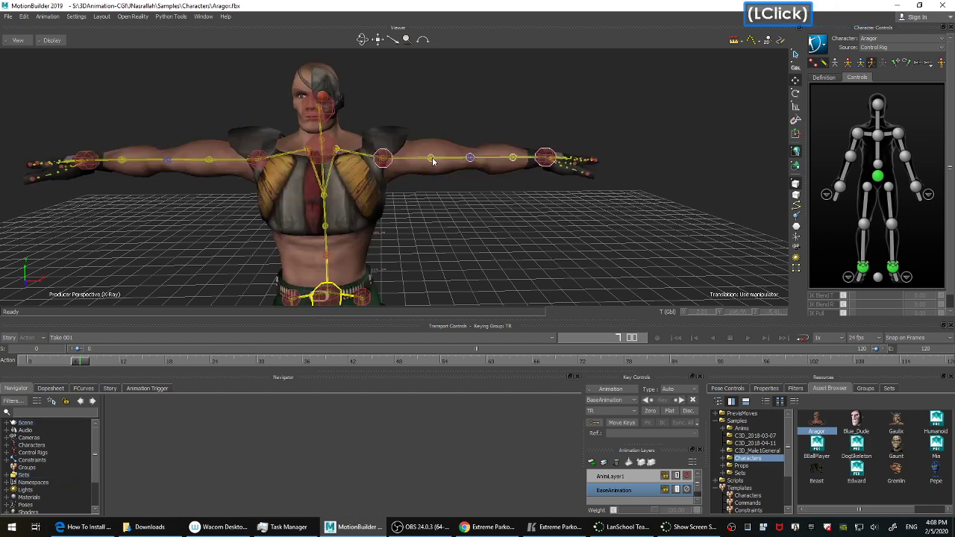
click(433, 160)
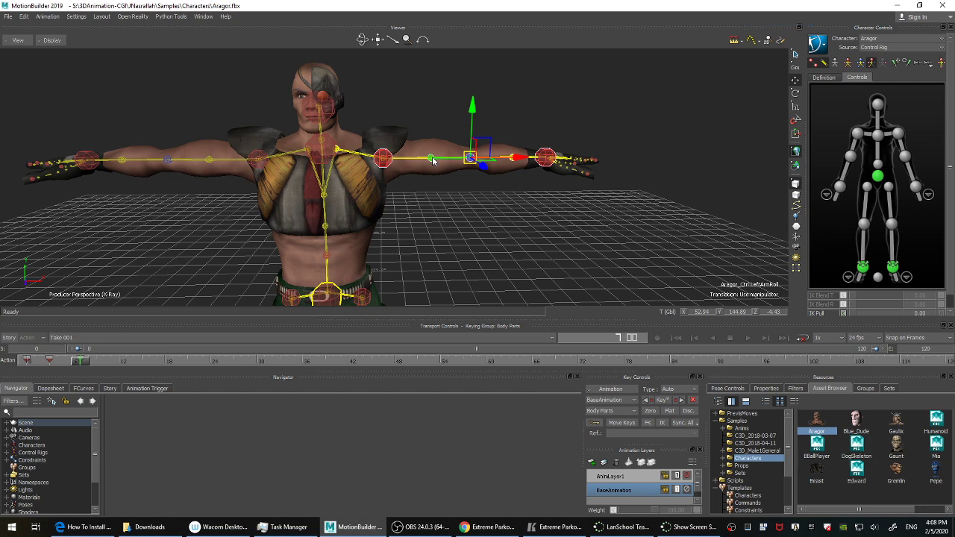
Key the left leg at frame 7 from its knee effector in Body Parts mode and check the left hip effector.
shift+drag(575, 262, 567, 133)
click(351, 197)
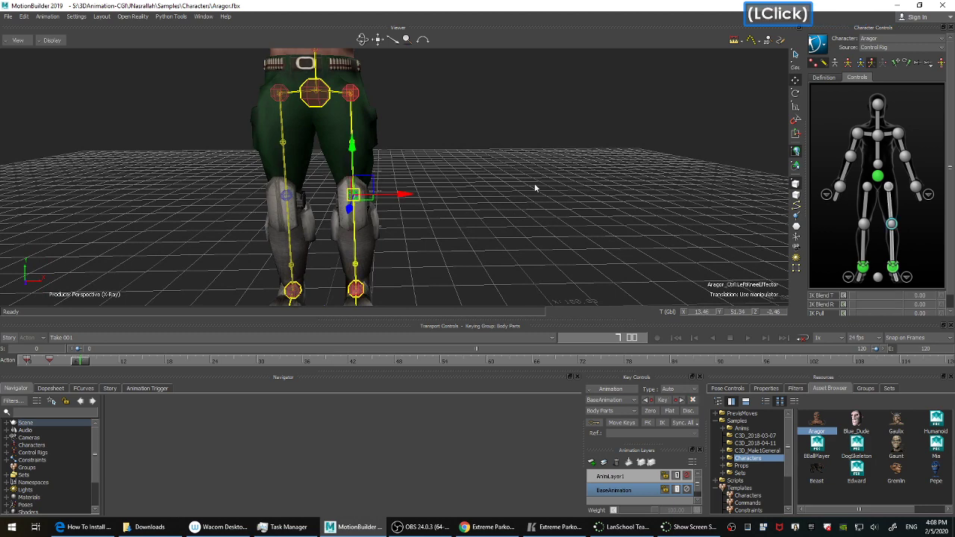
key(k)
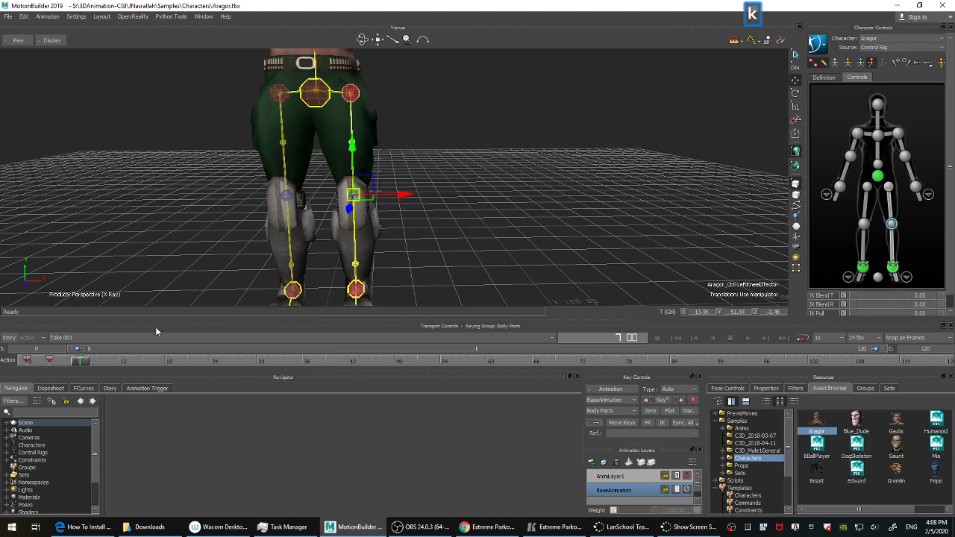
click(352, 92)
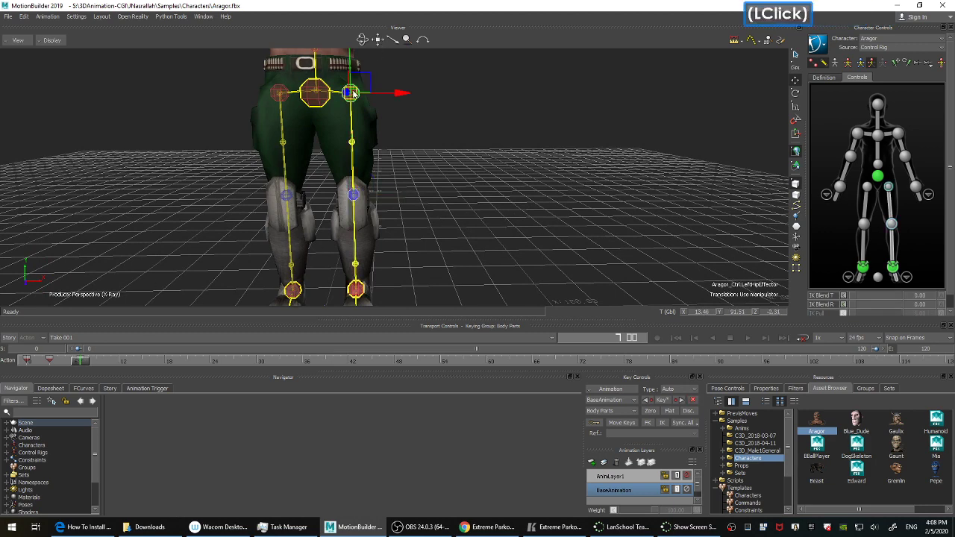
shift+drag(515, 168, 538, 176)
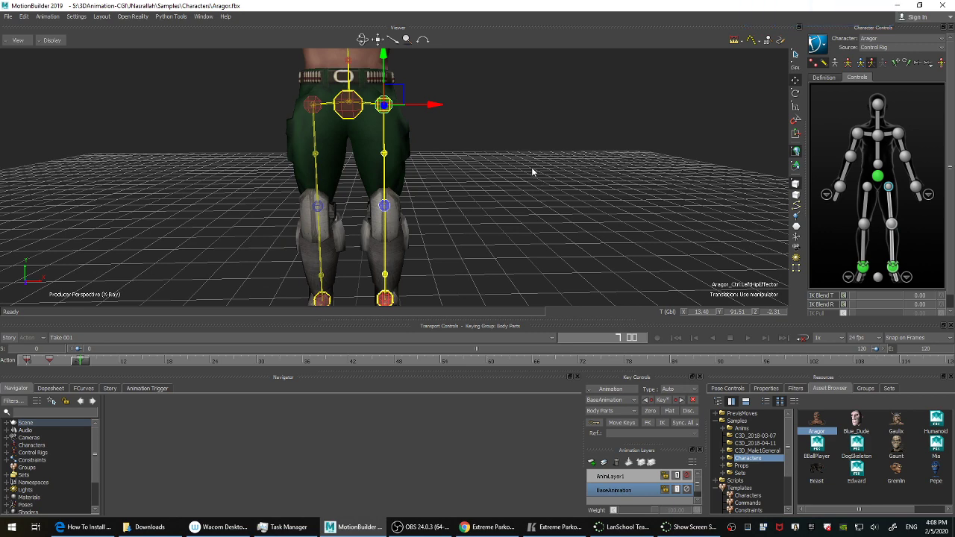
Delete all of Aragor's keys from the timeline in Full Body - No Pull mode and select the hips effector.
click(520, 189)
scroll(517, 187, down, 5)
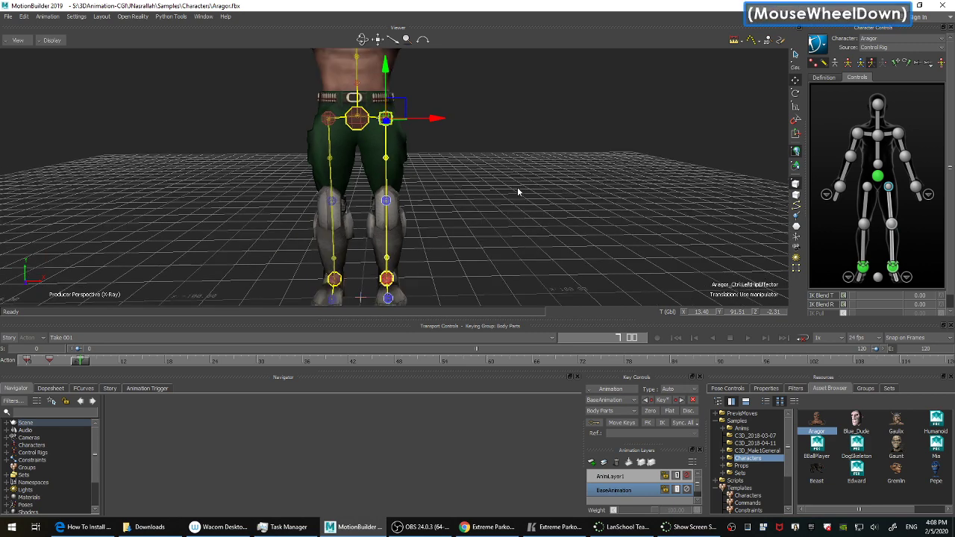
ctrl+shift+drag(518, 195, 536, 174)
shift+drag(536, 175, 566, 207)
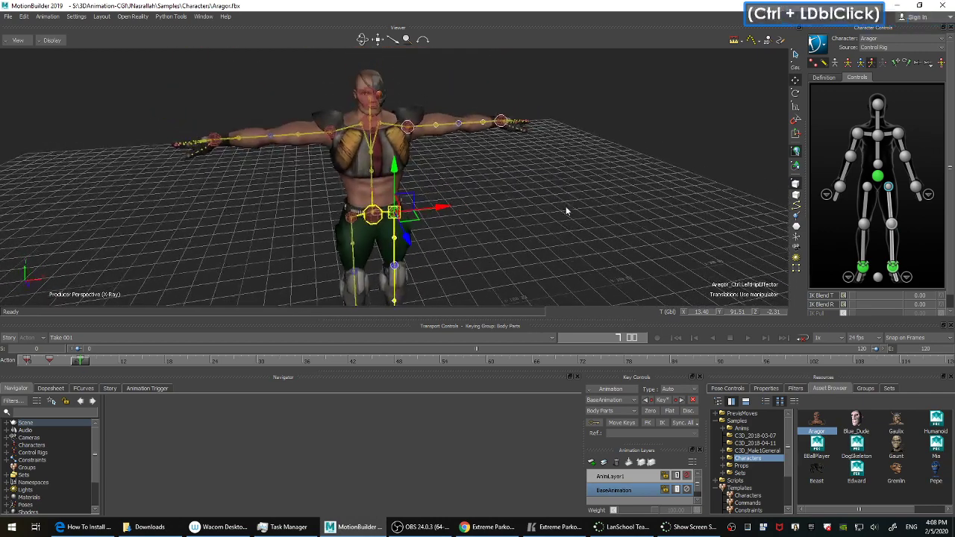
click(861, 63)
drag(109, 362, 17, 361)
key(Delete)
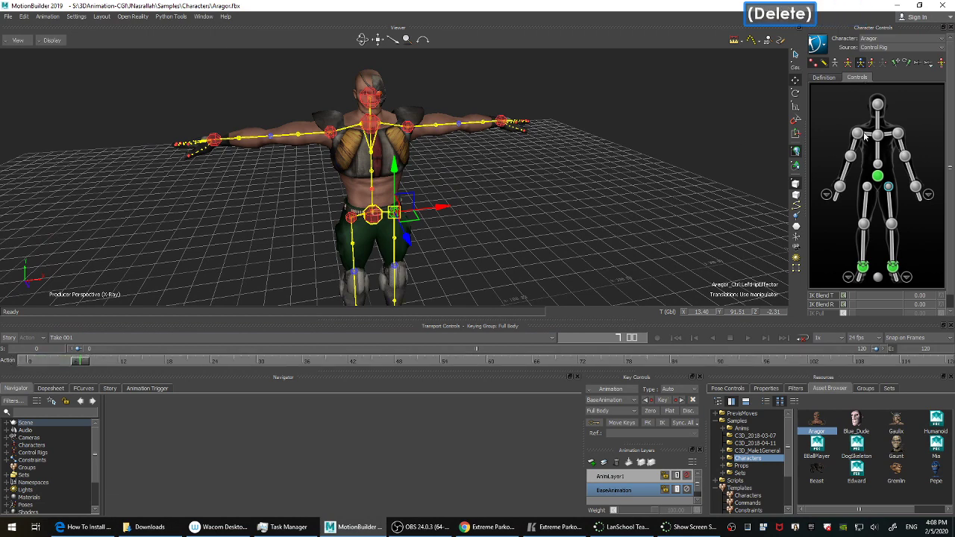
click(880, 177)
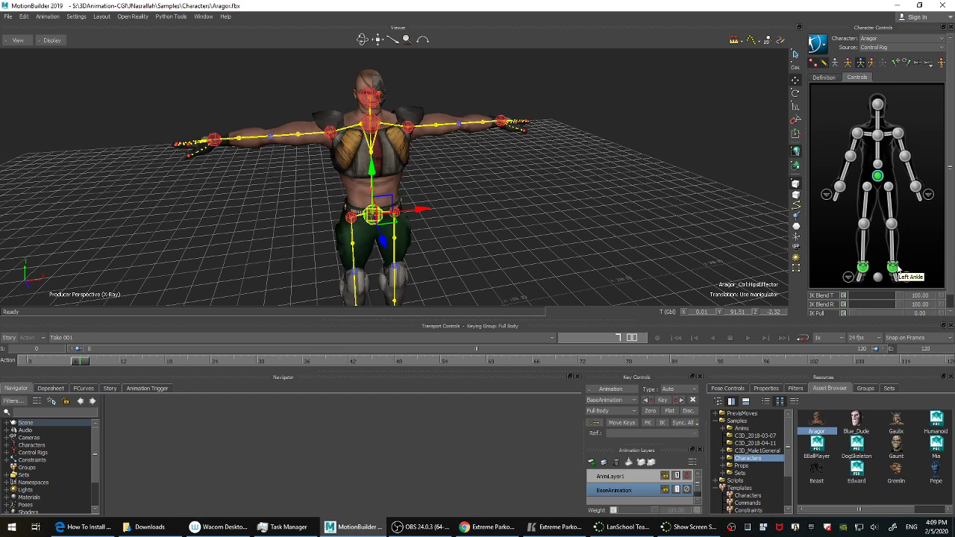
Switch the keying group to Body Parts and select Aragor's right shoulder effector.
click(871, 63)
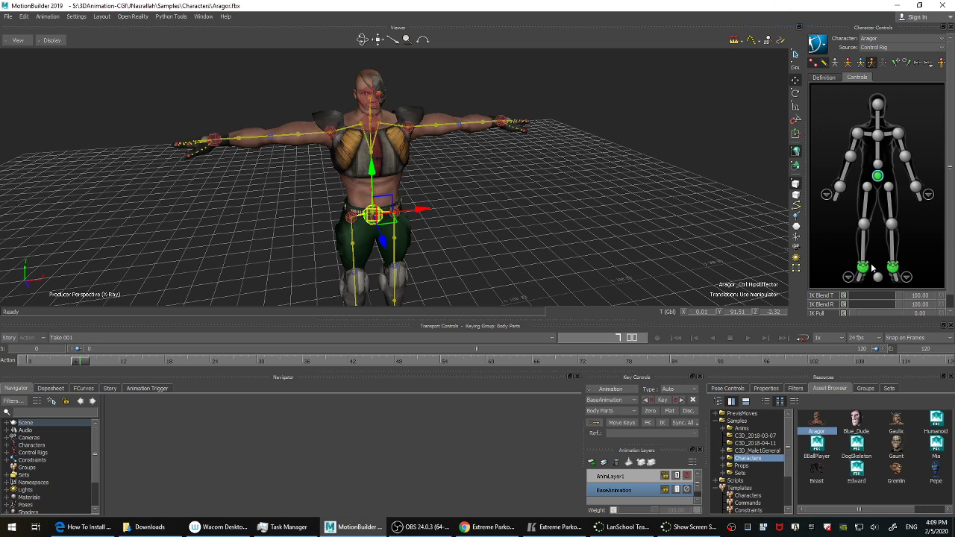
click(861, 136)
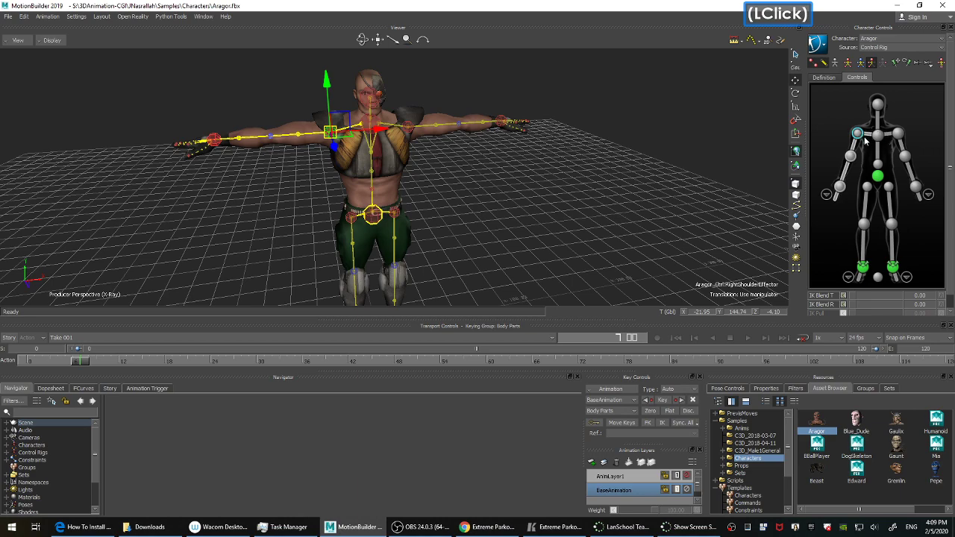
ctrl+shift+drag(631, 196, 611, 180)
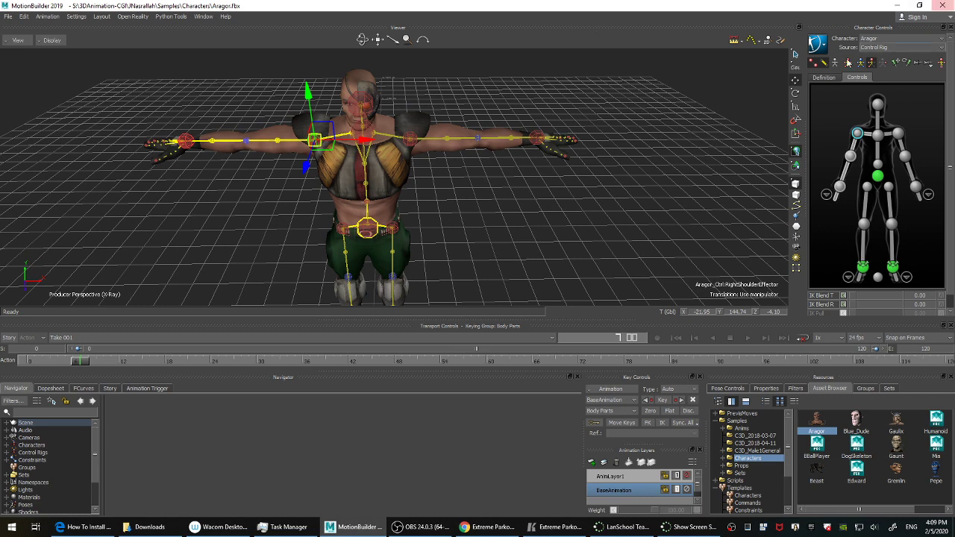
Compare the control rig displays by showing only the FK skeleton, only the IK effectors, and finally both together.
click(823, 65)
click(824, 65)
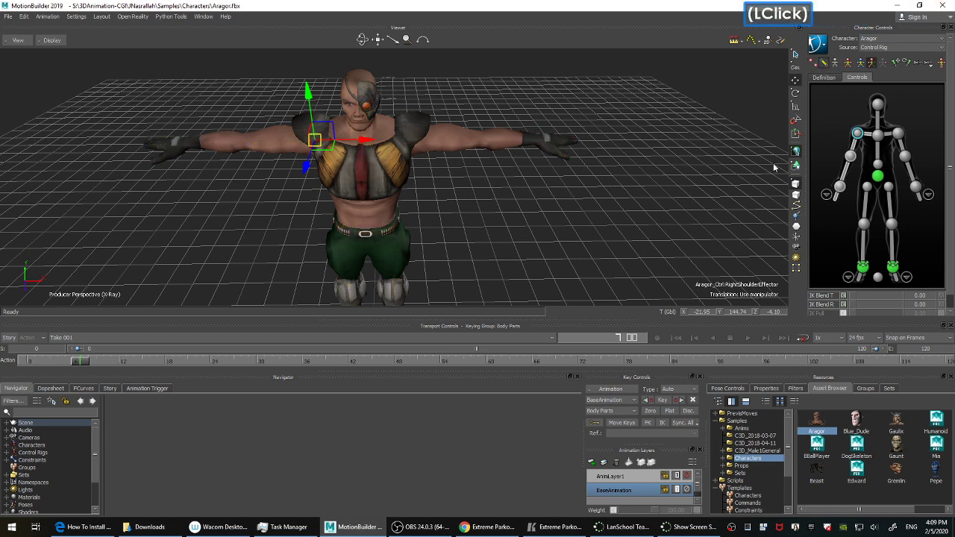
click(826, 66)
ctrl+shift+drag(594, 209, 594, 194)
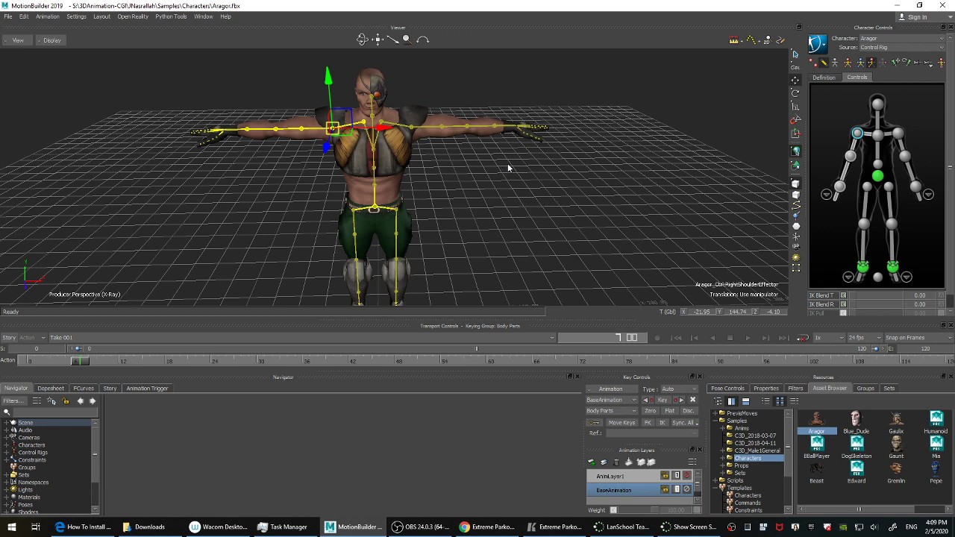
click(814, 64)
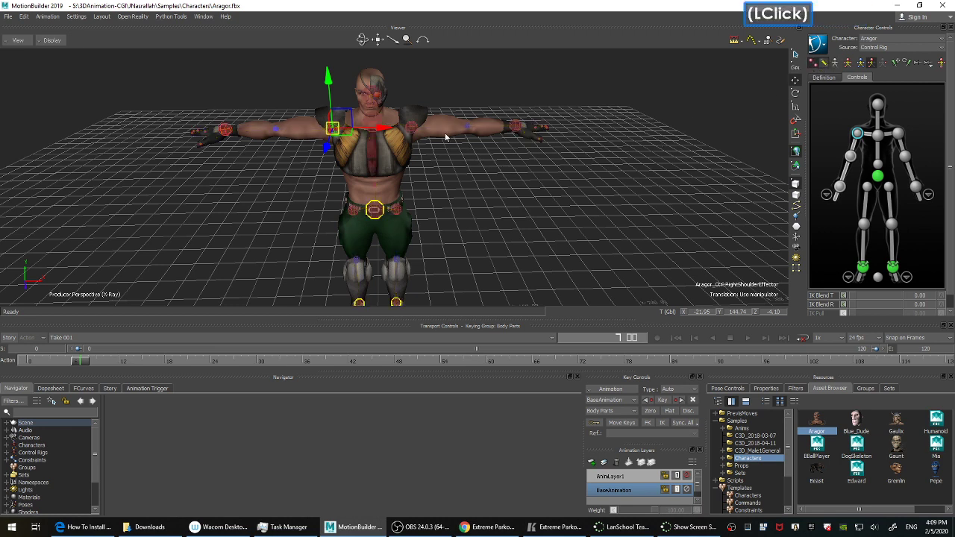
click(417, 129)
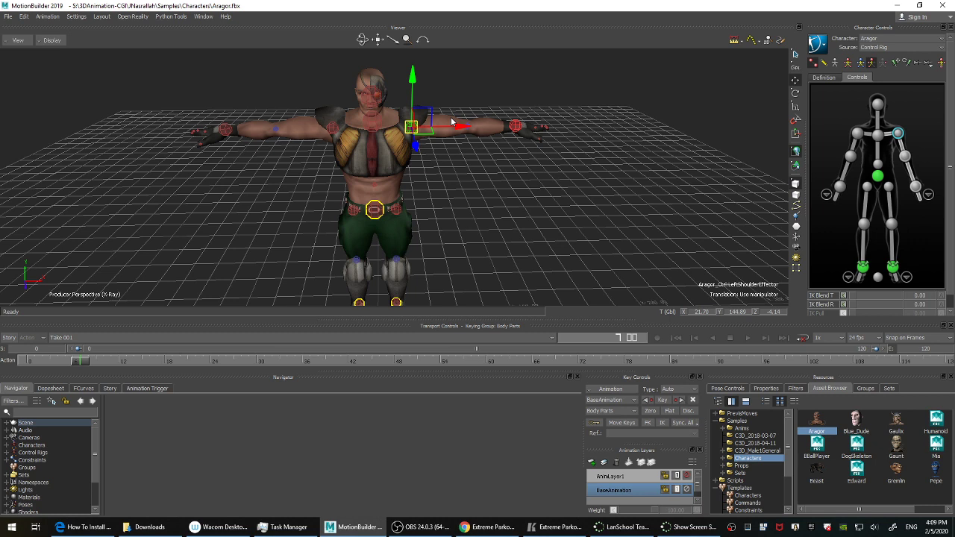
click(824, 63)
Select the hips, right ankle and left ankle effectors together to examine the pinned controls on the rig.
click(878, 177)
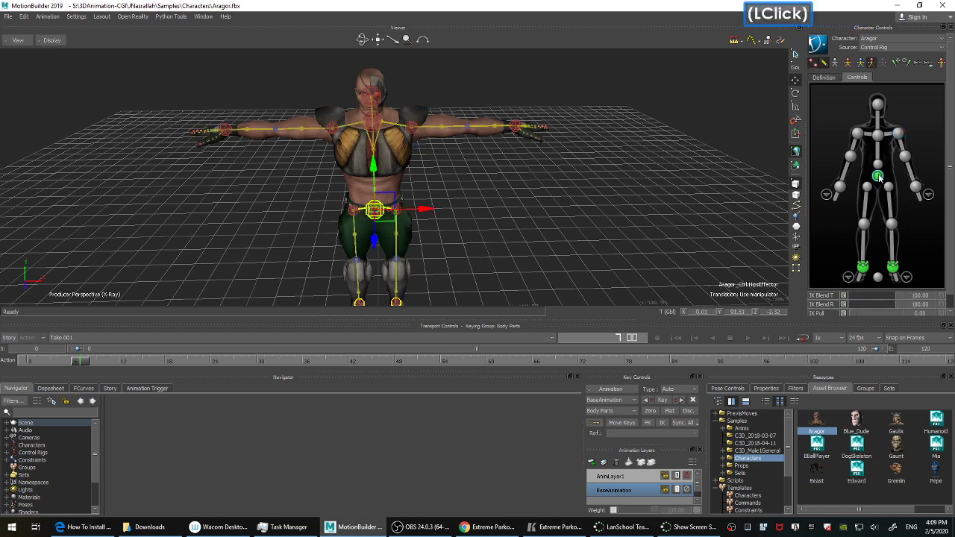
ctrl+click(864, 267)
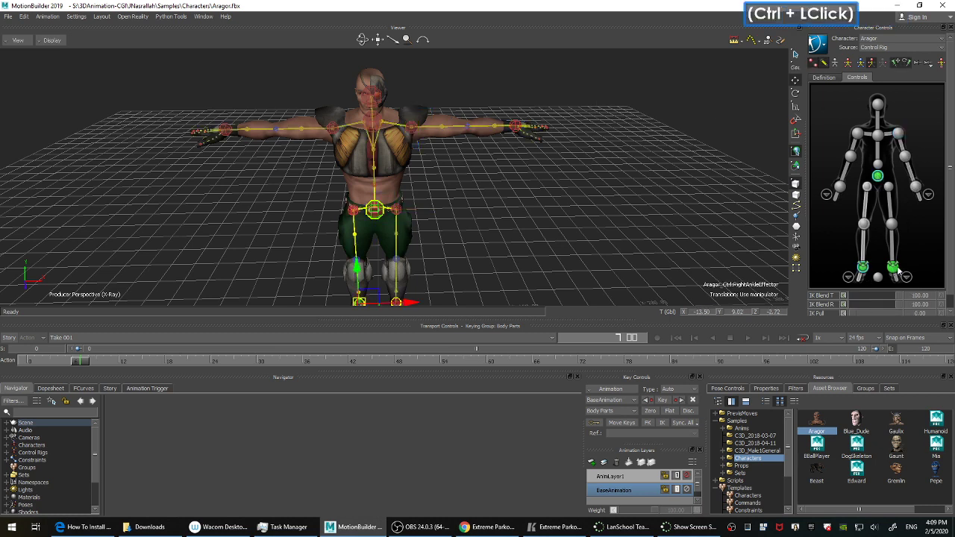
ctrl+click(894, 267)
shift+drag(644, 216, 625, 186)
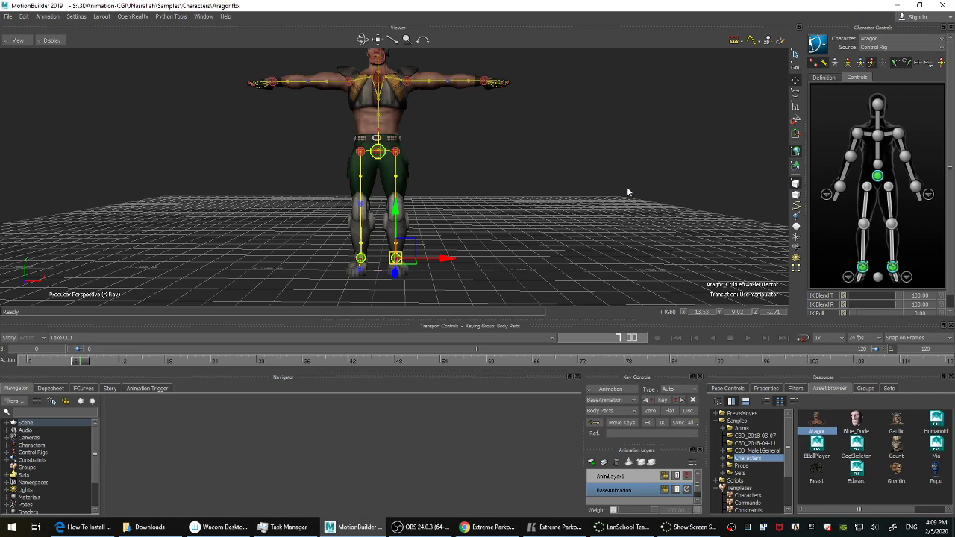
ctrl+drag(627, 192, 705, 198)
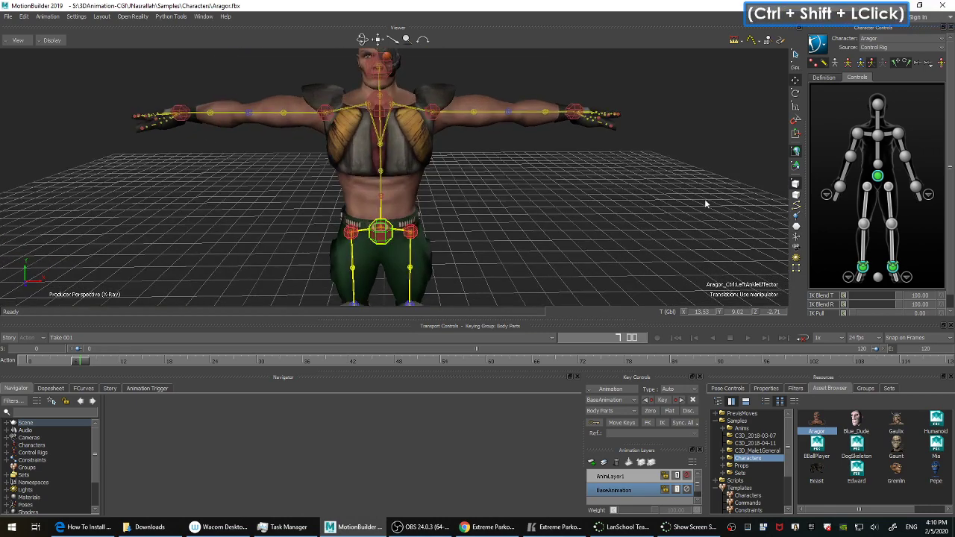
Select Aragor's right wrist effector.
click(841, 188)
mouse_move(615, 184)
shift+mouse_down()
mouse_move(572, 182)
mouse_move(608, 186)
shift+mouse_up()
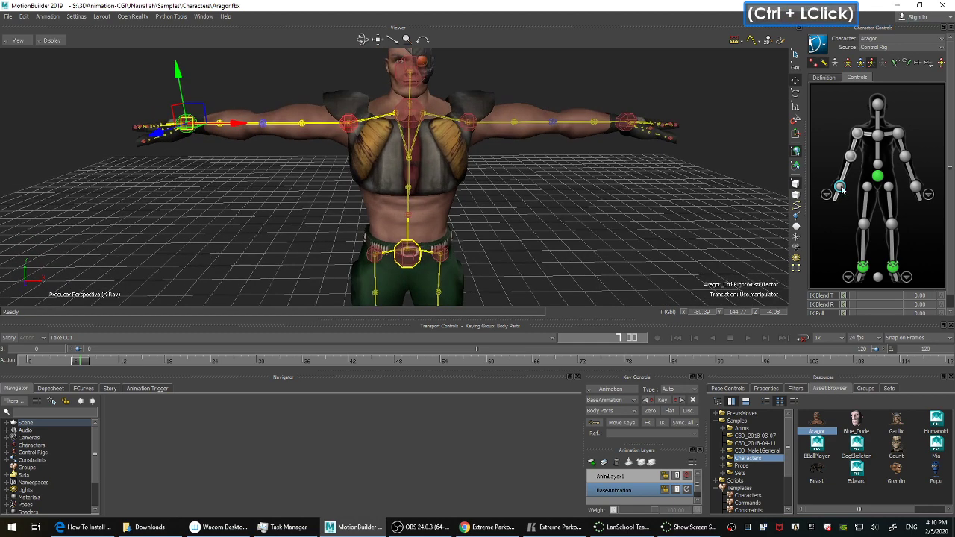
Set the right wrist effector's IK Blend T and IK Blend R to 100.
shift+drag(534, 191, 585, 193)
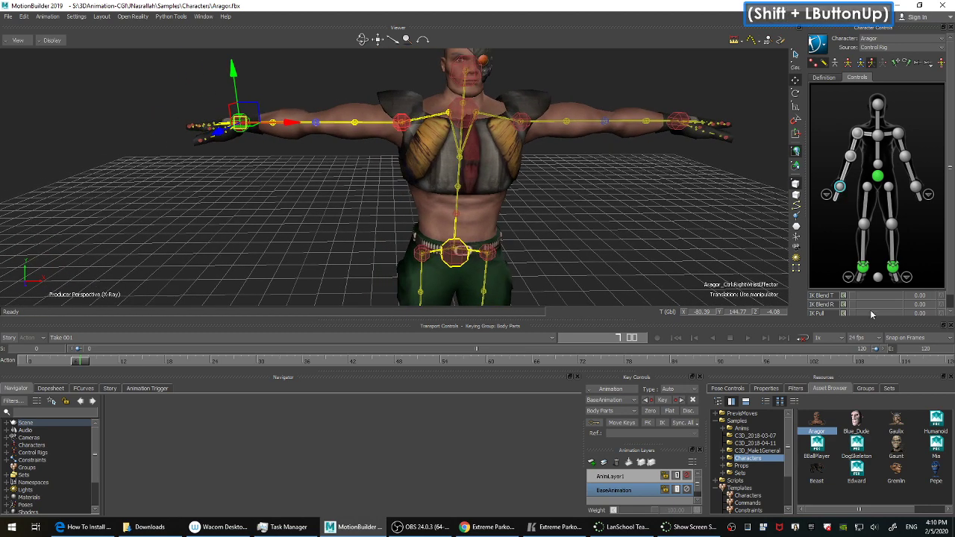
click(905, 298)
click(918, 305)
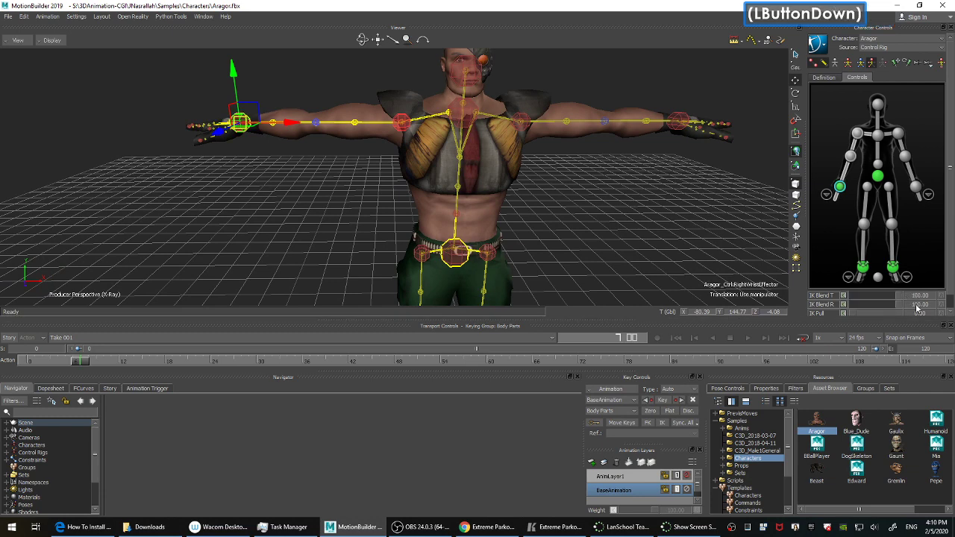
Switch the rig to Full Body mode, try moving the hips sideways against the right wrist, and undo the moves.
click(878, 177)
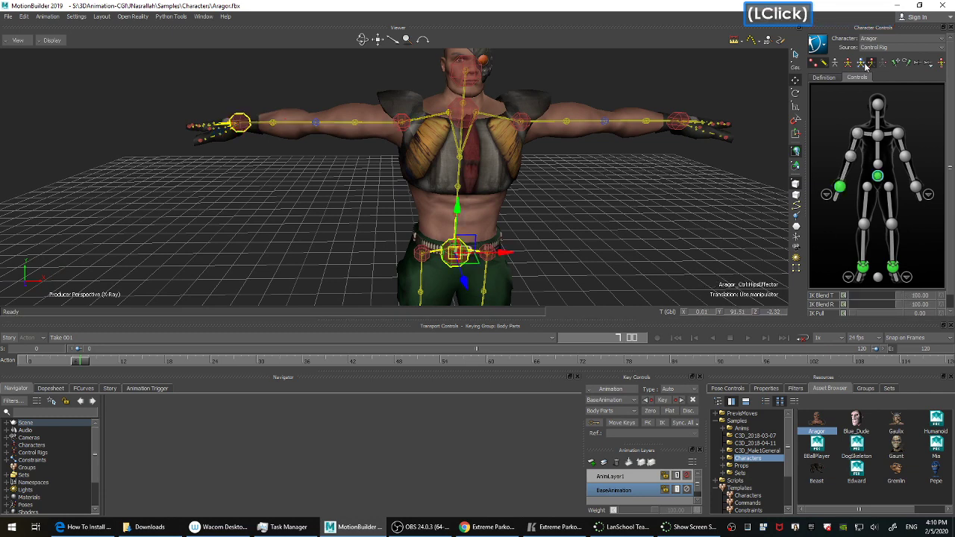
click(862, 65)
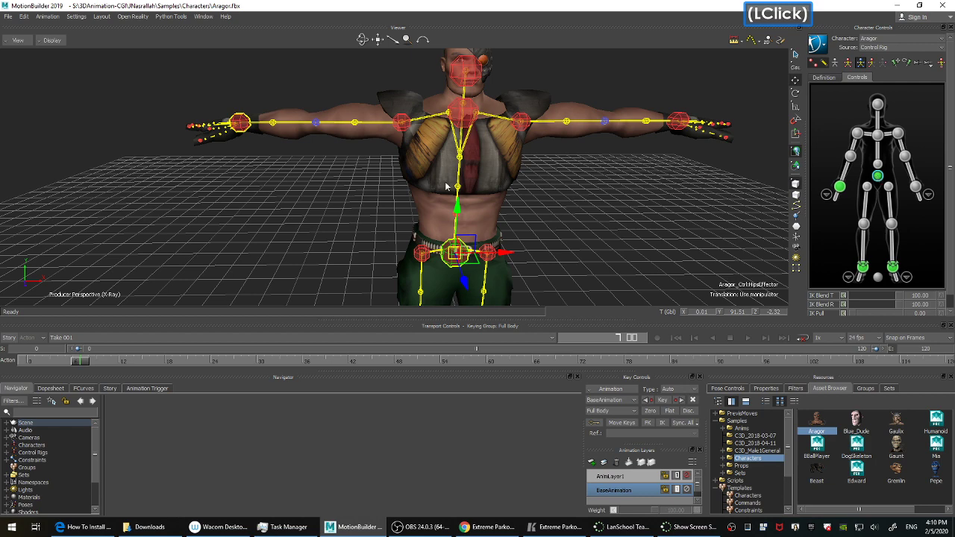
drag(474, 242, 571, 230)
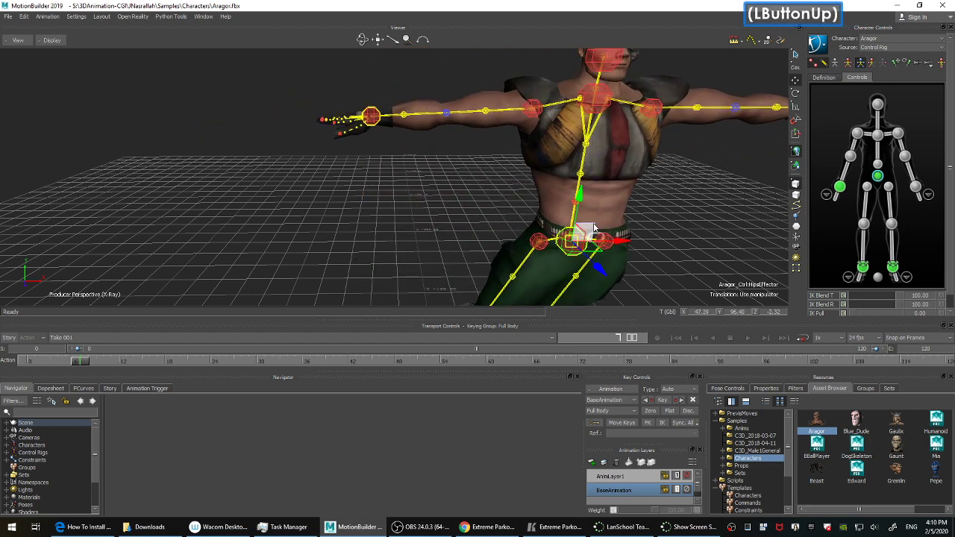
key(ctrl+z)
click(839, 186)
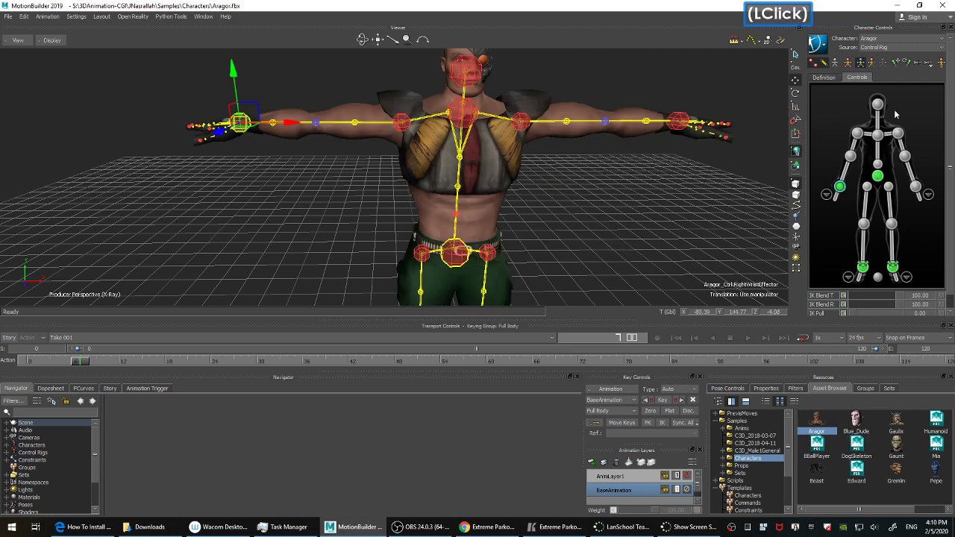
click(878, 177)
drag(477, 251, 440, 247)
key(ctrl+z)
Pin the right wrist effector so the hand holds its place when the body moves.
ctrl+shift+drag(658, 189, 628, 196)
ctrl+drag(629, 195, 618, 215)
ctrl+shift+drag(618, 215, 616, 210)
click(840, 187)
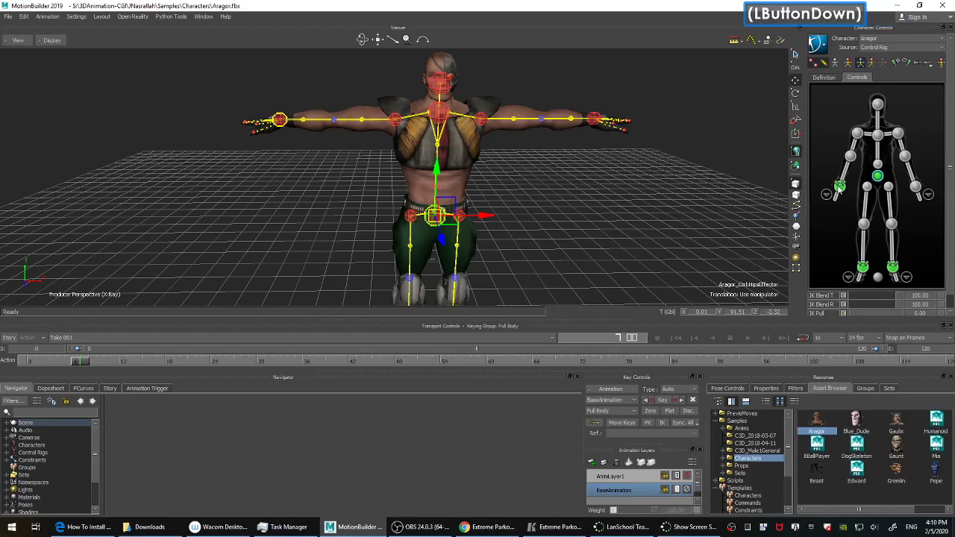
double_click(908, 63)
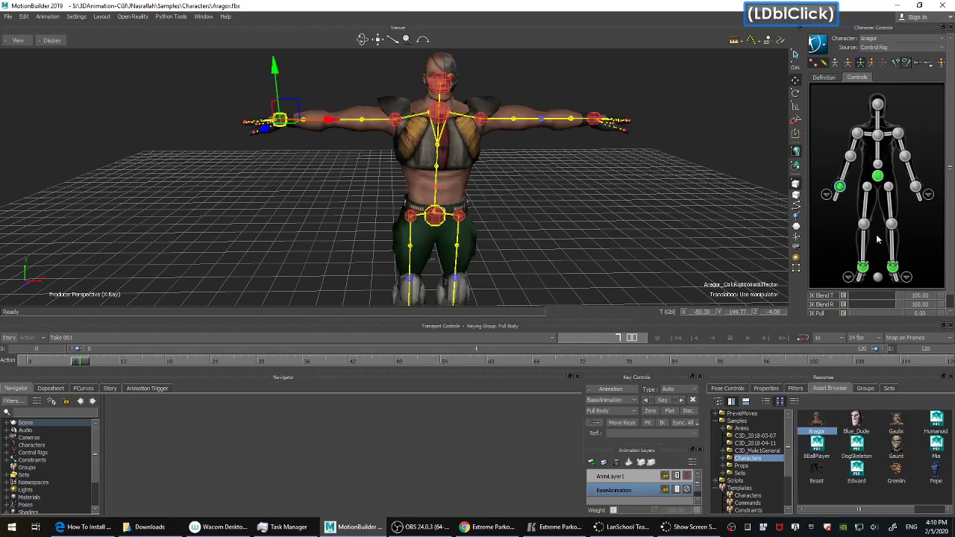
Move the hips effector up and slightly sideways to about X -4.40, Y 98.47.
click(879, 177)
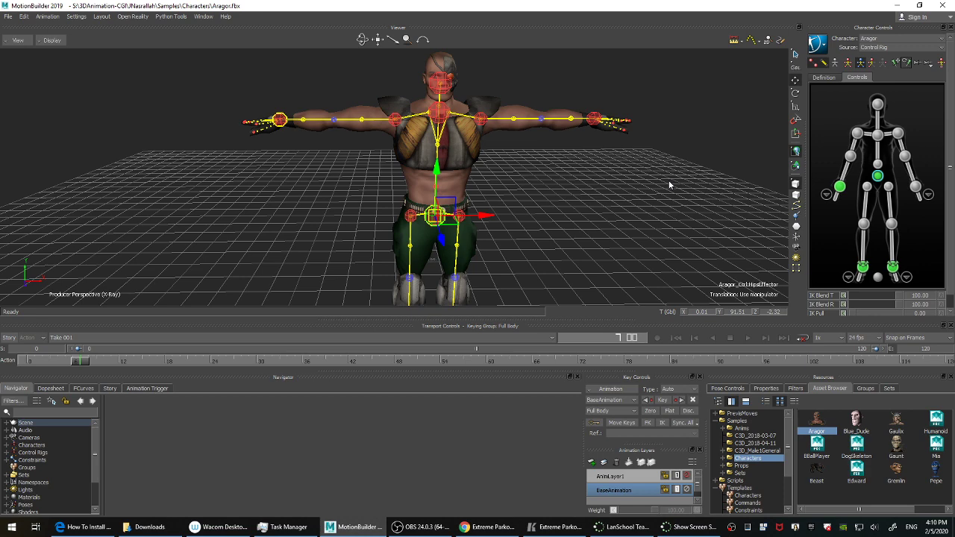
ctrl+drag(711, 147, 695, 170)
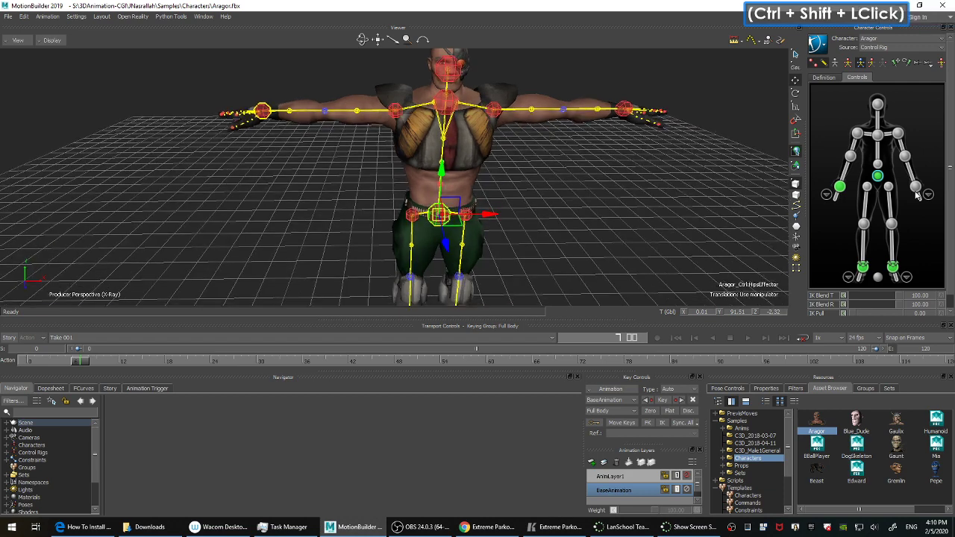
drag(440, 214, 440, 188)
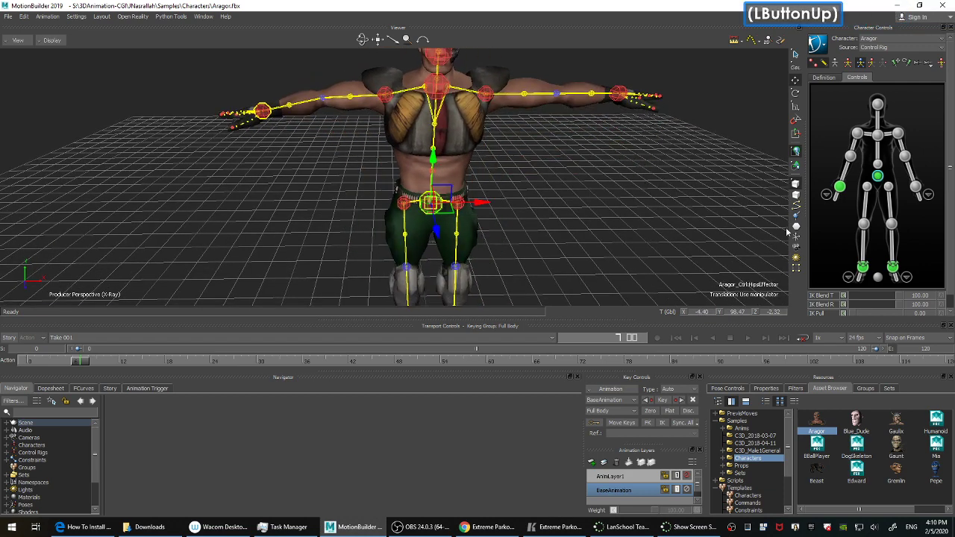
Try moving the hips again with the right wrist pinned, and undo that move.
click(838, 188)
ctrl+drag(515, 168, 544, 185)
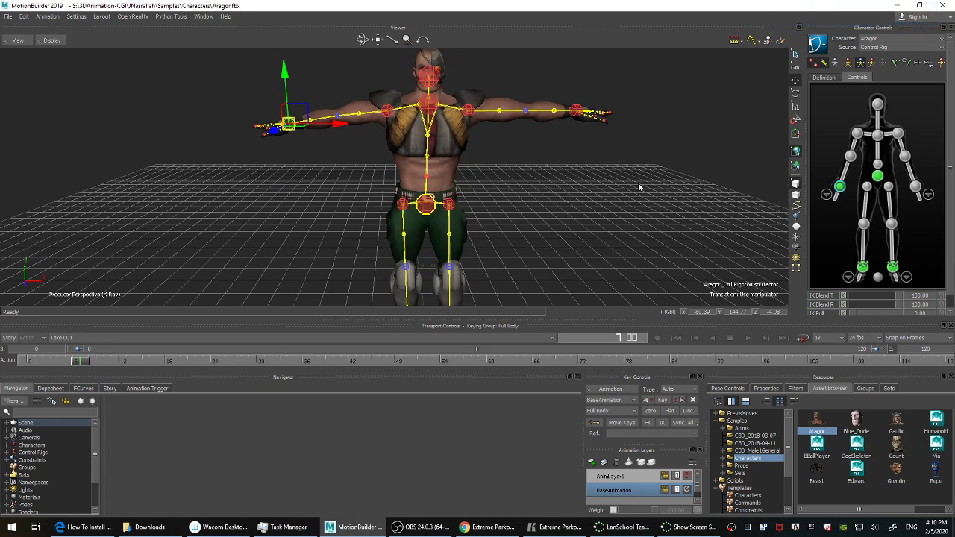
click(879, 177)
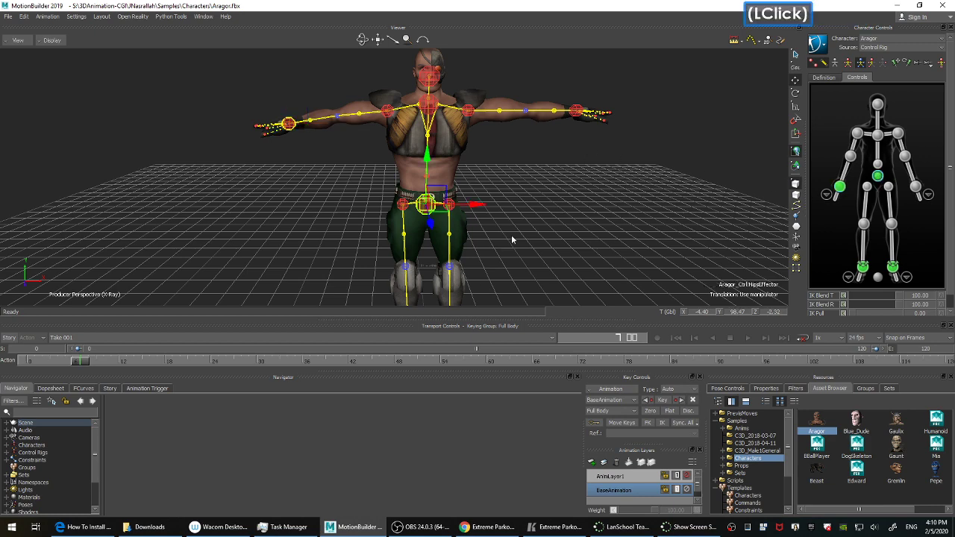
mouse_move(448, 200)
mouse_down()
mouse_move(446, 236)
mouse_move(432, 234)
mouse_move(441, 214)
mouse_up()
key(ctrl+z)
Select the left shoulder effector for rotation and switch the rig to Body Part mode.
ctrl+drag(590, 207, 572, 215)
ctrl+shift+drag(572, 215, 608, 216)
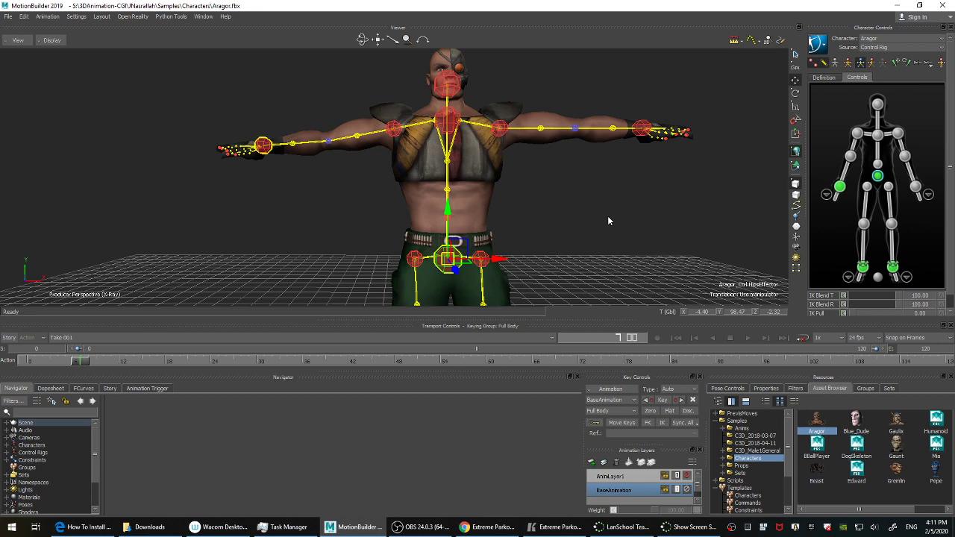
click(503, 131)
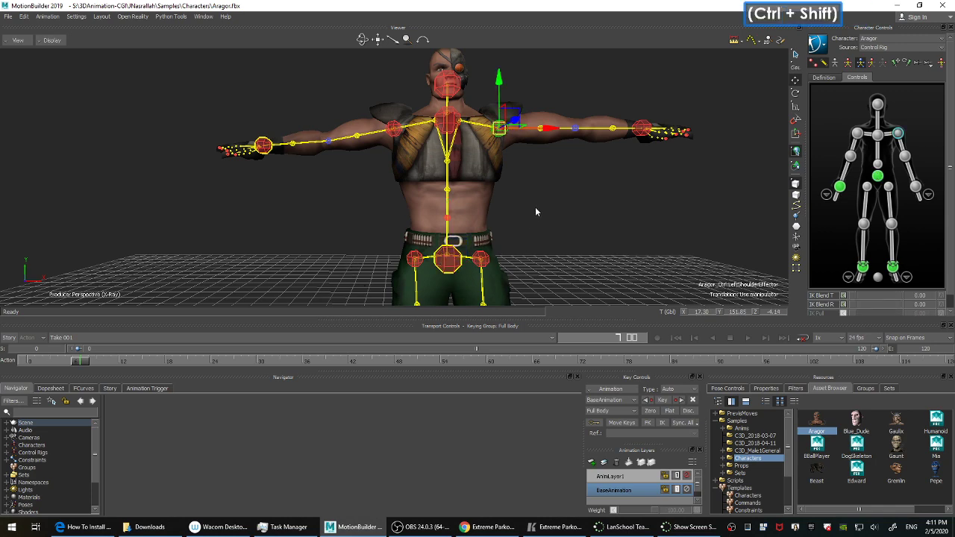
ctrl+shift+drag(535, 208, 607, 207)
key(r)
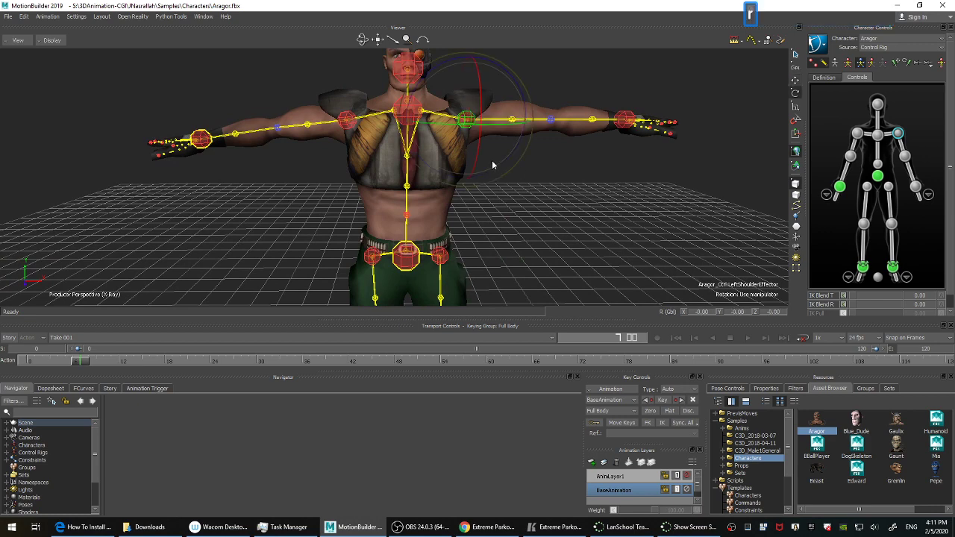
click(873, 64)
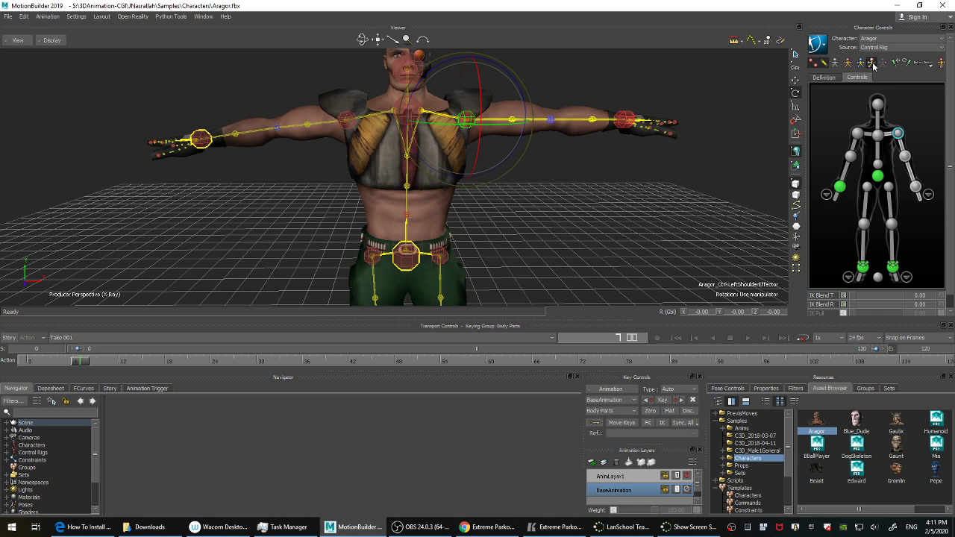
shift+drag(554, 146, 571, 201)
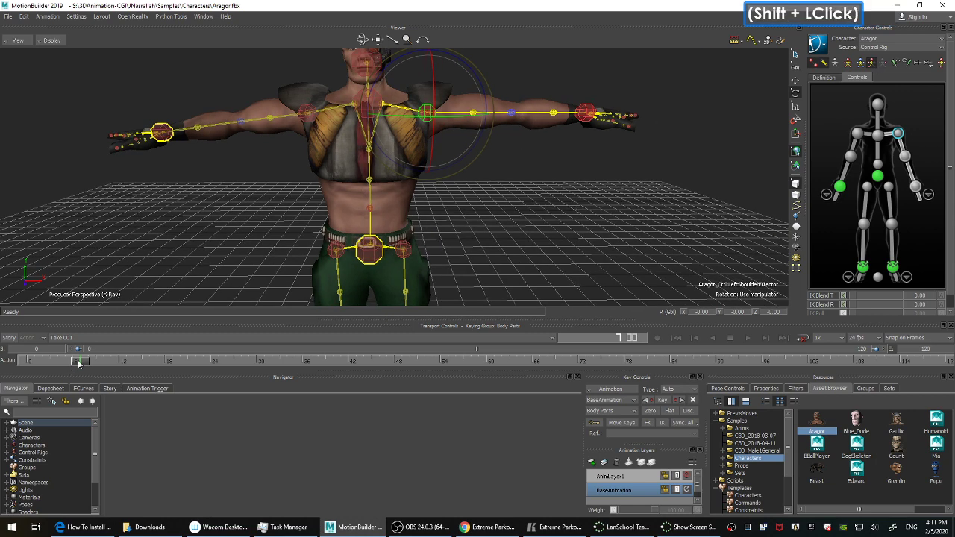
Key the left arm at frame 0, and key it lowered at frame 12 with the shoulder rotated to about Z -65.76.
drag(79, 364, 27, 361)
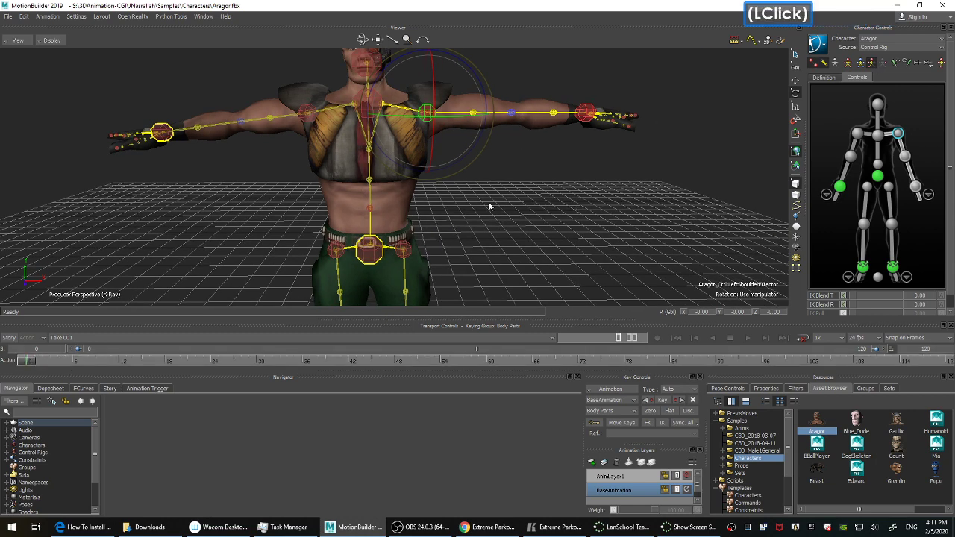
key(k)
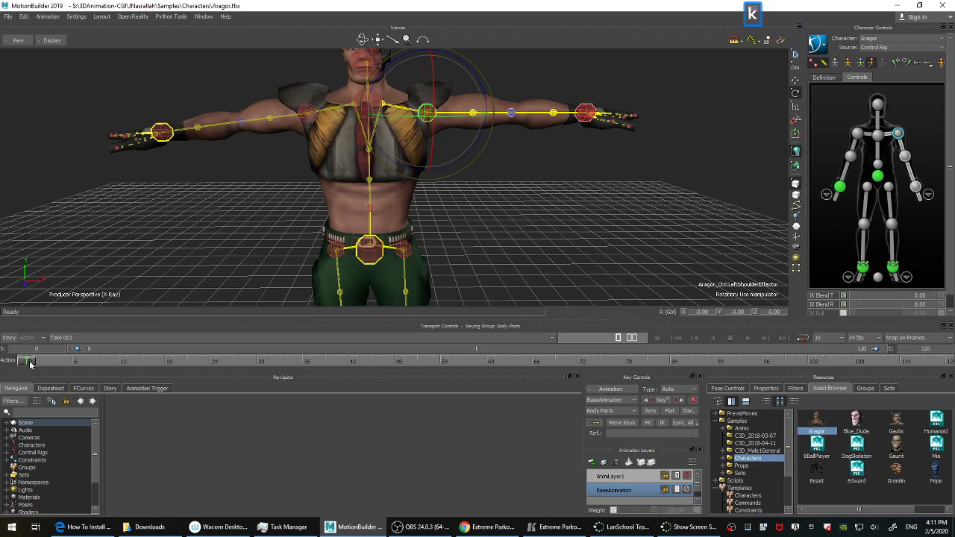
drag(30, 363, 119, 364)
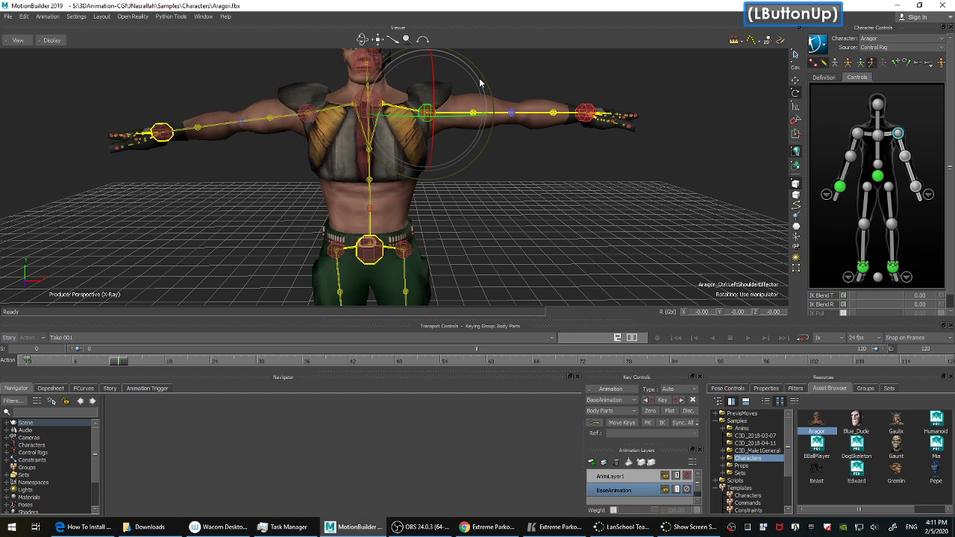
drag(481, 82, 485, 118)
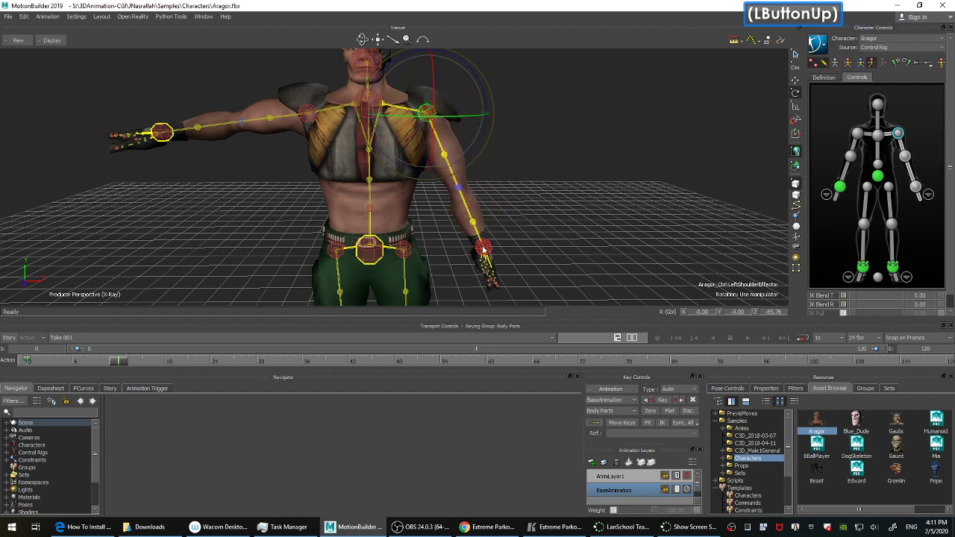
key(k)
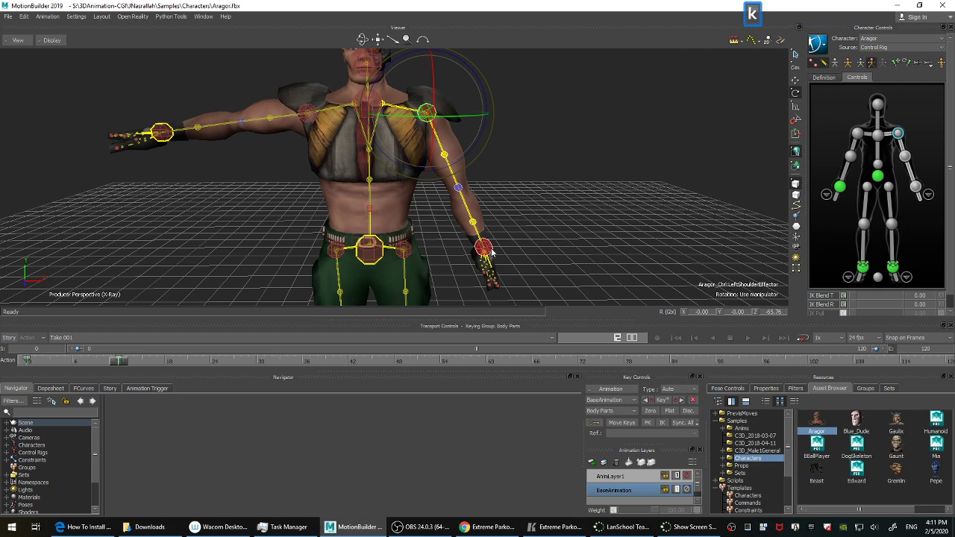
Key the right arm's raised pose at frame 0 using the right shoulder effector.
click(311, 110)
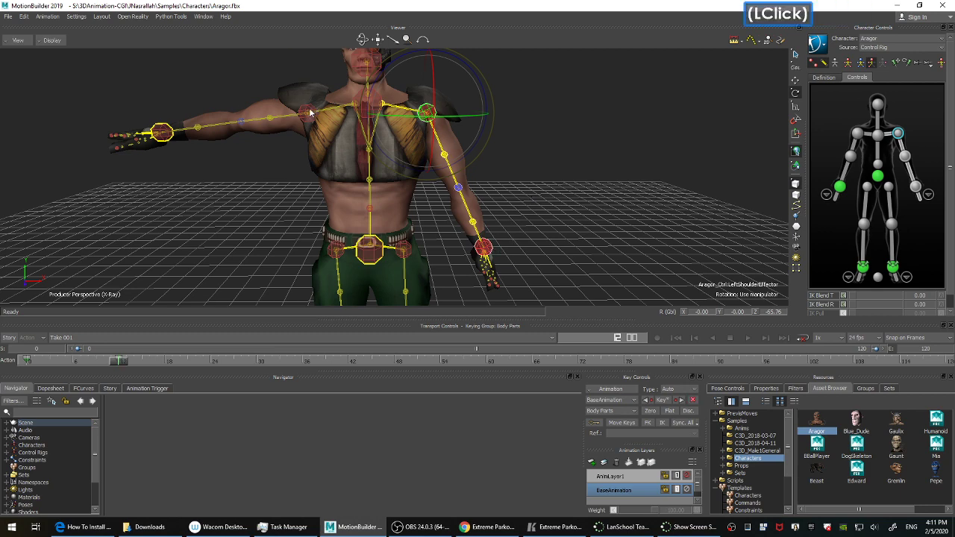
shift+drag(624, 170, 650, 180)
key(ctrl+Home)
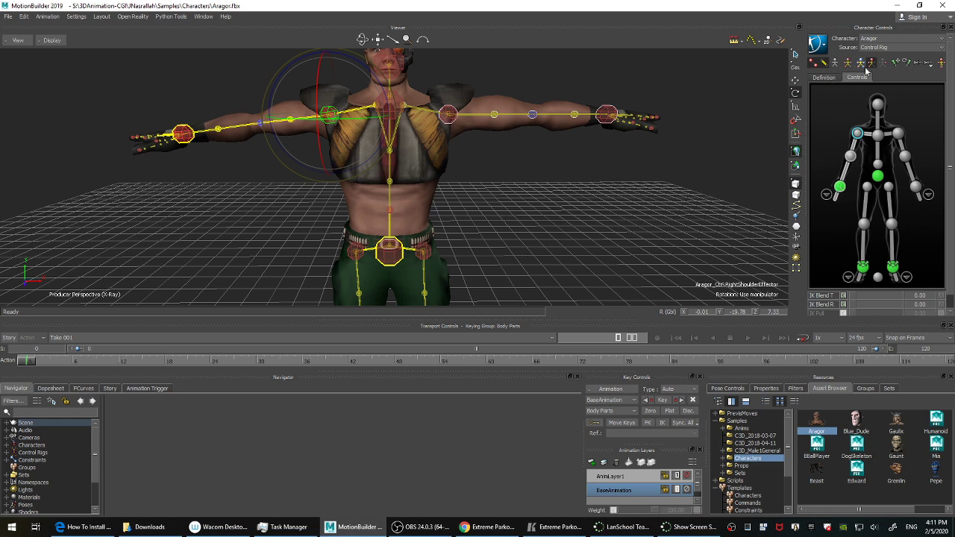
key(shift)
shift+drag(521, 209, 471, 162)
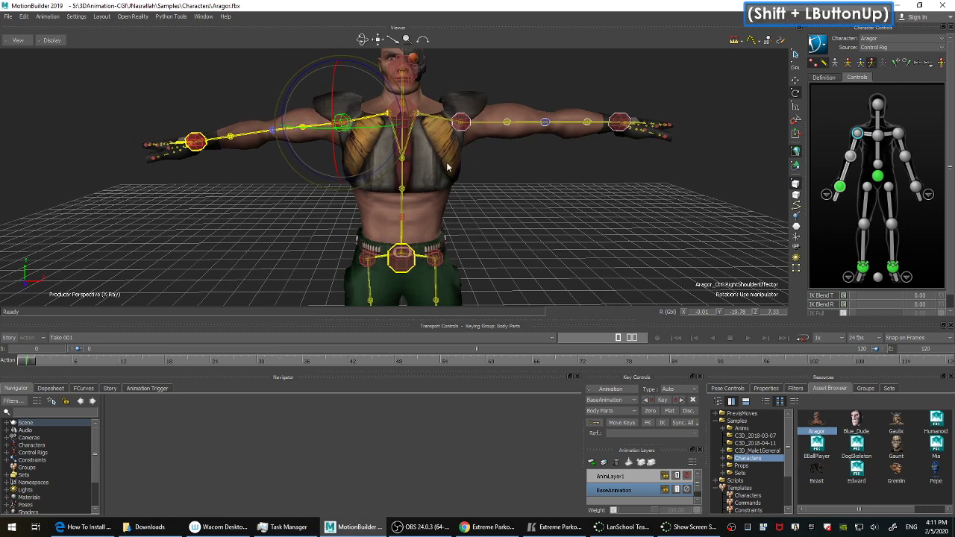
key(k)
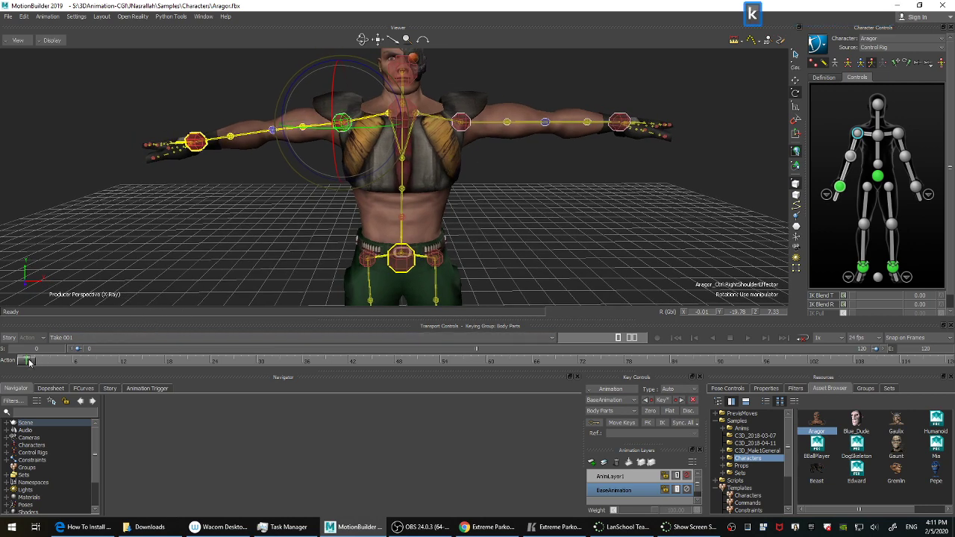
At frame 12, rotate the right shoulder around Z to lower the arm beside the body, and key it.
drag(67, 360, 121, 359)
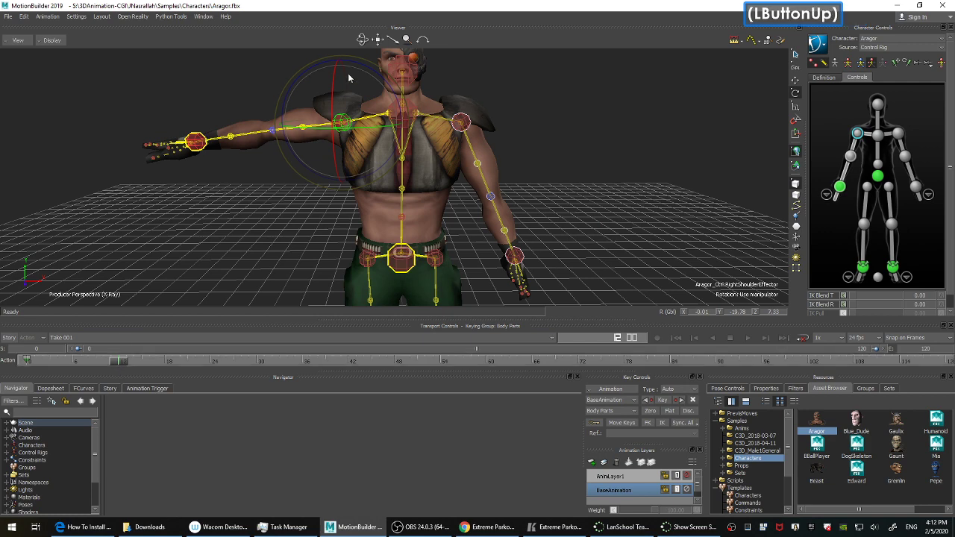
drag(324, 61, 289, 101)
key(k)
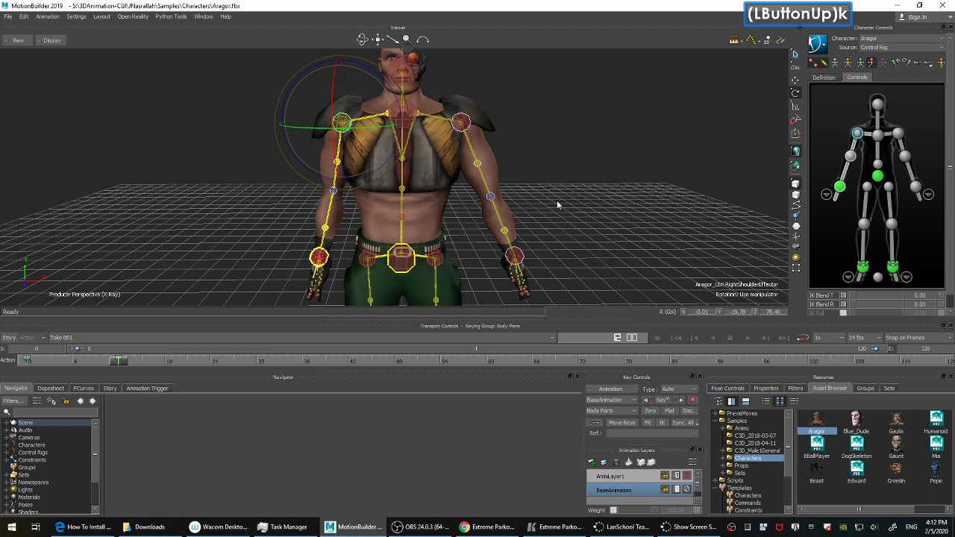
Turn on the motion trajectory display and show the right wrist's path.
shift+drag(553, 217, 561, 196)
click(527, 237)
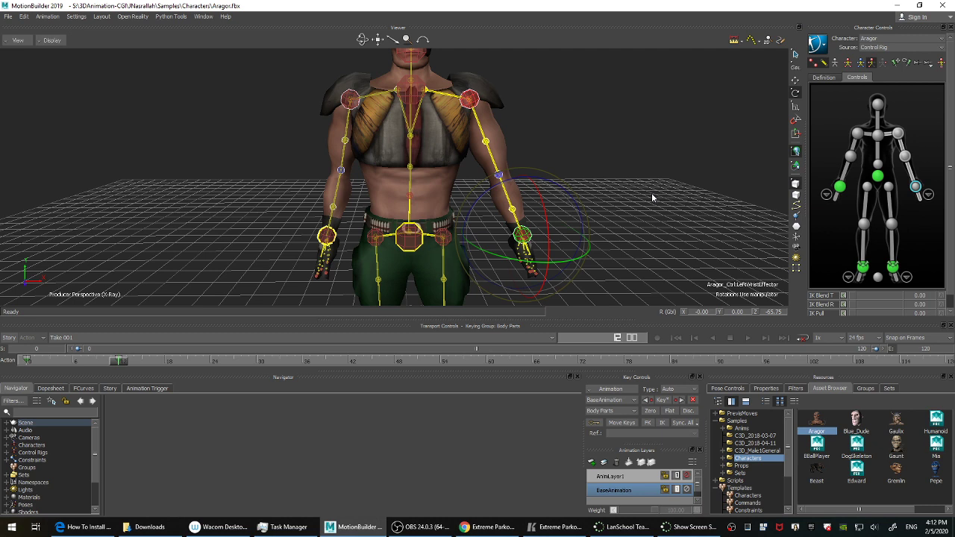
click(750, 40)
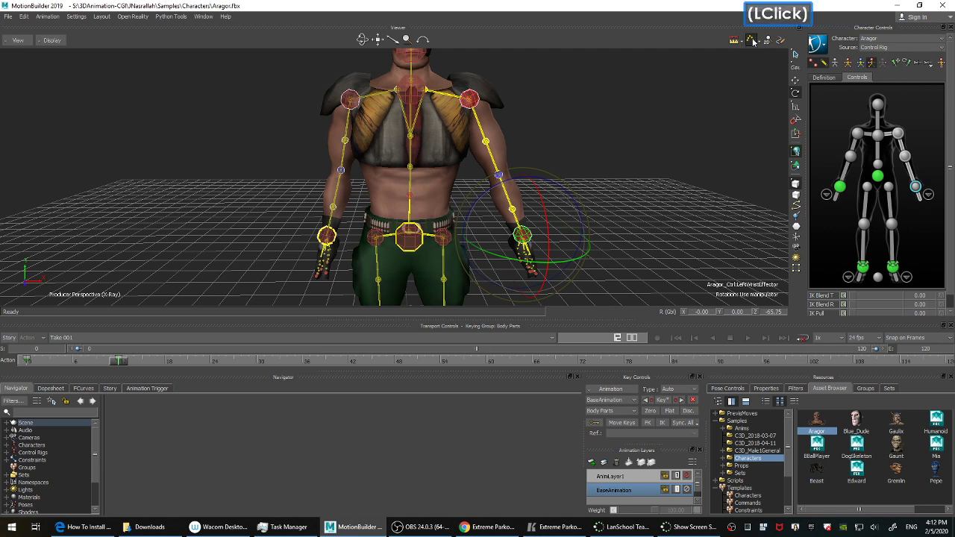
click(329, 236)
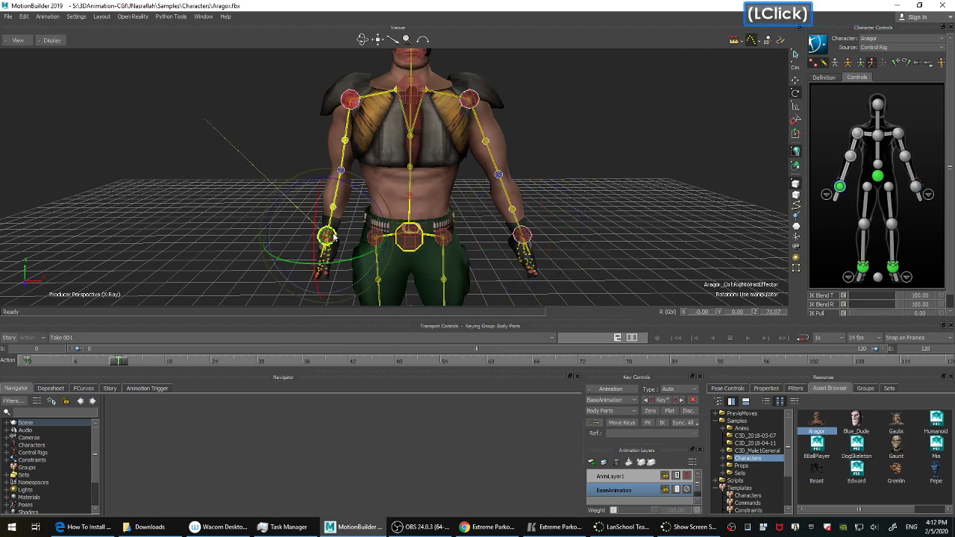
Set the trajectory display on the left wrist effector with Set on Selection.
click(527, 236)
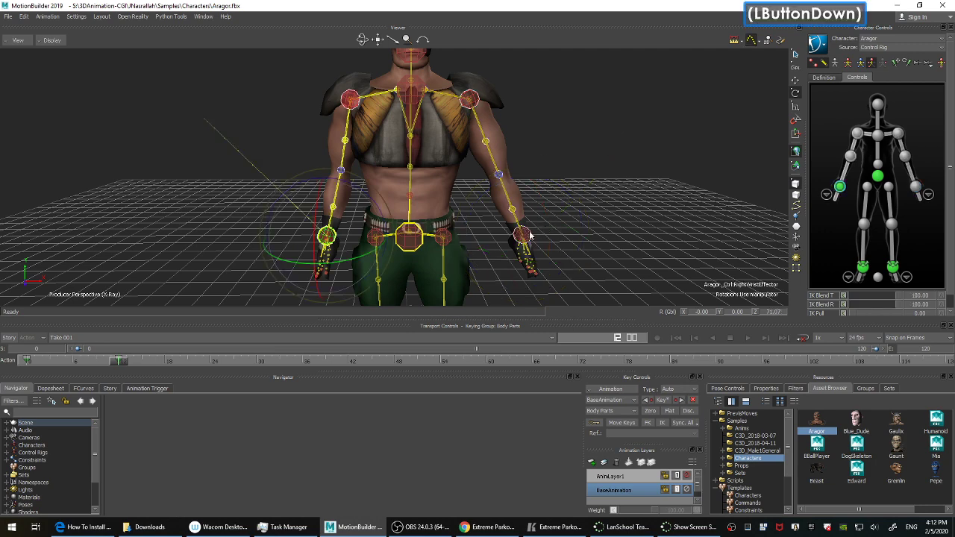
click(761, 40)
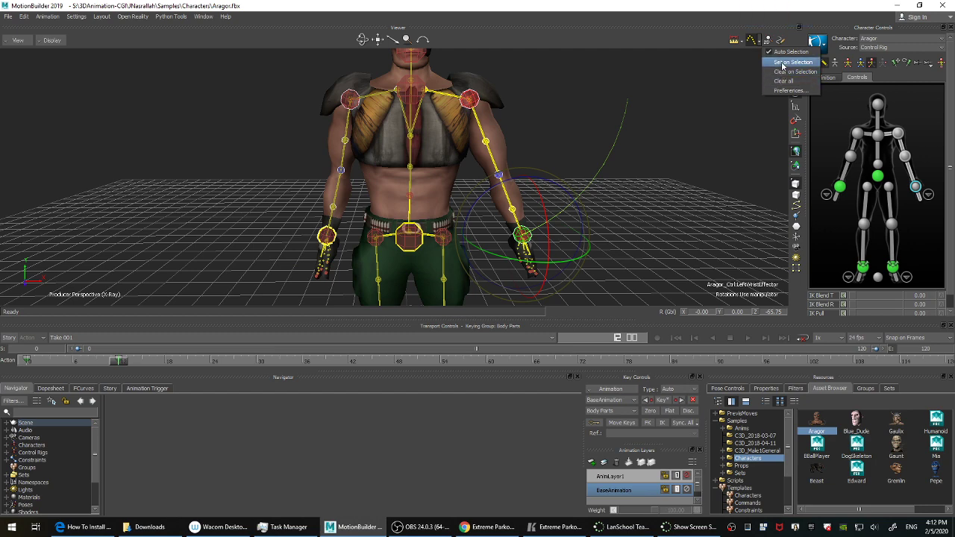
click(782, 62)
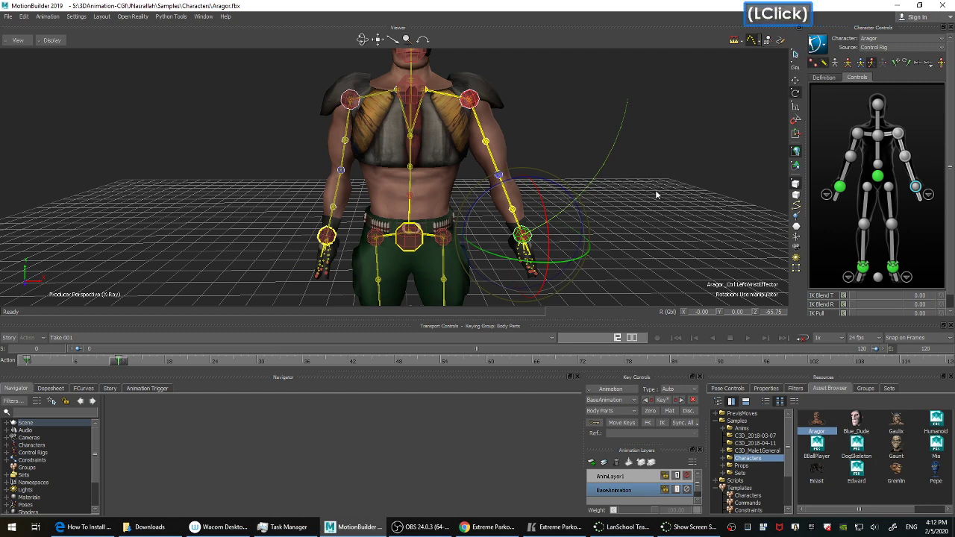
Compare the motion trajectory display by selecting the right wrist and left ankle effectors in turn.
click(457, 261)
click(328, 237)
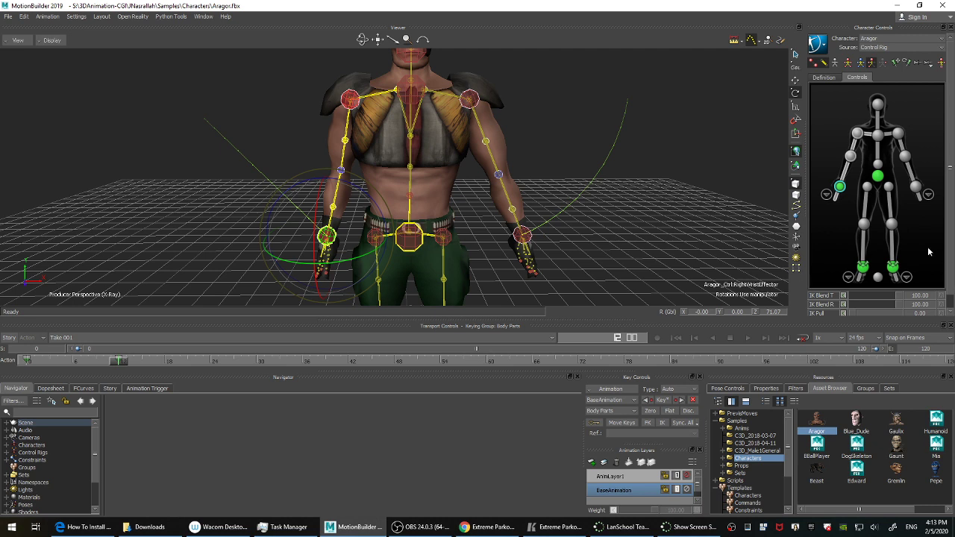
click(893, 266)
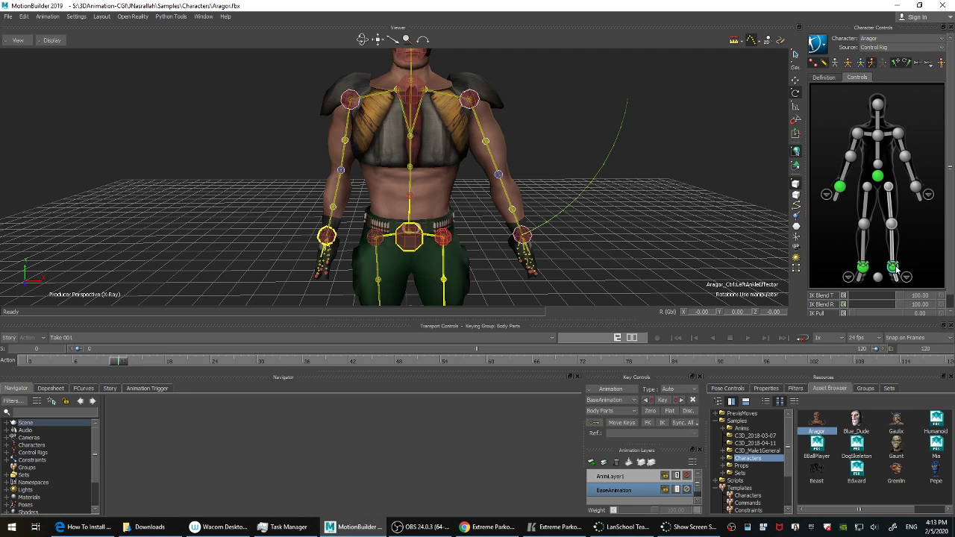
Delete the right arm's keys at frames 0 and 12 through the right wrist effector.
click(335, 238)
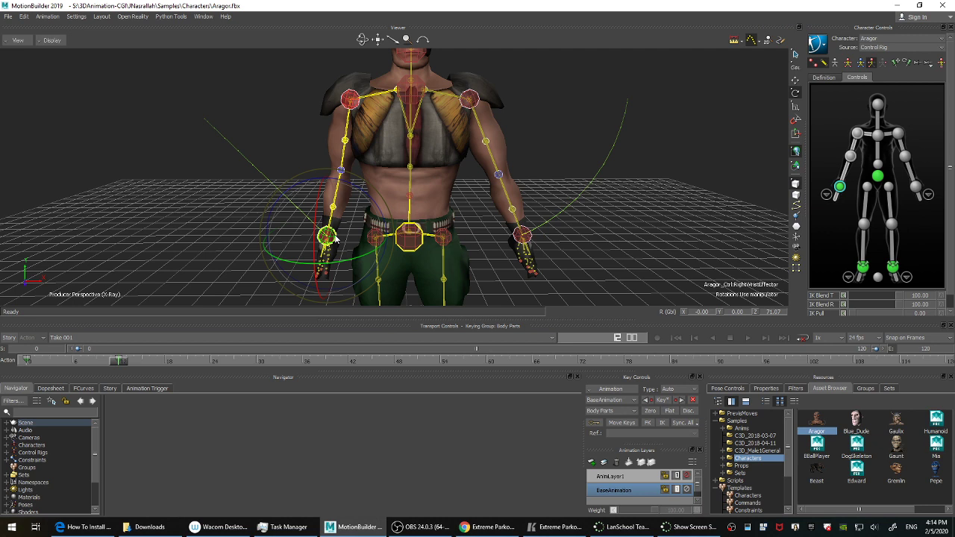
drag(121, 366, 20, 366)
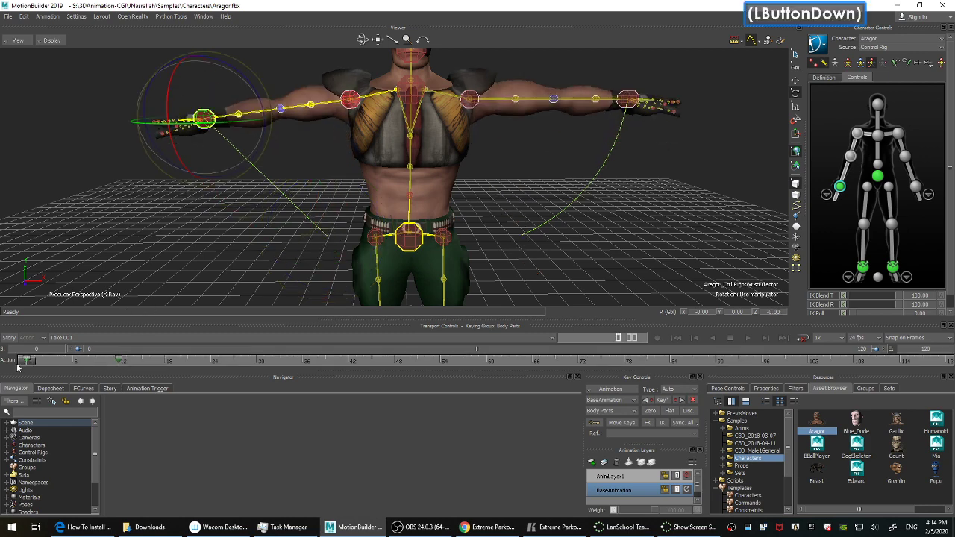
shift+drag(124, 361, 11, 361)
key(Delete)
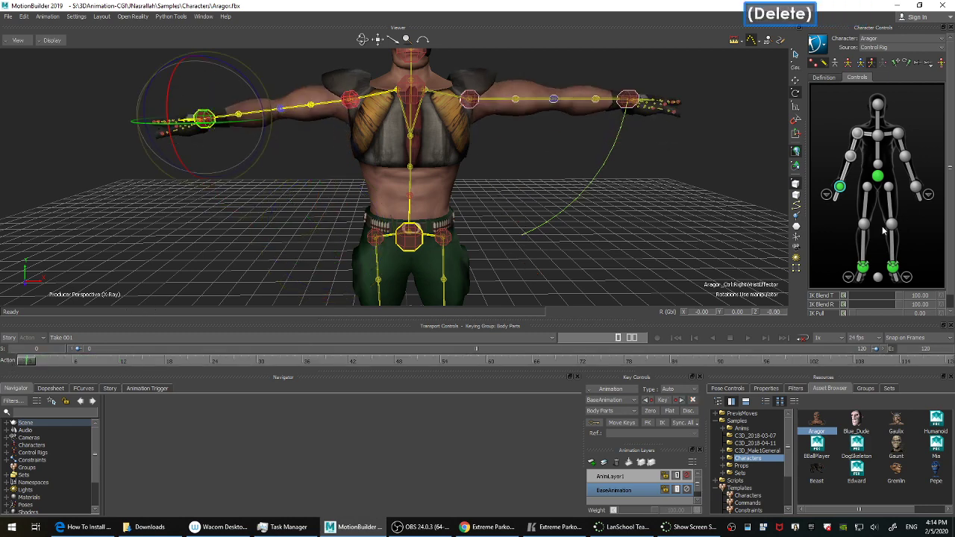
Set the right wrist effector's IK Blend T and IK Blend R to 0, and check the hips and ankle effectors.
drag(893, 299, 836, 300)
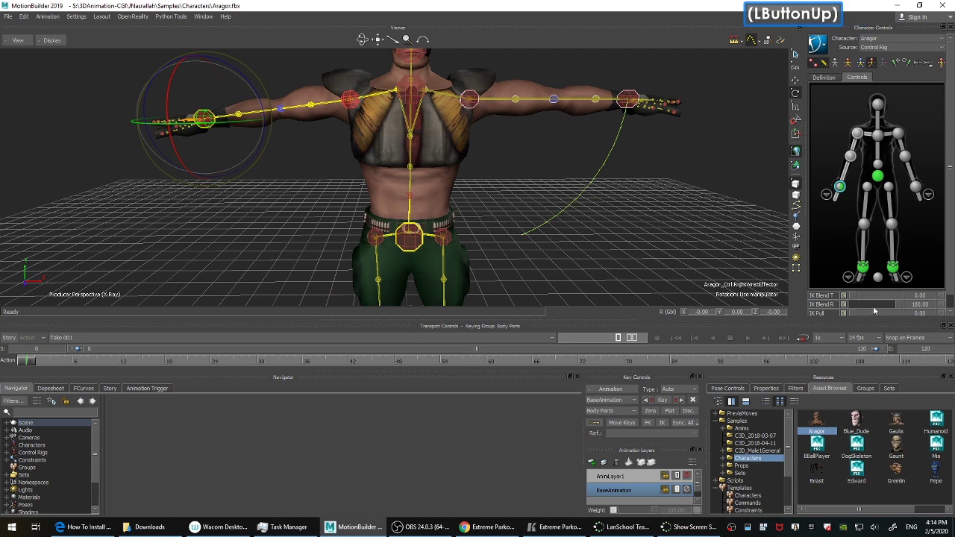
click(877, 176)
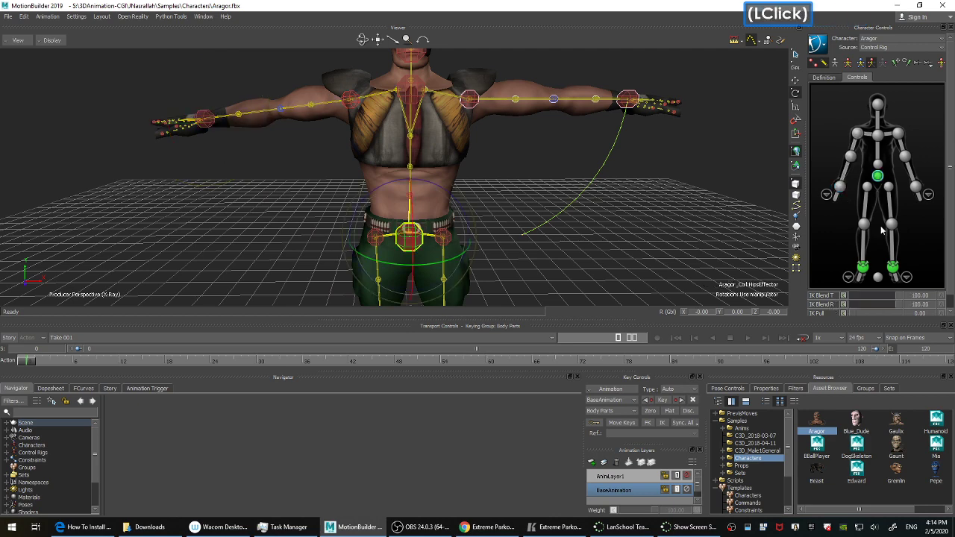
click(863, 267)
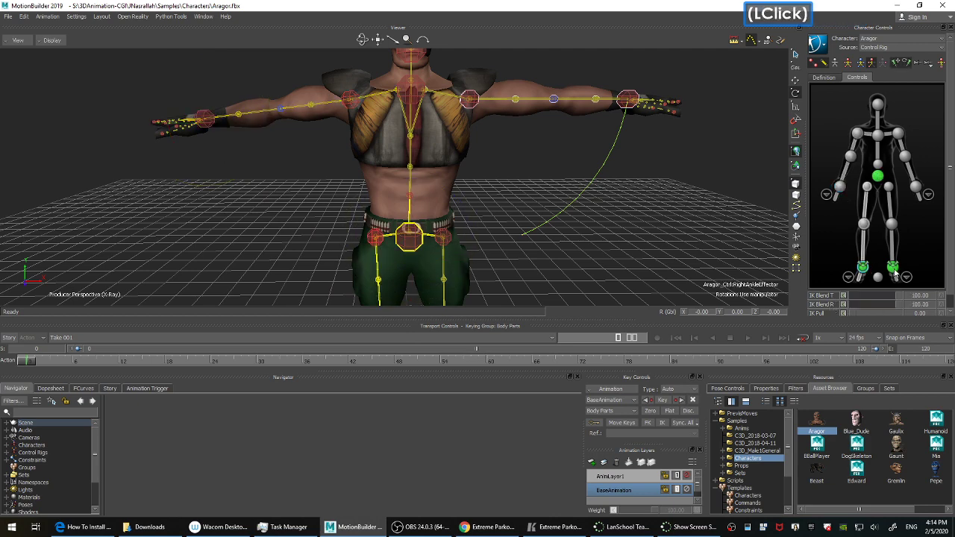
Clear all motion trajectories from the viewer.
click(757, 42)
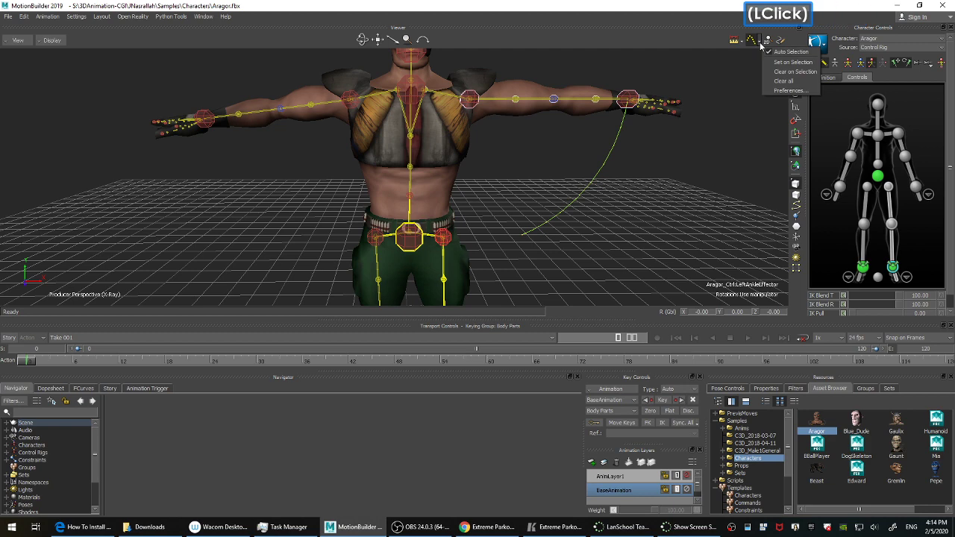
click(783, 82)
scroll(679, 187, down, 3)
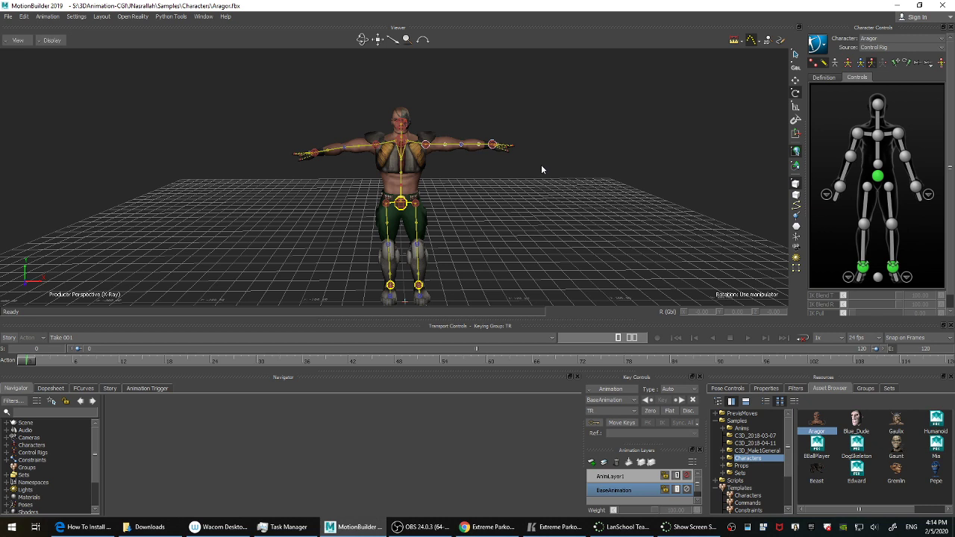
Lower the hips effector's IK Blend T and IK Blend R to 0, restore both to 100, and select both properties together.
click(878, 177)
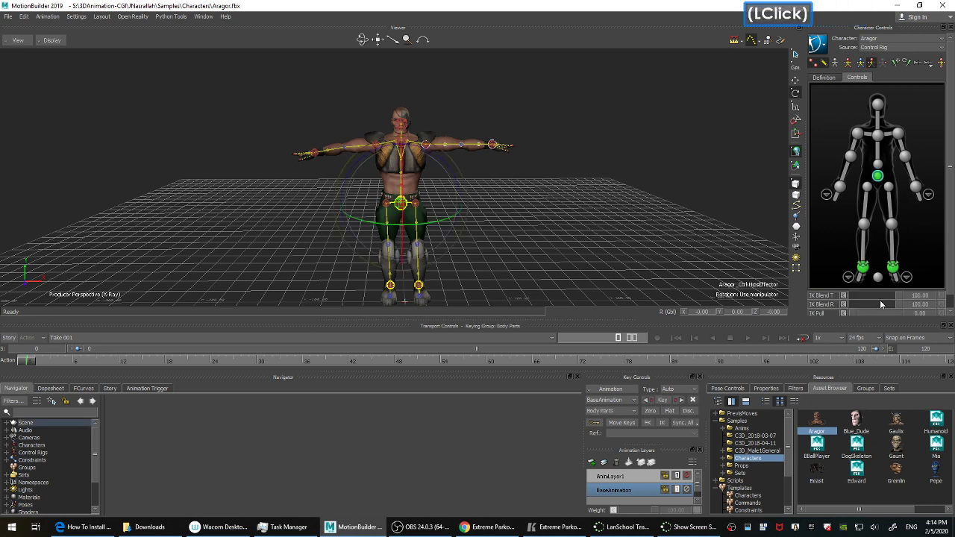
drag(893, 297, 840, 305)
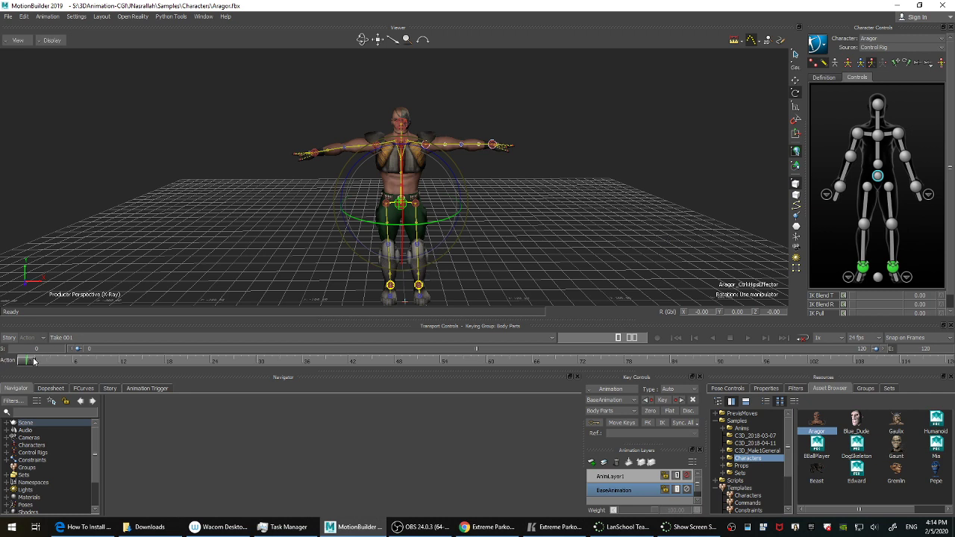
drag(893, 297, 910, 305)
click(830, 297)
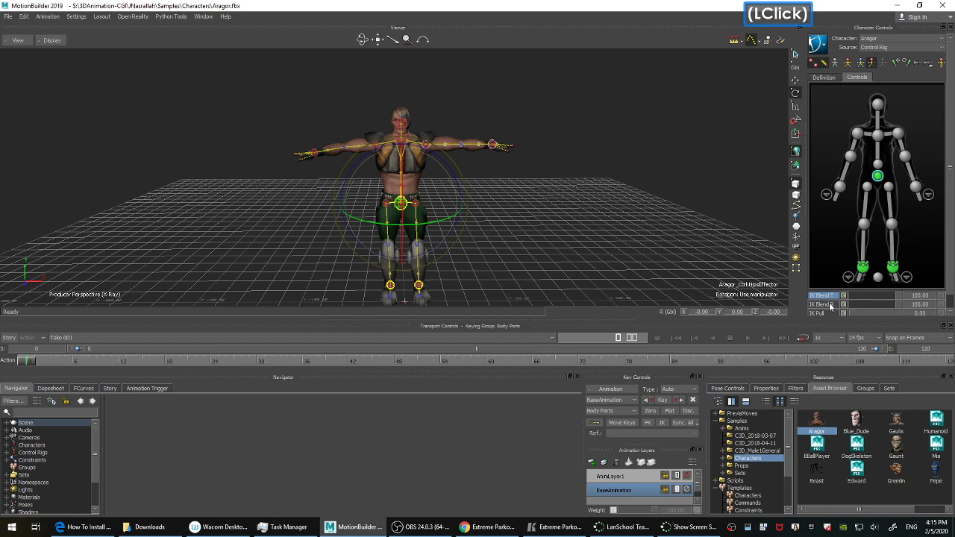
ctrl+click(831, 305)
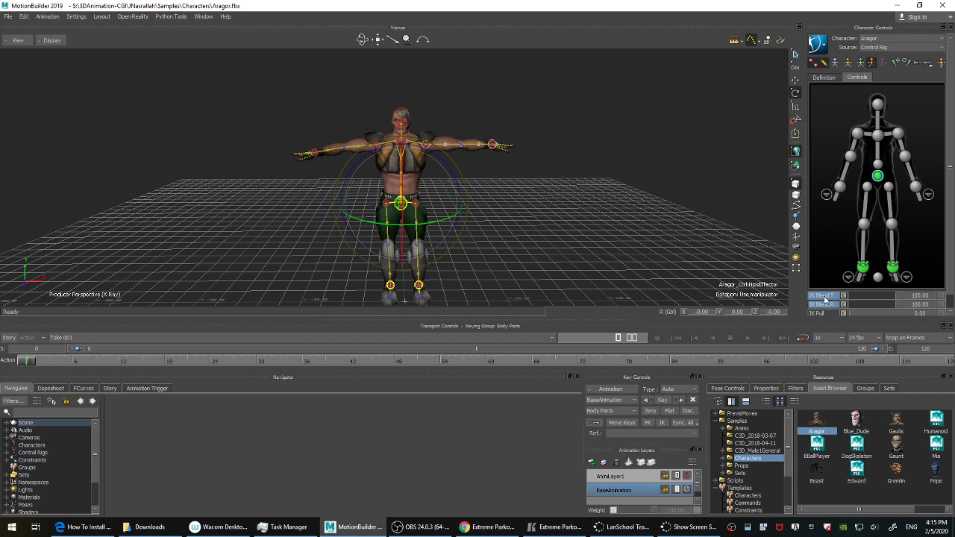
Switch to the Extreme Parkour and Freerunning reference video and step it back to frame 321.
ctrl+click(627, 139)
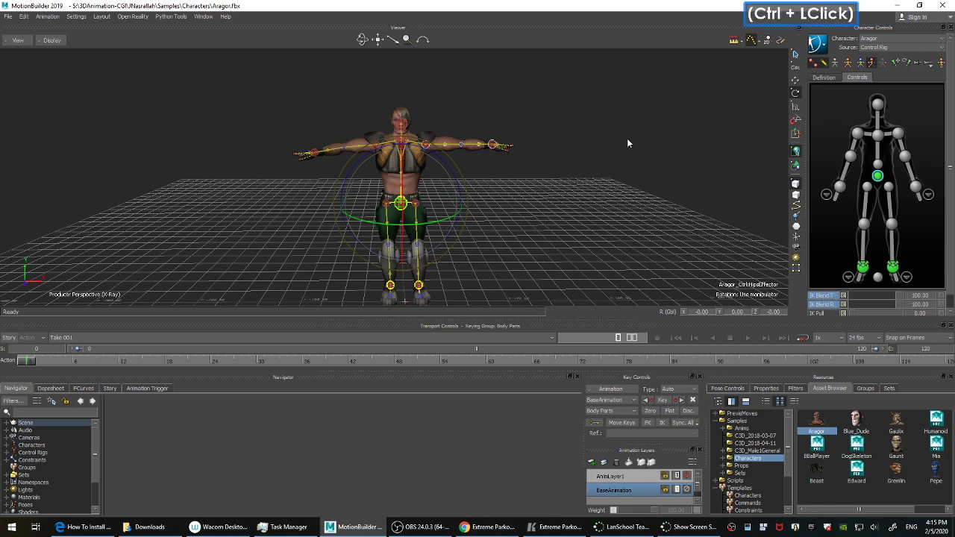
ctrl+drag(627, 138, 628, 153)
ctrl+shift+drag(629, 154, 622, 176)
mouse_move(622, 176)
shift+mouse_down()
mouse_move(607, 148)
mouse_move(608, 172)
shift+mouse_up()
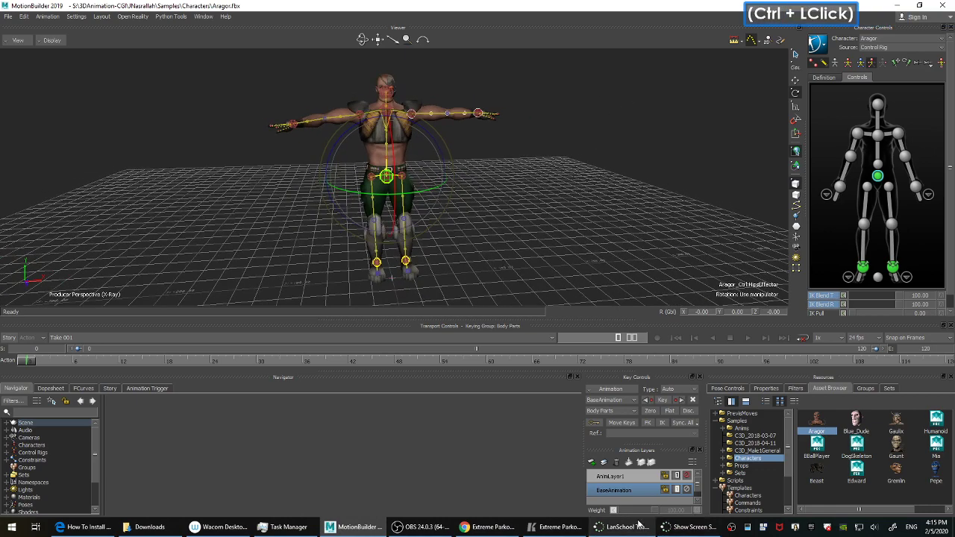
click(556, 527)
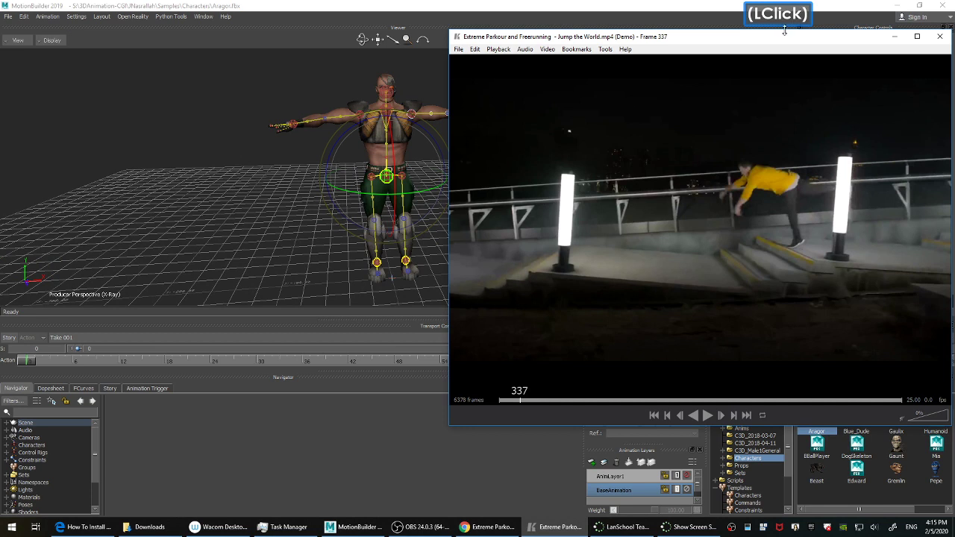
key(Left)
key(Left)
key(Left)
key(Left)
key(Left)
key(Left)
key(Left)
key(Left)
key(Left)
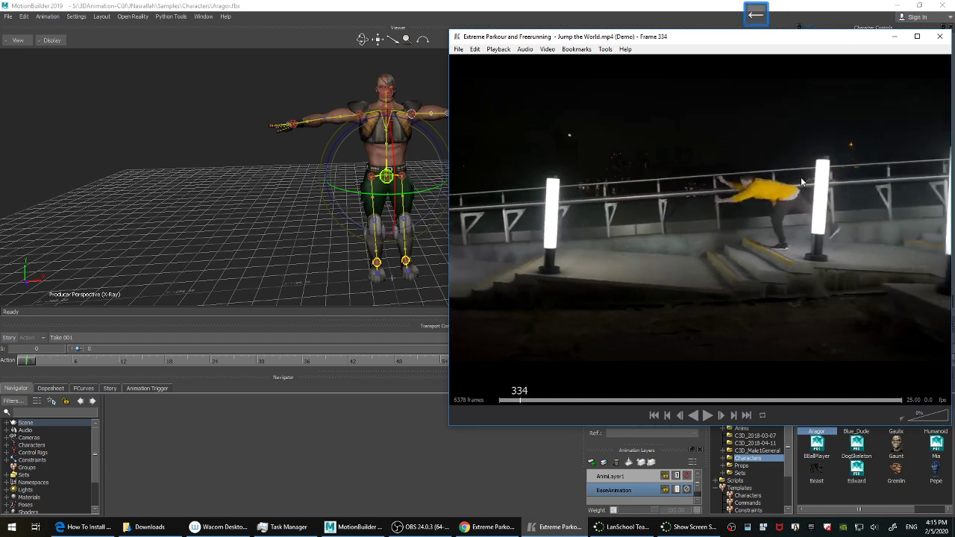
key(Left)
key(Left)
key(Left)
key(Left)
key(Left)
key(Left)
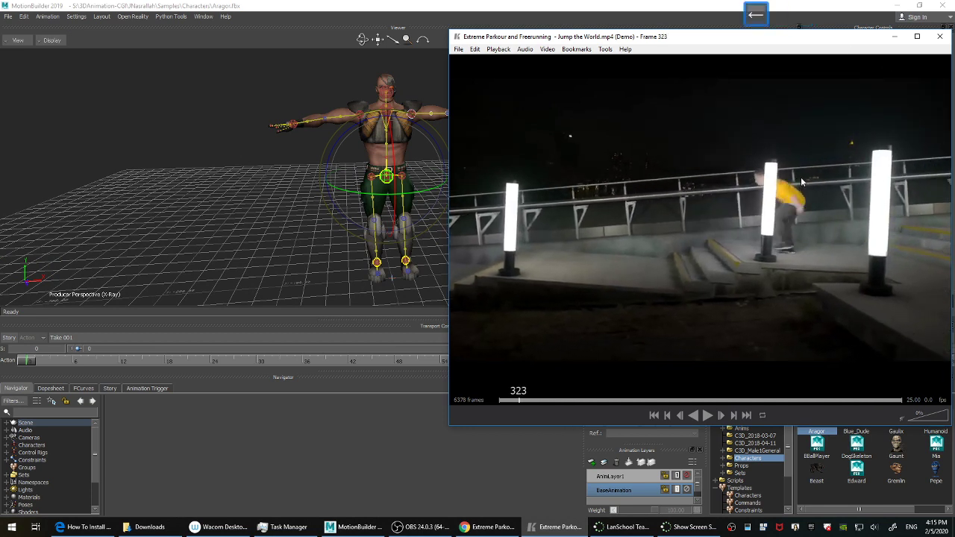
key(Right)
key(Left)
key(Left)
key(Left)
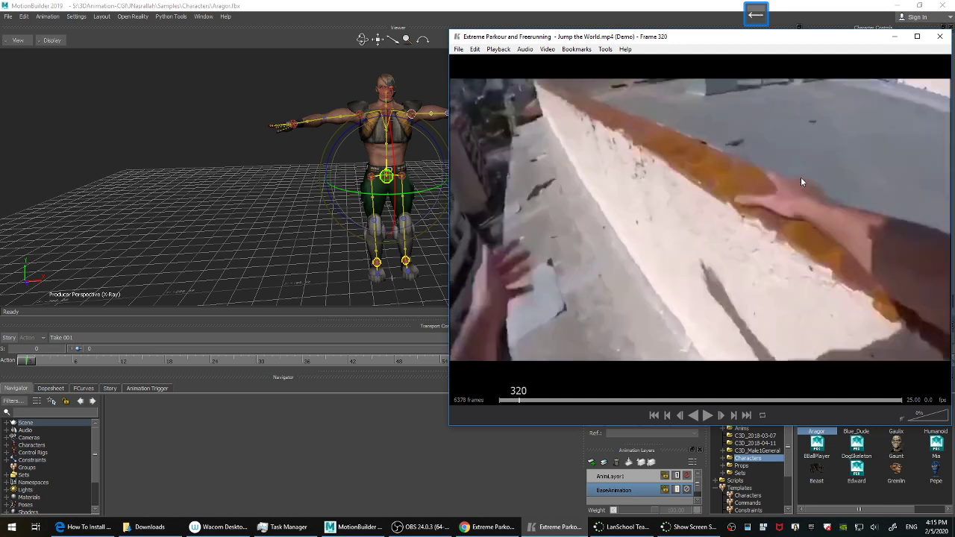
key(Right)
key(Right)
key(Left)
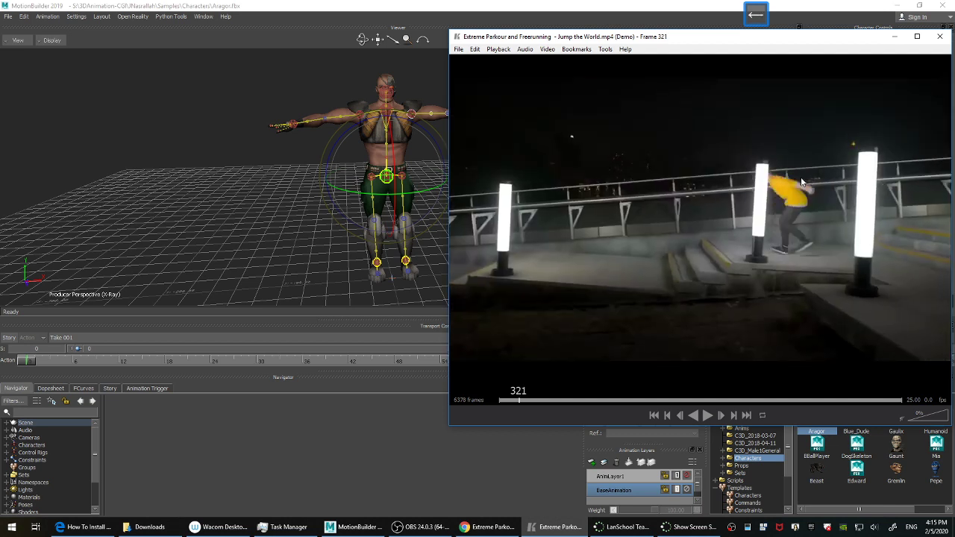
Minimize the reference video and set Aragor's keying mode to Full Body.
click(218, 143)
shift+drag(328, 184, 397, 229)
click(895, 37)
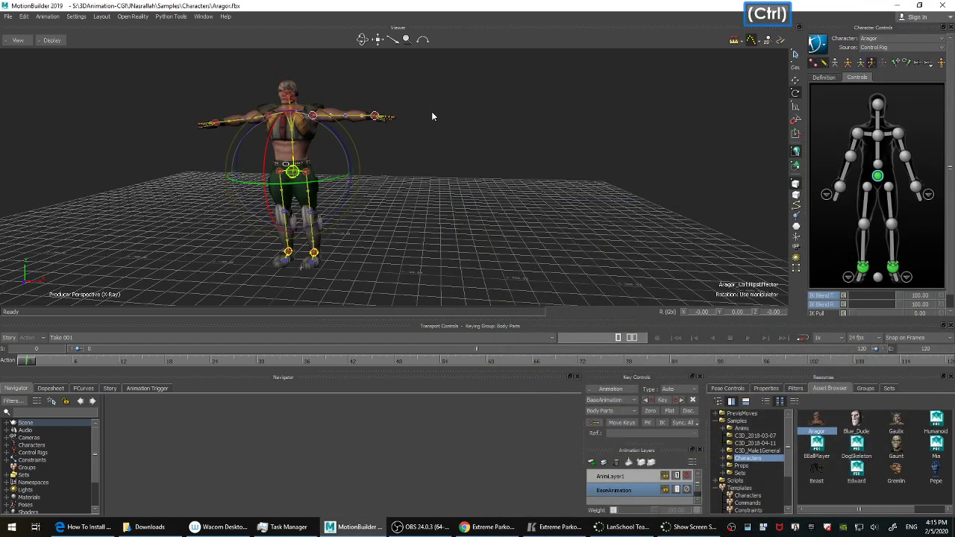
ctrl+drag(433, 116, 452, 179)
ctrl+shift+drag(452, 179, 476, 198)
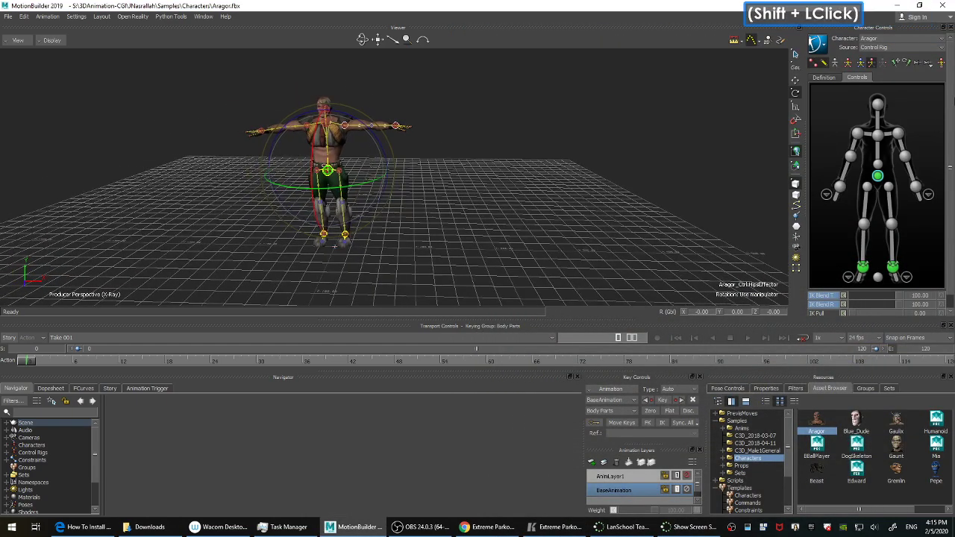
click(861, 65)
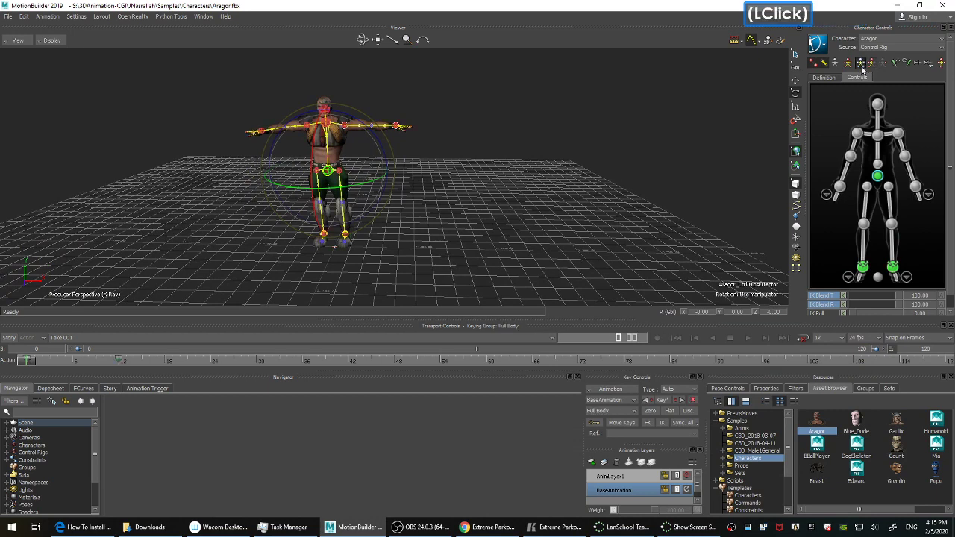
From a side view, move the hips effector down along Y to about 91.17 so the knees bend.
shift+drag(421, 255, 591, 174)
ctrl+click(518, 202)
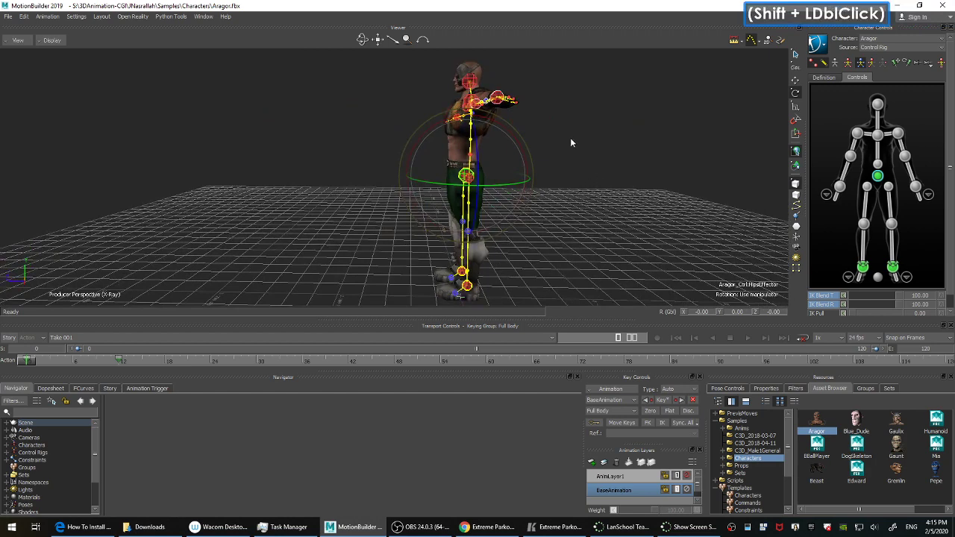
key(F5)
key(F6)
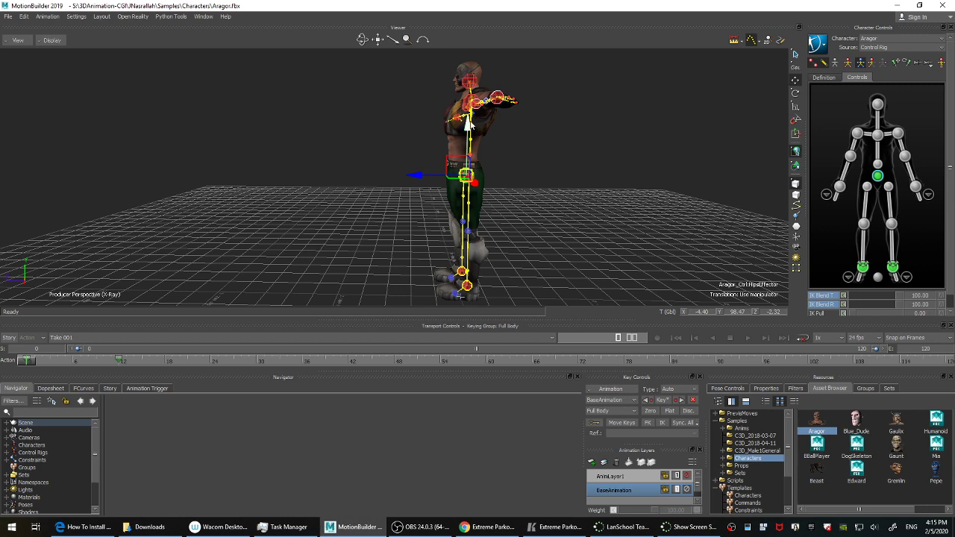
drag(470, 126, 466, 133)
mouse_move(539, 191)
shift+mouse_down()
mouse_move(536, 171)
mouse_move(533, 203)
shift+mouse_up()
ctrl+drag(533, 203, 535, 195)
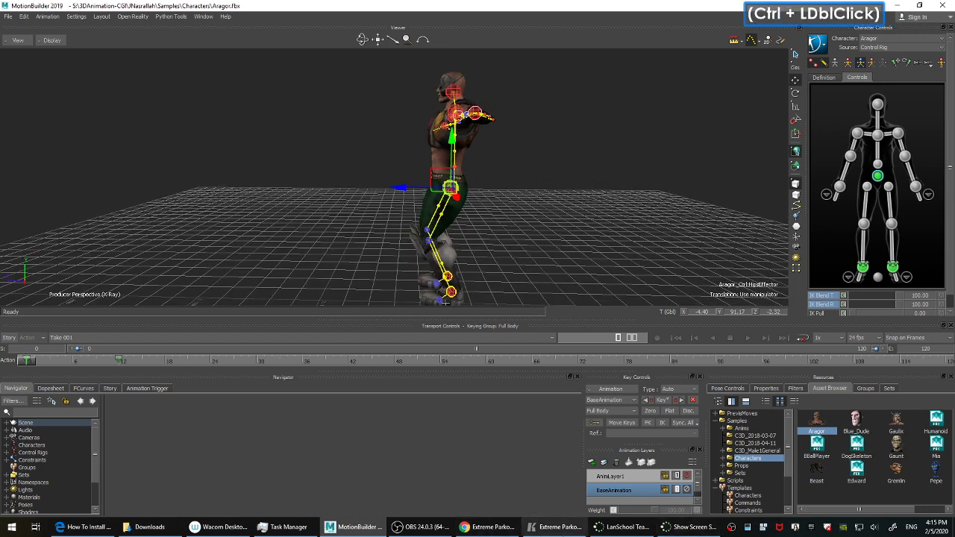
Check the runner's pose at frame 321 of the reference video, and minimize the video again.
click(558, 527)
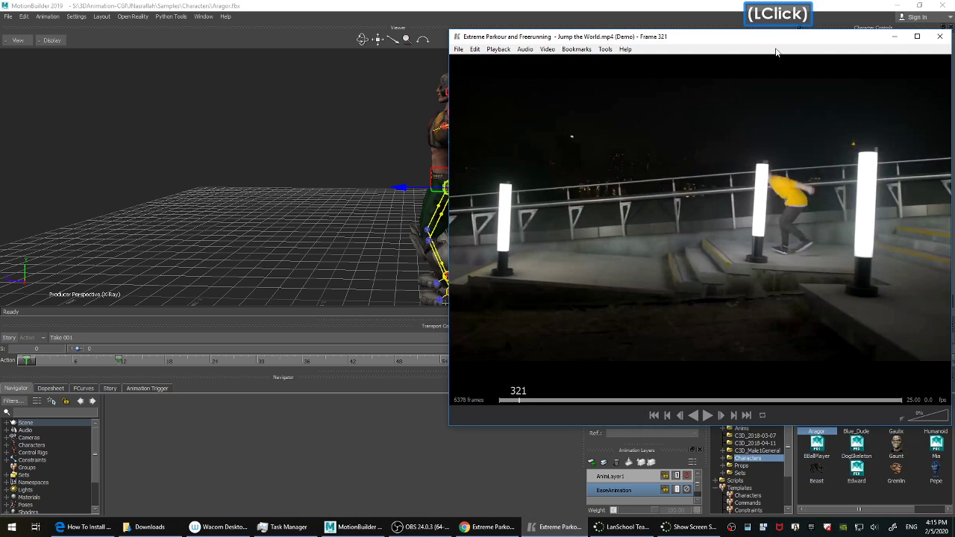
click(330, 148)
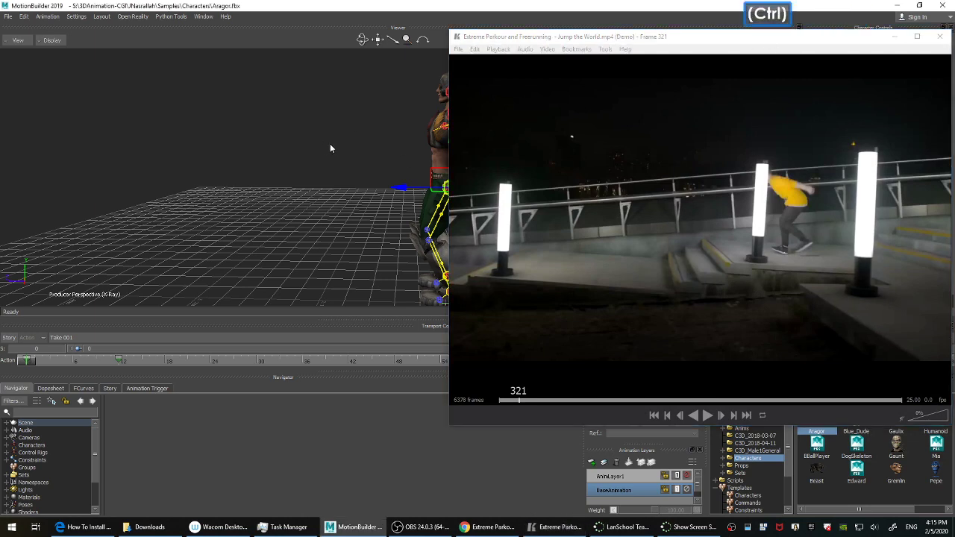
click(894, 36)
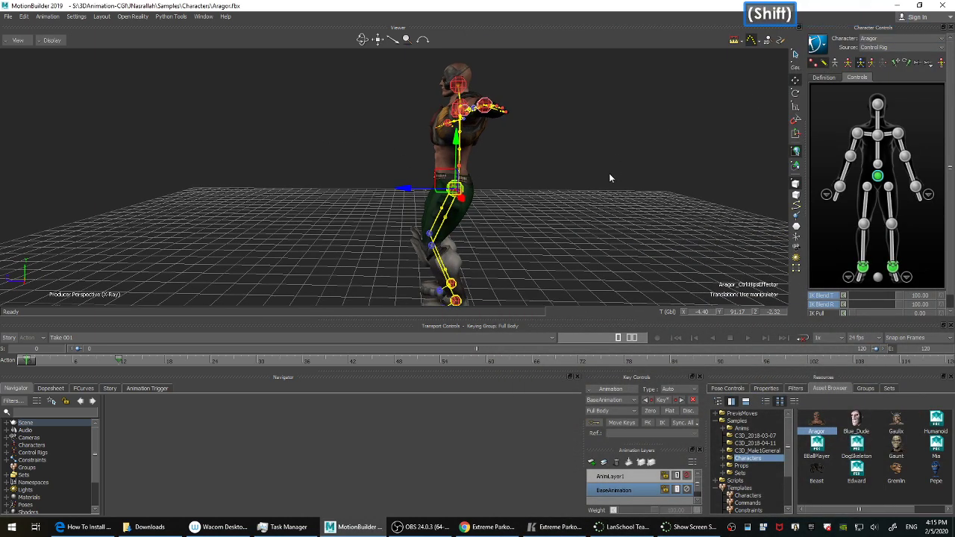
Rotate the hips effector about 9.69 degrees around its local Z axis to tilt the torso forward.
mouse_move(610, 177)
shift+mouse_down()
mouse_move(614, 161)
mouse_move(606, 169)
shift+mouse_up()
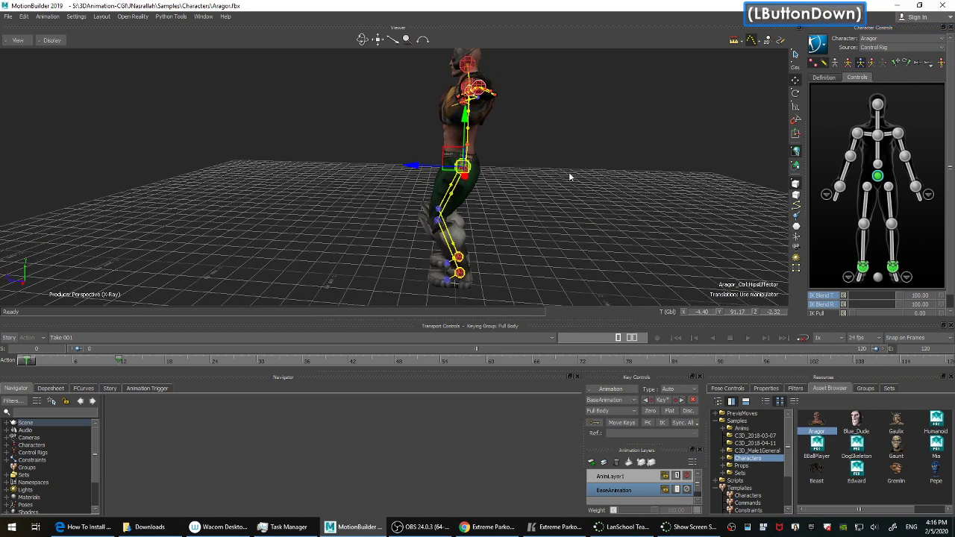
key(F5)
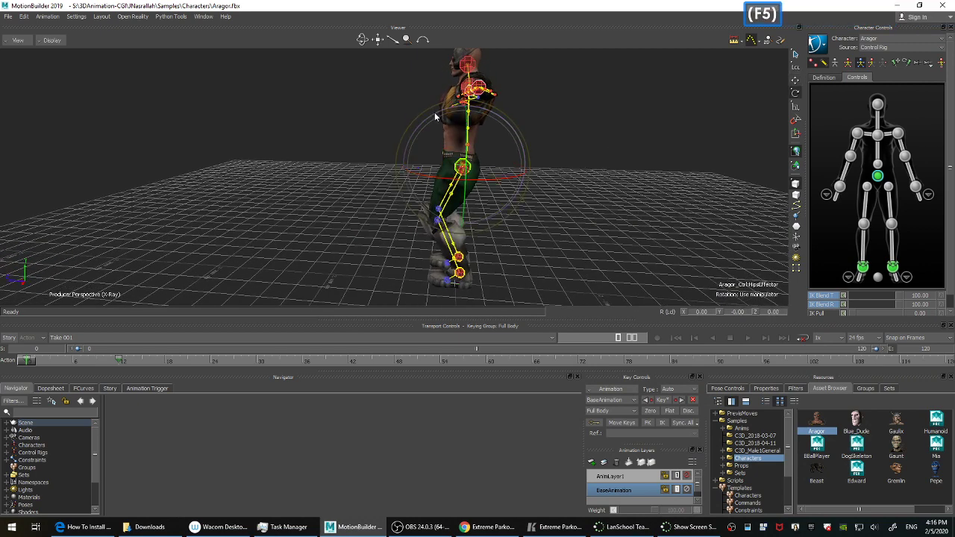
drag(434, 112, 429, 116)
From the front orthographic view, lower the left ankle effector along Y to about 9.15 so the foot meets the ground.
ctrl+shift+drag(599, 154, 590, 171)
ctrl+drag(590, 172, 590, 191)
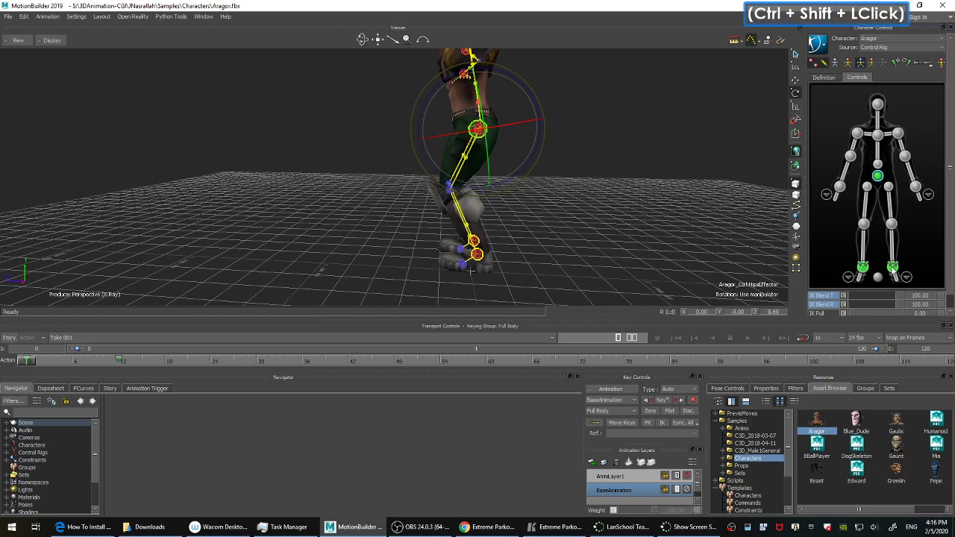
ctrl+click(894, 270)
ctrl+shift+drag(548, 231, 577, 207)
key(t)
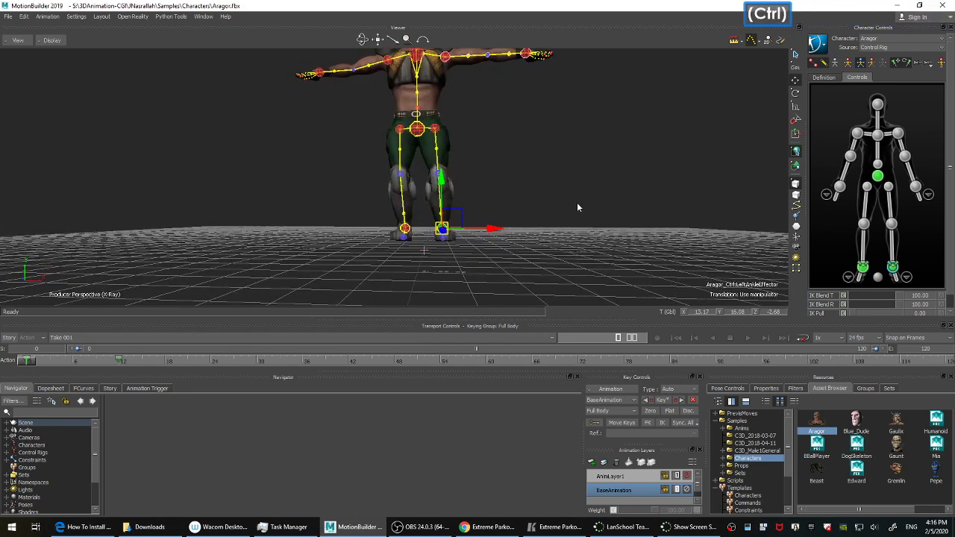
click(17, 40)
mouse_move(51, 72)
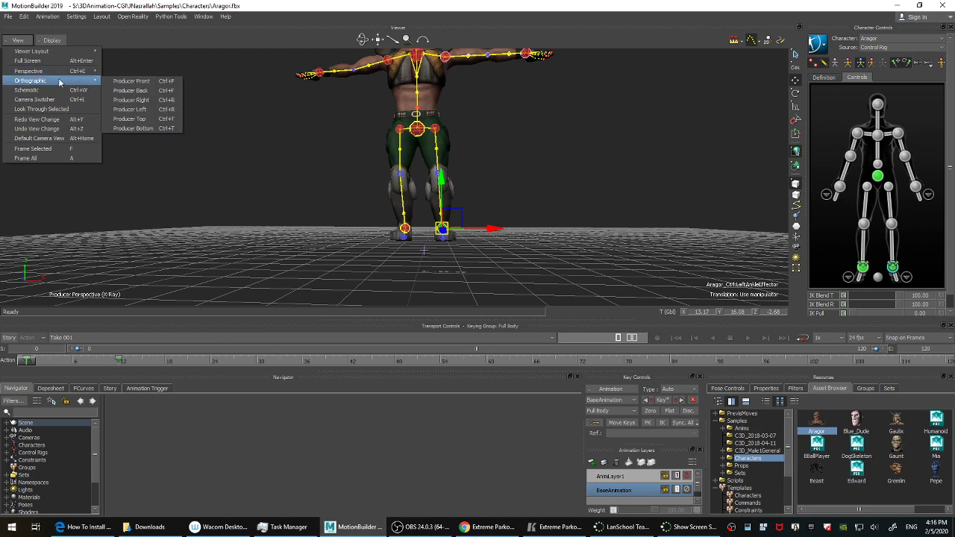
click(131, 81)
shift+drag(544, 216, 541, 181)
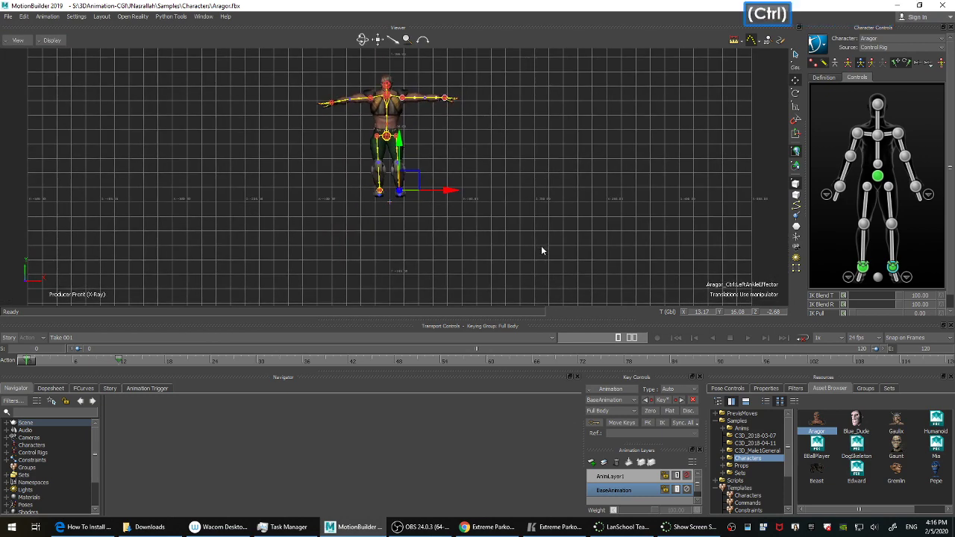
ctrl+drag(541, 248, 538, 140)
shift+drag(538, 184, 538, 153)
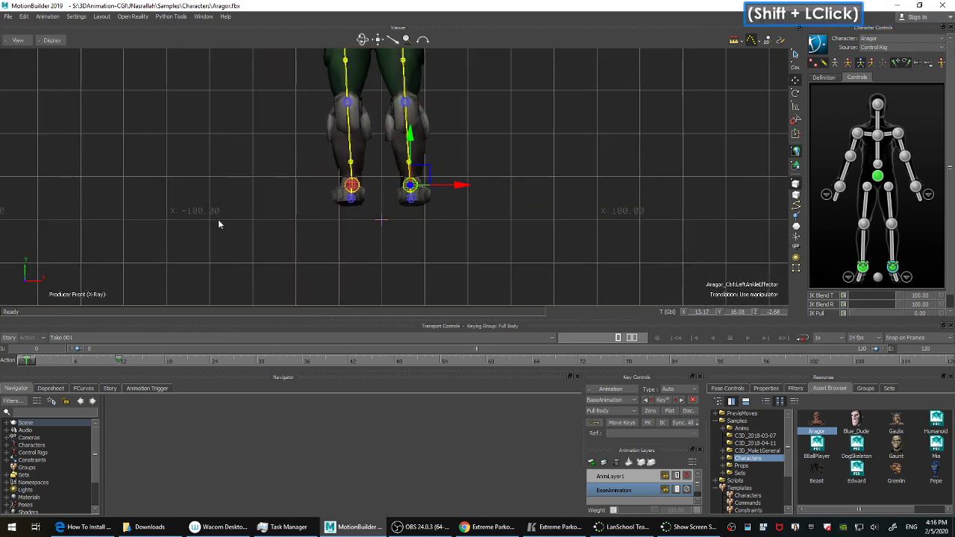
drag(410, 136, 409, 150)
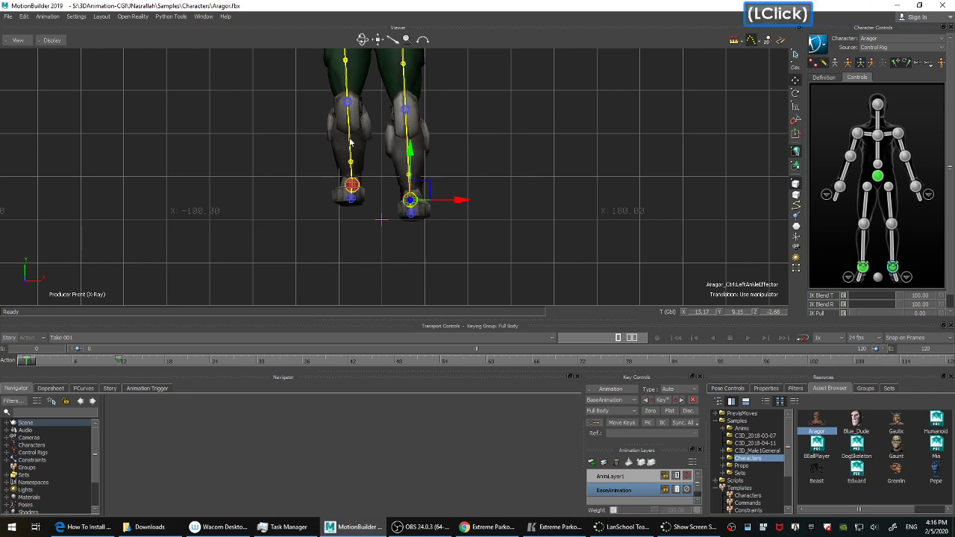
Lower the right ankle effector along Y to about 9.83 to bring that foot to the ground.
click(350, 185)
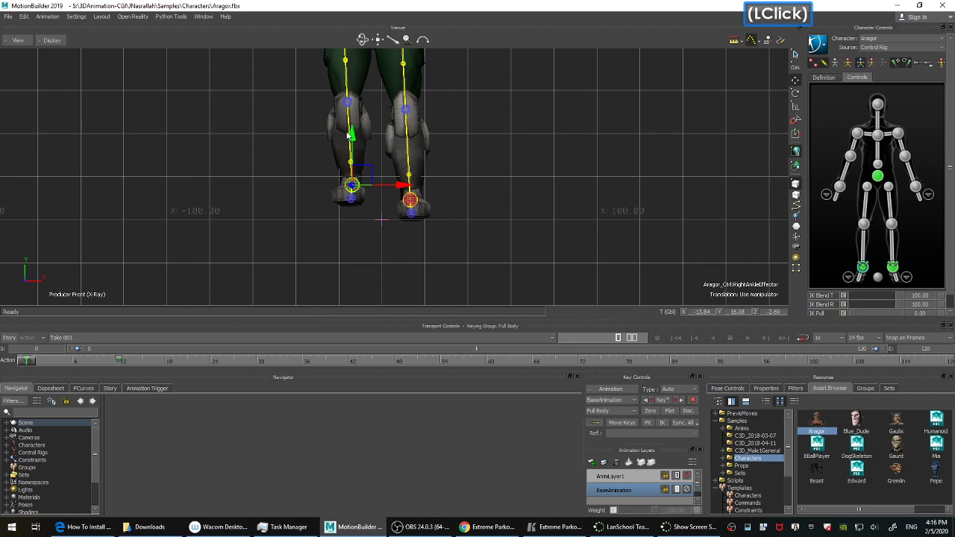
drag(352, 140, 352, 143)
key(ctrl)
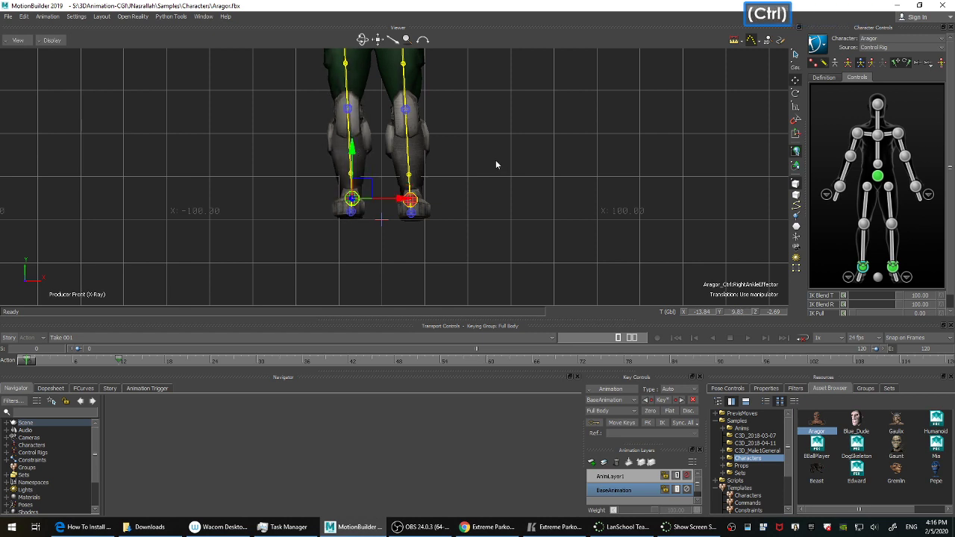
In the perspective view, select all of Aragor's mesh parts together, including the body, knee protectors, mask and head.
key(ctrl+e)
ctrl+shift+drag(499, 164, 549, 186)
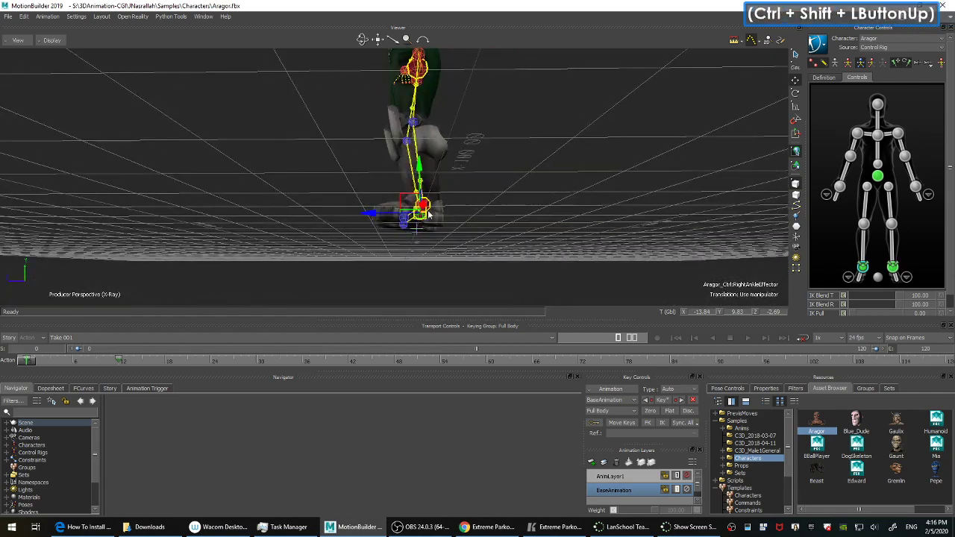
click(427, 213)
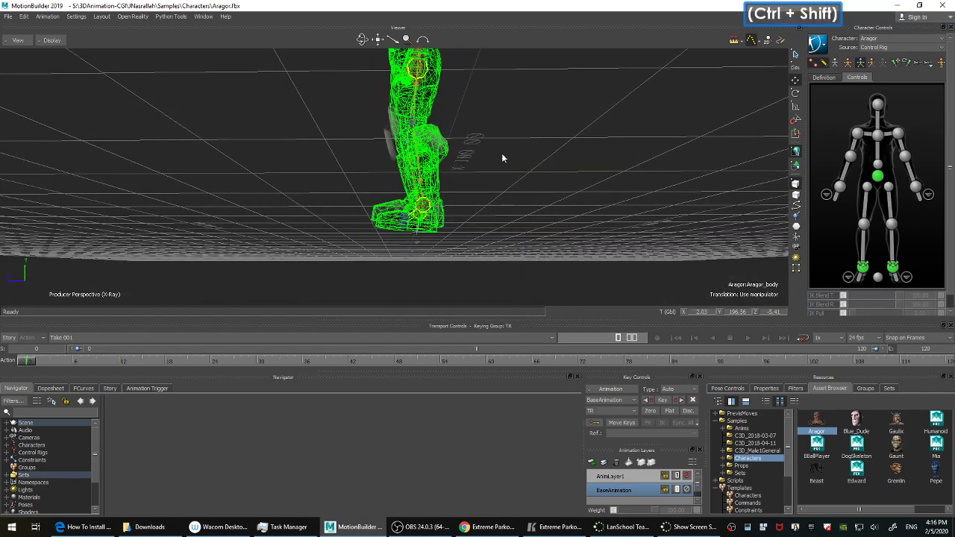
ctrl+drag(502, 158, 341, 207)
ctrl+double_click(538, 219)
ctrl+click(335, 196)
ctrl+click(336, 198)
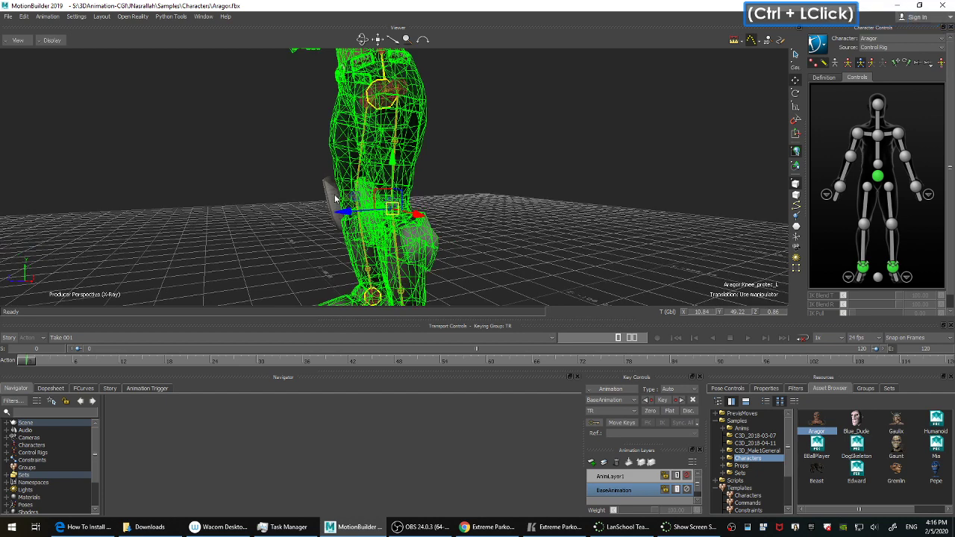
ctrl+shift+drag(576, 184, 594, 196)
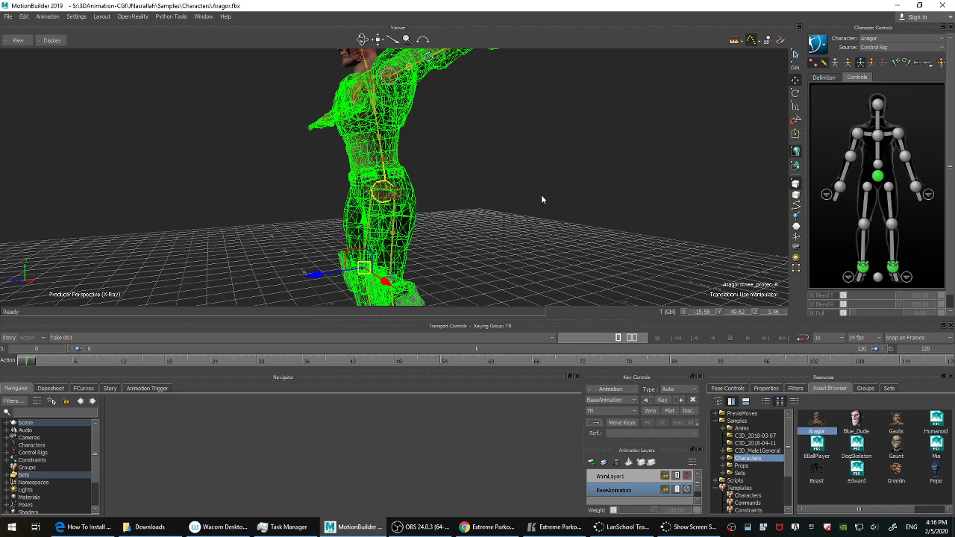
ctrl+shift+drag(560, 154, 486, 111)
click(428, 93)
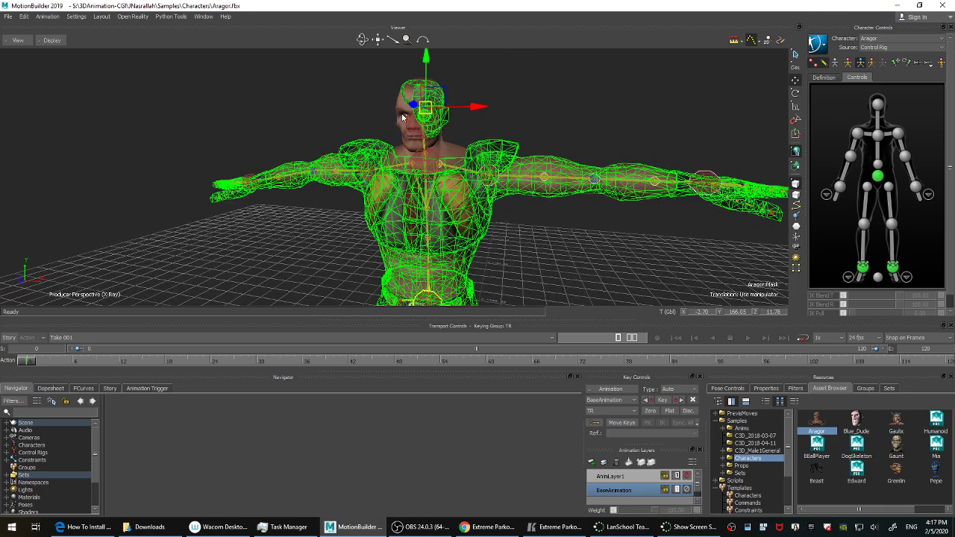
ctrl+drag(455, 168, 622, 234)
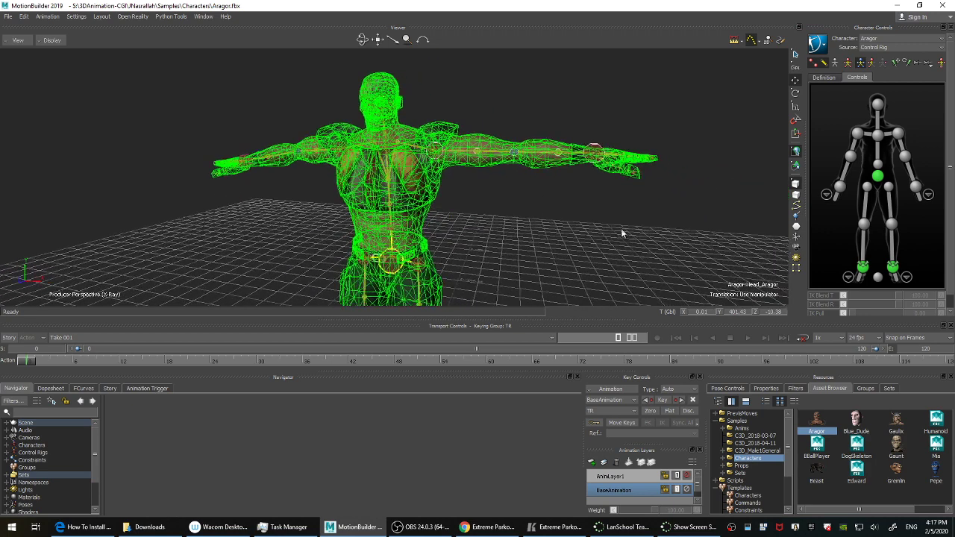
Create a group named skin from the selected meshes, disable its picking and transforming, and clear the selection.
click(866, 389)
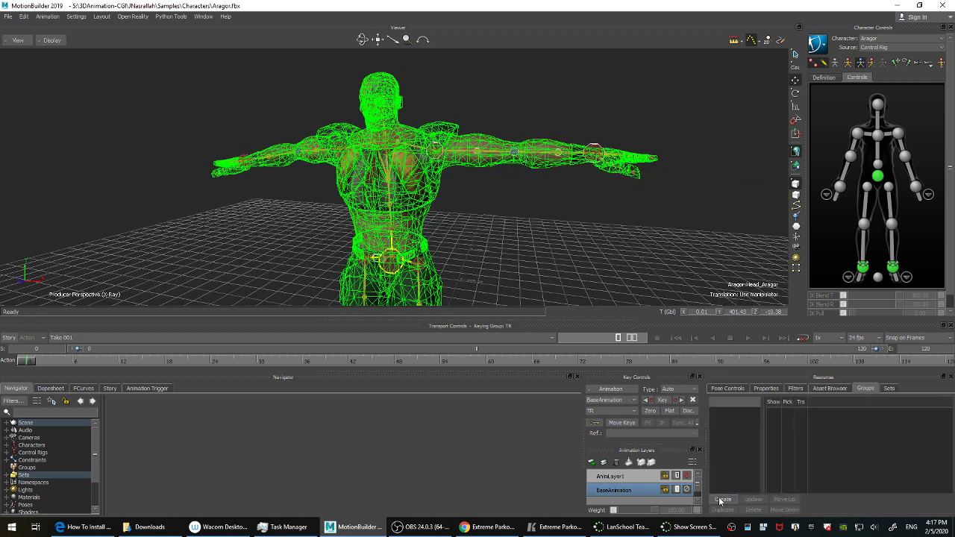
double_click(730, 413)
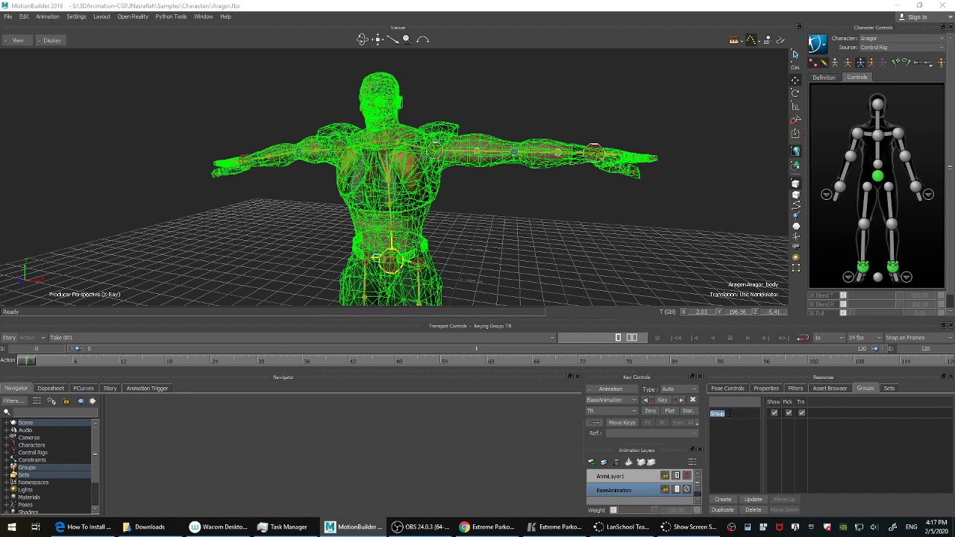
text(skin)
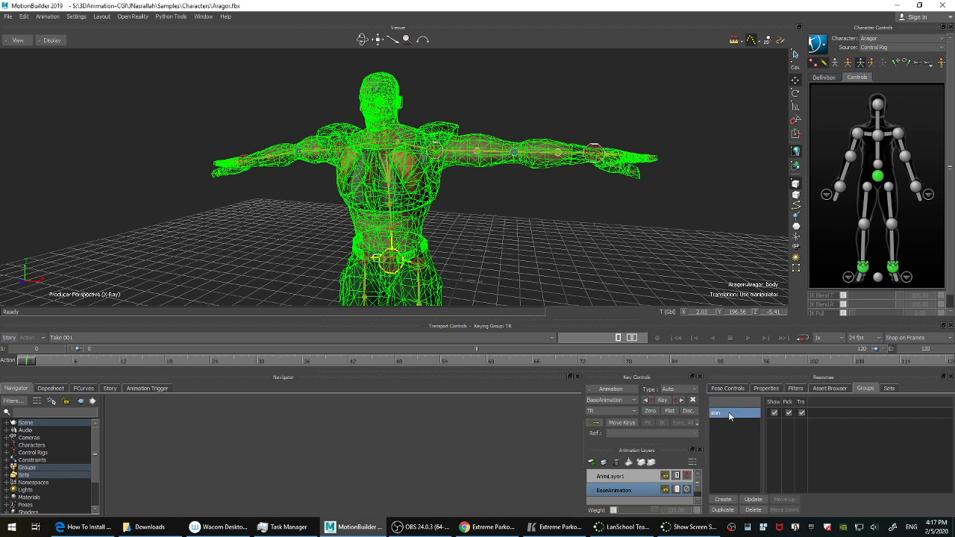
key(Return)
click(801, 413)
click(645, 114)
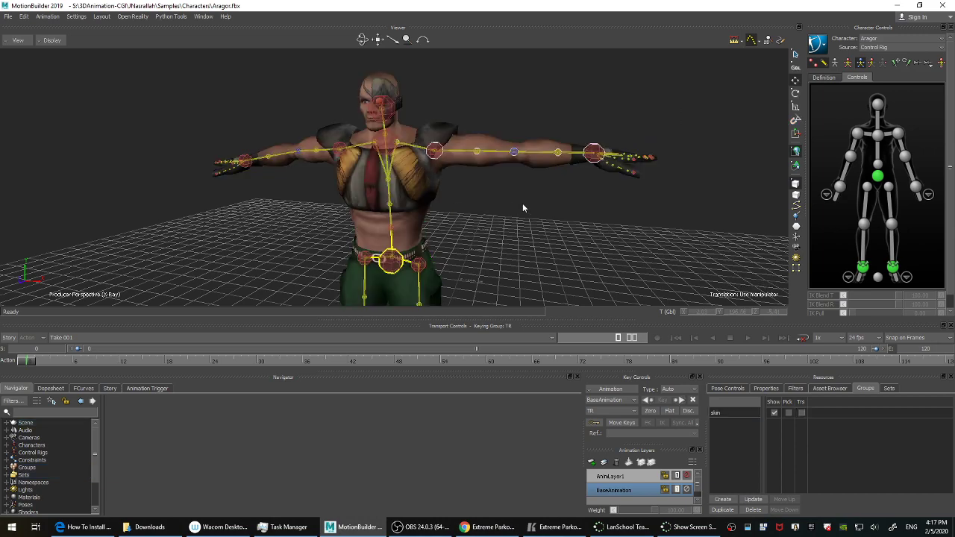
From a side view, move the left ankle effector up and back to about Y 34.39, Z -17.68.
ctrl+drag(523, 208, 502, 182)
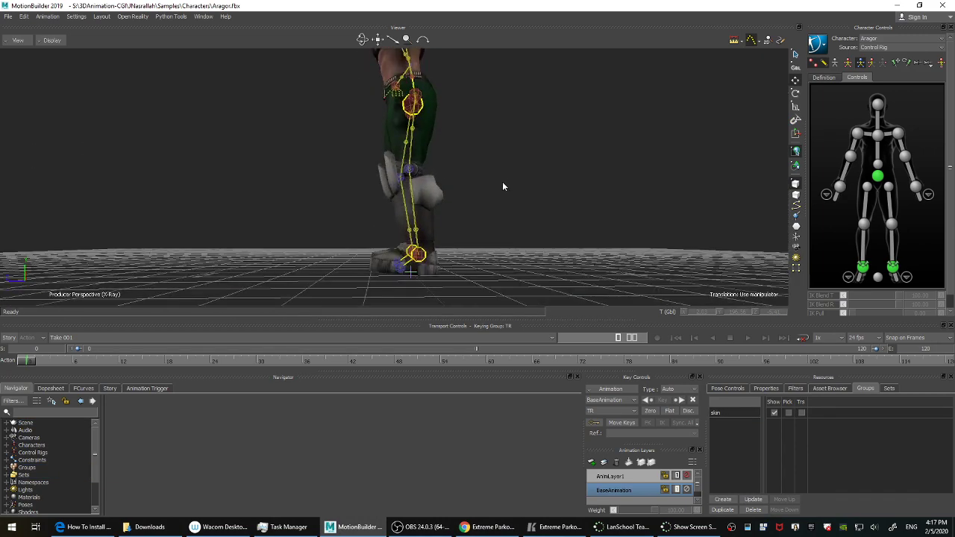
click(422, 255)
ctrl+drag(576, 214, 554, 118)
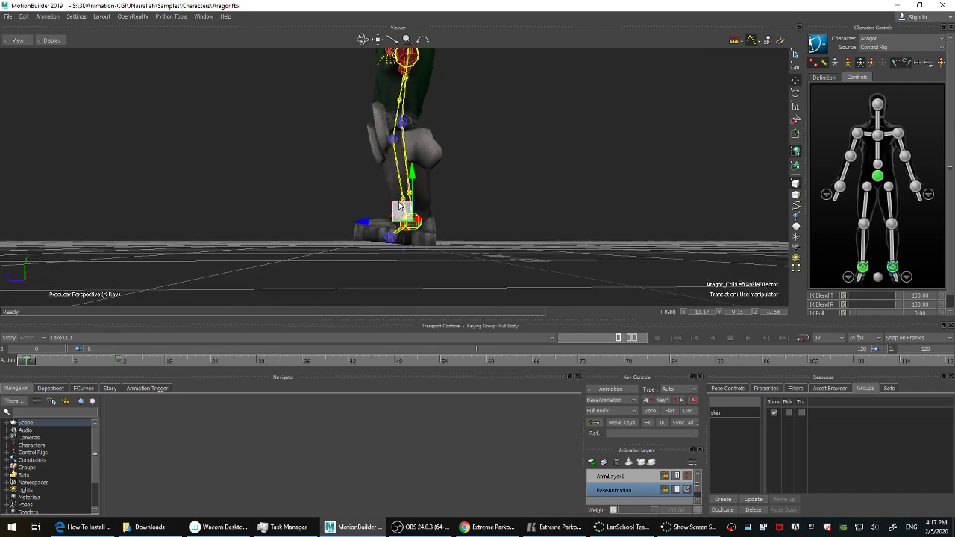
drag(399, 205, 437, 145)
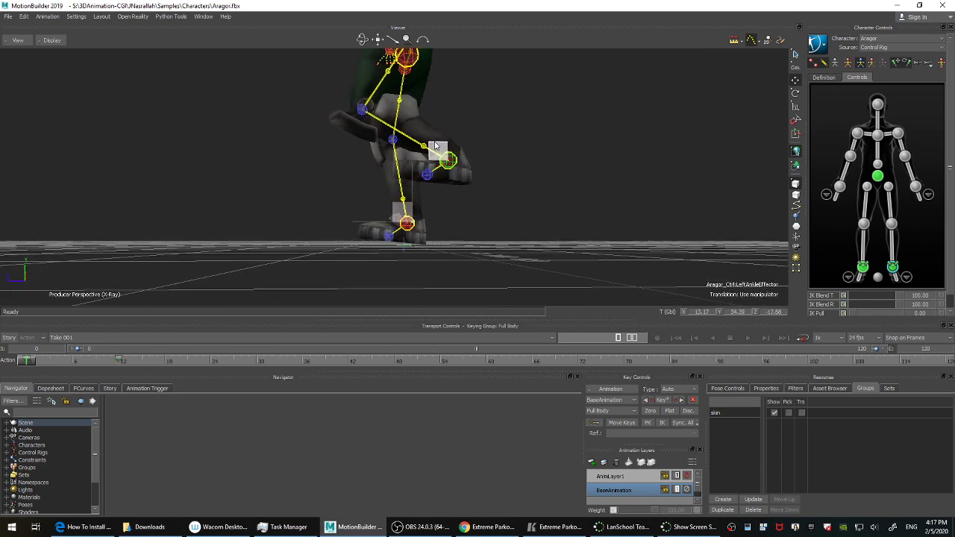
Rotate the right ankle effector about 5.10 degrees around its local Z axis to level the planted foot.
mouse_move(521, 222)
ctrl+shift+mouse_down()
mouse_move(525, 184)
mouse_move(536, 232)
ctrl+shift+mouse_up()
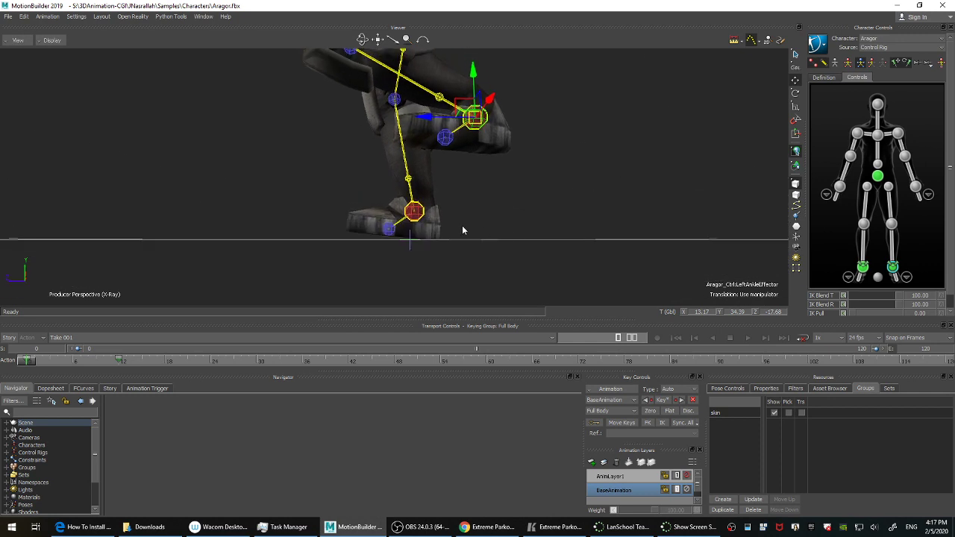
click(423, 213)
key(e)
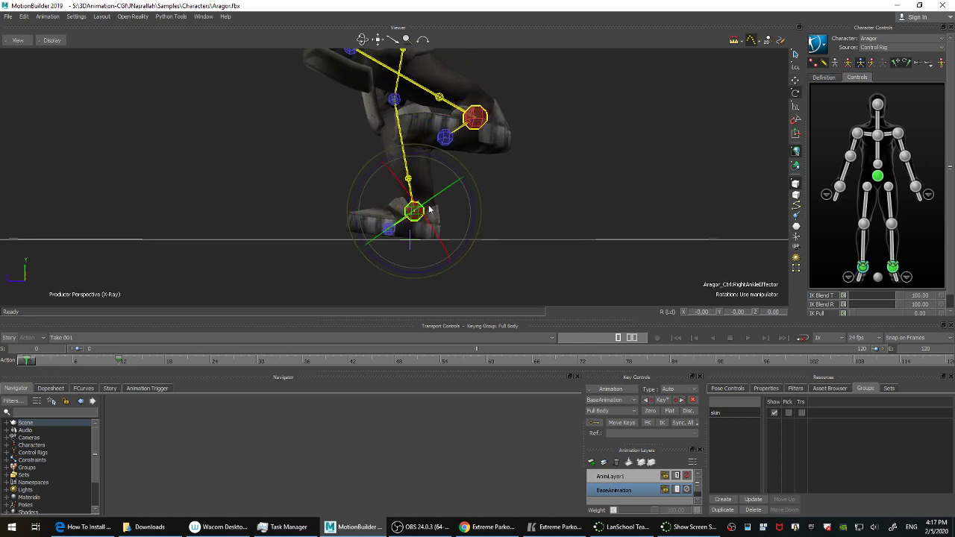
drag(363, 179, 363, 183)
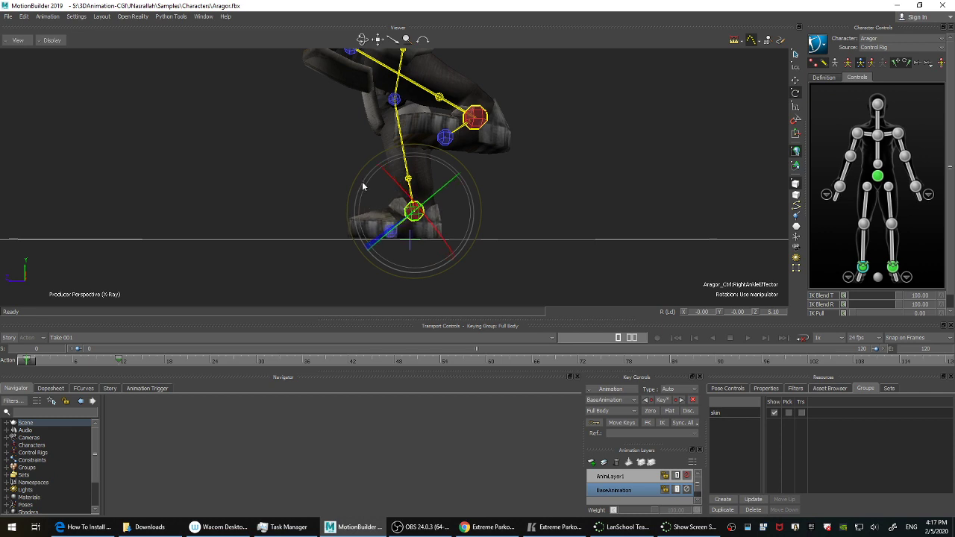
Rotate the left ankle effector around its local Z axis to about 51.69 degrees so the raised foot points downward.
ctrl+shift+drag(611, 159, 615, 183)
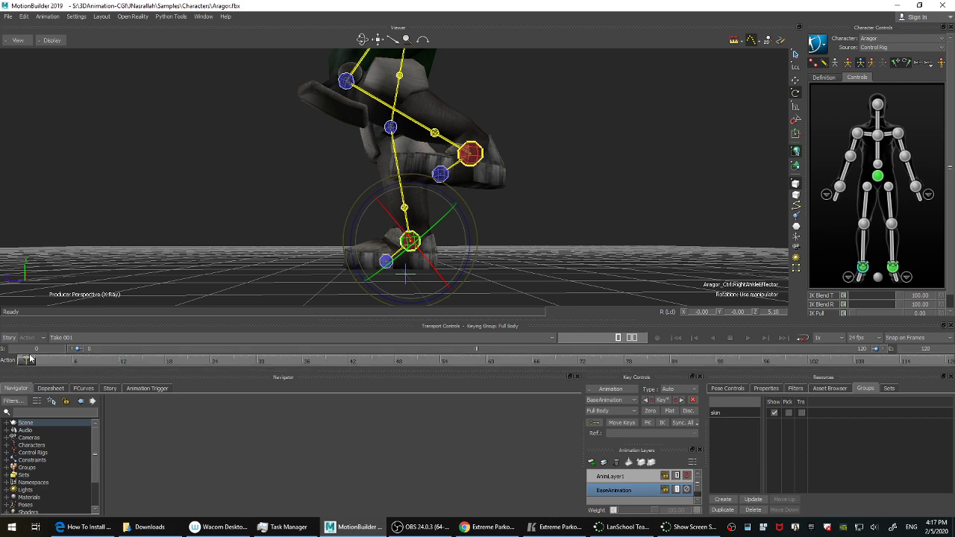
scroll(646, 181, down, 2)
click(459, 158)
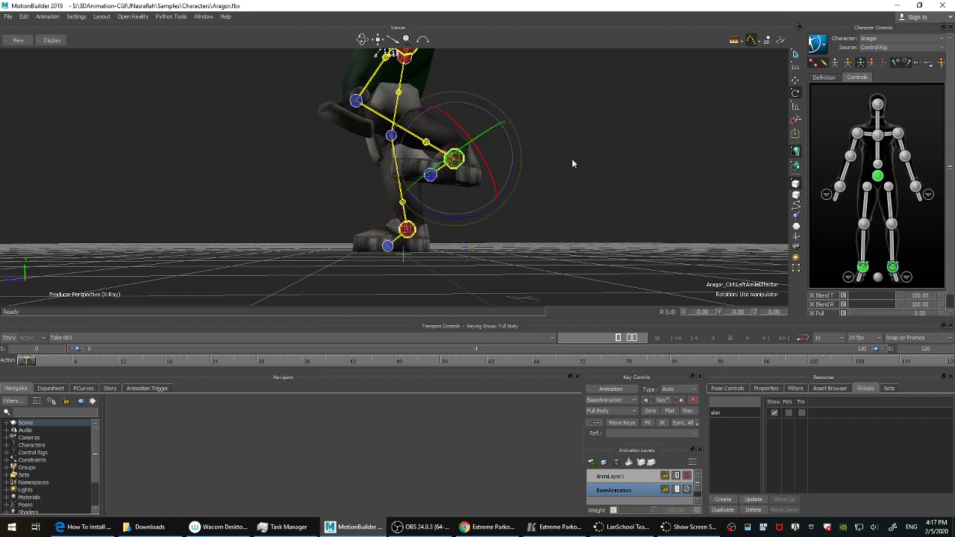
mouse_move(621, 177)
shift+mouse_down()
mouse_move(607, 203)
mouse_move(618, 189)
shift+mouse_up()
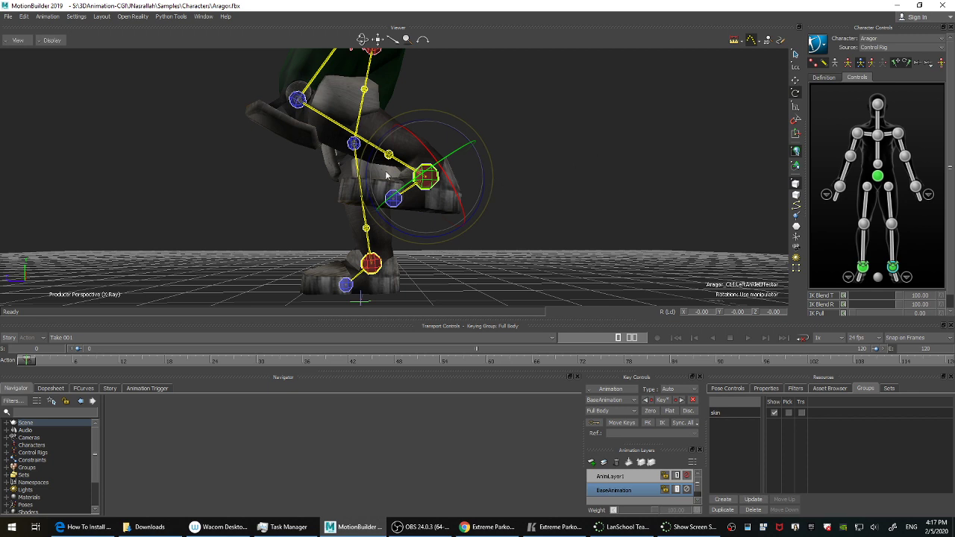
drag(384, 135, 365, 177)
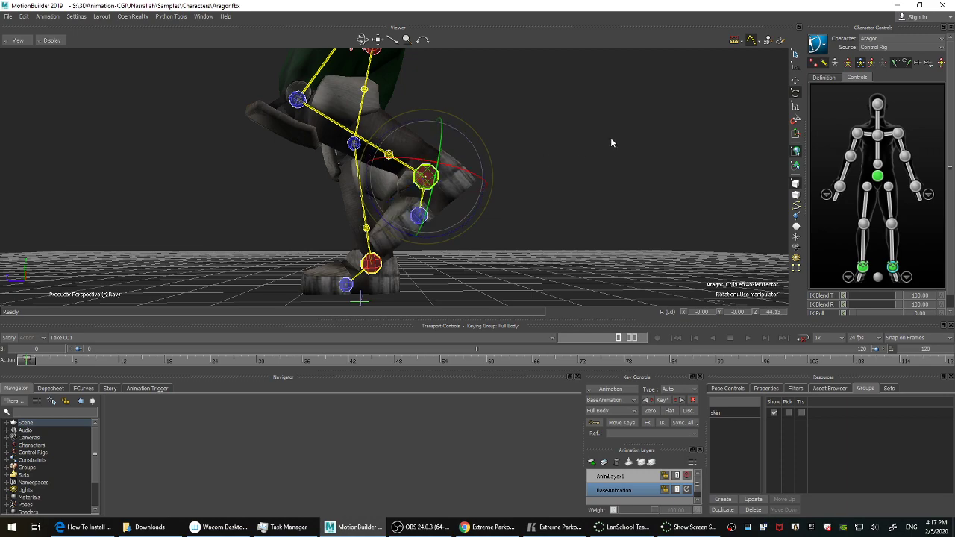
alt+drag(611, 141, 519, 174)
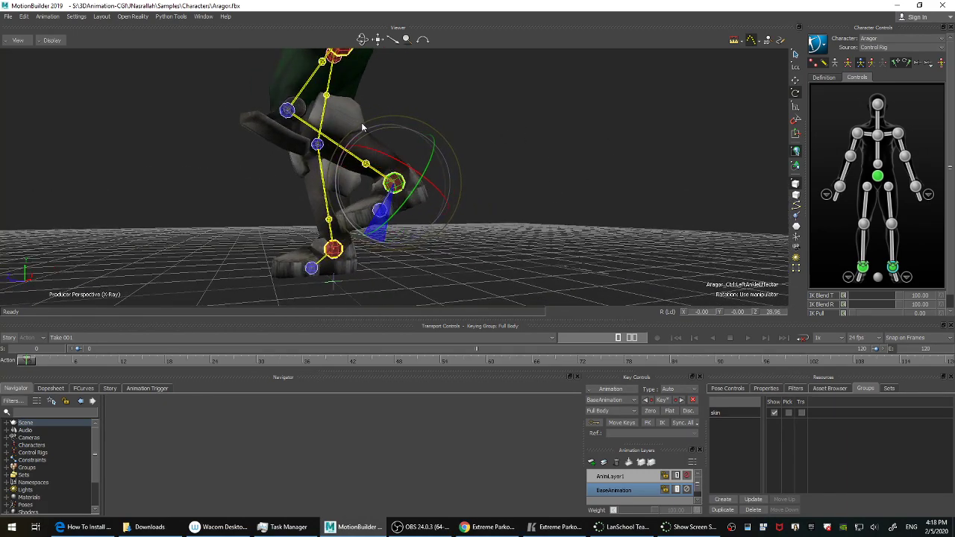
drag(361, 122, 358, 144)
alt+drag(561, 195, 548, 167)
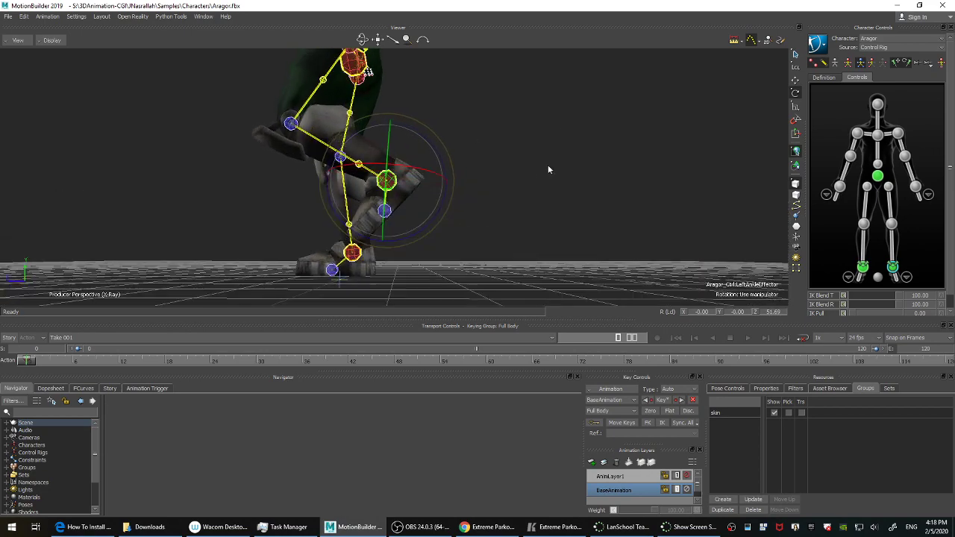
Bring up the parkour reference video at frame 321 and place its window beside the character for comparison.
alt+middle_drag(518, 108, 529, 135)
alt+drag(528, 135, 570, 209)
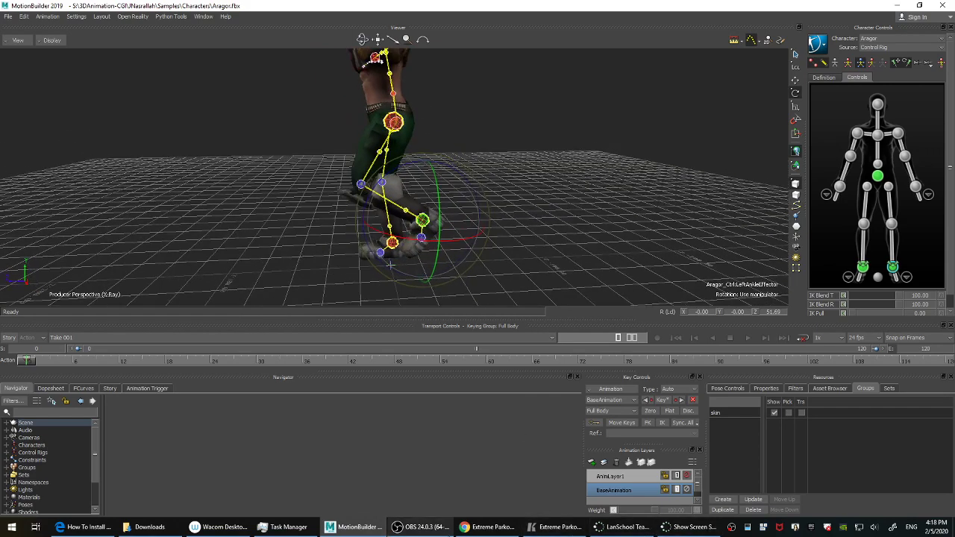
click(416, 529)
click(416, 530)
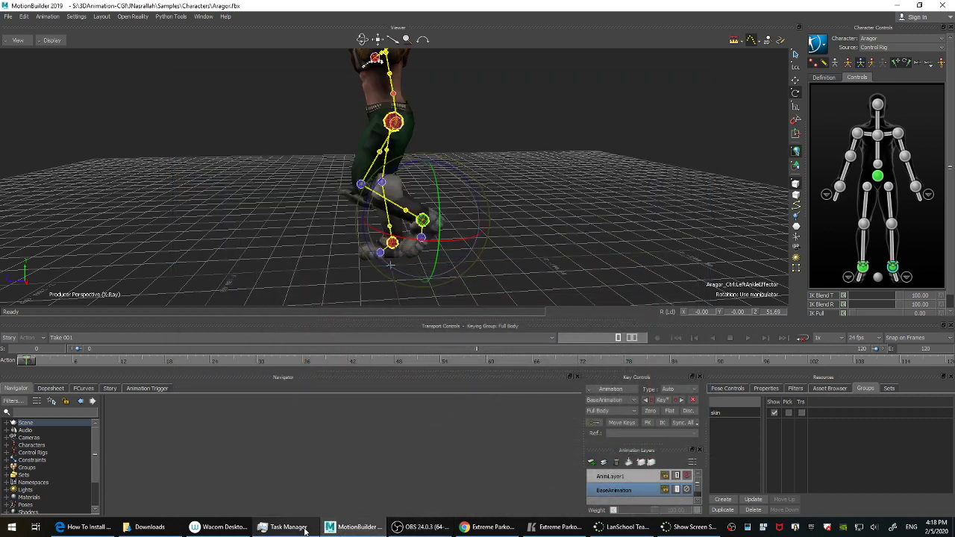
click(556, 527)
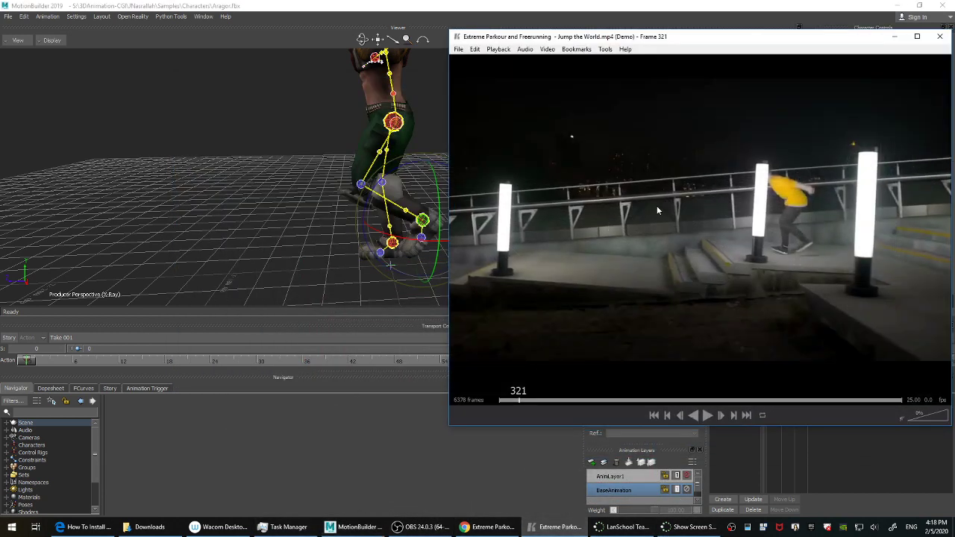
drag(872, 39, 129, 40)
ctrl+shift+drag(542, 144, 589, 224)
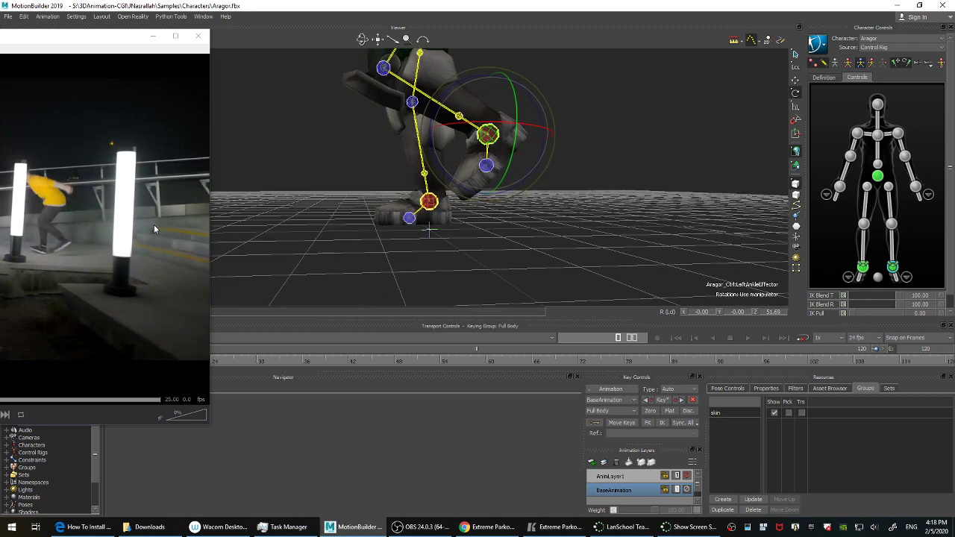
Move the chest effector forward and down to about Y 132.36, Z 28.84 to bend the torso like the reference.
click(435, 202)
ctrl+shift+drag(507, 228, 586, 171)
click(879, 134)
key(w)
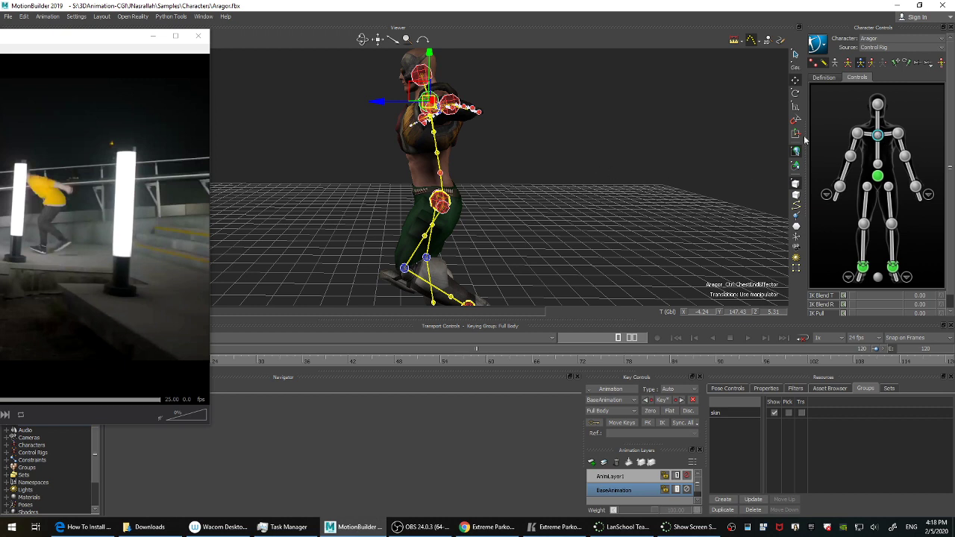
drag(376, 103, 314, 126)
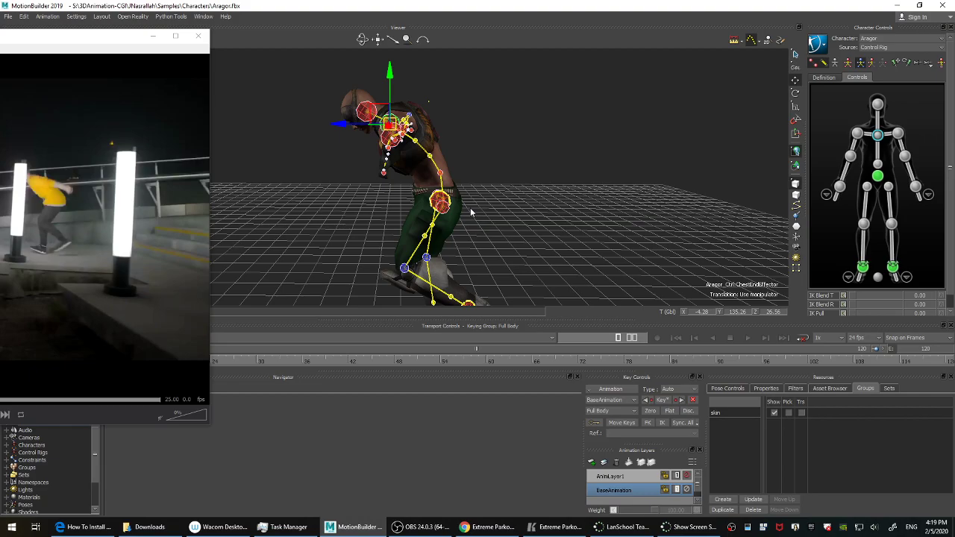
ctrl+shift+drag(493, 176, 537, 211)
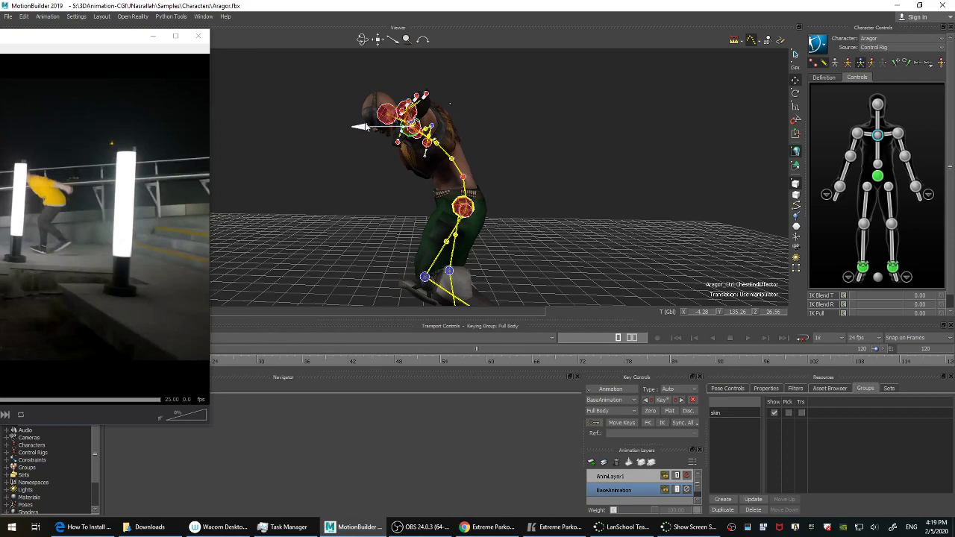
drag(365, 127, 369, 125)
ctrl+shift+drag(596, 148, 544, 192)
drag(386, 141, 372, 131)
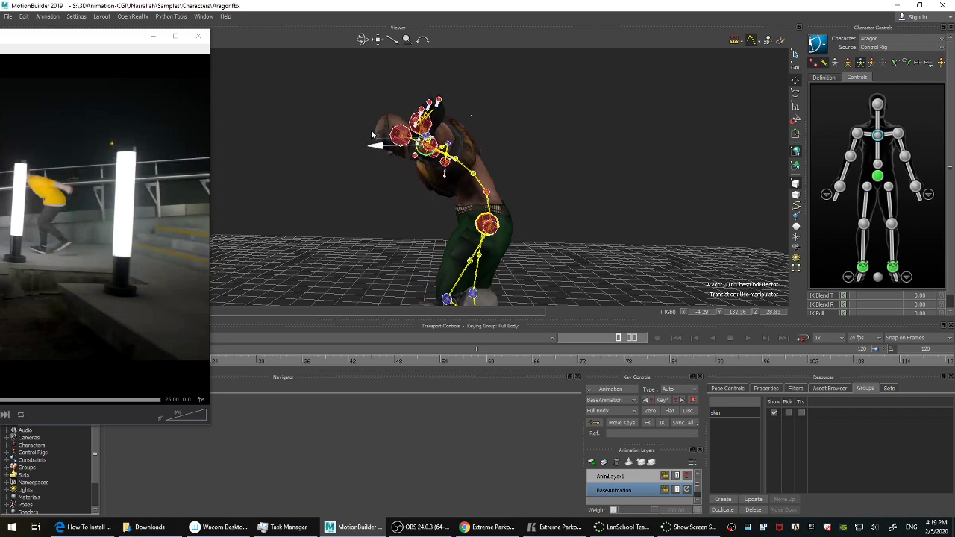
ctrl+shift+drag(601, 183, 616, 197)
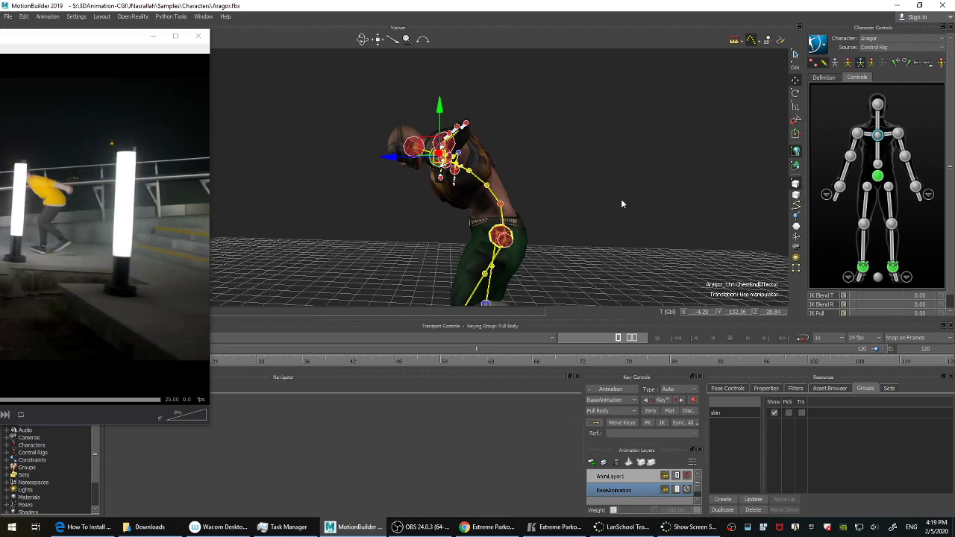
Minimize the reference video window and try to change the playback rate to 30 fps.
click(154, 36)
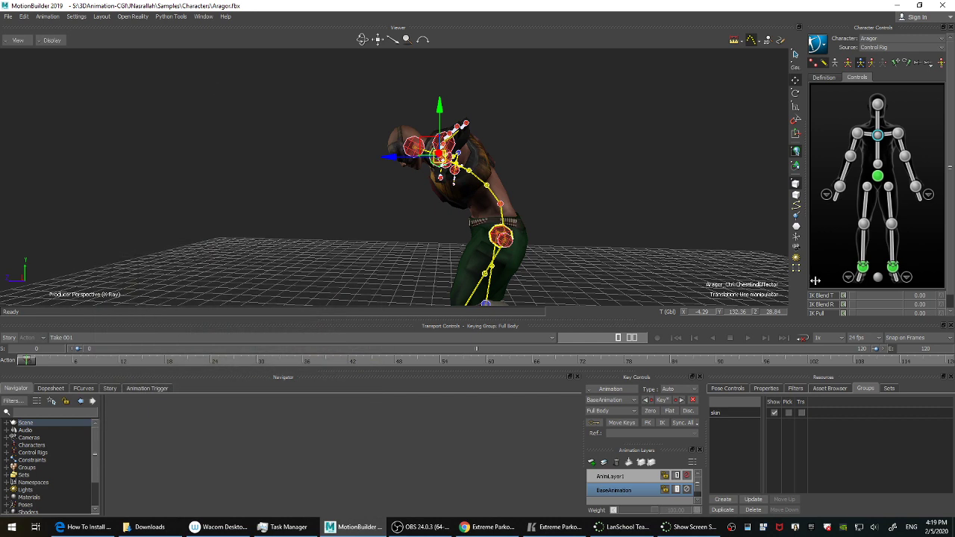
click(863, 338)
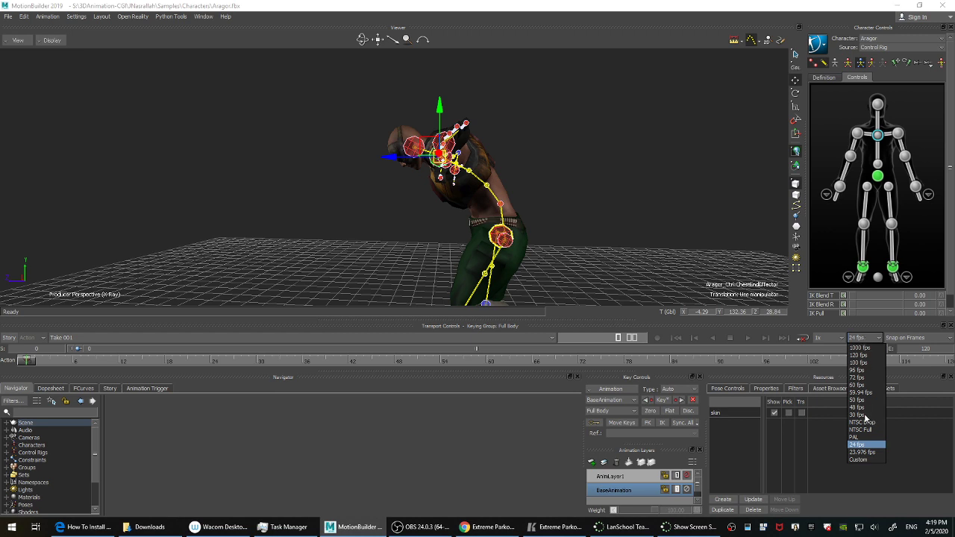
click(865, 415)
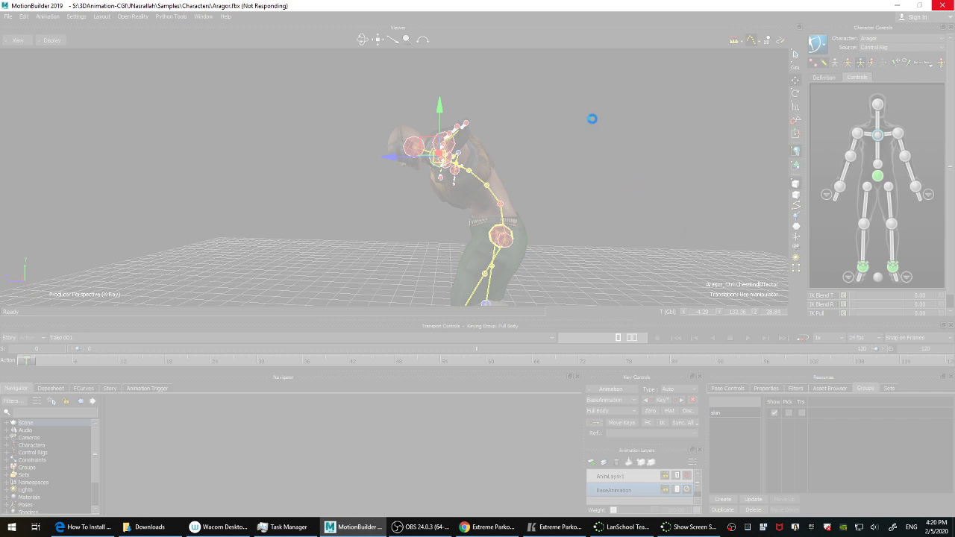
Switch to Task Manager, end the frozen Autodesk MotionBuilder task, and minimize Task Manager.
key(alt+Tab)
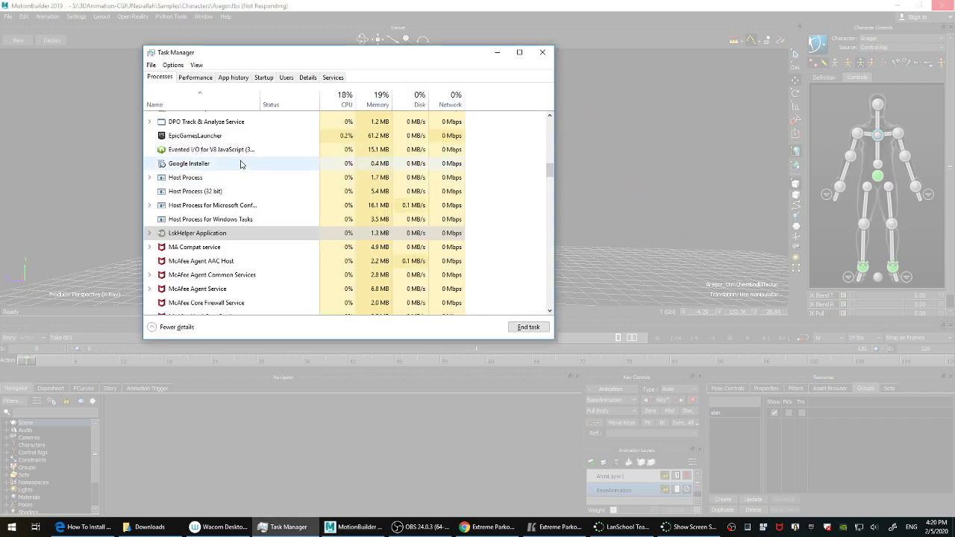
scroll(245, 149, up, 8)
scroll(247, 140, up, 6)
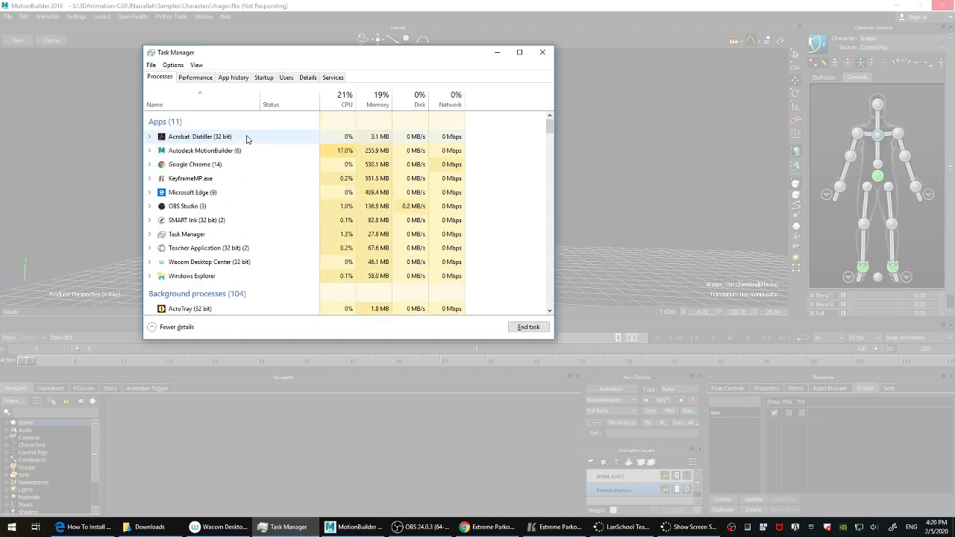
click(221, 152)
click(510, 328)
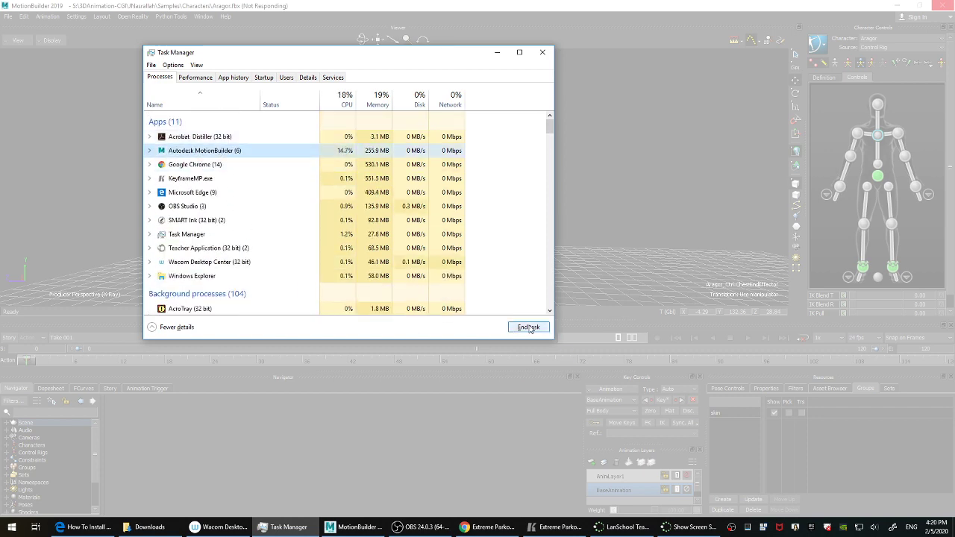
click(497, 52)
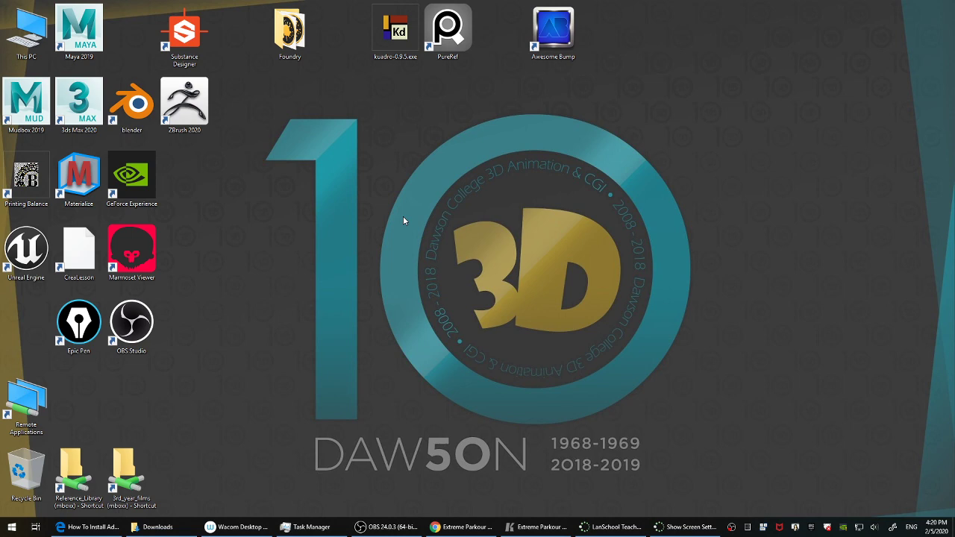
Relaunch MotionBuilder 2019 from a system search for "motion".
key(super)
text(motion)
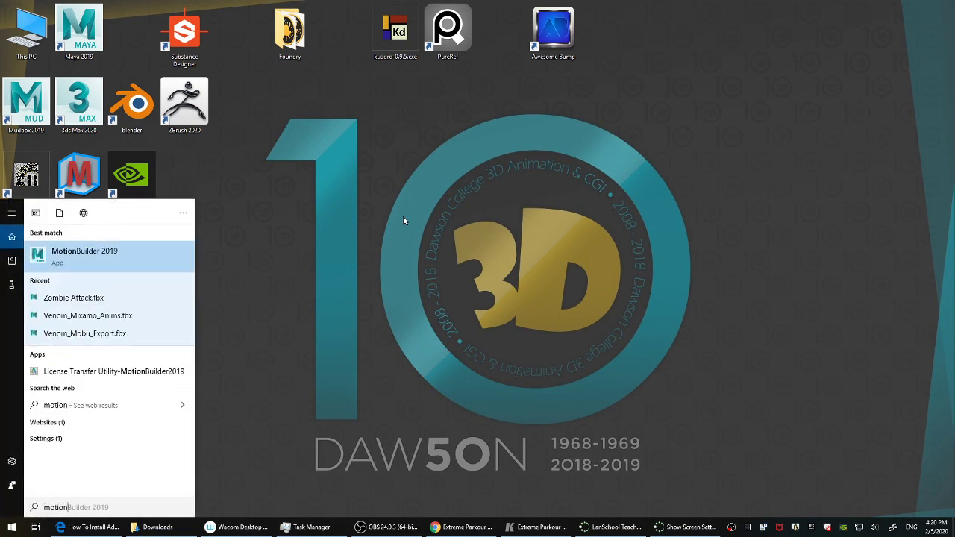
key(Return)
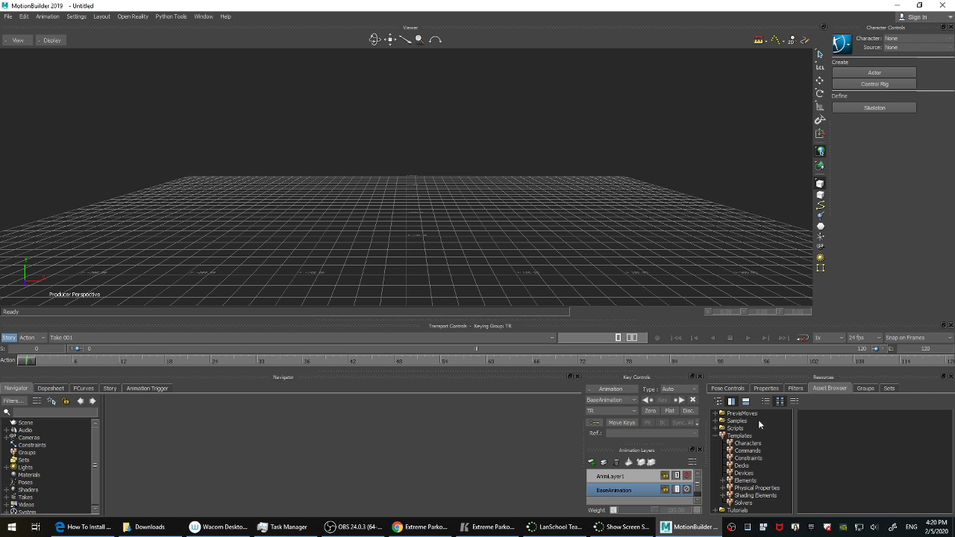
Open the Aragor character from the Samples Characters folder in the viewer with no animation.
click(737, 421)
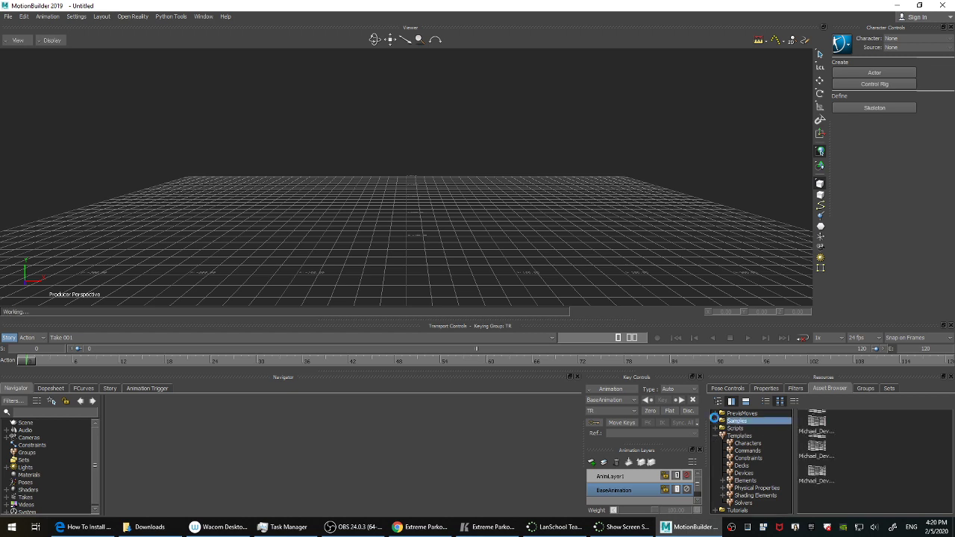
click(718, 421)
click(749, 458)
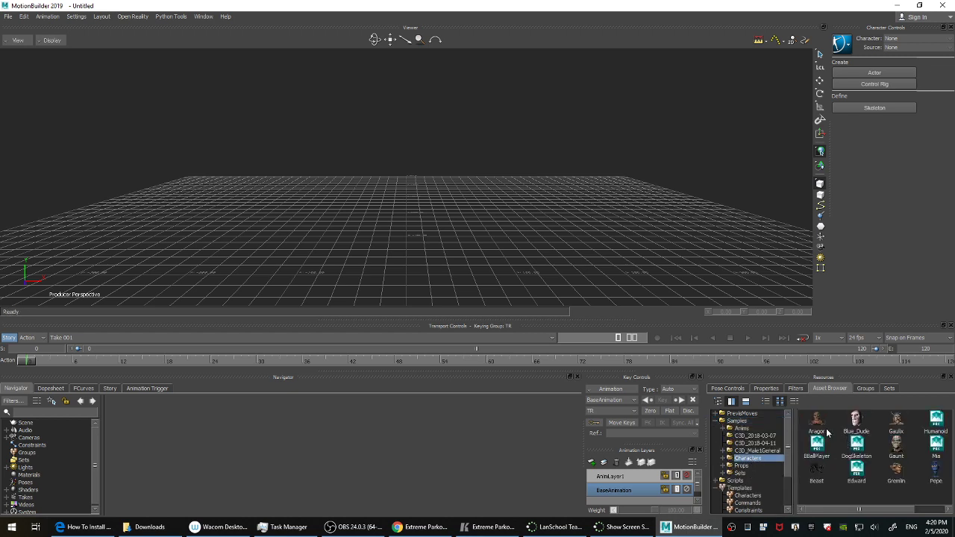
drag(815, 432, 333, 98)
mouse_move(354, 100)
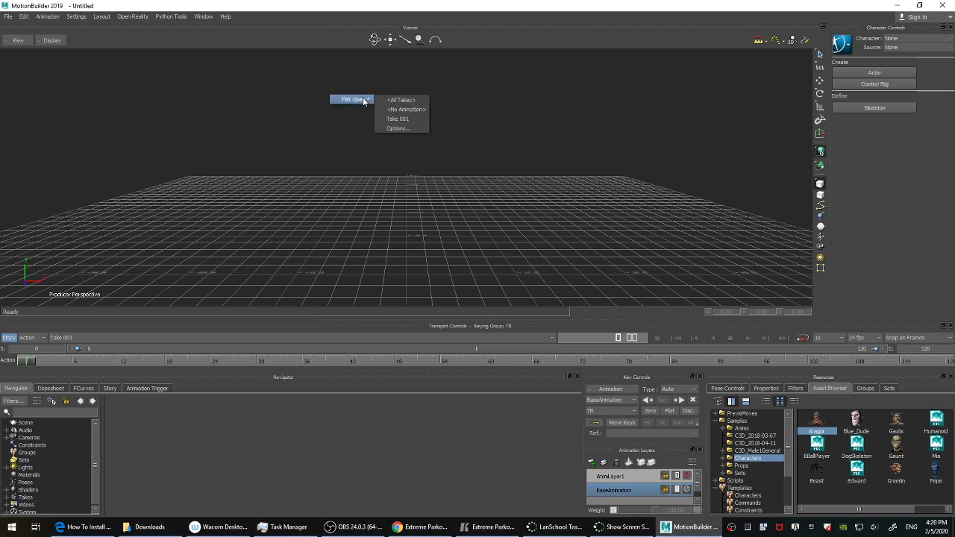
click(405, 110)
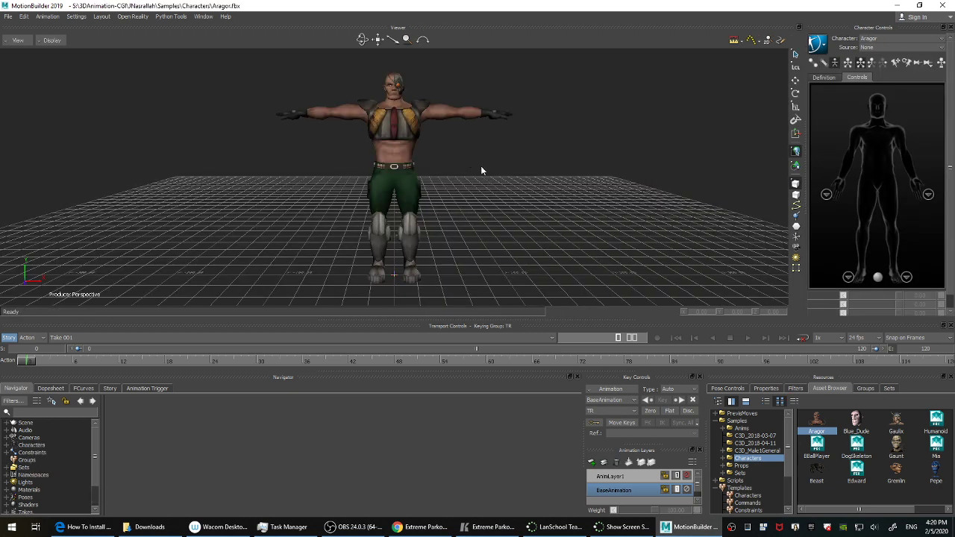
Set Aragor's source to Control Rig and create the rig as FK/IK.
click(884, 48)
click(881, 74)
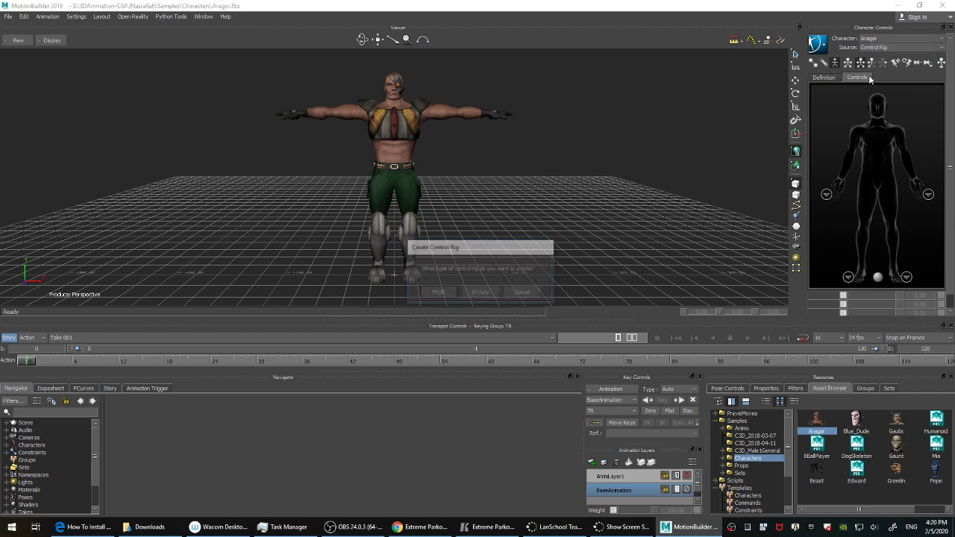
click(439, 294)
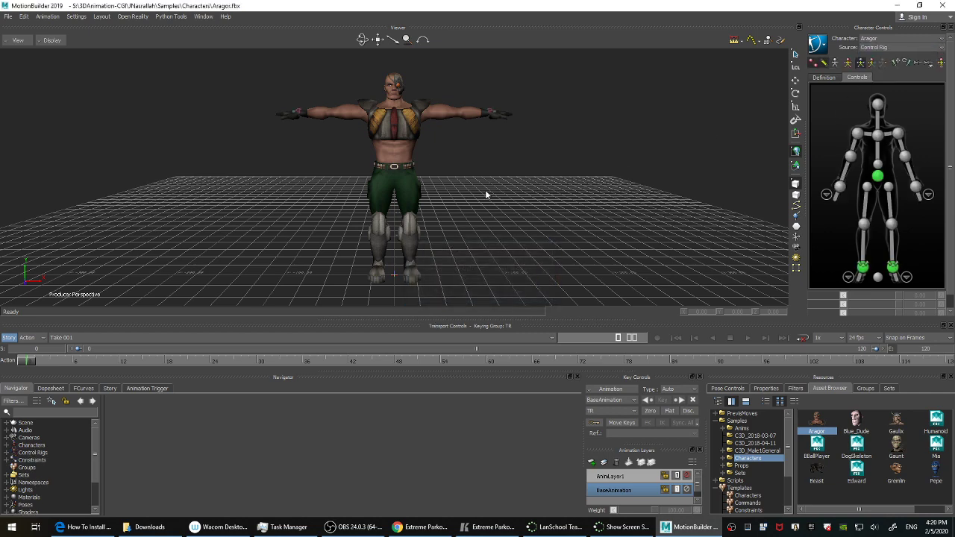
Create a group from Aragor's head, body and knee protector meshes and name it skin.
click(396, 90)
ctrl+drag(473, 171, 531, 211)
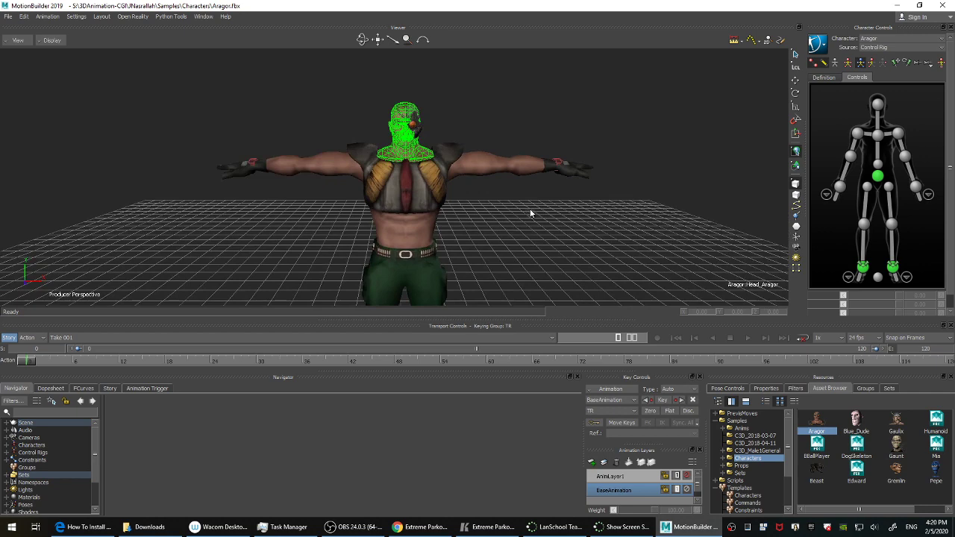
click(429, 192)
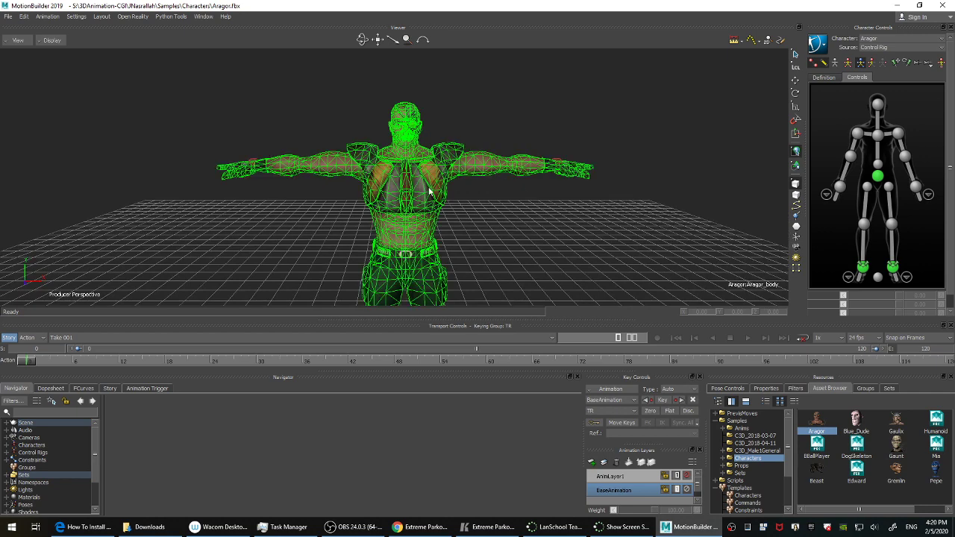
mouse_move(555, 217)
shift+mouse_down()
mouse_move(532, 173)
mouse_move(473, 226)
mouse_move(521, 204)
mouse_move(555, 201)
shift+mouse_up()
shift+click(410, 220)
shift+click(364, 220)
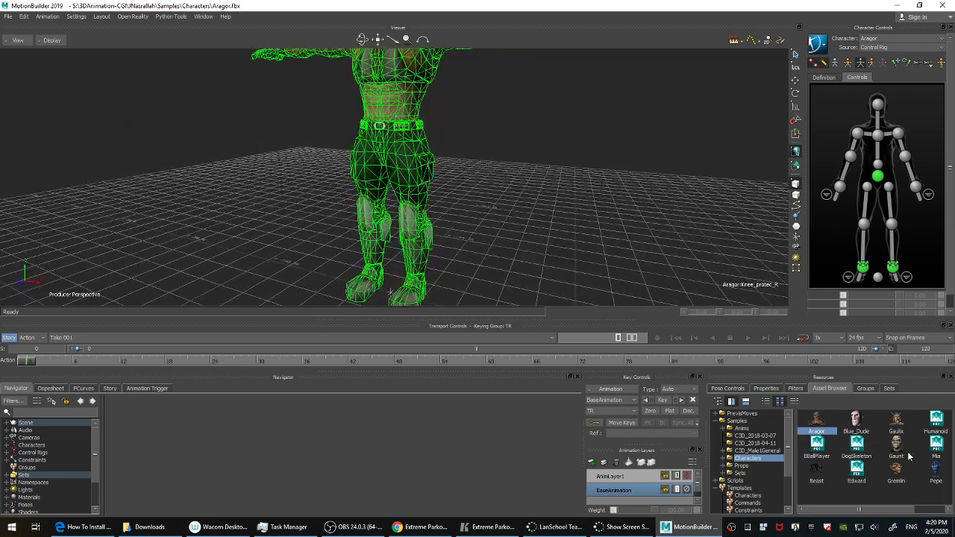
click(865, 388)
click(723, 499)
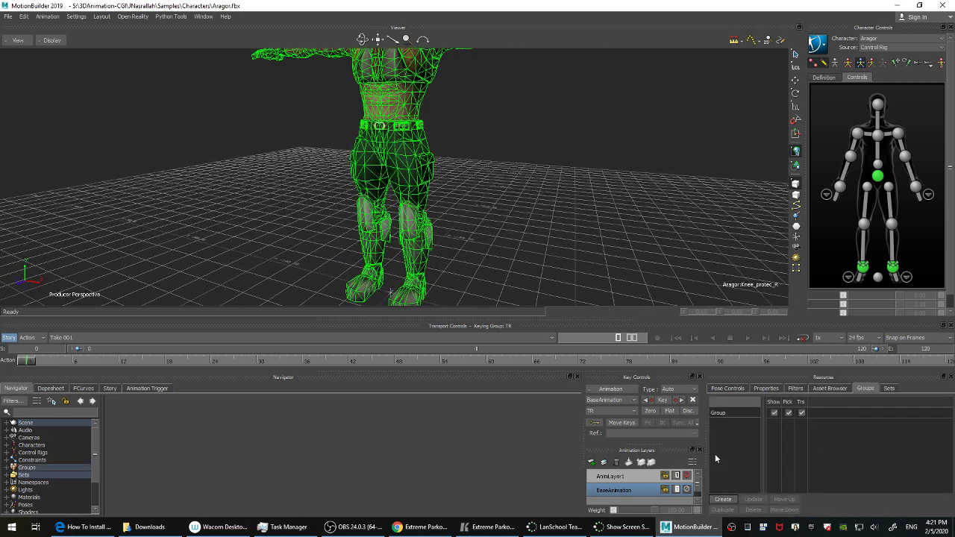
double_click(732, 412)
text(skin)
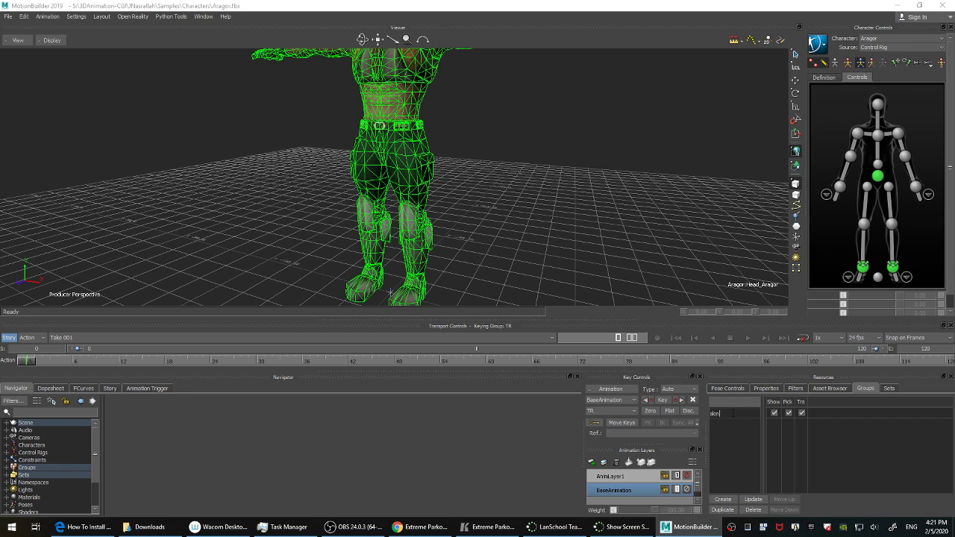
key(Return)
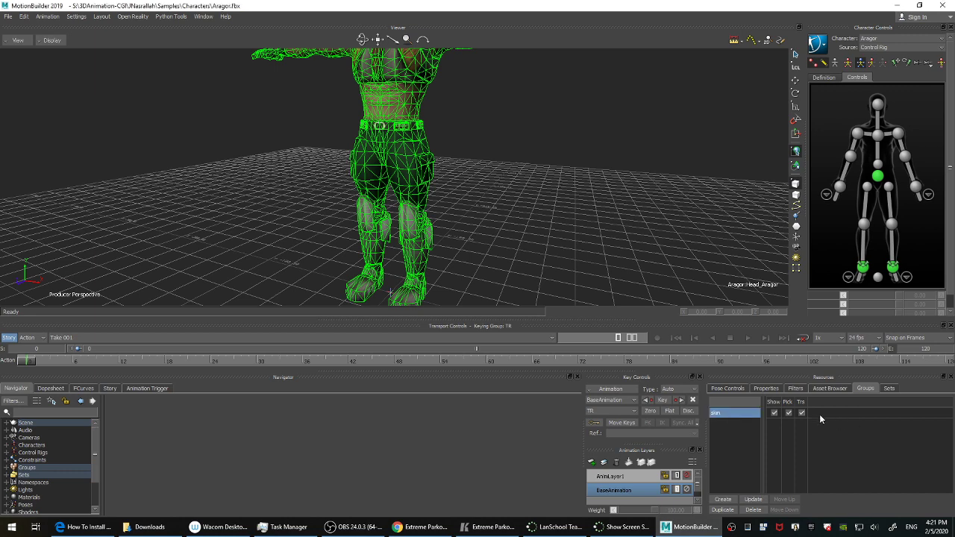
Turn off Pick and Trs for the skin group, then deselect the meshes.
click(789, 413)
click(801, 413)
scroll(561, 165, down, 3)
shift+drag(561, 158, 577, 207)
click(577, 207)
scroll(576, 204, up, 3)
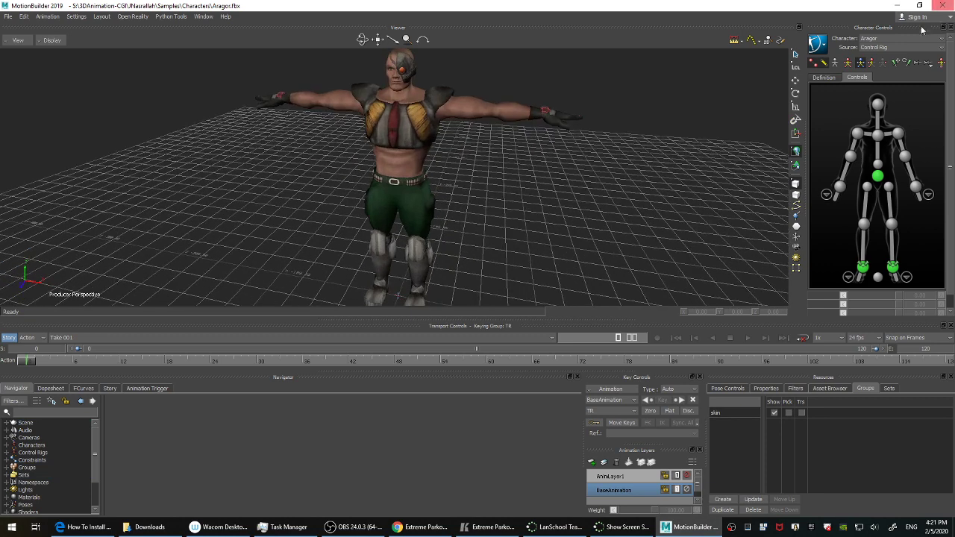
Select the hips effector and switch the viewer to X-Ray display so the control rig shows through the mesh.
click(877, 176)
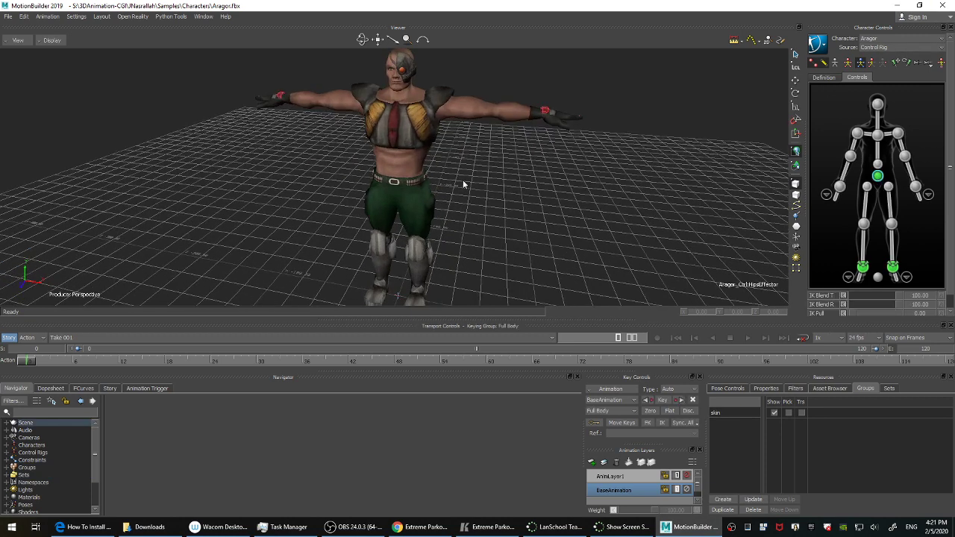
key(ctrl+a)
scroll(574, 199, down, 1)
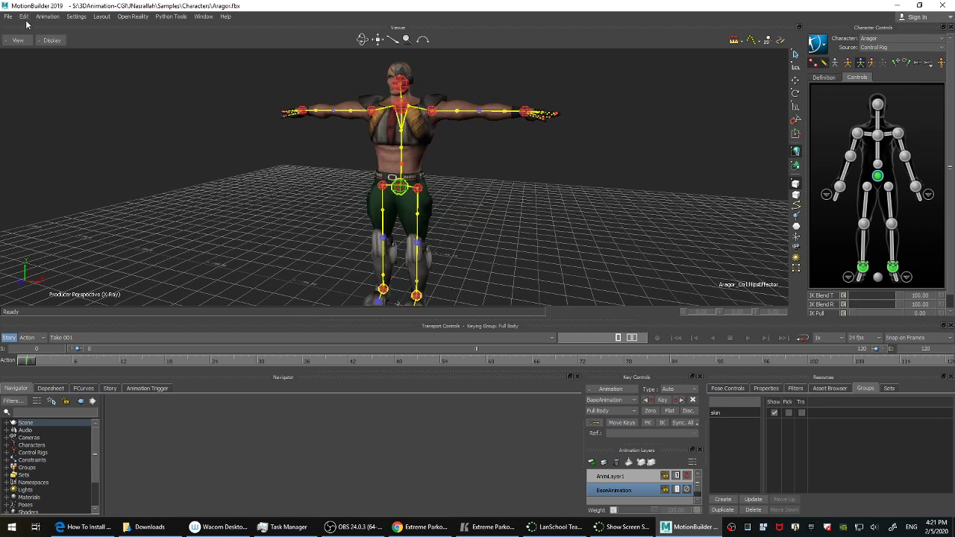
Start saving the scene under a new name and browse to the anims folder on the Data (D:) drive.
click(7, 16)
click(40, 65)
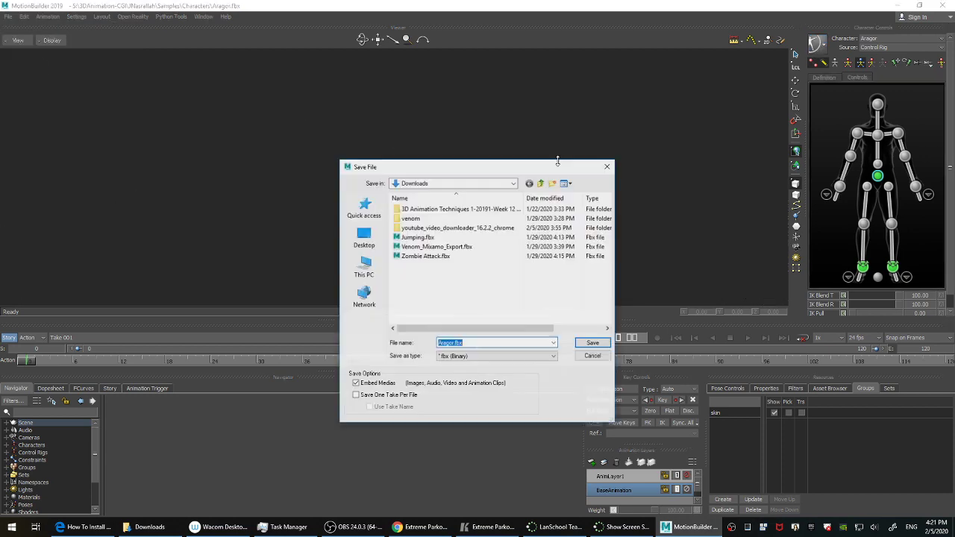
drag(529, 165, 488, 122)
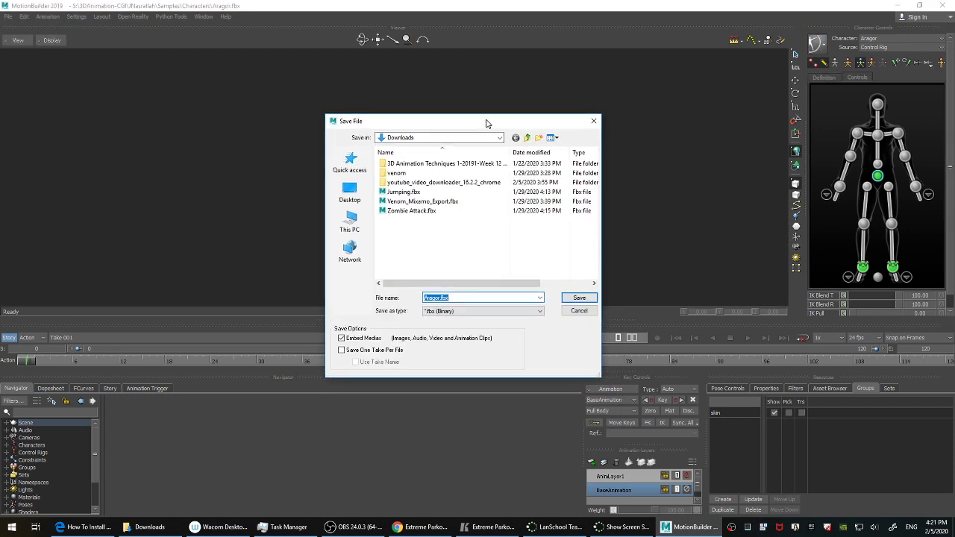
click(528, 138)
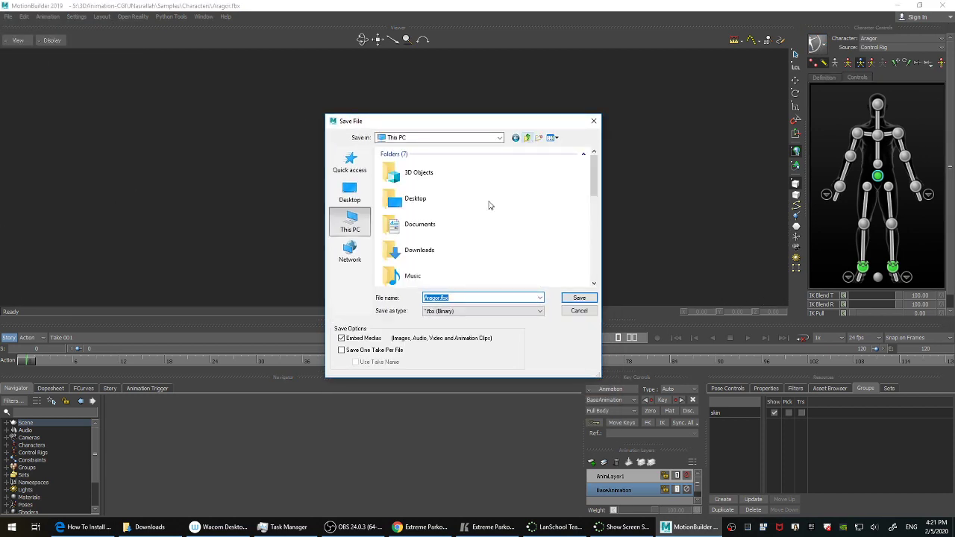
click(356, 227)
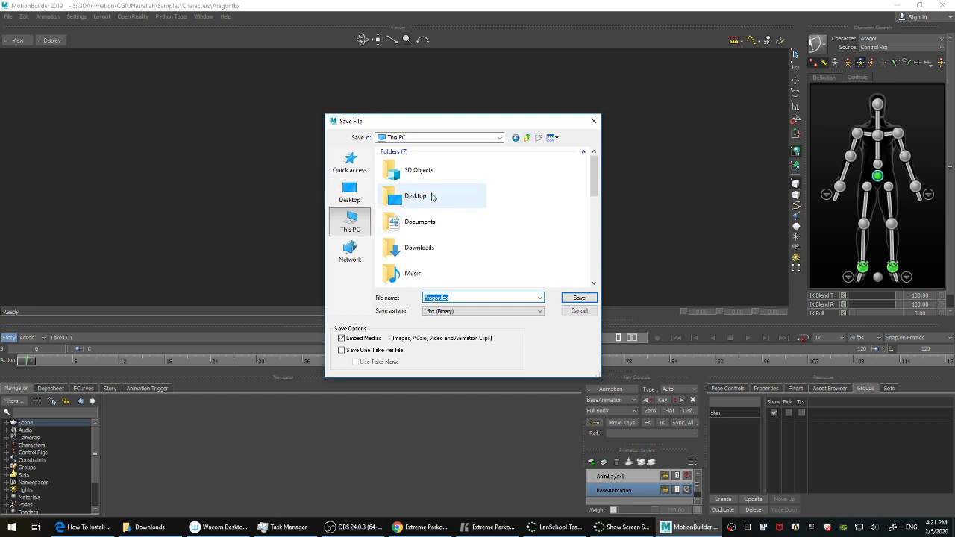
scroll(429, 200, down, 3)
scroll(427, 200, up, 3)
double_click(427, 197)
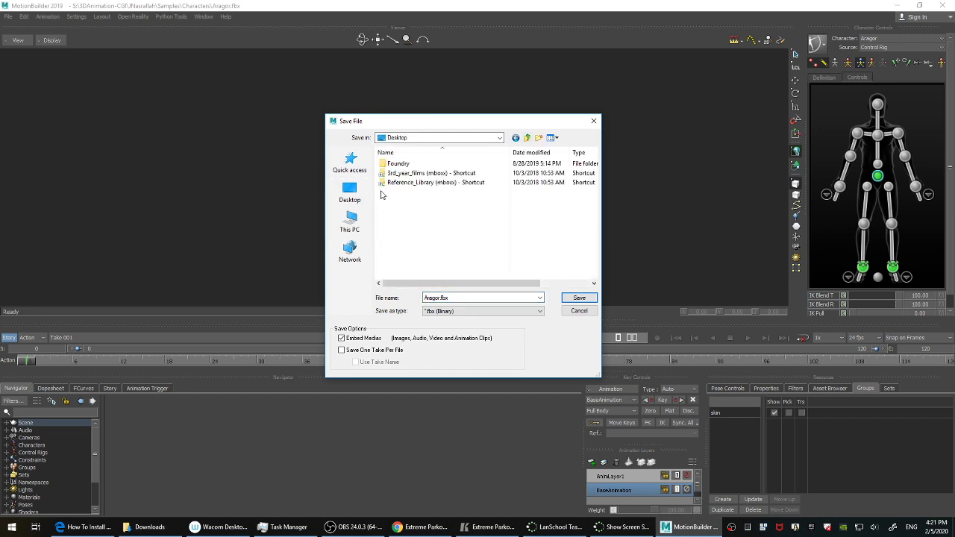
click(352, 226)
scroll(439, 239, down, 5)
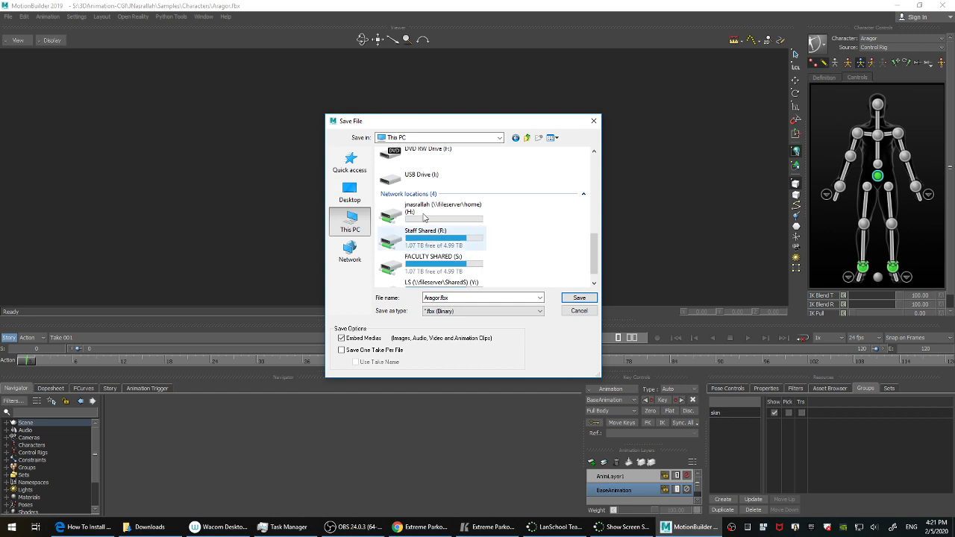
scroll(440, 246, up, 3)
double_click(441, 250)
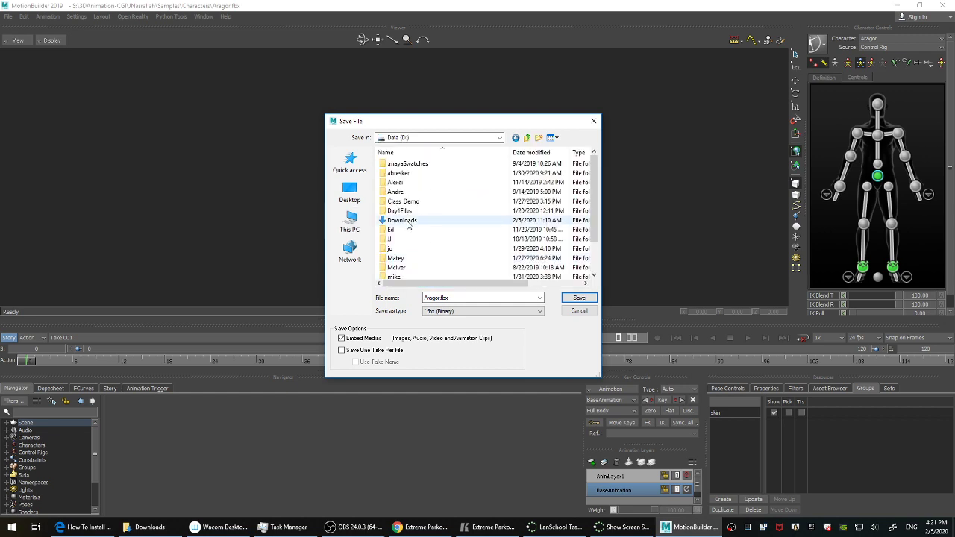
click(396, 250)
double_click(395, 250)
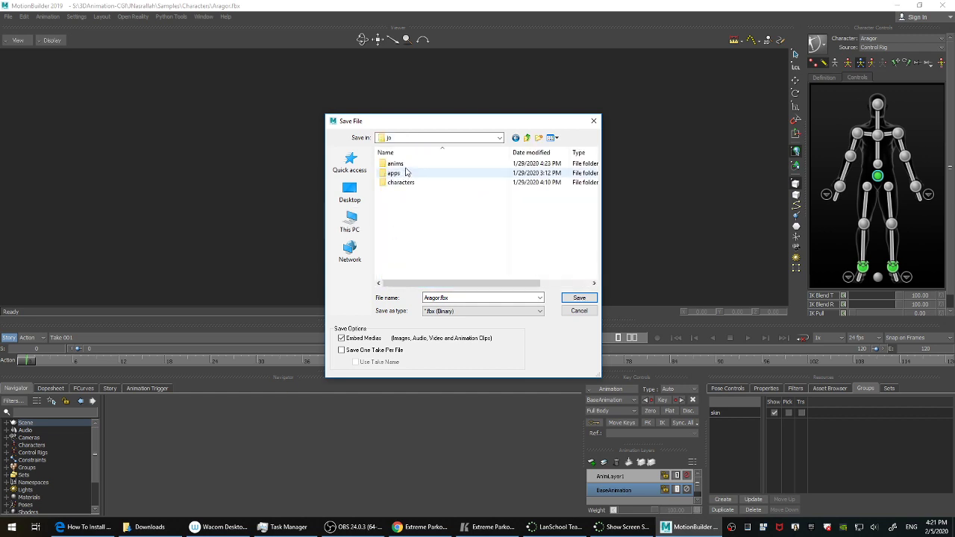
double_click(411, 164)
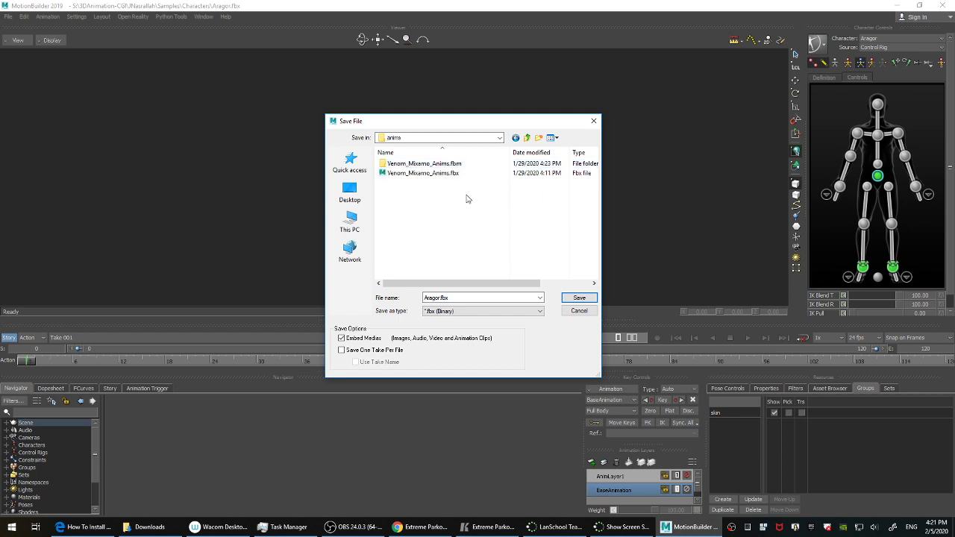
Save the scene as Aragor_Parkour_Jump_001.fbx, accepting the save options with Take 001 exported.
drag(423, 299, 460, 297)
click(440, 297)
text(_)
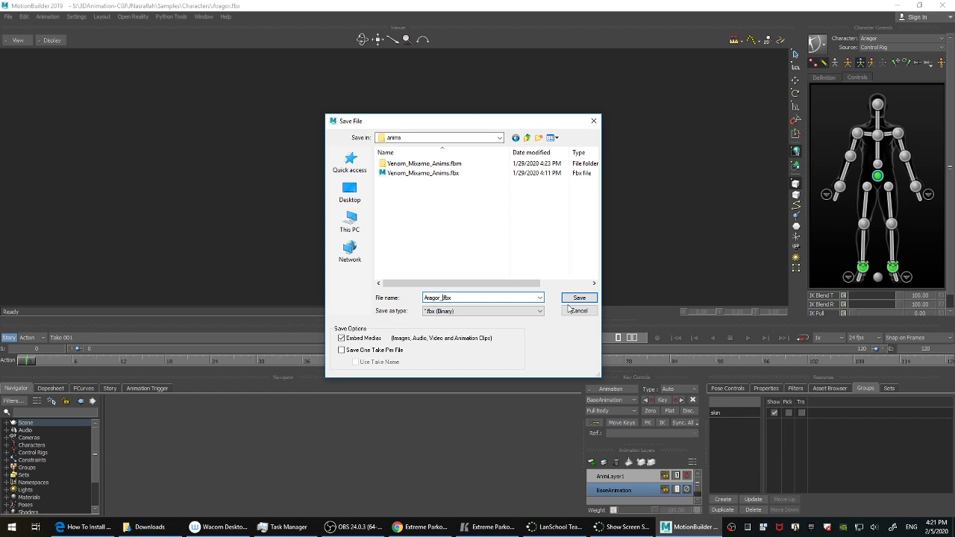
text(Parkour_Jump_001)
click(568, 301)
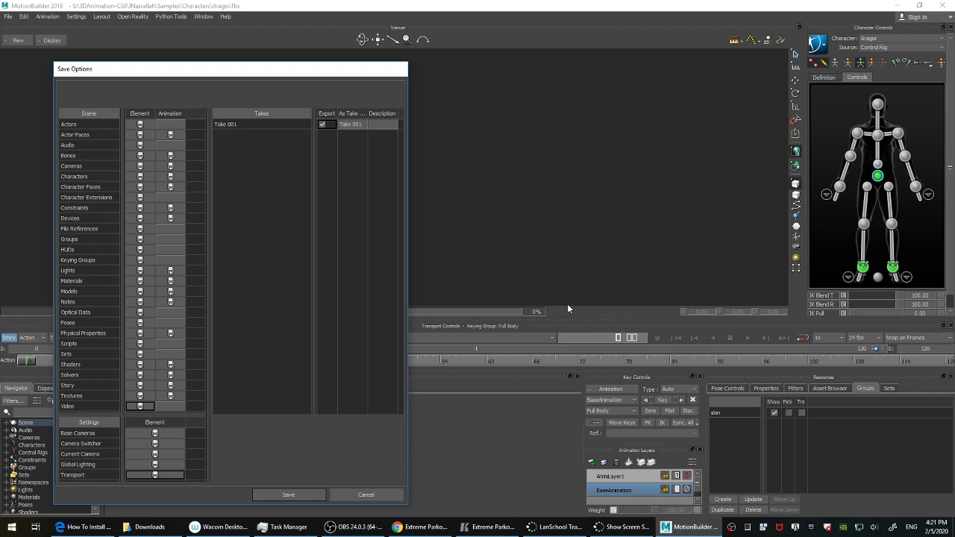
key(Return)
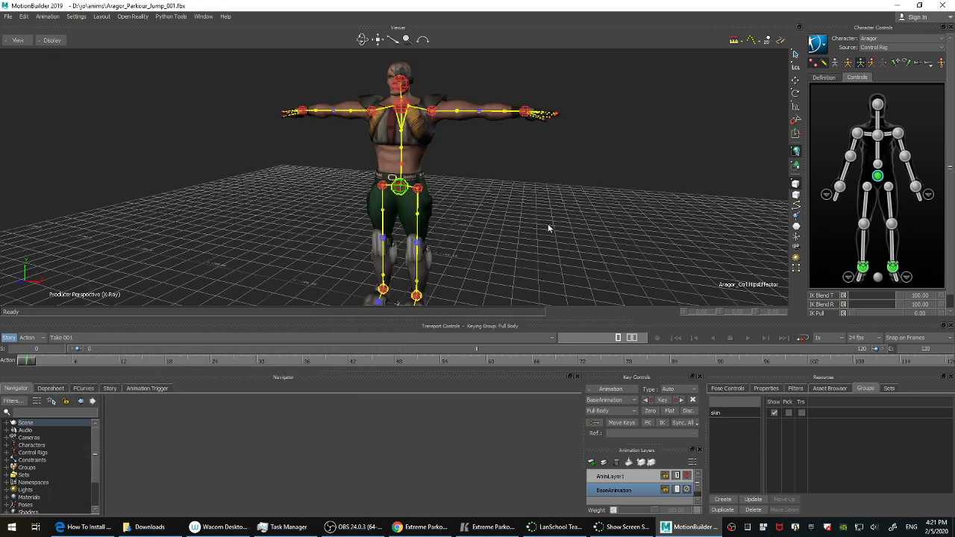
Open the Saving preferences to review the save reminder and incremental backup settings.
click(203, 16)
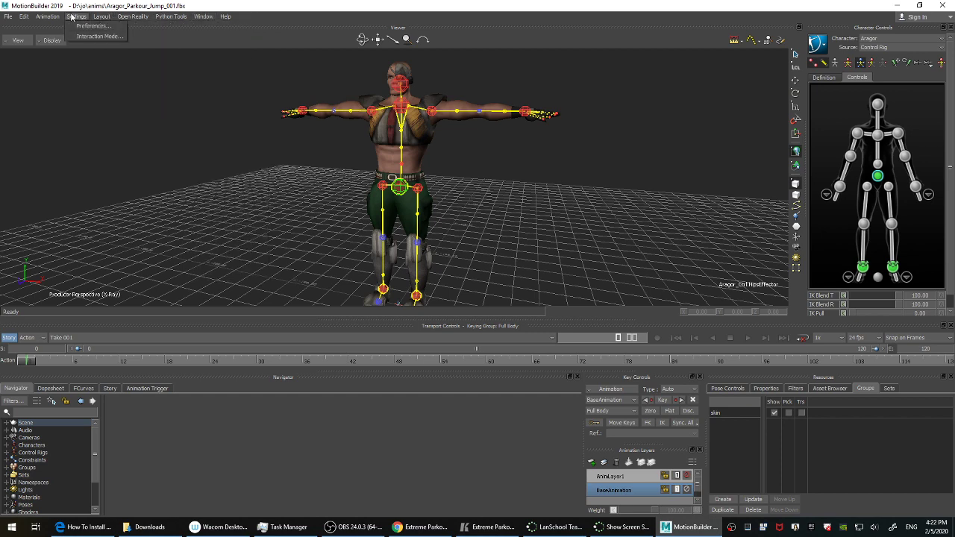
click(84, 26)
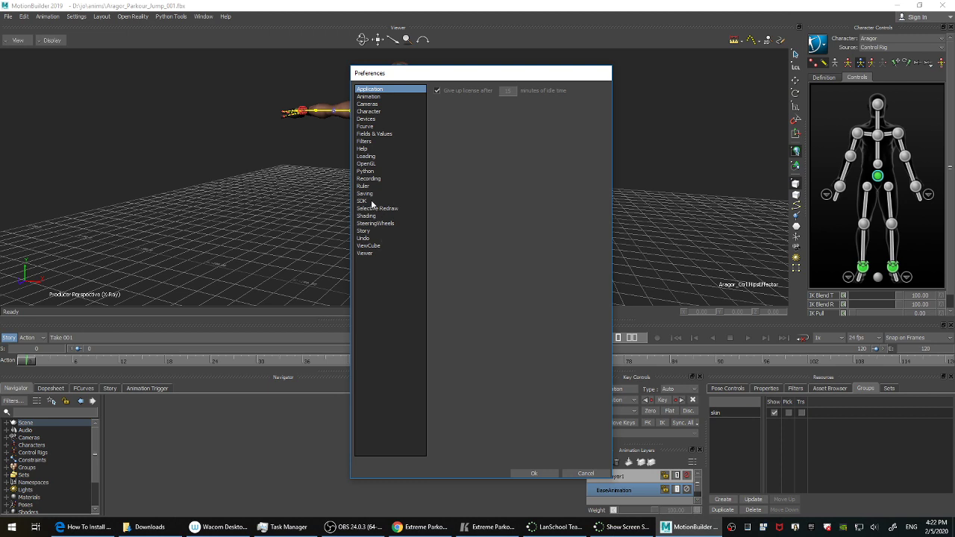
click(371, 194)
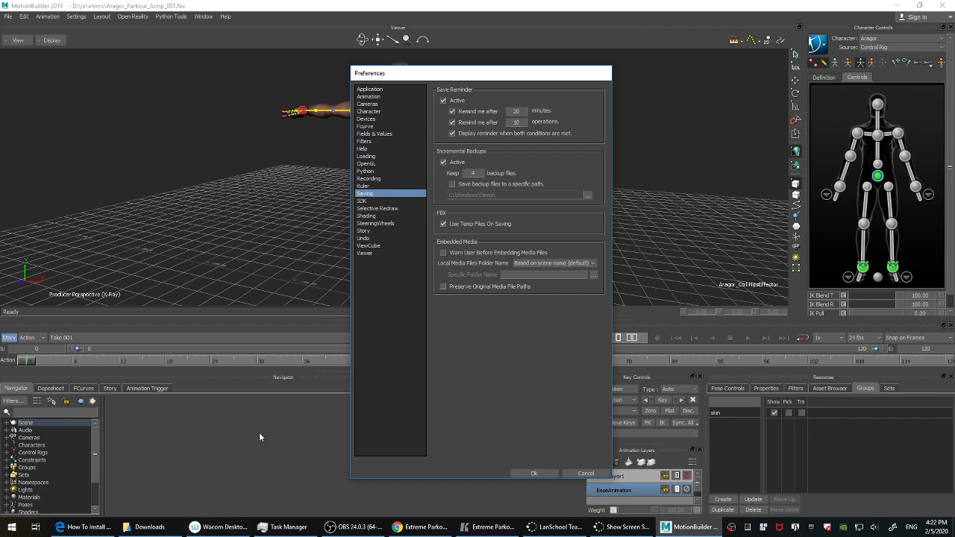
Switch to File Explorer to check the anims folder on the Data (D:) drive, and close the preferences without changes.
click(148, 527)
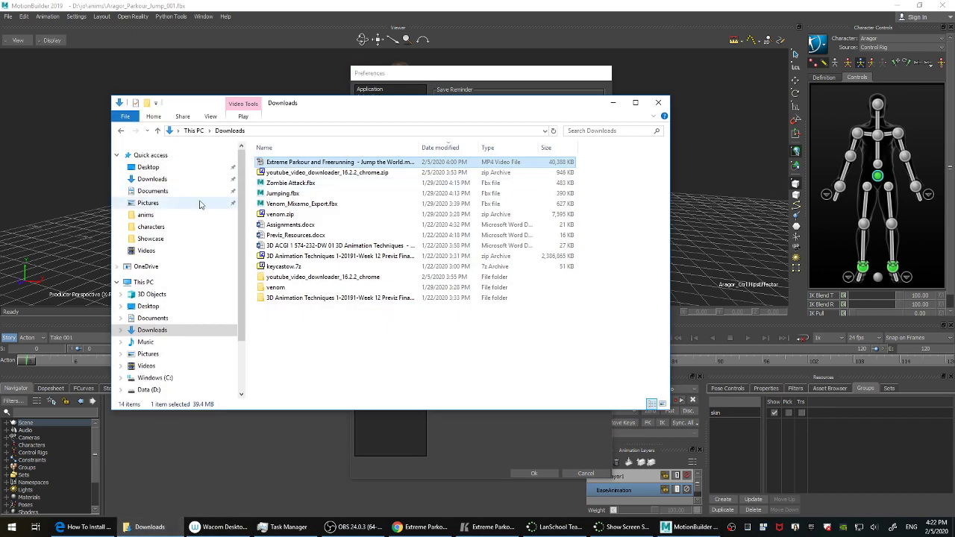
click(145, 282)
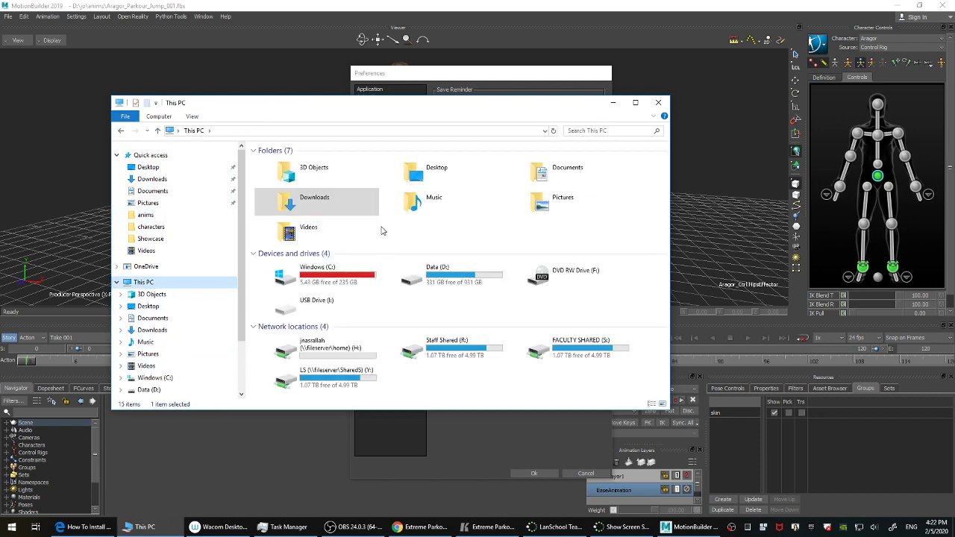
double_click(447, 274)
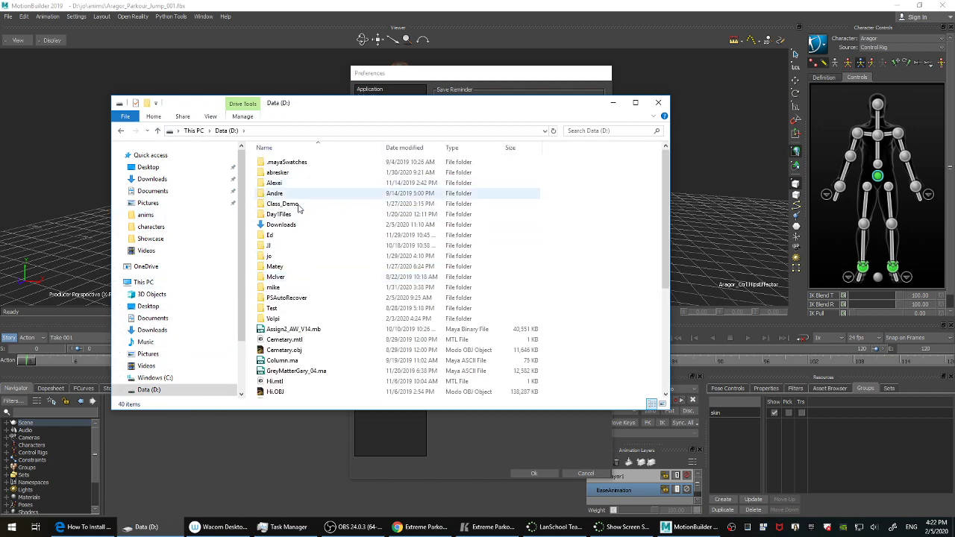
double_click(292, 257)
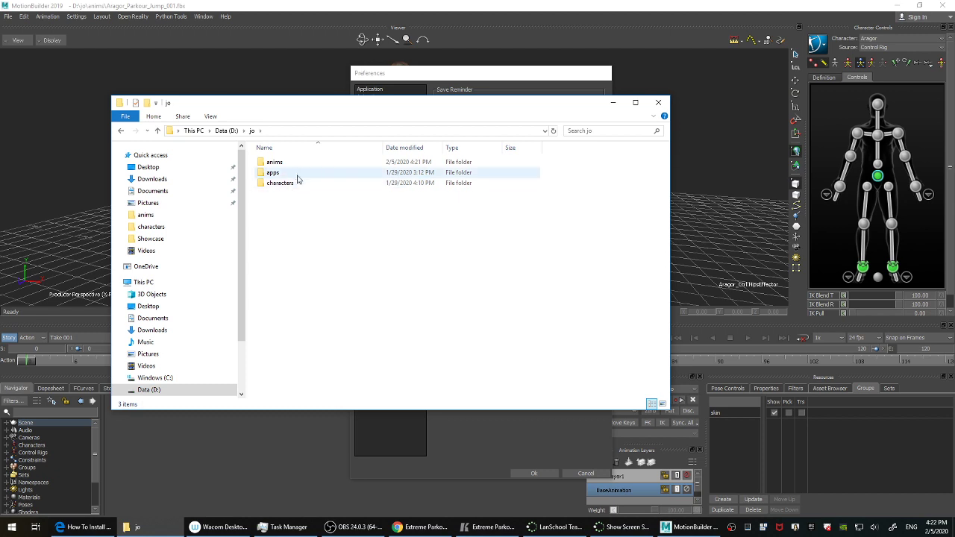
double_click(292, 164)
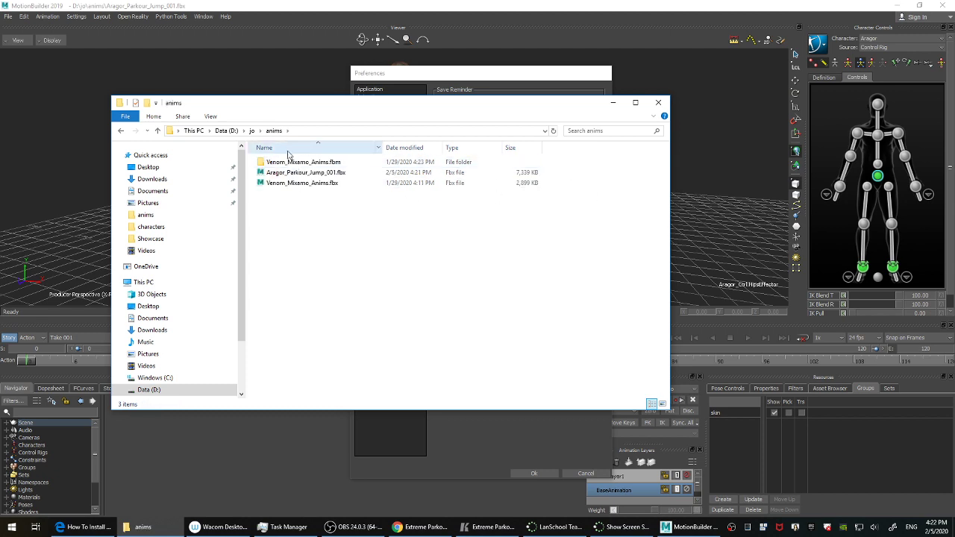
click(737, 157)
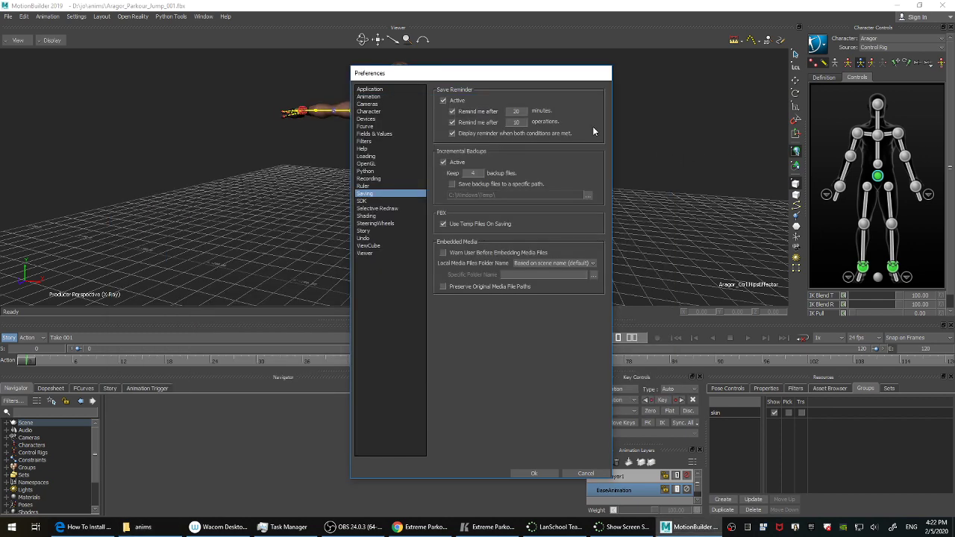
click(586, 473)
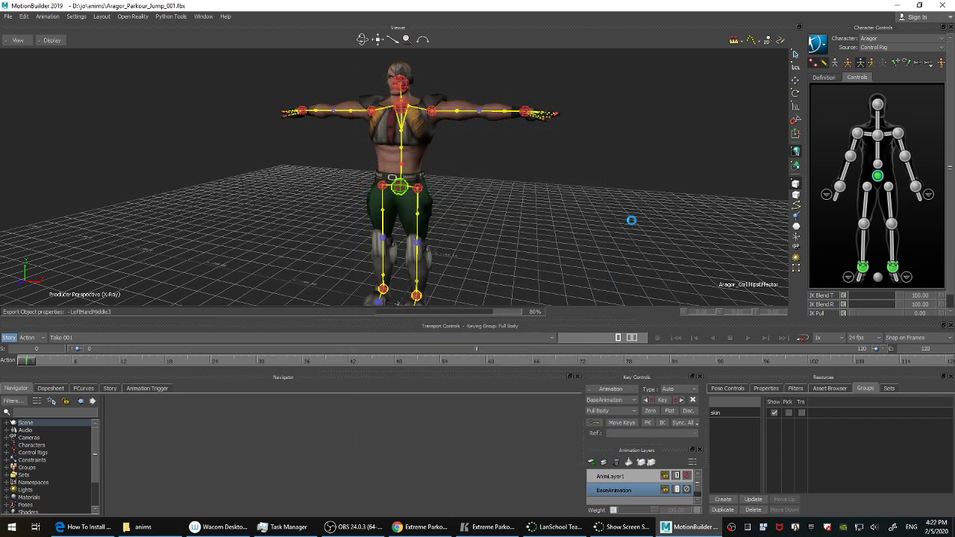
Save the scene again and inspect the Aragor_Parkour_Jump_001.bck backup folder in File Explorer.
key(s)
key(alt+Tab)
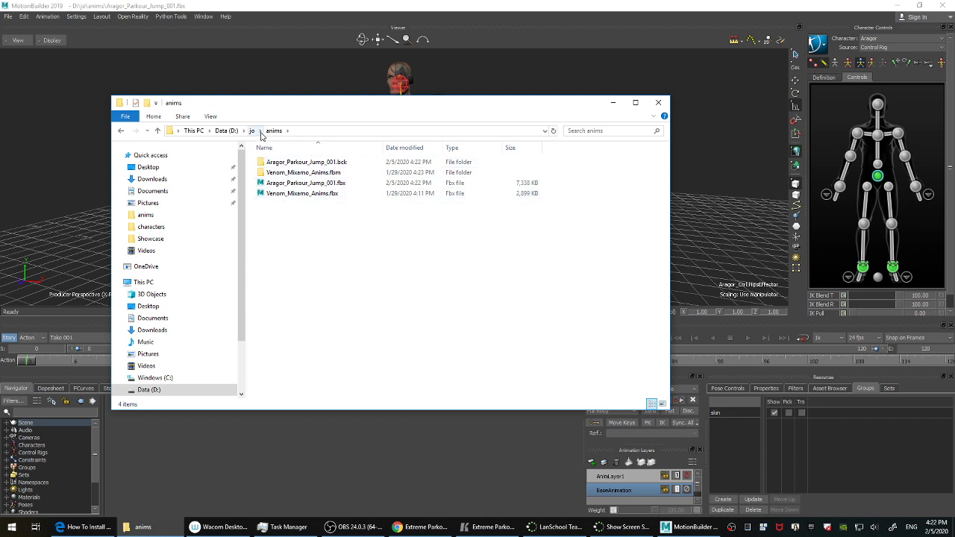
double_click(353, 164)
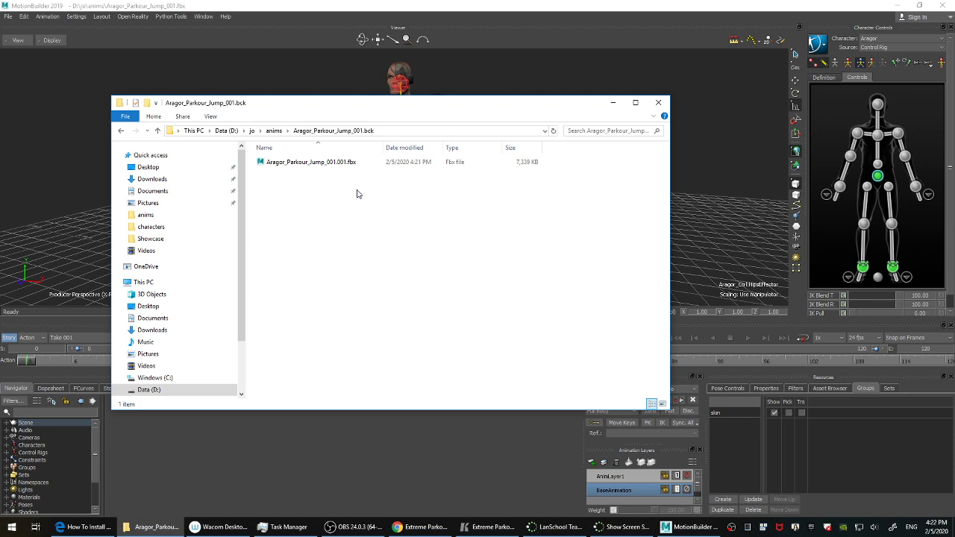
click(610, 105)
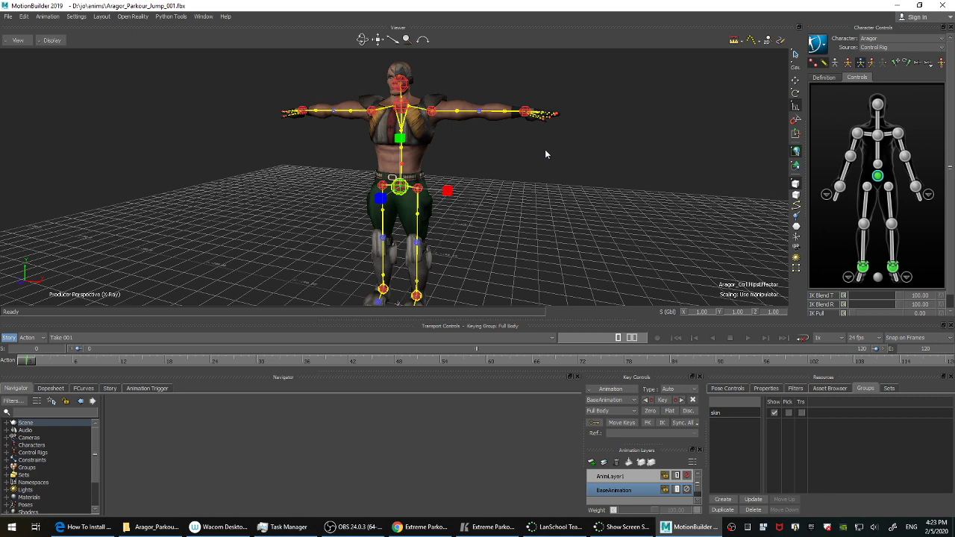
View Aragor in side profile and activate the translation manipulator on the hips effector.
ctrl+drag(546, 151, 590, 251)
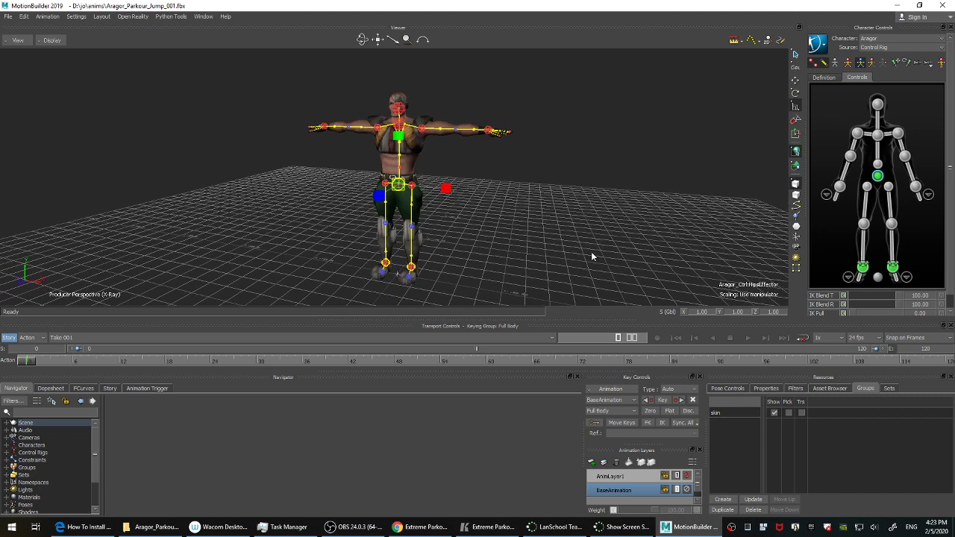
ctrl+shift+drag(566, 193, 540, 195)
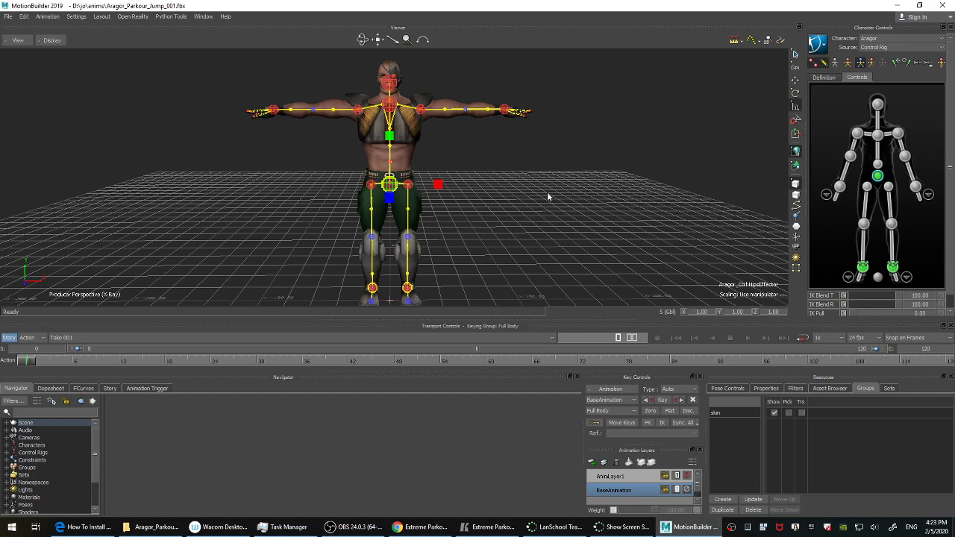
ctrl+shift+drag(535, 177, 573, 174)
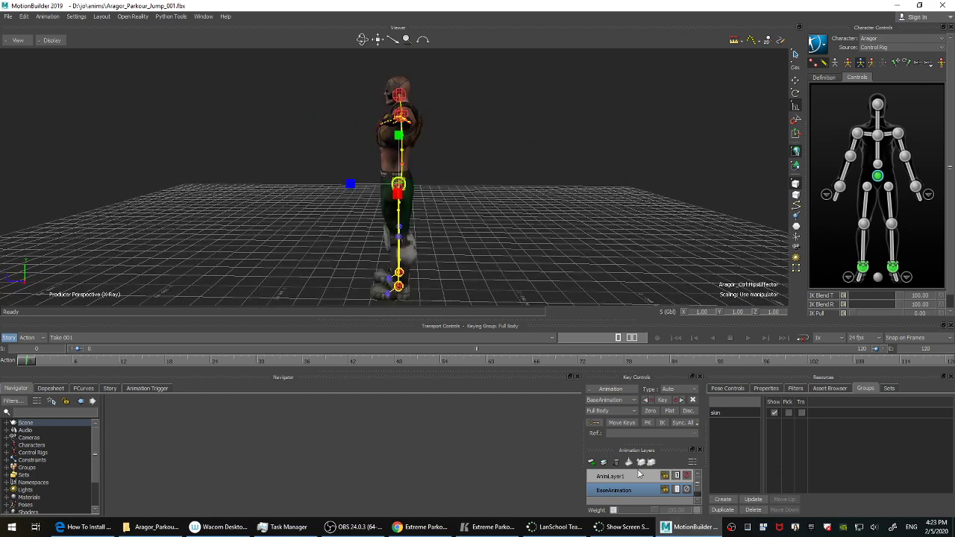
ctrl+drag(522, 227, 537, 197)
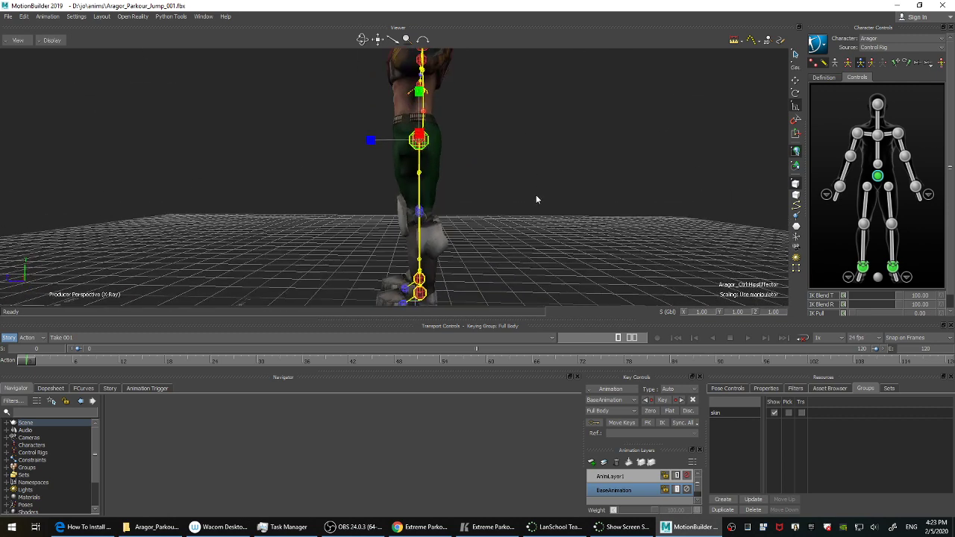
key(t)
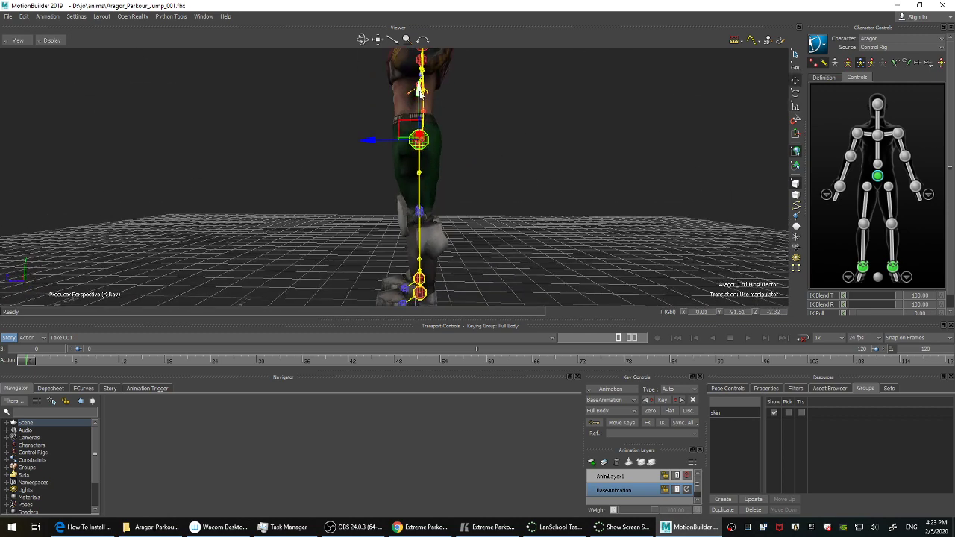
Set the scene's frame rate to 30 fps and delete the AnimLayer1 animation layer.
click(858, 337)
click(859, 415)
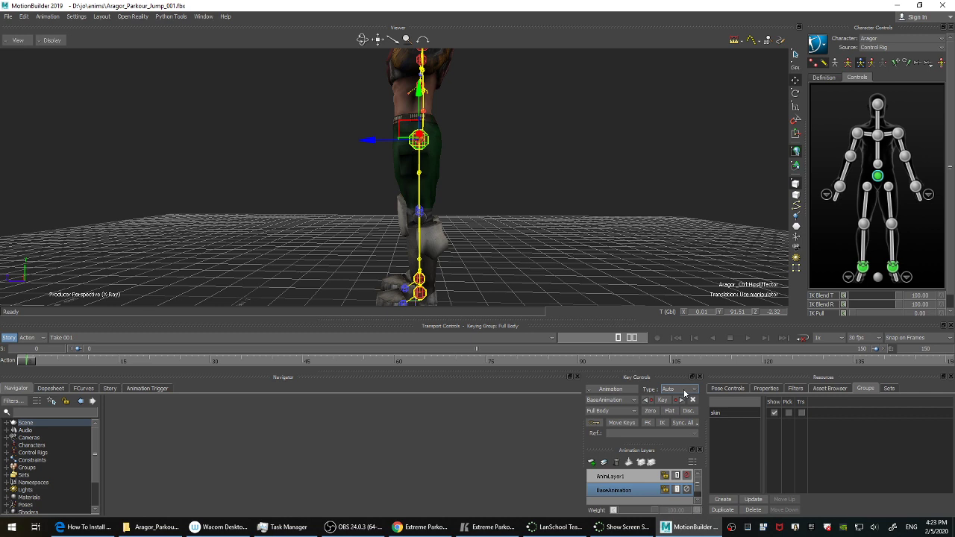
click(639, 479)
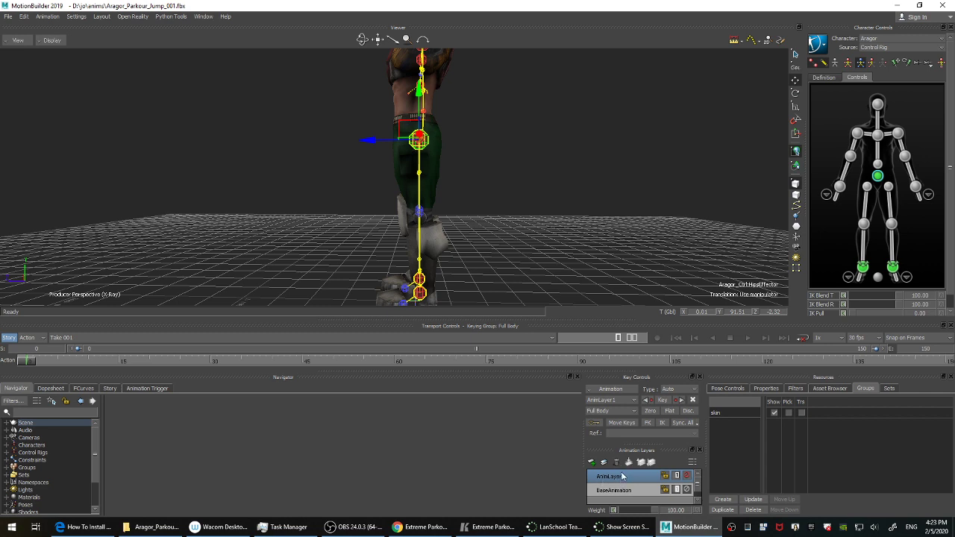
click(617, 463)
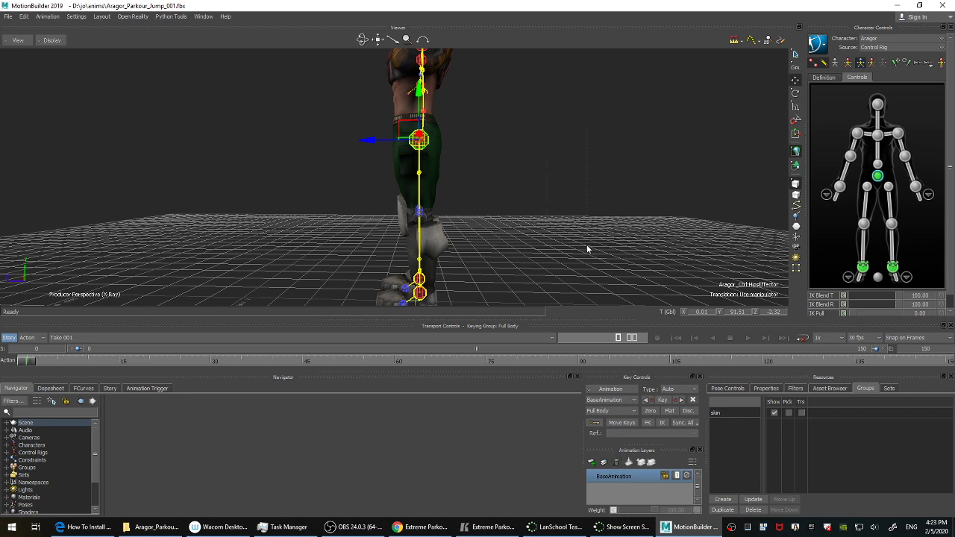
Lower Aragor's hips effector to bend the knees and rotate it about 11 degrees so the torso leans forward.
drag(548, 129, 535, 224)
click(877, 178)
ctrl+shift+drag(513, 146, 503, 188)
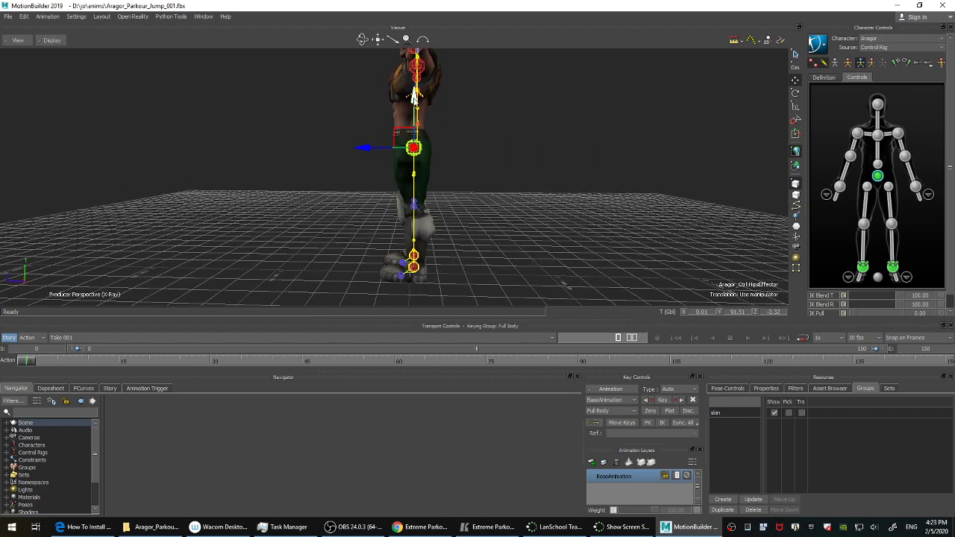
drag(414, 94, 370, 108)
key(r)
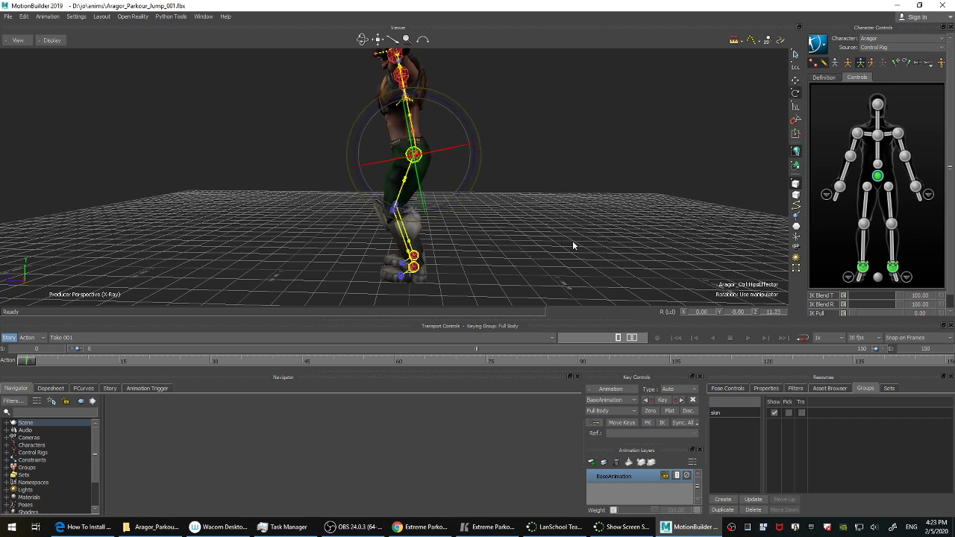
Keyframe Aragor's lowered, forward-leaning hips pose at frame 0 with the Full Body keying group and deselect the effector.
shift+drag(572, 241, 561, 218)
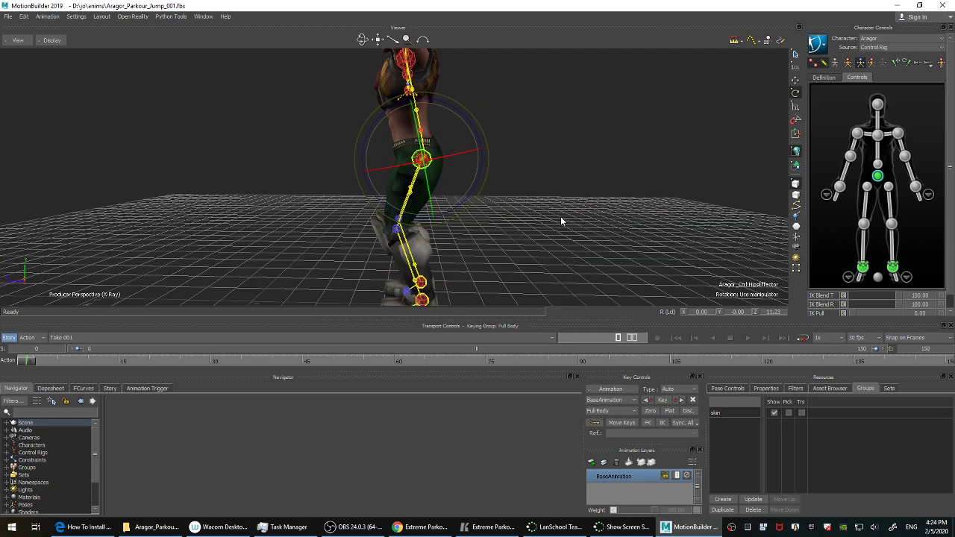
key(k)
click(514, 288)
Lift Aragor's left ankle effector up and back behind the body to about Y 28.8, Z -19.5.
shift+drag(469, 260, 468, 230)
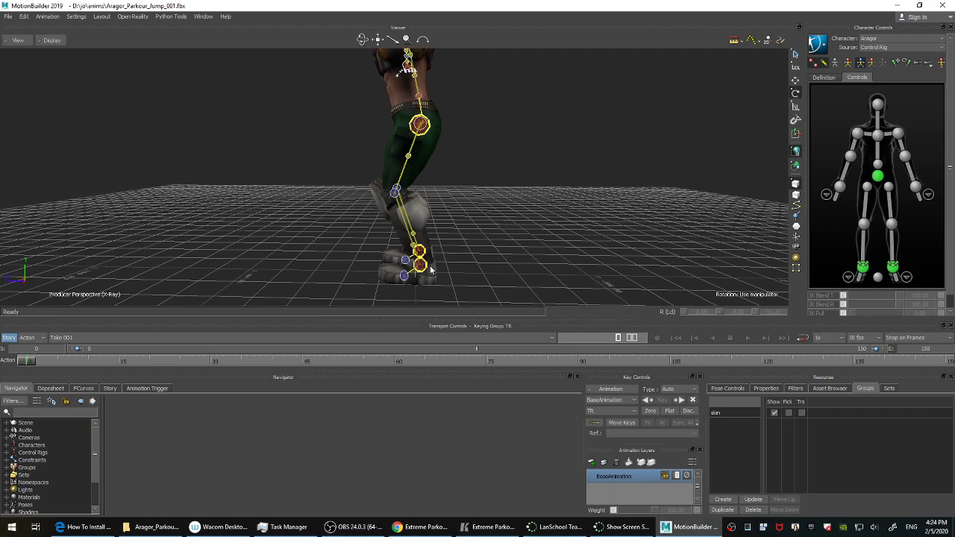
click(423, 268)
ctrl+drag(546, 279, 563, 223)
key(t)
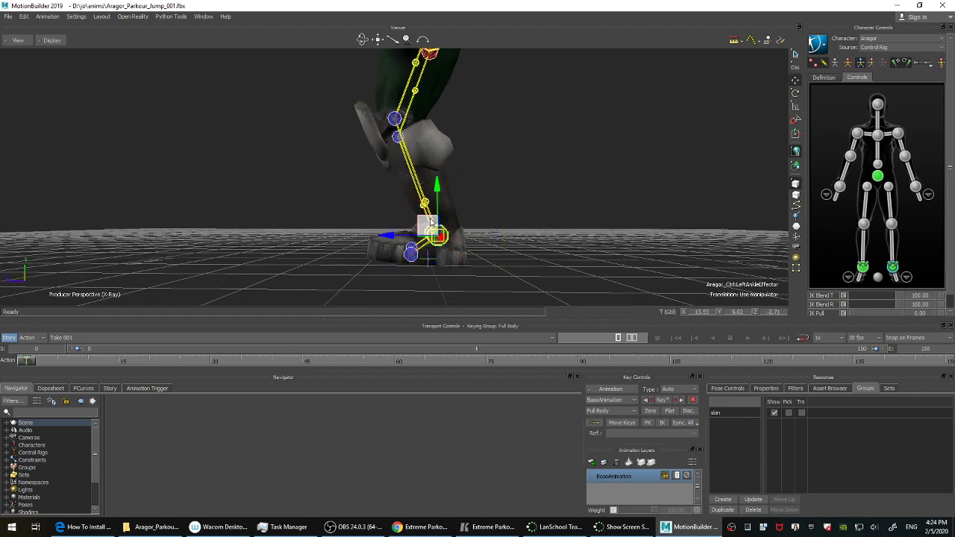
drag(429, 223, 483, 162)
shift+drag(598, 216, 600, 185)
ctrl+drag(570, 233, 534, 221)
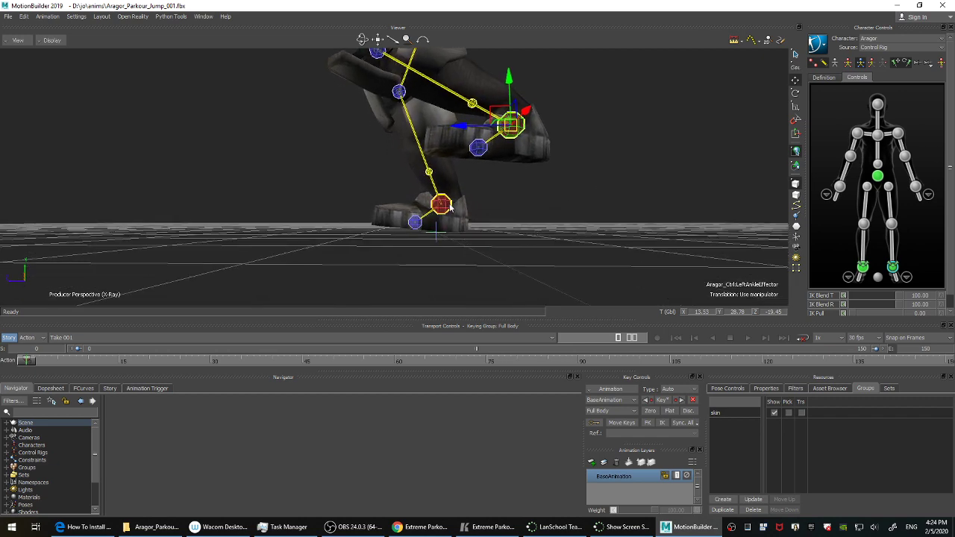
Rotate the right ankle effector about 6.5 degrees around its local Z axis.
click(447, 206)
key(e)
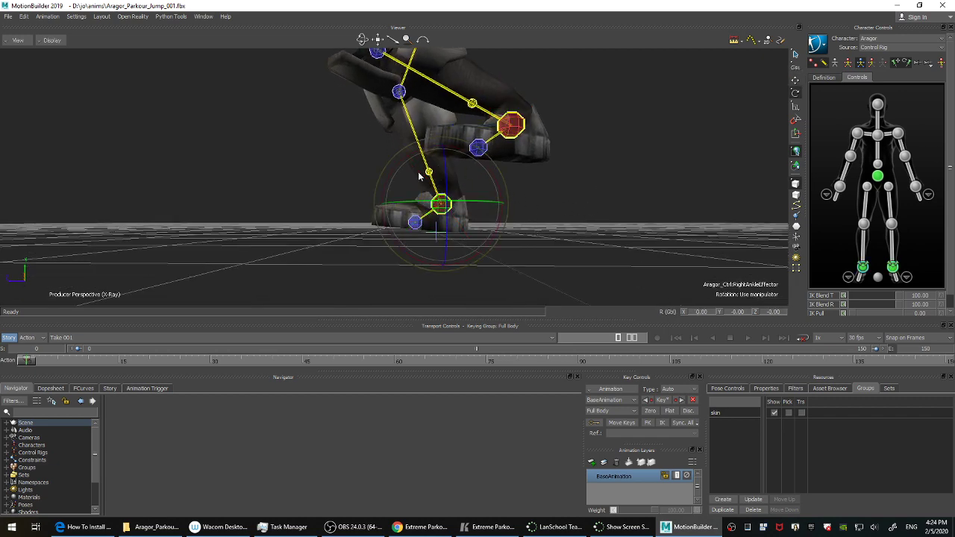
key(l)
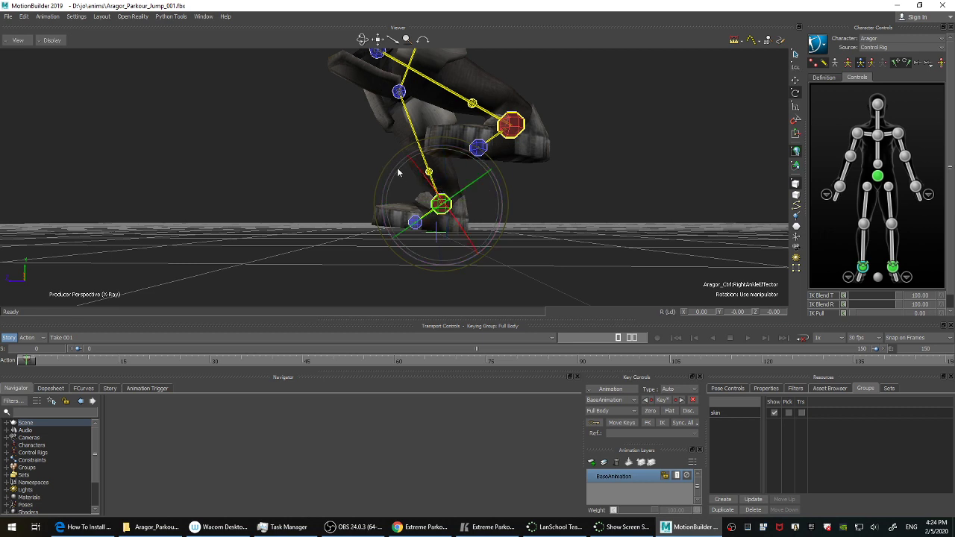
drag(396, 164, 396, 168)
Rotate the raised left ankle effector about 41 degrees around its local Z axis so the toes point downward.
alt+middle_drag(619, 206, 619, 206)
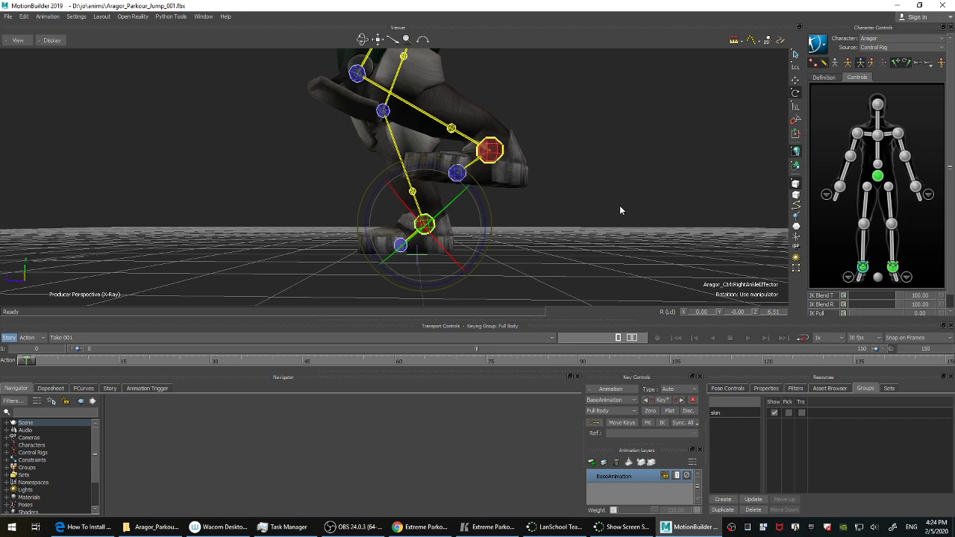
click(499, 152)
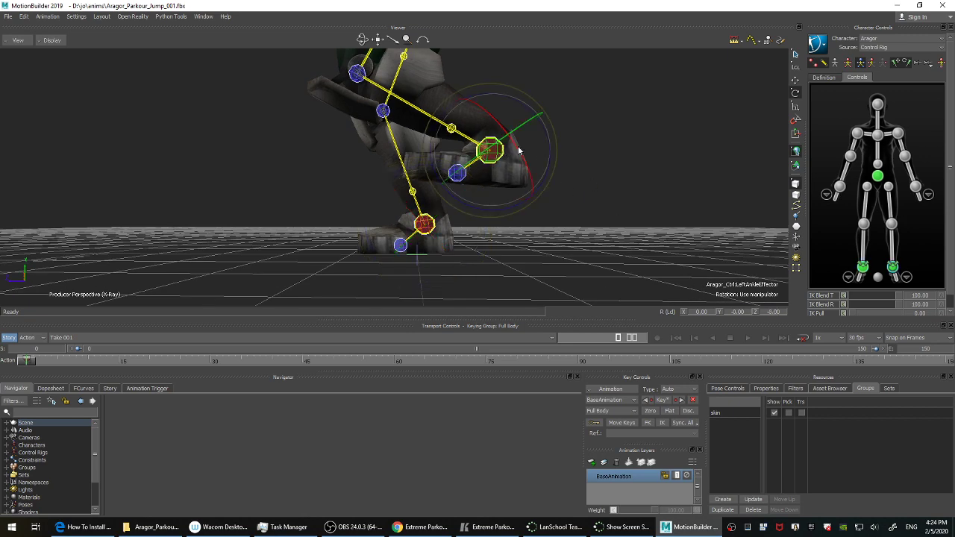
drag(445, 115, 443, 137)
scroll(675, 219, down, 2)
From the front, shift the hips effector sideways over the supporting right foot to about X -6.9.
mouse_move(675, 215)
alt+mouse_down()
mouse_move(570, 143)
mouse_move(639, 207)
mouse_move(658, 207)
alt+mouse_up()
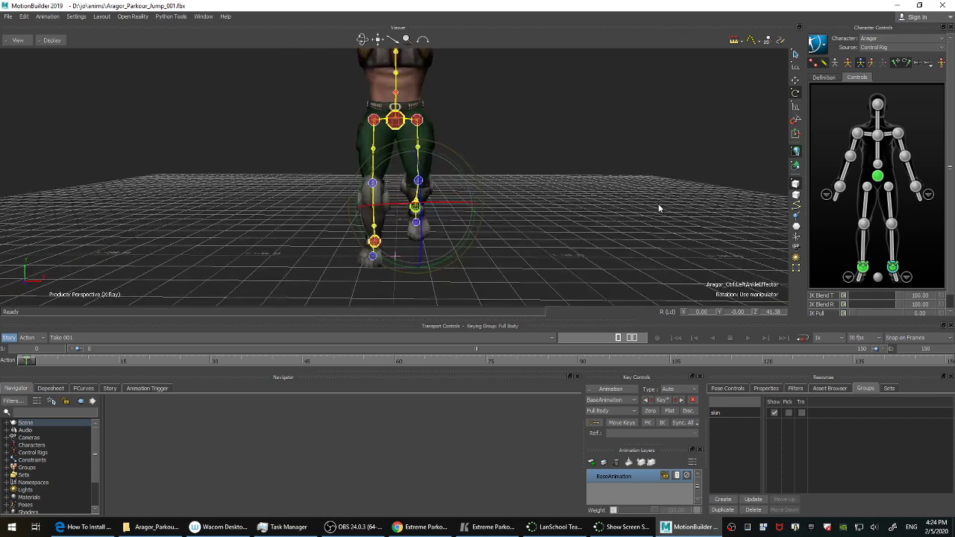
alt+right_drag(658, 207, 587, 188)
alt+middle_drag(586, 188, 595, 196)
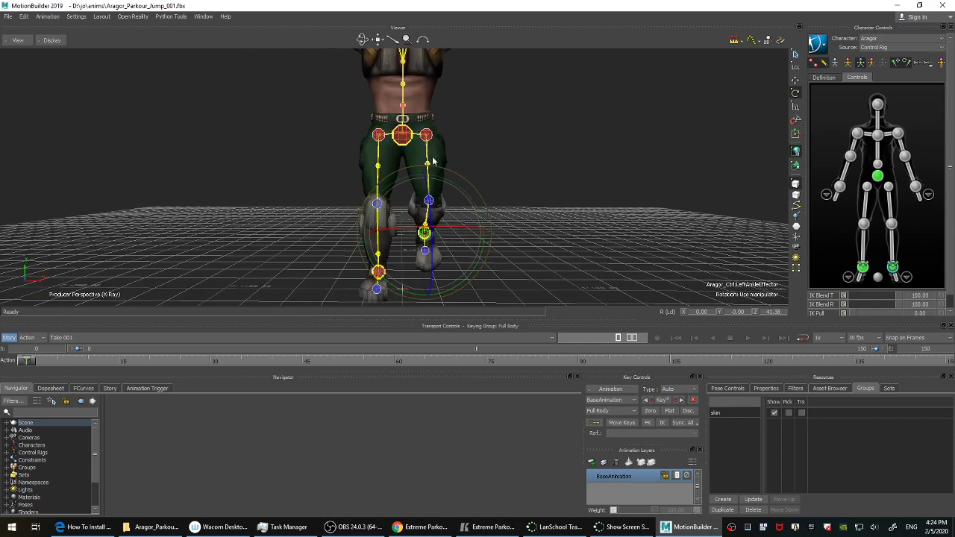
click(405, 131)
alt+middle_drag(569, 163, 573, 171)
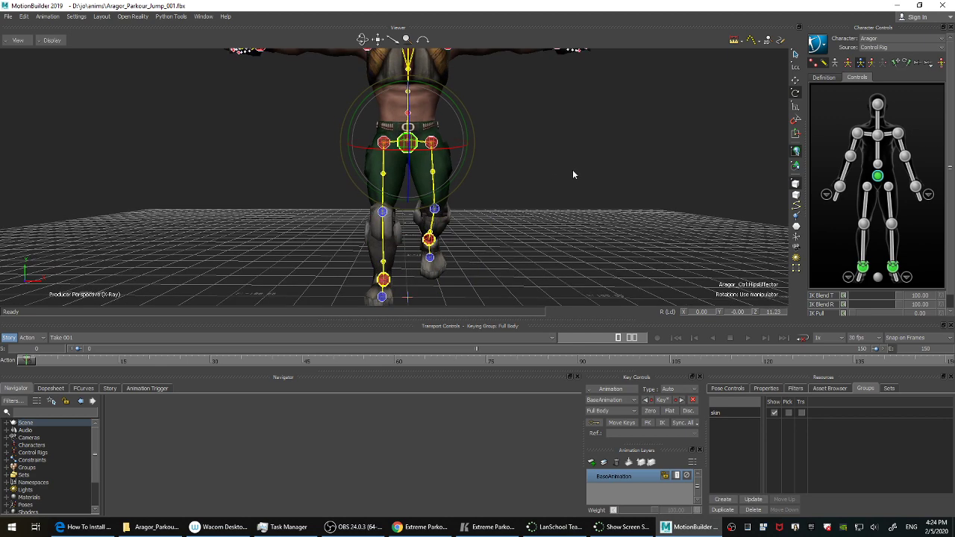
alt+right_drag(573, 171, 569, 195)
alt+middle_drag(570, 195, 560, 193)
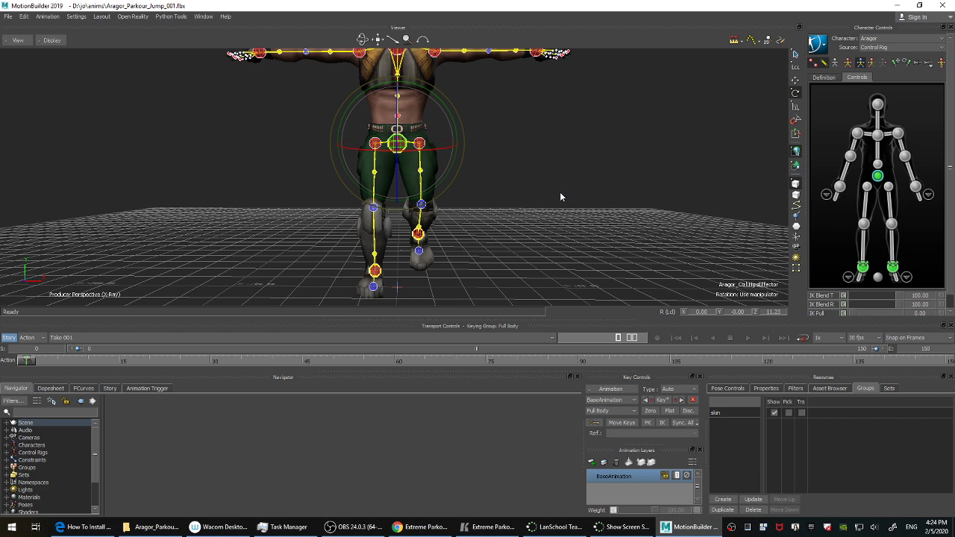
key(t)
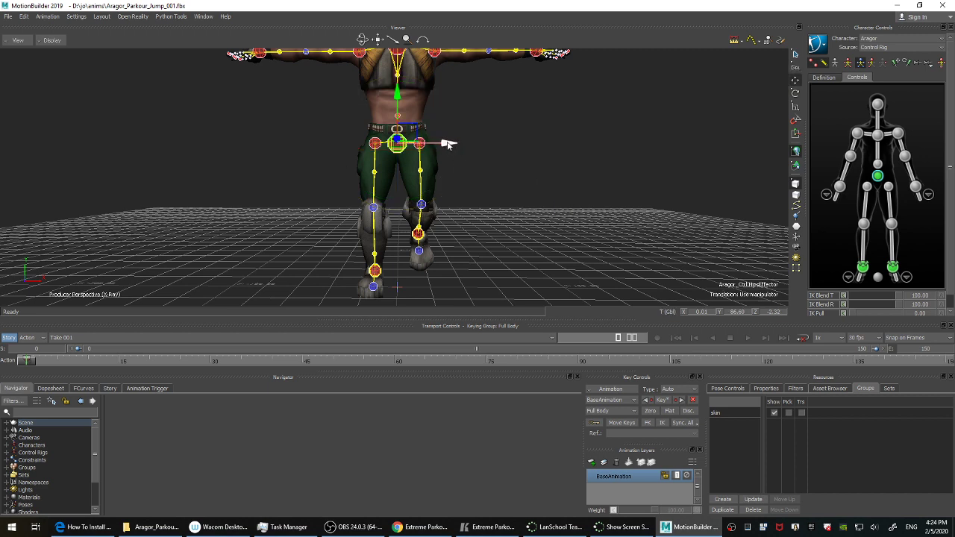
drag(448, 144, 436, 143)
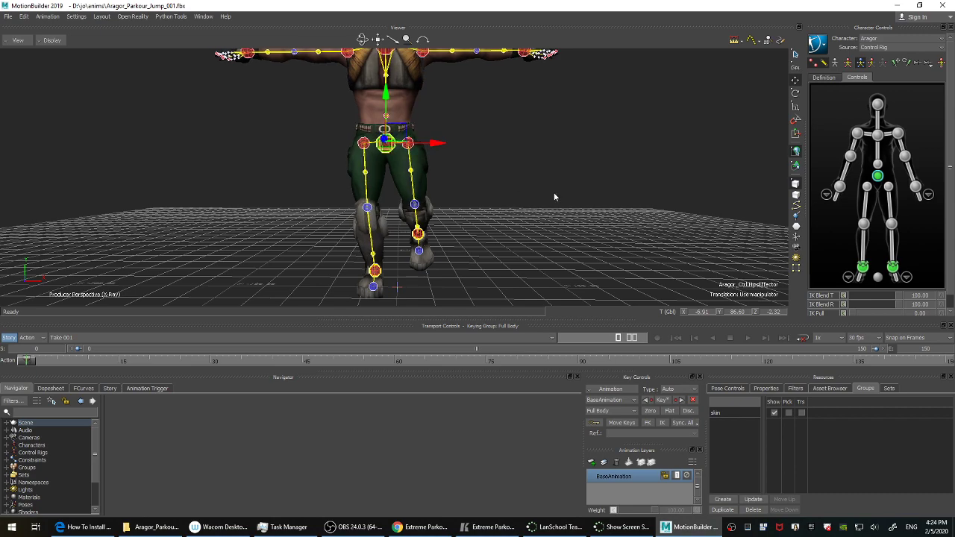
Move the chest effector forward and down to about Y 133.3, Z 24.6 to hunch the torso.
ctrl+shift+drag(563, 170, 520, 178)
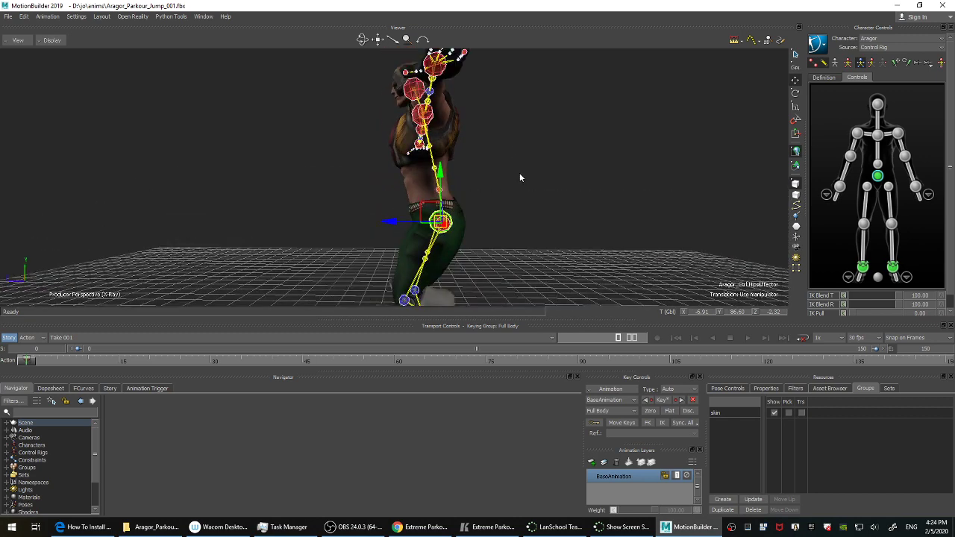
click(877, 135)
ctrl+shift+drag(616, 174, 562, 203)
drag(386, 151, 333, 161)
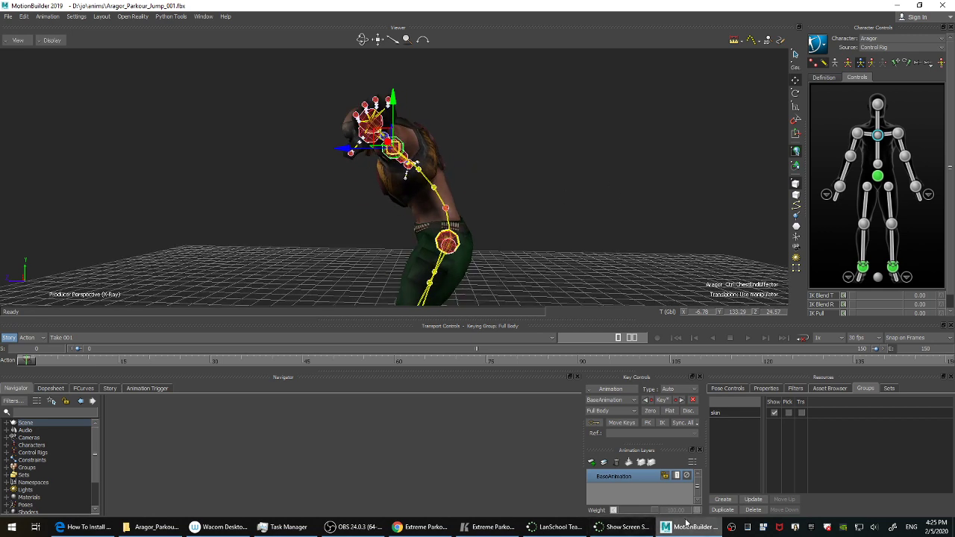
Bring up the parkour reference video and lower the left wrist effector beside the hip to about X 30.4, Y 89.3.
click(485, 527)
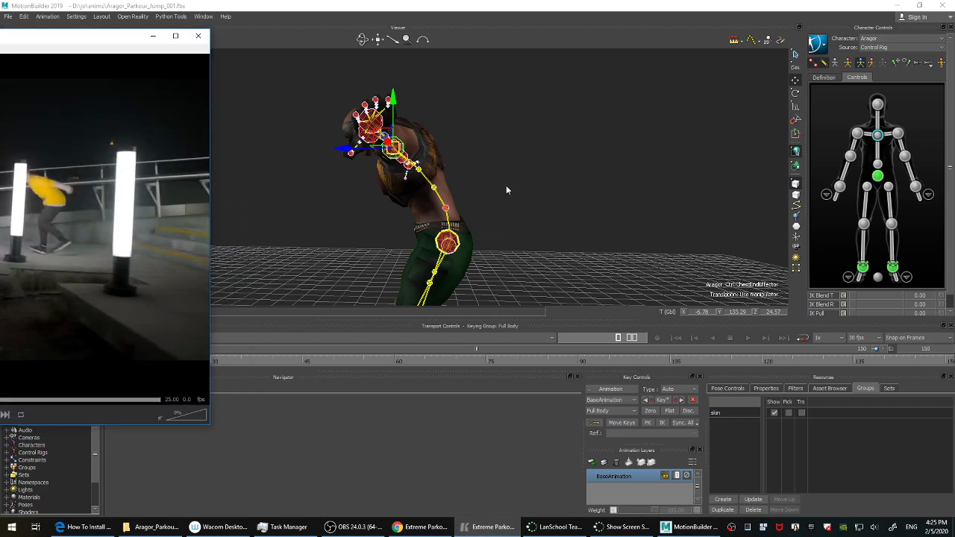
ctrl+shift+drag(502, 167, 543, 188)
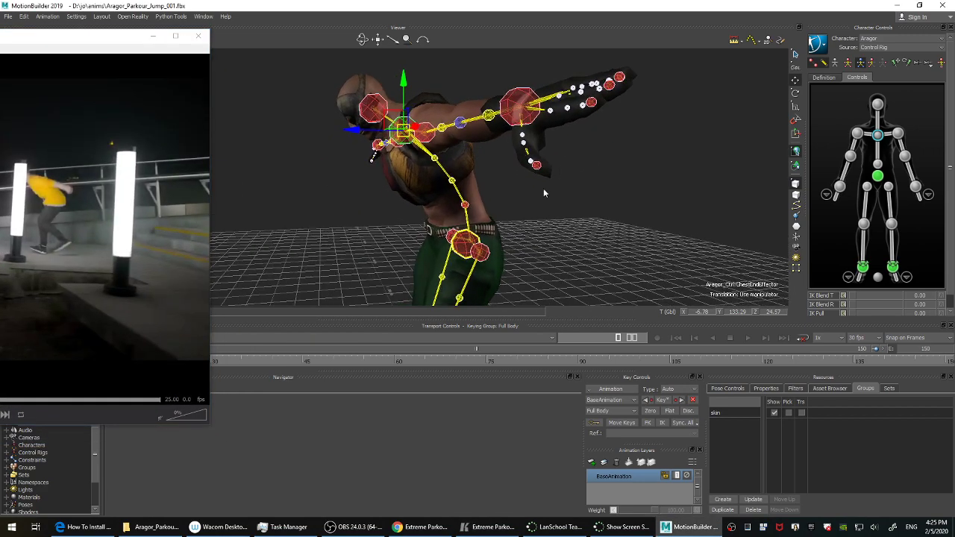
click(526, 100)
ctrl+shift+drag(620, 135, 552, 127)
ctrl+shift+drag(623, 178, 614, 192)
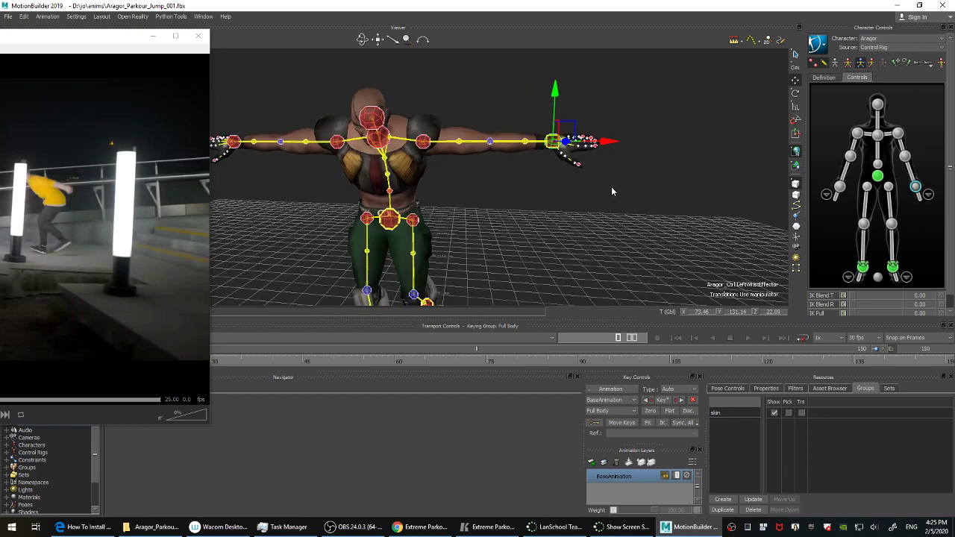
drag(569, 129, 470, 224)
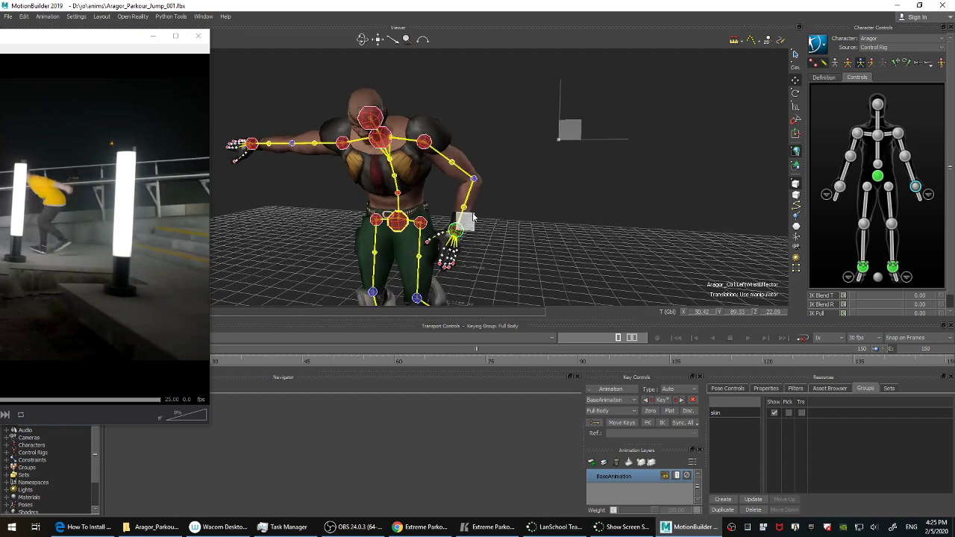
Set the reference mode to Local and rotate the left index finger effector to curl the finger inward.
ctrl+shift+drag(587, 206, 643, 207)
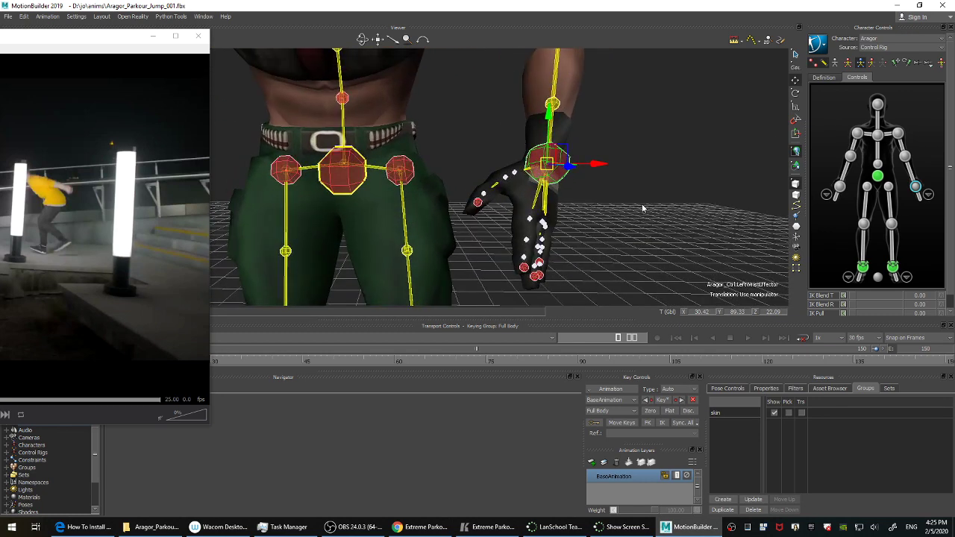
click(525, 269)
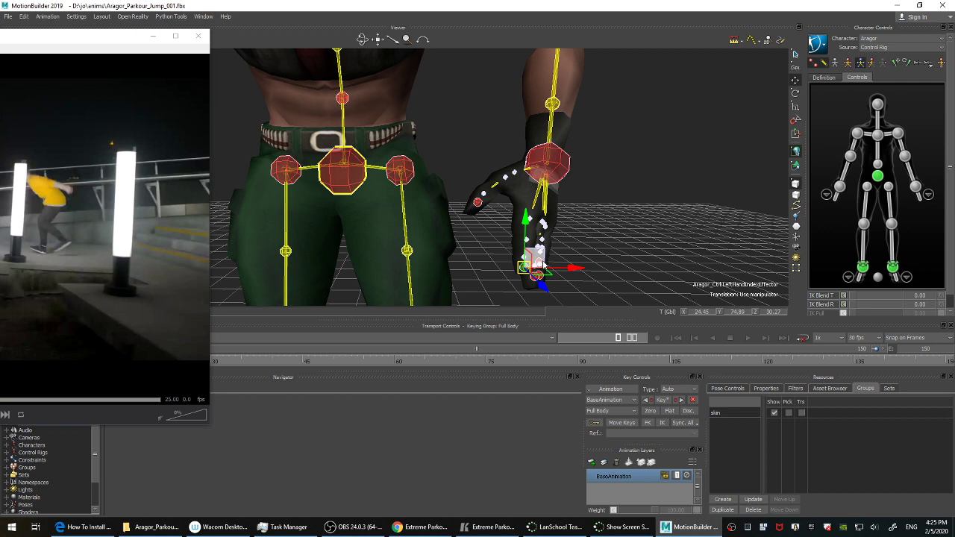
shift+drag(651, 236, 689, 229)
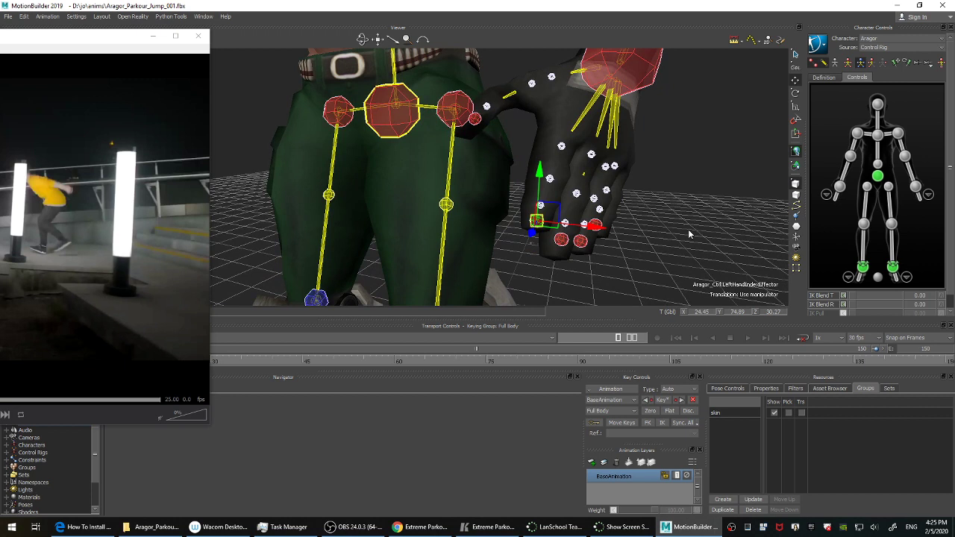
key(e)
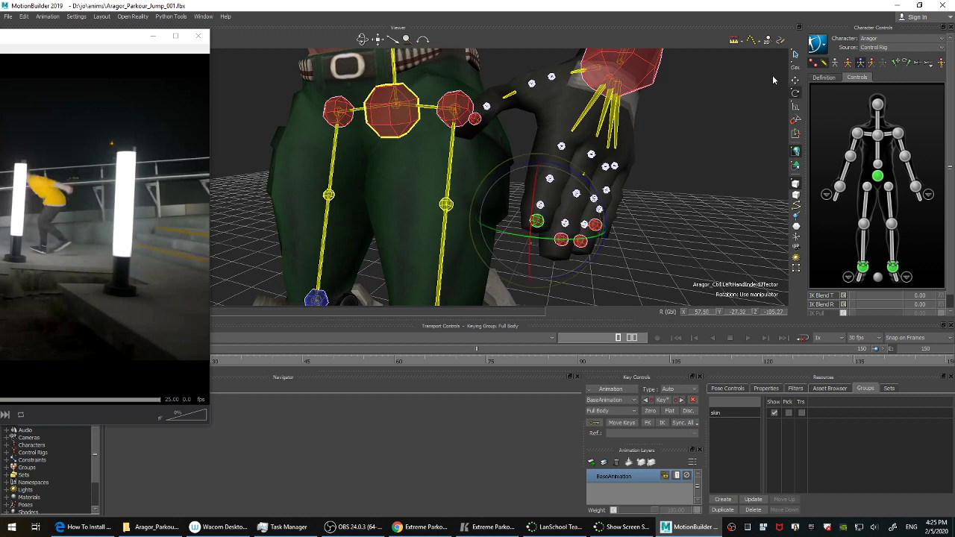
click(795, 66)
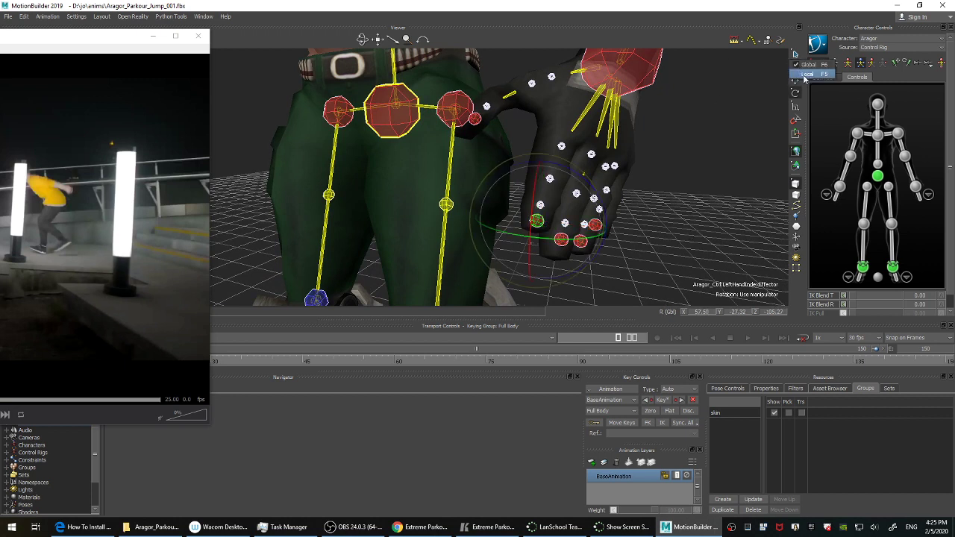
click(805, 74)
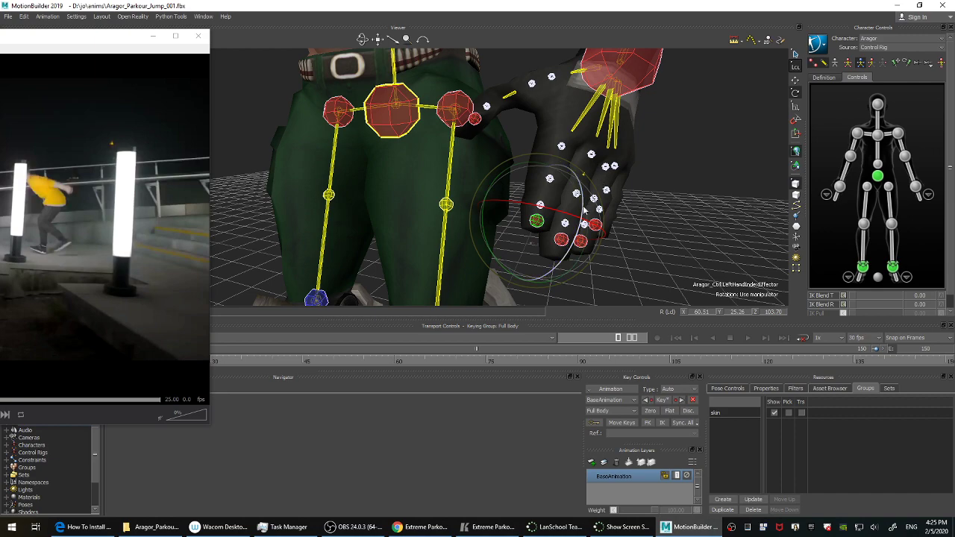
drag(582, 208, 577, 231)
ctrl+shift+drag(678, 220, 672, 228)
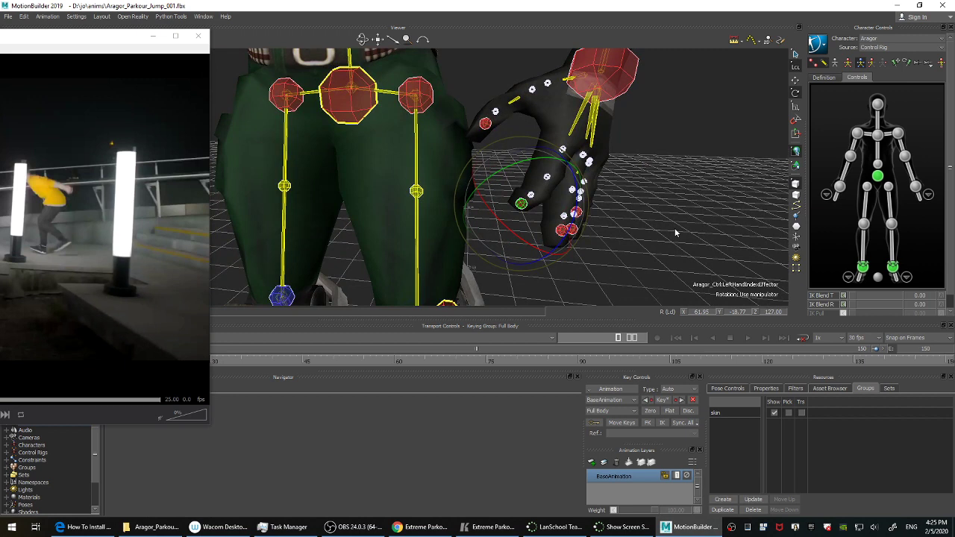
Select the left hand's middle, ring and pinky finger effectors together and curl them inward.
ctrl+shift+drag(665, 206, 632, 176)
click(470, 126)
click(538, 140)
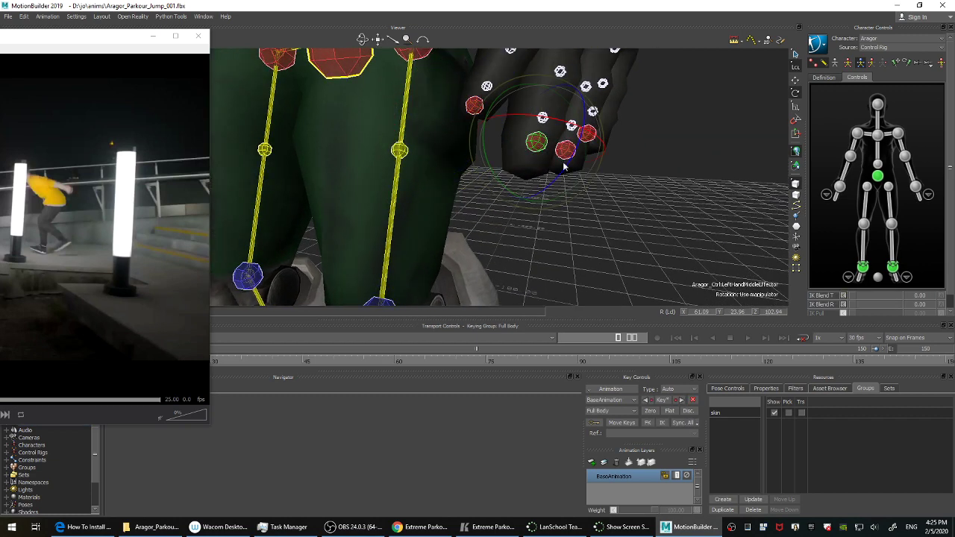
ctrl+click(565, 150)
ctrl+click(586, 140)
ctrl+shift+drag(714, 168, 606, 219)
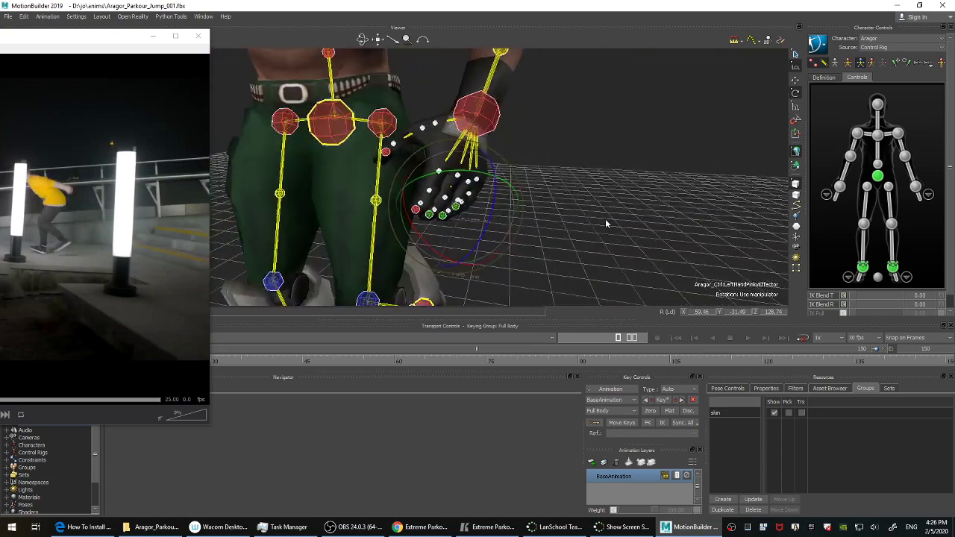
Rotate the left thumb effector inward to close the hand and set the viewer to display models only.
scroll(605, 219, up, 3)
click(381, 136)
shift+drag(682, 163, 698, 179)
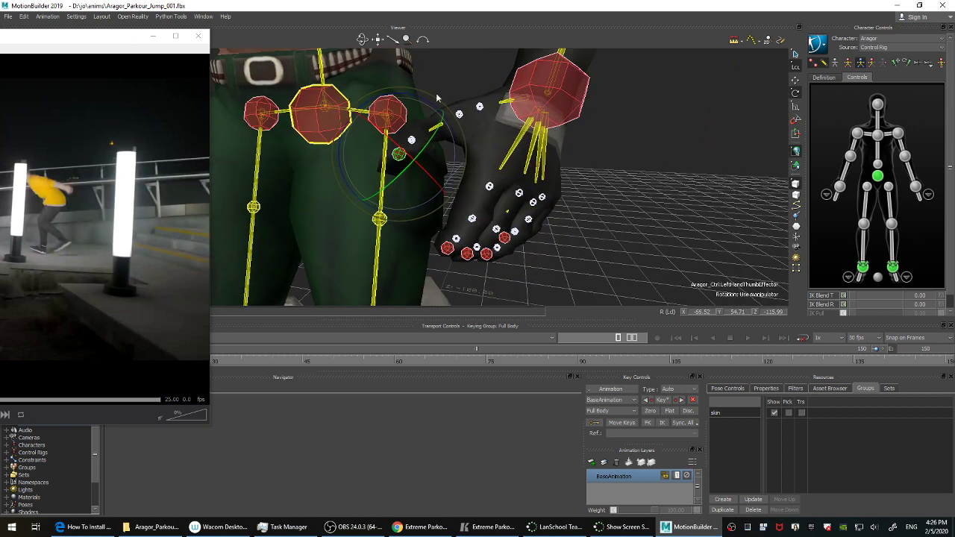
drag(388, 96, 384, 109)
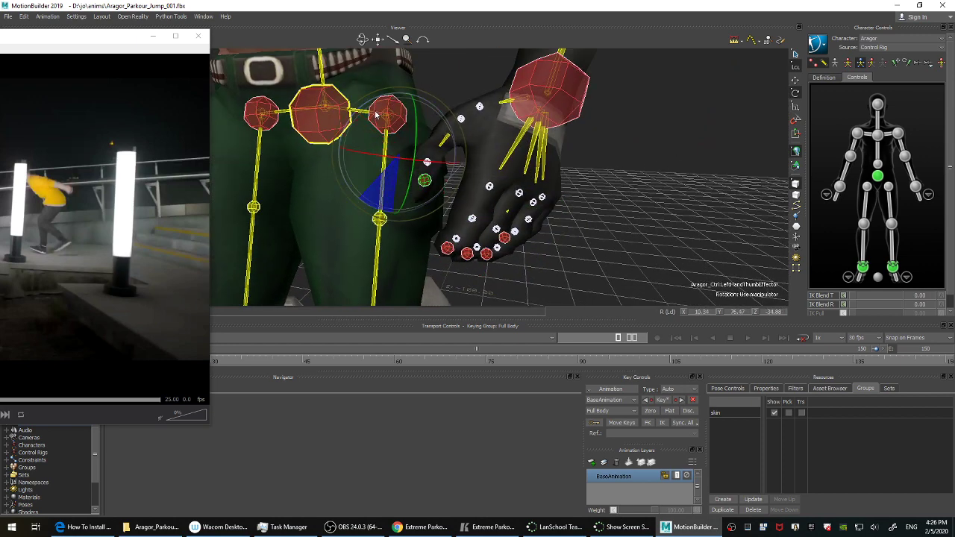
ctrl+shift+drag(687, 225, 520, 178)
ctrl+shift+drag(522, 178, 607, 214)
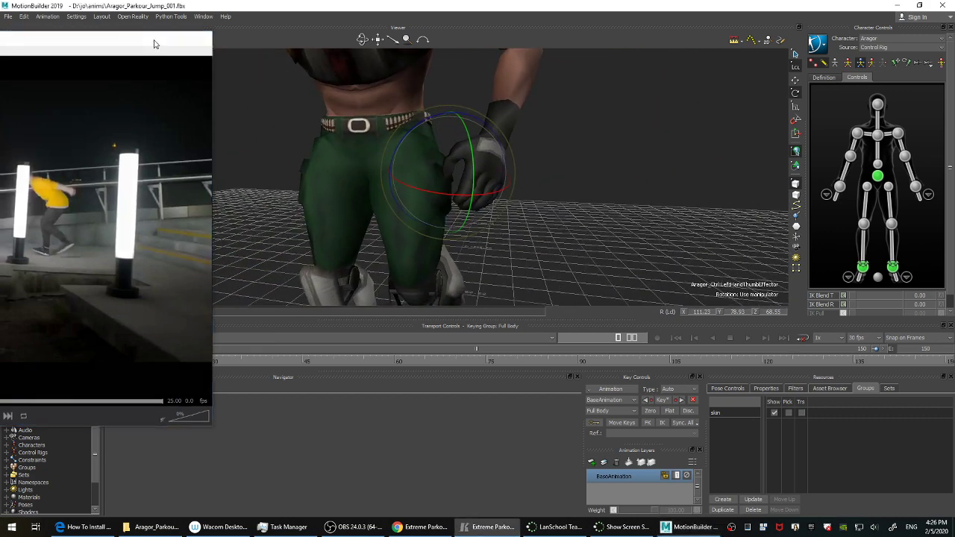
Put the reference video away and save the posed Aragor scene.
click(153, 36)
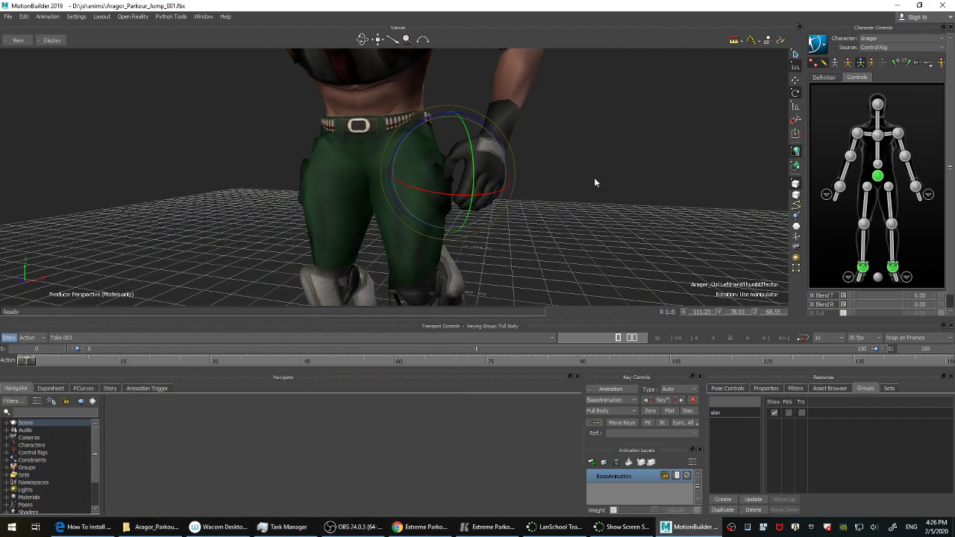
mouse_move(595, 179)
ctrl+mouse_down()
mouse_move(561, 194)
mouse_move(559, 178)
mouse_move(606, 194)
ctrl+mouse_up()
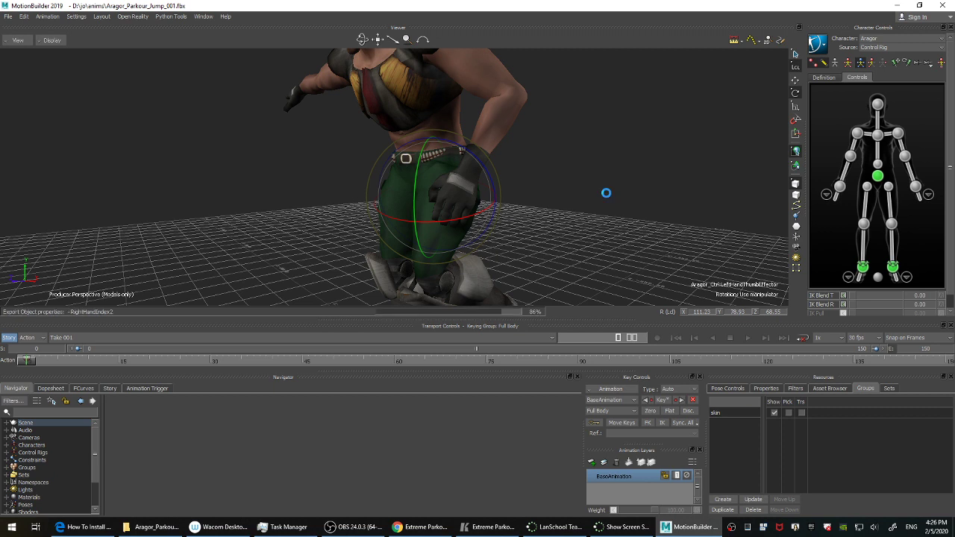
key(s)
Create a new pose from Aragor's current stance in the Pose Controls.
click(735, 389)
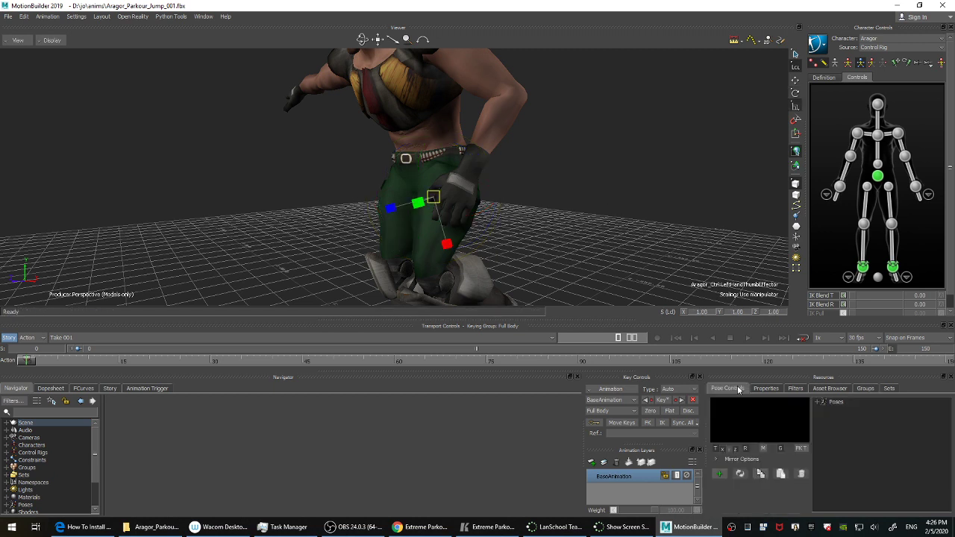
click(817, 402)
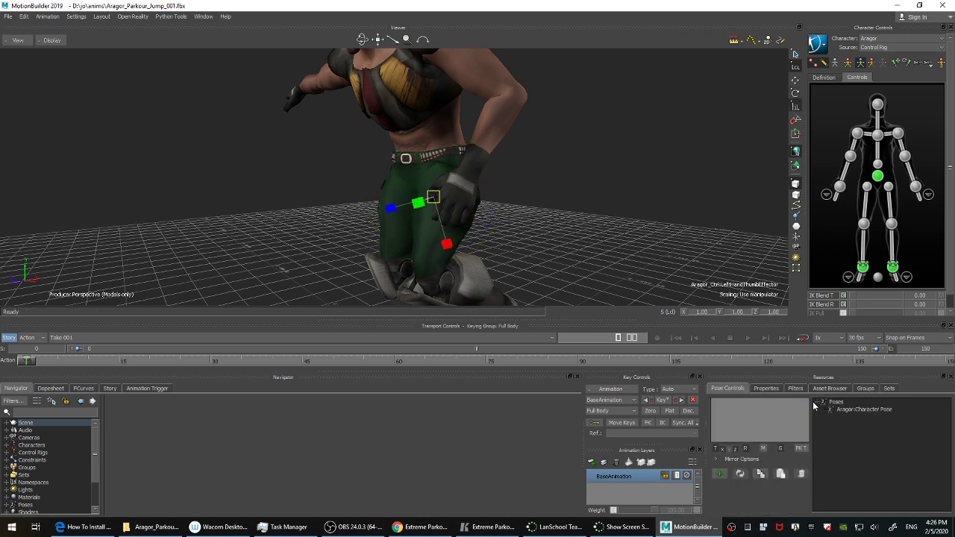
click(867, 411)
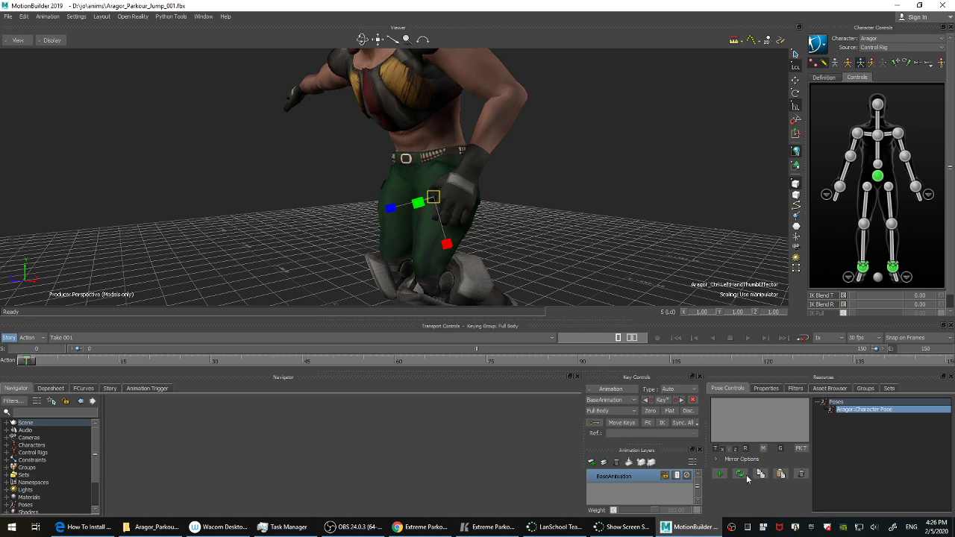
click(719, 474)
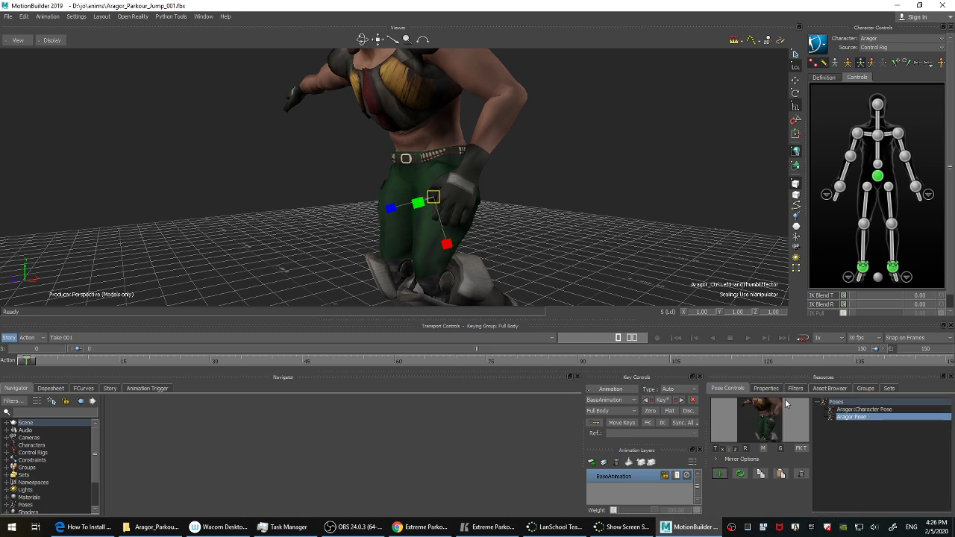
Show the rig in X-ray, select the right index finger effector, turn off pose translation matching and enable Mirror Pose.
ctrl+shift+drag(466, 125, 703, 220)
ctrl+shift+drag(346, 158, 324, 145)
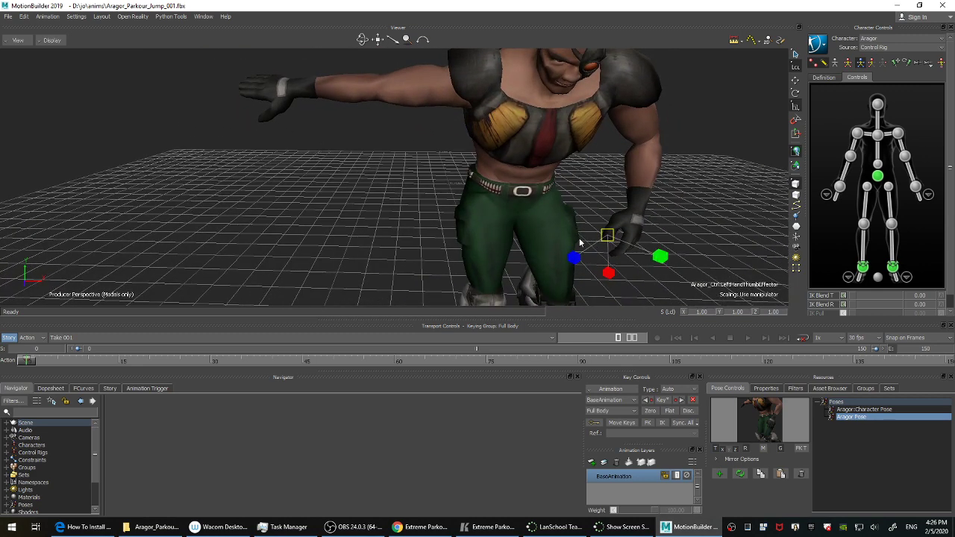
ctrl+shift+drag(333, 142, 350, 175)
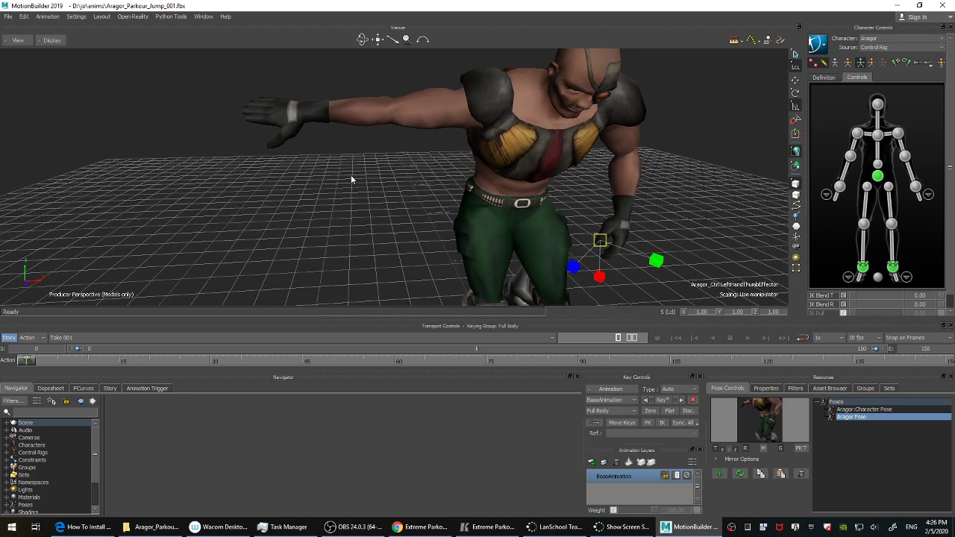
key(ctrl+a)
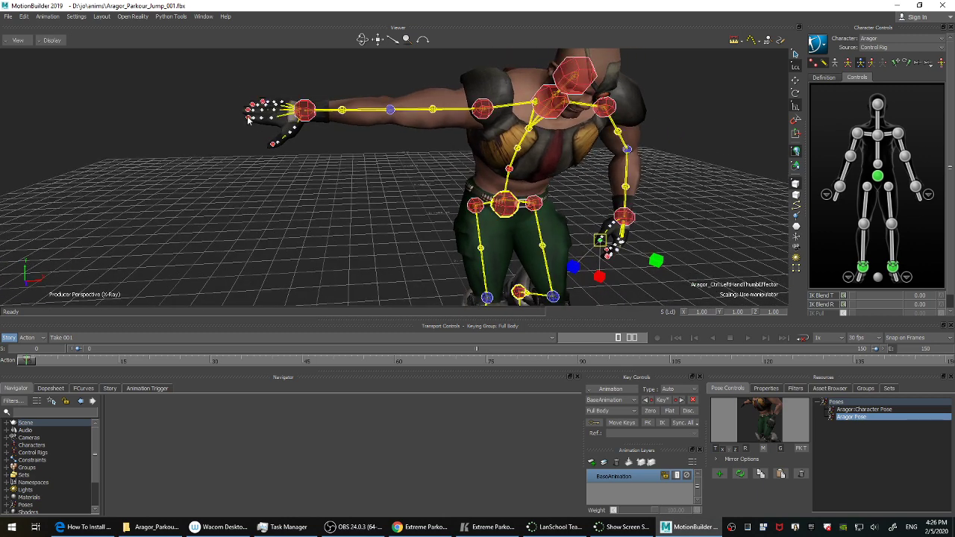
click(248, 117)
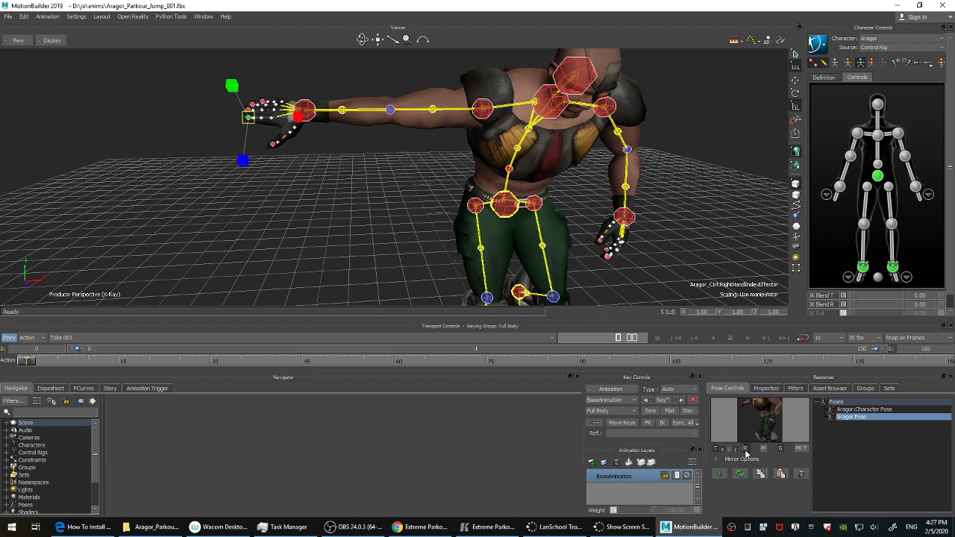
click(715, 450)
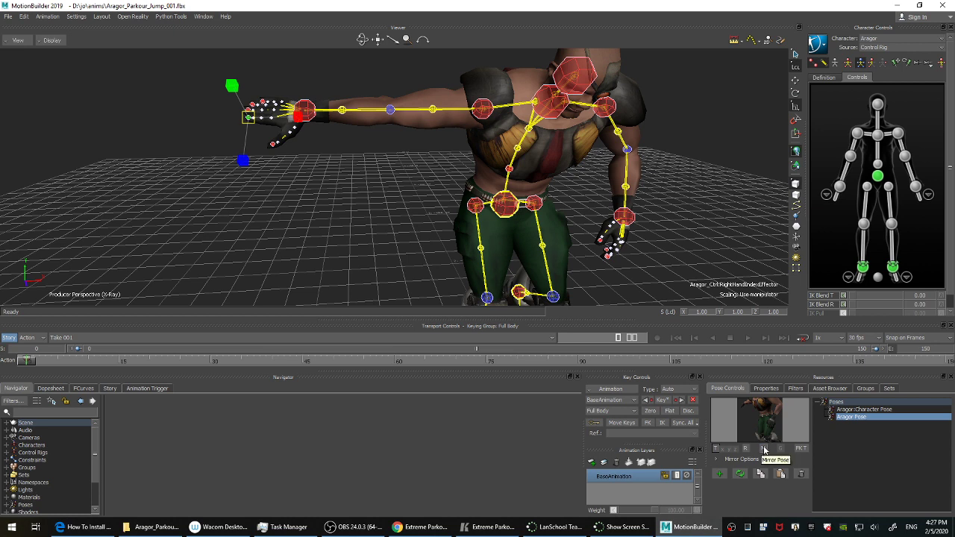
click(764, 449)
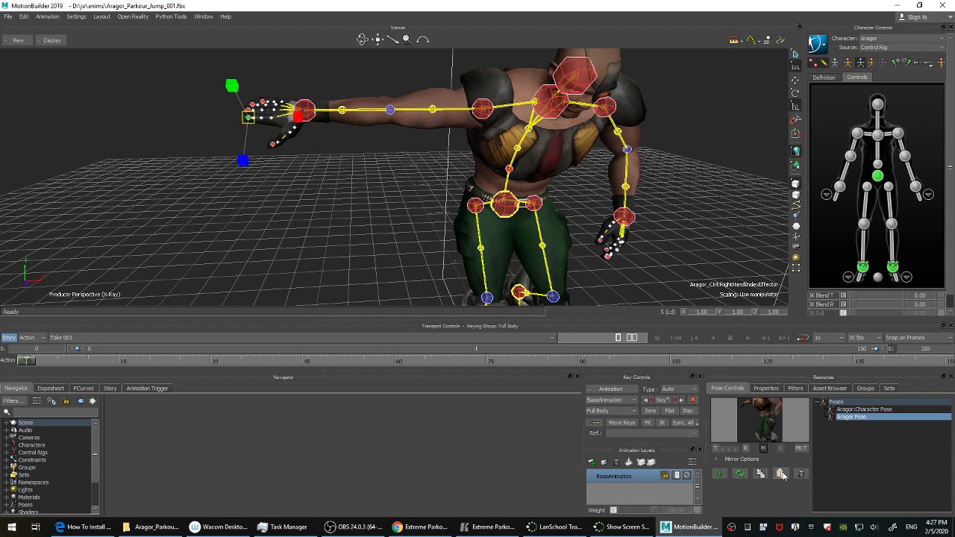
Try applying the mirrored Aragor Pose in Full Body mode, and undo it.
scroll(582, 192, down, 3)
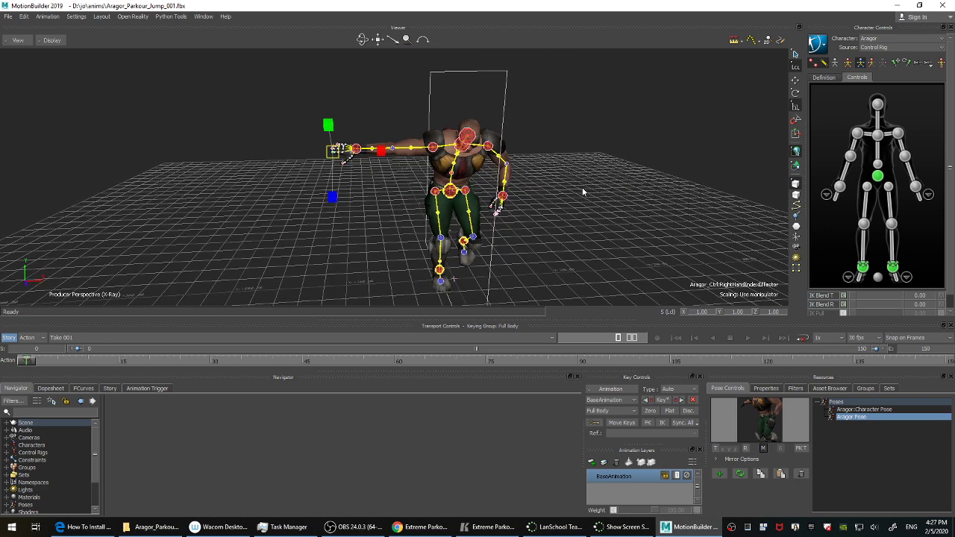
scroll(582, 191, up, 1)
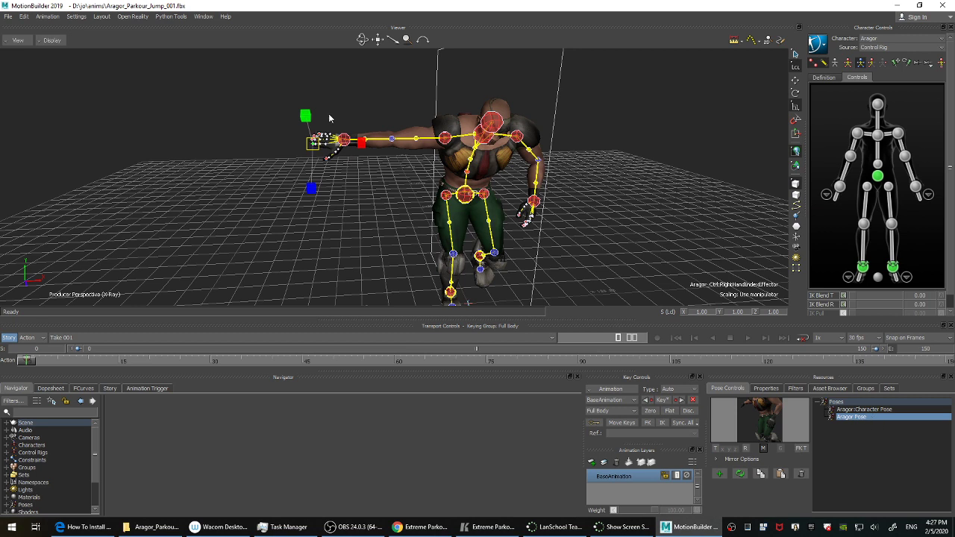
double_click(862, 418)
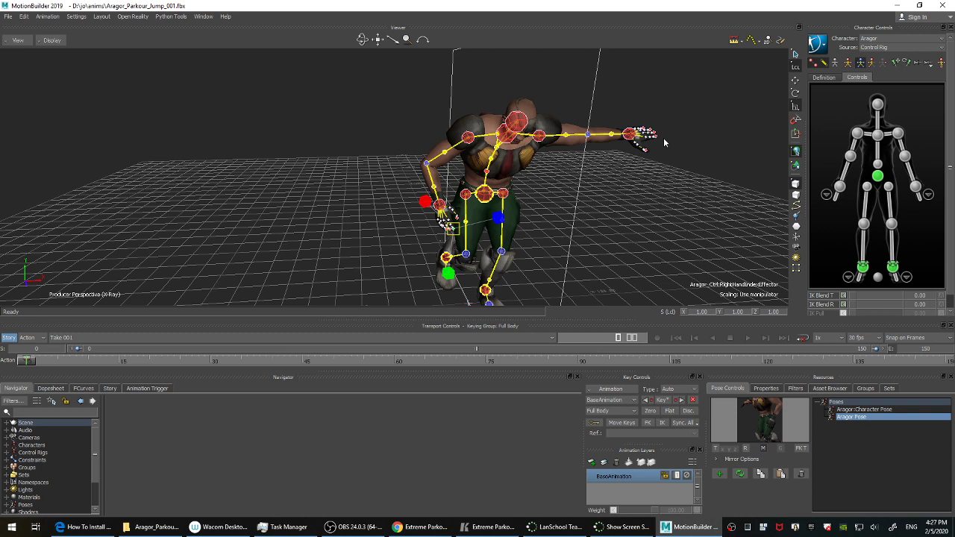
key(ctrl+z)
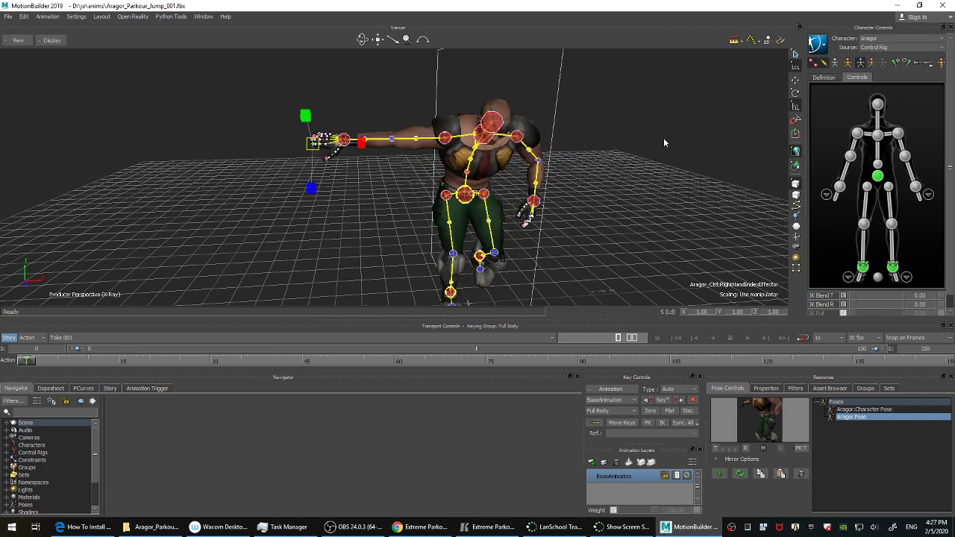
Switch the keying mode to Body Part and apply the mirrored Aragor Pose to the right hand's fingers.
click(873, 63)
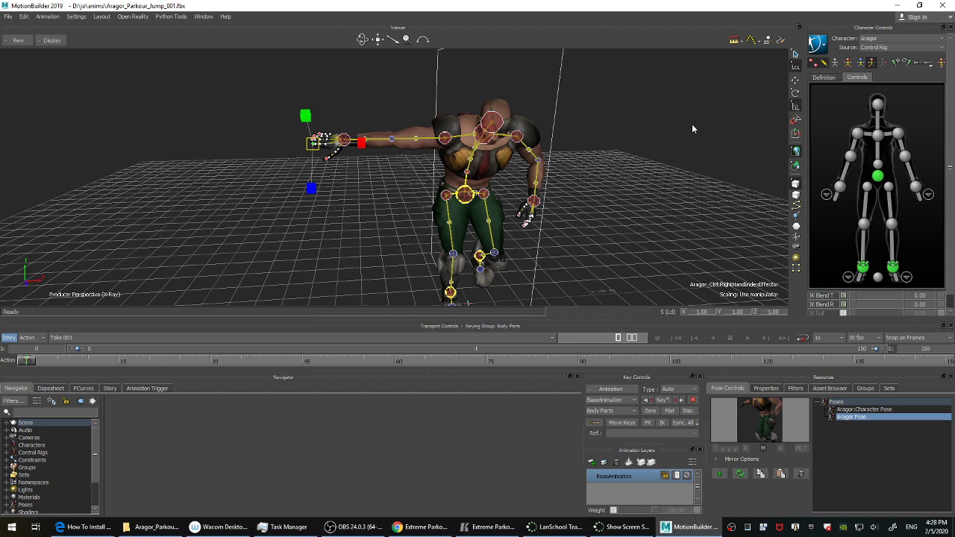
ctrl+drag(230, 121, 367, 138)
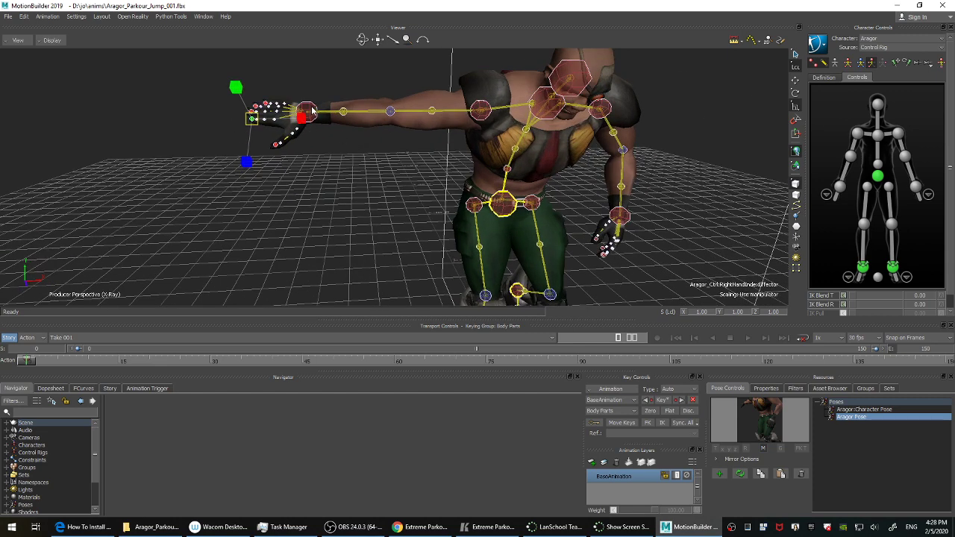
click(311, 109)
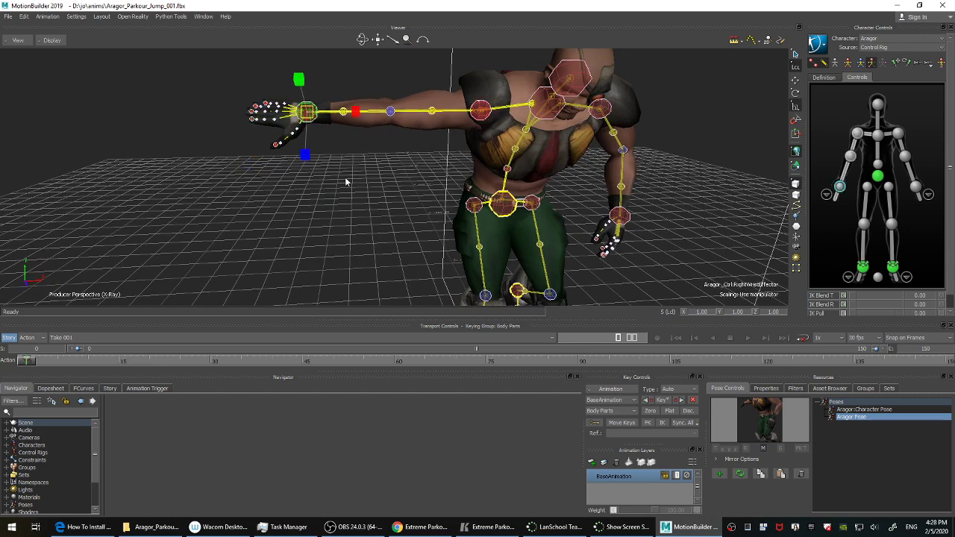
click(252, 119)
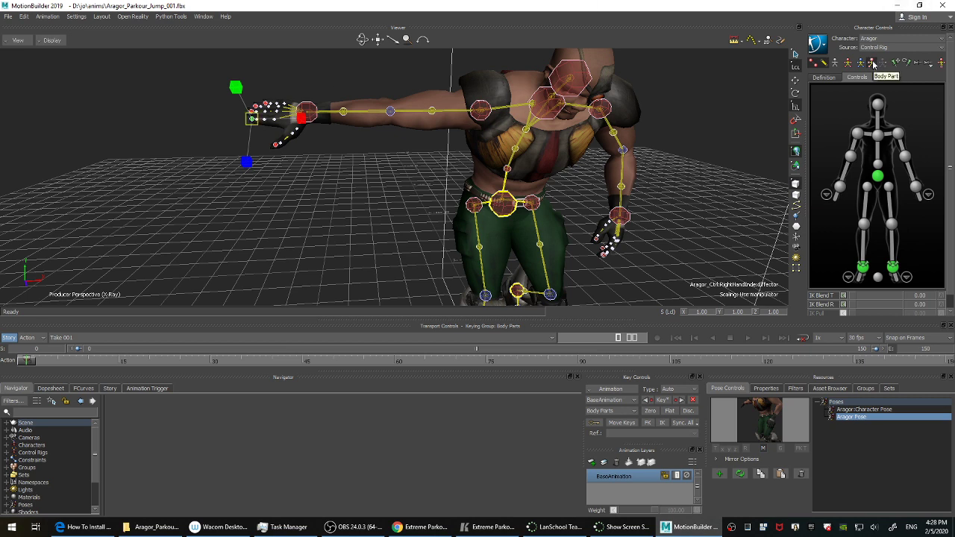
double_click(868, 420)
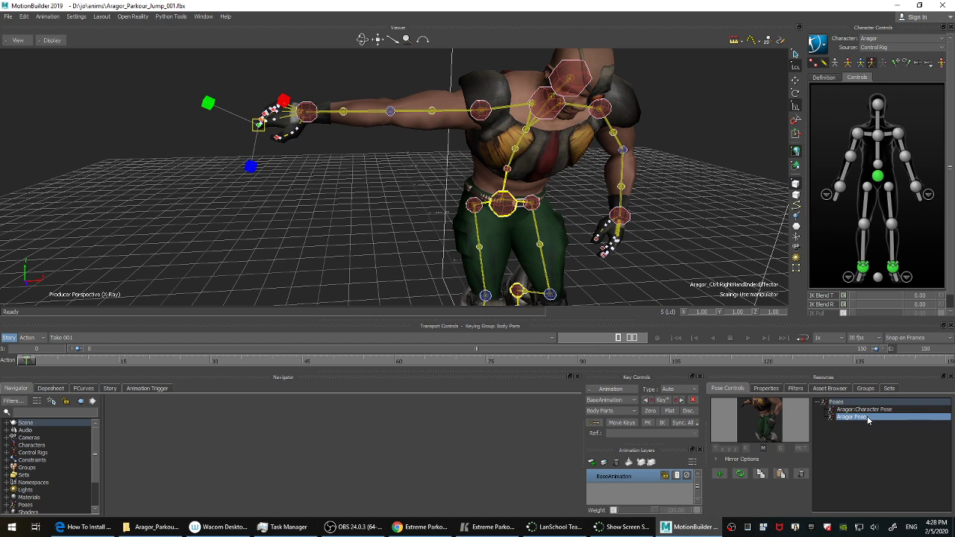
Select the left wrist effector and bring up the parkour reference video beside the character.
alt+middle_drag(383, 203, 358, 209)
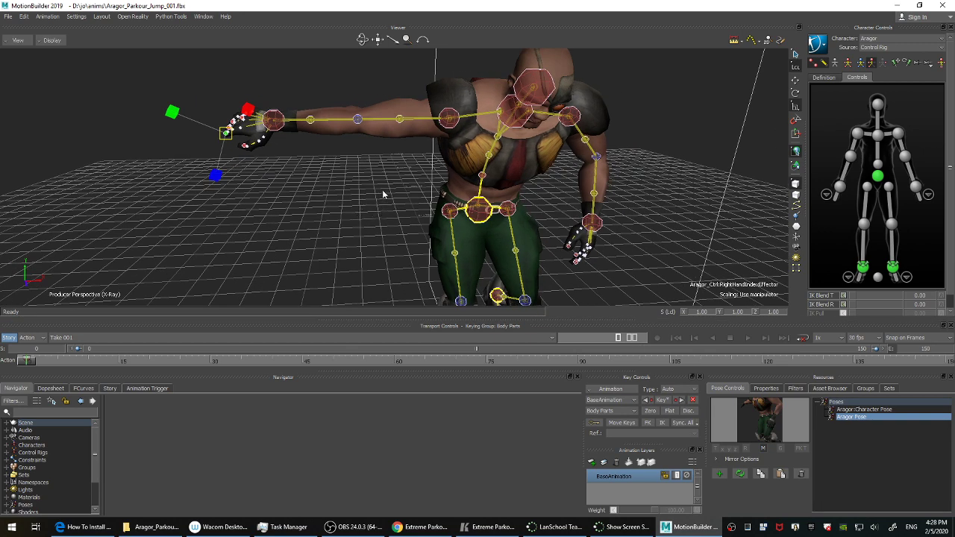
alt+right_drag(382, 193, 389, 241)
alt+drag(388, 241, 461, 231)
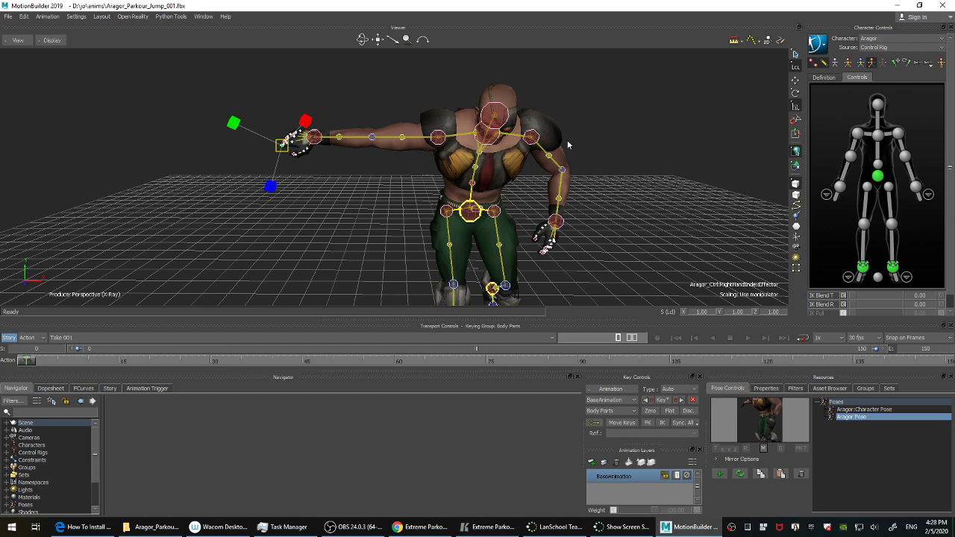
alt+drag(570, 145, 481, 239)
alt+drag(601, 238, 593, 233)
scroll(593, 233, up, 3)
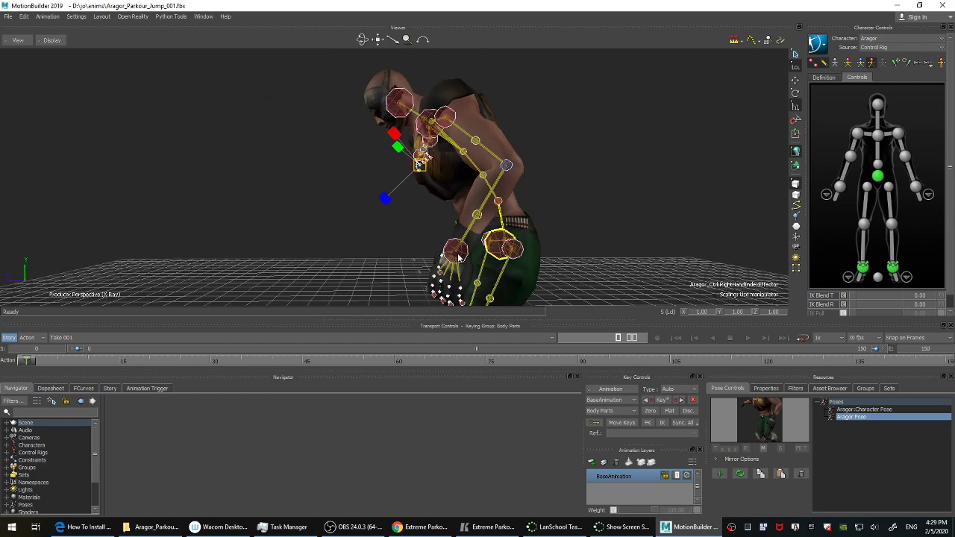
click(455, 247)
scroll(612, 236, down, 3)
alt+middle_drag(612, 240, 589, 232)
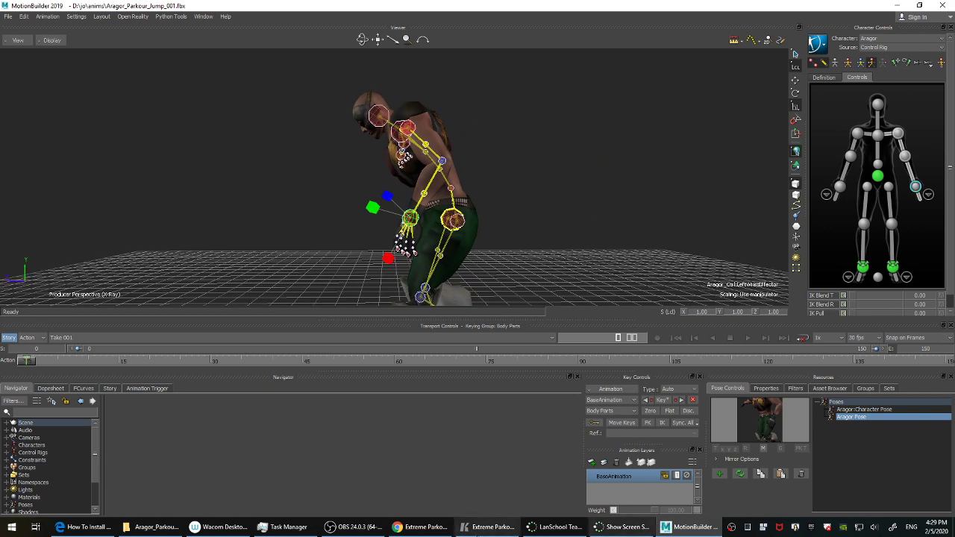
click(503, 533)
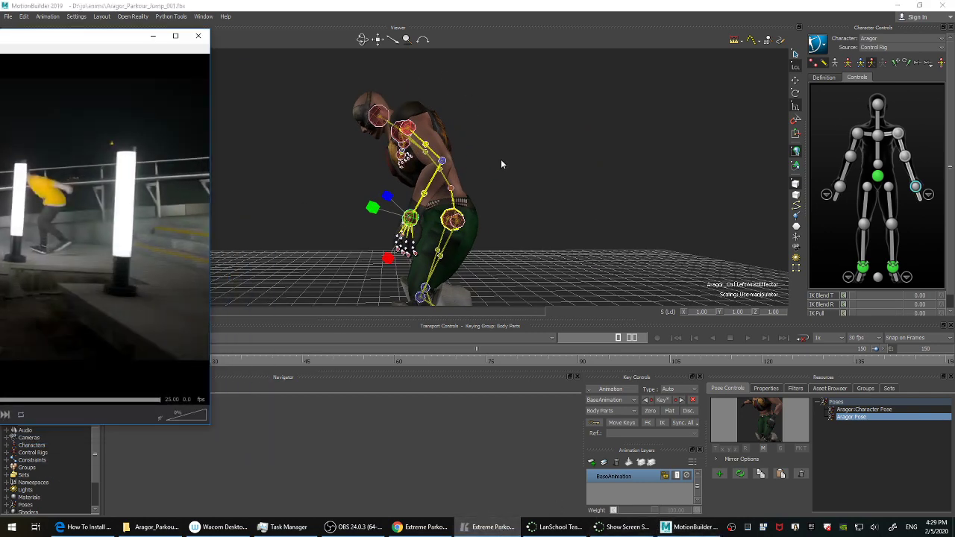
Move the left wrist effector backward behind the hip and slightly up to match the video, displaying models only and using the Global reference mode.
alt+drag(559, 161, 573, 184)
scroll(571, 184, up, 3)
alt+middle_drag(557, 219, 565, 200)
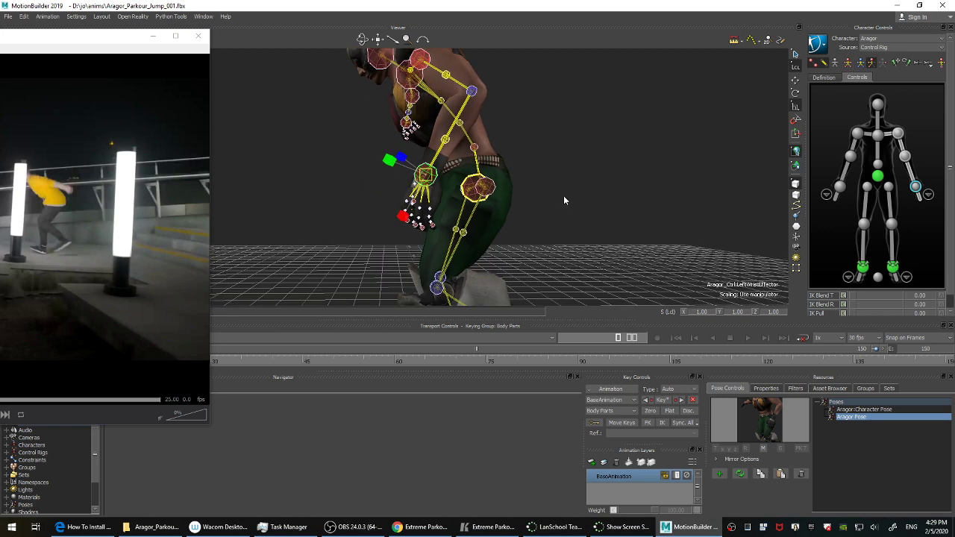
key(w)
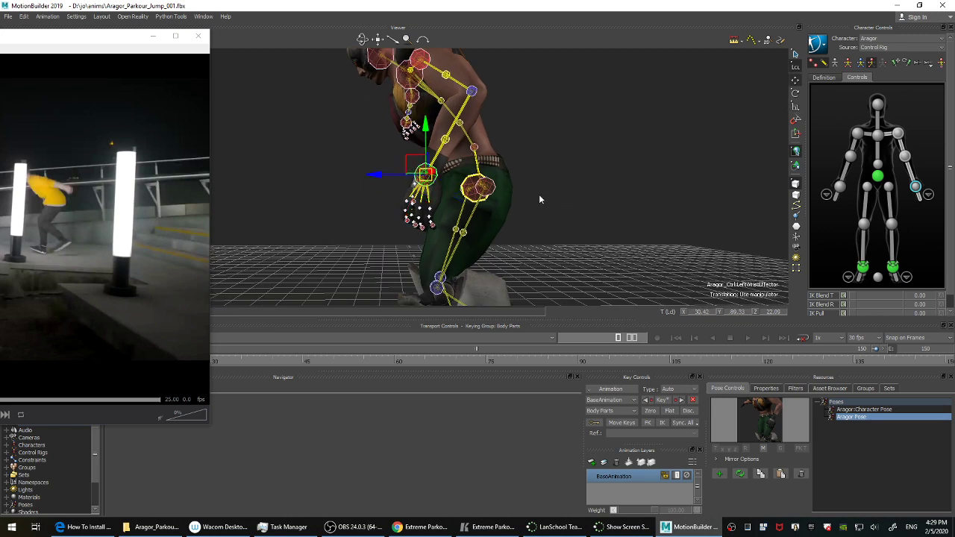
drag(416, 164, 501, 142)
alt+drag(592, 194, 533, 189)
key(ctrl+a)
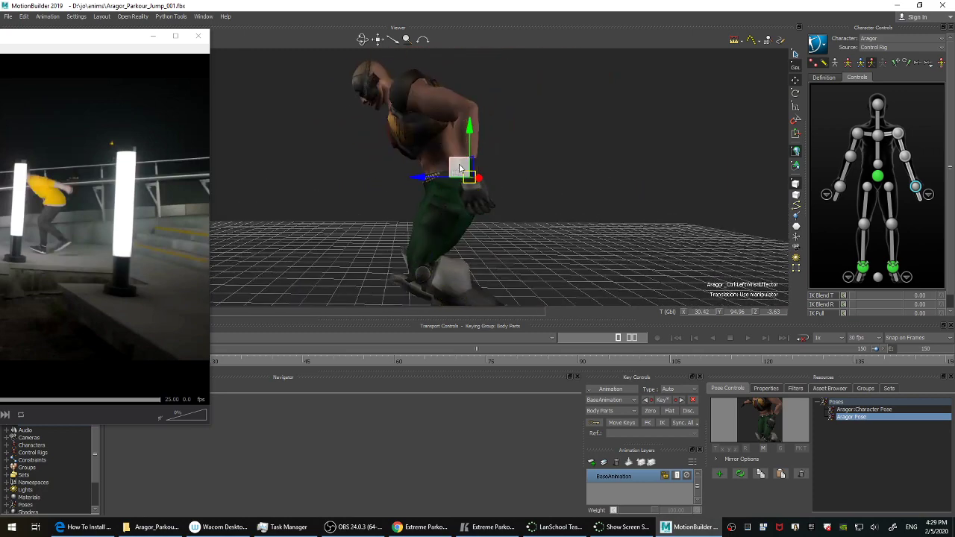
drag(454, 164, 488, 155)
scroll(579, 223, down, 3)
alt+drag(578, 223, 443, 200)
Check the stance against the reference video and update the stored Aragor Pose with the new arm position.
click(107, 191)
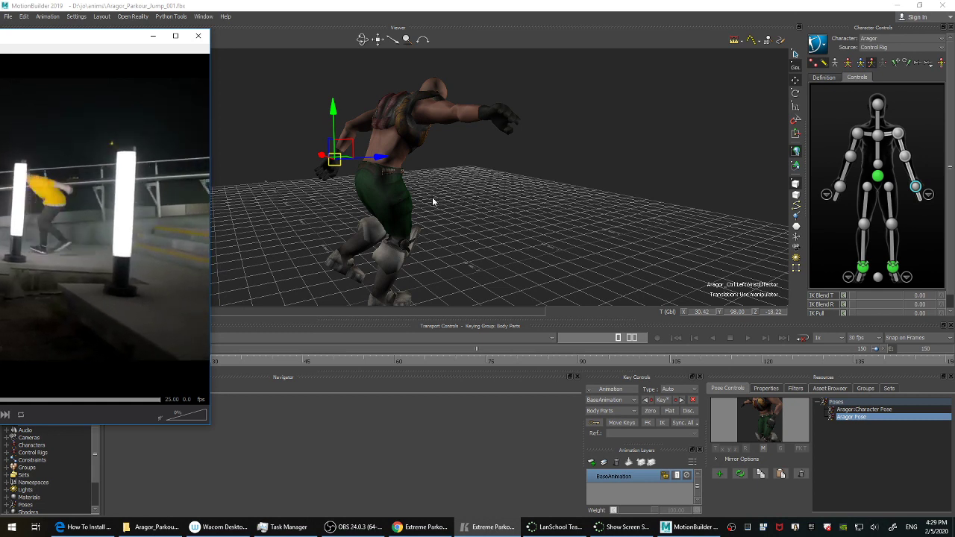
click(492, 185)
ctrl+shift+drag(404, 249, 633, 193)
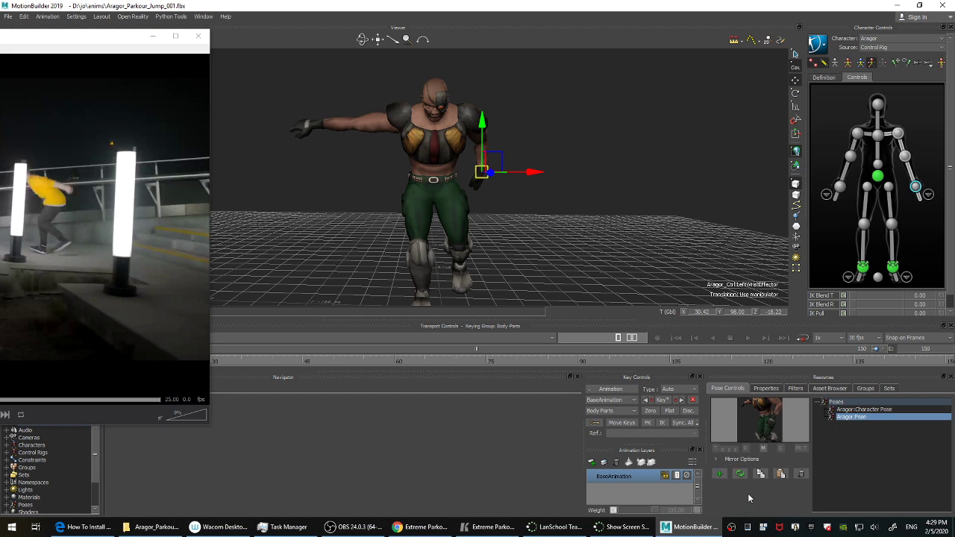
click(740, 474)
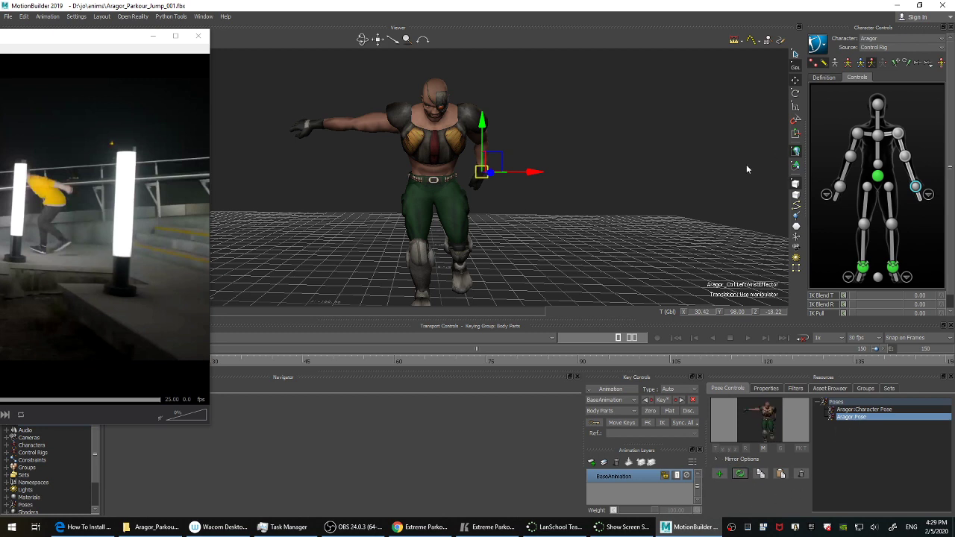
Apply the mirrored Aragor Pose to the right arm from its wrist effector and switch Mirror Pose off.
click(841, 186)
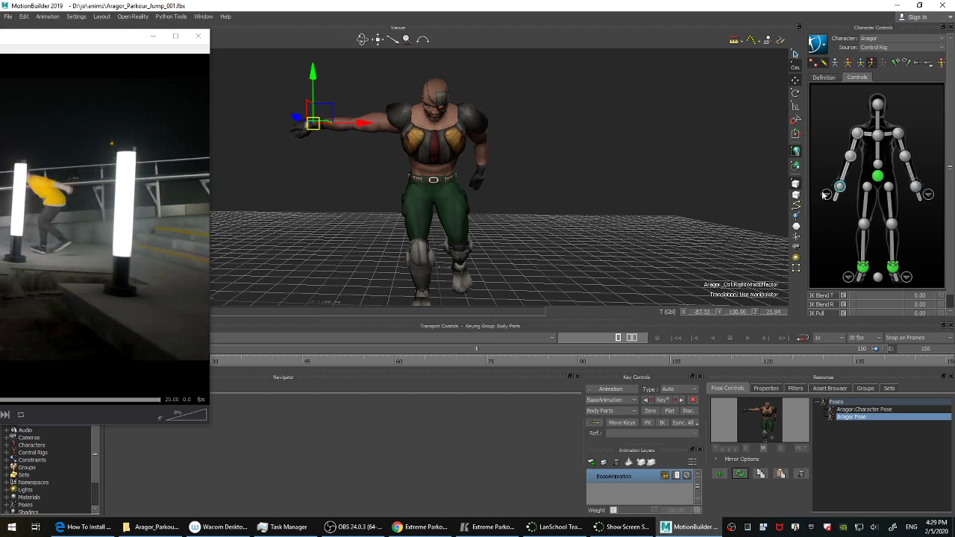
click(762, 449)
click(875, 419)
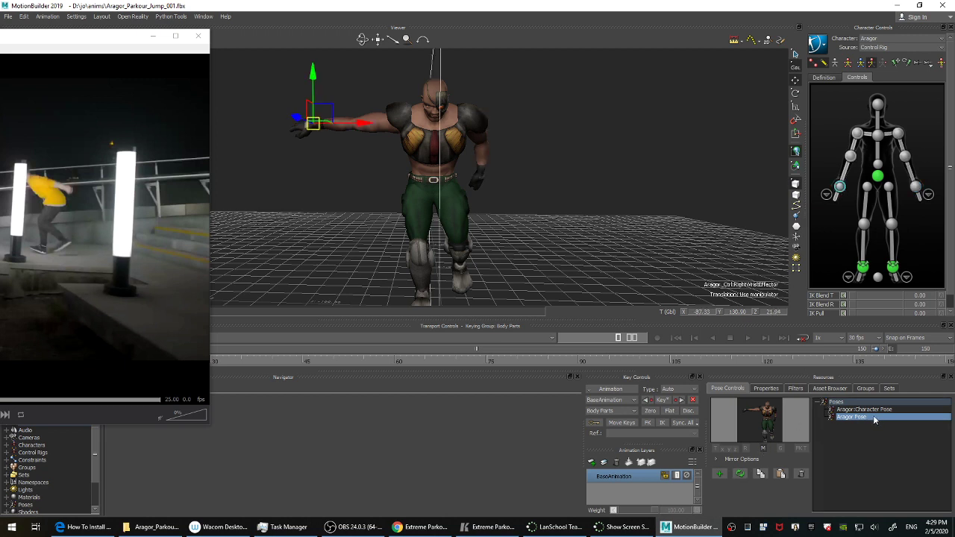
double_click(874, 419)
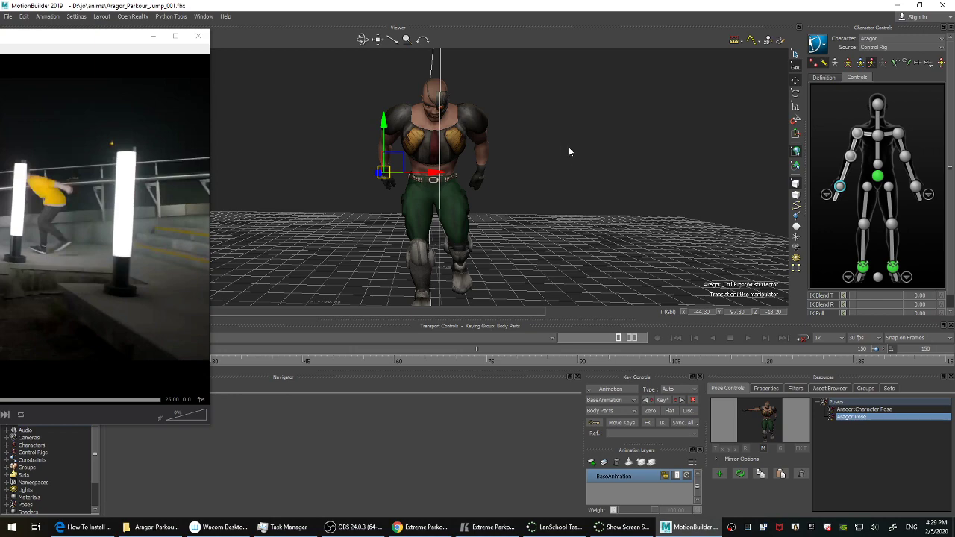
ctrl+shift+drag(573, 156, 645, 158)
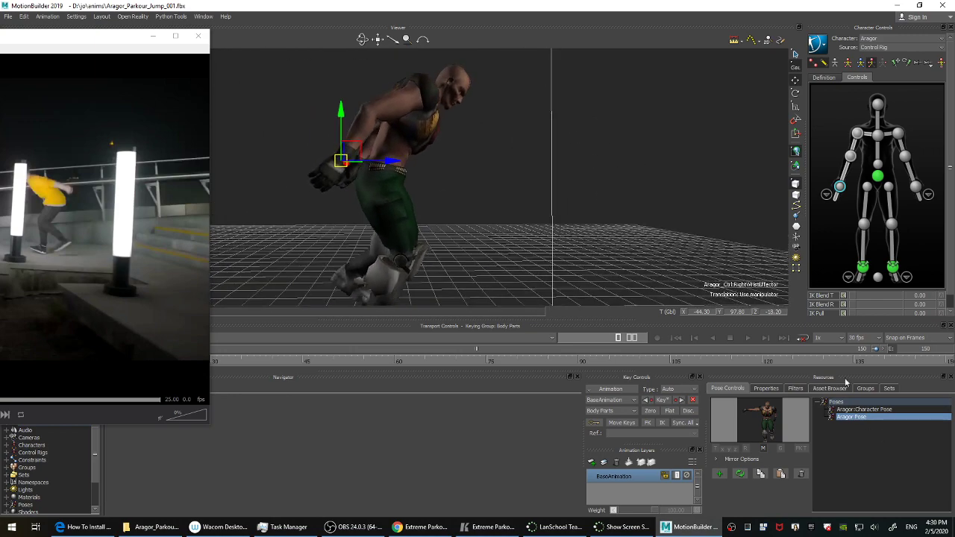
click(763, 449)
ctrl+shift+drag(623, 125, 587, 218)
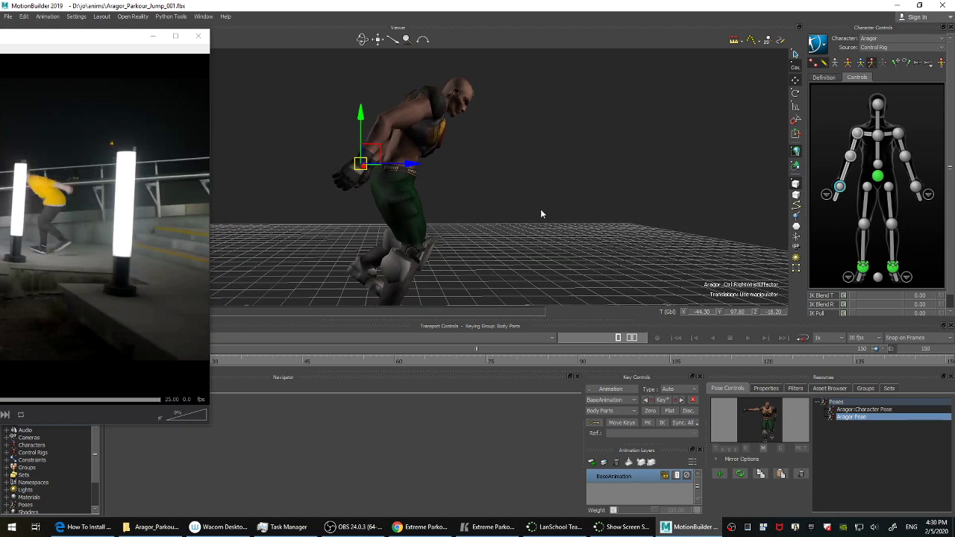
Raise the right wrist effector to about Y 106, moving it slightly back to Z -23 and outward to X -49.
ctrl+drag(540, 208, 533, 170)
shift+drag(534, 179, 566, 185)
ctrl+drag(591, 238, 580, 203)
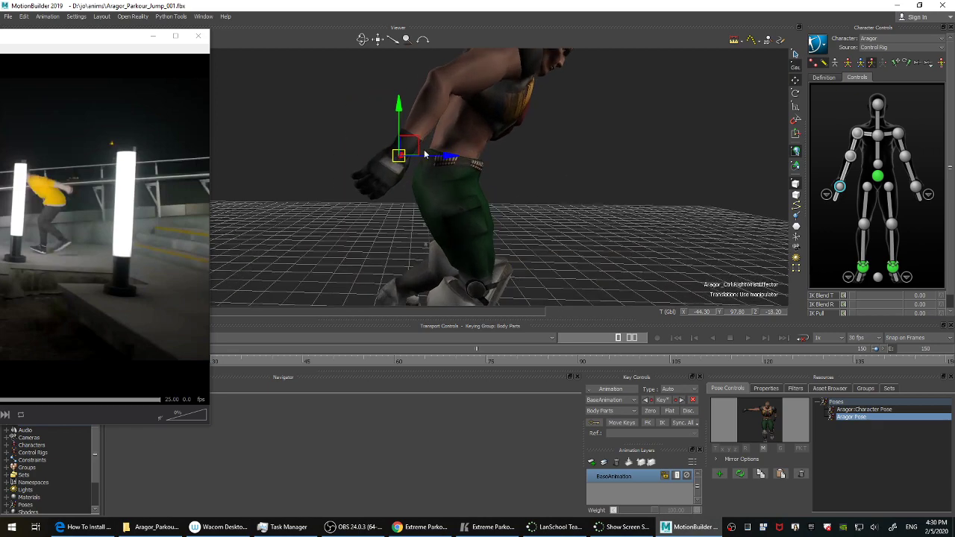
drag(401, 152, 394, 117)
ctrl+drag(627, 184, 547, 179)
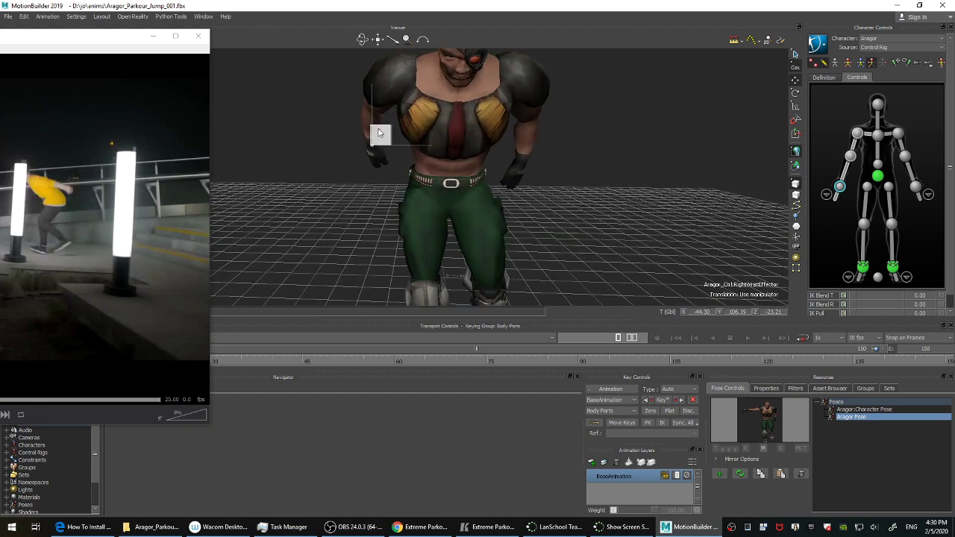
drag(378, 133, 380, 134)
ctrl+shift+drag(710, 172, 546, 236)
shift+drag(546, 235, 548, 217)
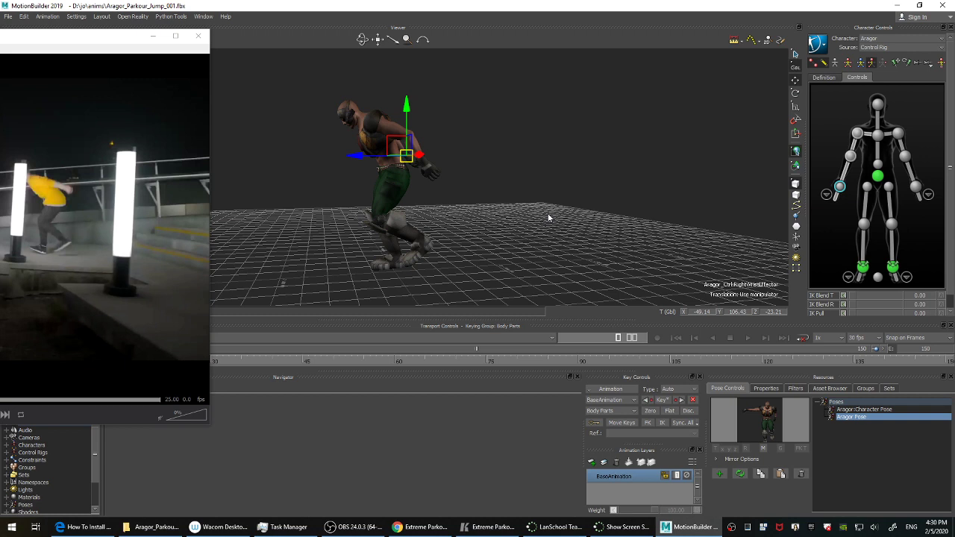
Rotate the head effector to lift the character's gaze, to about 32 degrees on local Z.
ctrl+drag(548, 217, 678, 180)
click(879, 106)
mouse_move(586, 144)
ctrl+shift+mouse_down()
mouse_move(614, 148)
mouse_move(600, 127)
mouse_move(598, 148)
ctrl+shift+mouse_up()
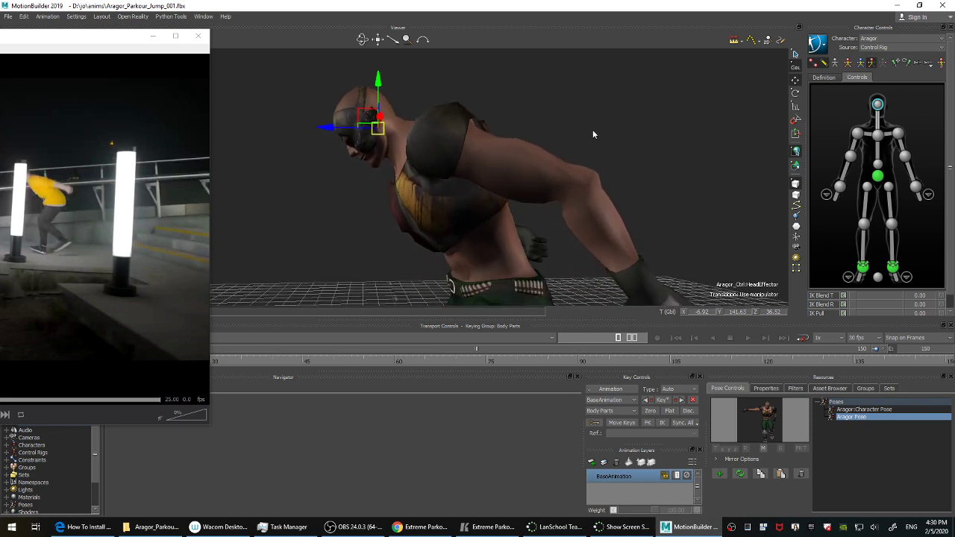
ctrl+shift+drag(592, 129, 589, 139)
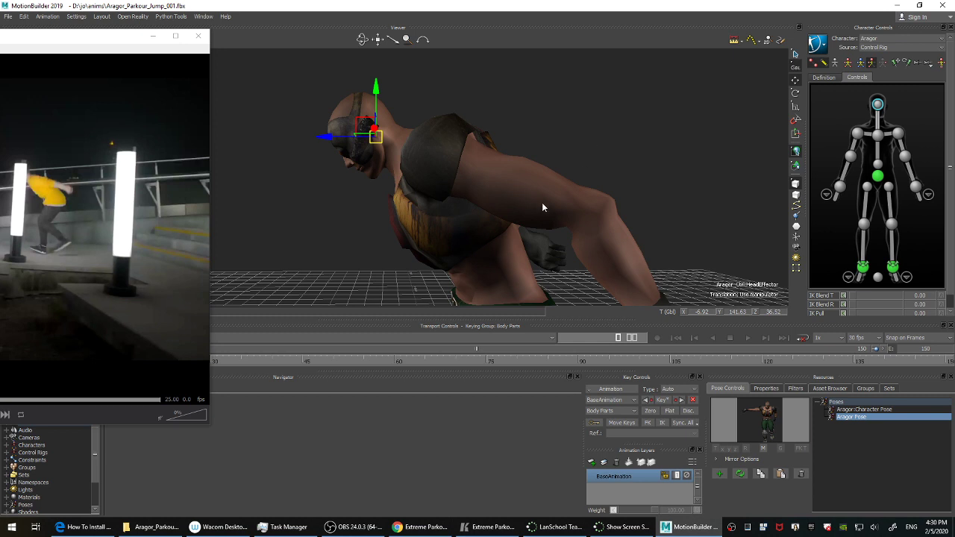
key(r)
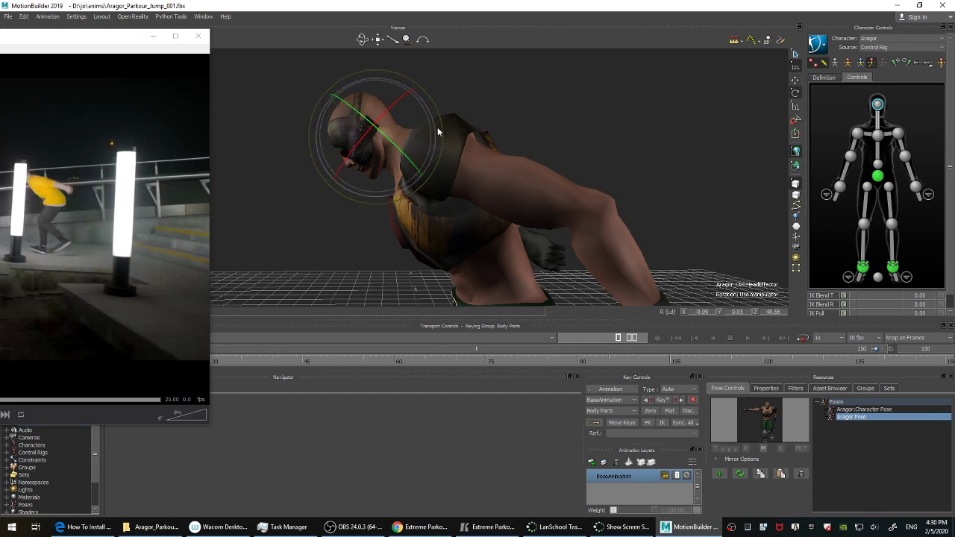
drag(436, 129, 434, 139)
ctrl+shift+drag(619, 121, 666, 203)
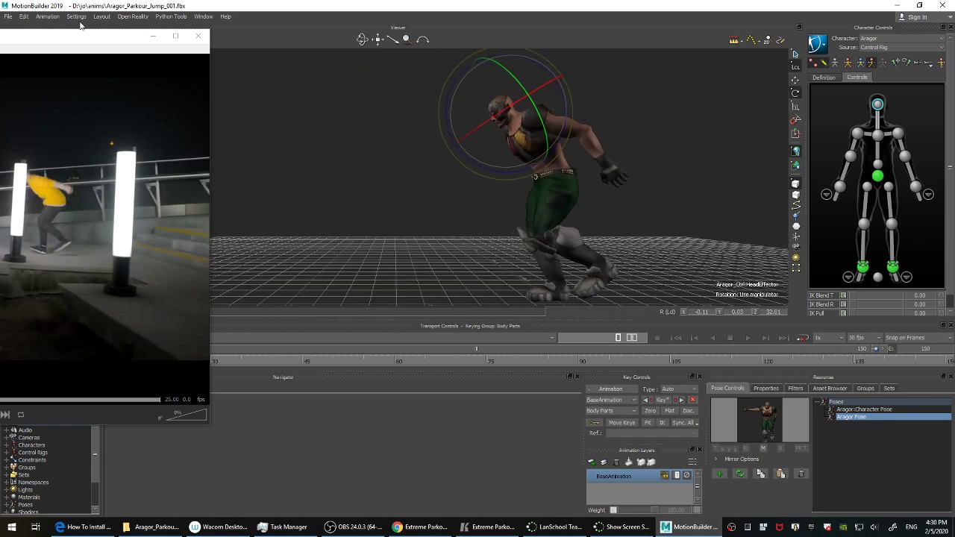
Step forward through the parkour reference video to frame 337, examining how the arms swing and the front foot lands.
drag(96, 36, 540, 63)
key(Right)
key(Right)
key(Right)
key(Right)
key(Right)
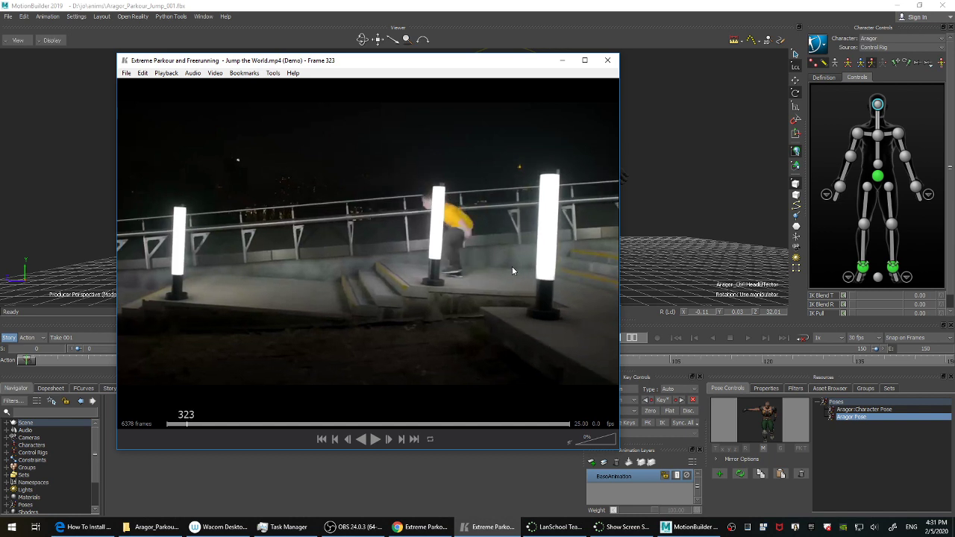
key(Right)
key(Right)
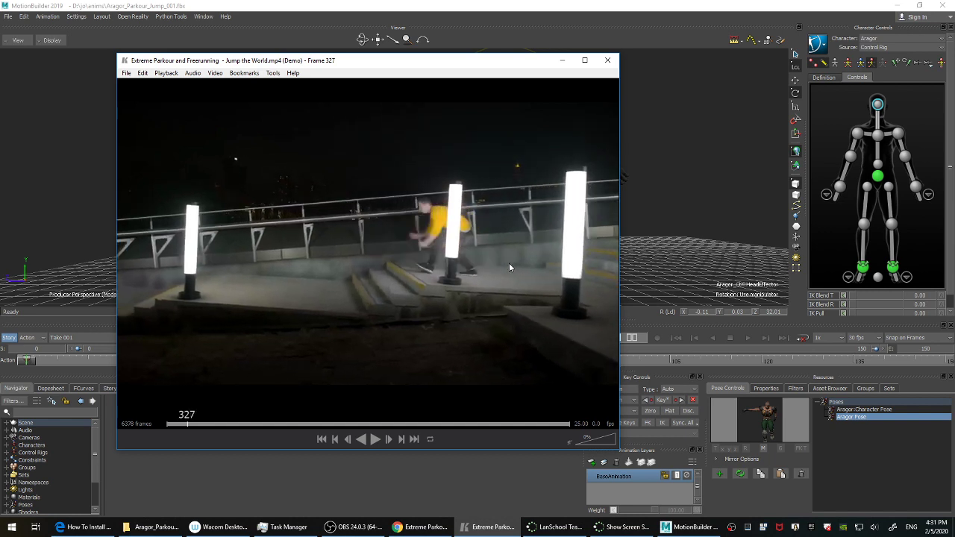
key(Left)
key(Right)
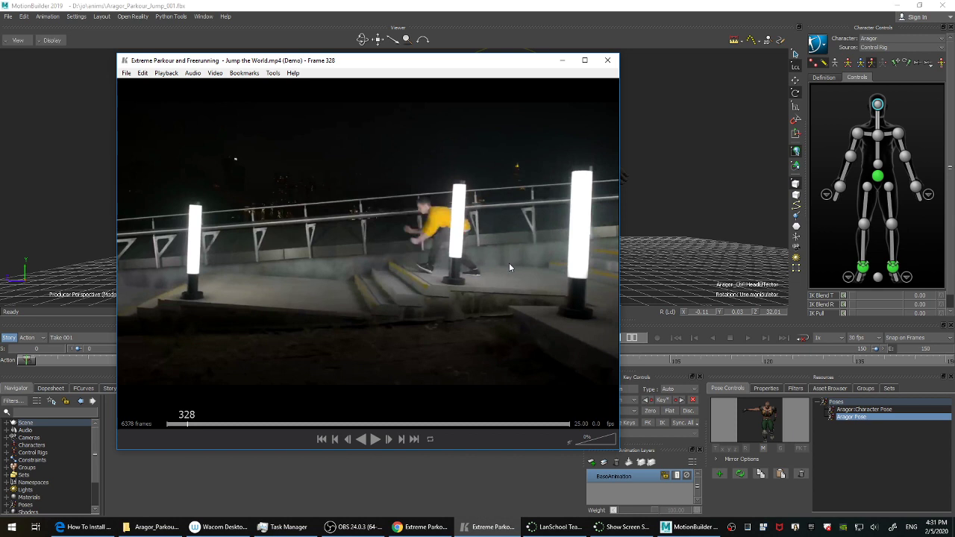
key(Right)
key(Right)
key(Right)
key(Right)
key(Right)
key(Right)
key(Right)
key(Right)
key(Right)
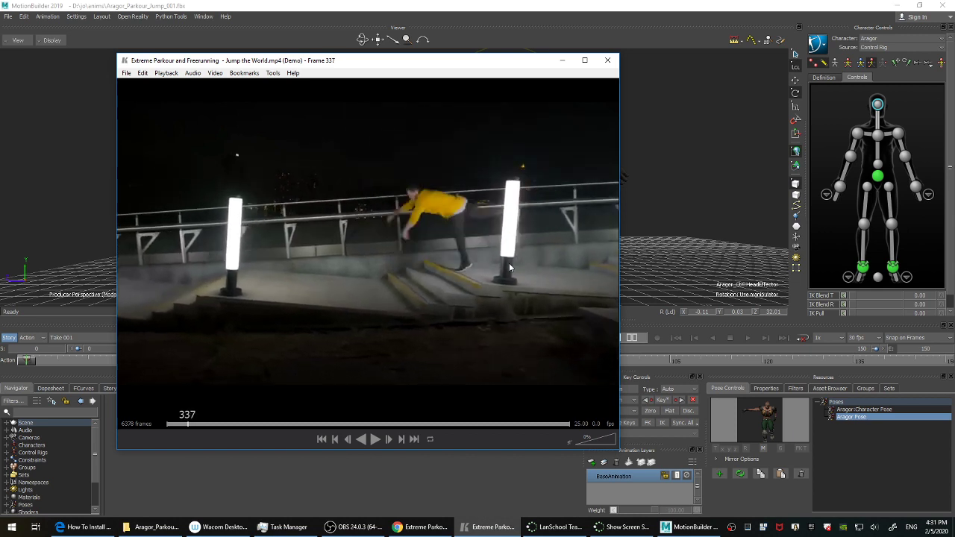
Compare video frames around 327 to 330 for the next key pose, stop at frame 329 and place the video beside the character.
key(Left)
key(Left)
key(Left)
key(Left)
key(Left)
key(Left)
key(Left)
key(Left)
key(Left)
key(Left)
key(Left)
key(Left)
key(Left)
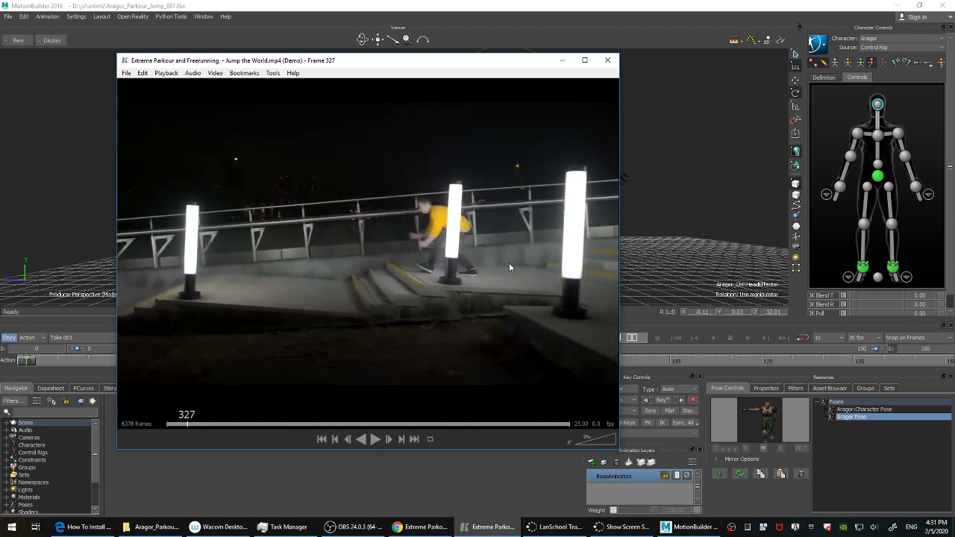
key(Right)
key(Right)
key(Right)
key(Right)
key(Right)
key(Right)
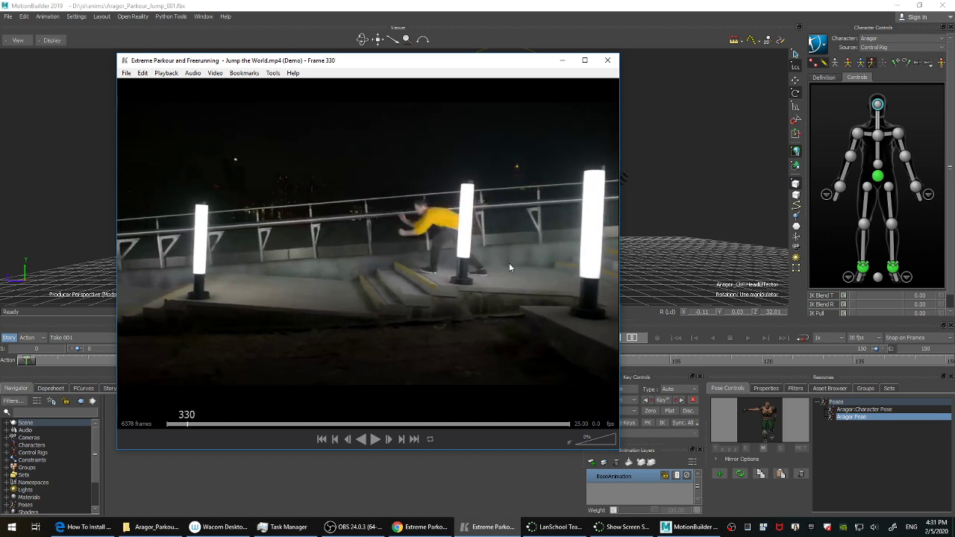
key(Left)
key(Left)
key(Right)
key(Right)
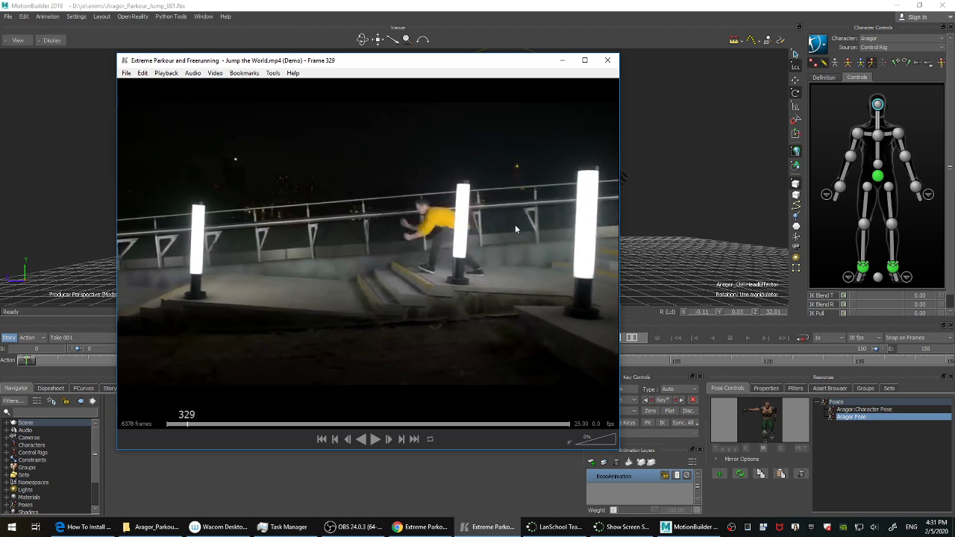
key(Left)
key(Left)
key(Left)
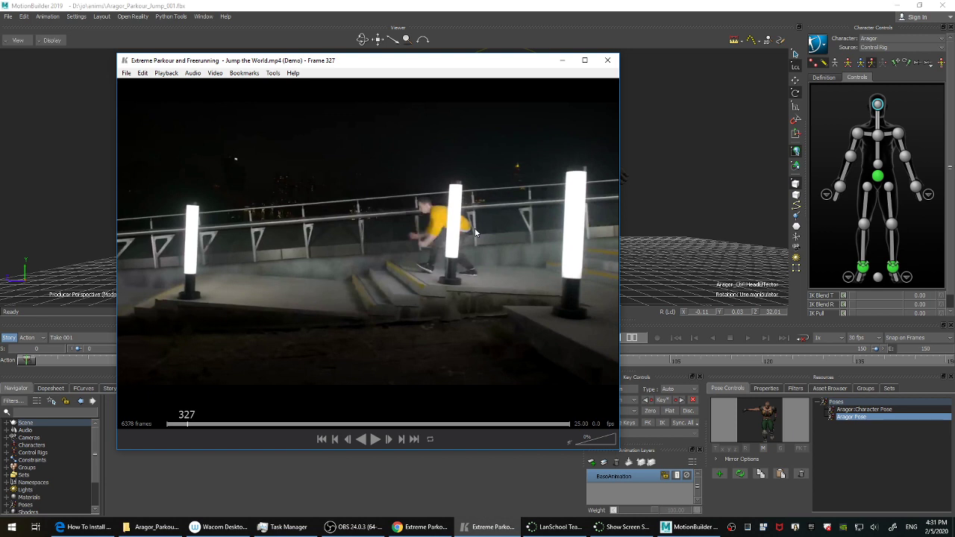
key(Right)
key(Right)
key(Right)
key(Left)
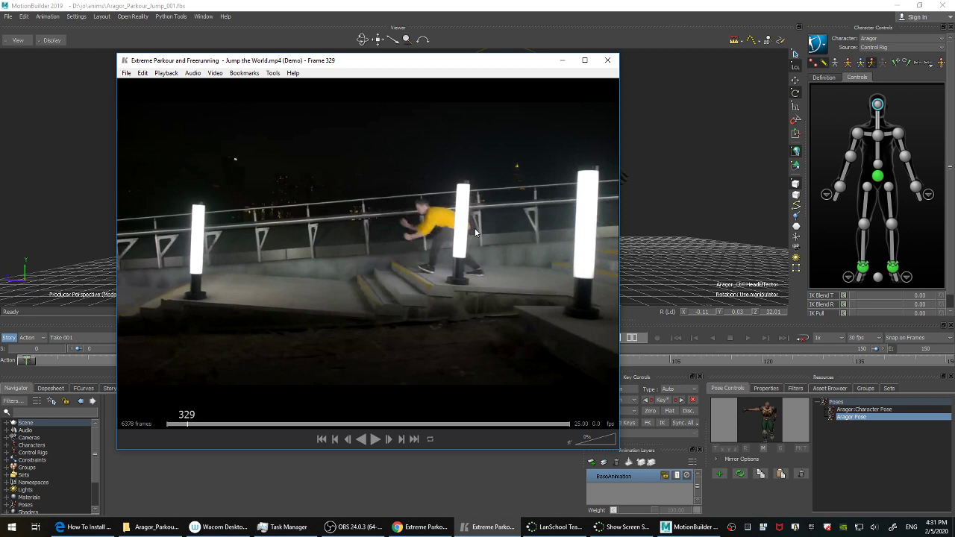
key(Left)
key(Right)
drag(528, 65, 143, 53)
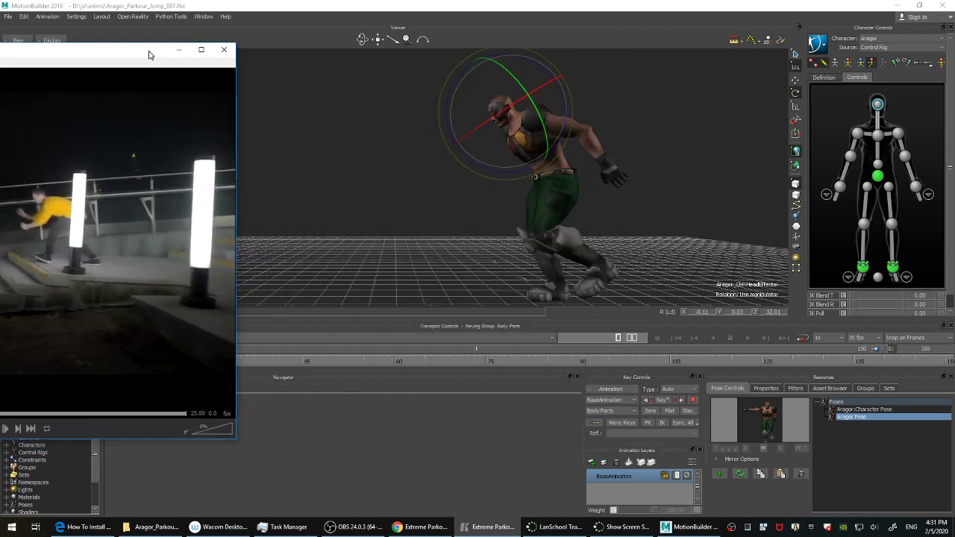
Select the hips effector, hide the reference video and go to frame 3 on the timeline.
ctrl+shift+drag(610, 118, 627, 197)
click(882, 182)
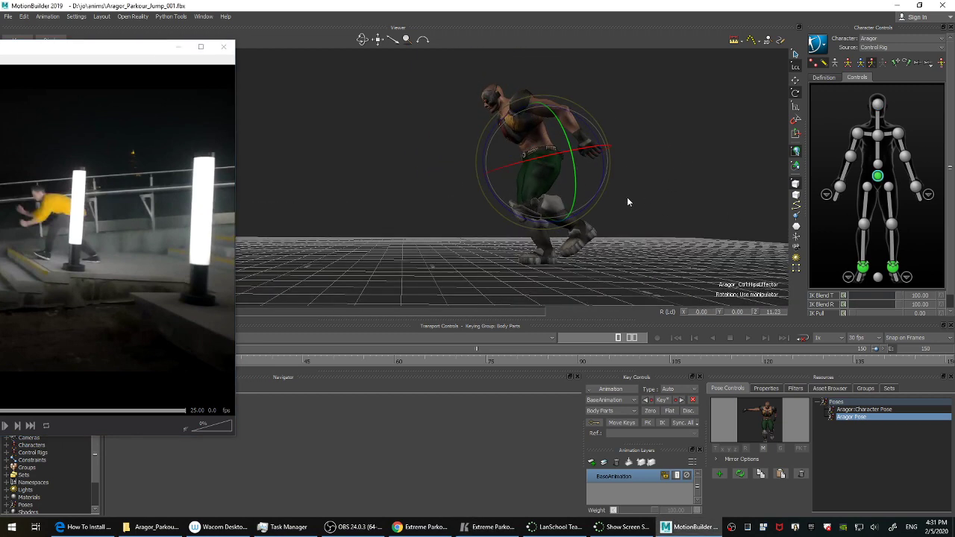
click(178, 49)
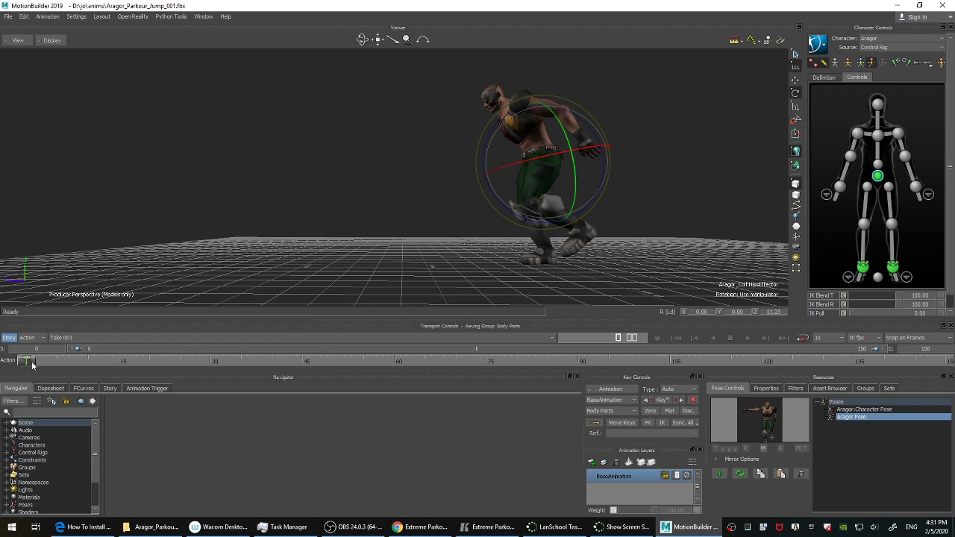
mouse_move(32, 365)
mouse_down()
mouse_move(70, 363)
mouse_move(28, 364)
mouse_move(49, 363)
mouse_up()
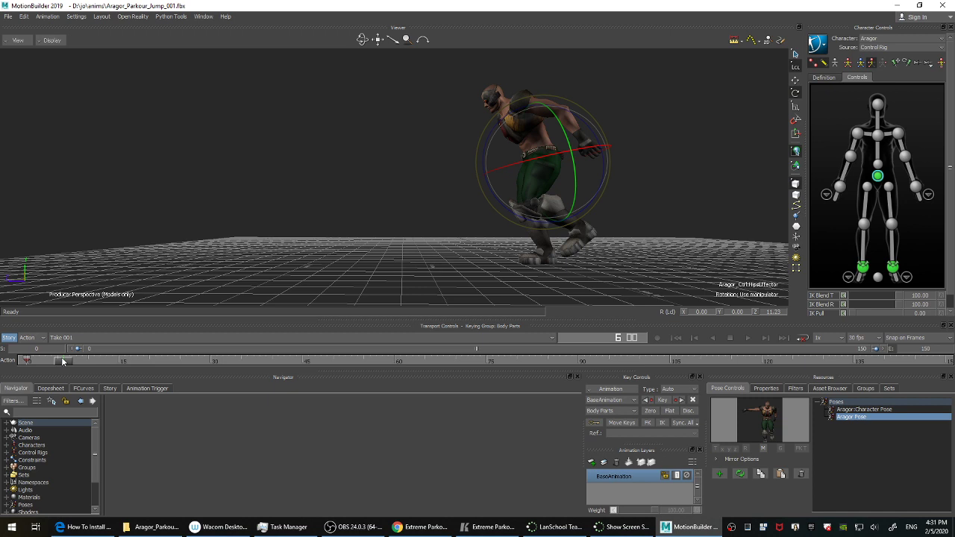
mouse_move(62, 357)
mouse_down()
mouse_move(28, 365)
mouse_move(48, 361)
mouse_up()
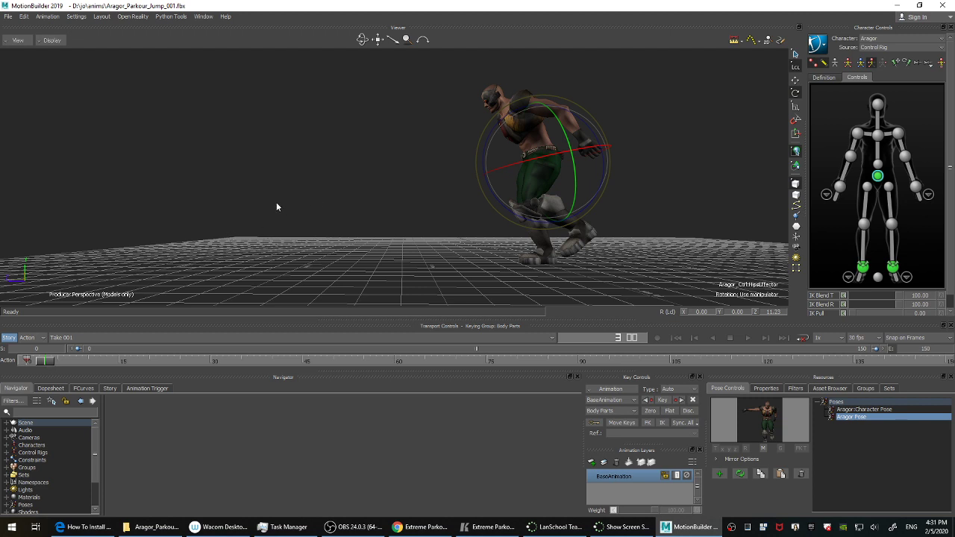
Switch the keying mode to Full Body and key the character's pose at frame 3.
alt+middle_drag(294, 191, 311, 214)
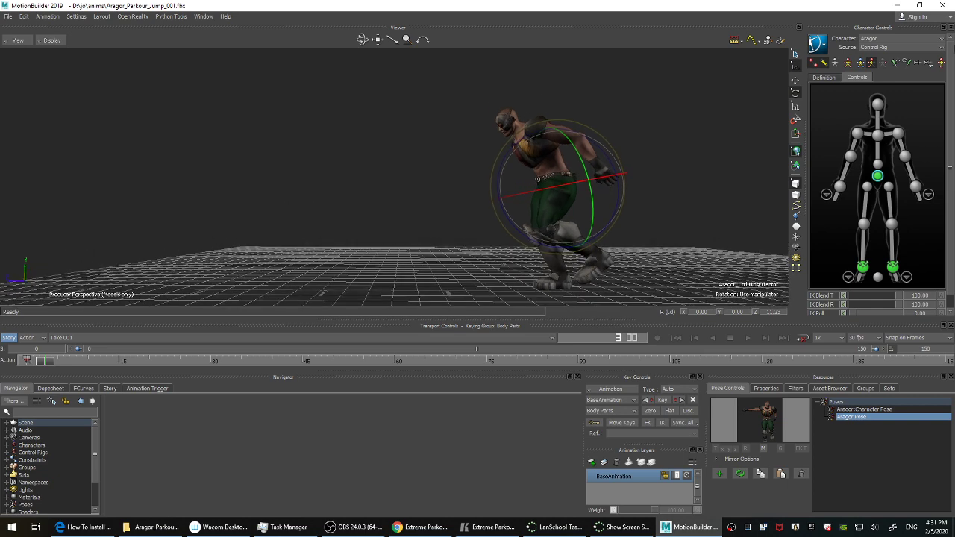
click(860, 63)
drag(701, 153, 662, 197)
alt+middle_drag(661, 197, 654, 171)
key(s)
scroll(682, 175, down, 1)
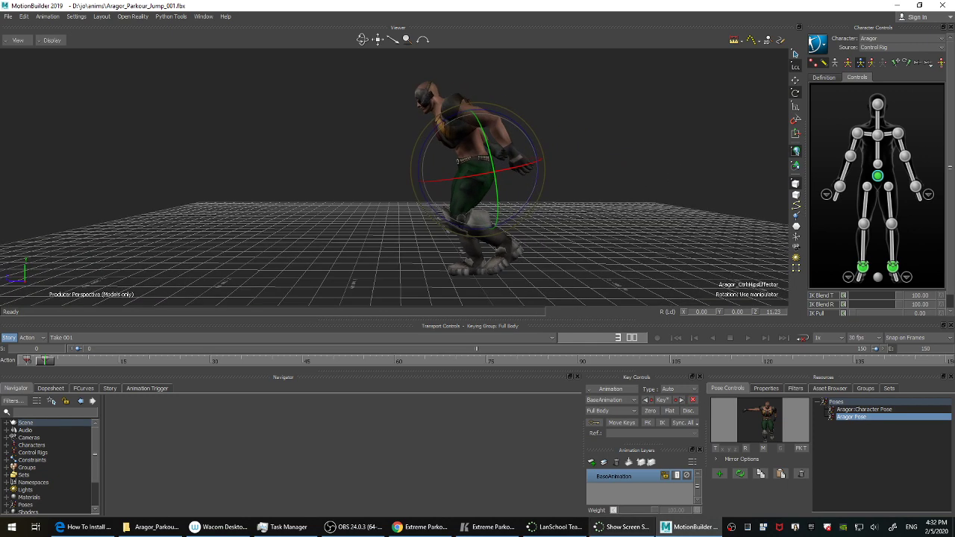
Bring back the reference video and move the hips effector forward to about Z 31 and down to about Y 73.
click(492, 529)
alt+drag(650, 142, 671, 185)
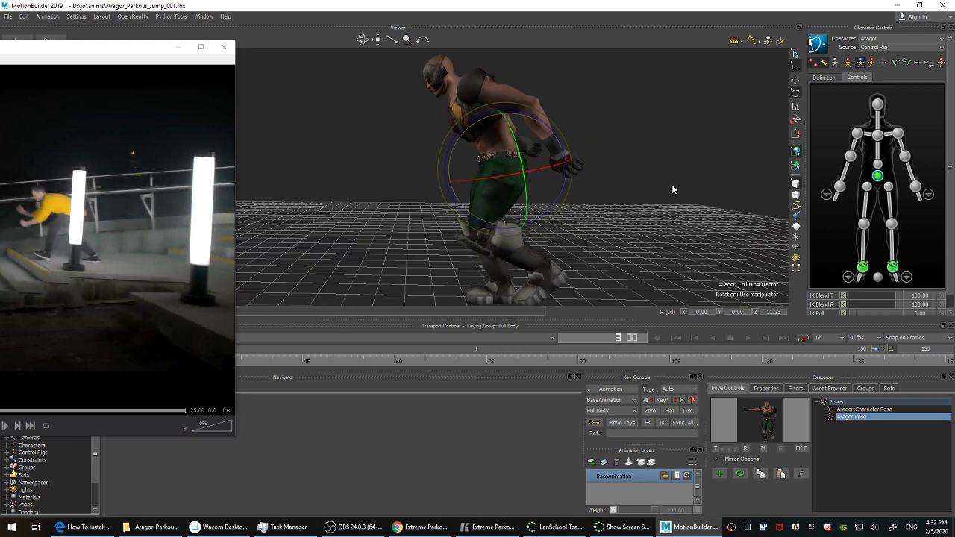
key(t)
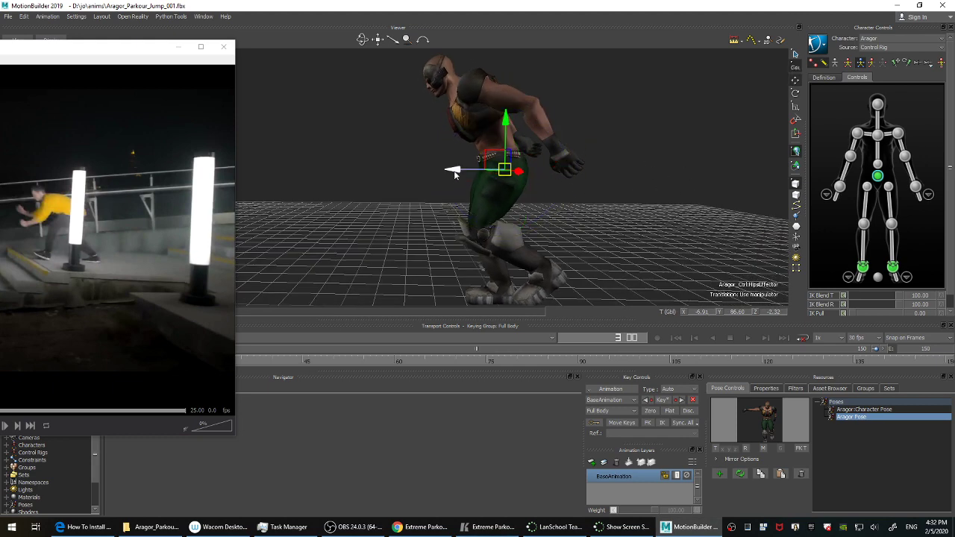
drag(453, 169, 403, 170)
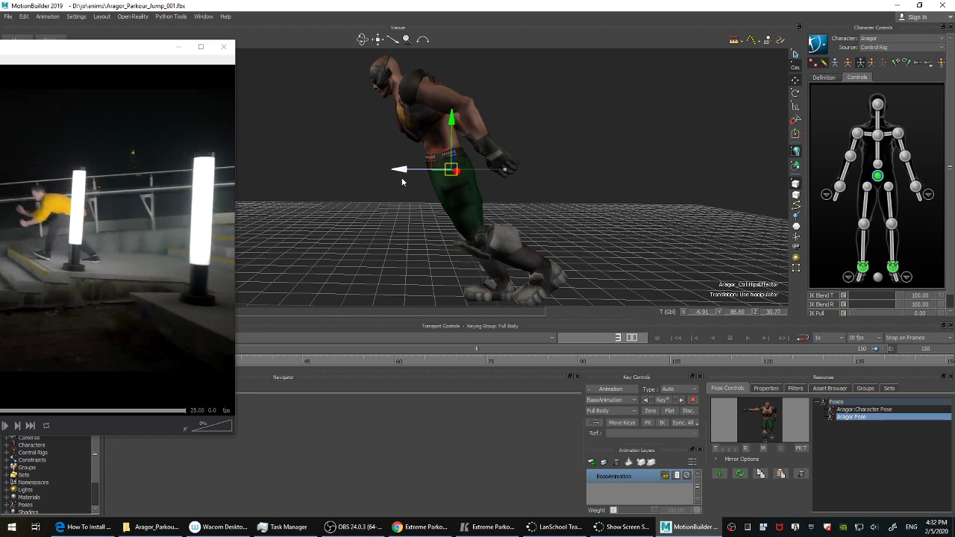
drag(452, 114, 453, 138)
alt+middle_drag(594, 219, 596, 184)
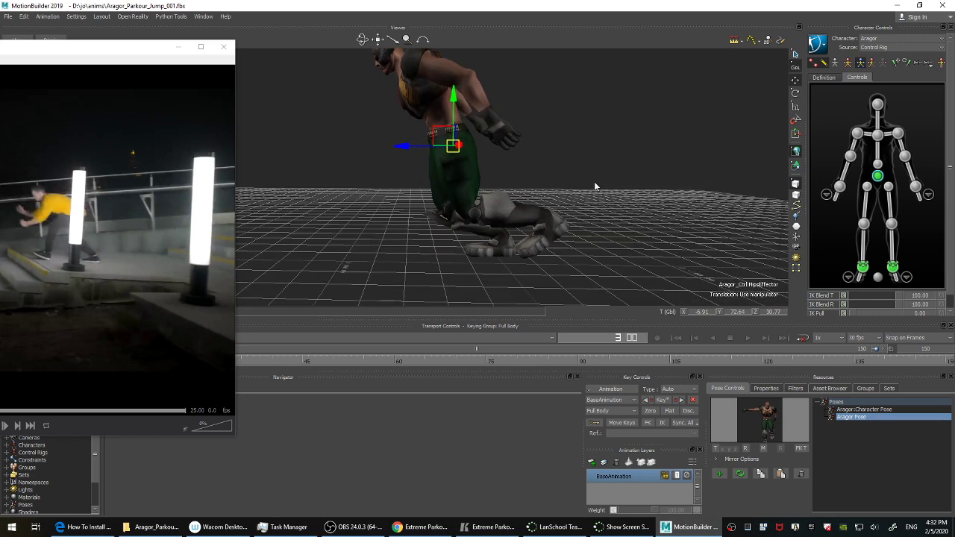
Check neighbouring frames of the reference video for the foot placement in the stepping pose.
click(112, 215)
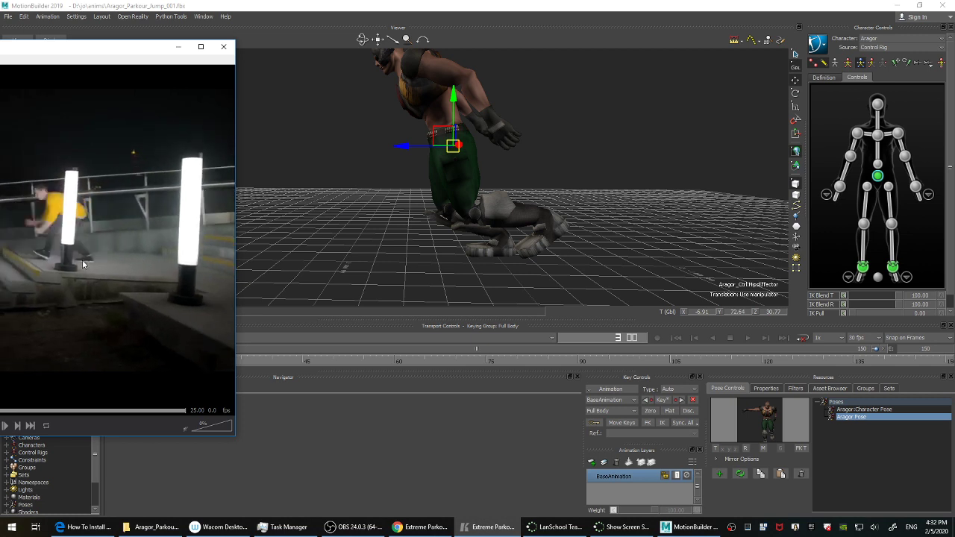
click(657, 212)
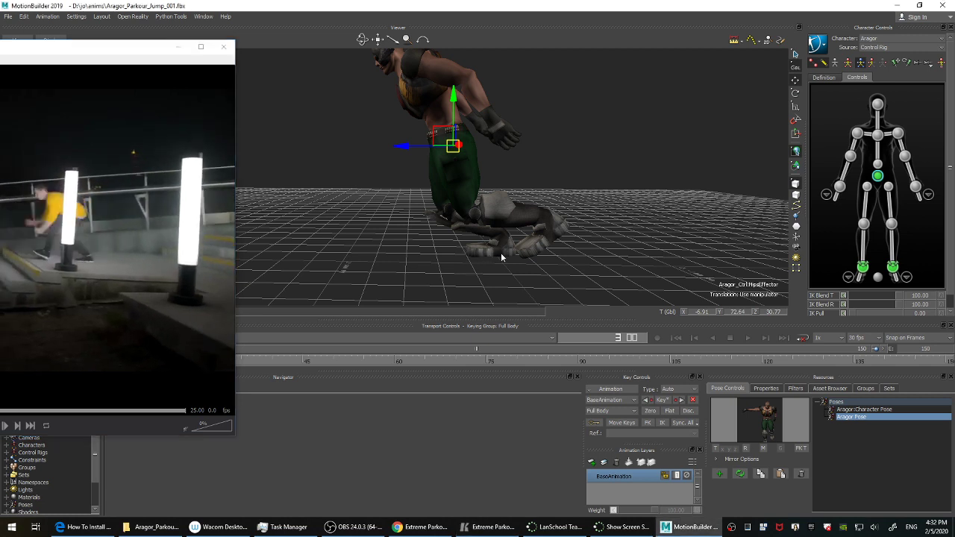
click(146, 203)
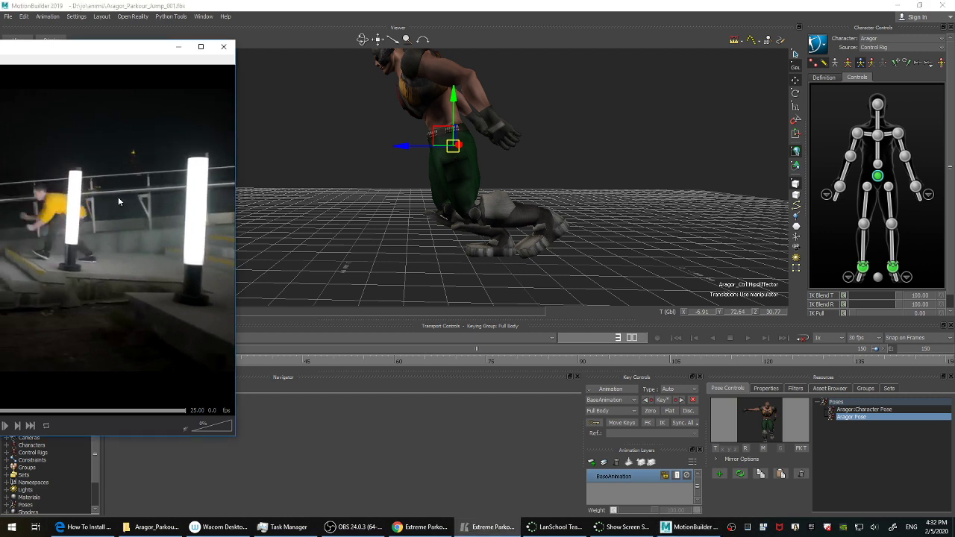
click(619, 170)
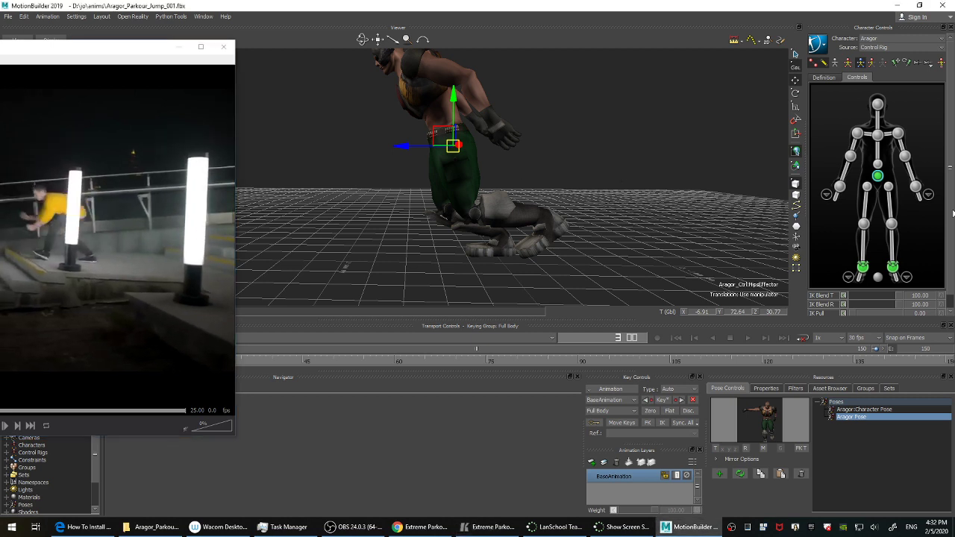
Move the left ankle effector forward to about Z 25 and up to about Y 32, undoing the first attempt.
click(893, 268)
shift+drag(621, 167, 642, 155)
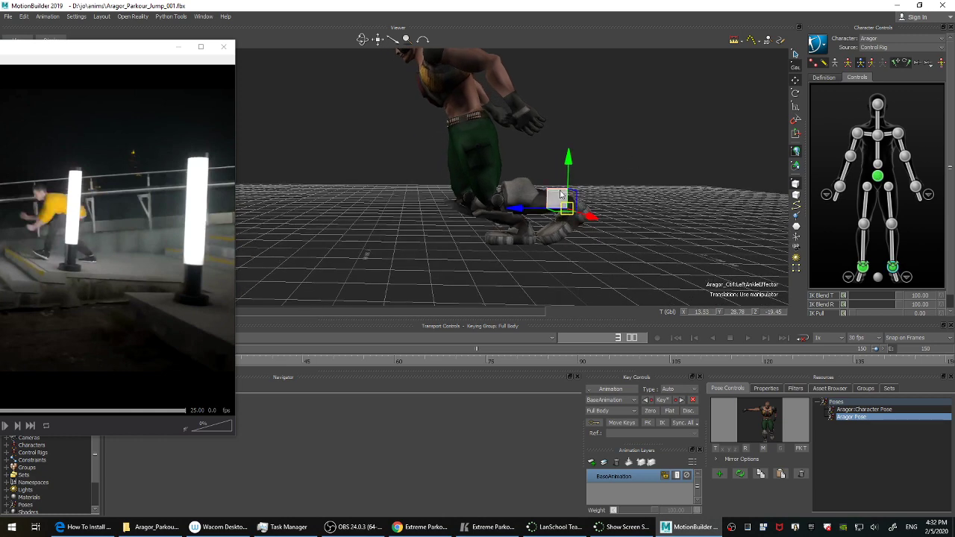
drag(560, 194, 438, 189)
shift+drag(598, 167, 637, 168)
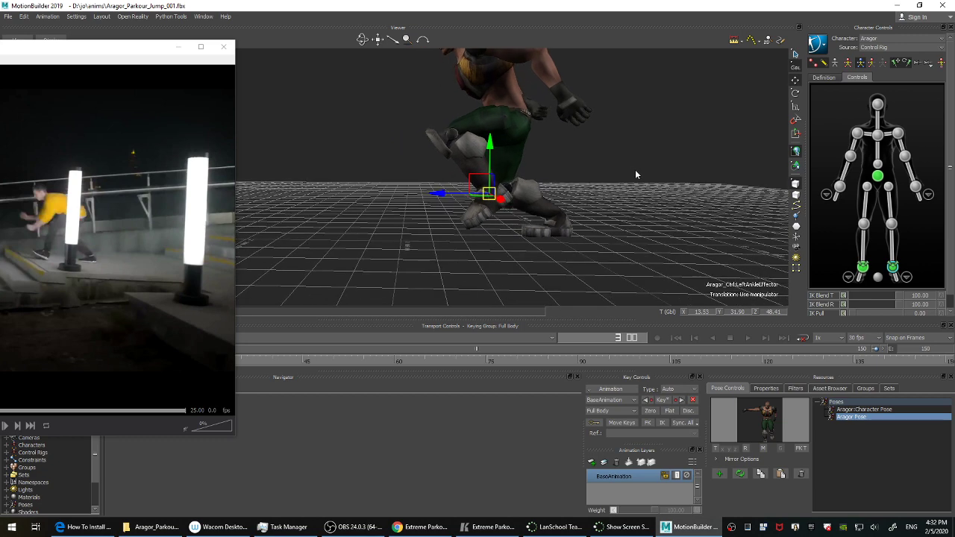
key(ctrl+z)
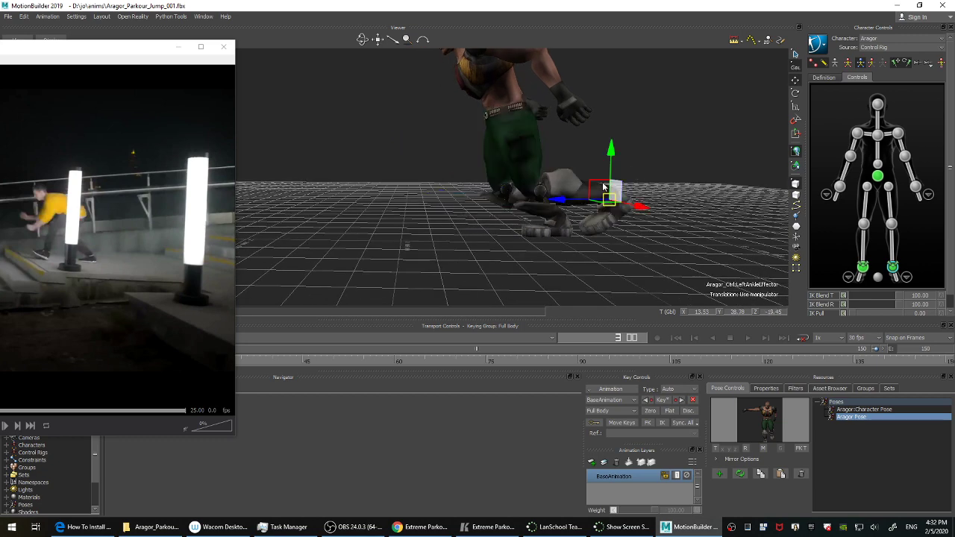
drag(605, 193, 520, 182)
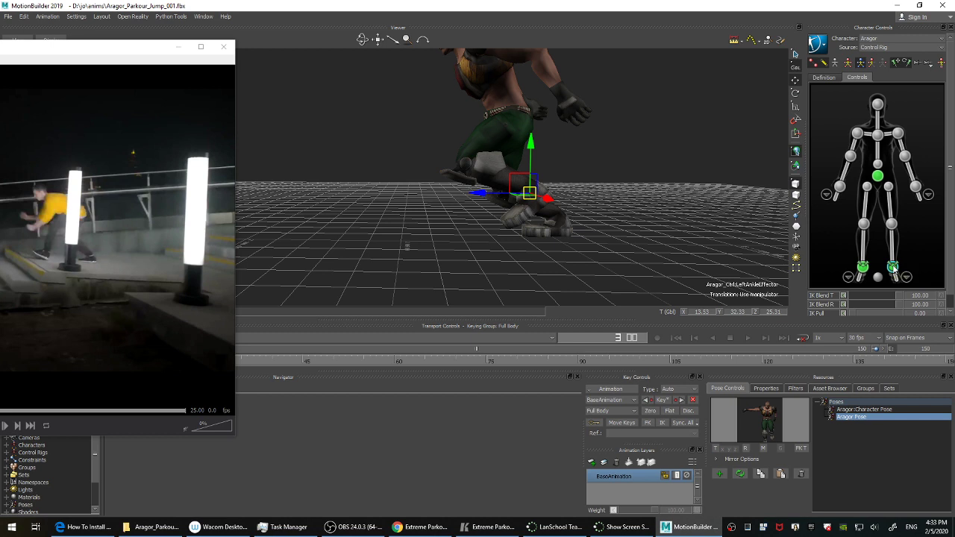
Move the left ankle effector forward and down to plant the stepping foot, at about Y 15 and Z 88.
click(917, 64)
drag(530, 192, 399, 195)
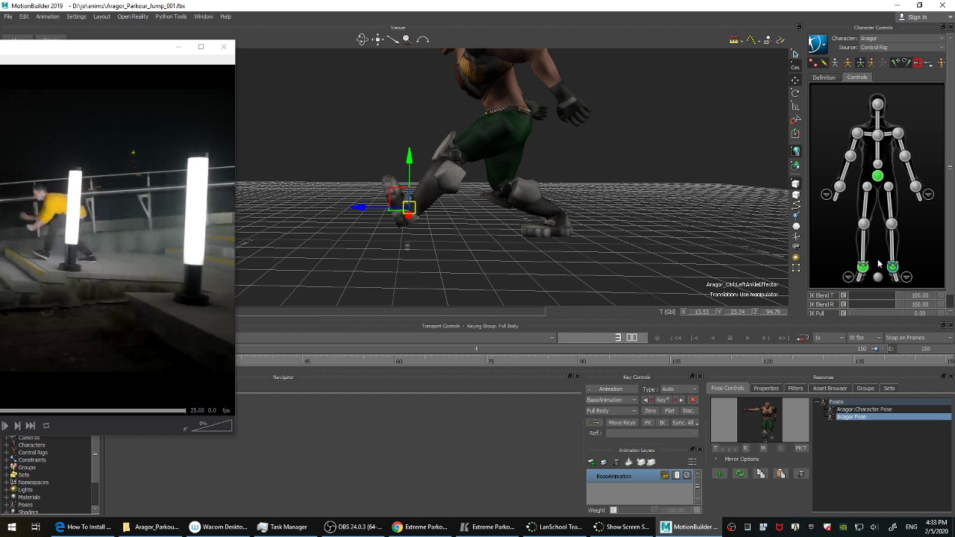
ctrl+shift+drag(616, 181, 629, 167)
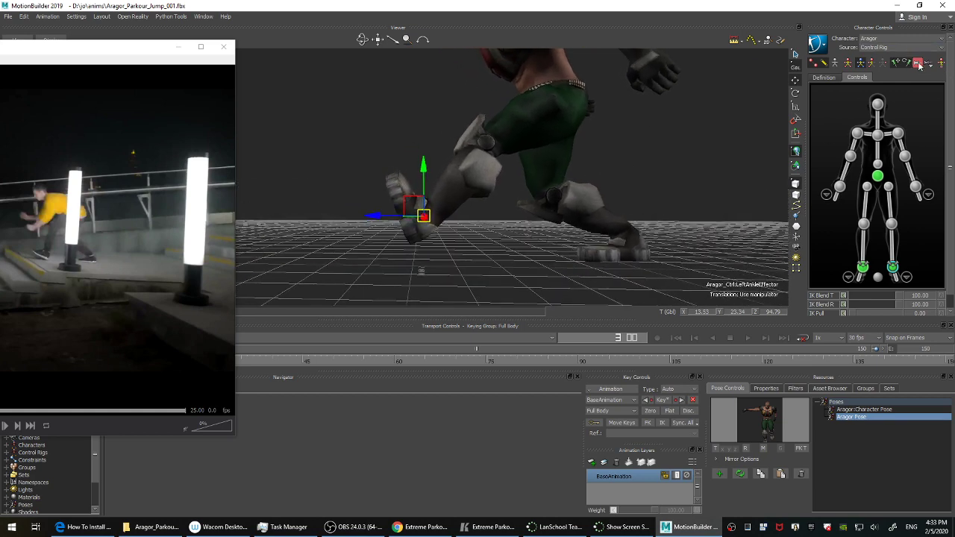
shift+drag(529, 231, 532, 216)
drag(428, 172, 423, 192)
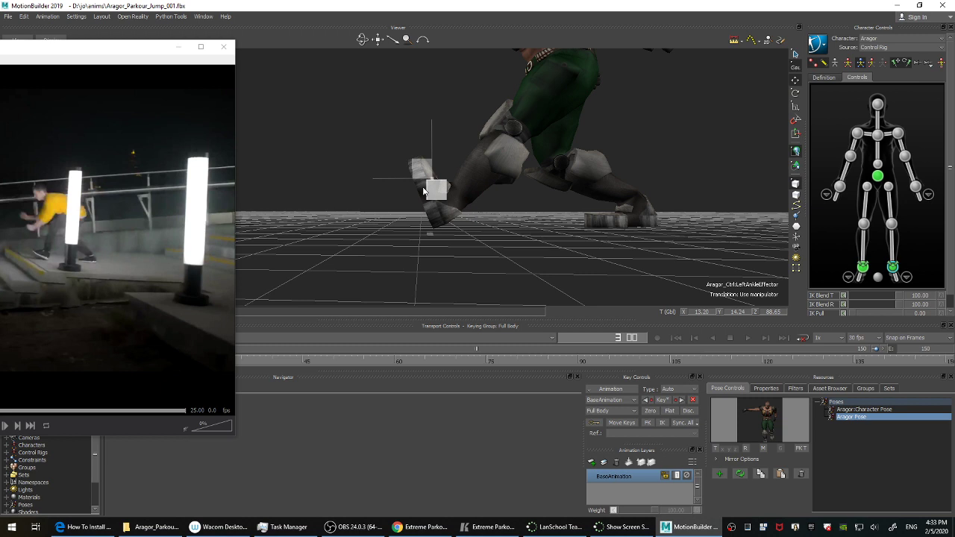
drag(423, 192, 431, 184)
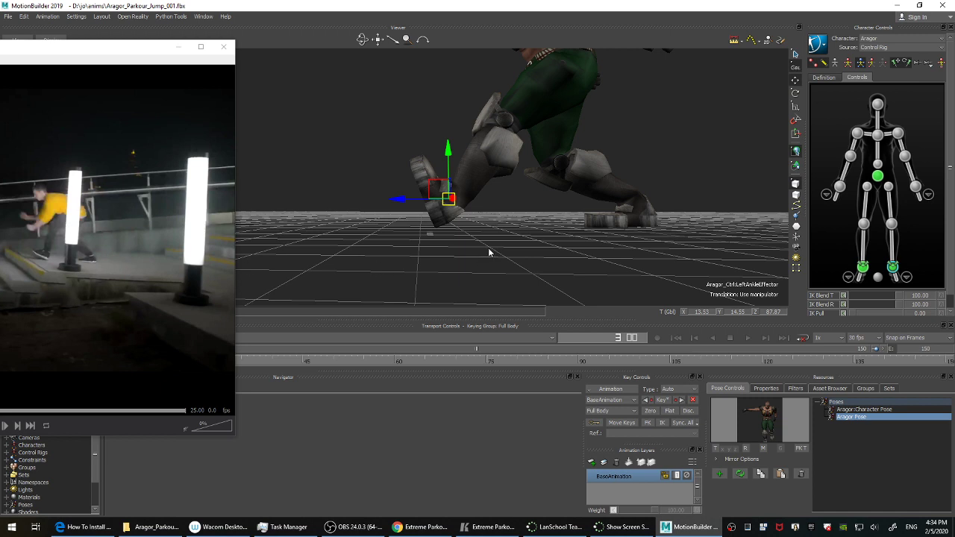
Rotate the left foot flatter to about Z -28 in local space and shift its ankle effector to about Y 13 and Z 85 in global space.
alt+drag(497, 228, 428, 135)
key(e)
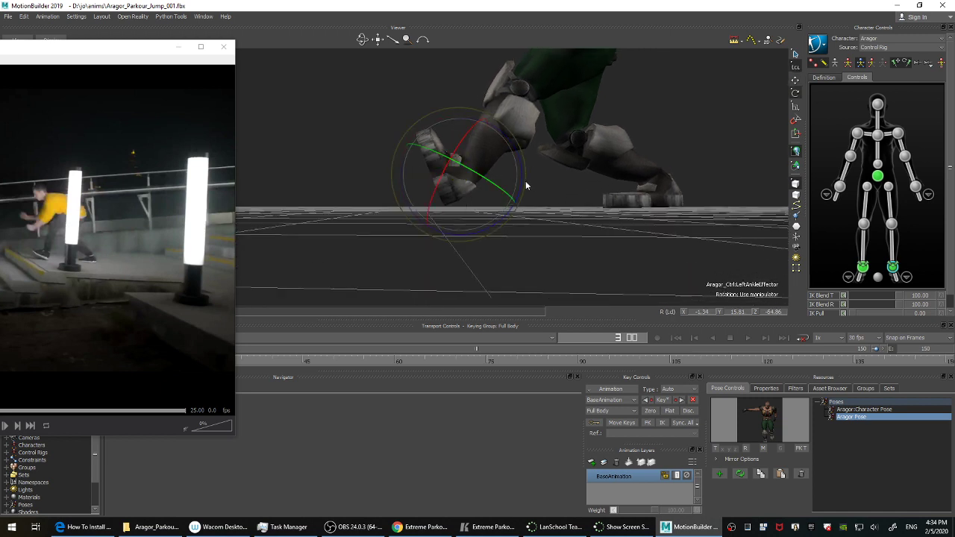
drag(521, 180, 521, 156)
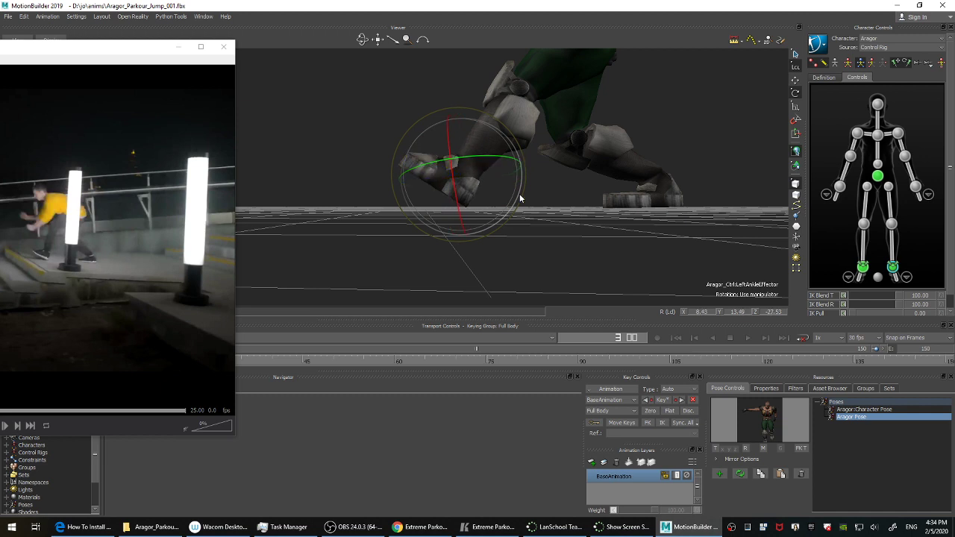
alt+drag(558, 197, 555, 195)
key(w)
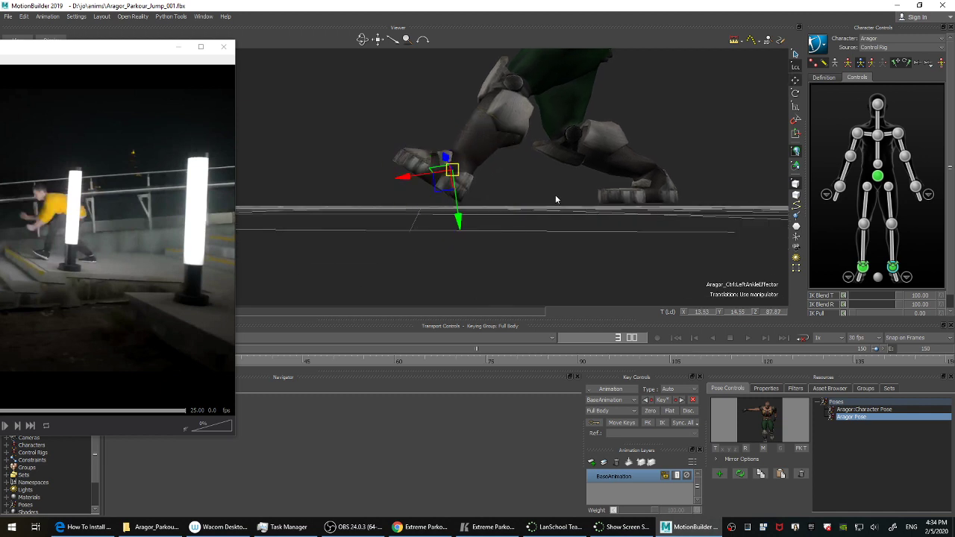
key(F5)
drag(435, 152, 442, 162)
alt+drag(542, 191, 639, 202)
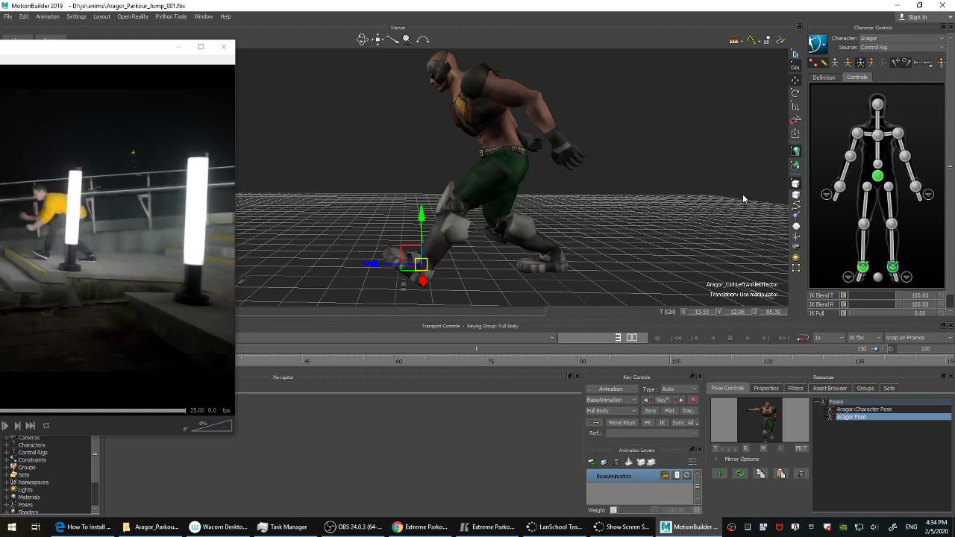
Lower the hips effector to about Y 70 and move it forward to about Z 36.
click(878, 177)
scroll(676, 192, down, 1)
alt+drag(676, 192, 658, 201)
scroll(658, 201, up, 1)
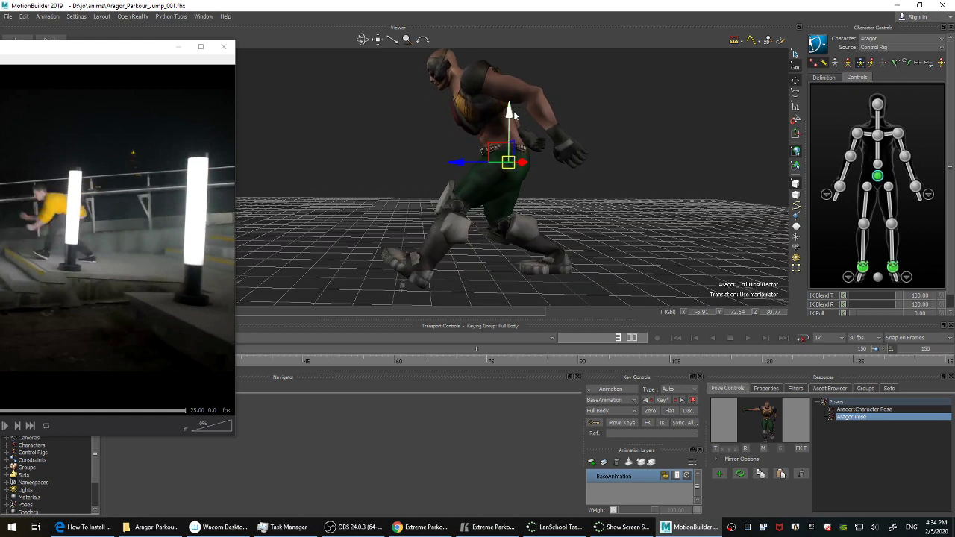
drag(510, 114, 510, 118)
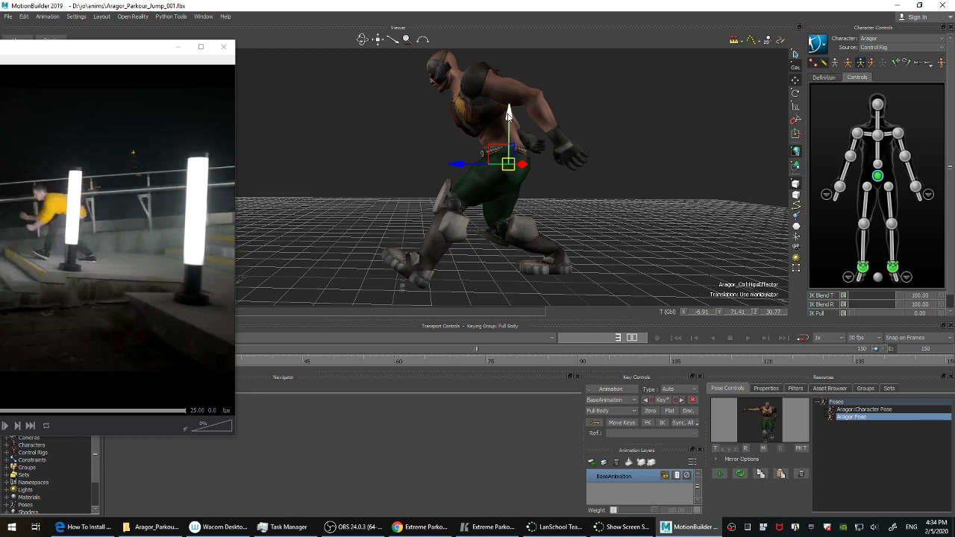
drag(508, 112, 508, 115)
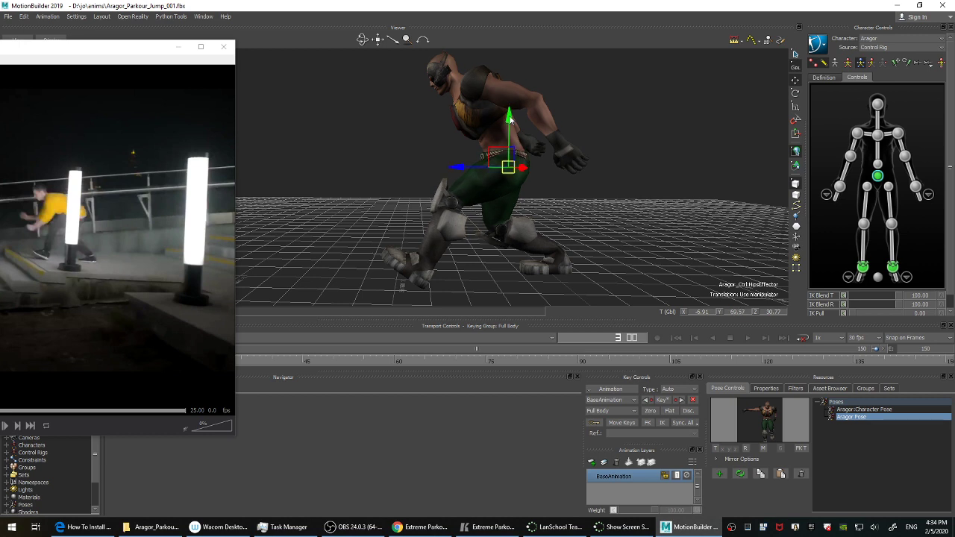
drag(454, 165, 453, 168)
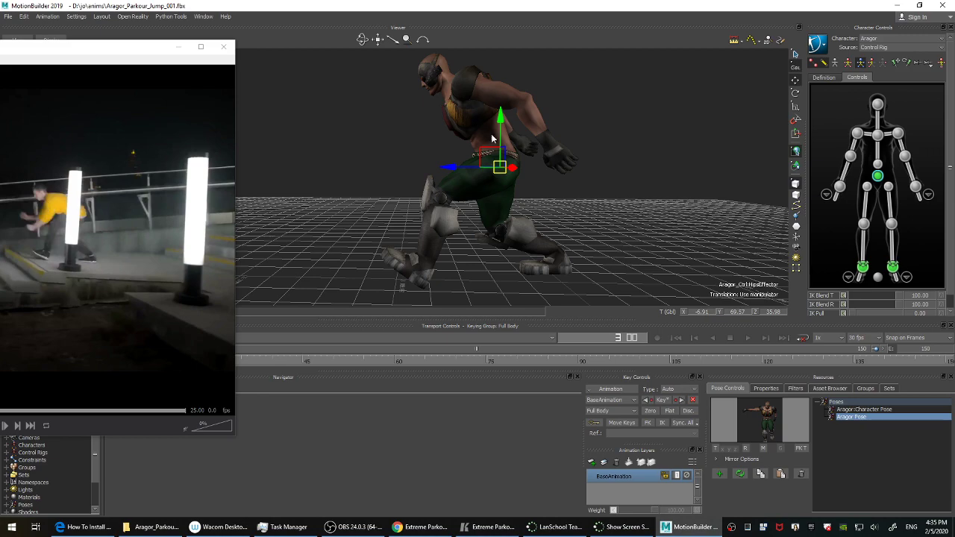
Shift the hips effector sideways to about X -0.6 so the weight sits over the stepping leg.
shift+drag(652, 128, 527, 199)
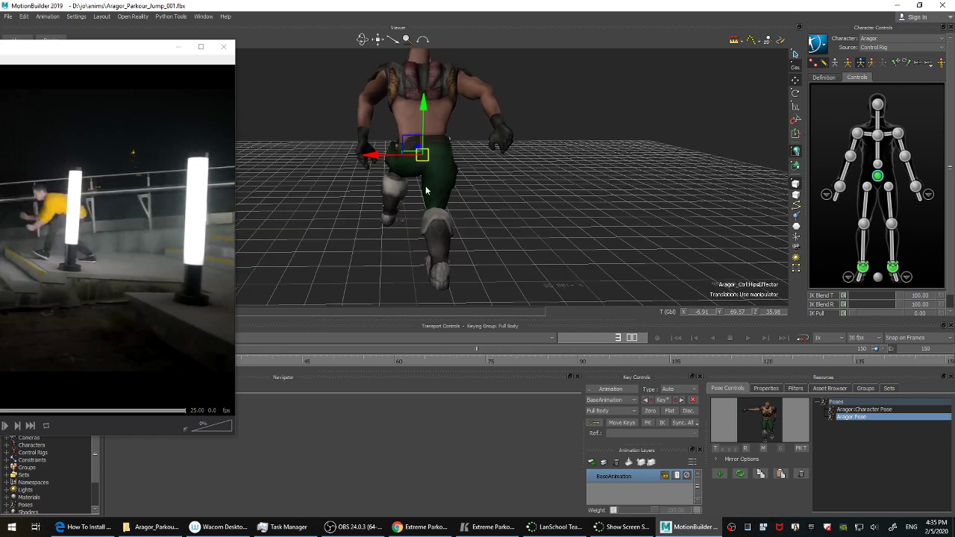
drag(365, 157, 365, 157)
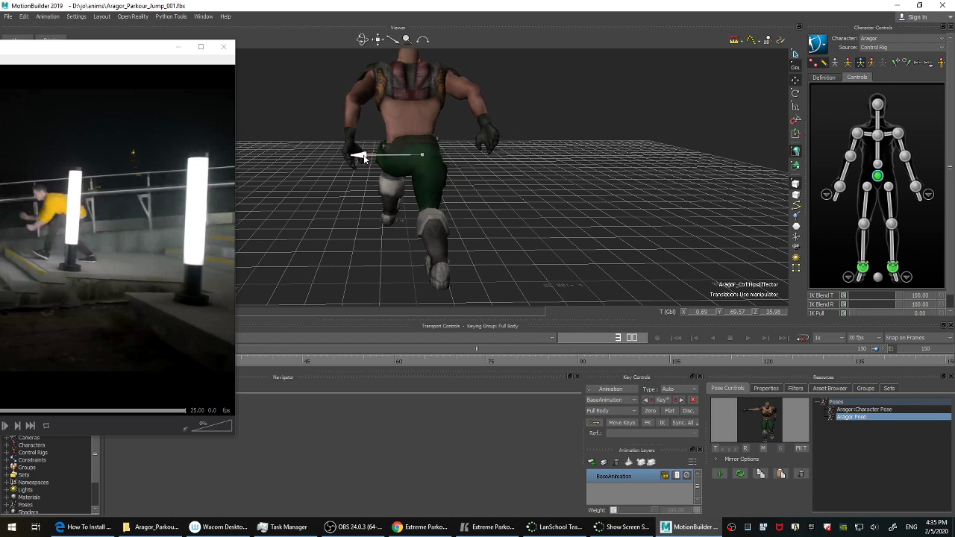
drag(365, 157, 359, 155)
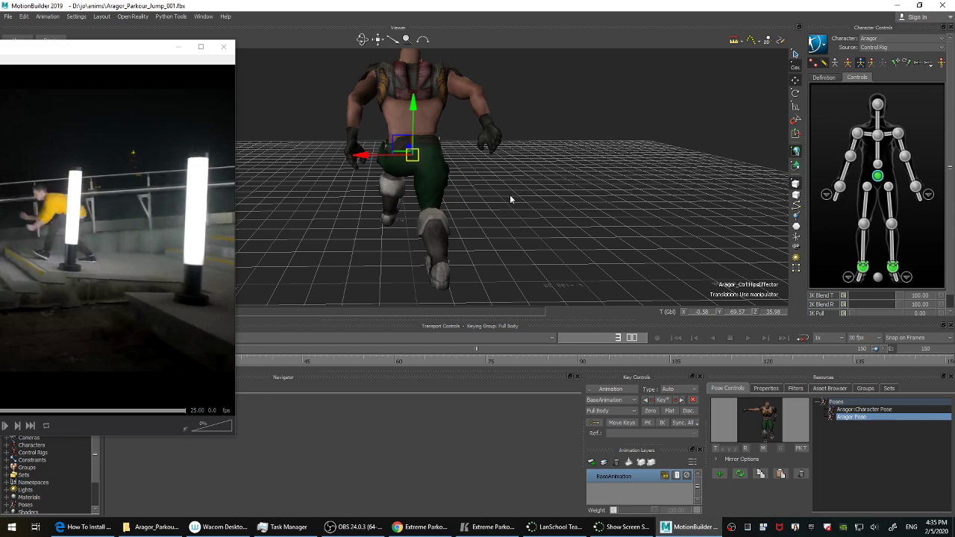
ctrl+shift+drag(511, 199, 484, 206)
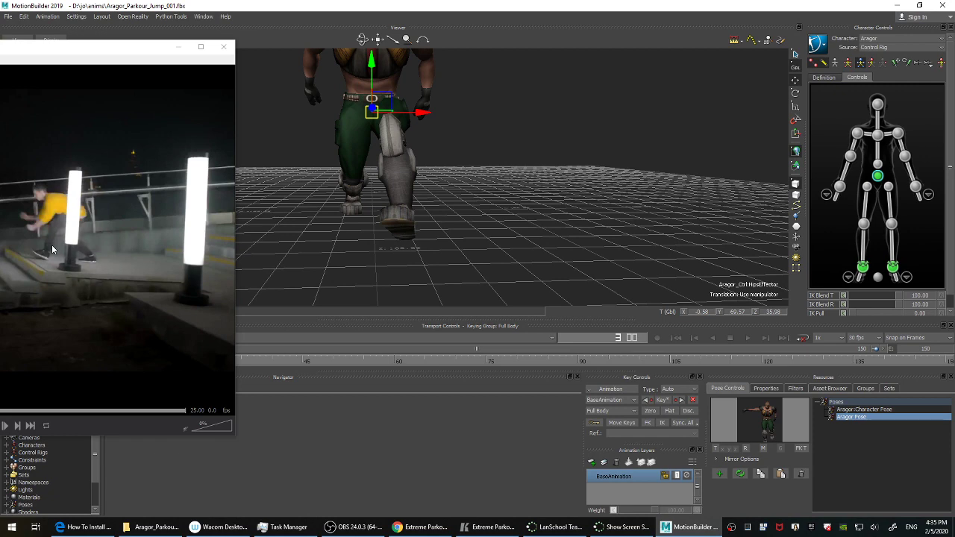
Turn the left ankle effector in global space to about Y -11, undoing the further turn.
ctrl+shift+drag(589, 149, 581, 209)
click(892, 267)
key(r)
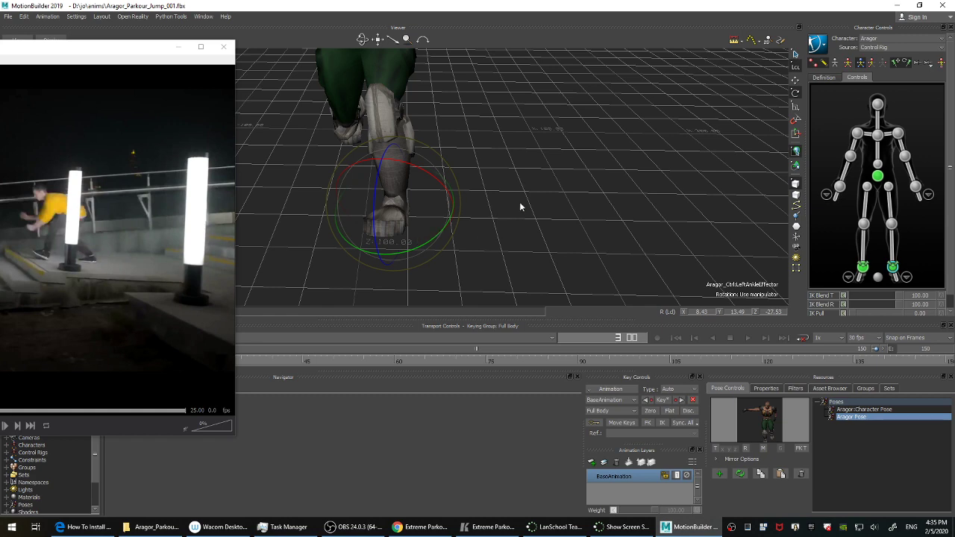
click(795, 67)
ctrl+shift+drag(528, 215, 495, 184)
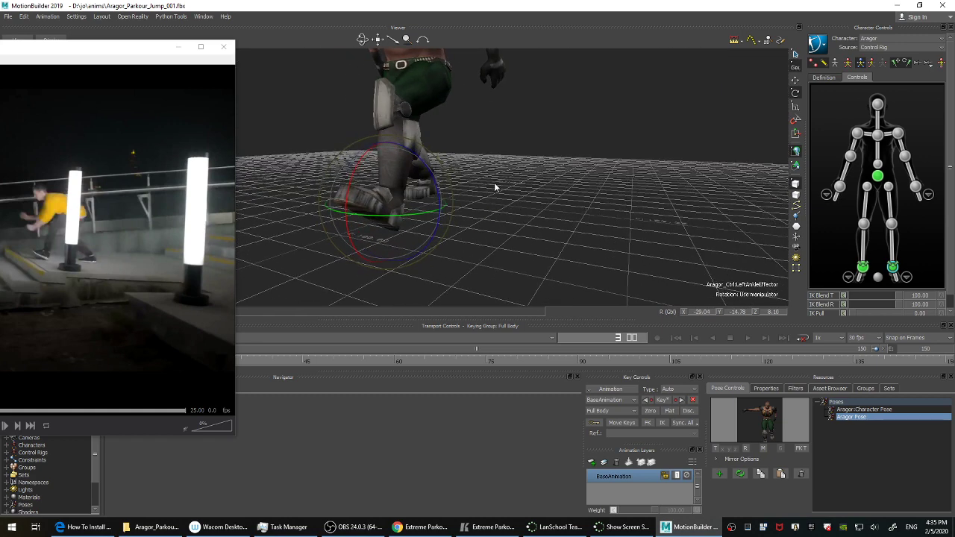
drag(416, 215, 540, 222)
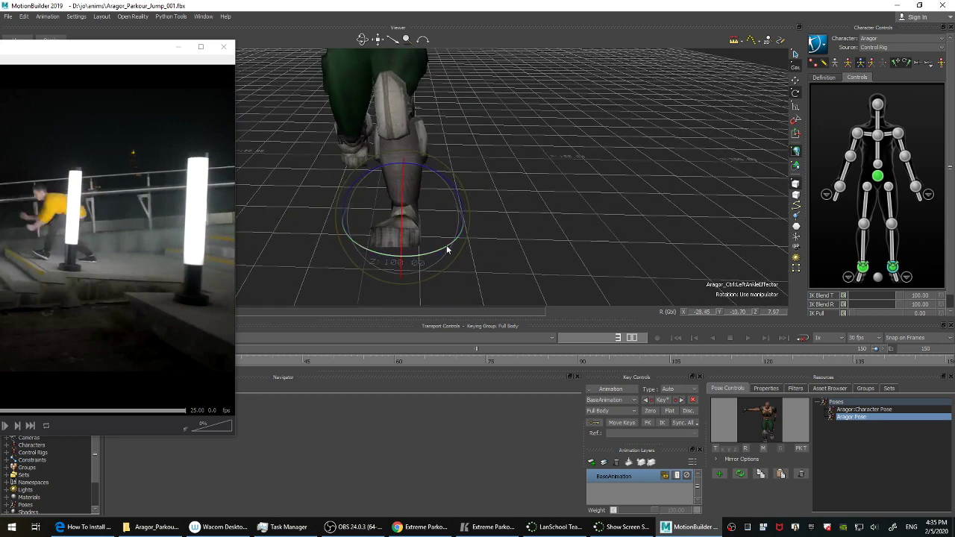
mouse_move(447, 248)
mouse_down()
mouse_move(461, 234)
mouse_move(440, 244)
mouse_move(452, 250)
mouse_move(415, 255)
mouse_move(462, 241)
mouse_up()
key(ctrl+z)
key(ctrl+z)
Switch the manipulator to local space and turn the left foot to point straight ahead, at about Y 0.
click(795, 68)
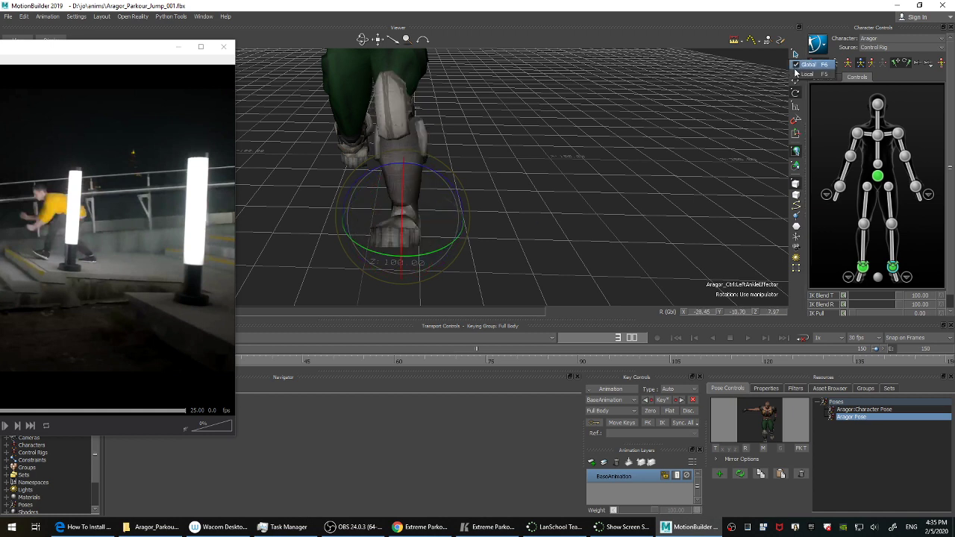
click(808, 74)
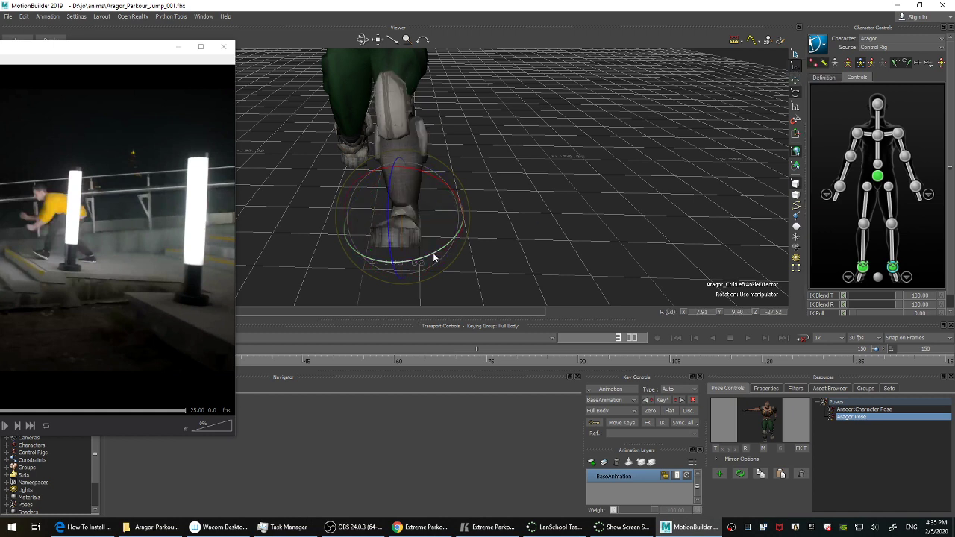
mouse_move(434, 257)
mouse_down()
mouse_move(449, 243)
mouse_move(433, 249)
mouse_up()
ctrl+shift+drag(565, 221, 535, 202)
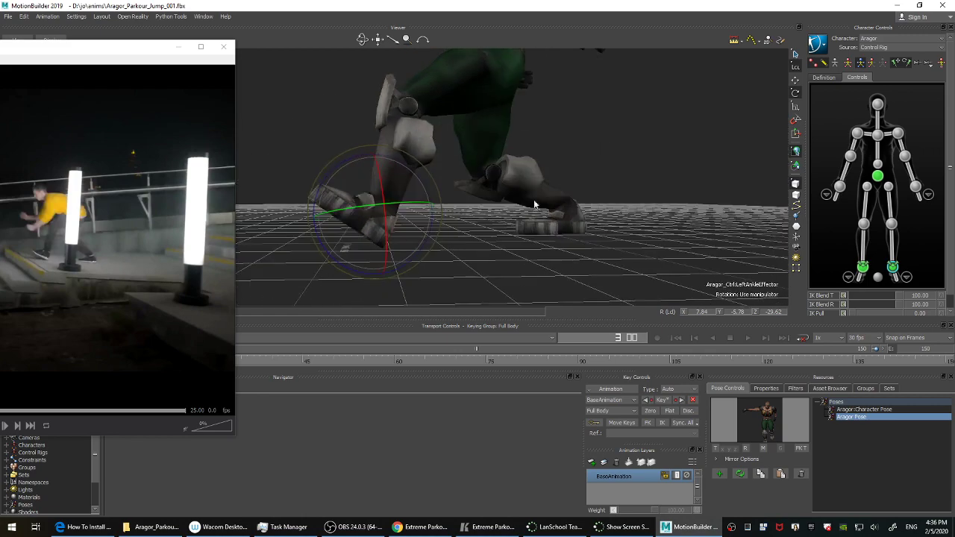
ctrl+shift+drag(478, 226, 476, 233)
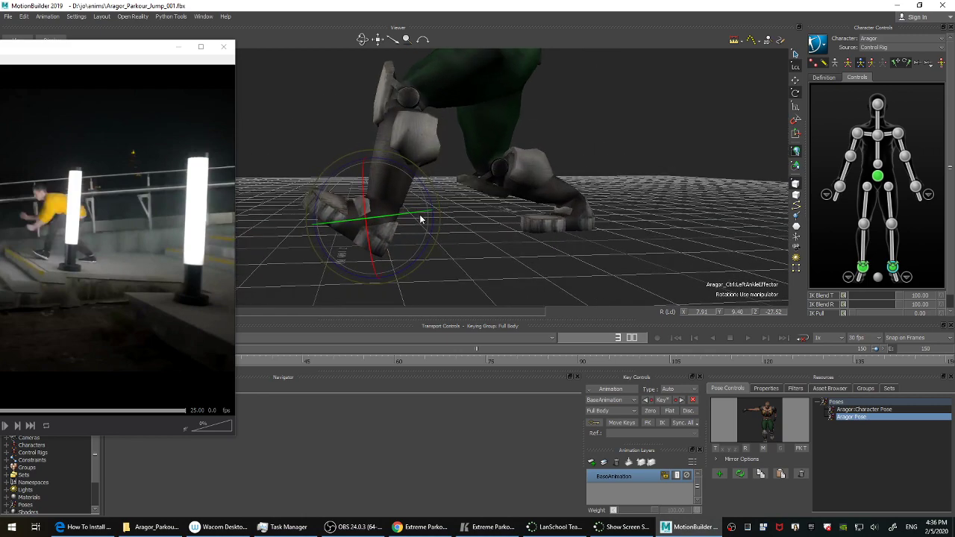
ctrl+shift+drag(418, 216, 552, 249)
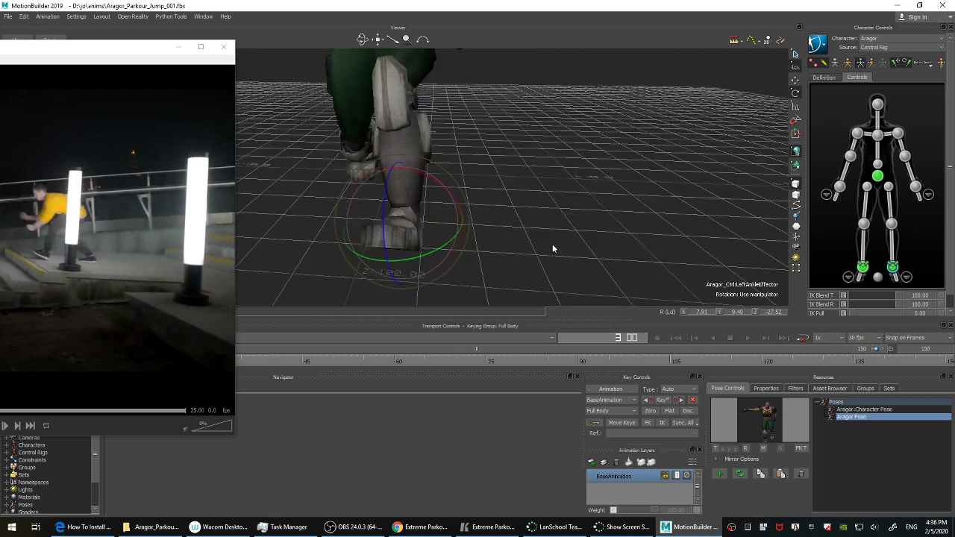
drag(436, 248, 441, 246)
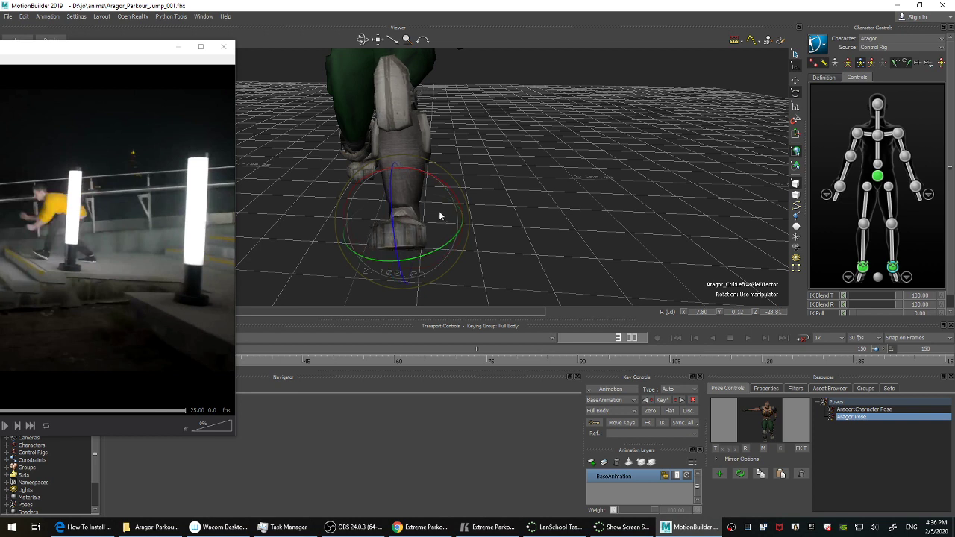
drag(397, 190, 570, 274)
Move the chest end effector forward and down to about Y 97 and Z 74, leaning the torso over the front leg.
ctrl+shift+drag(575, 277, 479, 267)
ctrl+drag(594, 180, 601, 201)
ctrl+shift+drag(586, 164, 630, 187)
click(877, 134)
key(t)
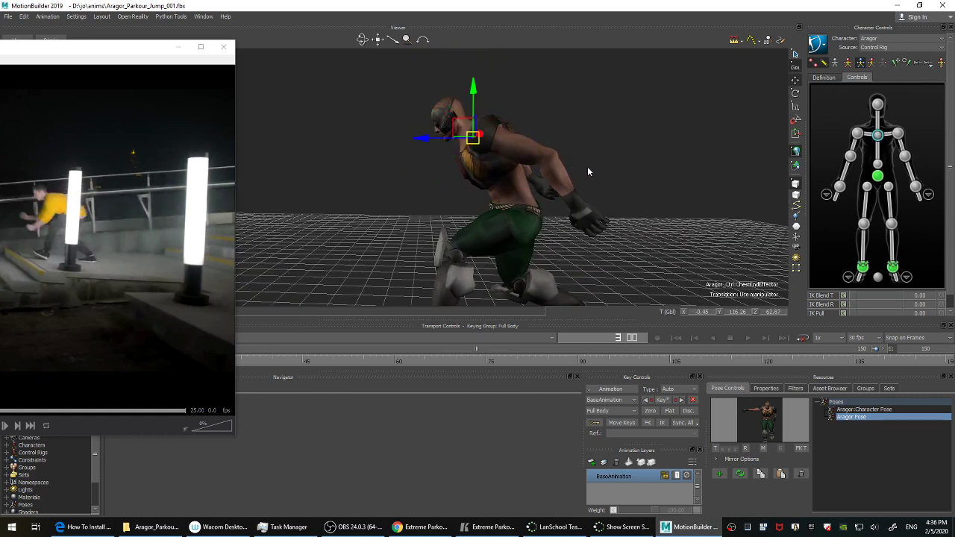
drag(463, 128, 425, 148)
ctrl+shift+drag(595, 205, 646, 211)
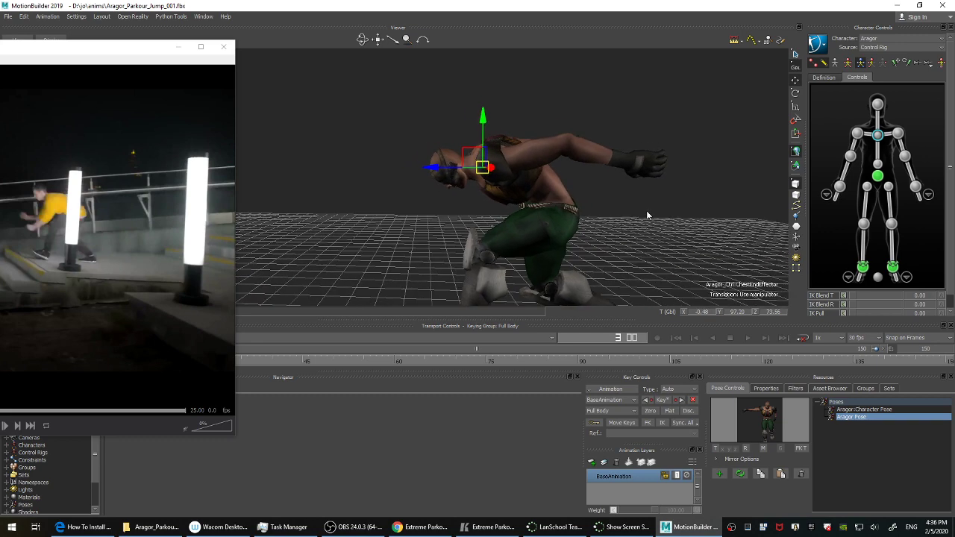
Move the head effector to about Y 103 and Z 86 to match the crouched lean.
click(878, 104)
drag(439, 155, 420, 177)
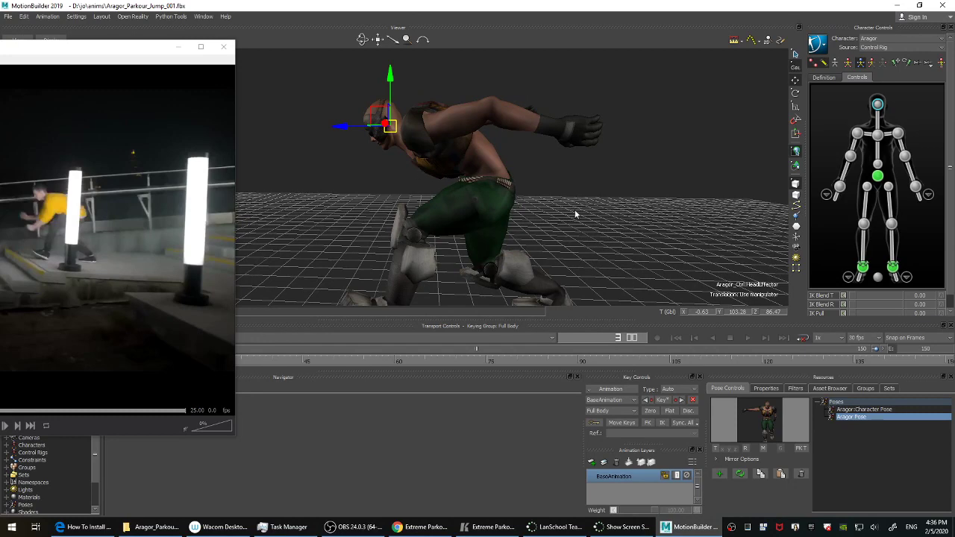
ctrl+shift+drag(575, 214, 692, 183)
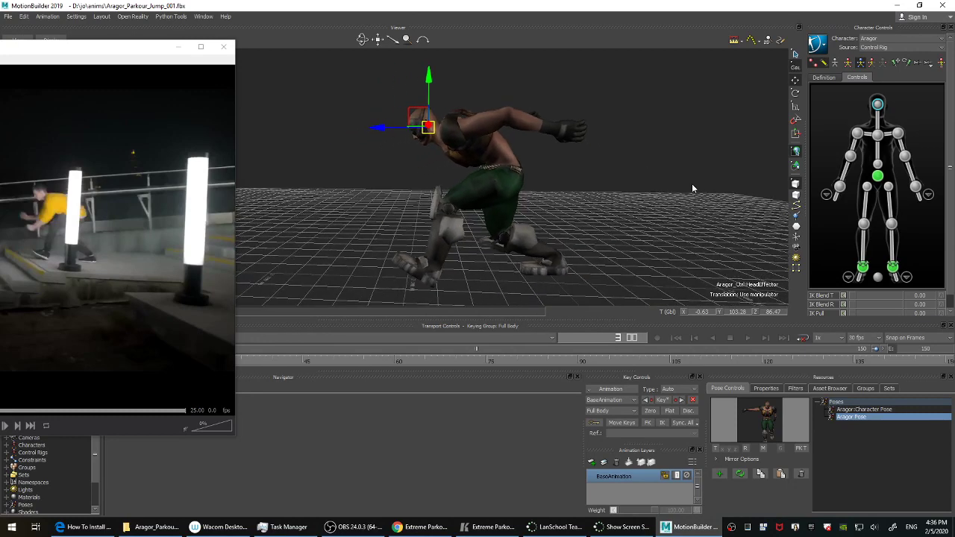
Select the left wrist effector for posing the arm.
click(916, 187)
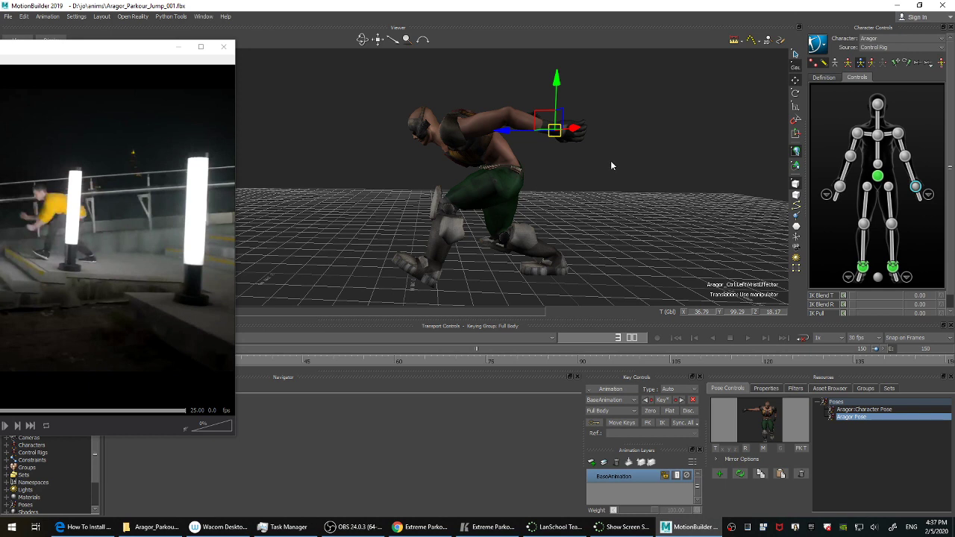
Add the right wrist effector to the left wrist selection and move both hands forward in front of the crouching character's chest.
click(840, 188)
ctrl+drag(644, 157, 628, 186)
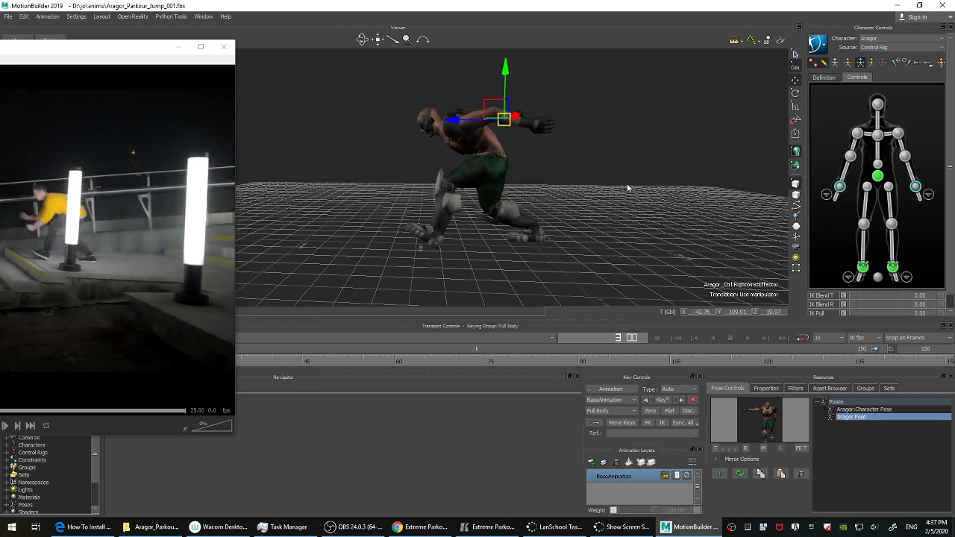
drag(485, 116, 396, 125)
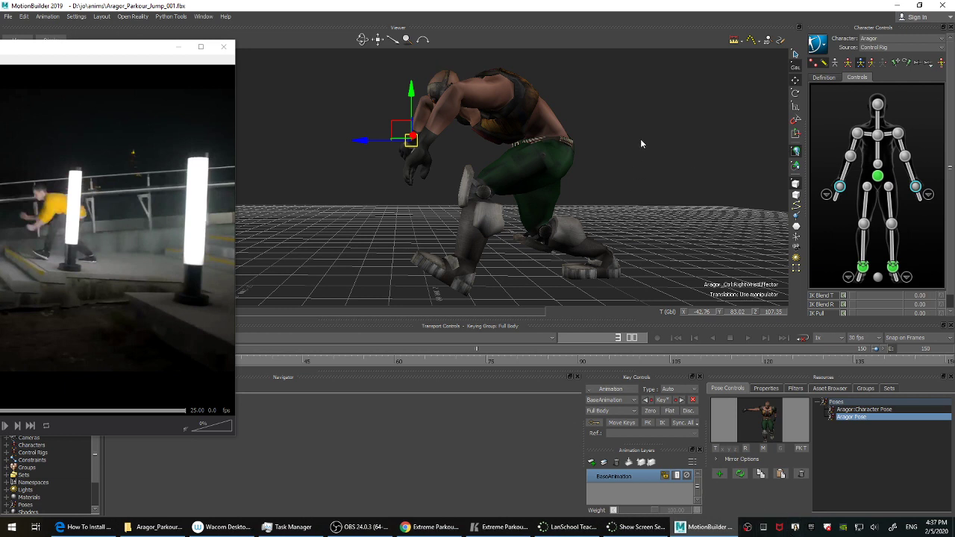
key(super)
text(key)
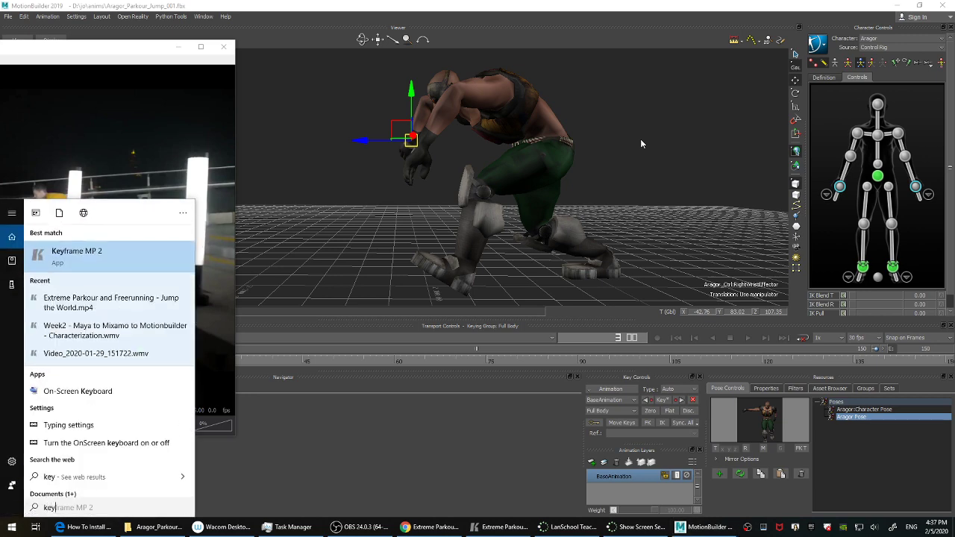
key(BackSpace)
key(BackSpace)
key(BackSpace)
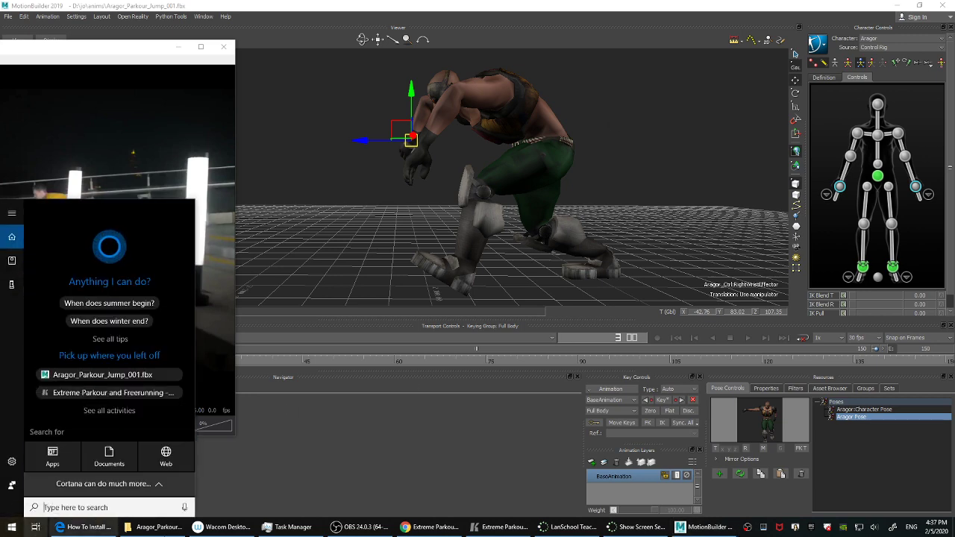
Switch to File Explorer, launch keycastow.exe from the apps\keycastow folder on the Data (D:) drive, and minimize the file window.
click(164, 529)
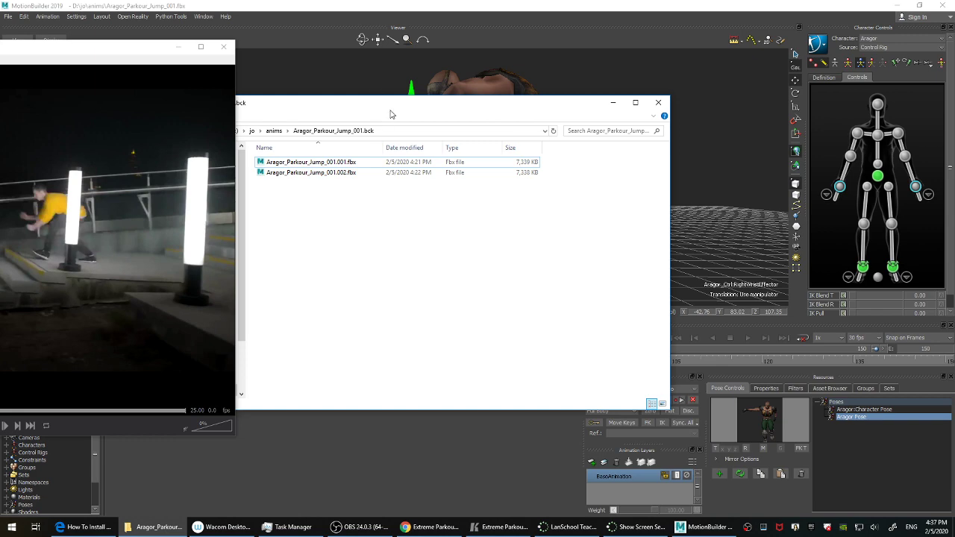
drag(392, 110, 572, 154)
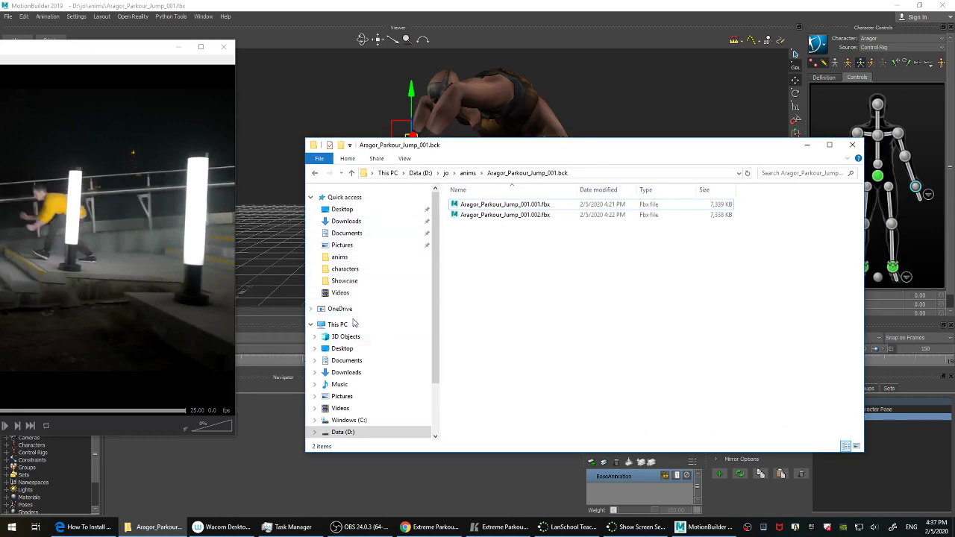
click(356, 327)
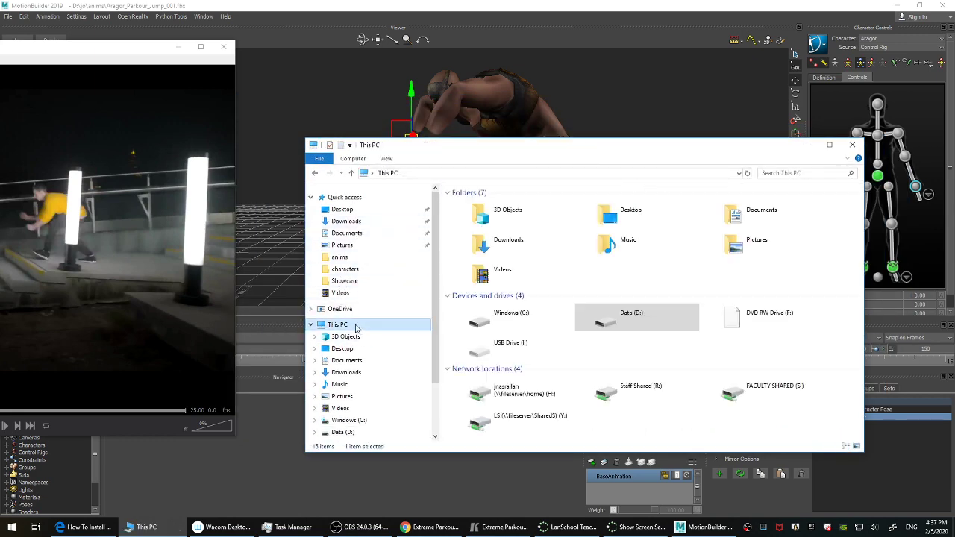
double_click(675, 322)
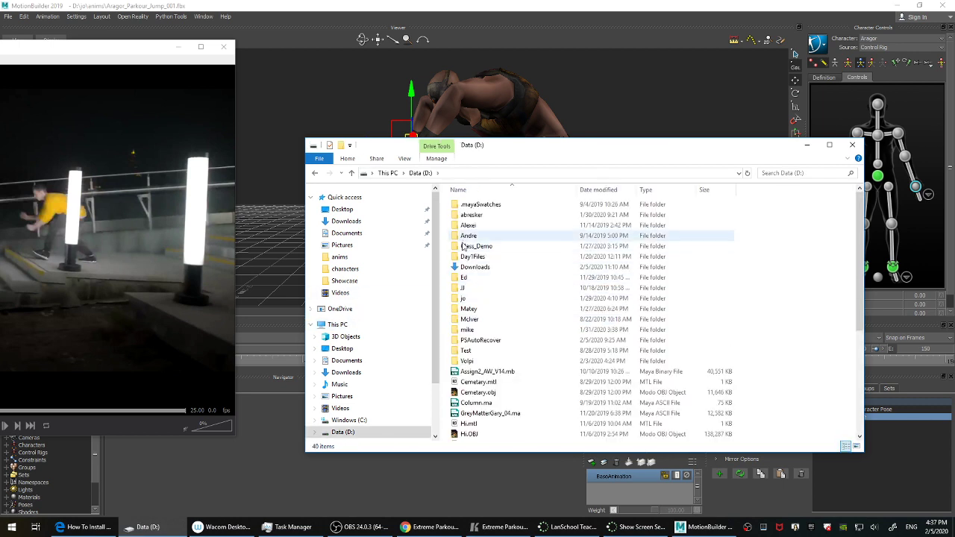
double_click(489, 298)
double_click(475, 215)
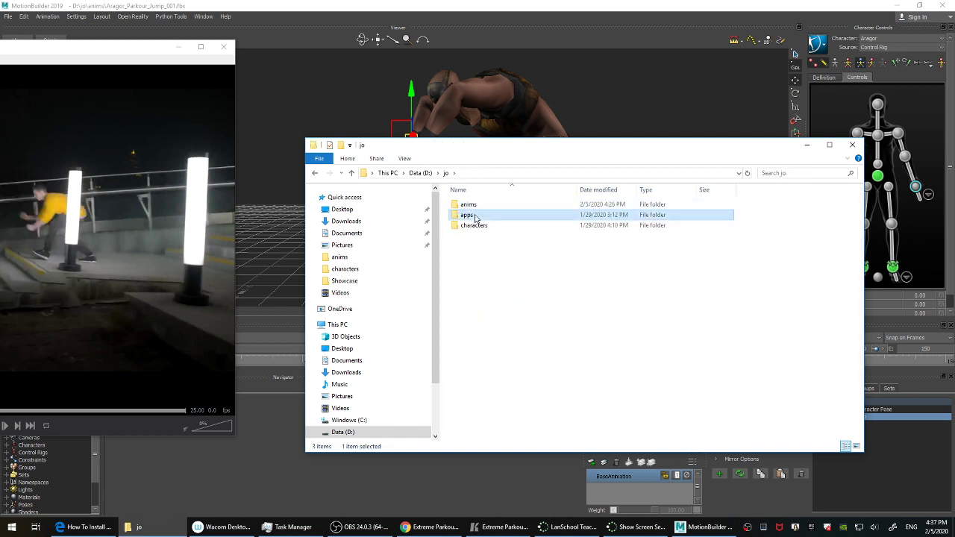
click(475, 216)
double_click(475, 214)
click(481, 209)
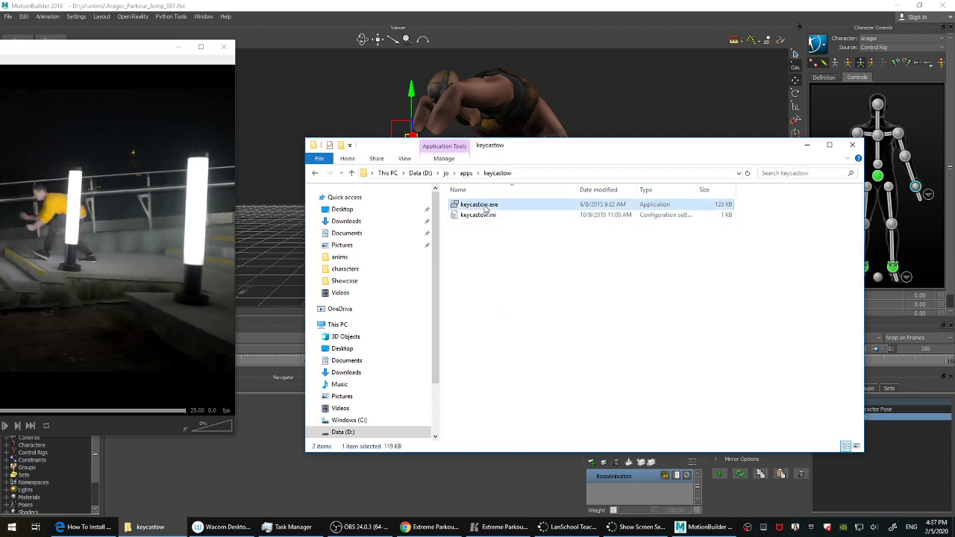
click(808, 145)
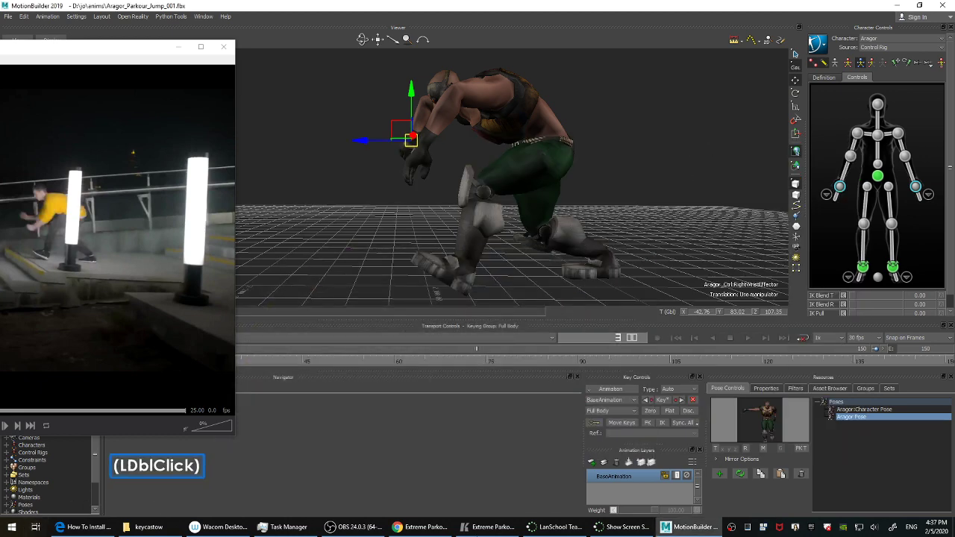
Open the KeyCastOW settings and reposition the keystroke display near the upper right corner of the screen.
double_click(769, 527)
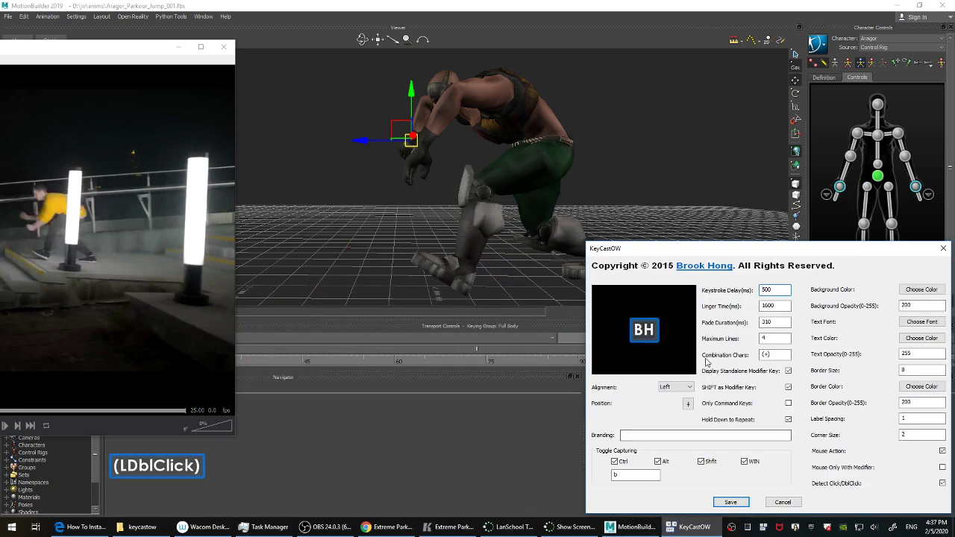
click(688, 403)
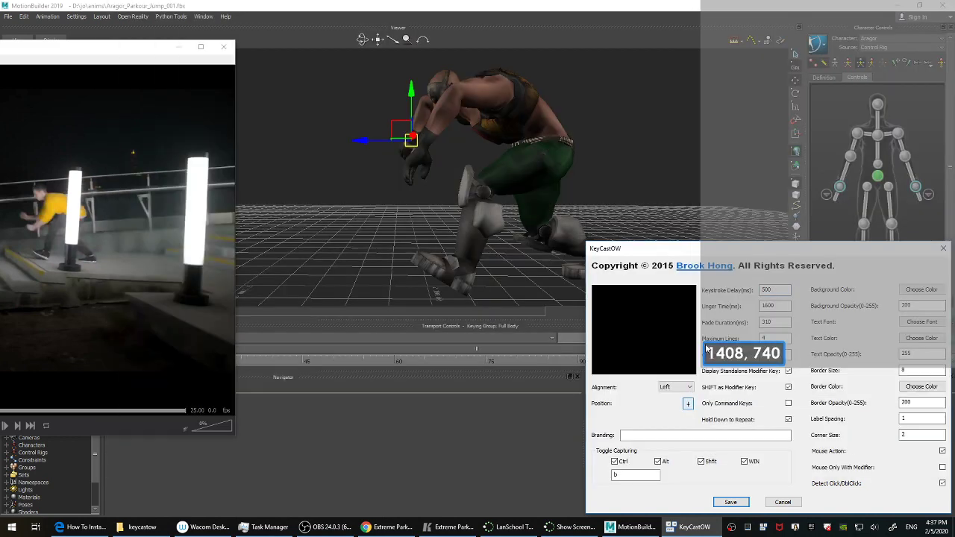
drag(706, 345, 735, 34)
click(664, 228)
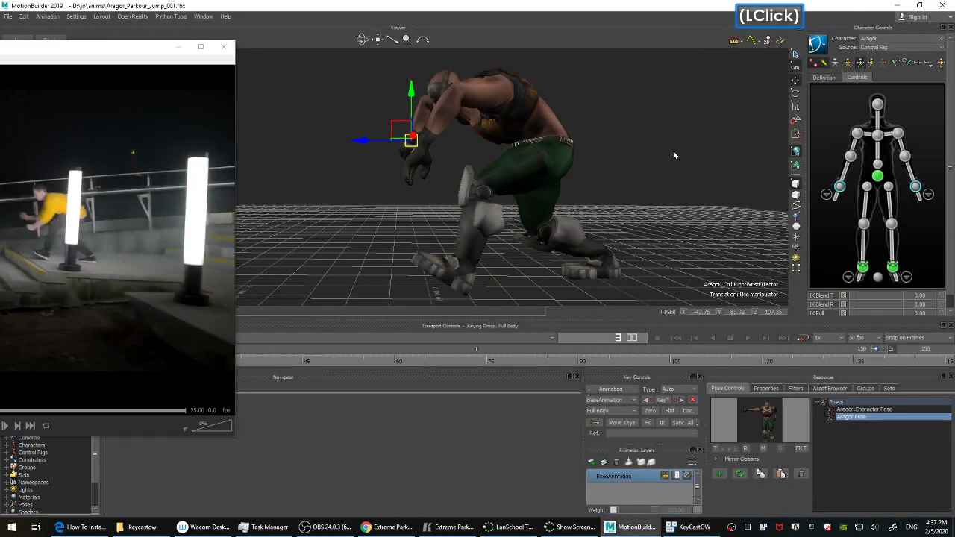
Reselect both wrist effectors and shift the hands slightly down and back, bringing the right wrist to about Y 80, Z 106.
ctrl+drag(678, 160, 642, 169)
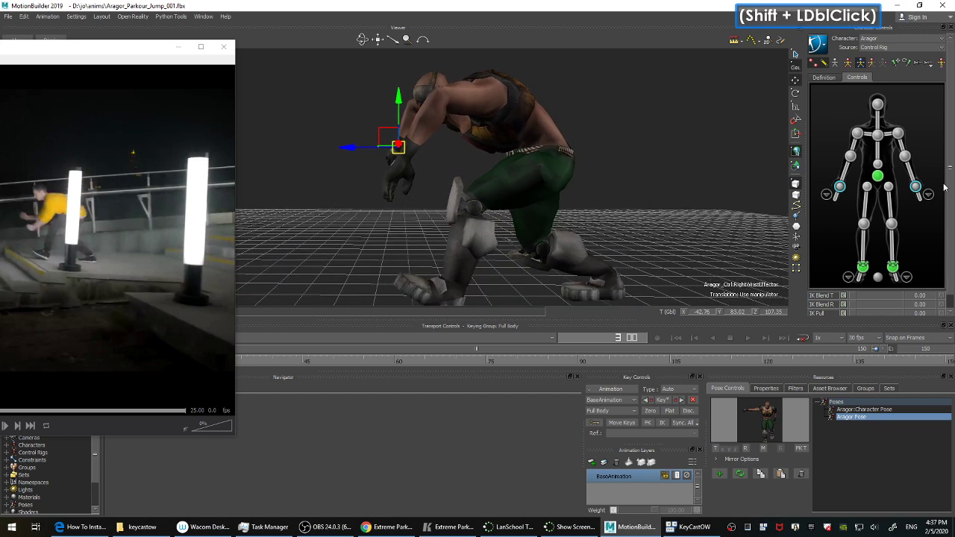
click(713, 177)
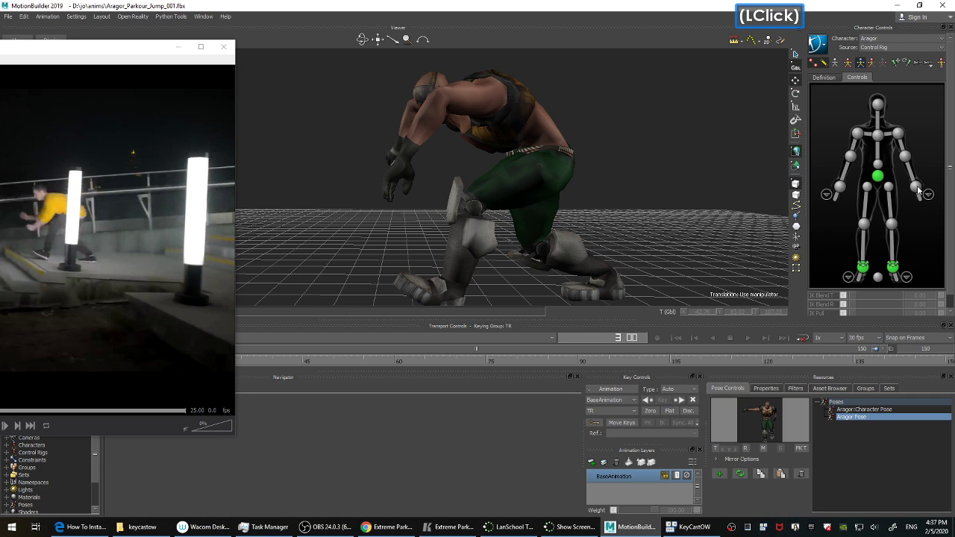
click(915, 187)
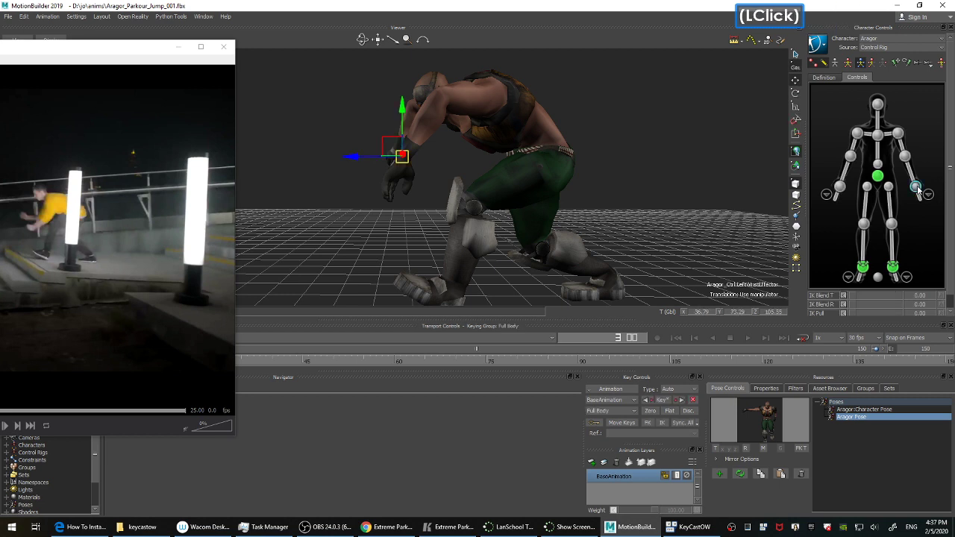
ctrl+click(838, 184)
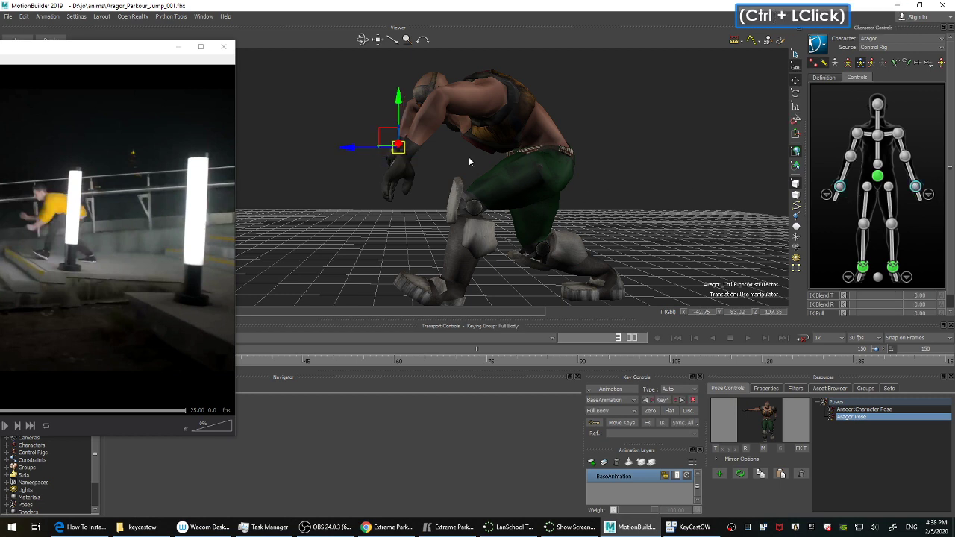
mouse_move(403, 143)
mouse_down()
mouse_move(405, 134)
mouse_move(385, 143)
mouse_up()
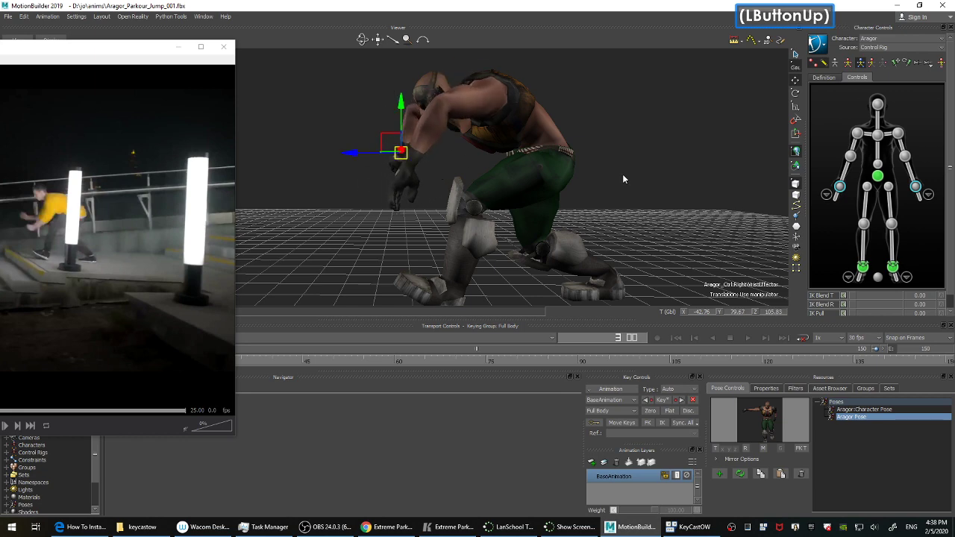
Raise the right elbow effector up and forward to about X -33, Y 104, Z 98.
shift+drag(623, 174, 659, 214)
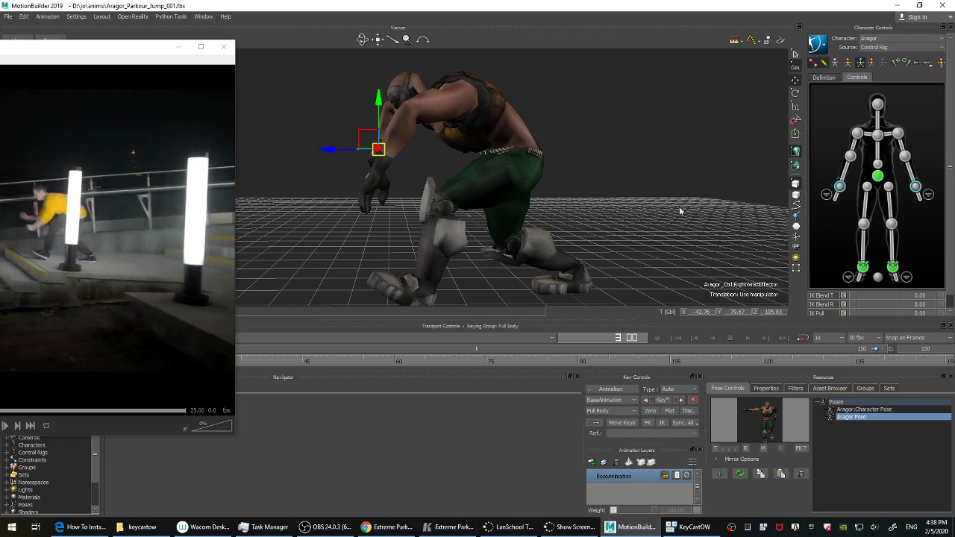
ctrl+shift+drag(610, 165, 403, 158)
click(851, 157)
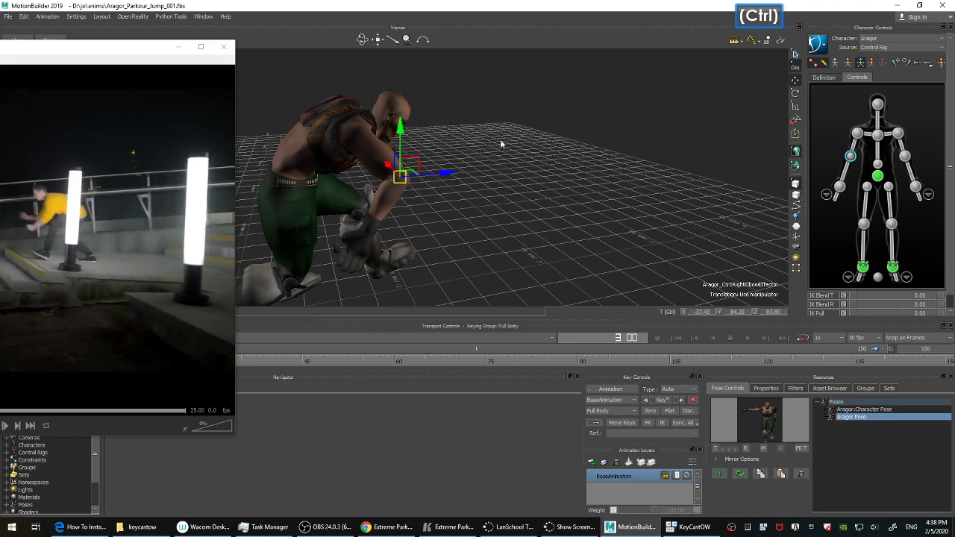
ctrl+shift+drag(500, 139, 647, 168)
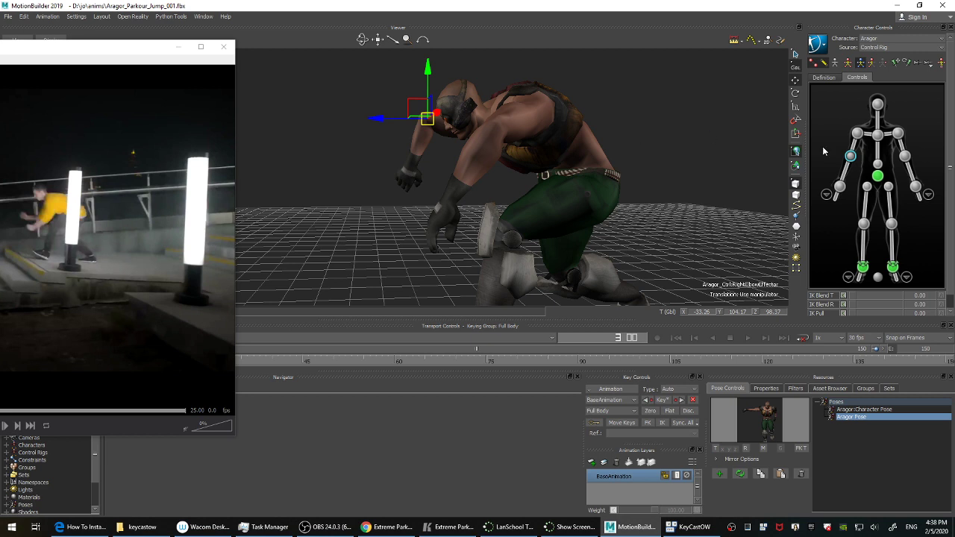
Select both wrist effectors and pin their translation.
click(840, 187)
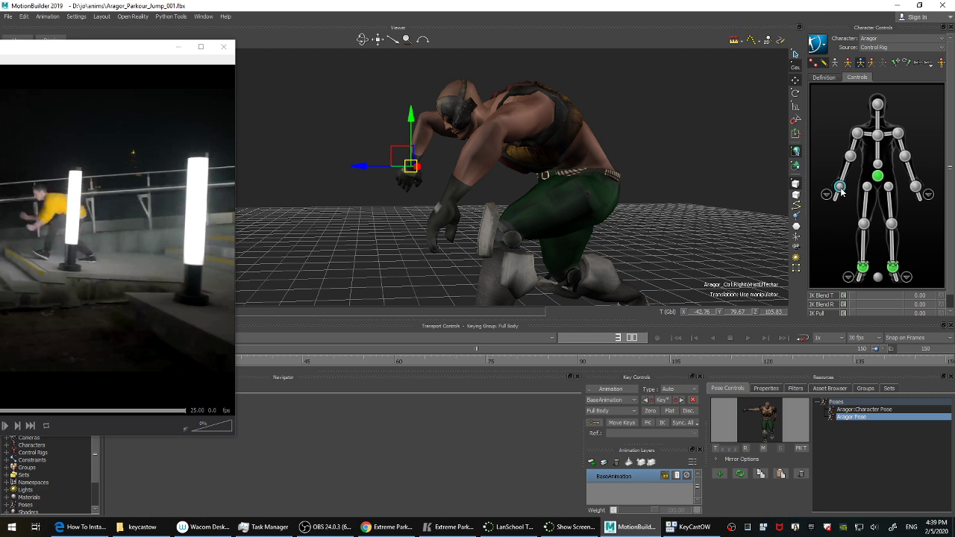
ctrl+click(916, 187)
click(896, 63)
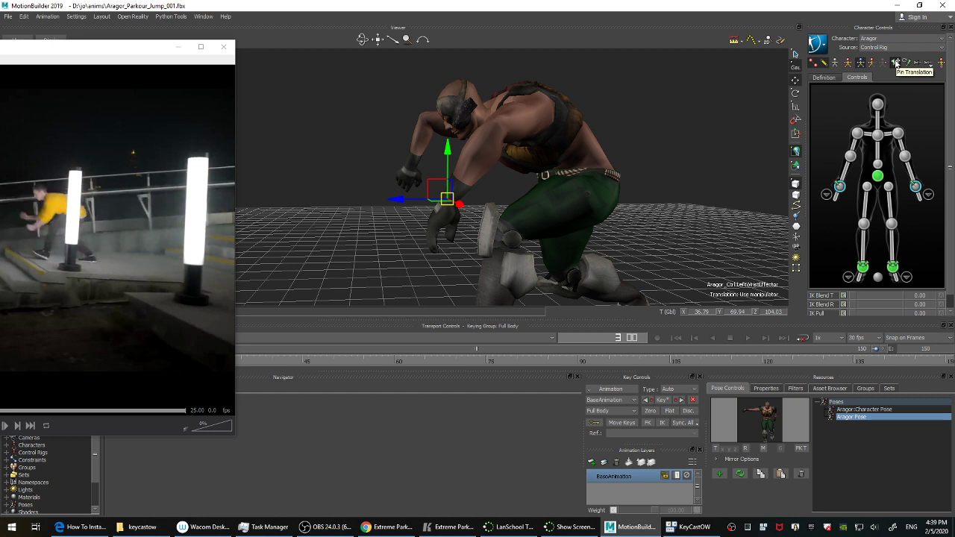
Move the right elbow effector outward and down to about X -50, Y 93, Z 83.
click(853, 158)
ctrl+shift+drag(593, 147, 501, 140)
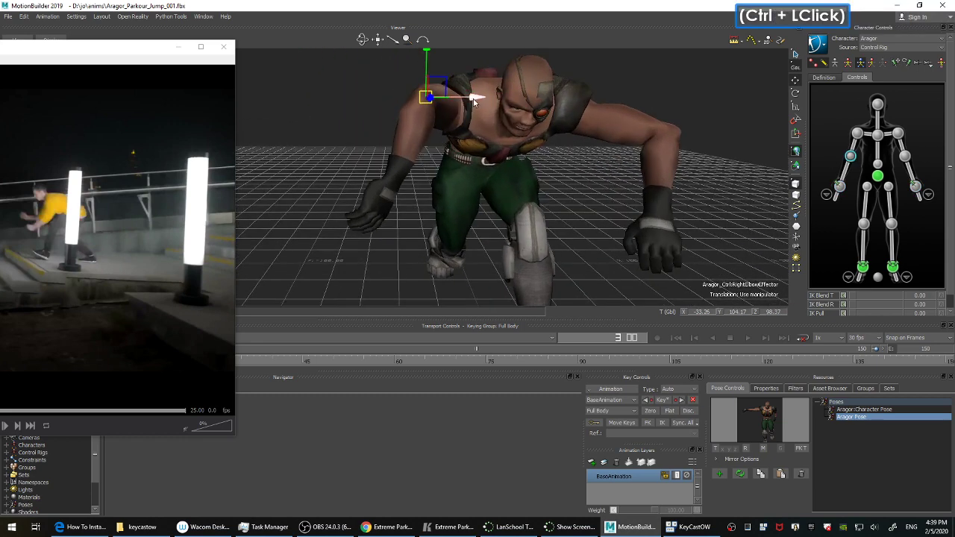
drag(474, 101, 291, 133)
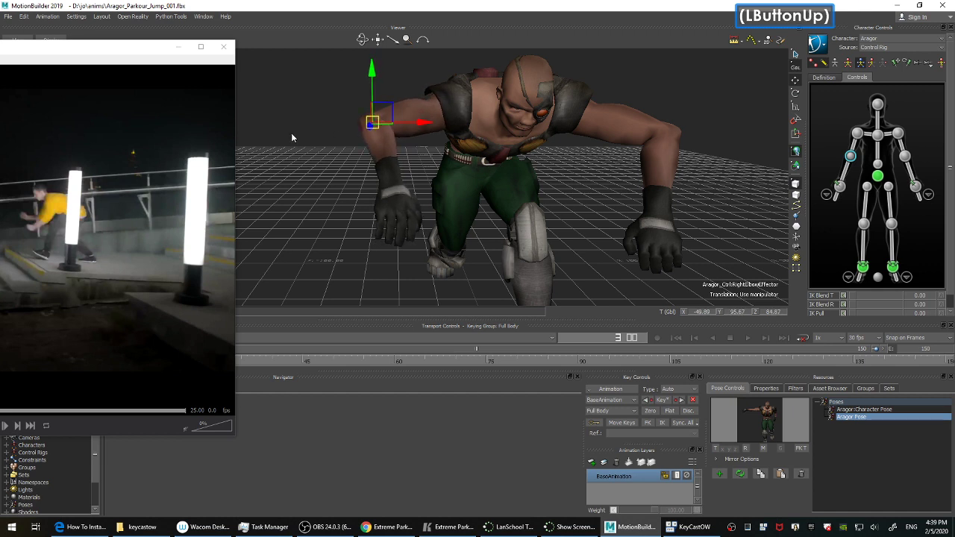
drag(350, 117, 348, 127)
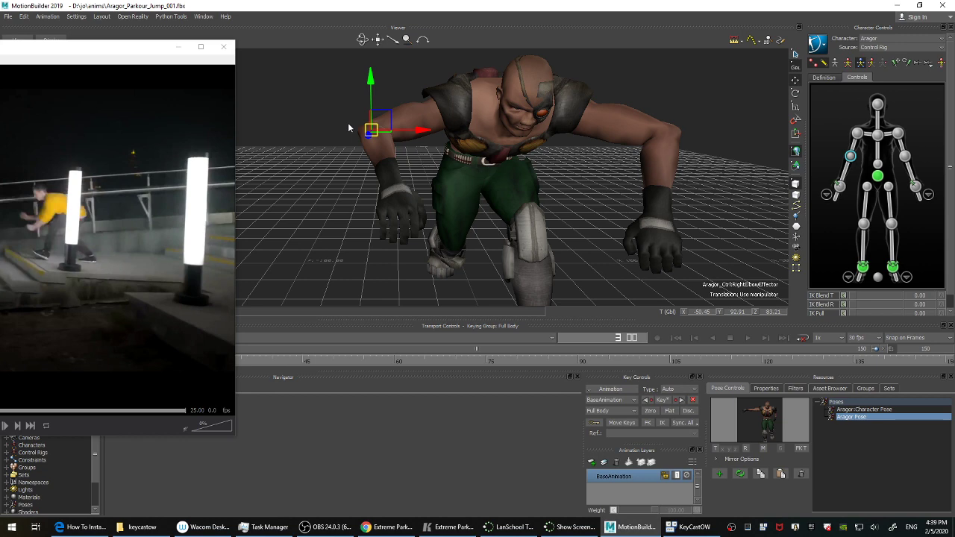
Check the right wrist's pinning, and readjust the right elbow effector to about X -50, Y 94, Z 84.
ctrl+shift+drag(428, 162, 435, 160)
click(841, 187)
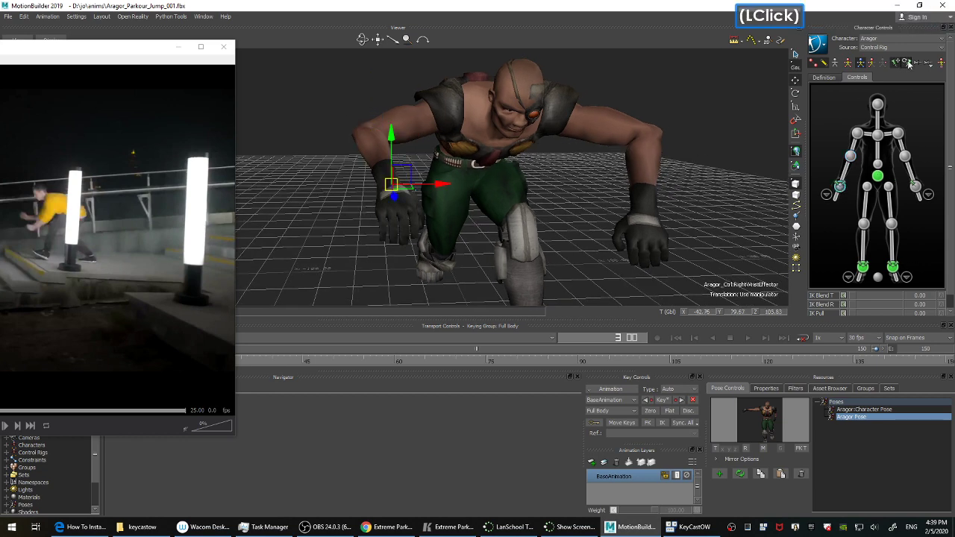
click(849, 155)
drag(422, 133, 450, 125)
drag(478, 126, 438, 129)
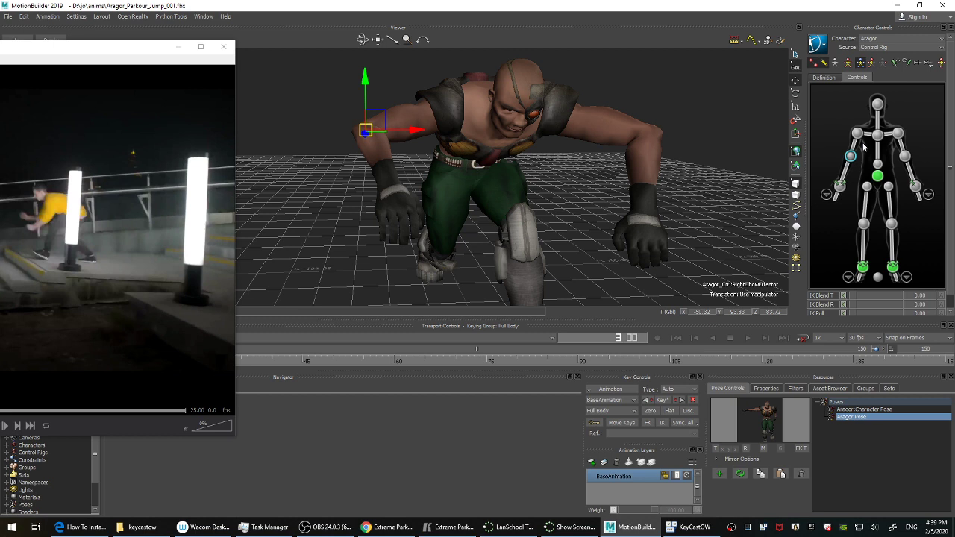
Lower the right elbow effector and bring it back to about X -49, Y 84, Z 80.
click(840, 185)
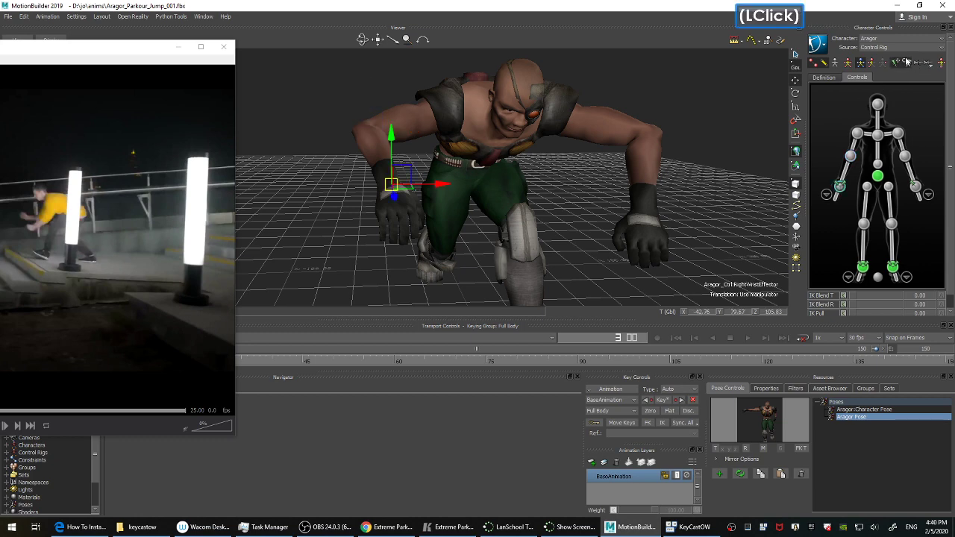
ctrl+shift+drag(720, 108, 683, 160)
ctrl+drag(683, 160, 720, 168)
click(851, 156)
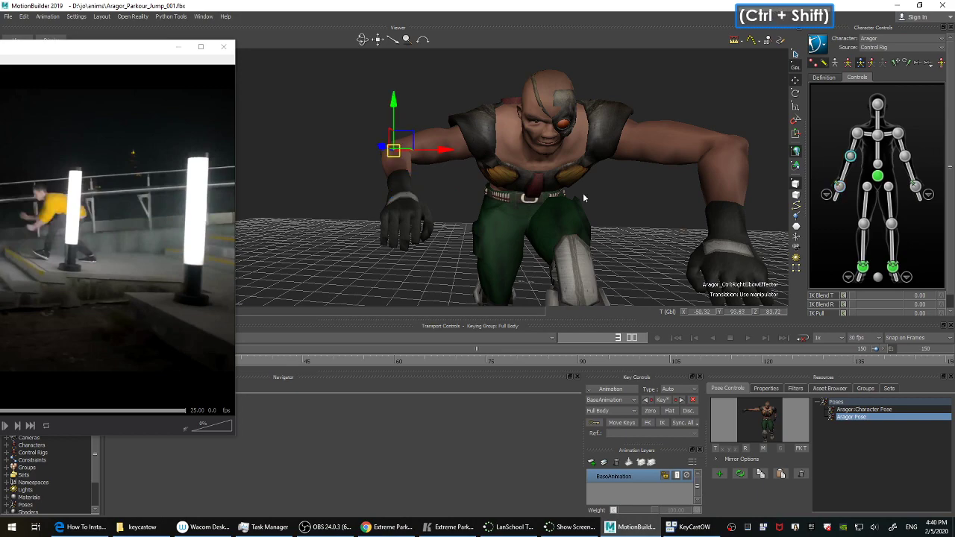
ctrl+shift+drag(583, 192, 666, 211)
ctrl+drag(665, 211, 683, 201)
drag(418, 91, 401, 130)
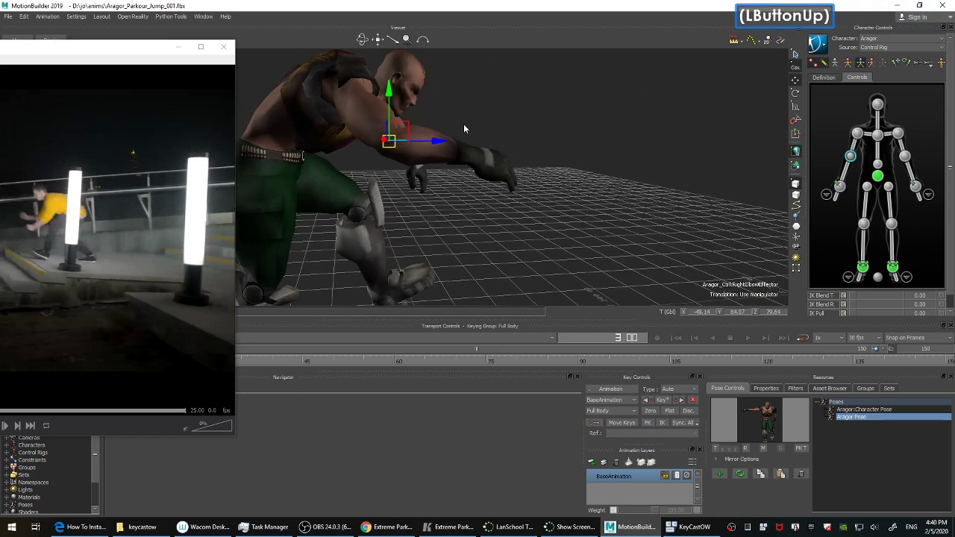
Review the arms from the front and key the character's full-body pose at the current frame.
ctrl+shift+drag(511, 140, 476, 167)
ctrl+shift+drag(589, 158, 606, 178)
key(k)
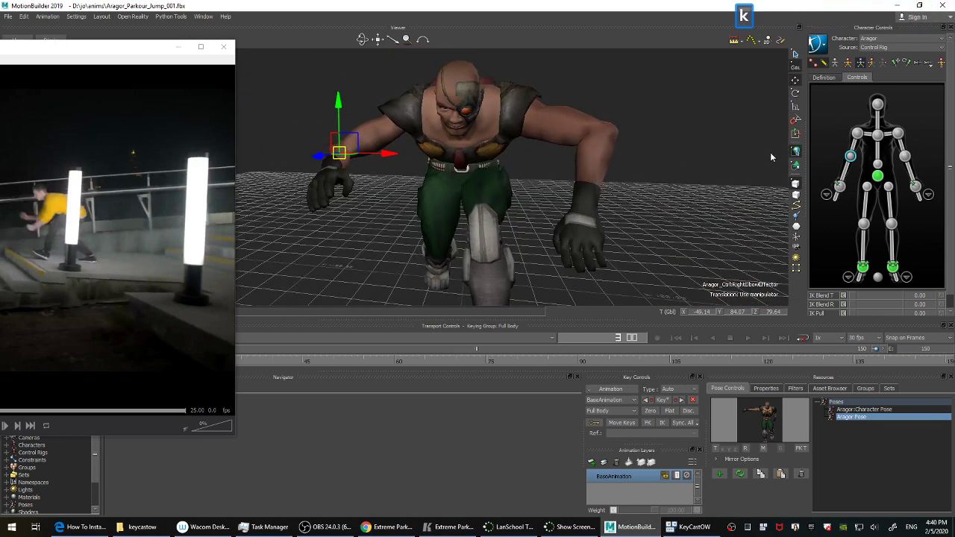
Lower the left elbow effector and pull it back to about X 45, Y 79, Z 79.
click(904, 155)
ctrl+shift+drag(706, 172, 554, 152)
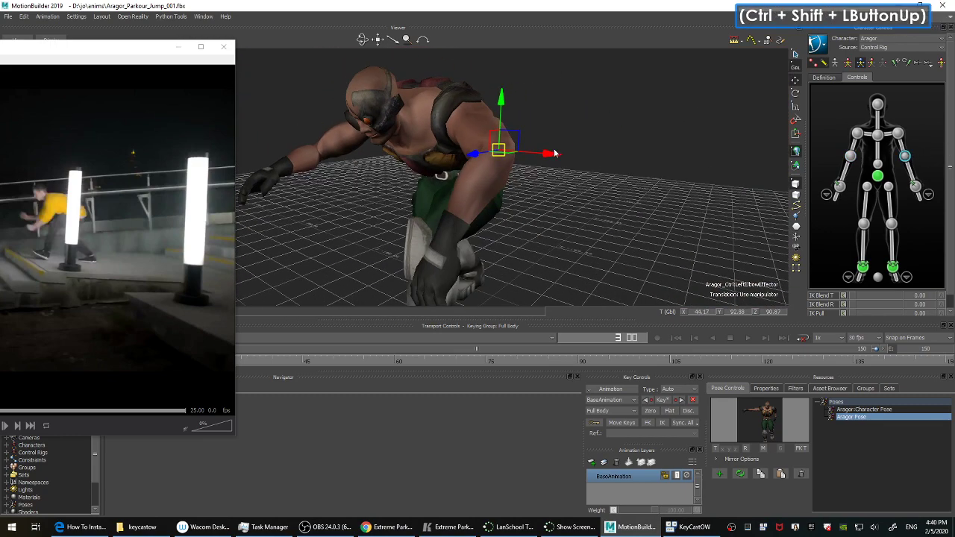
drag(501, 95, 511, 156)
ctrl+shift+drag(627, 197, 550, 201)
shift+drag(550, 202, 621, 200)
drag(458, 113, 461, 131)
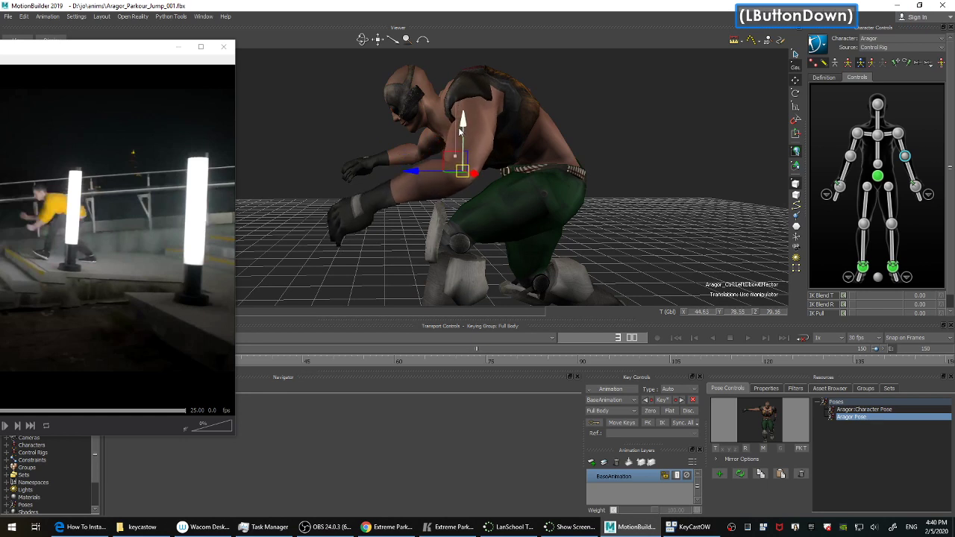
drag(460, 131, 459, 130)
ctrl+drag(630, 172, 664, 184)
Reposition the left wrist effector to about X 37, Y 65, Z 92.
click(916, 187)
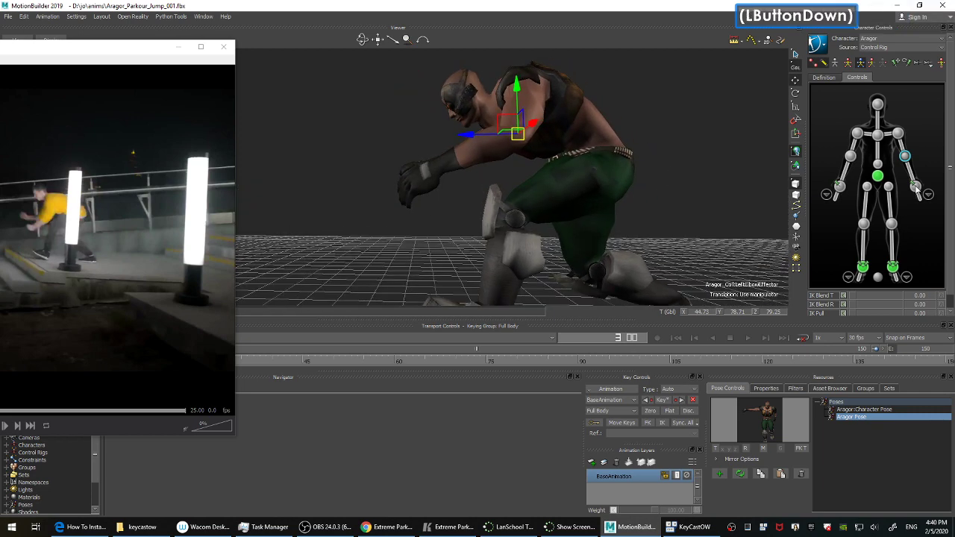
ctrl+shift+drag(419, 155, 397, 143)
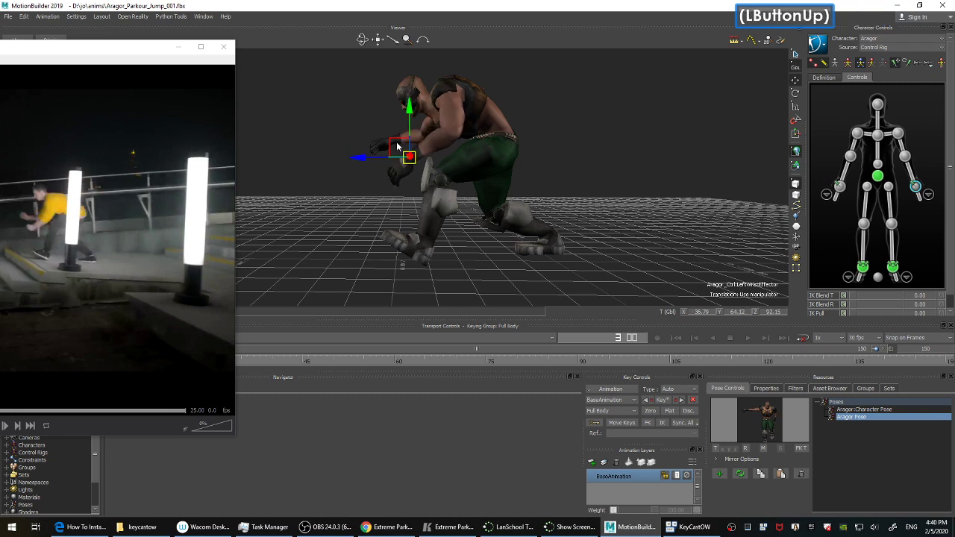
shift+drag(579, 185, 625, 183)
Rotate the right wrist effector to about X 107, Y -67, Z -84 and key the full-body pose at frame 3.
click(840, 188)
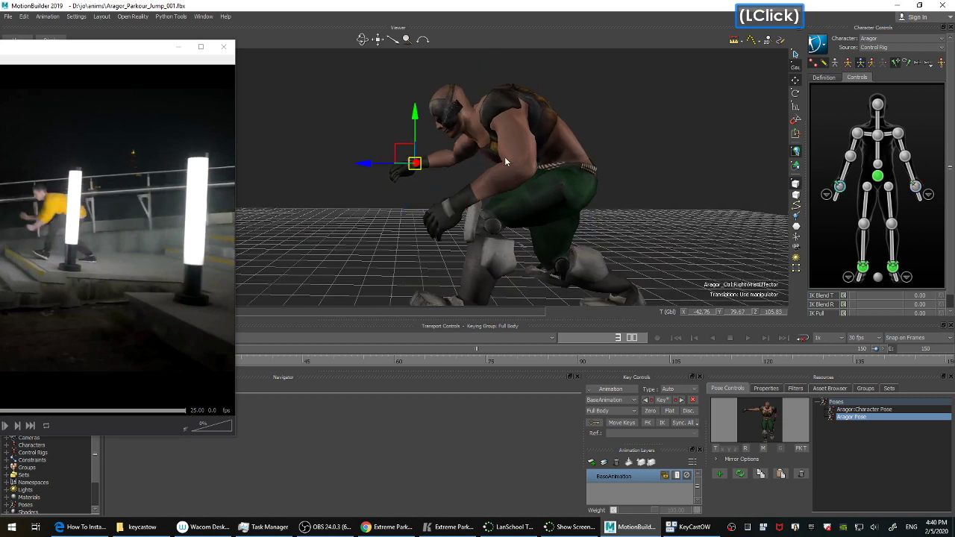
ctrl+drag(406, 200, 386, 179)
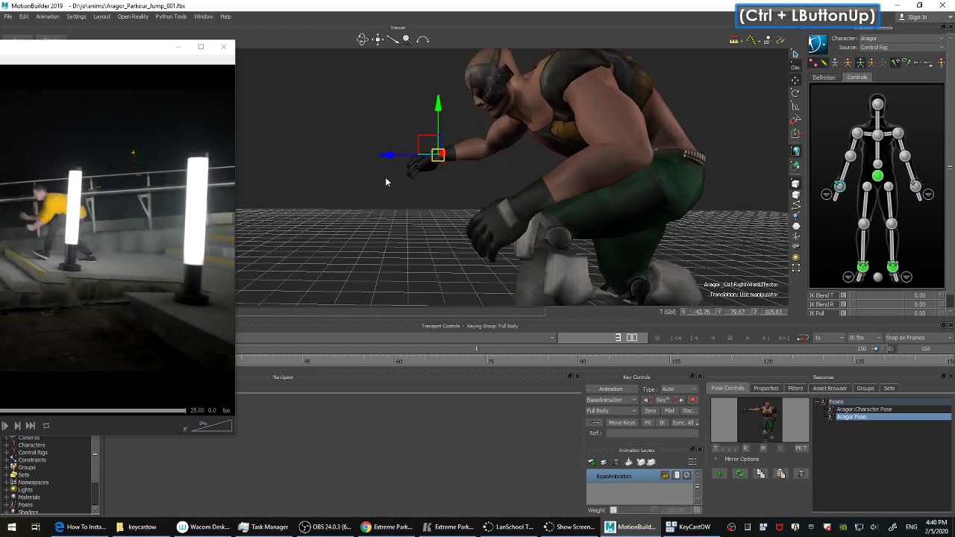
key(r)
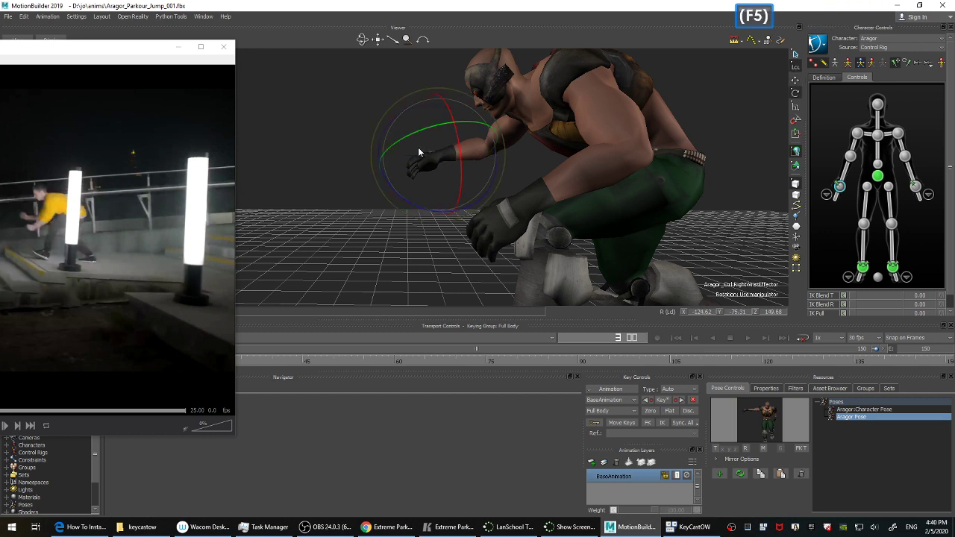
drag(385, 130, 387, 109)
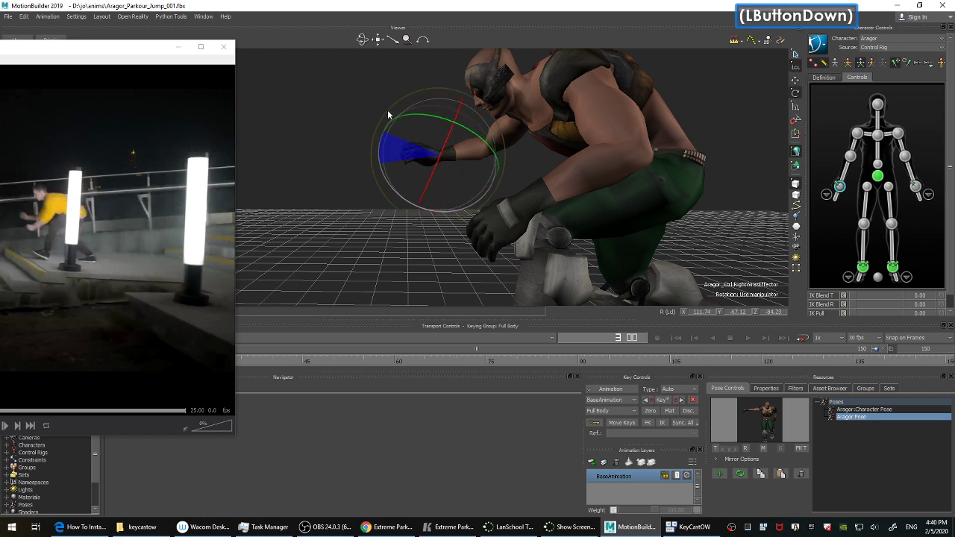
click(450, 138)
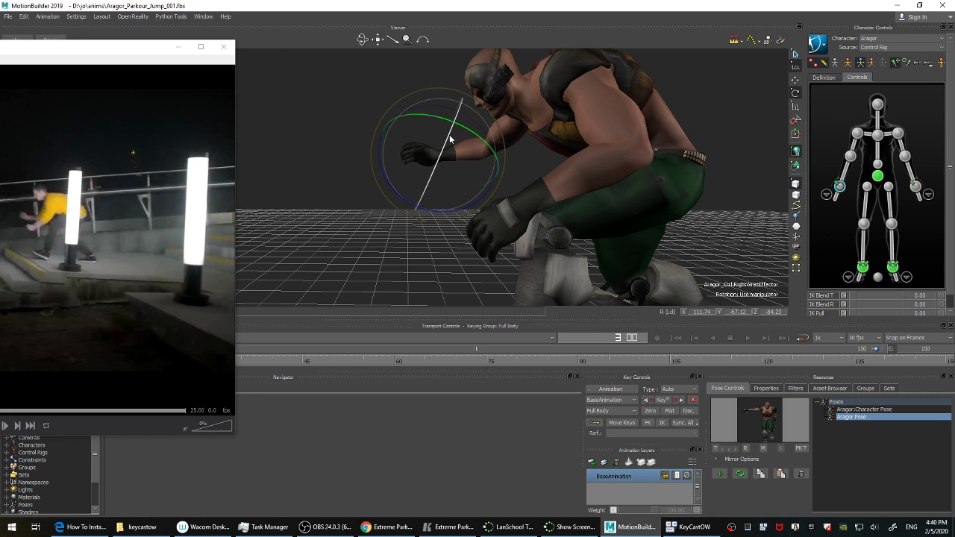
drag(450, 138, 448, 142)
ctrl+drag(418, 213, 404, 246)
key(k)
key(k)
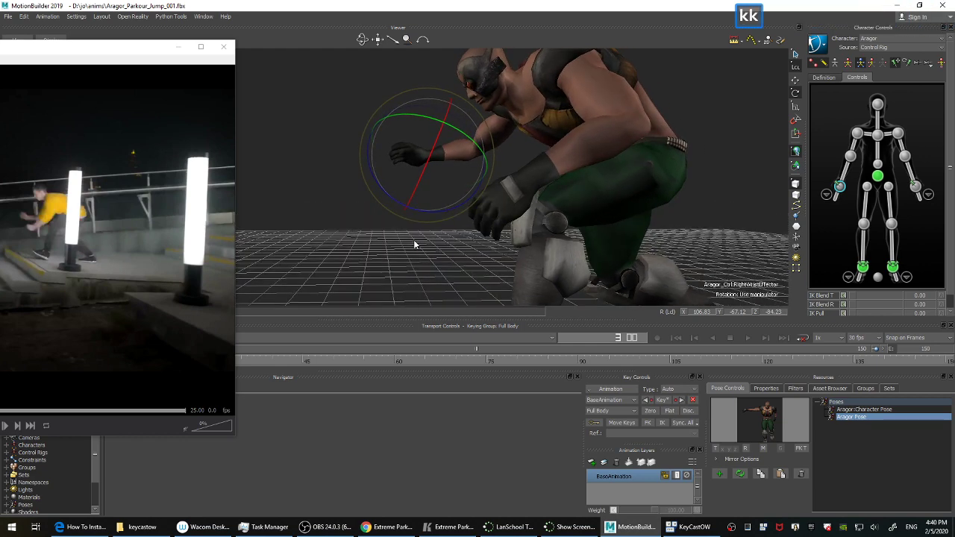
Try to move both elbow effectors together along their local axis, and undo the move.
click(905, 158)
ctrl+click(850, 156)
ctrl+shift+drag(668, 179, 720, 190)
key(t)
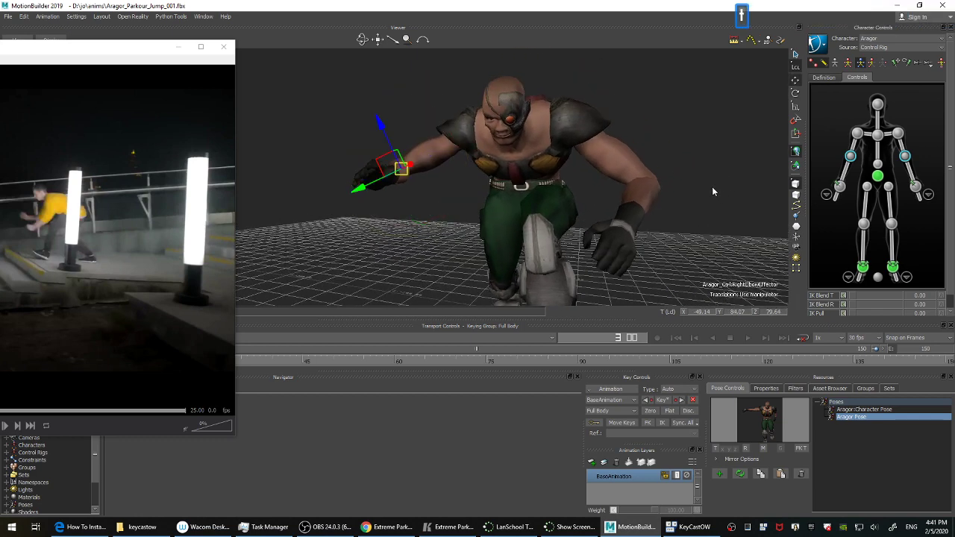
drag(382, 115, 402, 132)
key(ctrl+z)
Key the full-body pose again and review it from the side with no effector selected.
ctrl+shift+drag(640, 147, 638, 198)
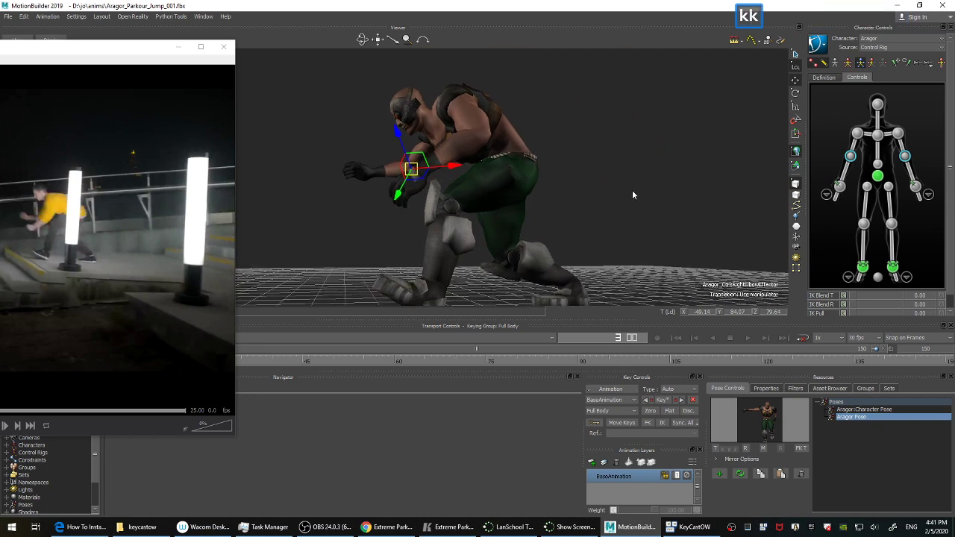
ctrl+drag(611, 117, 662, 181)
ctrl+shift+drag(388, 208, 389, 183)
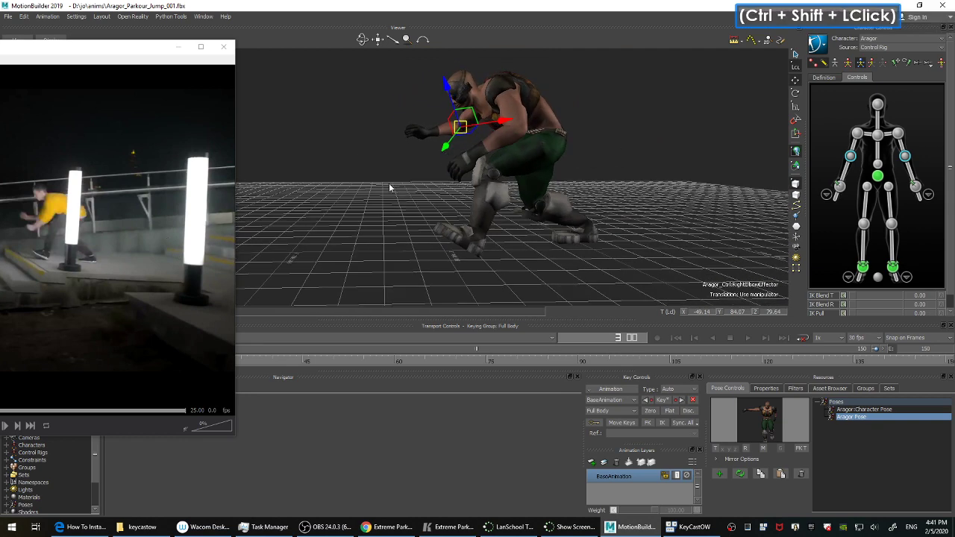
click(369, 200)
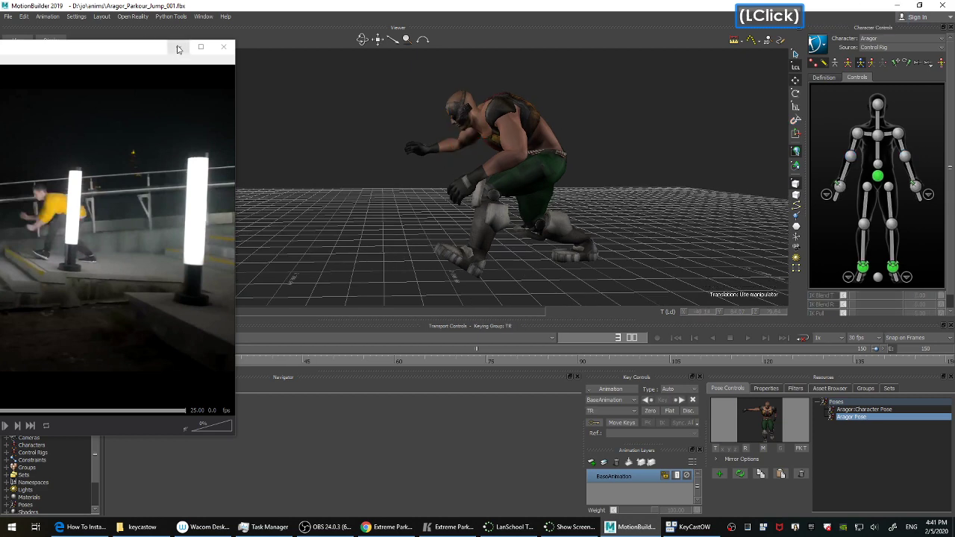
Minimize the reference video window and set the timeline's end frame to 50.
click(178, 47)
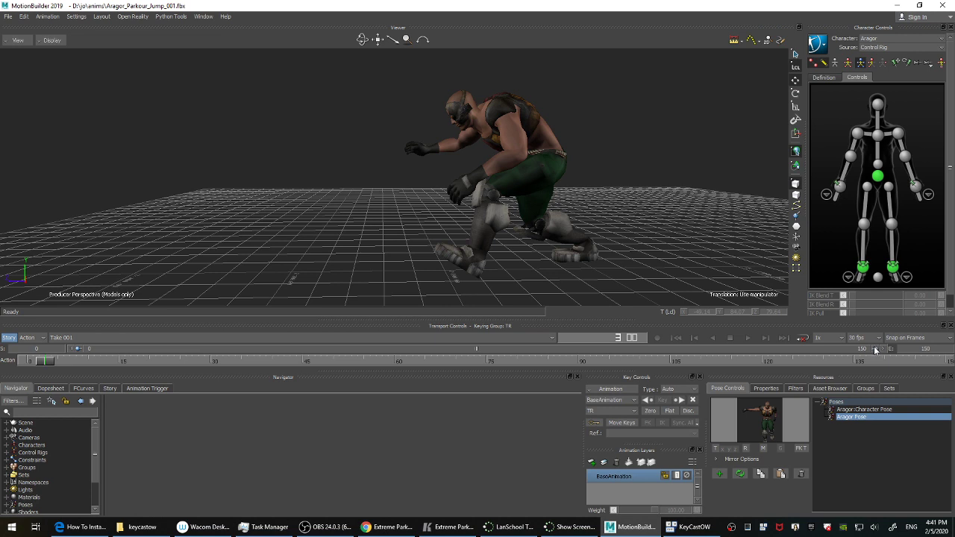
click(923, 351)
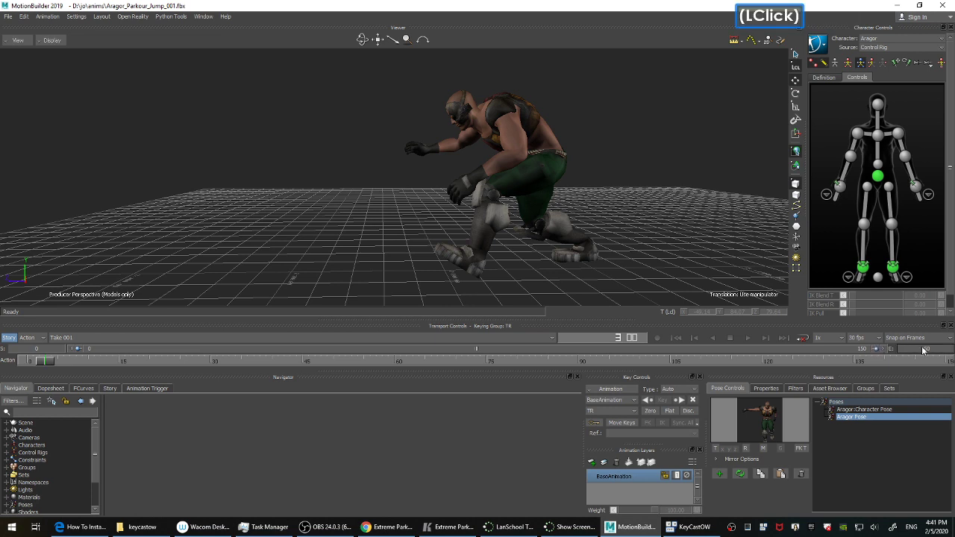
text(50)
key(Return)
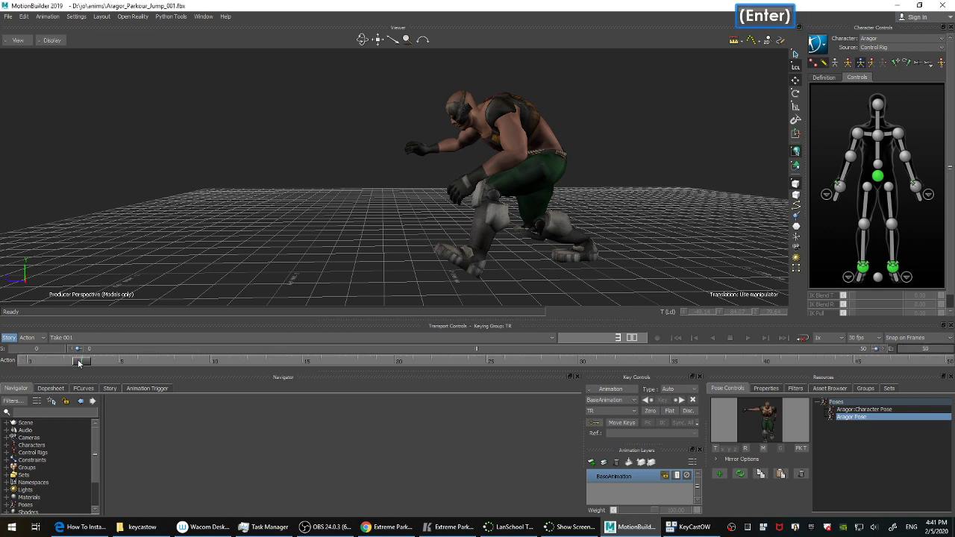
Scrub the timeline between frames 0 and 3 to preview the motion, stopping at frame 1.
click(65, 362)
drag(66, 362, 33, 361)
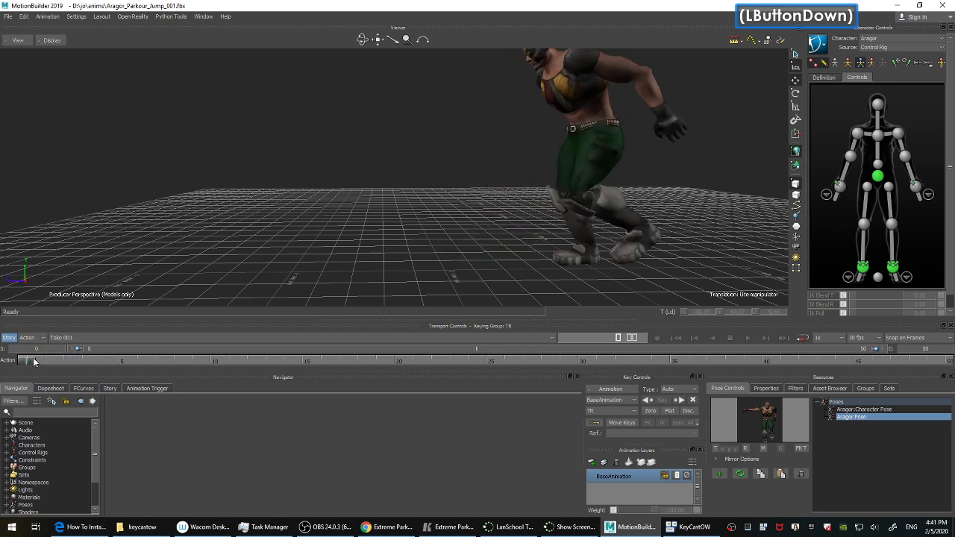
mouse_move(34, 361)
mouse_down()
mouse_move(16, 361)
mouse_move(79, 361)
mouse_move(13, 361)
mouse_move(50, 356)
mouse_up()
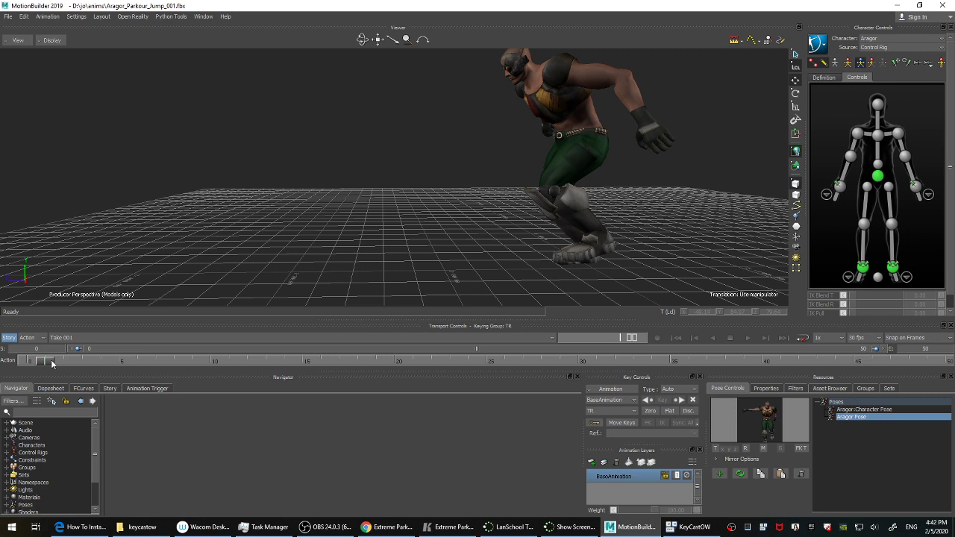
click(351, 171)
click(335, 123)
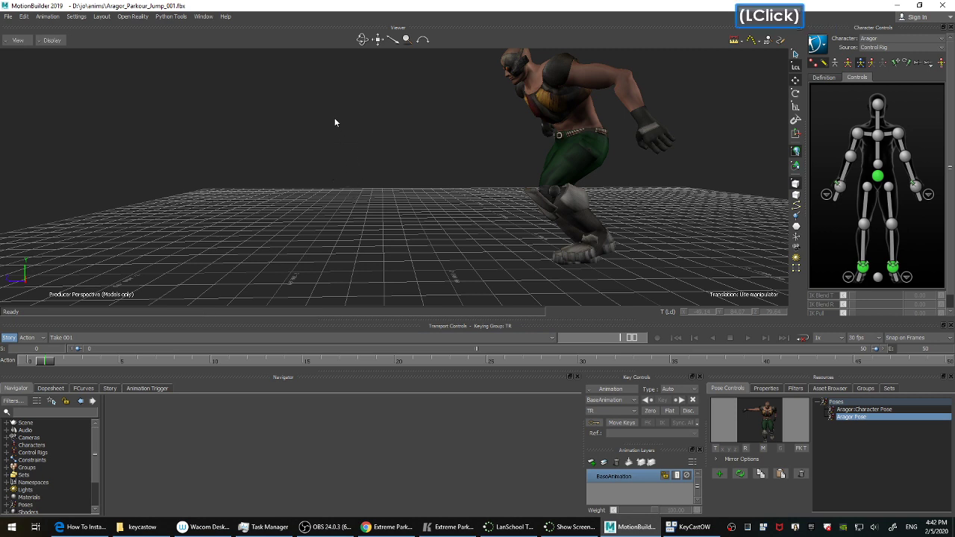
click(335, 123)
Select the hips effector and flip repeatedly between frames 0 and 3 to compare the two keyed poses.
click(879, 179)
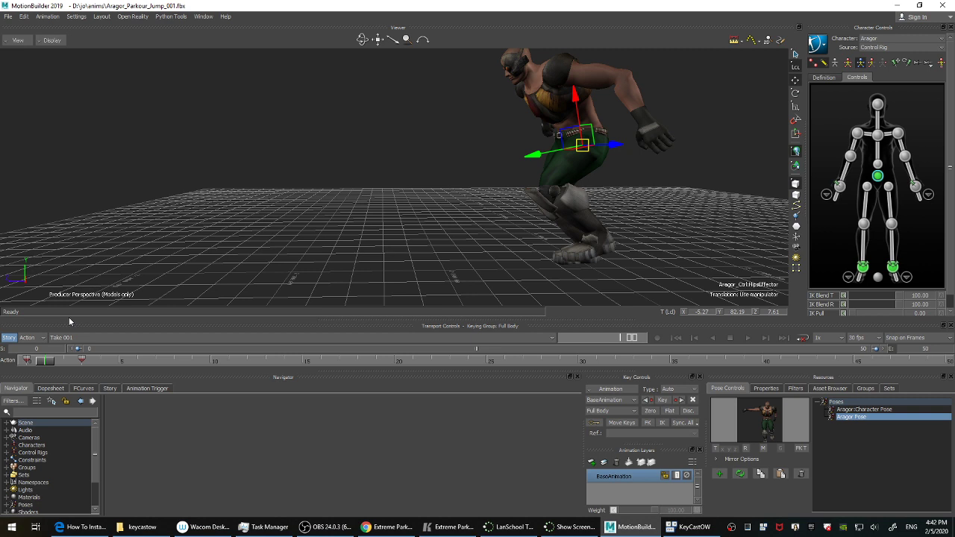
key(Left)
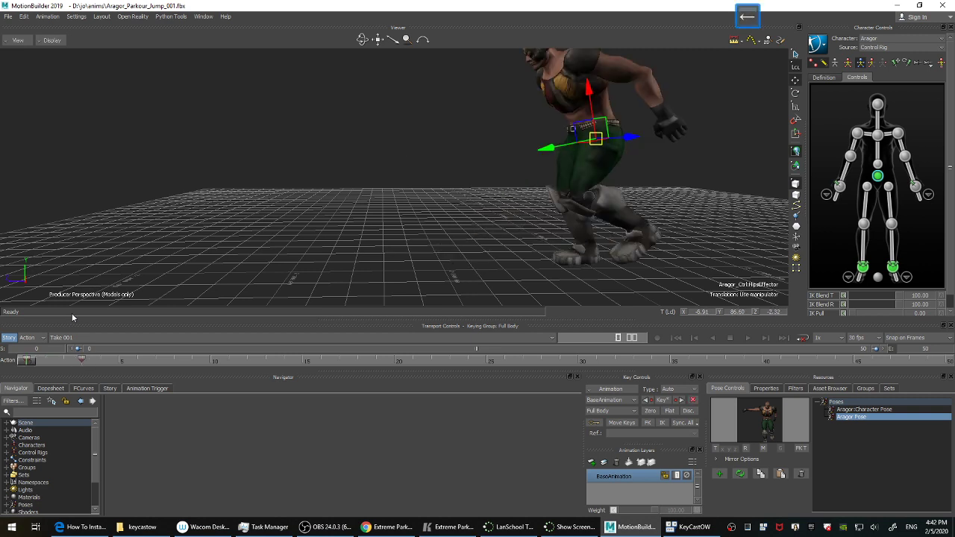
key(Right)
key(Left)
key(Right)
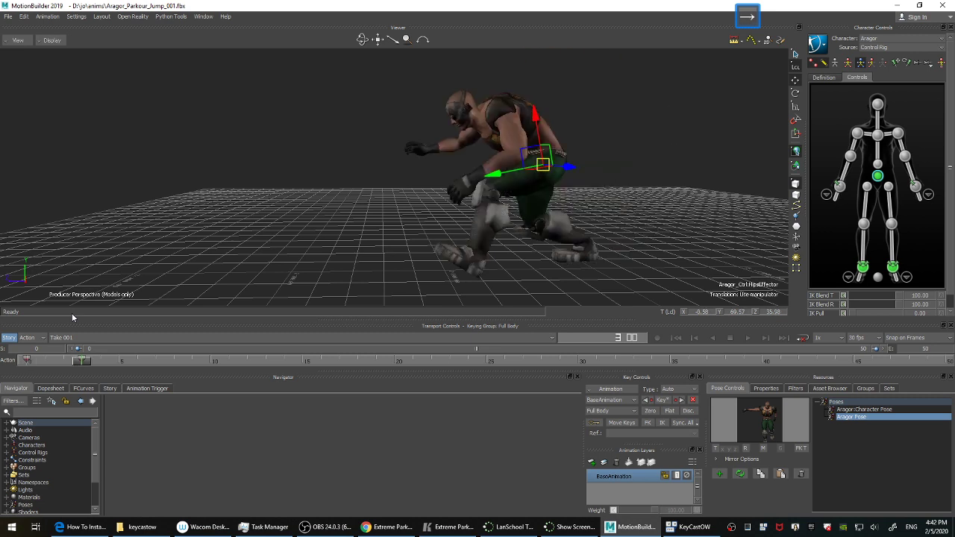
key(Left)
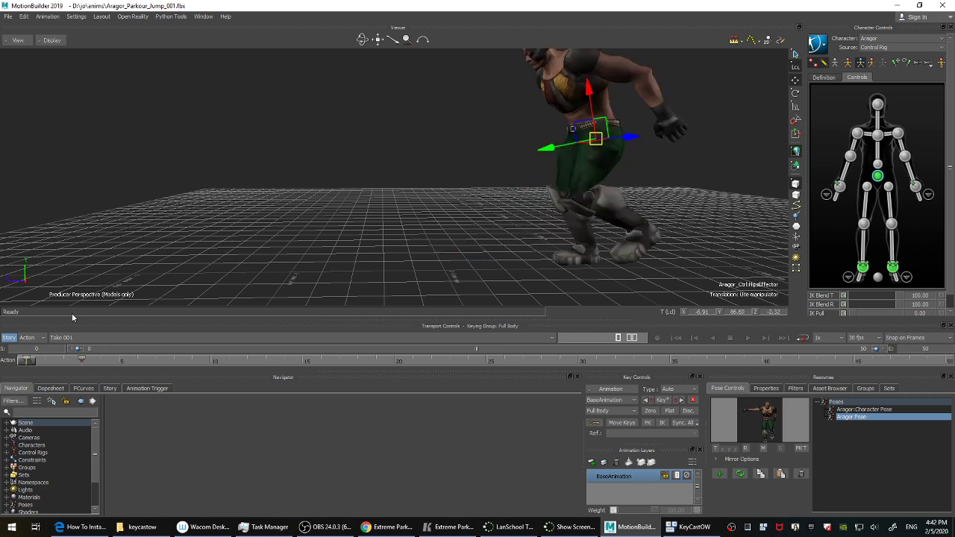
key(Right)
key(Left)
key(Right)
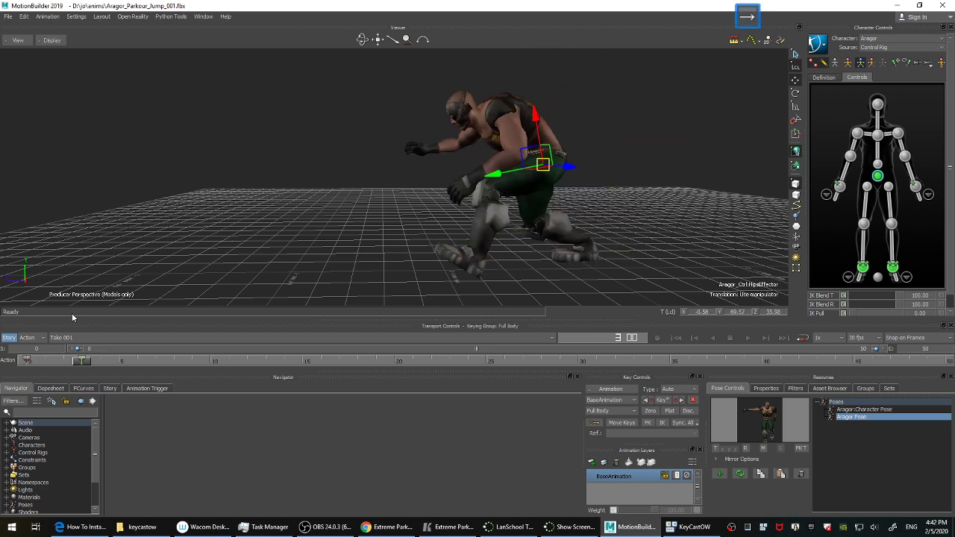
key(Left)
key(Right)
key(Left)
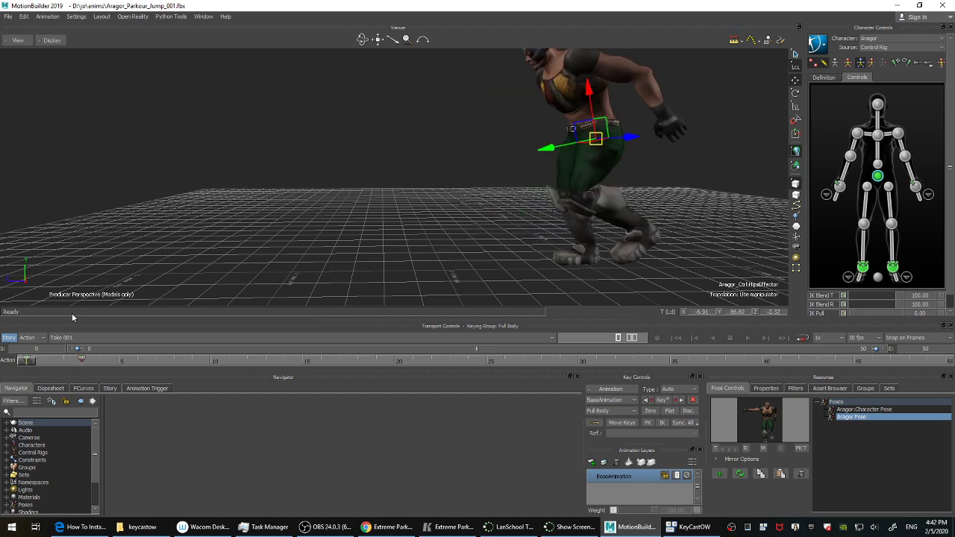
key(Right)
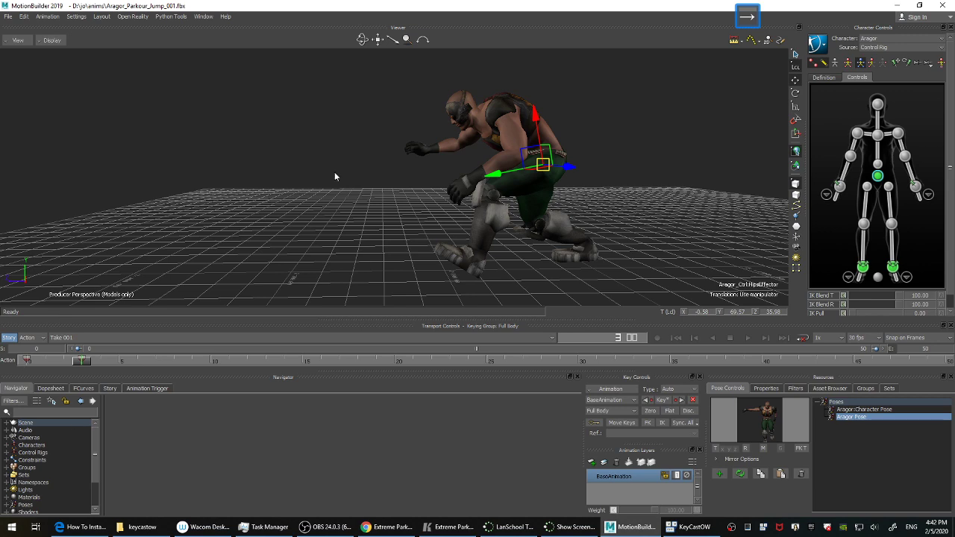
ctrl+drag(313, 150, 296, 217)
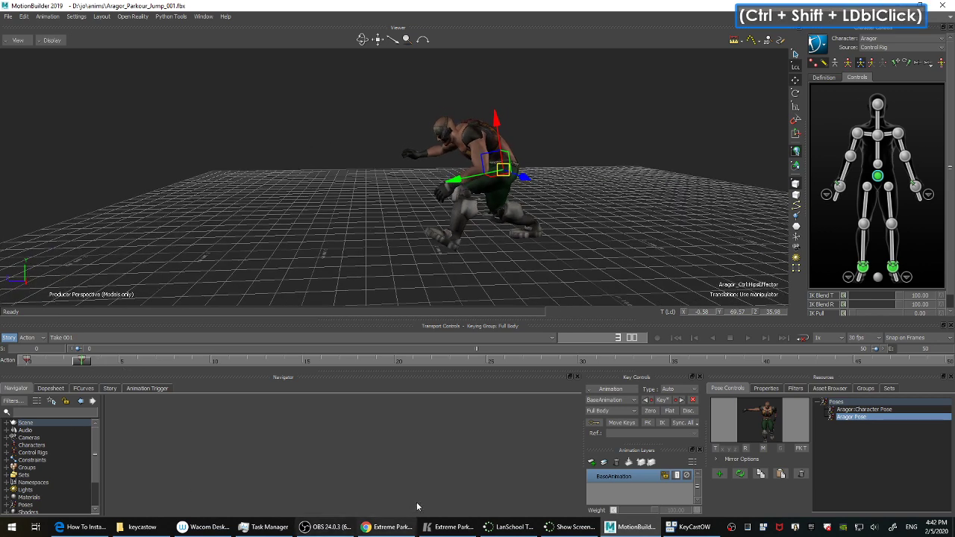
Switch to the parkour reference video, move its window fully into view, and step forward to frame 336.
click(449, 527)
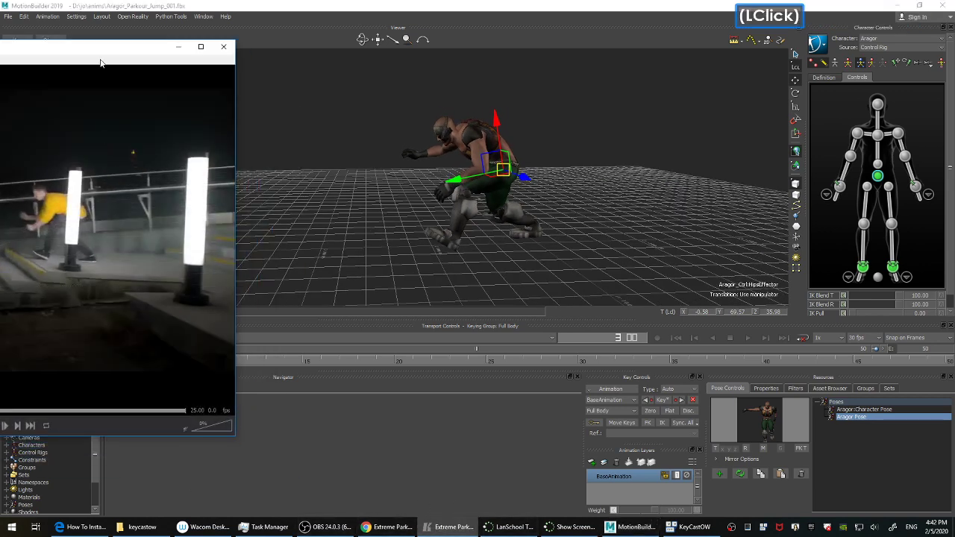
drag(122, 48, 438, 64)
key(Right)
key(Right)
key(Right)
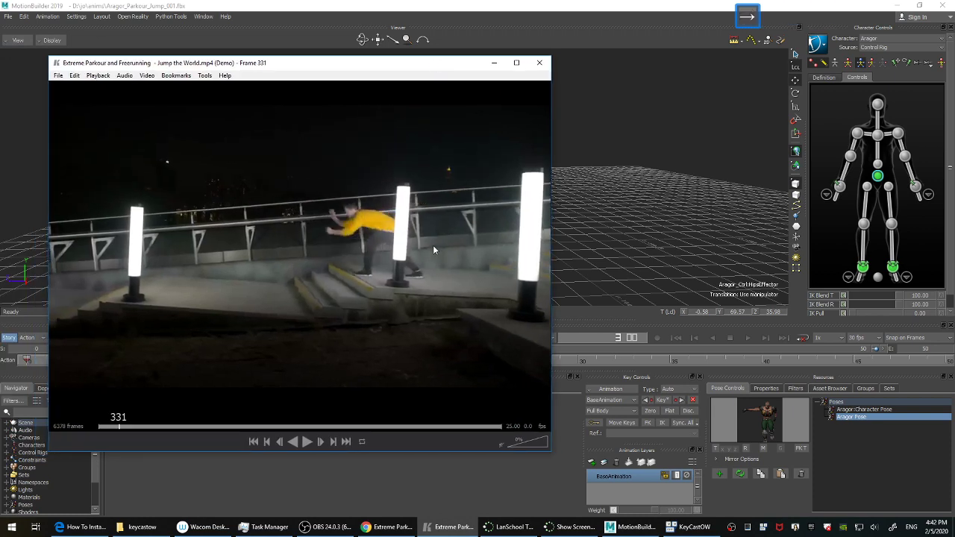
key(Right)
key(Right)
key(Right)
key(Right)
key(Right)
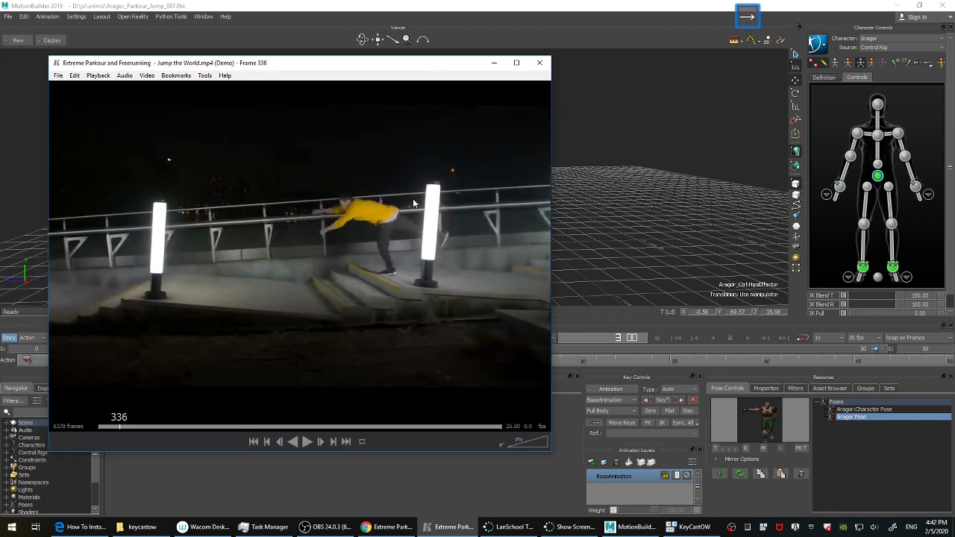
Step back and forth around frames 336 to 339 of the reference video to examine the runner's pose, stopping at frame 336.
key(Right)
key(Right)
key(Right)
key(Left)
key(Left)
key(Left)
key(Right)
key(Right)
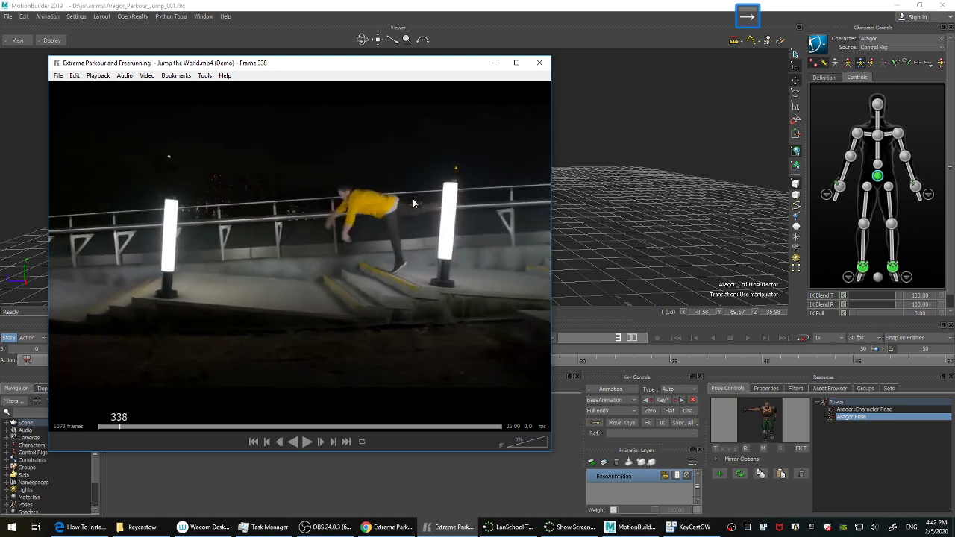
key(Left)
key(Left)
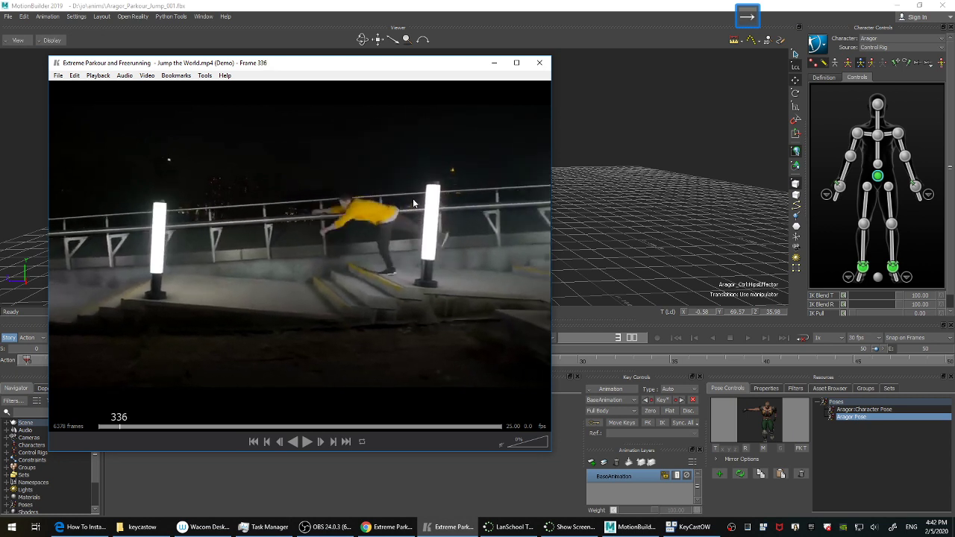
key(Right)
key(Right)
key(Right)
key(Left)
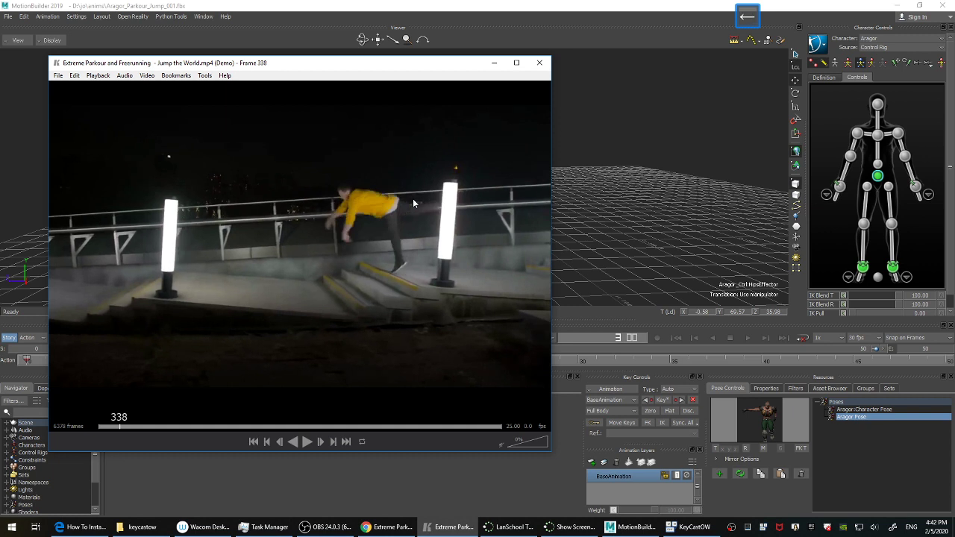
key(Left)
key(Left)
key(Left)
key(Left)
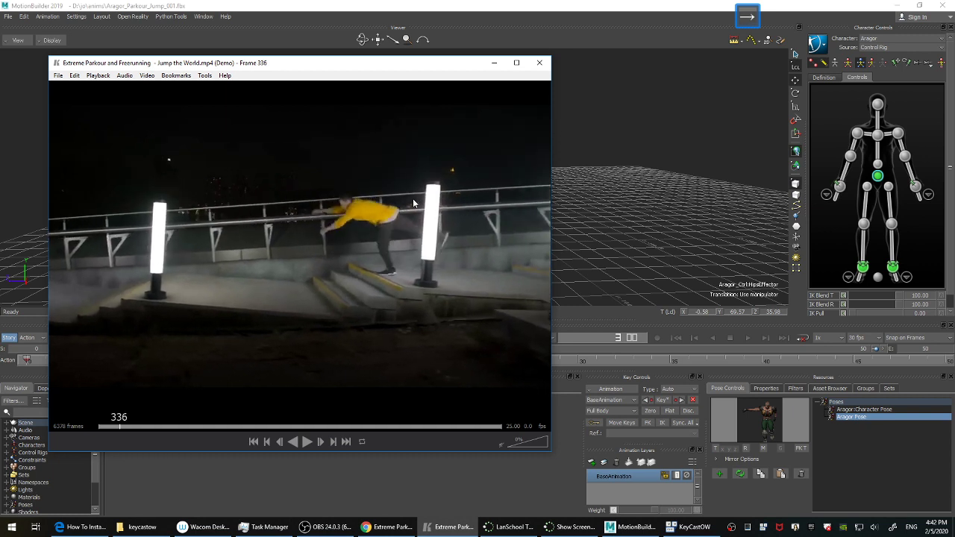
Step through the parkour reference video around frame 338 to study the runner's pose, and move its window aside to uncover the character.
key(Right)
key(Right)
key(Right)
key(Right)
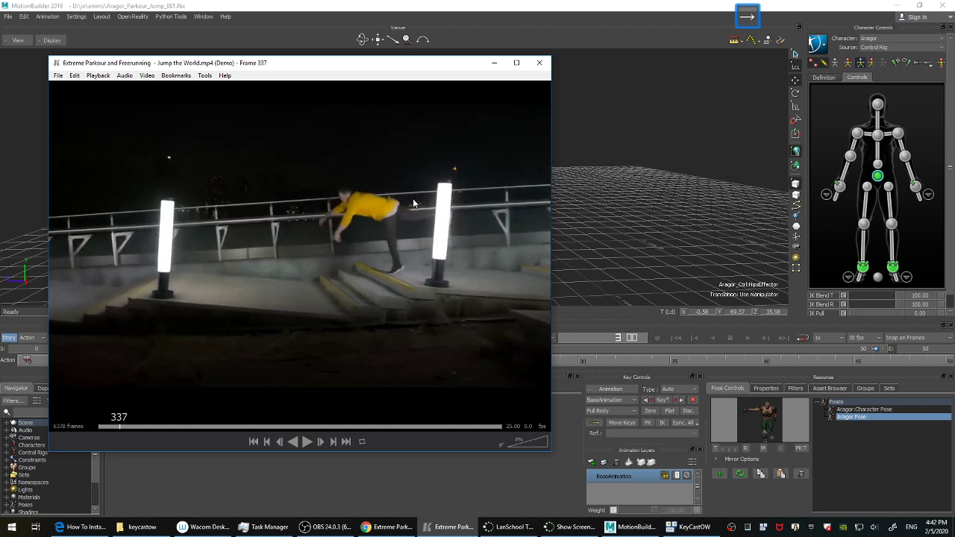
key(Right)
key(Right)
key(Left)
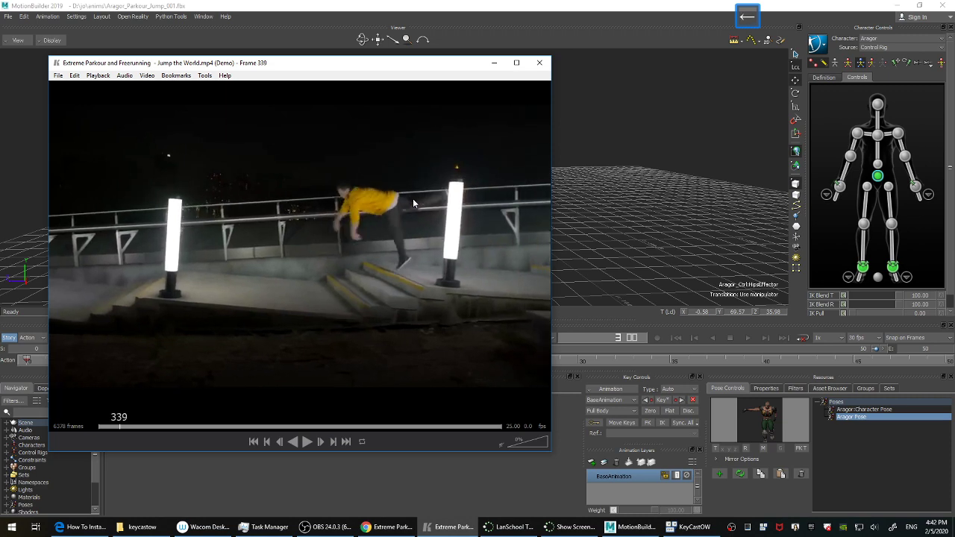
key(Left)
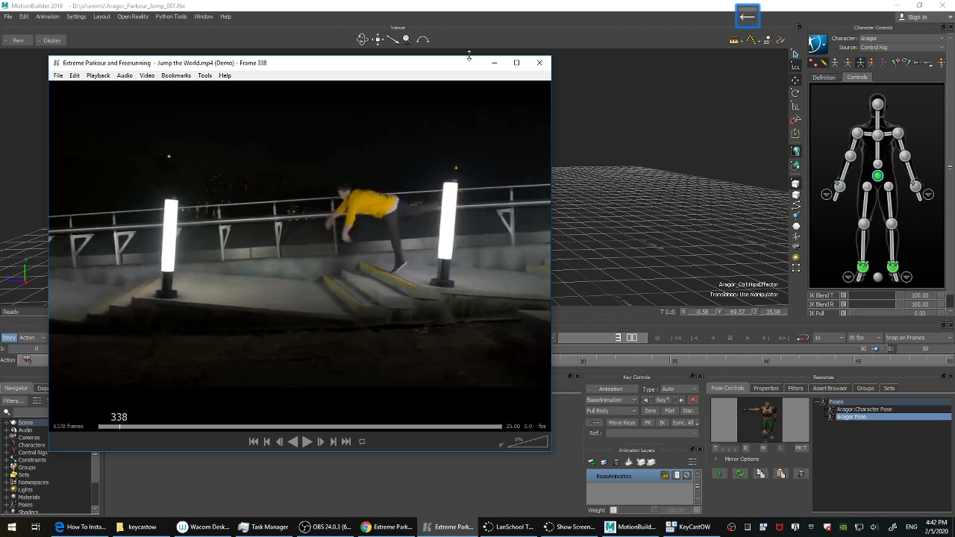
drag(469, 67, 149, 62)
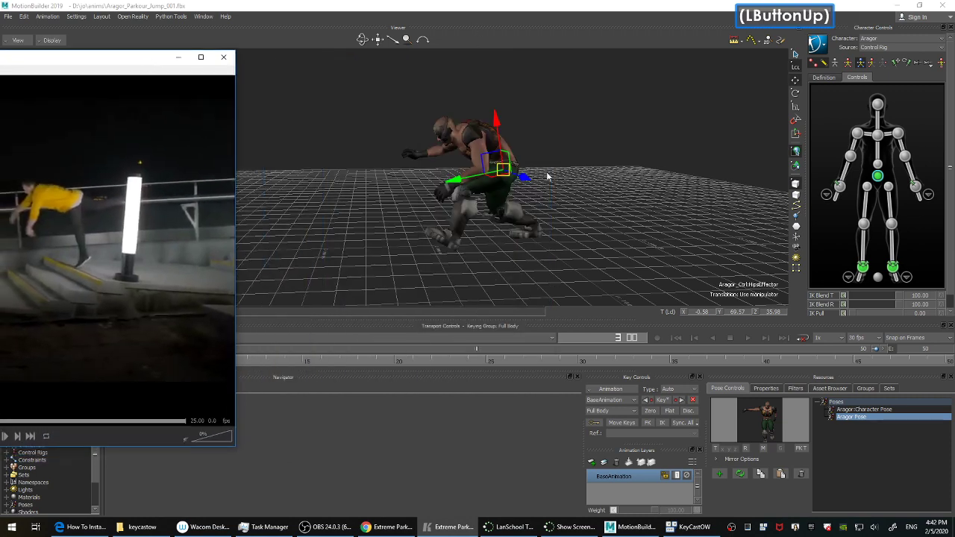
Hide the reference video, key the character's current full-body pose at frame 6, and save the scene.
ctrl+click(603, 175)
shift+drag(605, 176, 673, 209)
ctrl+click(673, 209)
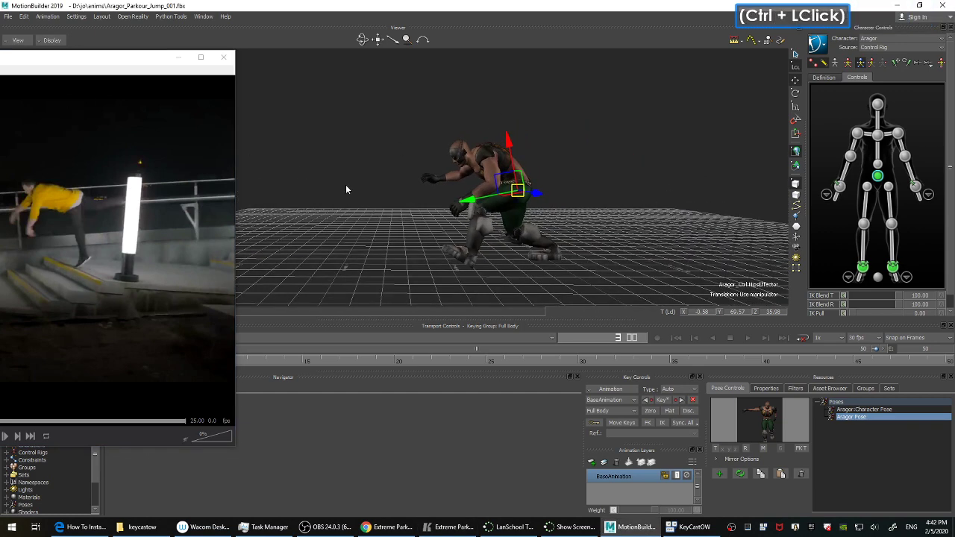
click(177, 58)
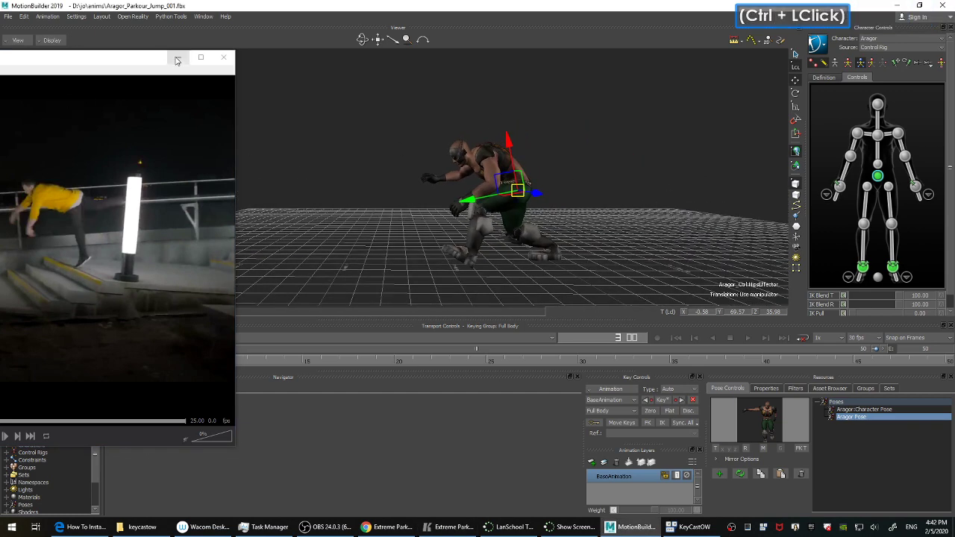
drag(83, 363, 137, 362)
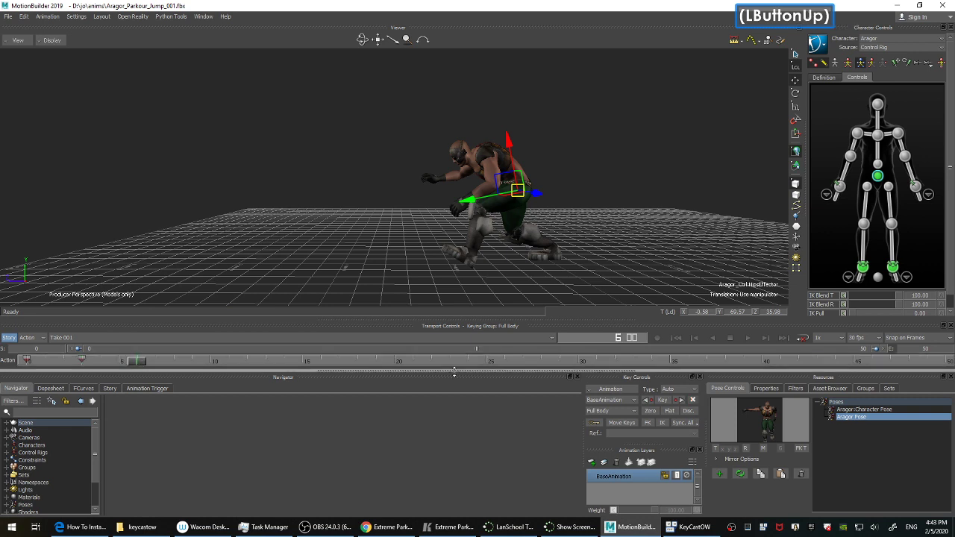
click(317, 216)
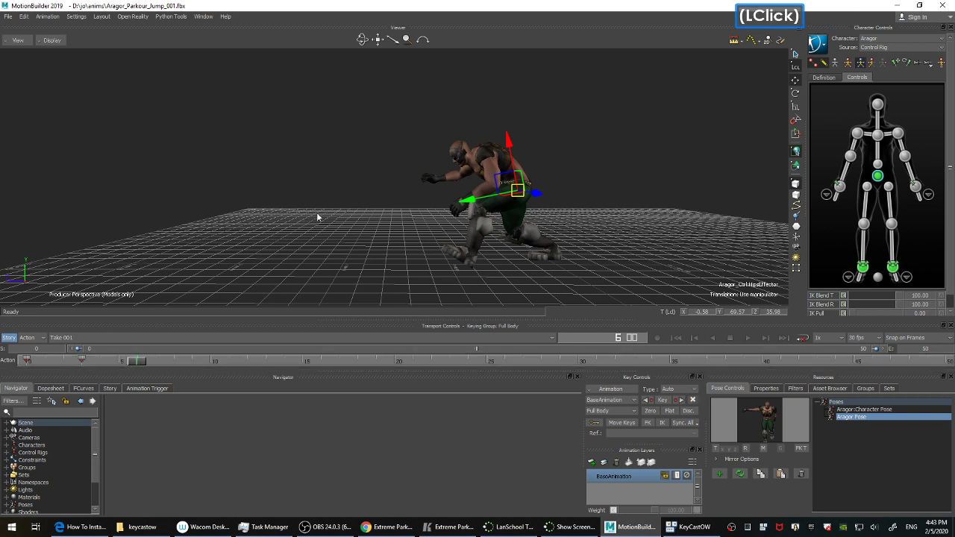
key(k)
key(ctrl+s)
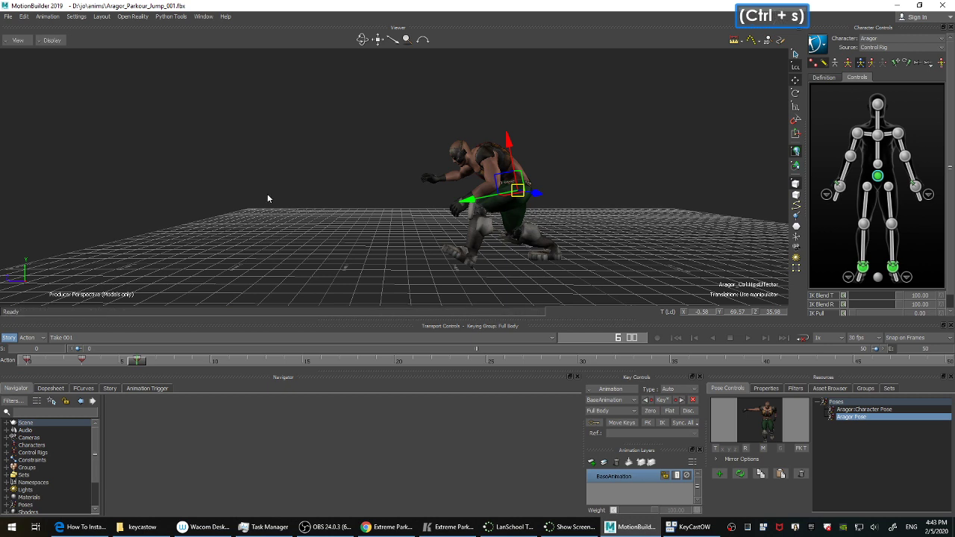
Set the save reminder in the Saving preferences to 5 minutes and accept the configuration update.
click(650, 113)
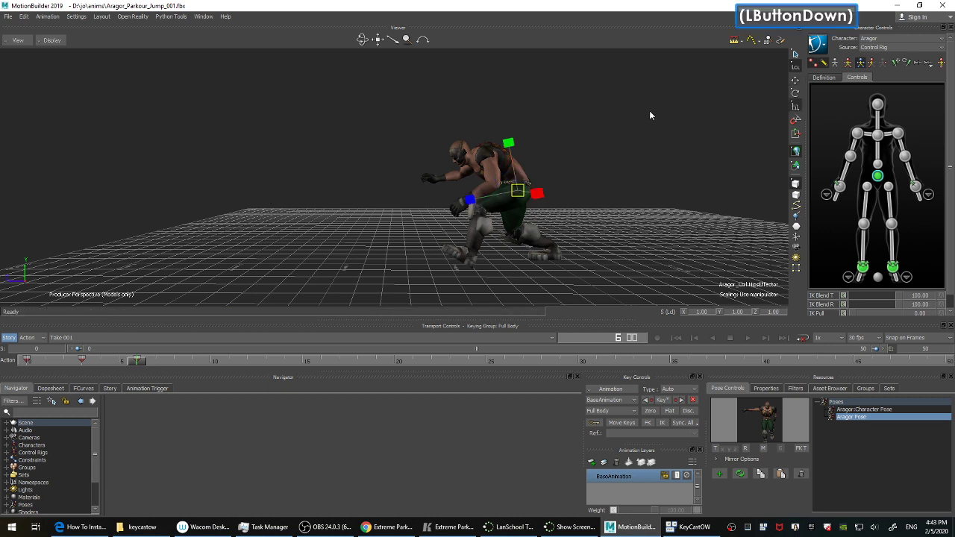
click(76, 16)
click(91, 26)
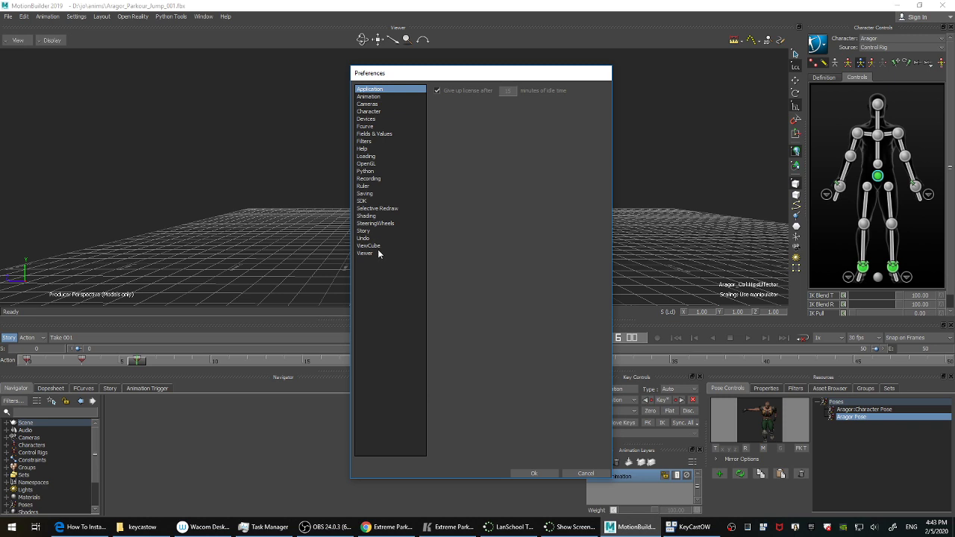
click(366, 194)
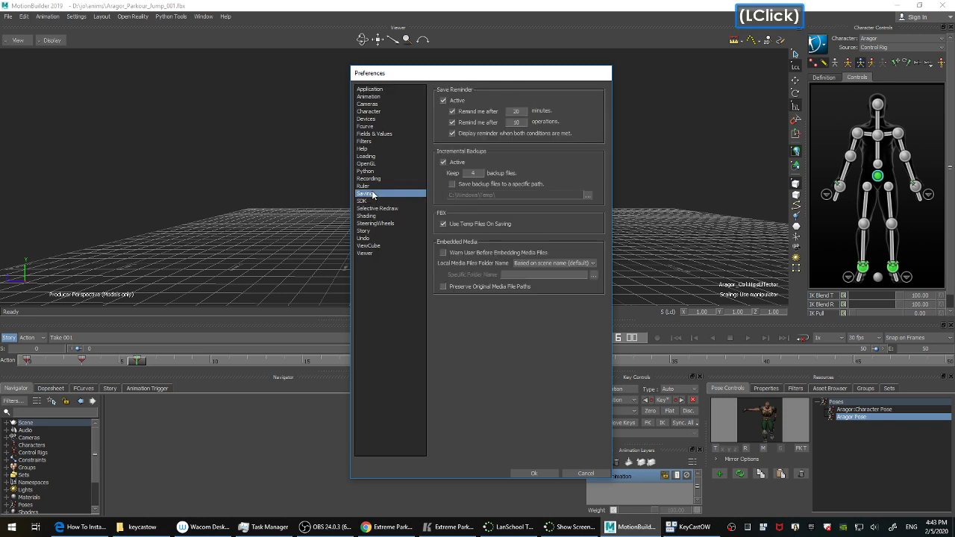
click(519, 112)
text(5)
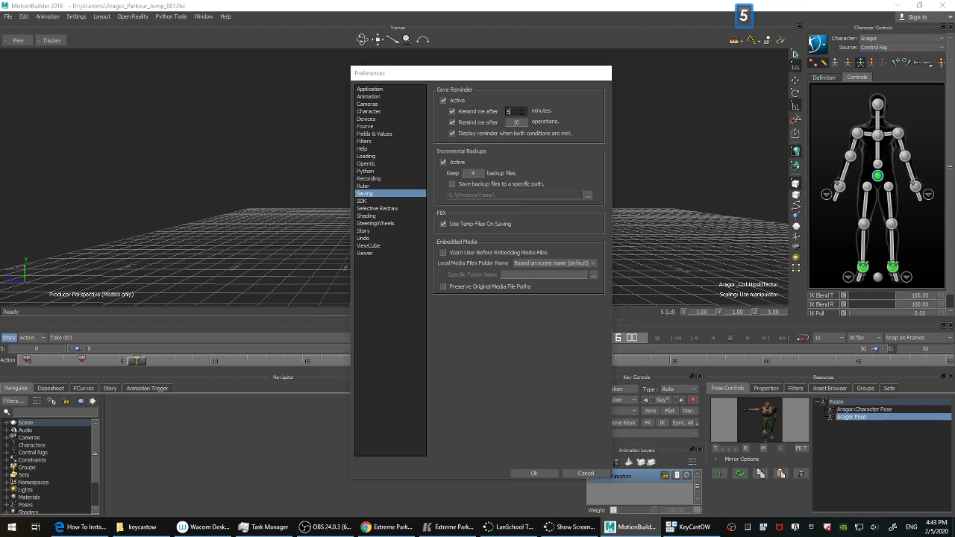
key(Return)
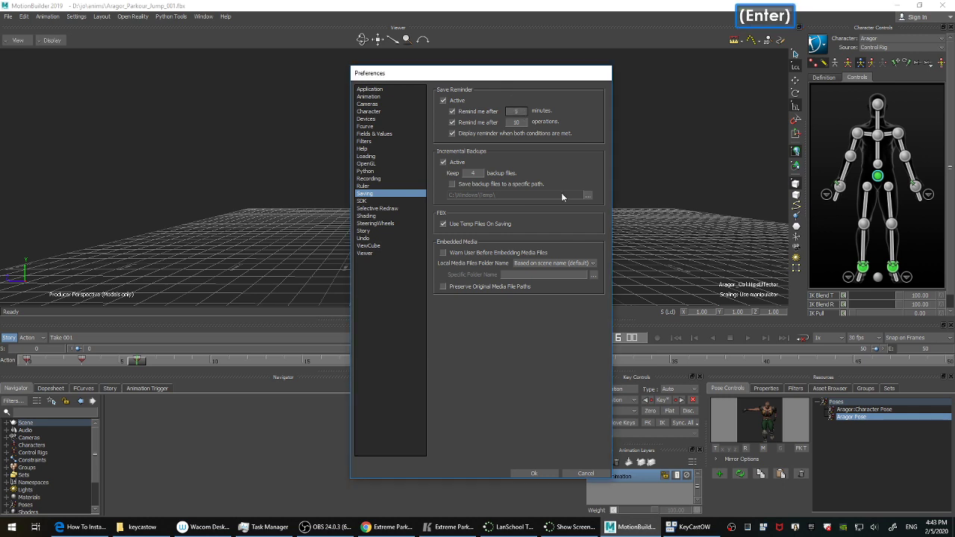
click(551, 475)
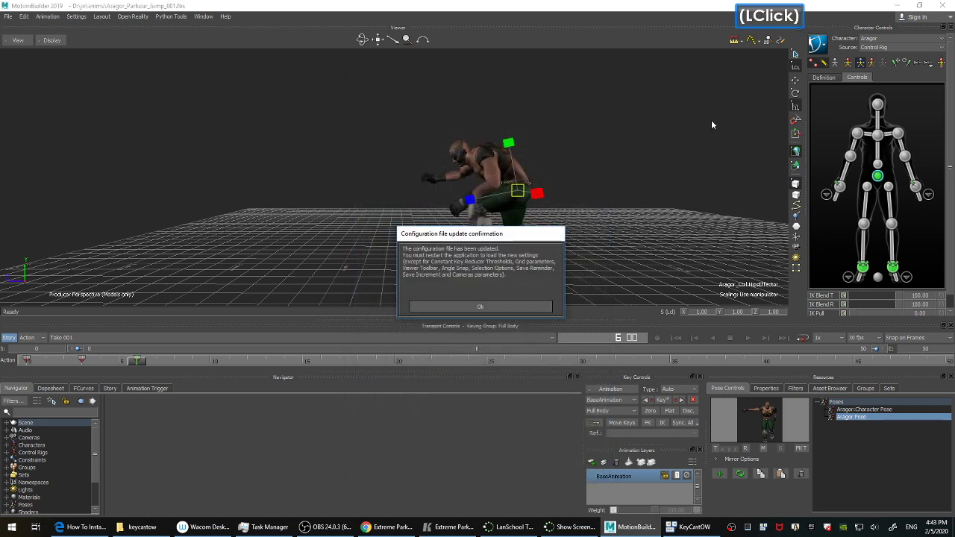
click(507, 303)
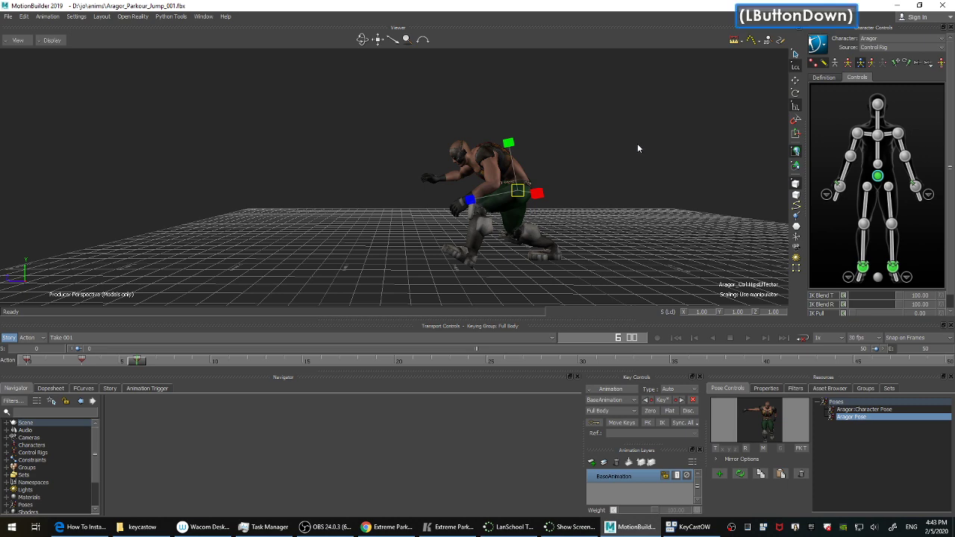
Bring the parkour reference video back beside the character to compare the poses from a matching side angle.
ctrl+drag(638, 144, 647, 174)
shift+drag(646, 175, 650, 162)
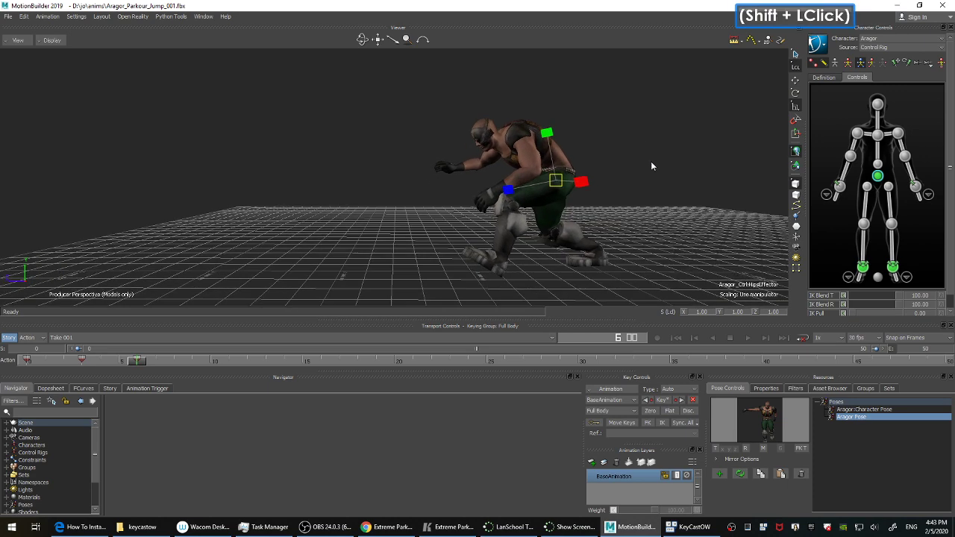
click(451, 526)
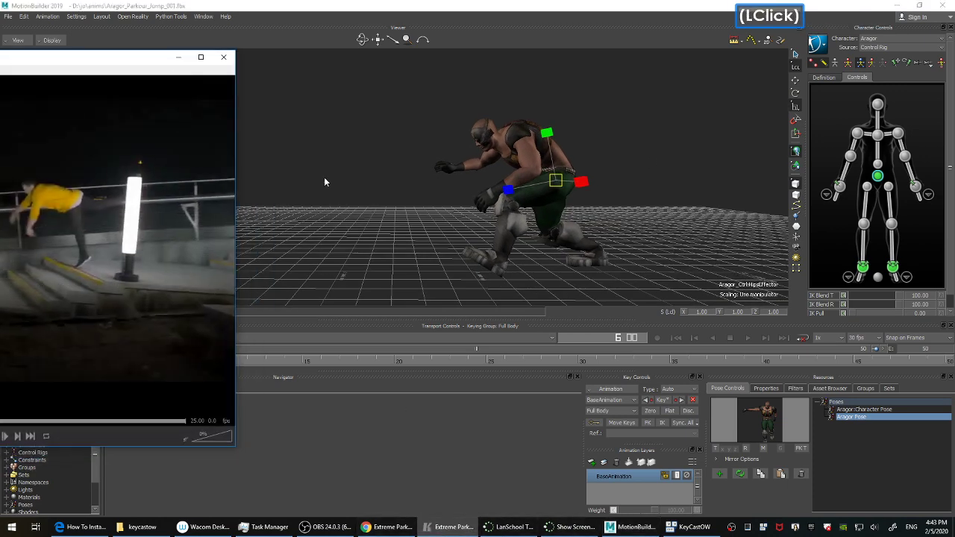
shift+click(366, 186)
shift+drag(737, 188, 632, 188)
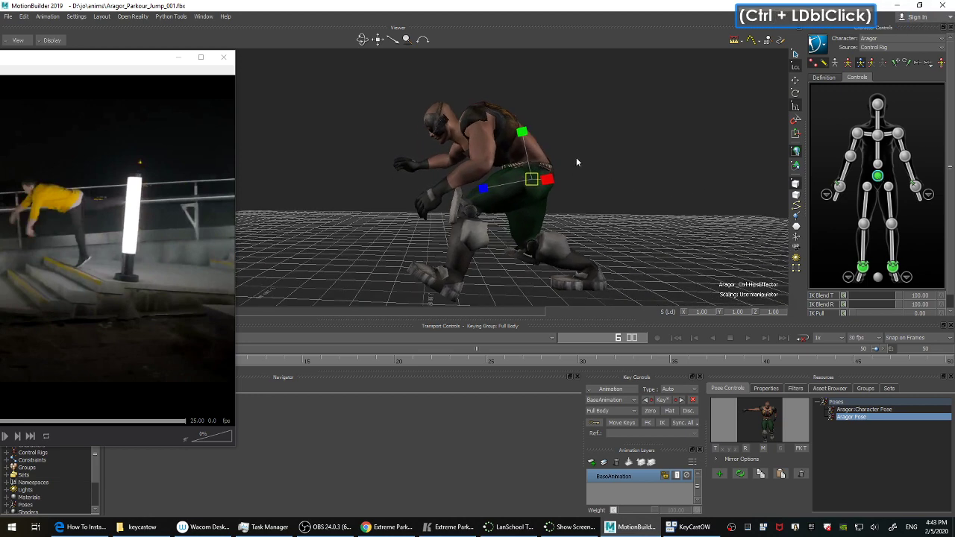
ctrl+drag(576, 158, 642, 192)
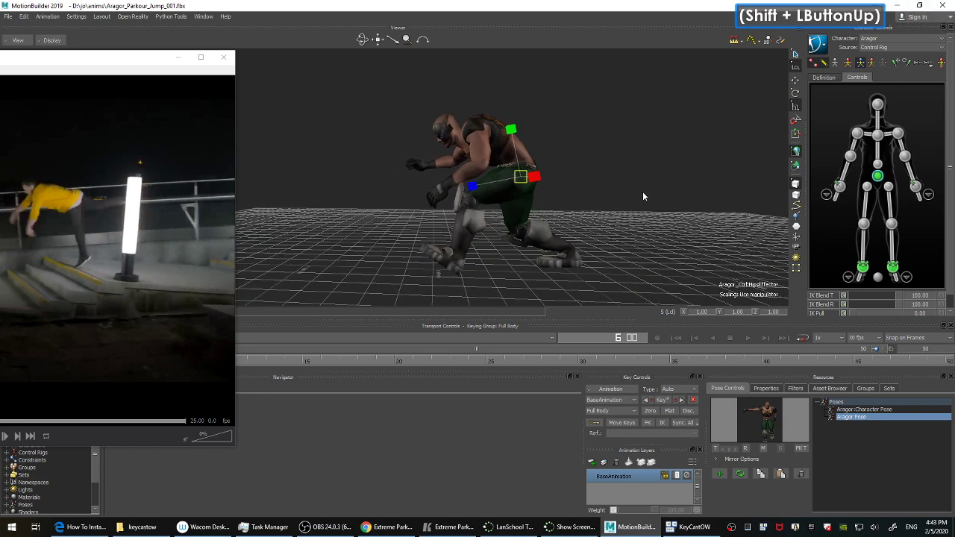
click(178, 59)
key(alt+Tab)
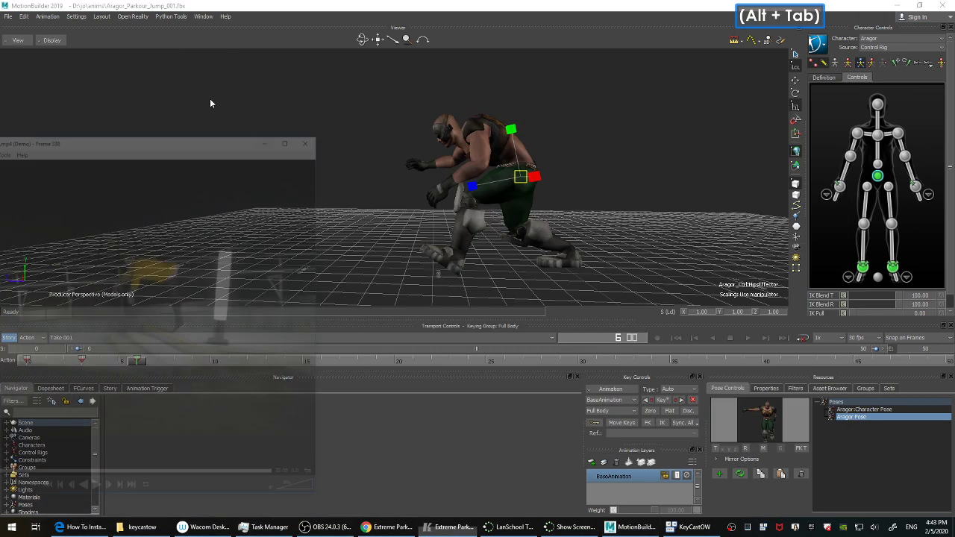
Move the hips effector up and forward in global mode at frame 6, to about Y 96.8 and Z 74.6.
shift+click(634, 157)
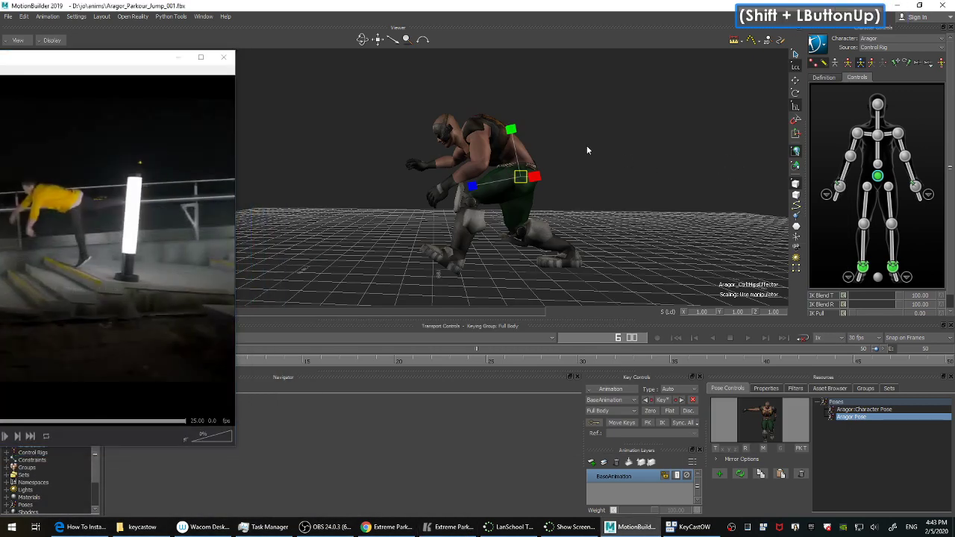
shift+drag(586, 145, 630, 179)
key(t)
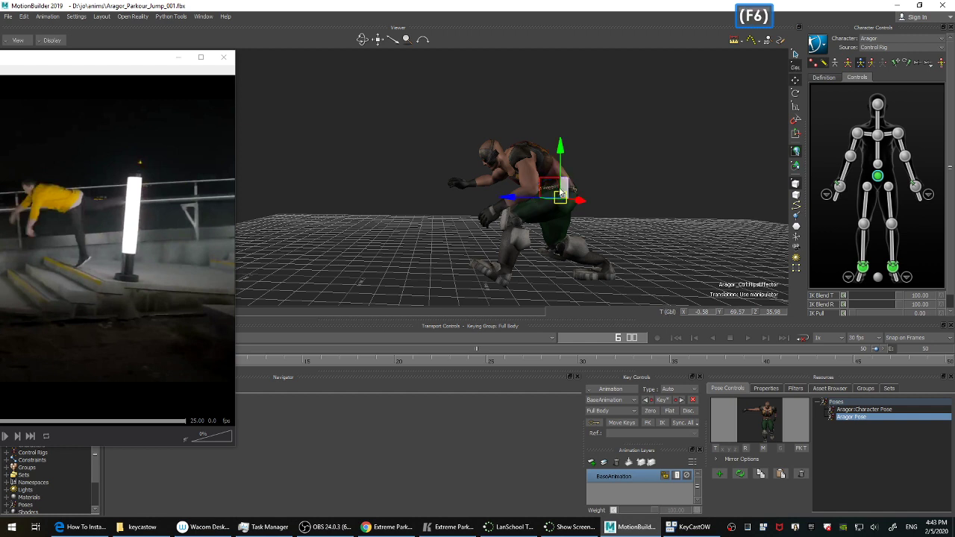
drag(549, 188, 498, 148)
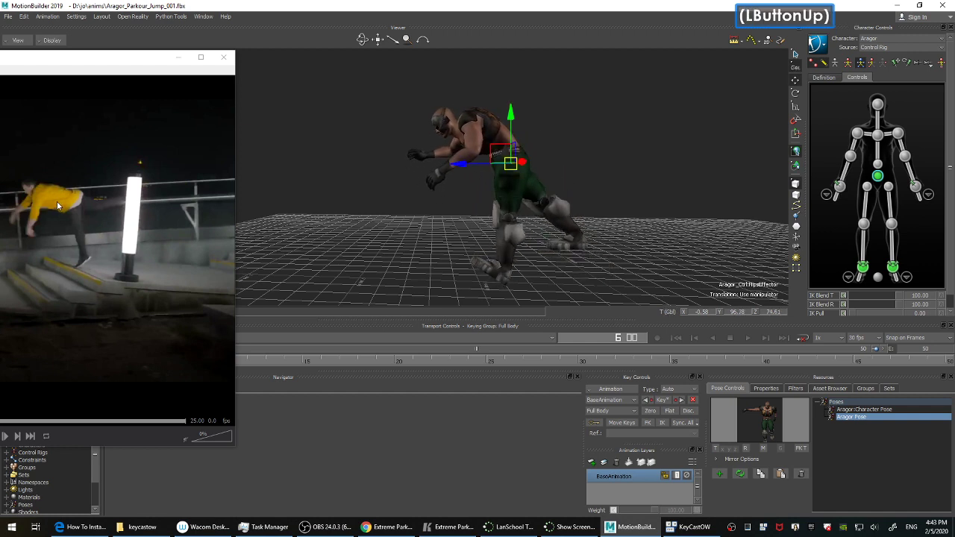
key(shift)
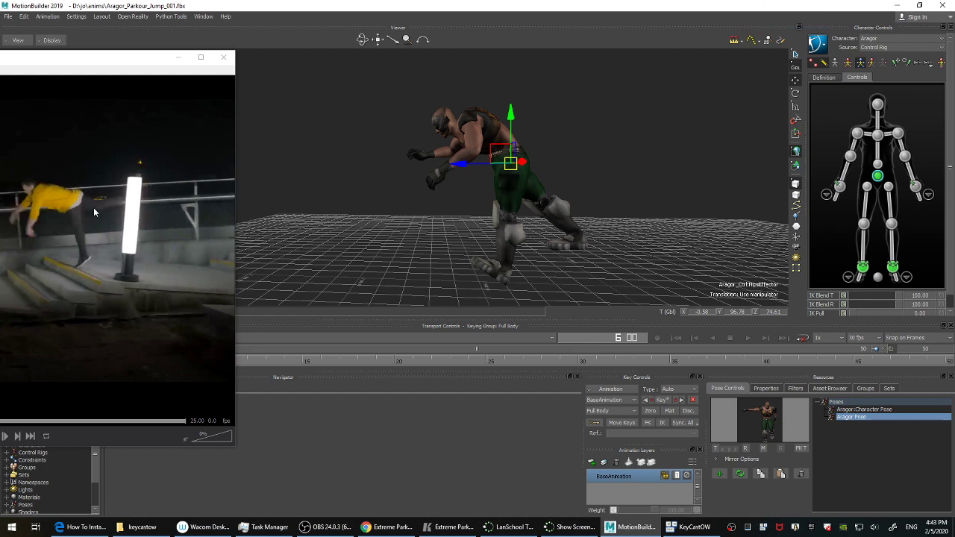
Show the control rig's effectors and skeleton over the character, and set the manipulator reference mode to Local.
ctrl+click(609, 164)
key(ctrl+a)
shift+click(604, 152)
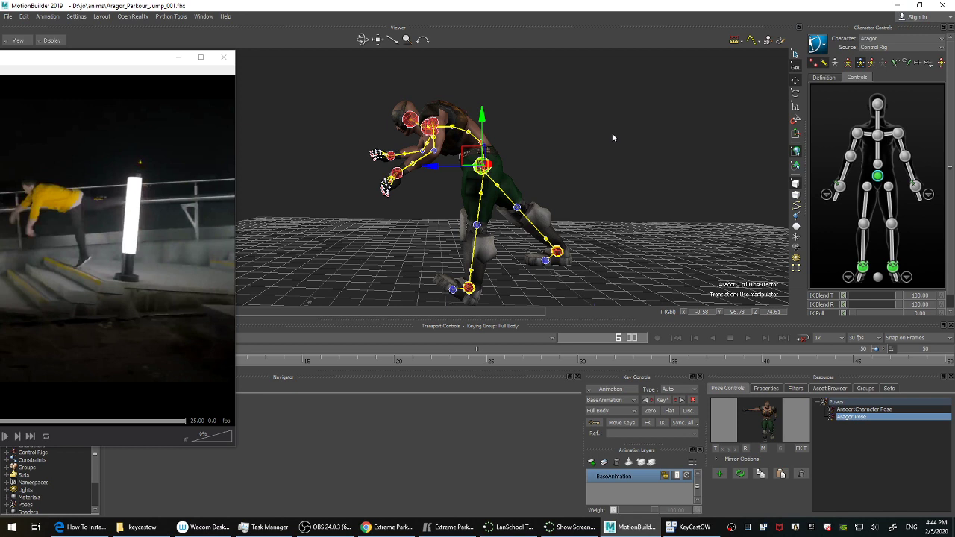
click(796, 69)
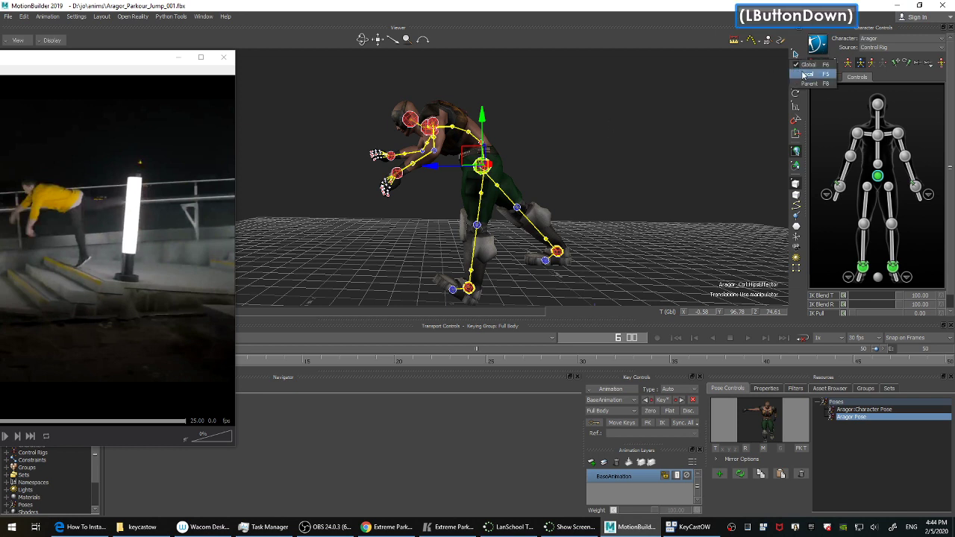
click(806, 76)
click(652, 136)
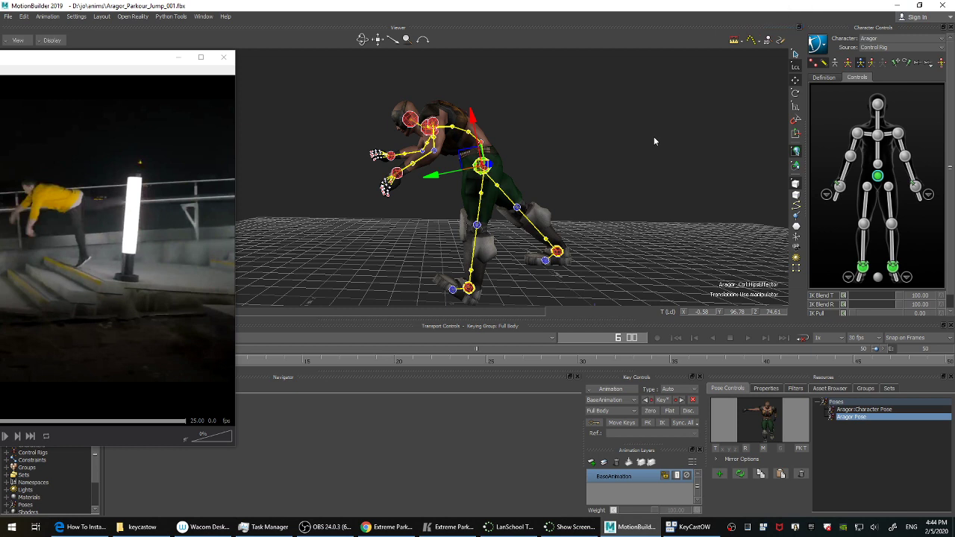
Rotate the hips effector to about 48 degrees on Z to lean the torso forward, and key it at frame 6.
shift+drag(653, 136, 623, 126)
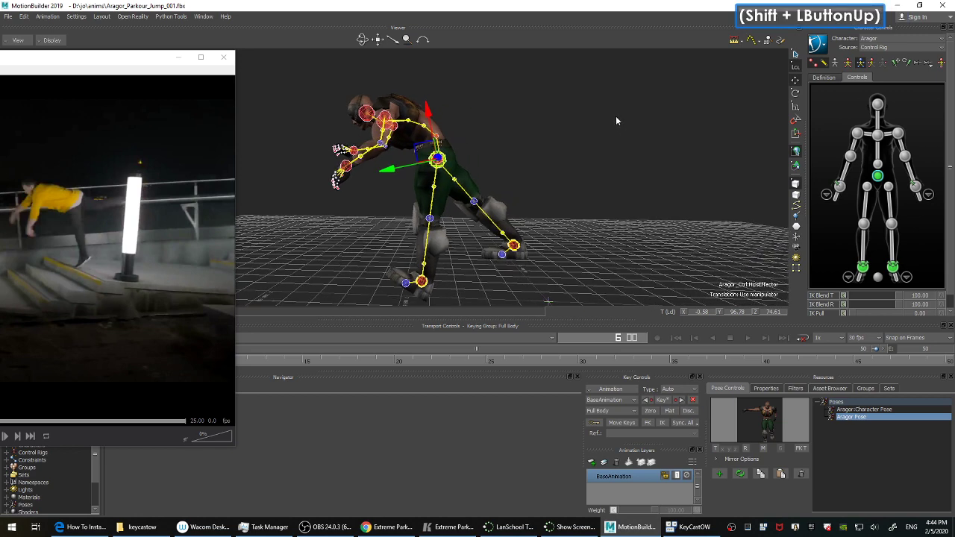
key(F5)
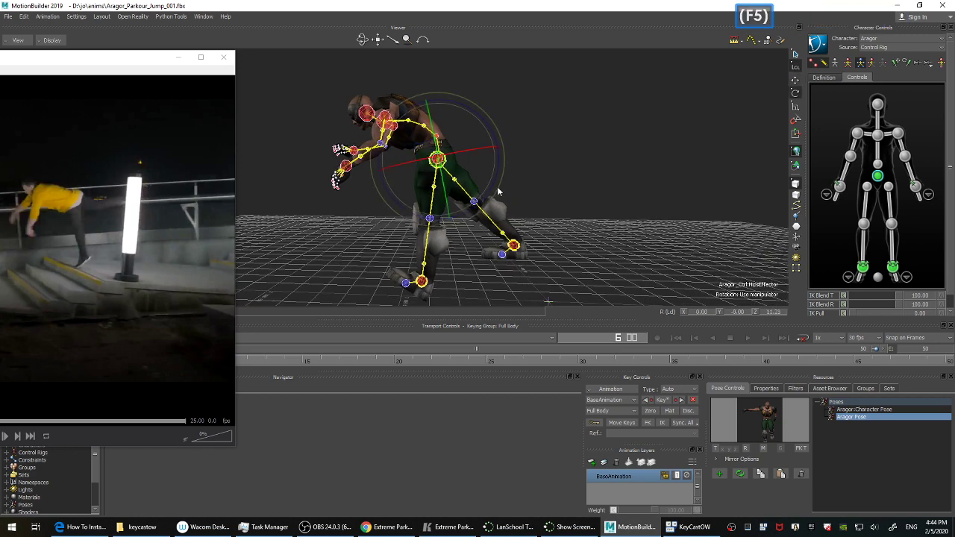
drag(498, 176, 646, 174)
key(k)
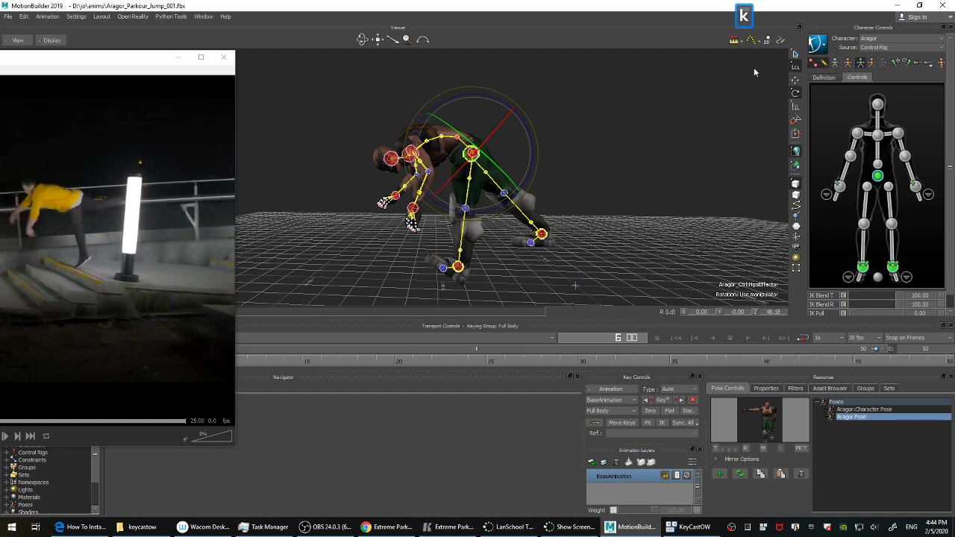
Move the hips effector further forward in global mode, to about Y 97.8 and Z 99.2.
click(752, 40)
click(751, 39)
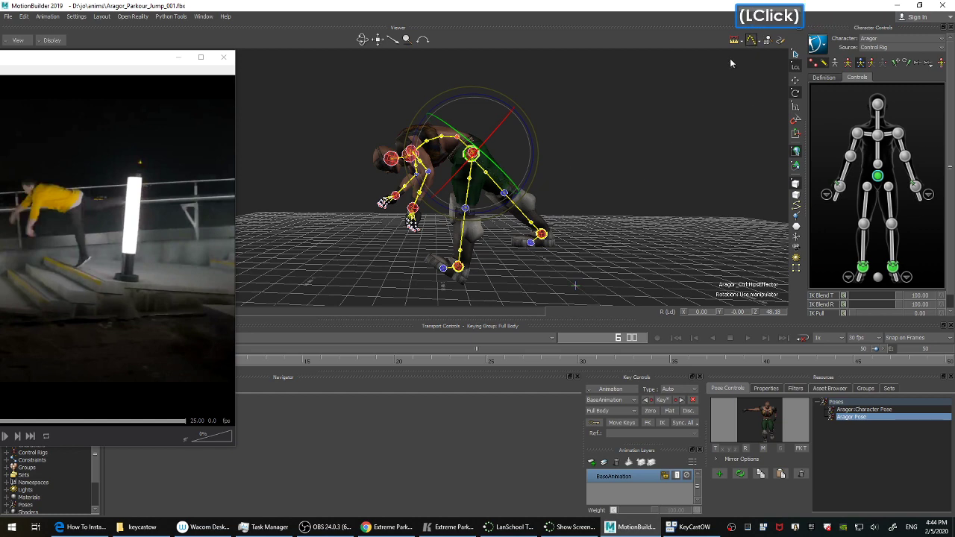
mouse_move(647, 161)
shift+mouse_down()
mouse_move(643, 174)
mouse_move(635, 161)
mouse_move(641, 178)
shift+mouse_up()
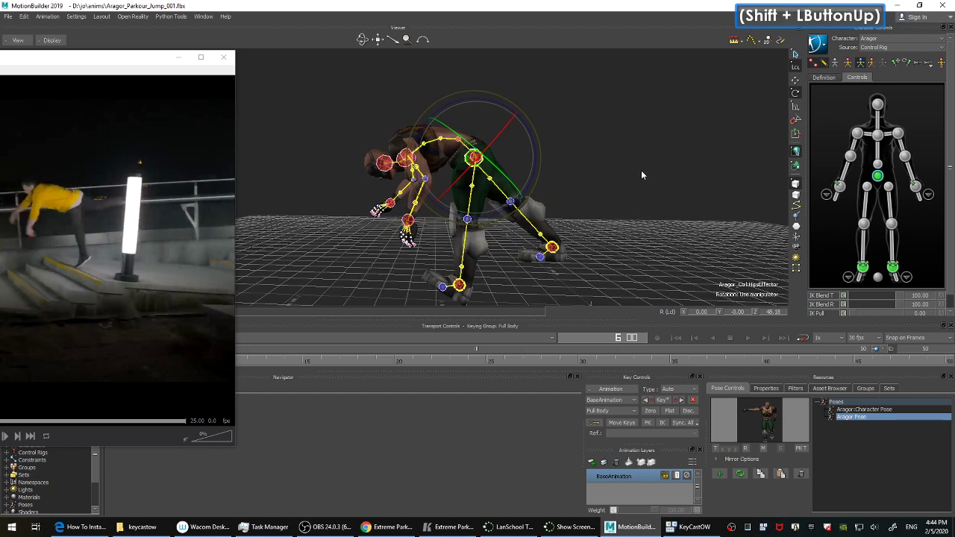
key(F6)
drag(460, 146, 422, 141)
Rotate the left ankle effector in local mode at frame 6 so that the foot's toes point down toward the floor.
shift+drag(554, 179, 575, 86)
ctrl+drag(574, 87, 595, 141)
shift+drag(477, 211, 450, 210)
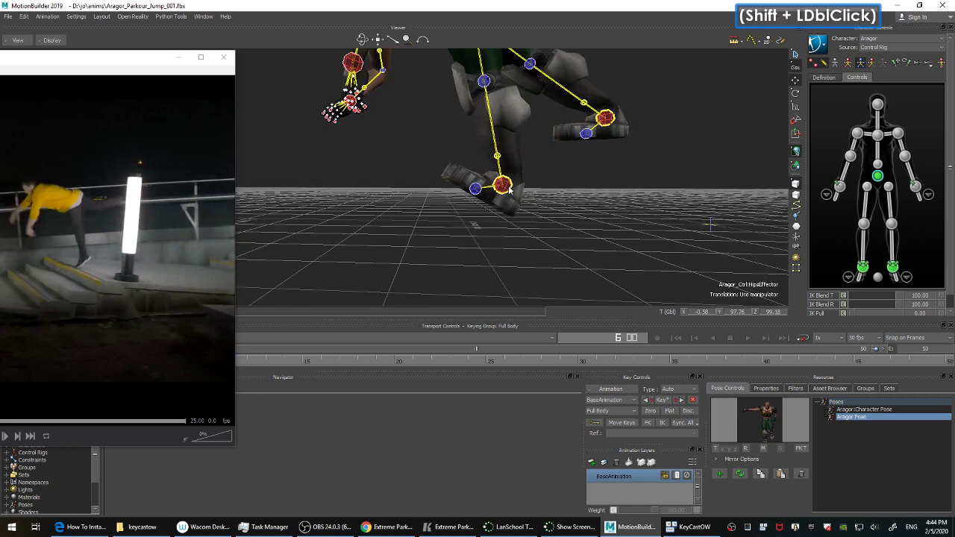
click(508, 188)
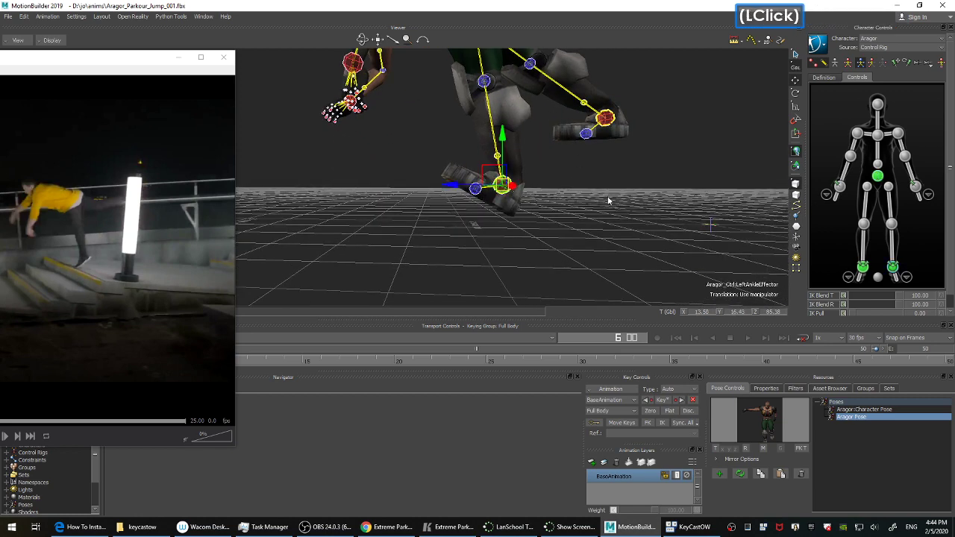
shift+drag(610, 199, 588, 207)
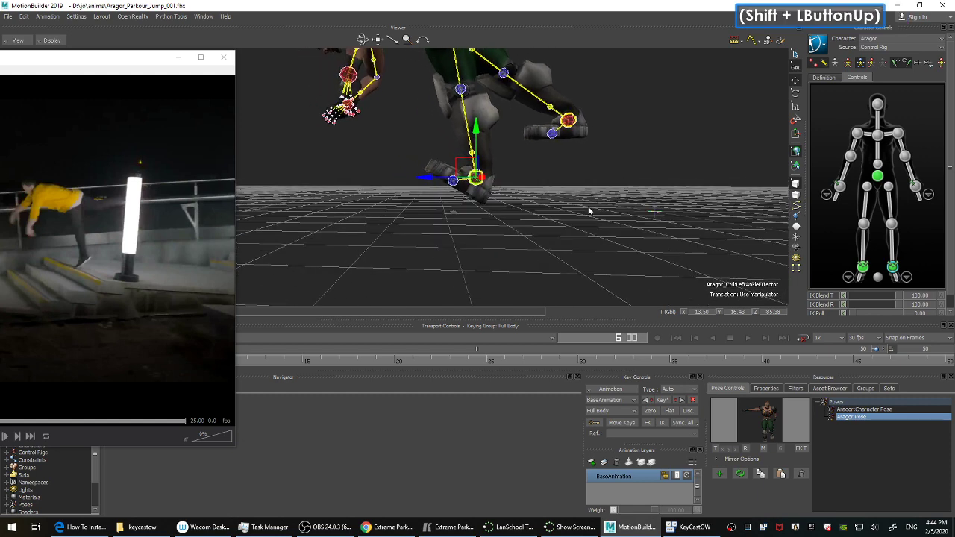
key(F5)
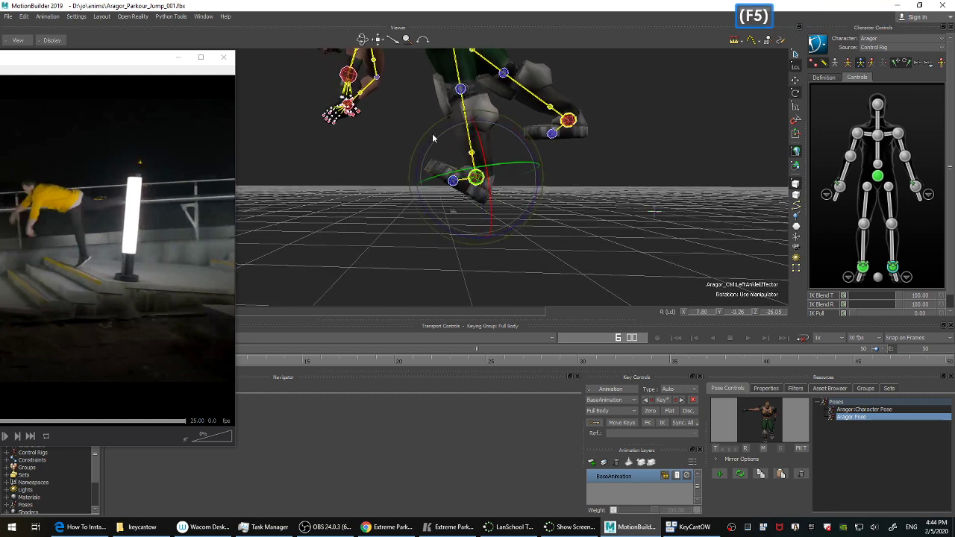
drag(430, 137, 637, 177)
Move the hips effector further forward in global mode and fine-tune its height, to about Y 95.2 and Z 105.
click(879, 176)
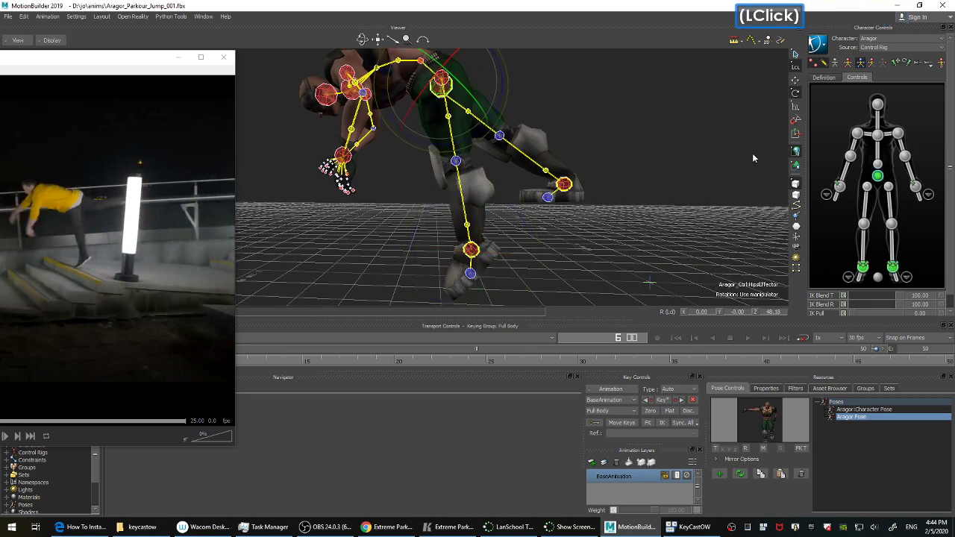
ctrl+drag(694, 147, 656, 152)
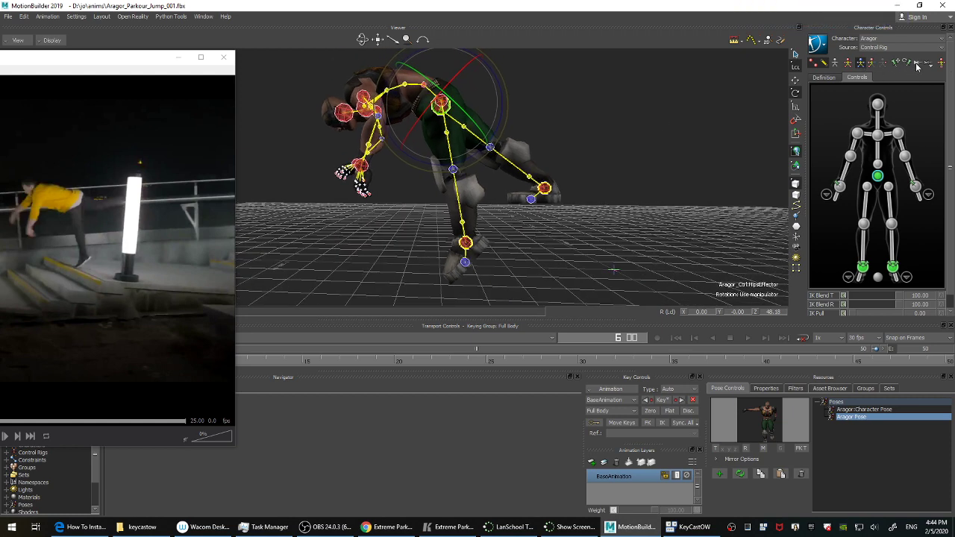
click(624, 134)
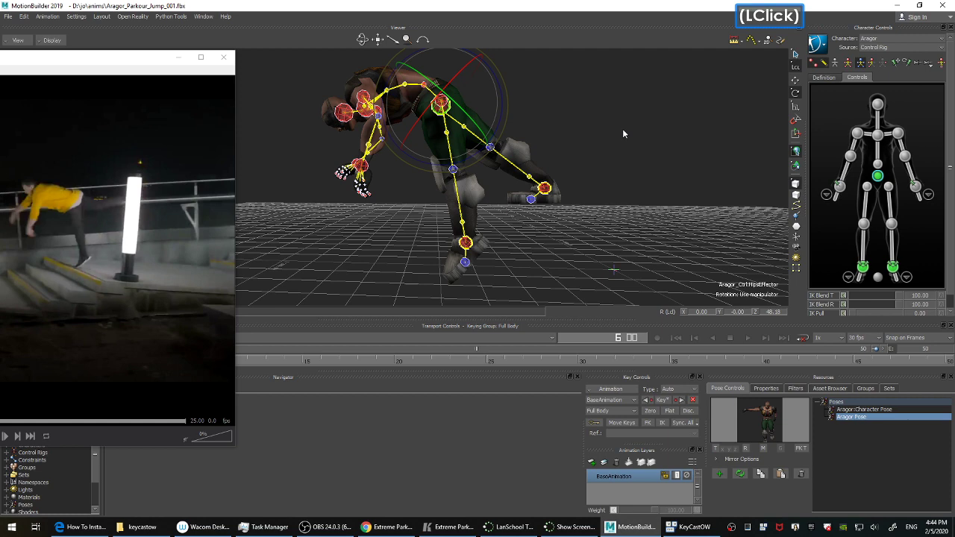
shift+drag(623, 130, 620, 133)
key(F6)
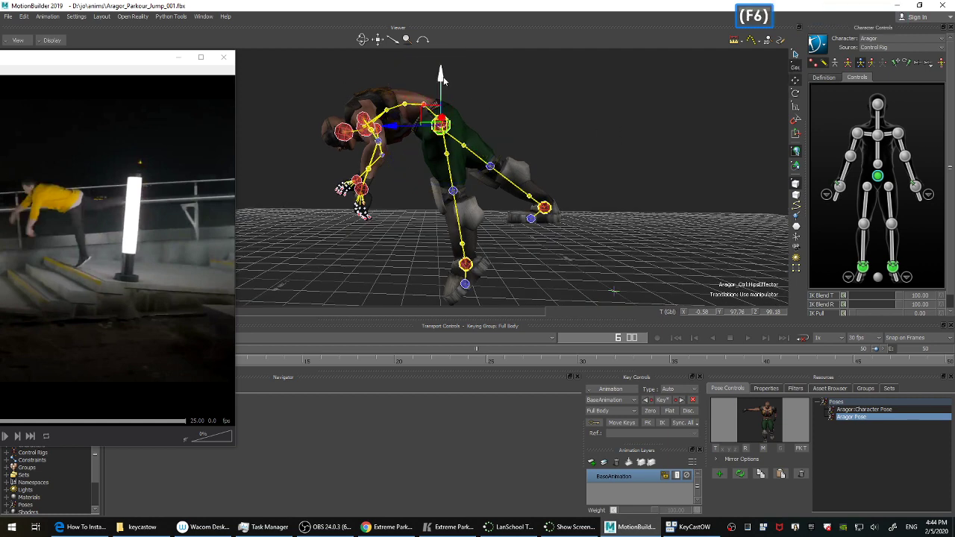
mouse_move(443, 81)
mouse_down()
mouse_move(445, 47)
mouse_move(453, 136)
mouse_move(466, 149)
mouse_move(469, 55)
mouse_move(474, 82)
mouse_move(550, 108)
mouse_move(587, 79)
mouse_move(593, 121)
mouse_move(453, 88)
mouse_move(449, 73)
mouse_up()
shift+drag(568, 117, 582, 109)
drag(416, 117, 406, 118)
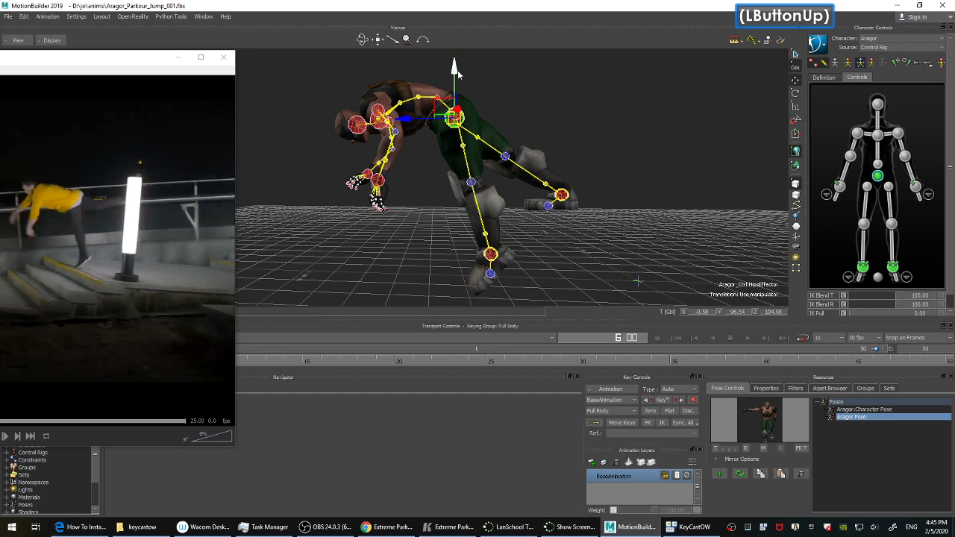
drag(456, 72, 456, 73)
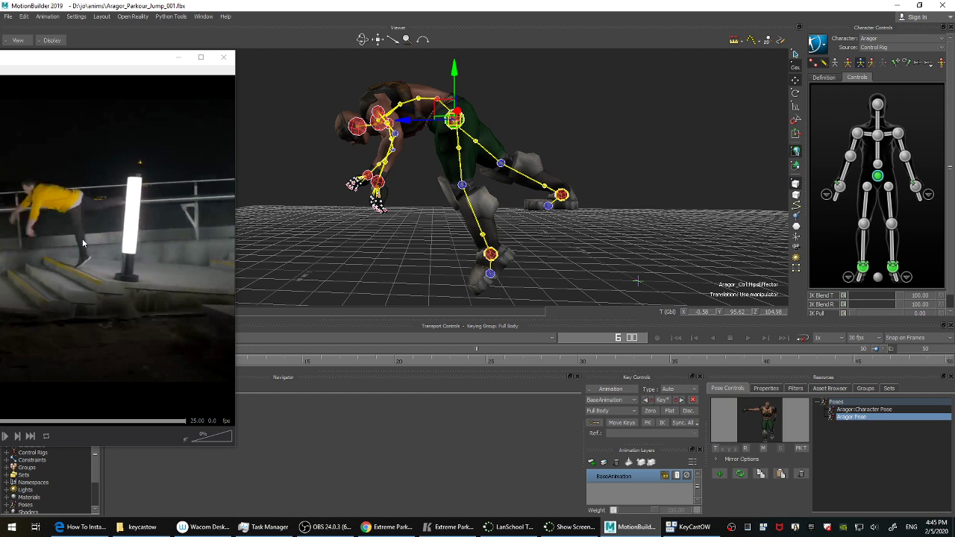
drag(456, 73, 456, 68)
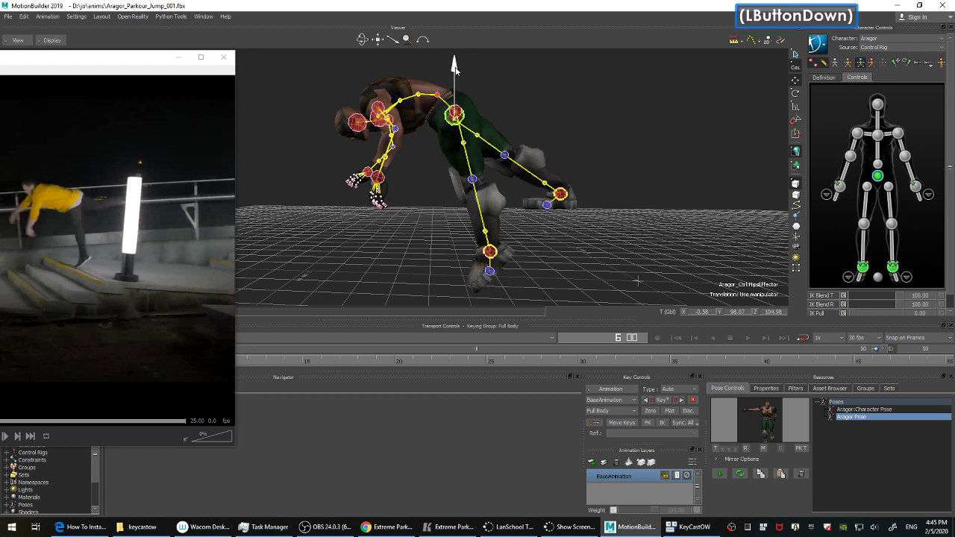
drag(454, 66, 455, 73)
Raise the left ankle effector to about Y 23.5 to lift the toes from below the floor.
shift+drag(545, 121, 550, 79)
click(467, 149)
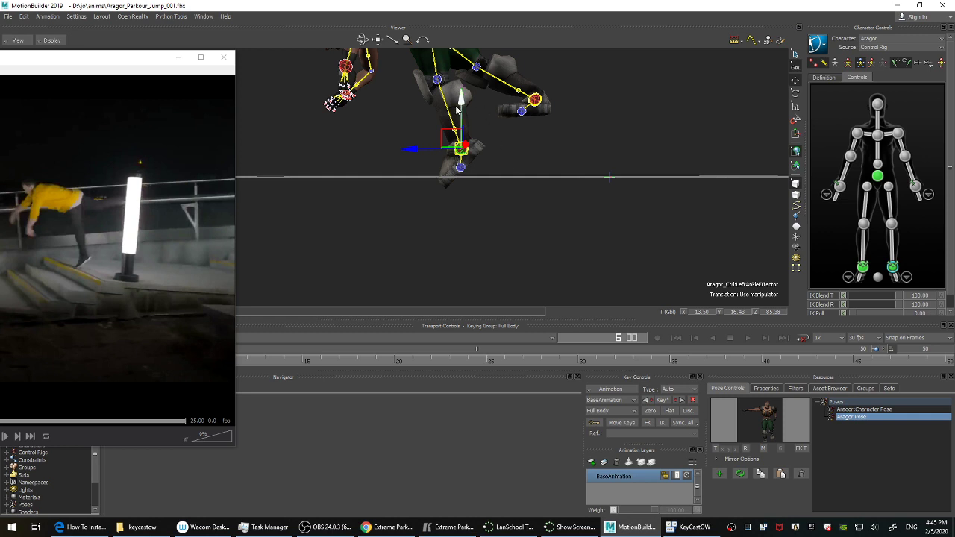
drag(463, 99, 462, 129)
Raise the hips effector to about Y 103.3 to straighten the left leg.
click(459, 130)
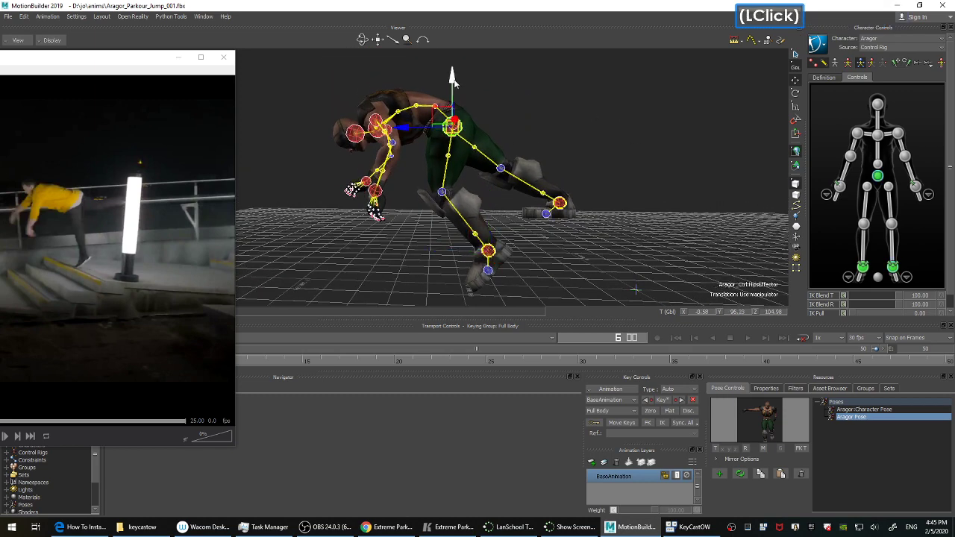
drag(454, 90, 452, 67)
shift+drag(522, 92, 540, 94)
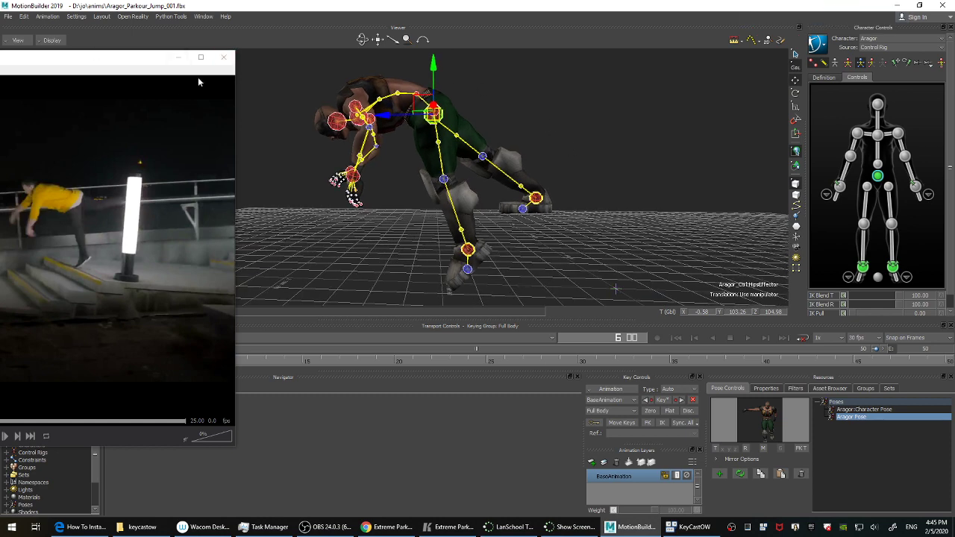
Minimize the reference video window and compare the character's poses at frames 3 and 6.
click(180, 58)
key(Left)
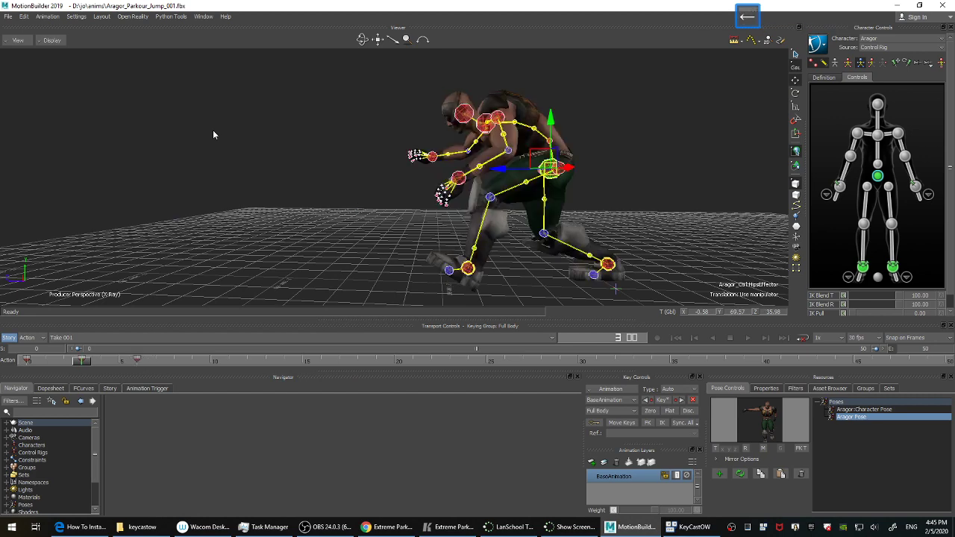
key(Right)
key(Left)
key(Right)
key(Left)
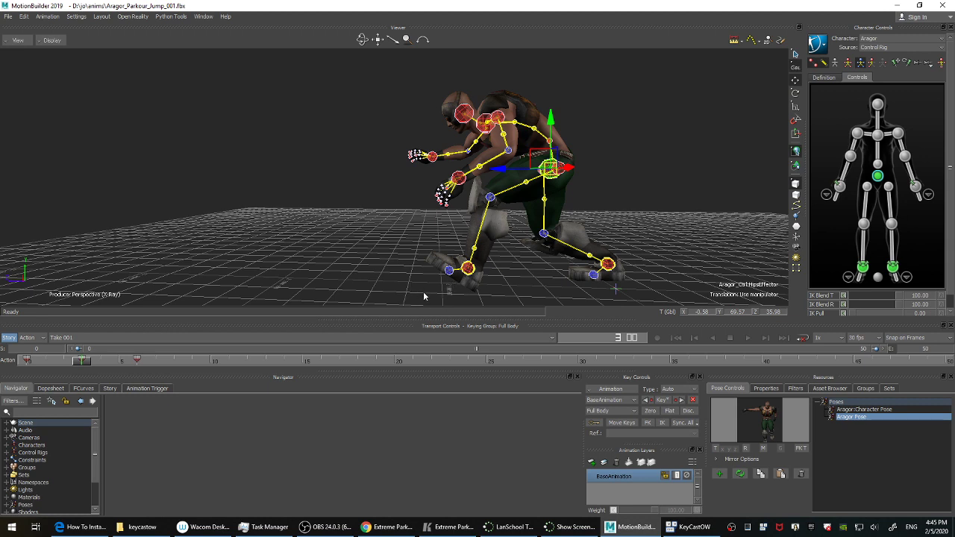
key(Right)
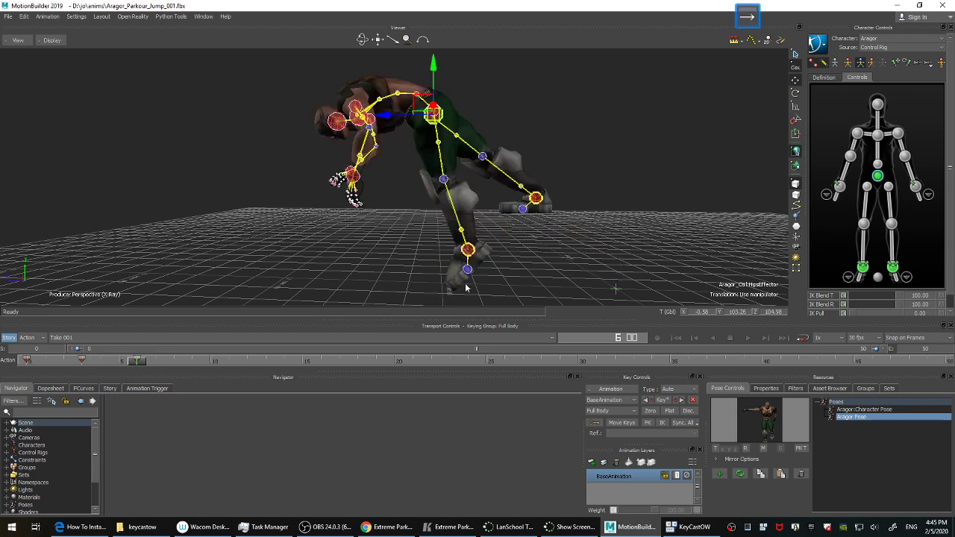
Try to move the left ankle effector forward to about Z 108.8 at frame 6, comparing it with frame 3.
click(469, 250)
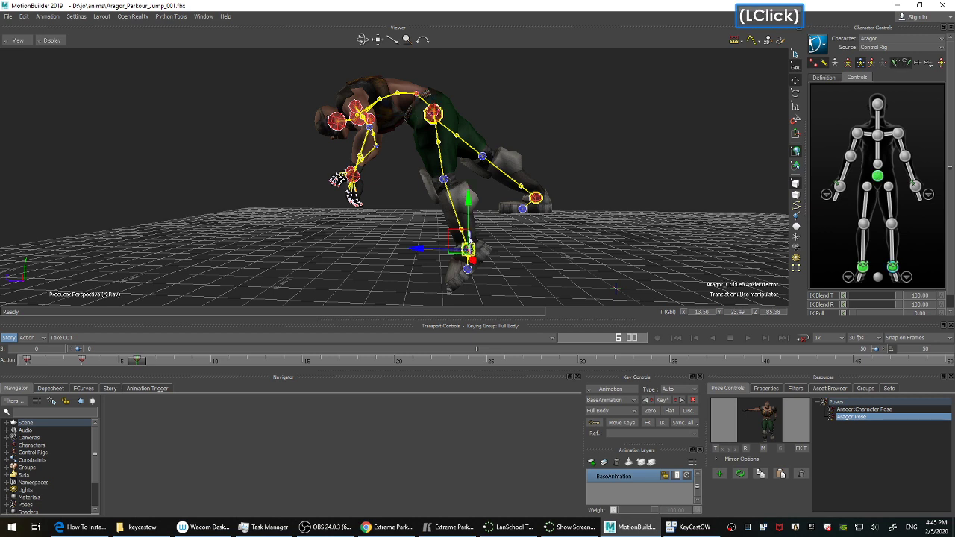
drag(417, 250, 376, 253)
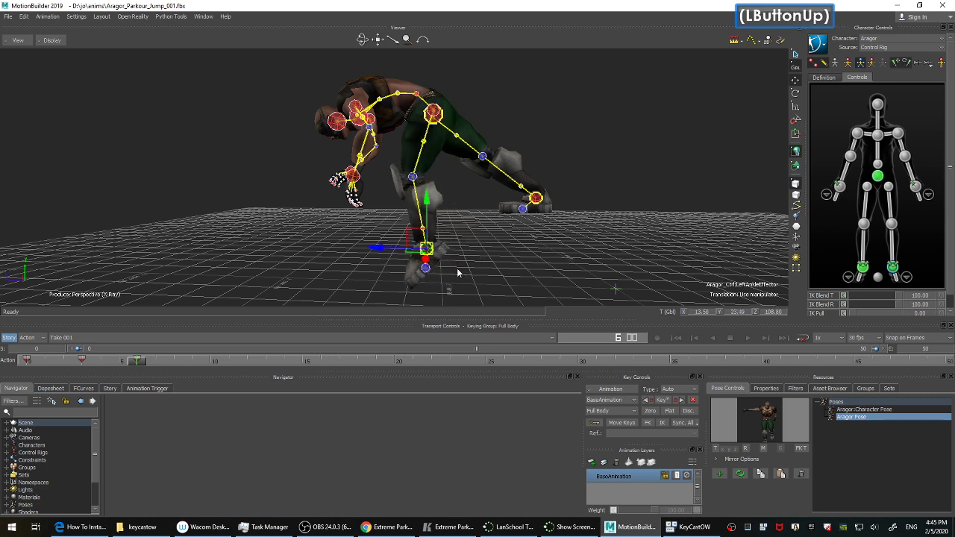
key(Left)
key(Left)
key(Left)
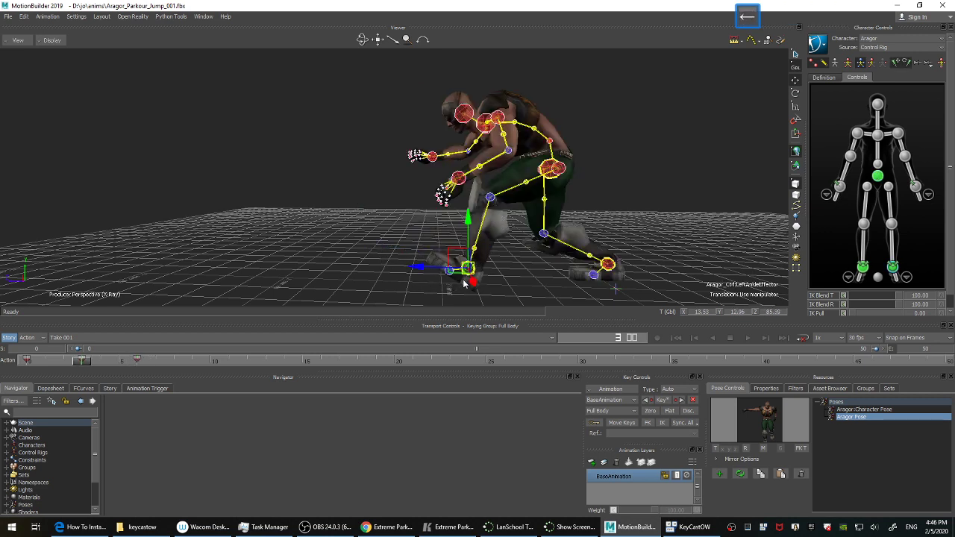
key(Right)
key(Right)
key(Right)
click(516, 261)
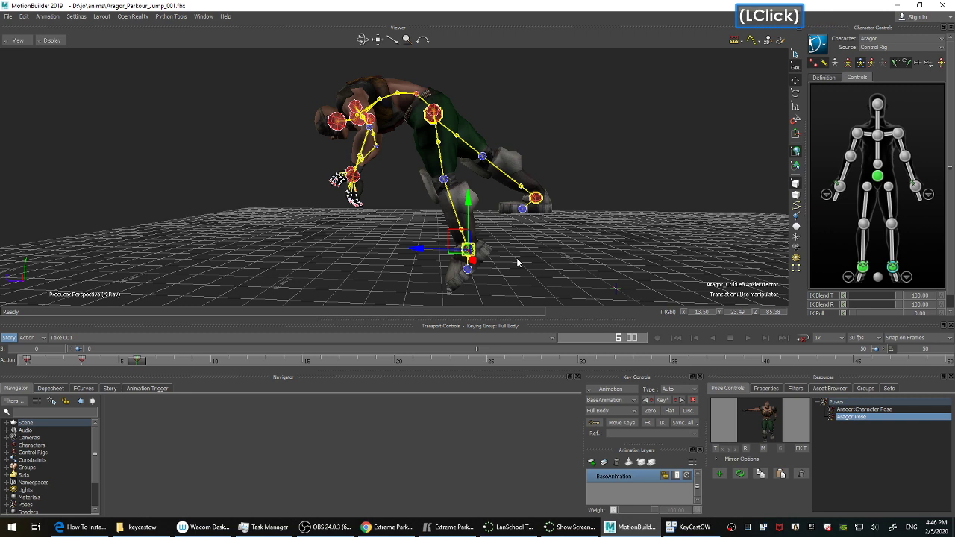
Step between frames 3 and 6 to examine how the left foot's position shifts.
click(561, 232)
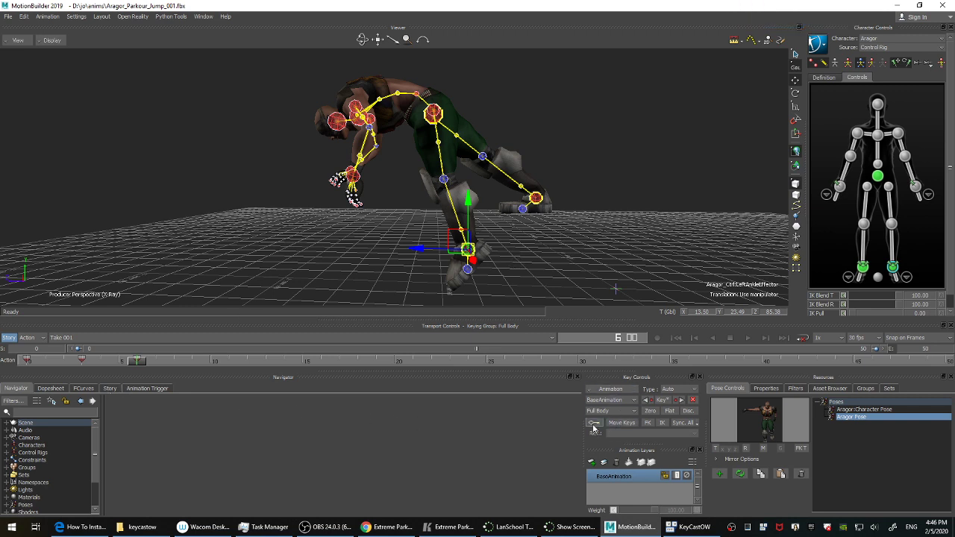
click(558, 257)
key(Left)
key(Left)
key(Left)
key(Right)
key(Right)
key(Right)
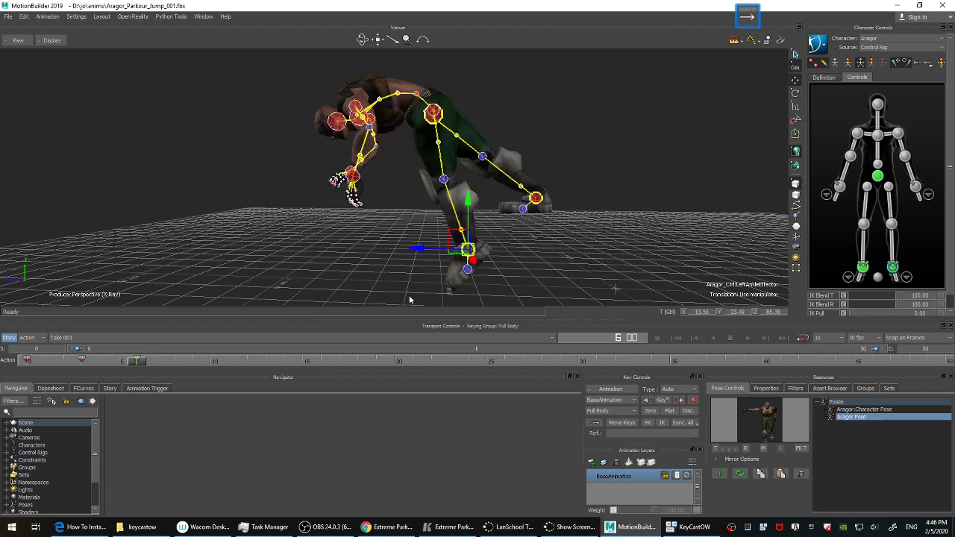
Move the left ankle effector forward to about Z 102.5, key it at frame 6, and check it against frame 3.
drag(423, 252, 394, 256)
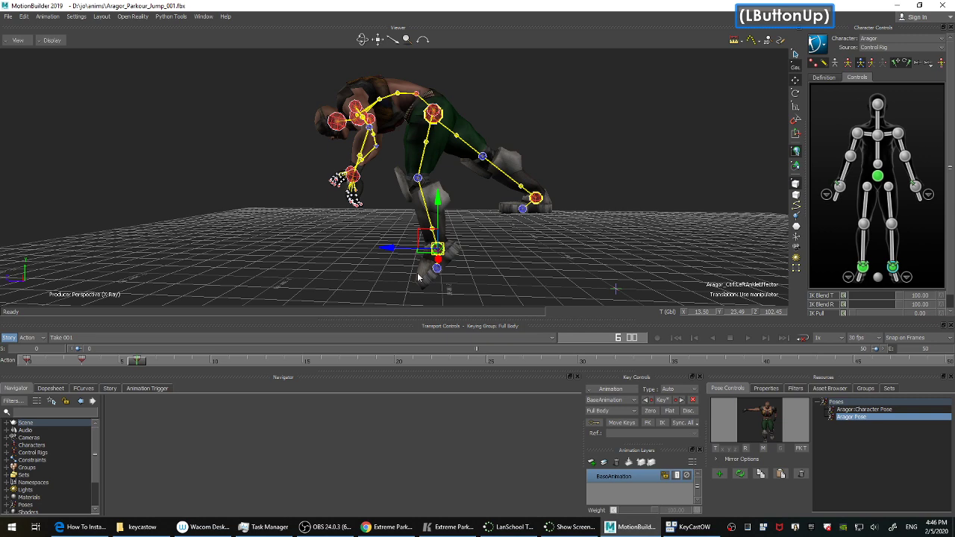
key(k)
key(Left)
key(Right)
key(Left)
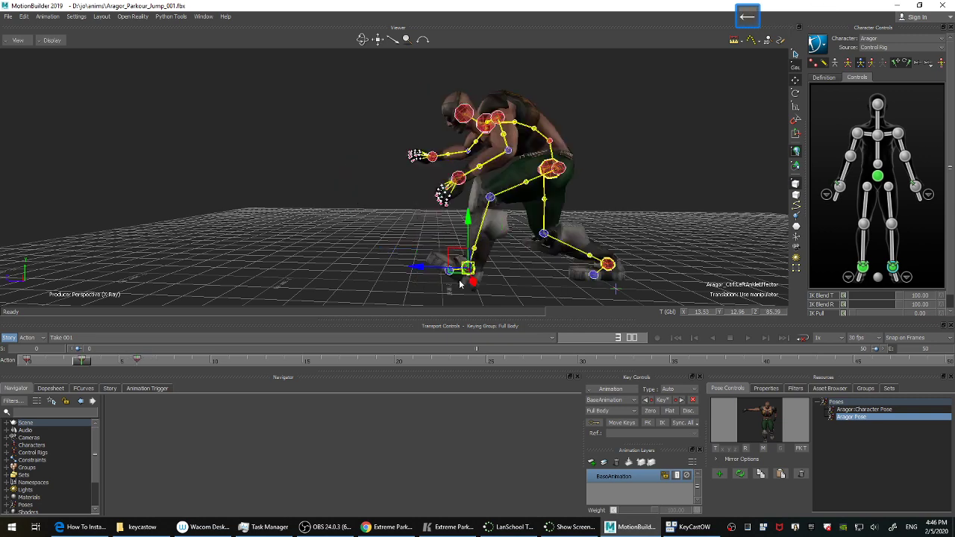
key(Right)
Hide the control rig overlay and compare the left foot's placement between frames 3 and 6 from several angles.
click(623, 190)
key(ctrl+a)
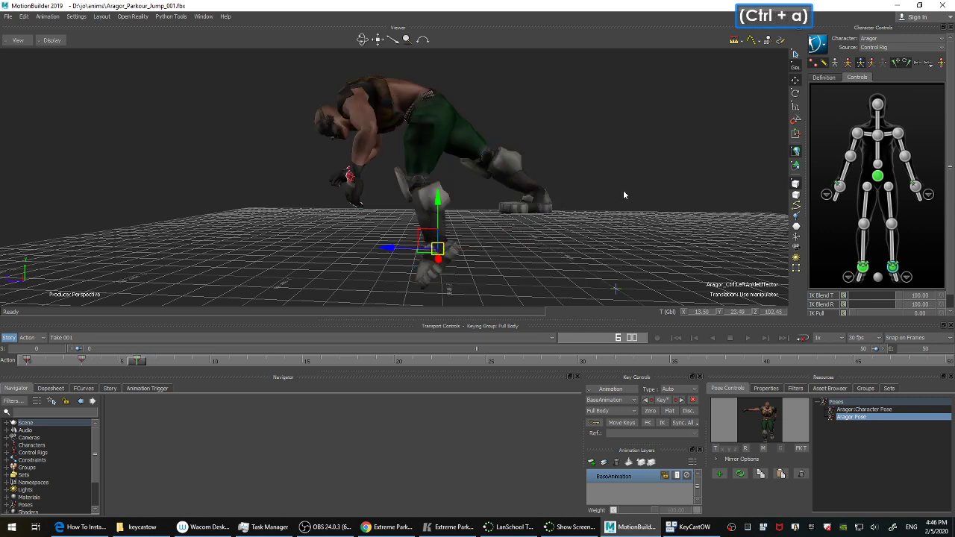
ctrl+shift+drag(623, 190, 556, 215)
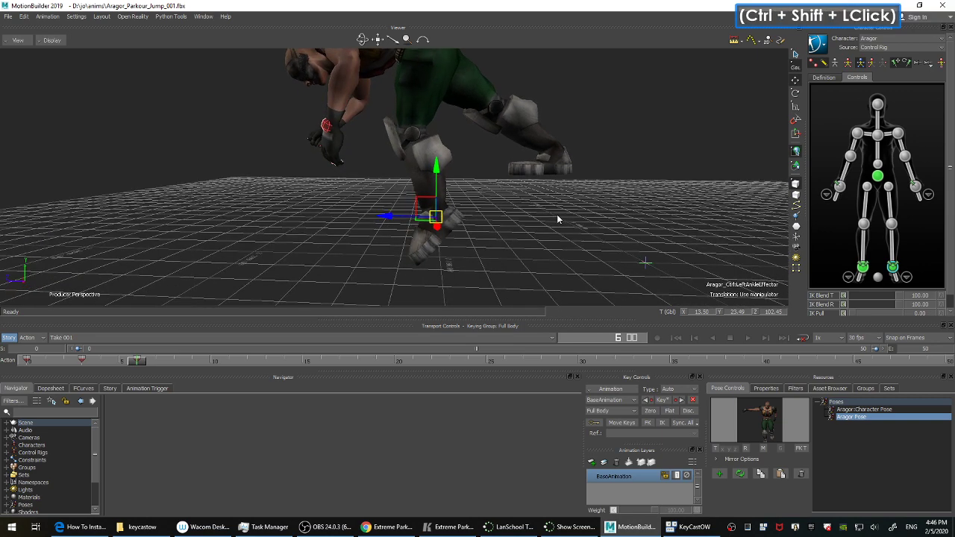
key(Left)
key(Right)
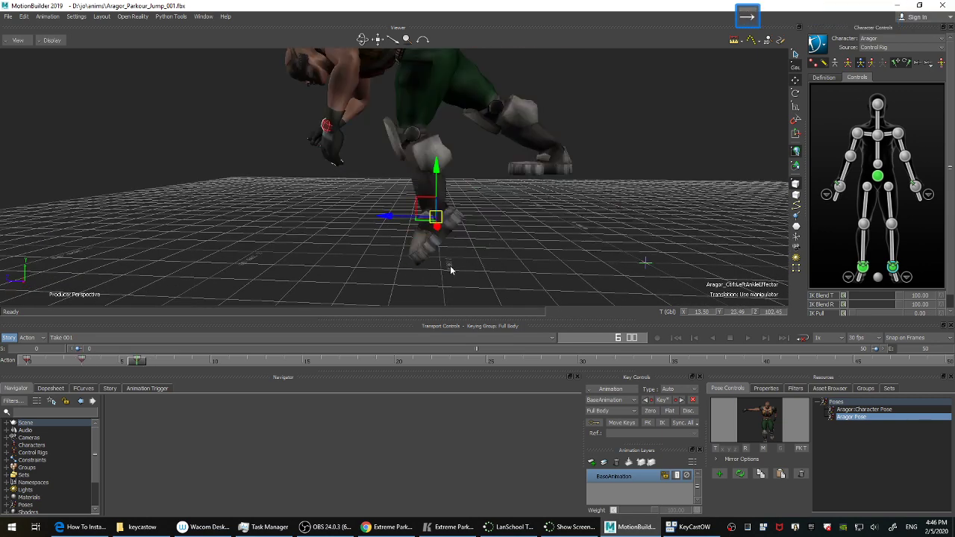
key(Left)
key(Right)
key(Left)
key(Right)
key(Left)
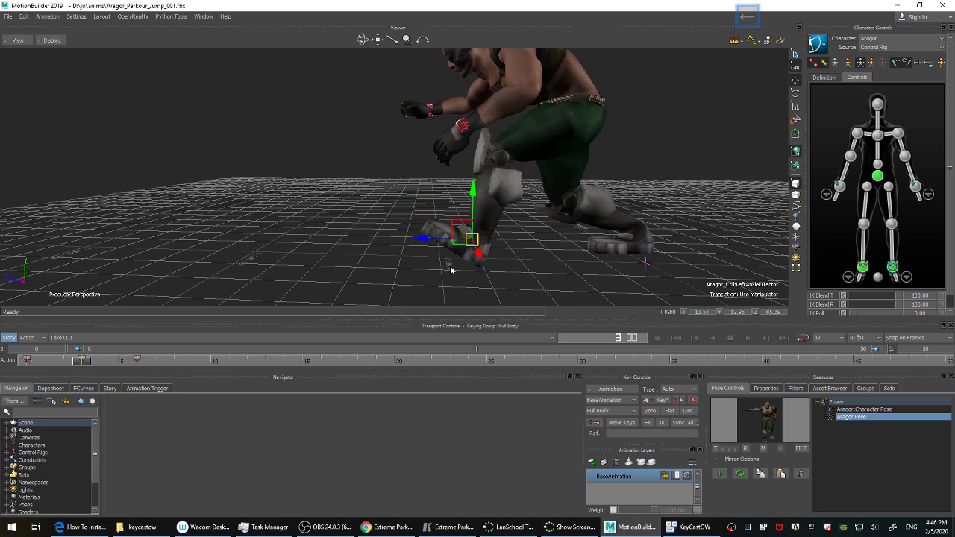
key(Right)
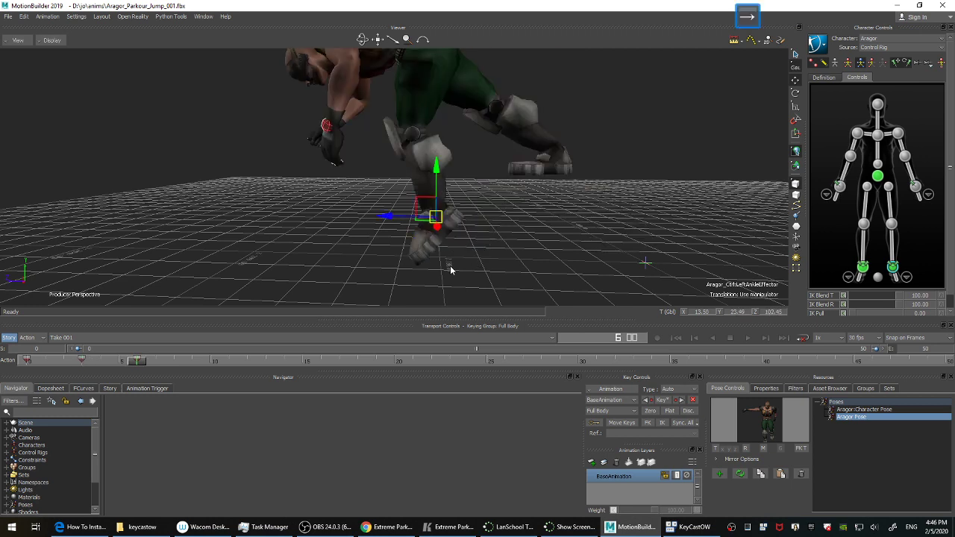
ctrl+shift+drag(543, 251, 527, 221)
key(Left)
key(Right)
ctrl+drag(527, 221, 517, 250)
ctrl+drag(516, 250, 515, 244)
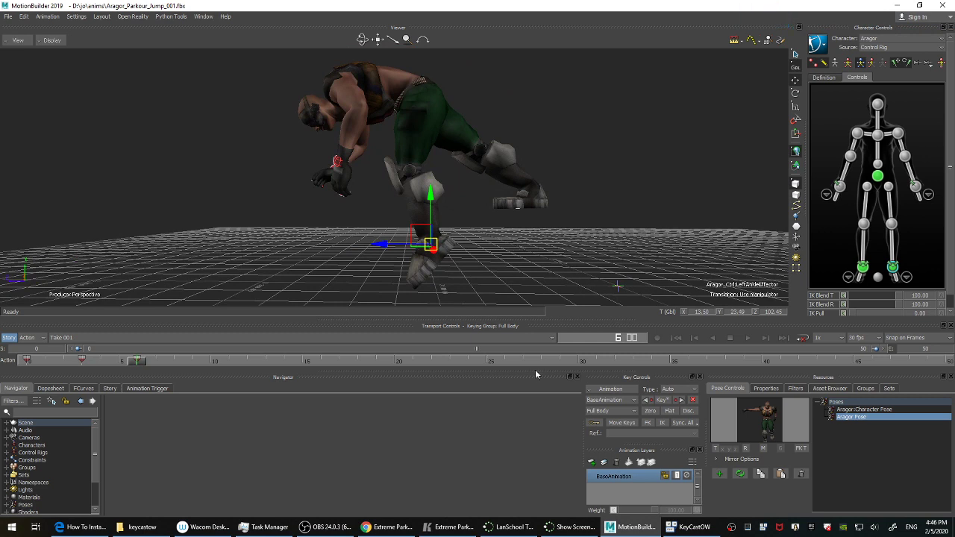
Reopen the reference video window and compare its pose with the character's poses at frames 3 and 6.
click(452, 527)
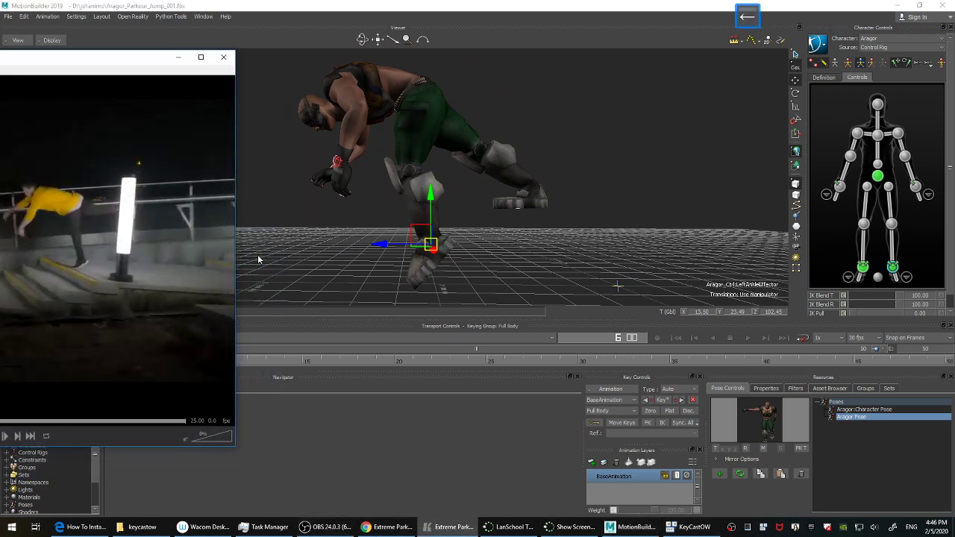
key(Right)
click(491, 259)
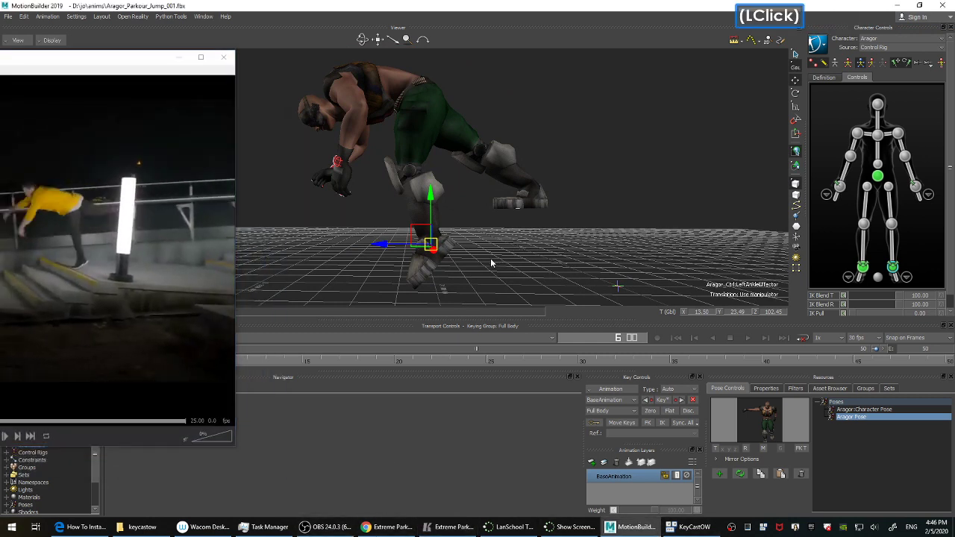
key(Left)
key(Right)
key(Left)
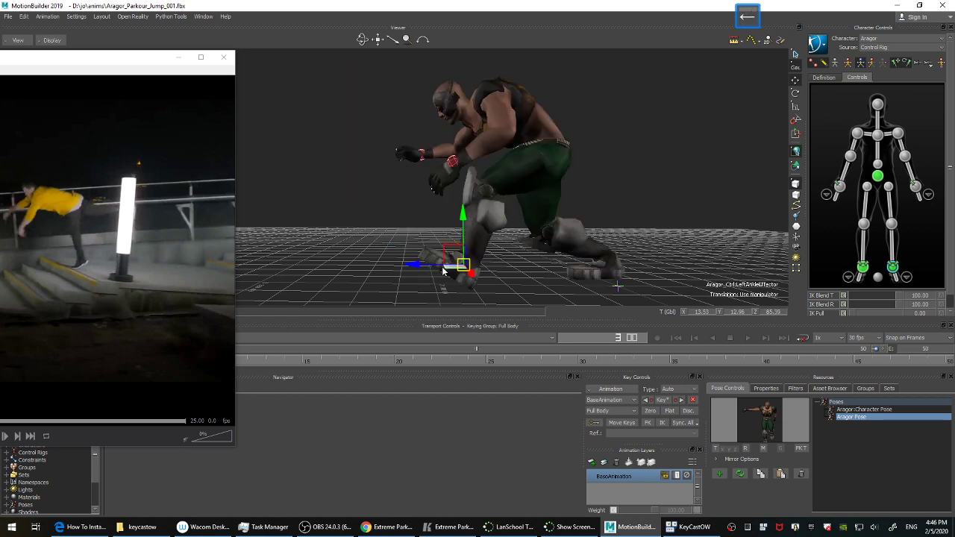
key(Right)
shift+drag(582, 147, 608, 172)
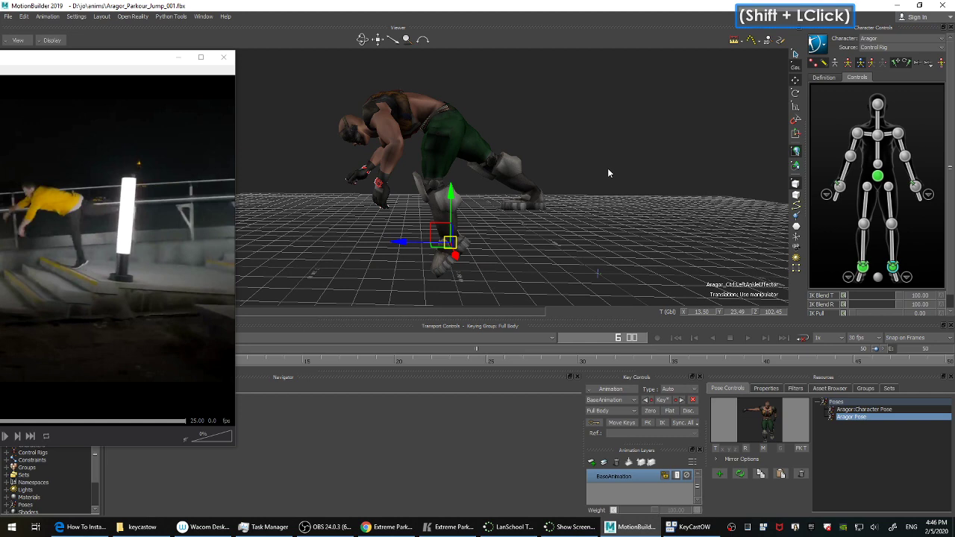
Try to move the hips effector forward to about Z 118.9 at frame 6.
click(878, 178)
shift+drag(569, 179, 561, 108)
drag(415, 128, 387, 125)
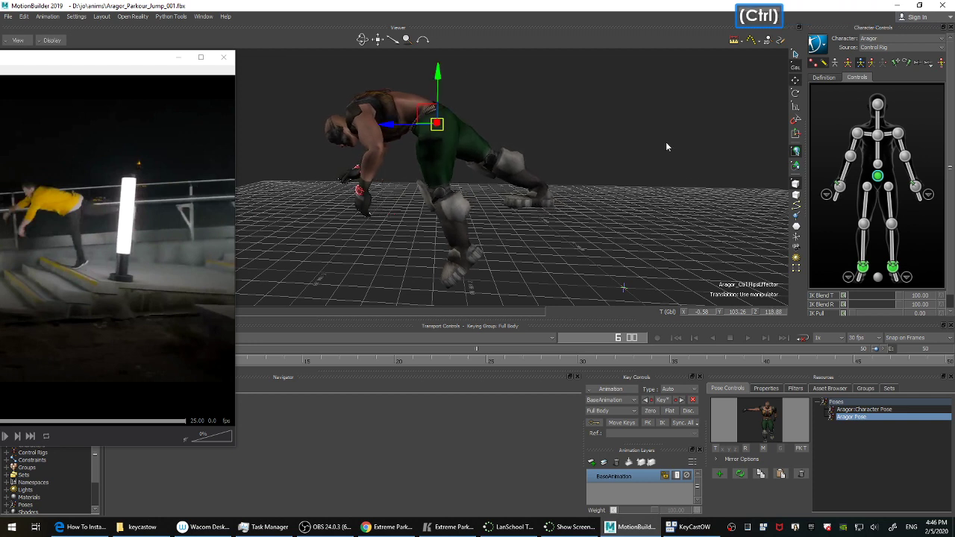
key(ctrl+a)
ctrl+drag(666, 132, 627, 179)
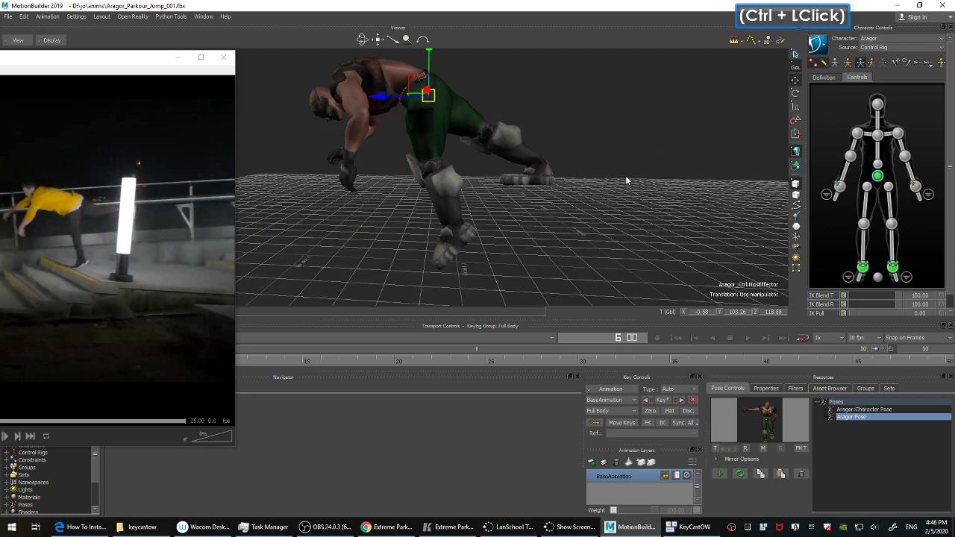
click(893, 267)
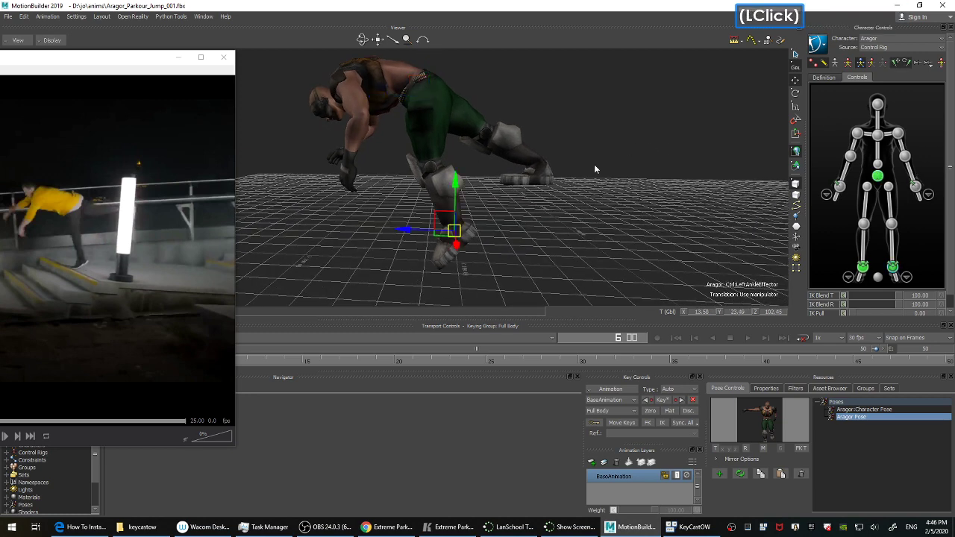
Raise the right ankle effector to about Y 76.8, Z 32.6, rotate it to about Y 19.1 locally, and key it at frame 6.
click(863, 267)
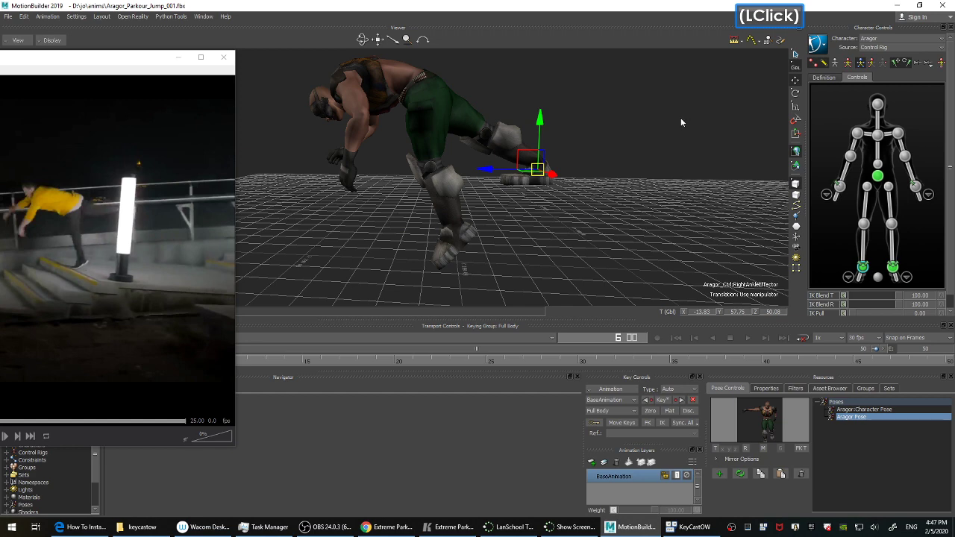
shift+drag(680, 119, 679, 122)
key(Left)
key(Right)
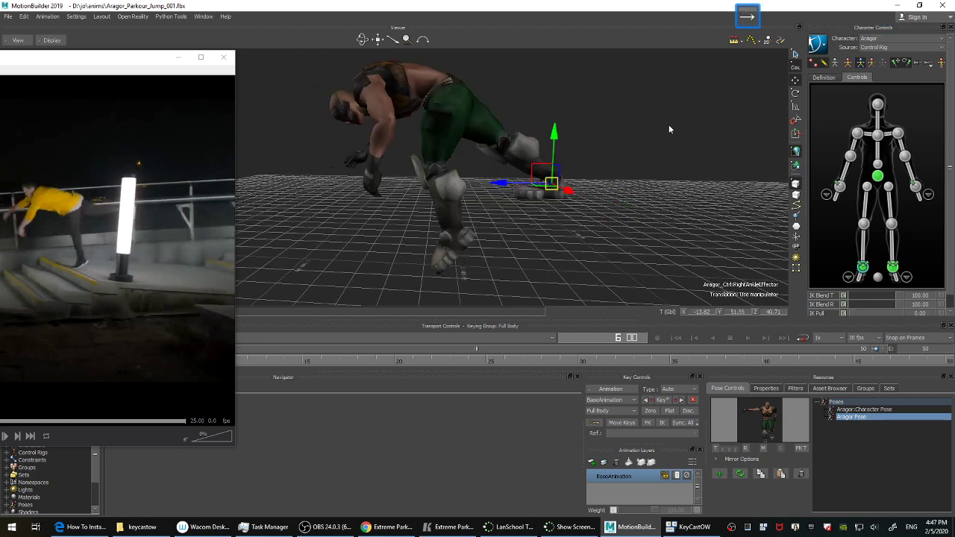
drag(547, 185, 567, 223)
key(F5)
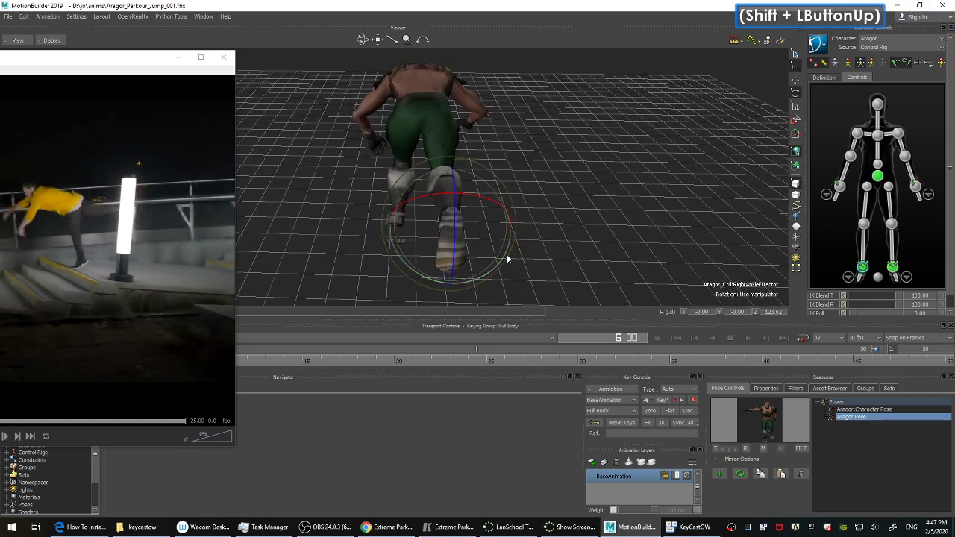
drag(508, 255, 645, 189)
ctrl+shift+drag(648, 252, 689, 224)
double_click(629, 199)
key(k)
key(Left)
key(Right)
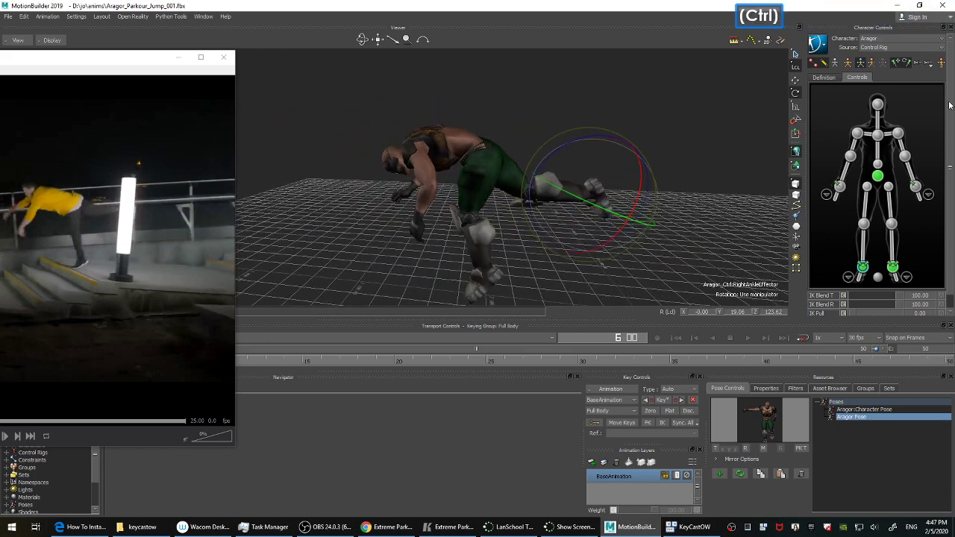
Raise the chest end effector to about Y 121.7, Z 154.9 so the upper body lifts at frame 6.
click(878, 135)
ctrl+shift+drag(538, 115, 531, 92)
mouse_move(531, 93)
ctrl+mouse_down()
mouse_move(536, 70)
mouse_move(539, 78)
ctrl+mouse_up()
ctrl+shift+drag(538, 78, 566, 104)
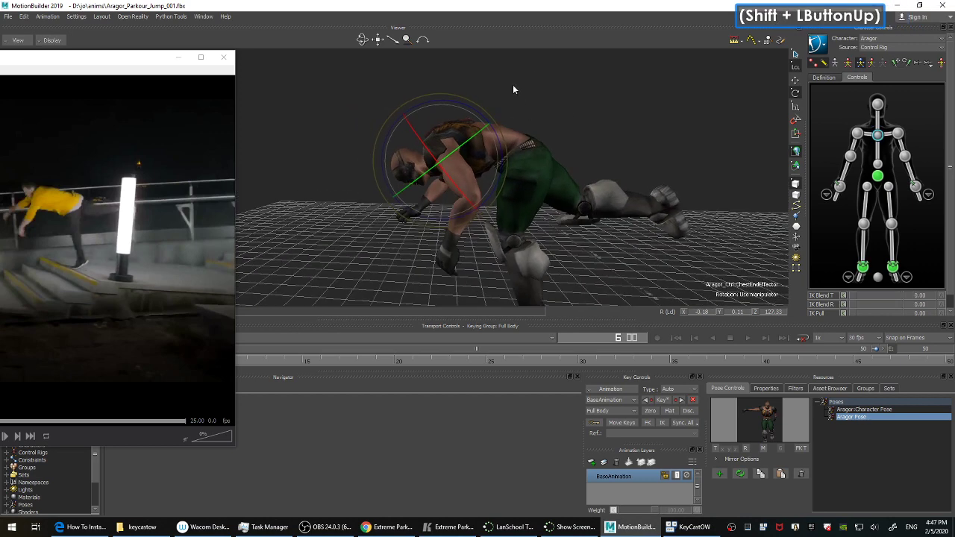
key(F5)
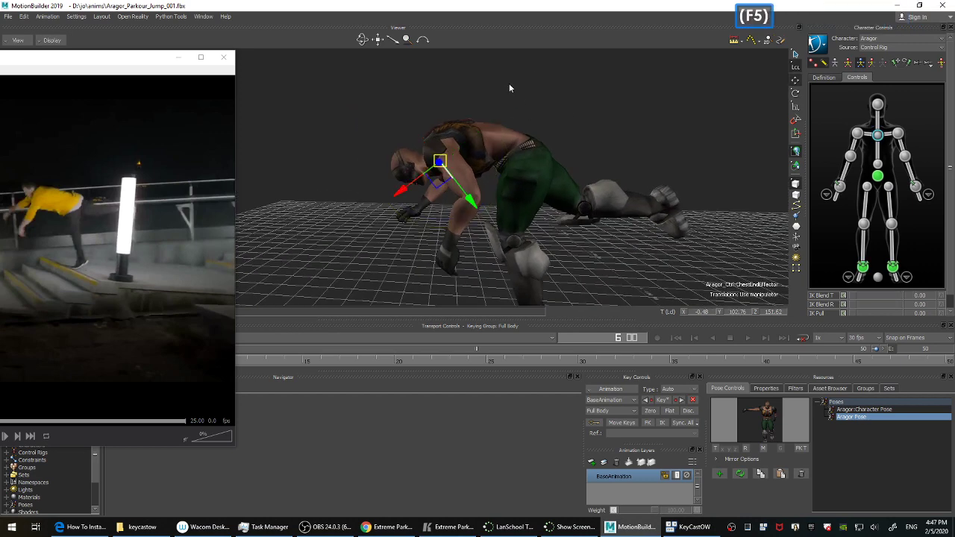
drag(466, 200, 467, 116)
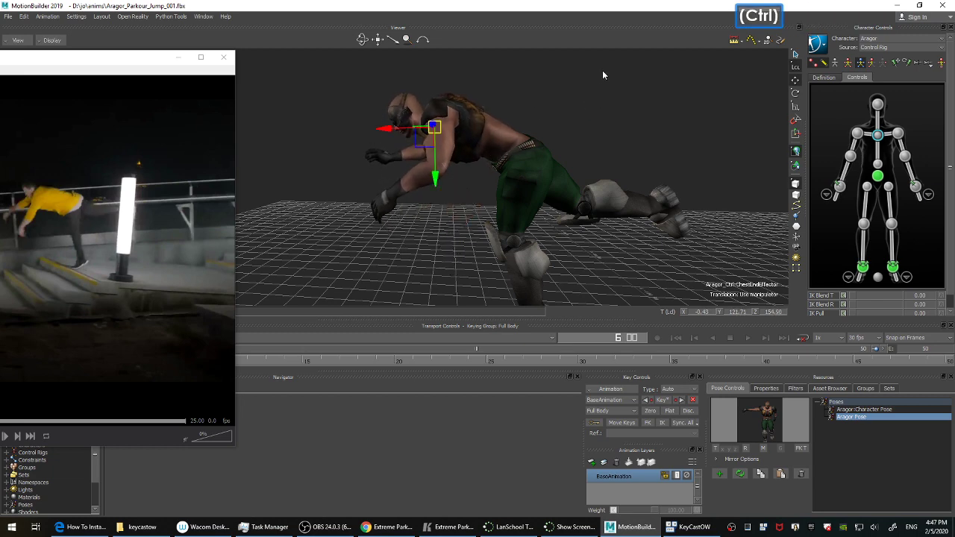
ctrl+drag(603, 72, 628, 149)
shift+drag(629, 149, 622, 118)
shift+click(632, 122)
shift+click(630, 123)
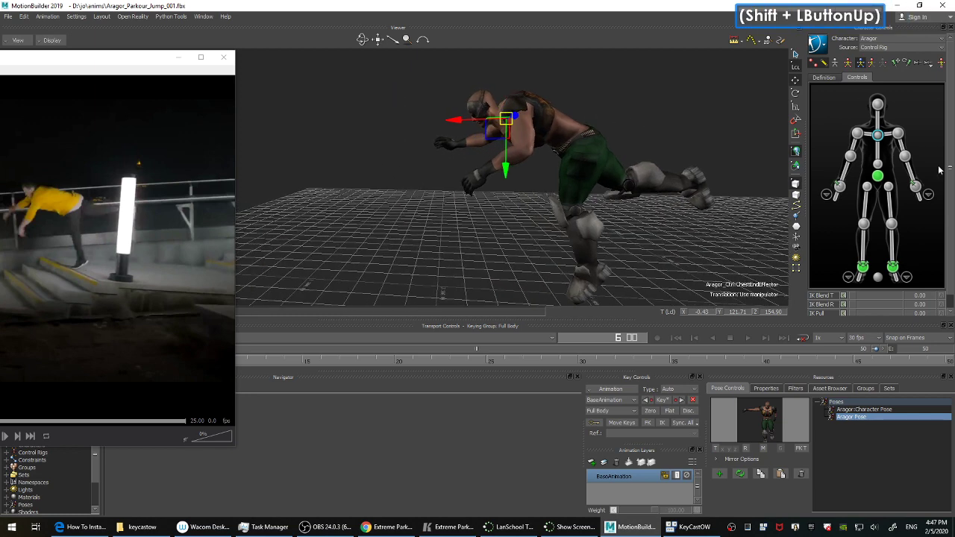
Lower both wrist effectors together, with the right wrist at about Y 92.1, Z 190.4, and key them at frame 6.
click(917, 190)
ctrl+click(841, 187)
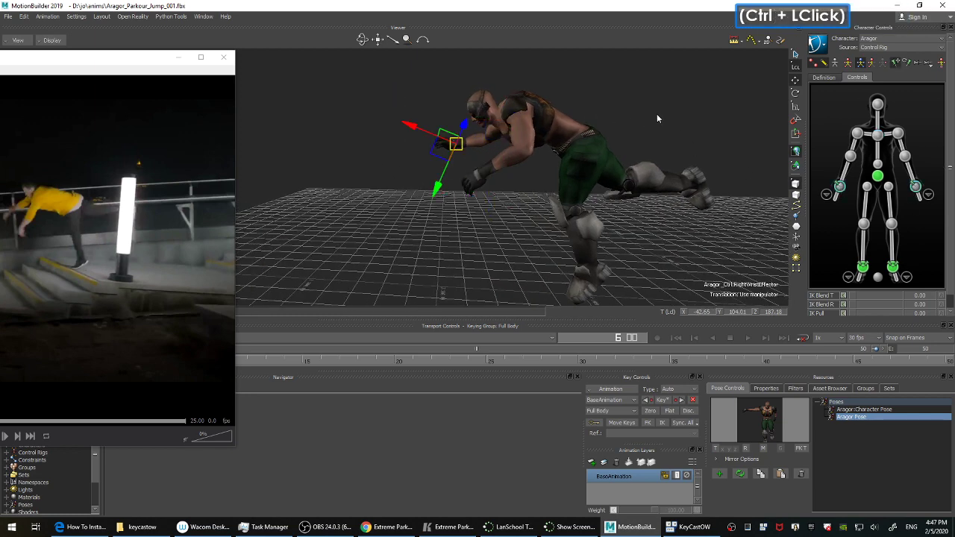
shift+drag(657, 114, 621, 150)
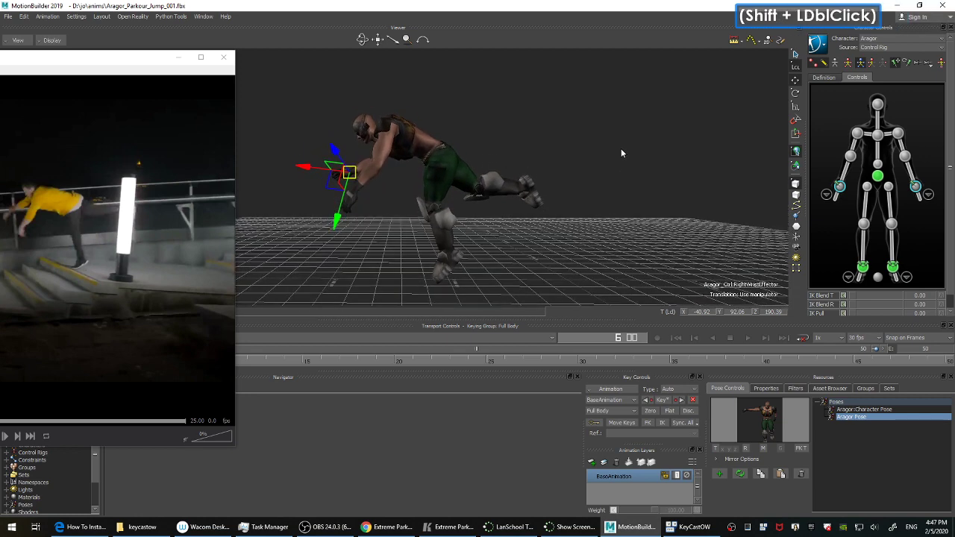
click(620, 153)
key(k)
key(k)
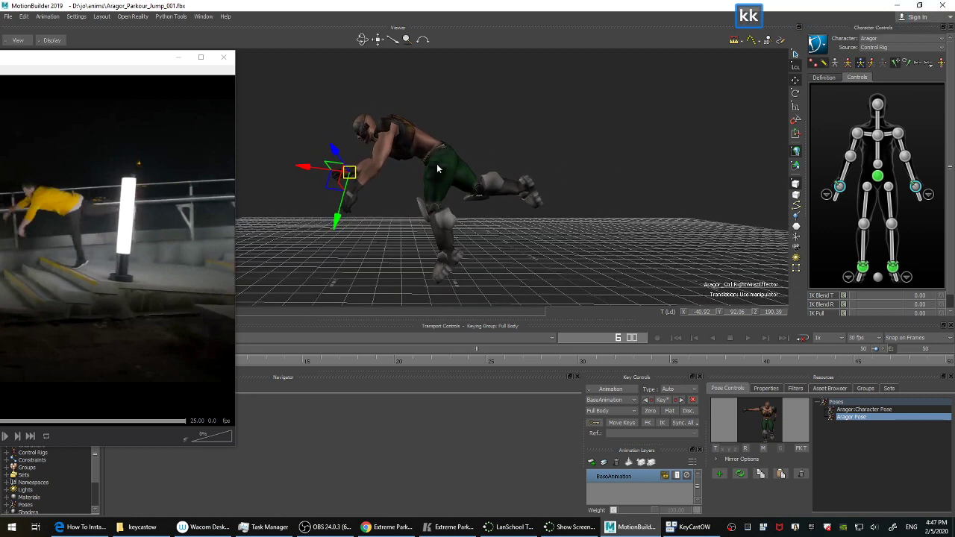
Raise the hips effector slightly to about Y 105.0 along the global axis at frame 6.
ctrl+drag(503, 246, 525, 230)
click(525, 230)
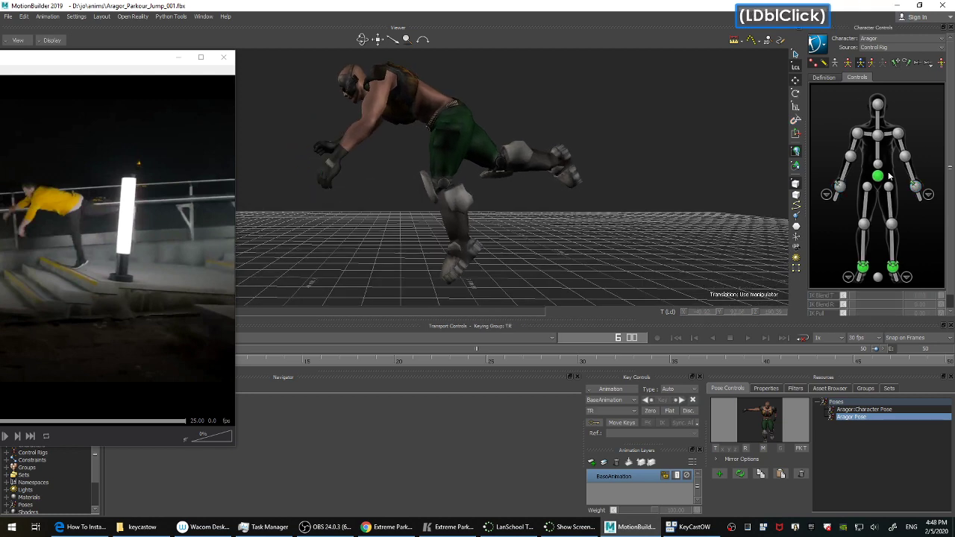
click(880, 177)
ctrl+drag(597, 145, 567, 173)
click(557, 124)
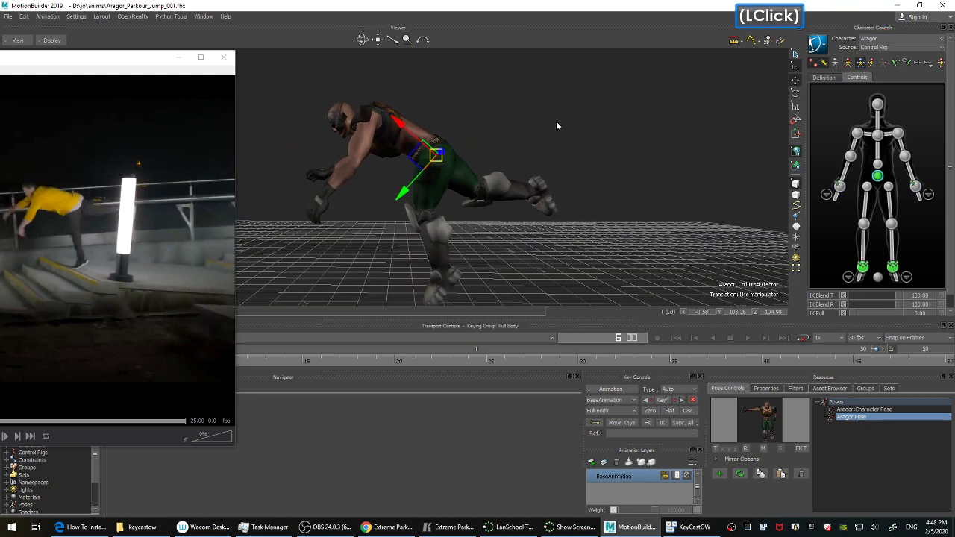
key(F5)
key(F6)
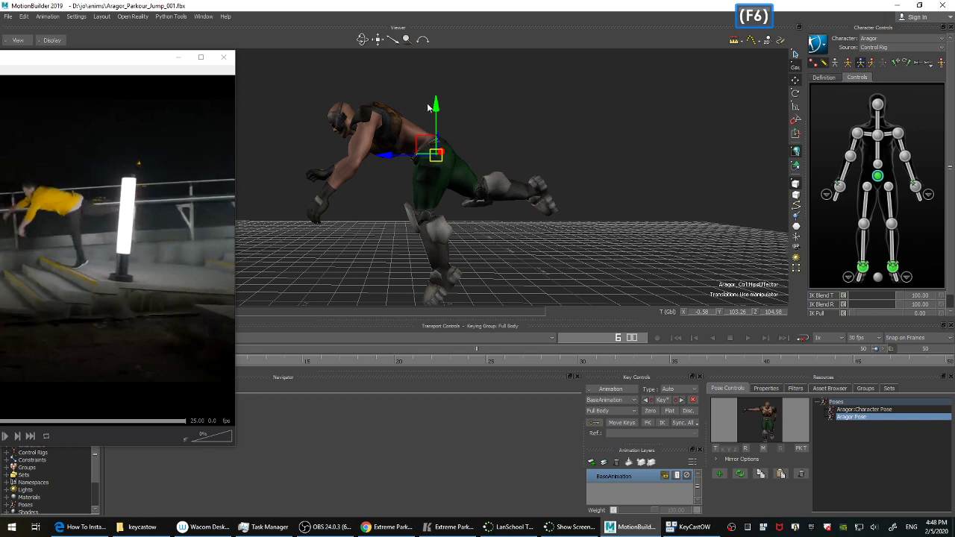
drag(437, 109, 437, 105)
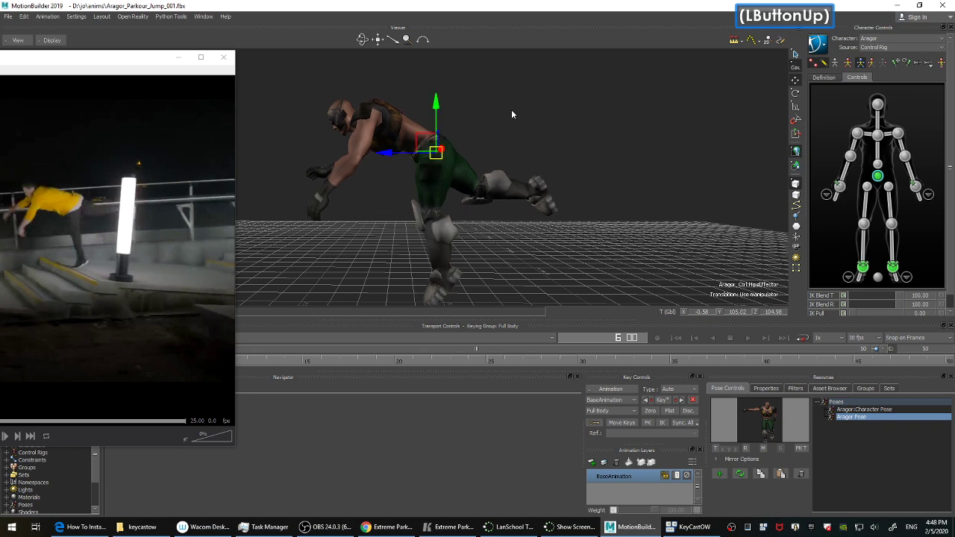
ctrl+drag(515, 112, 597, 147)
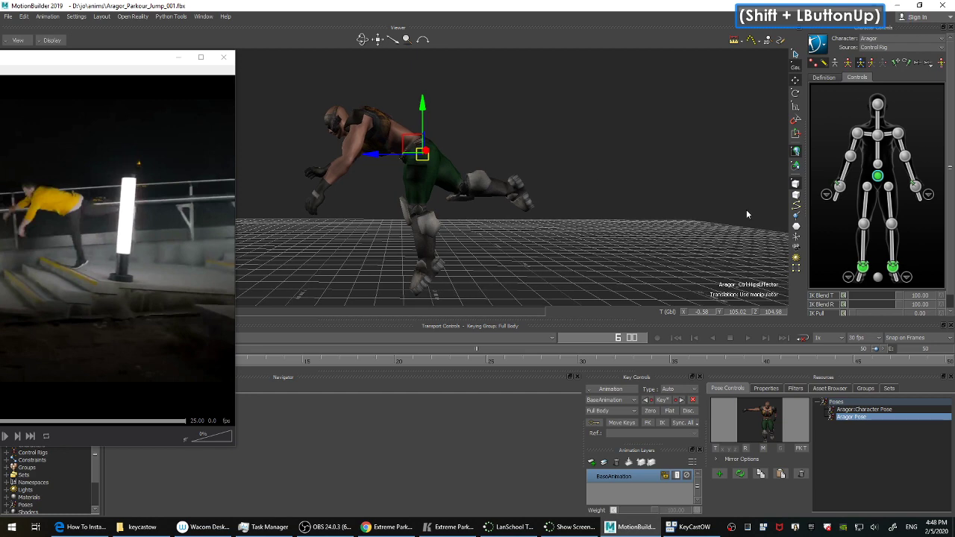
Move the right ankle effector up and back to about Y 90.6, Z 28.7 and key the pose at frame 6.
click(906, 277)
ctrl+shift+double_click(674, 211)
click(863, 268)
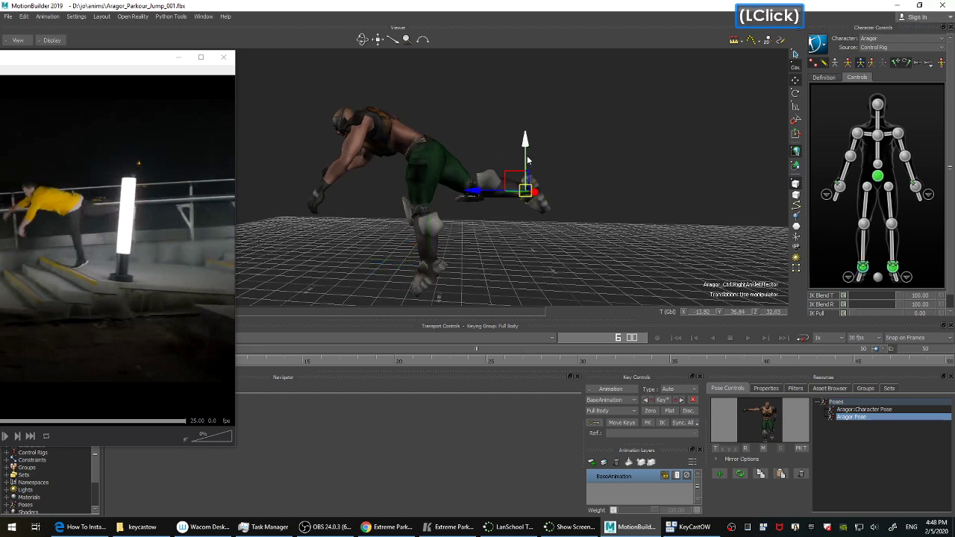
drag(521, 167, 514, 161)
ctrl+click(598, 165)
ctrl+shift+drag(598, 164, 652, 179)
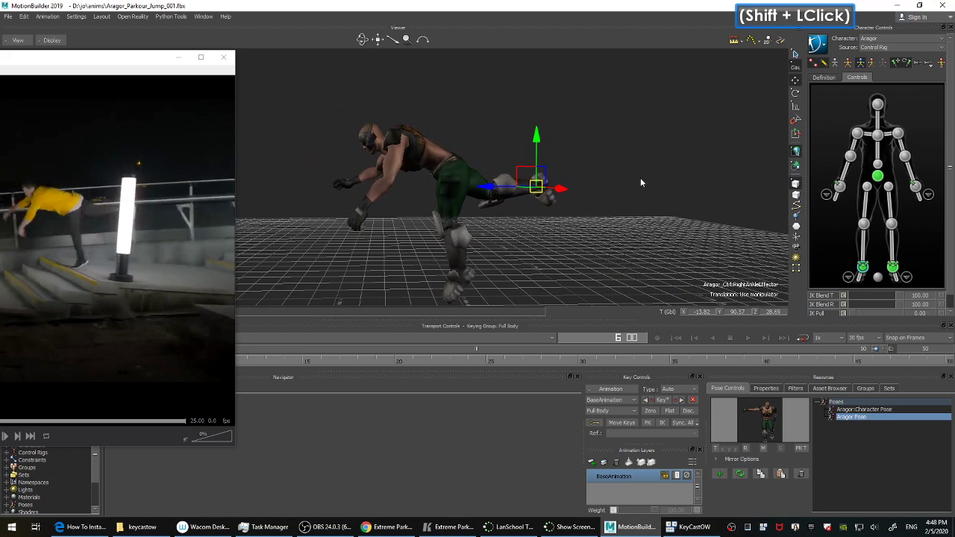
key(k)
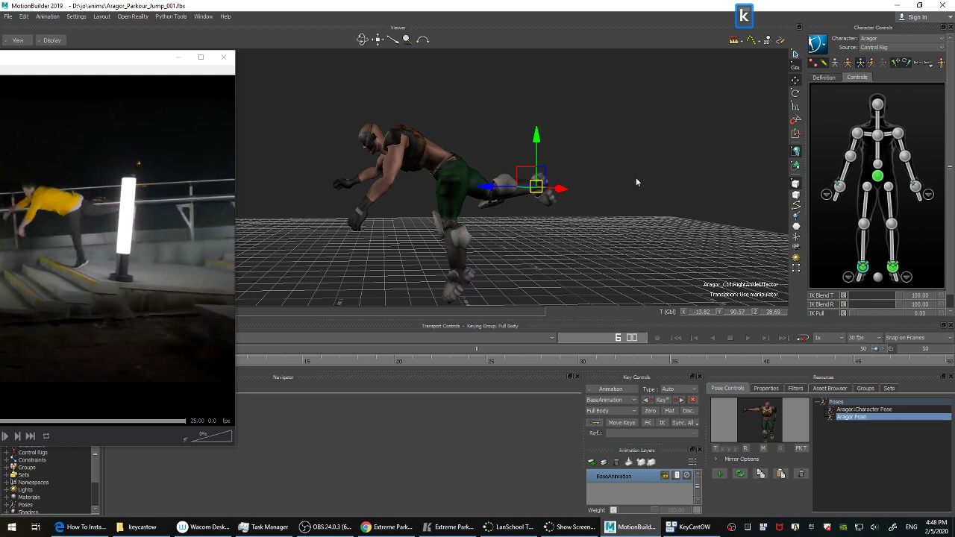
Bring the reference video fully into view and step between frames 339 and 344 to examine the take-off.
drag(61, 53, 250, 54)
drag(136, 61, 506, 93)
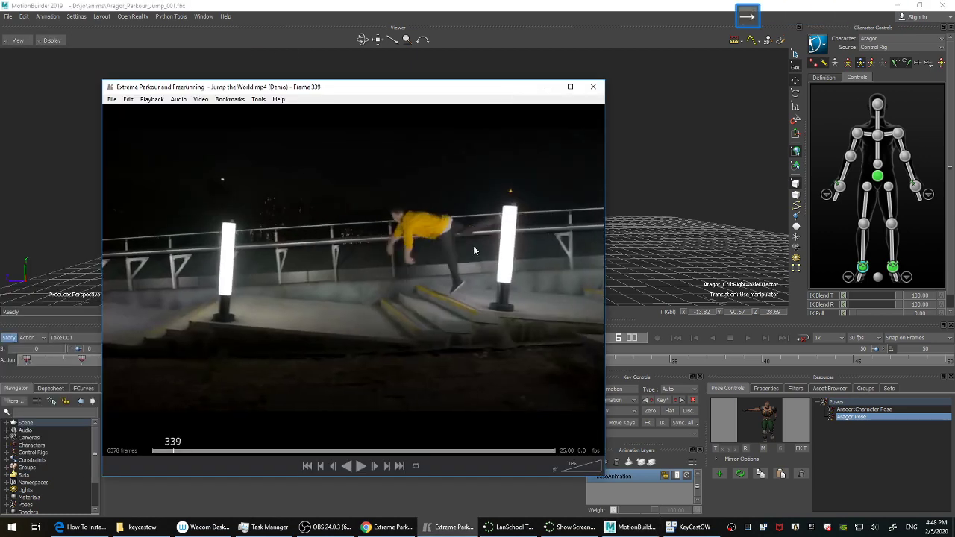
key(Left)
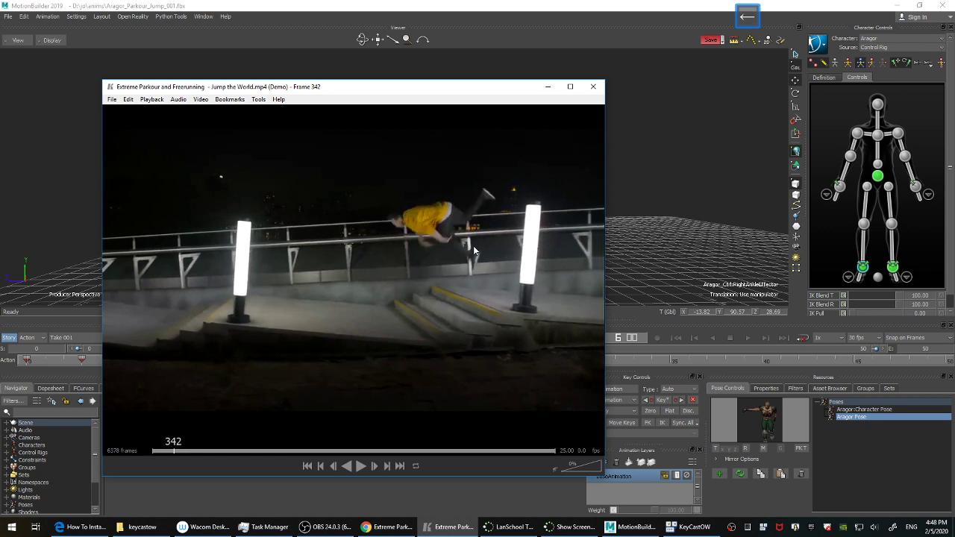
key(Right)
key(Right)
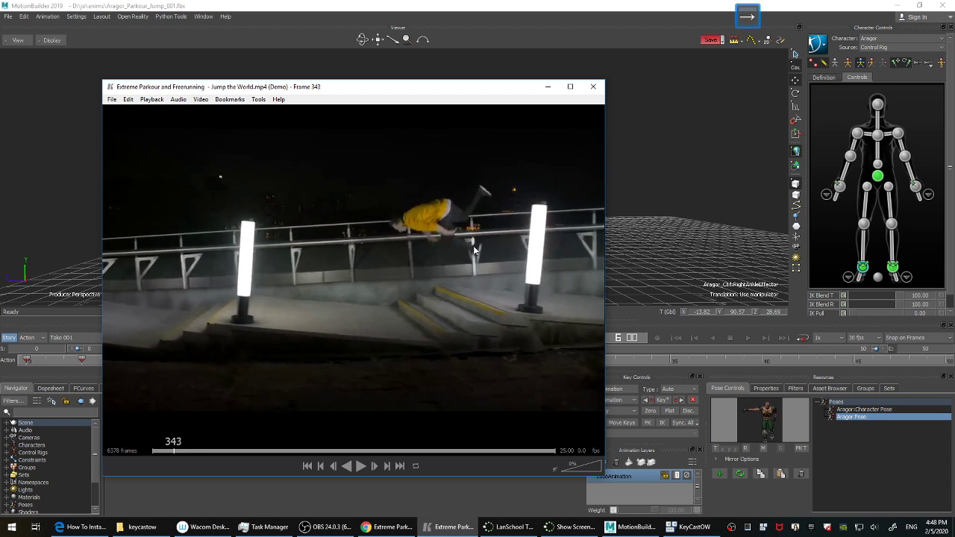
key(Left)
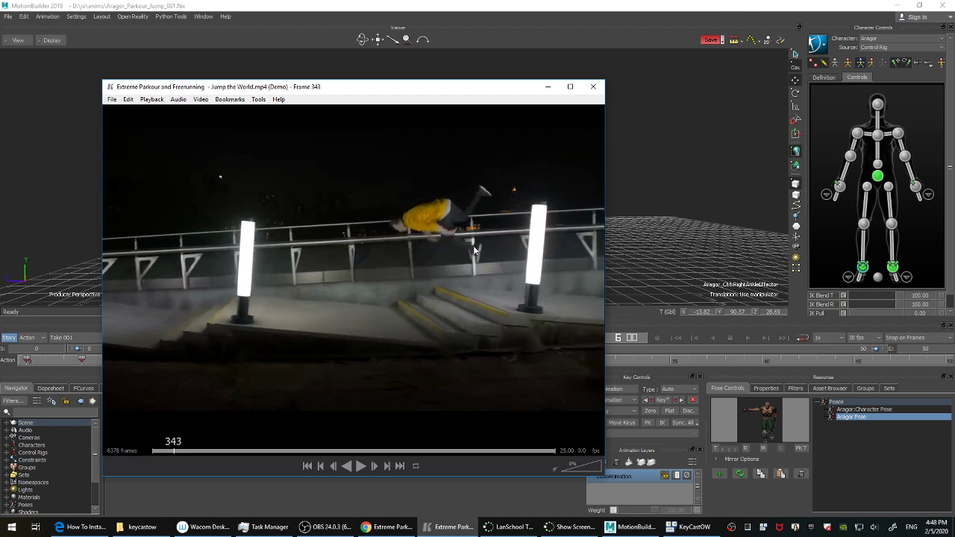
key(Left)
key(Left)
key(Left)
key(Left)
key(Right)
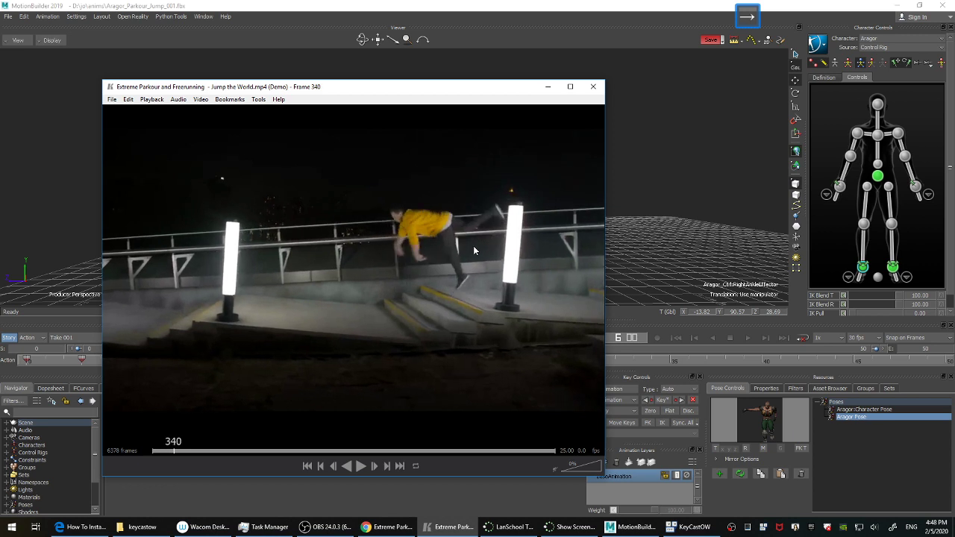
key(Right)
key(Right)
key(Right)
key(Right)
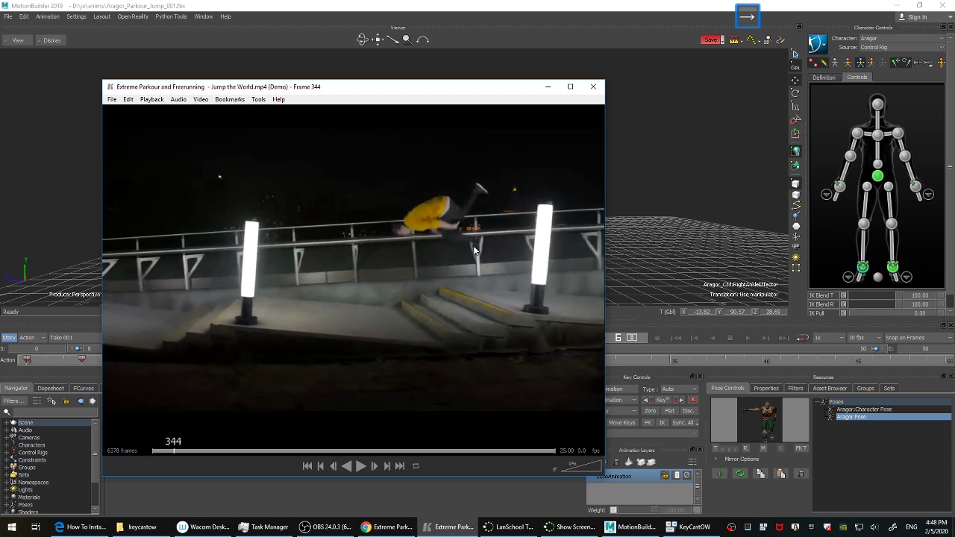
Step the reference video back and forth between frames 341 and 349 to examine how the body tucks for the next pose.
key(Right)
key(Right)
key(Right)
key(Right)
key(Right)
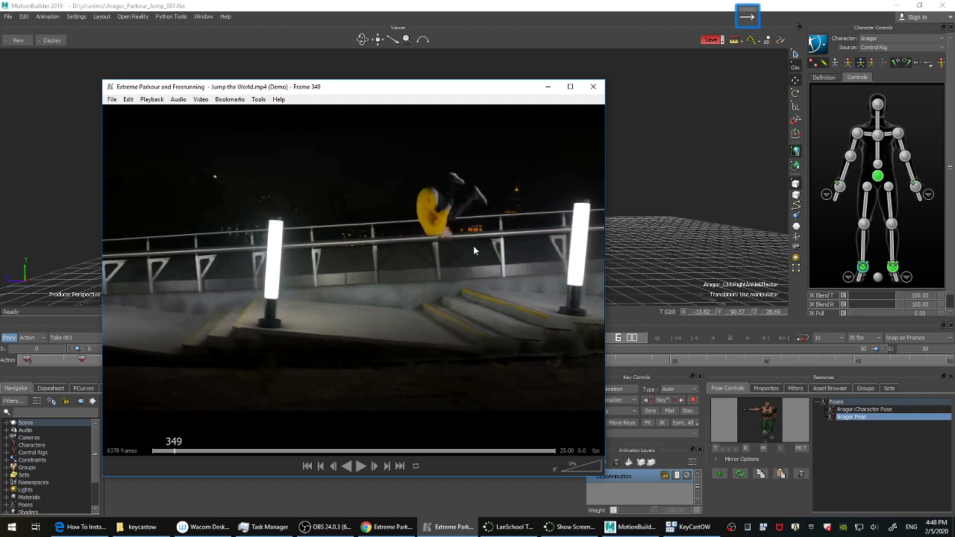
key(Left)
key(Left)
key(Left)
key(Left)
key(Left)
key(Left)
key(Left)
key(Left)
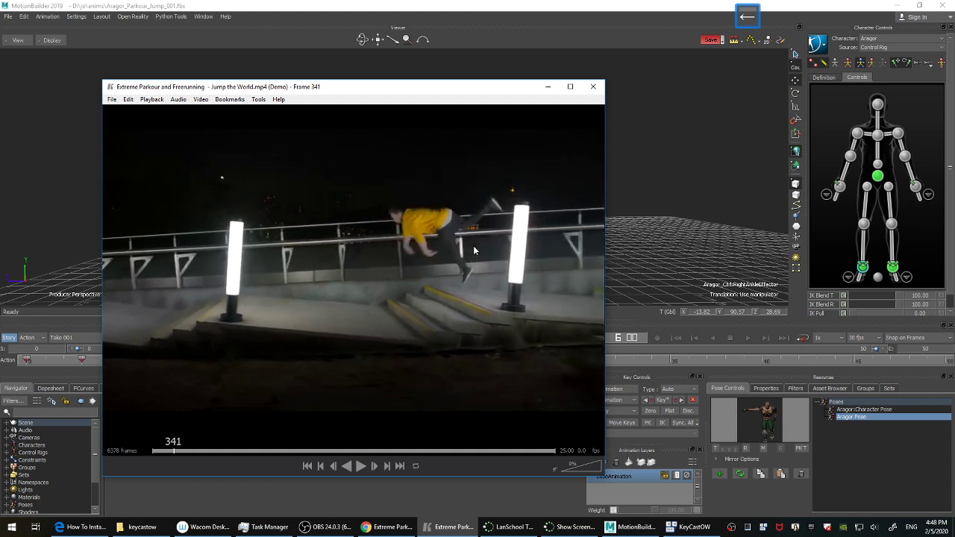
key(Right)
key(Right)
key(Right)
key(Right)
key(Right)
key(Right)
key(Right)
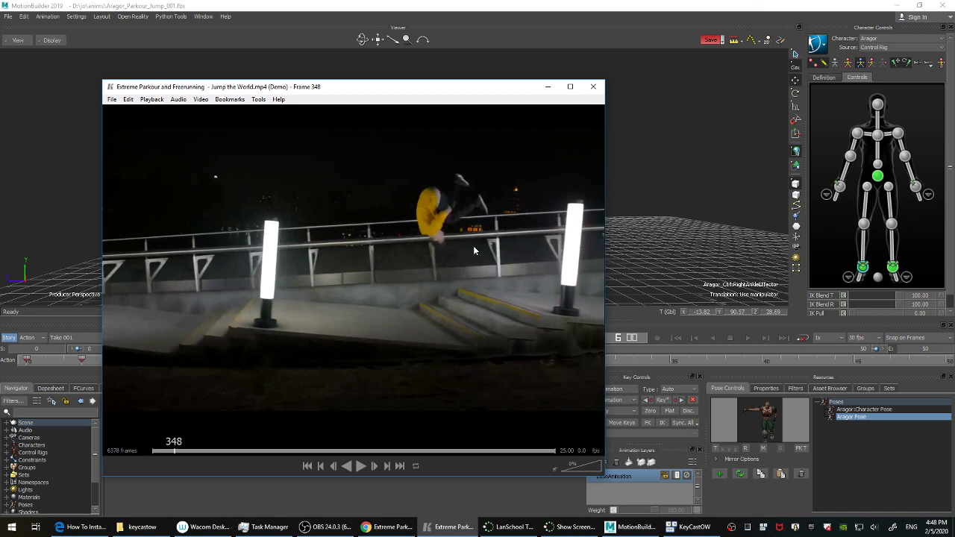
key(Left)
key(Left)
Move the reference video window aside and minimize it.
drag(504, 96, 127, 83)
shift+drag(666, 162, 671, 149)
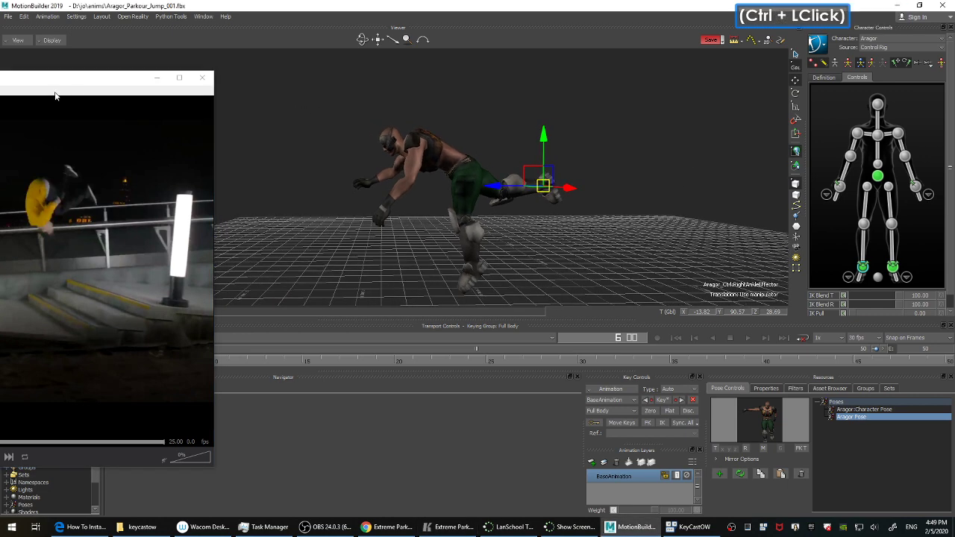
click(157, 78)
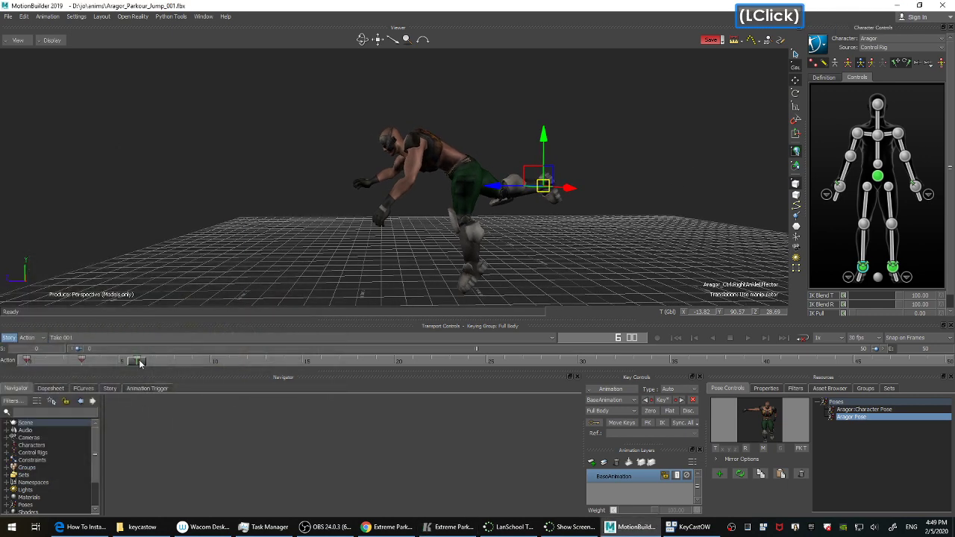
Move the current time to frame 9 and save the scene.
drag(139, 363, 194, 364)
shift+drag(272, 183, 645, 190)
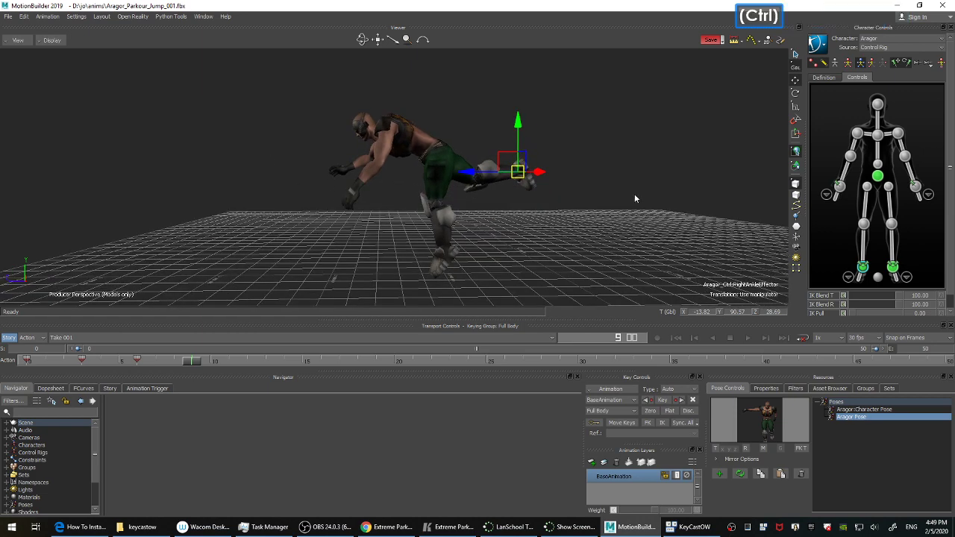
click(705, 41)
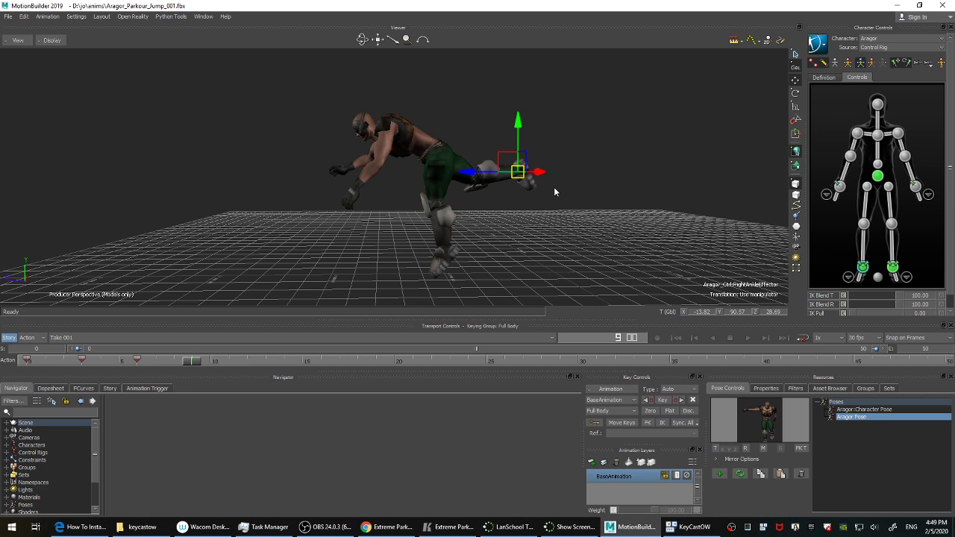
Reopen the reference video and frame the character beside it for comparison at frame 9.
shift+drag(601, 172, 595, 179)
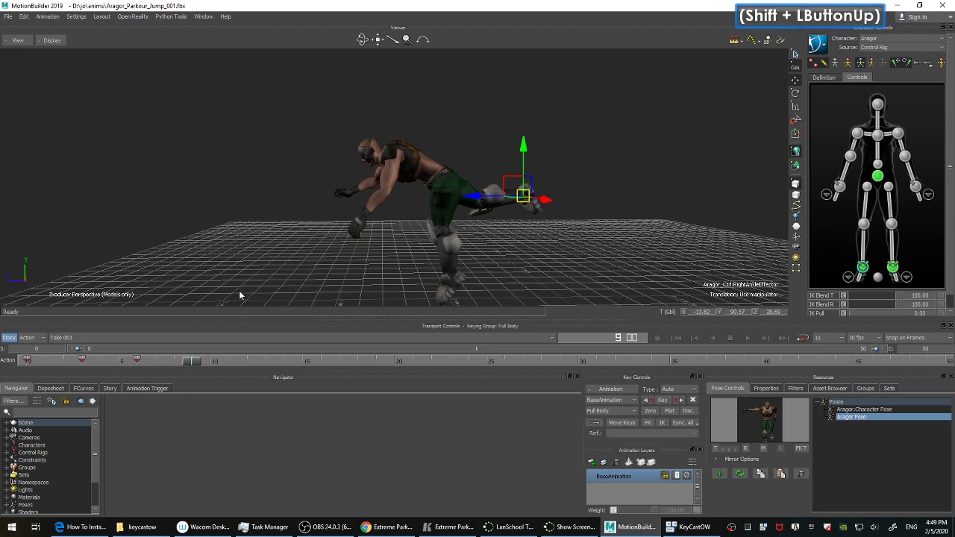
click(447, 528)
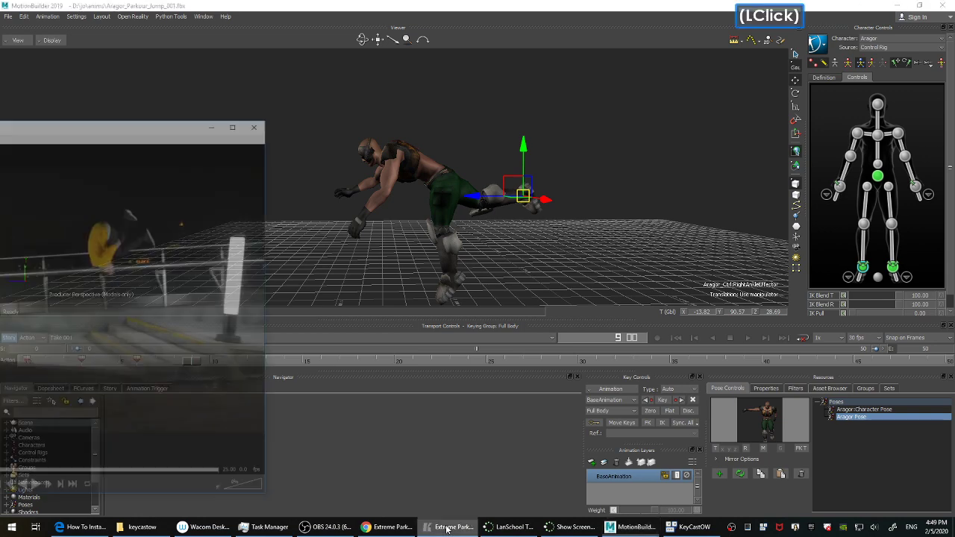
shift+click(663, 188)
ctrl+drag(662, 190, 641, 194)
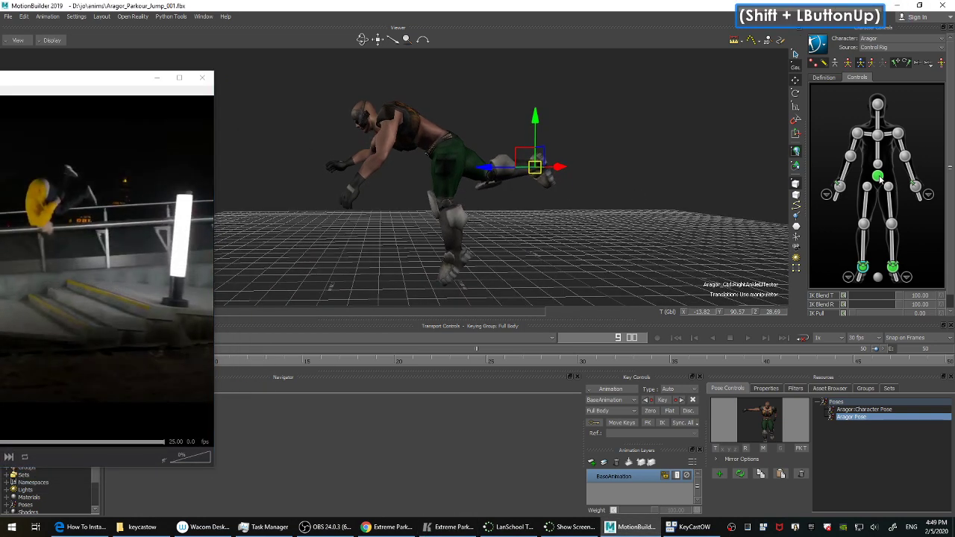
Select the hips effector and try moving it up and forward, then bring it back down near its starting position.
click(879, 177)
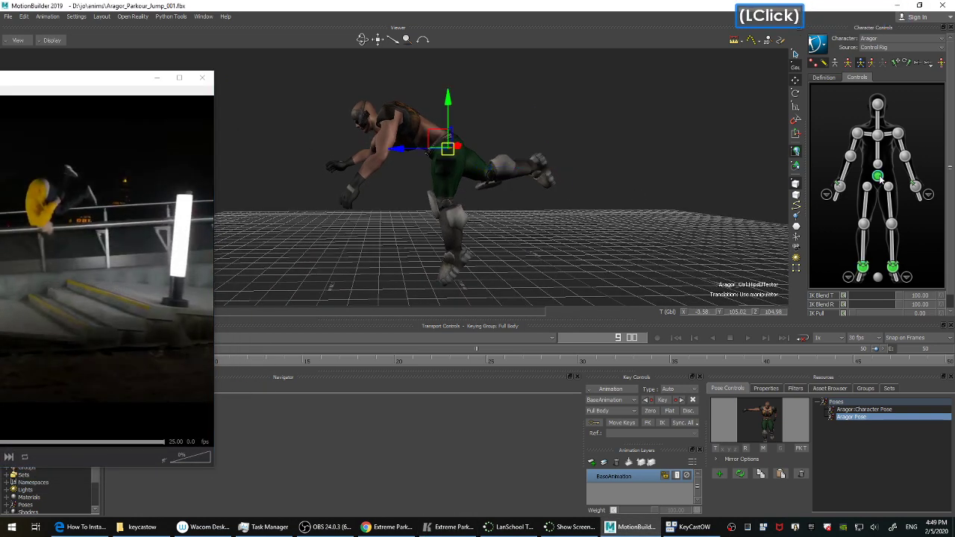
shift+drag(593, 209, 598, 207)
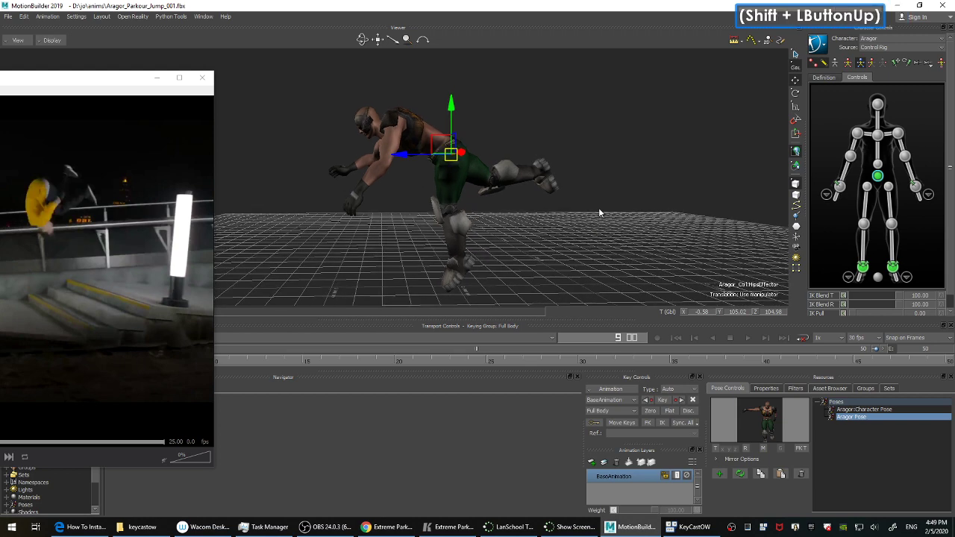
click(617, 203)
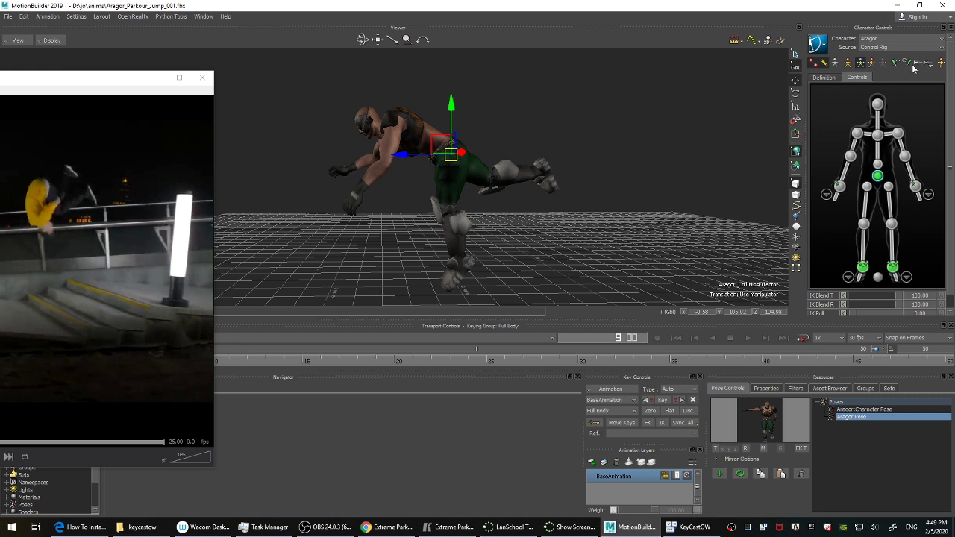
drag(454, 142, 394, 91)
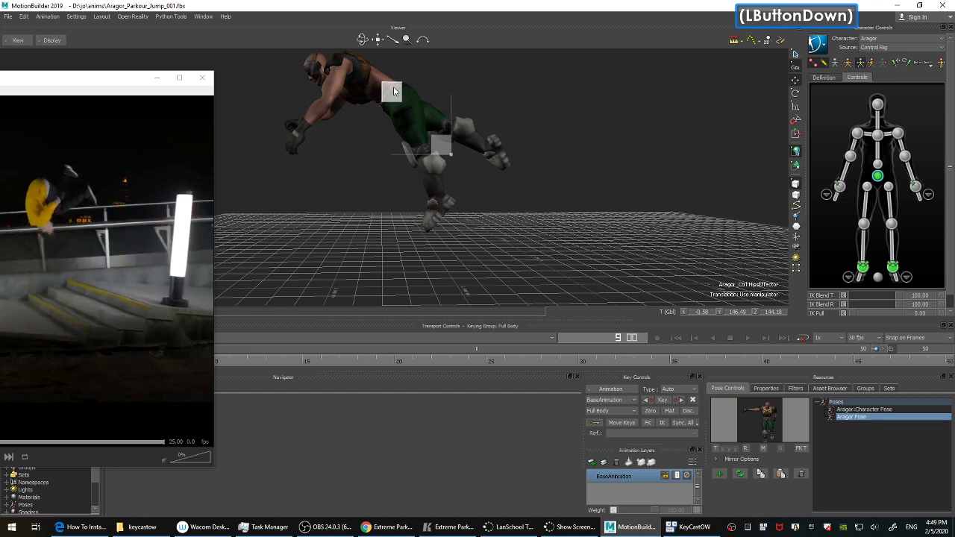
drag(394, 90, 397, 95)
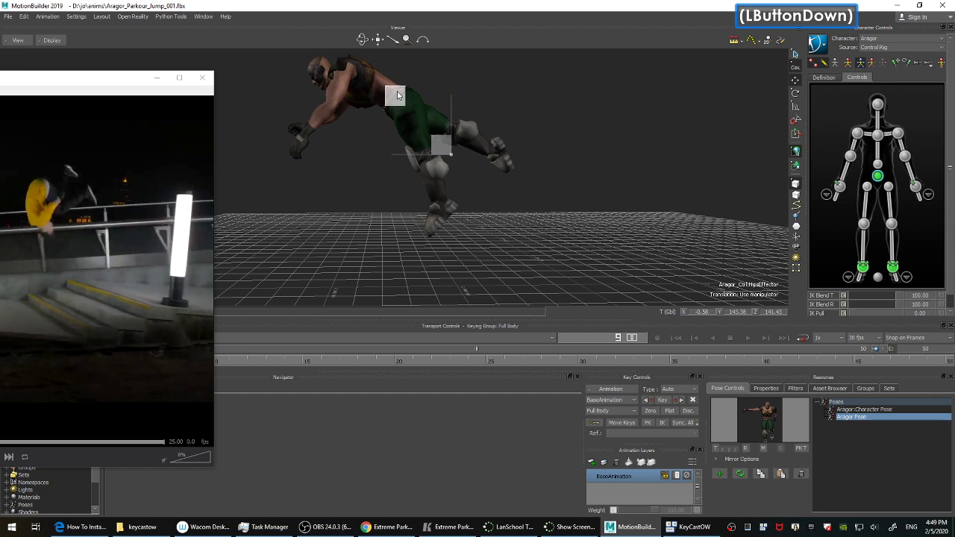
drag(397, 94, 439, 150)
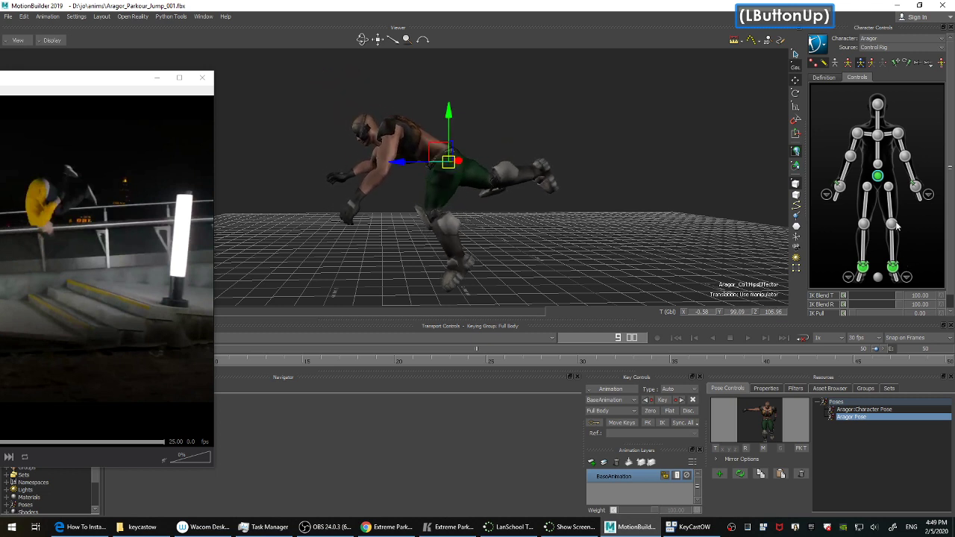
Release the rig's pins, try moving the hips effector up and forward, and undo that move.
click(917, 64)
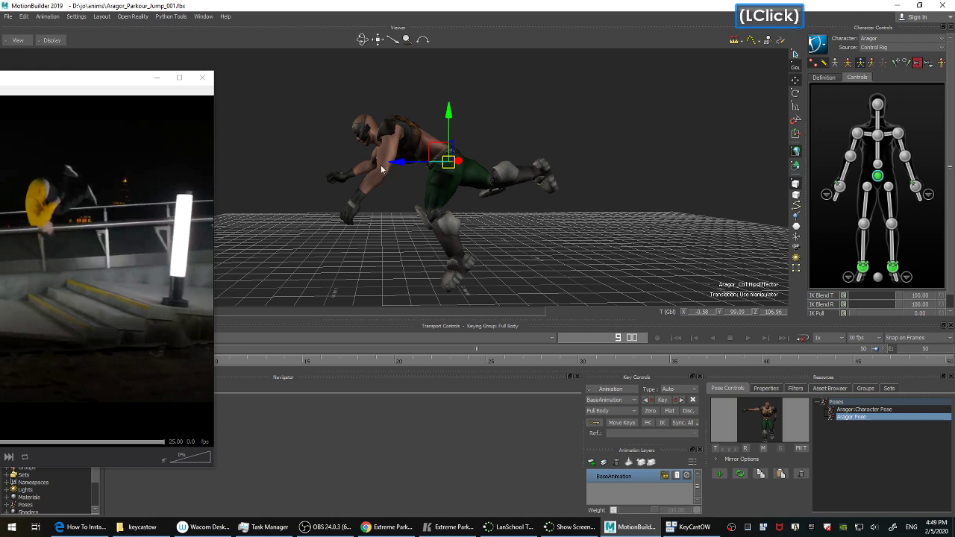
drag(439, 156, 418, 115)
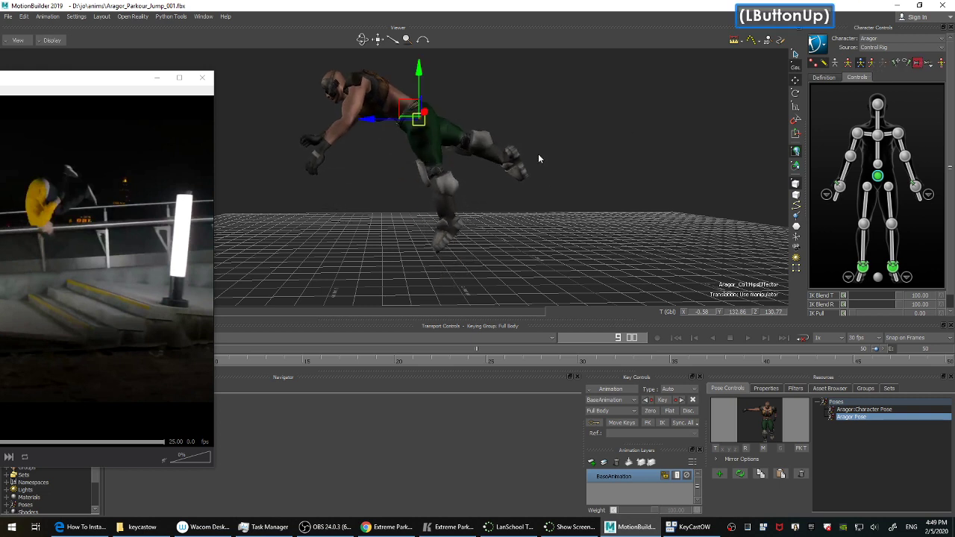
key(ctrl+z)
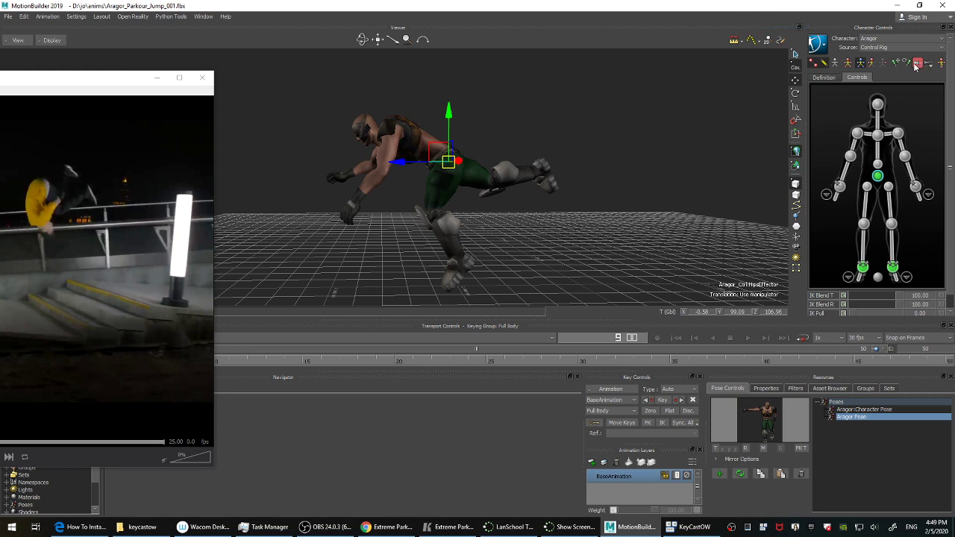
Change the rig's manipulation mode and move the hips effector up and forward to about Y 141.23, Z 163.75.
click(849, 63)
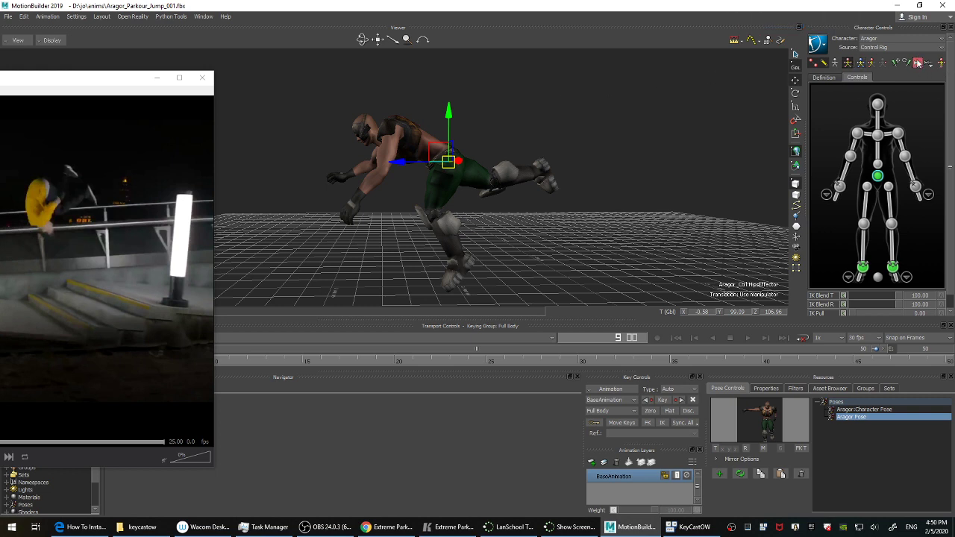
drag(440, 151, 366, 97)
shift+drag(558, 135, 567, 174)
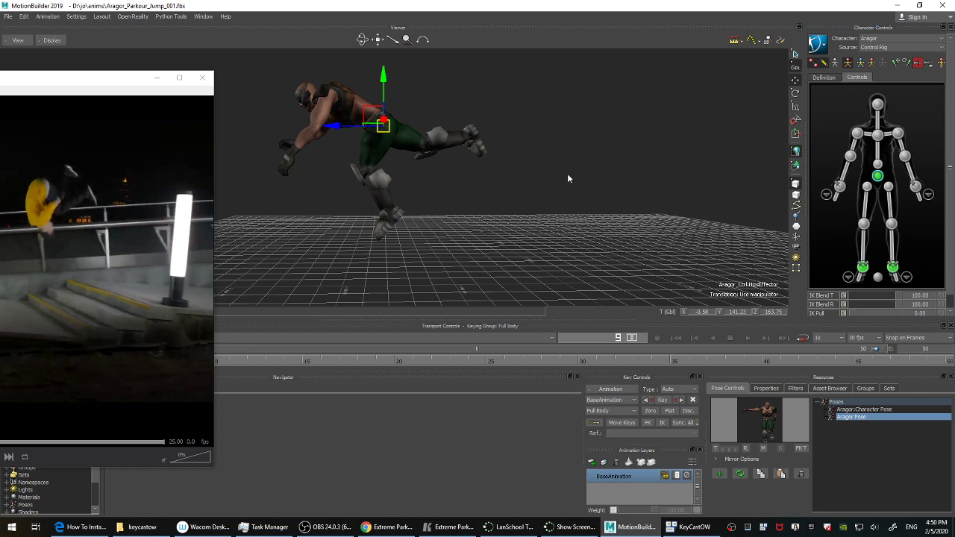
Minimize the reference video and examine the hips effector's motion trajectory leading up to frame 9.
click(752, 41)
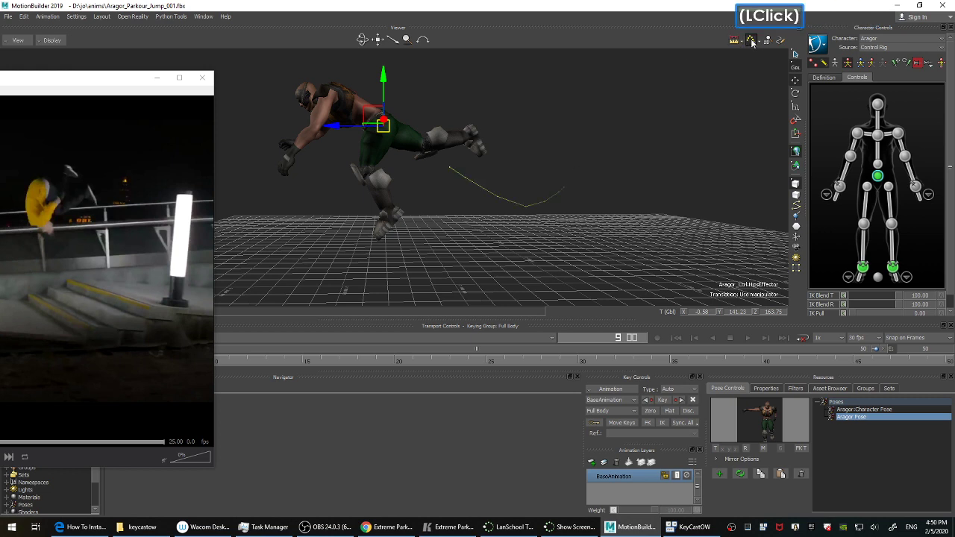
click(751, 41)
shift+drag(564, 128, 570, 126)
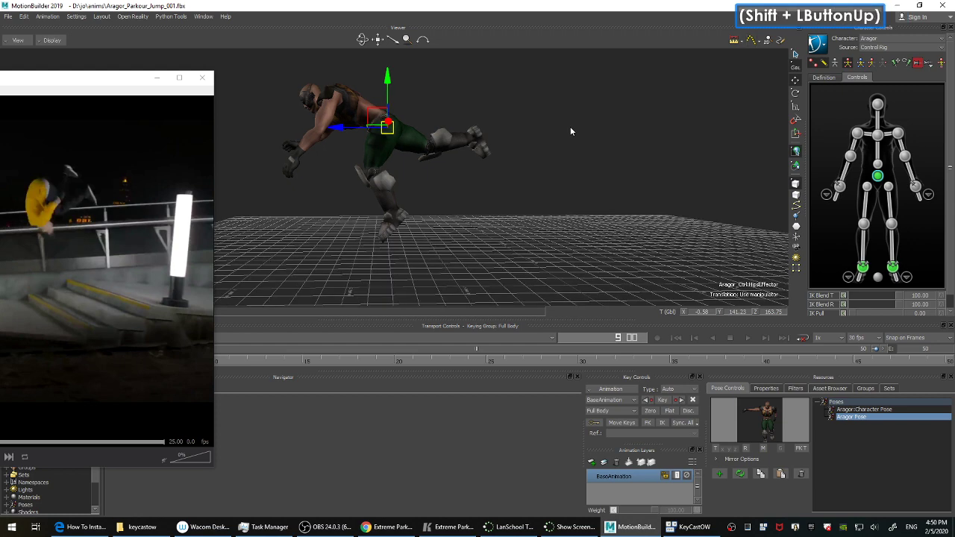
click(157, 78)
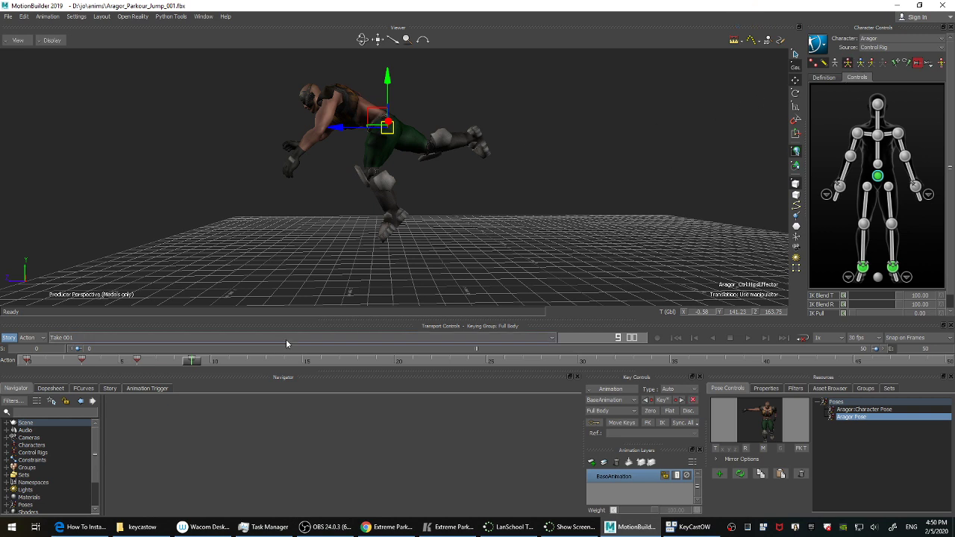
click(745, 42)
click(752, 37)
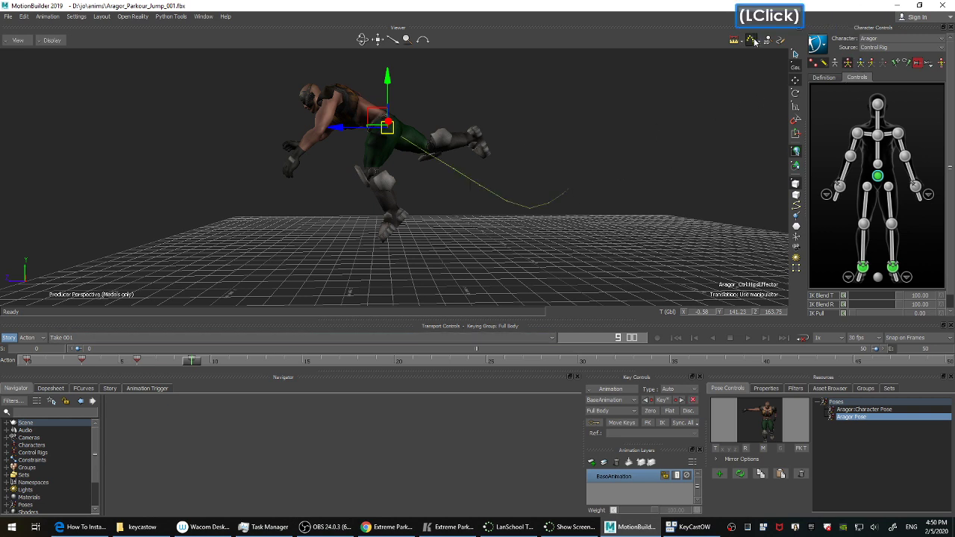
Compare with the reference video, try rotating the hips forward to about 117° on local Z, and scrub the timeline around frame 9.
click(449, 526)
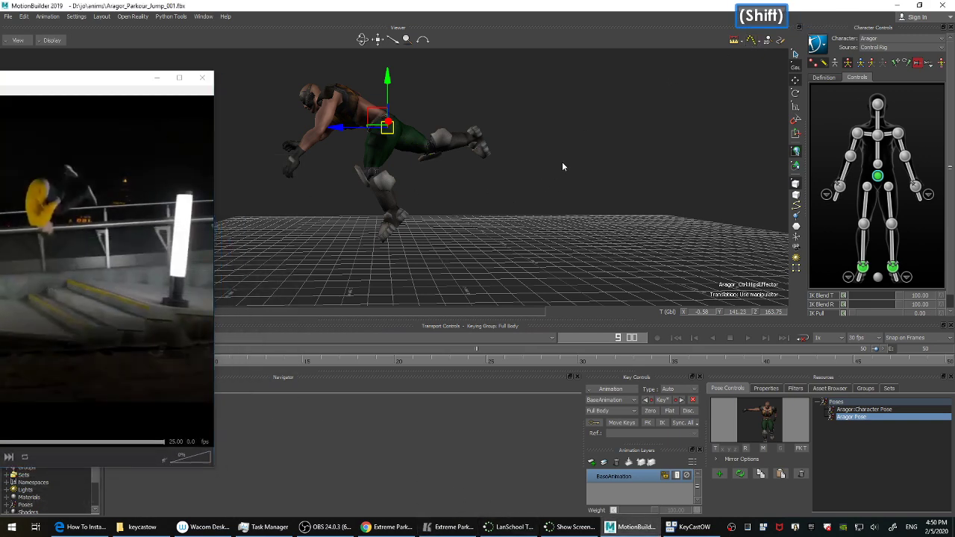
mouse_move(562, 162)
shift+mouse_down()
mouse_move(559, 191)
mouse_move(547, 171)
shift+mouse_up()
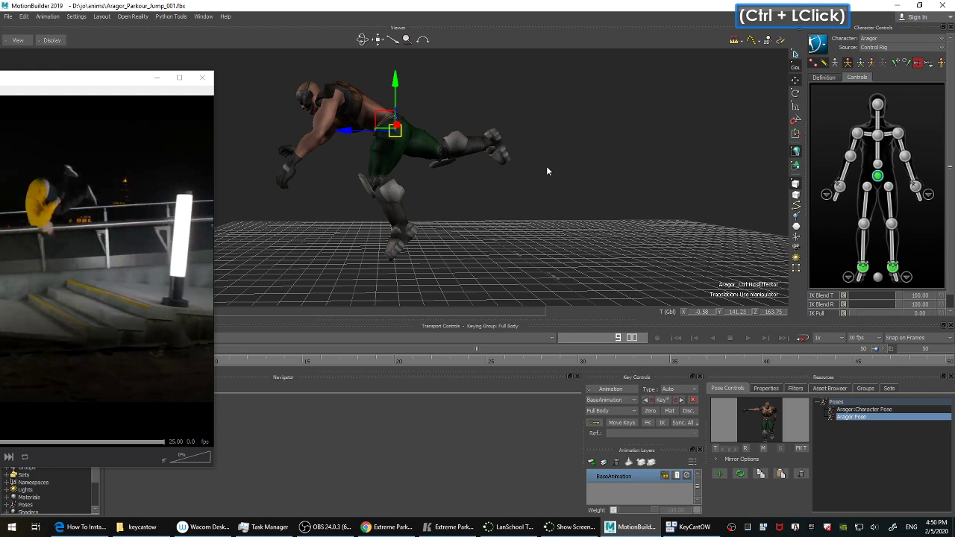
key(F5)
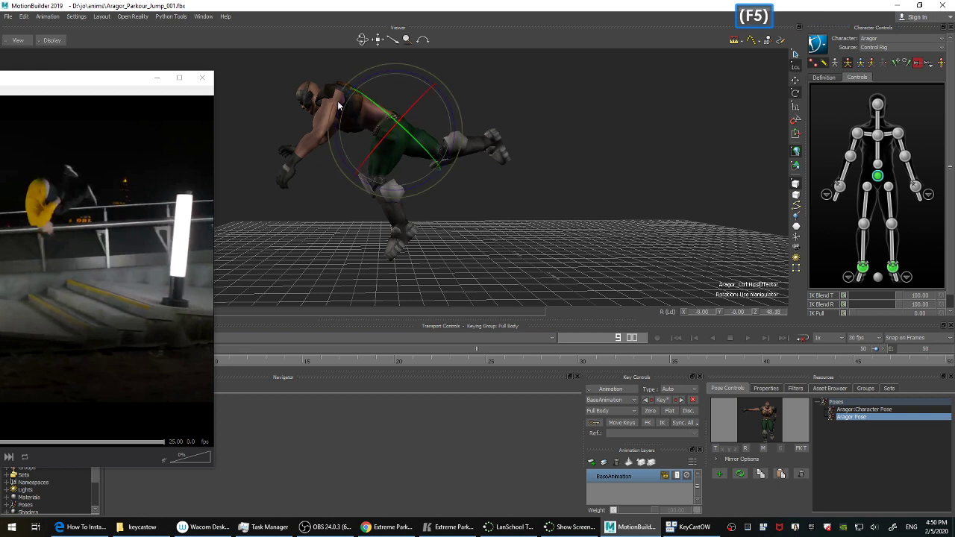
drag(343, 100, 327, 134)
click(158, 77)
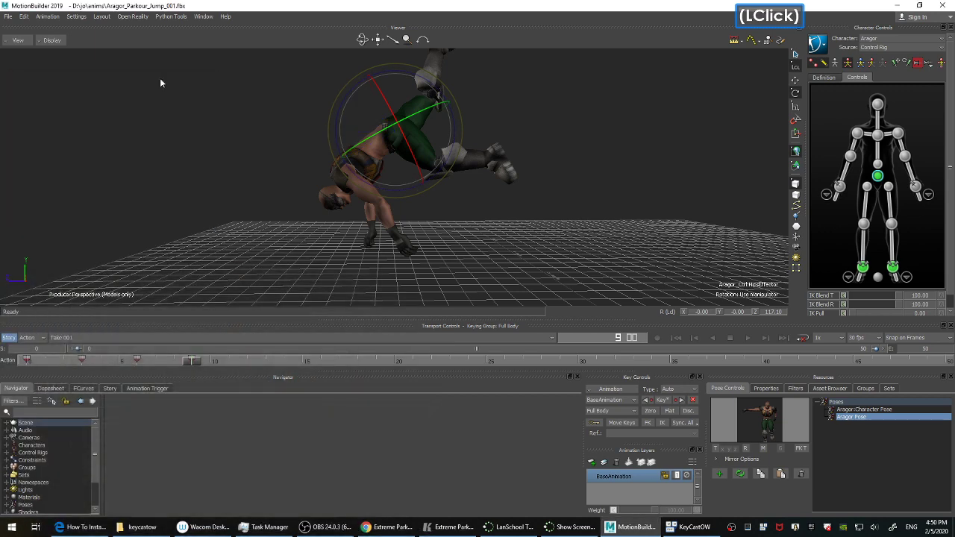
mouse_move(191, 362)
mouse_down()
mouse_move(141, 363)
mouse_move(199, 348)
mouse_up()
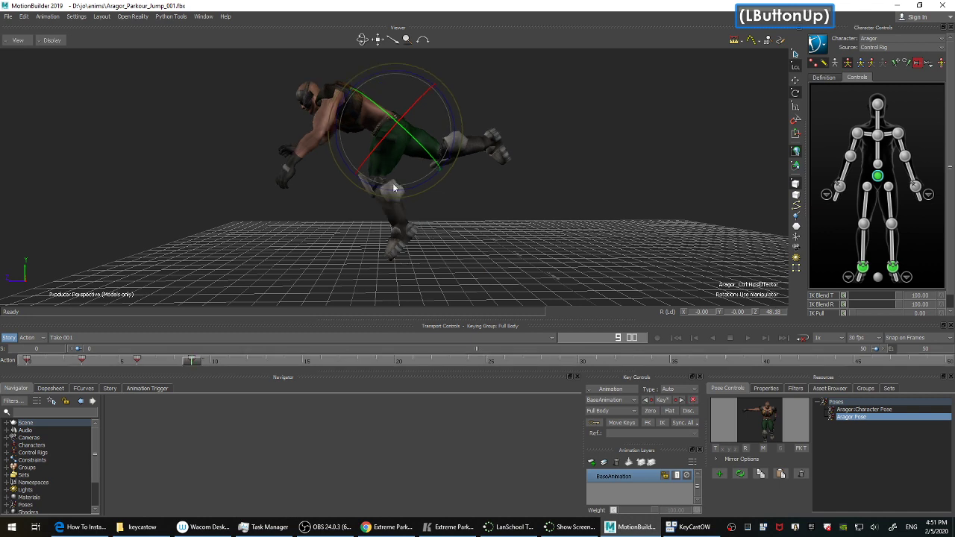
Rotate the hips forward to about 139° and on to about -179° on local Z, keying frame 9 and scrubbing to check the flip.
click(343, 98)
drag(343, 98, 329, 143)
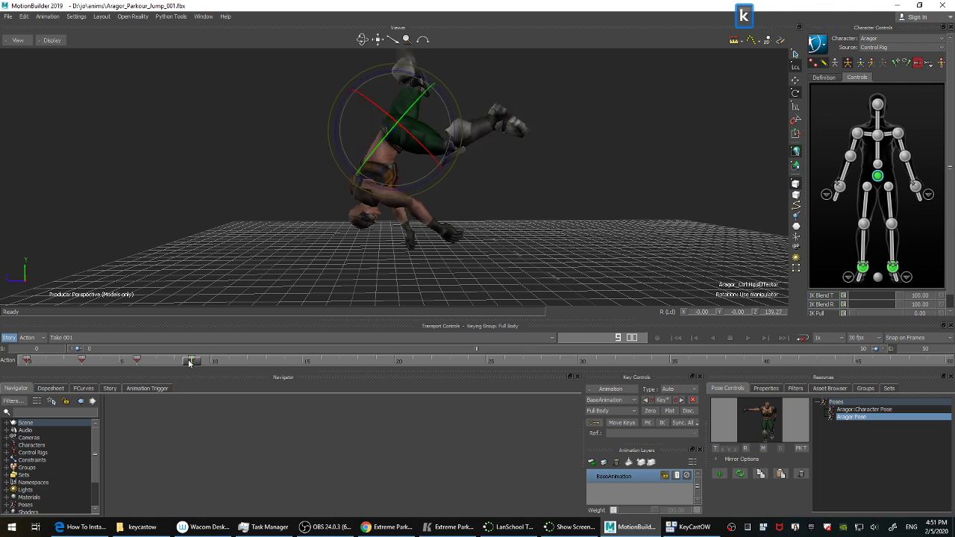
mouse_move(191, 363)
mouse_down()
mouse_move(138, 365)
mouse_move(176, 364)
mouse_move(194, 349)
mouse_up()
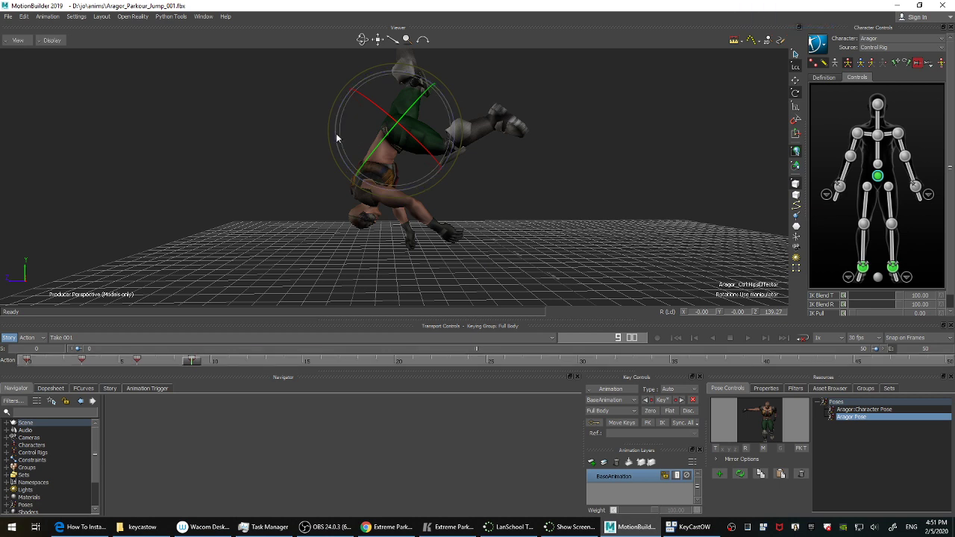
drag(337, 140, 341, 162)
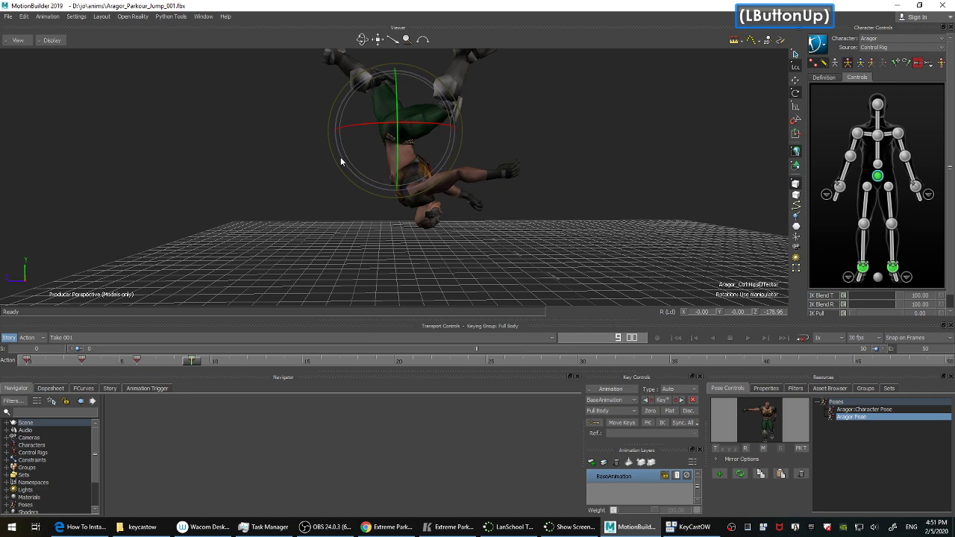
mouse_move(184, 362)
mouse_down()
mouse_move(154, 369)
mouse_move(192, 364)
mouse_up()
Try rotating and keying the hips further to about -128° on local Z, check the rotation between frames 8 and 9, and undo it.
drag(453, 152, 548, 206)
key(k)
mouse_move(191, 364)
mouse_down()
mouse_move(153, 364)
mouse_move(181, 356)
mouse_up()
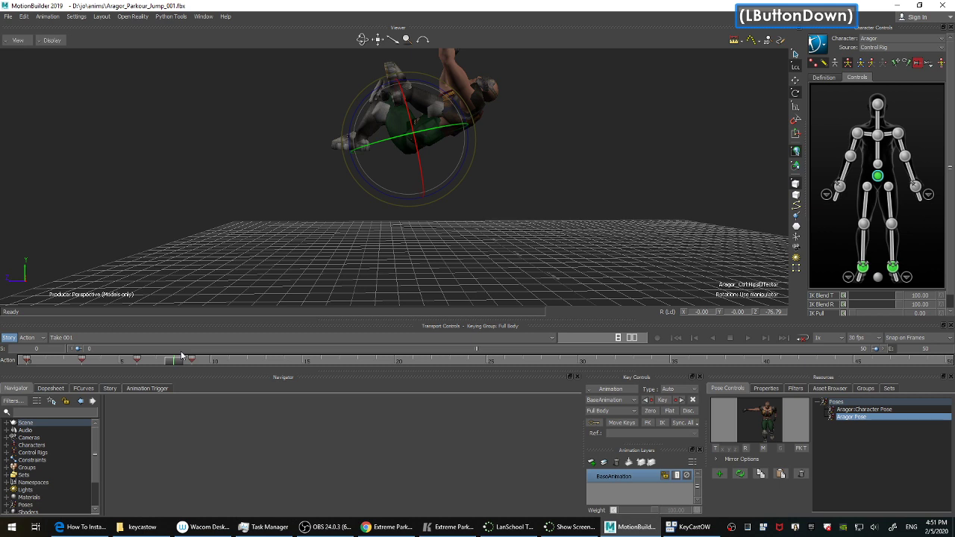
drag(181, 356, 185, 358)
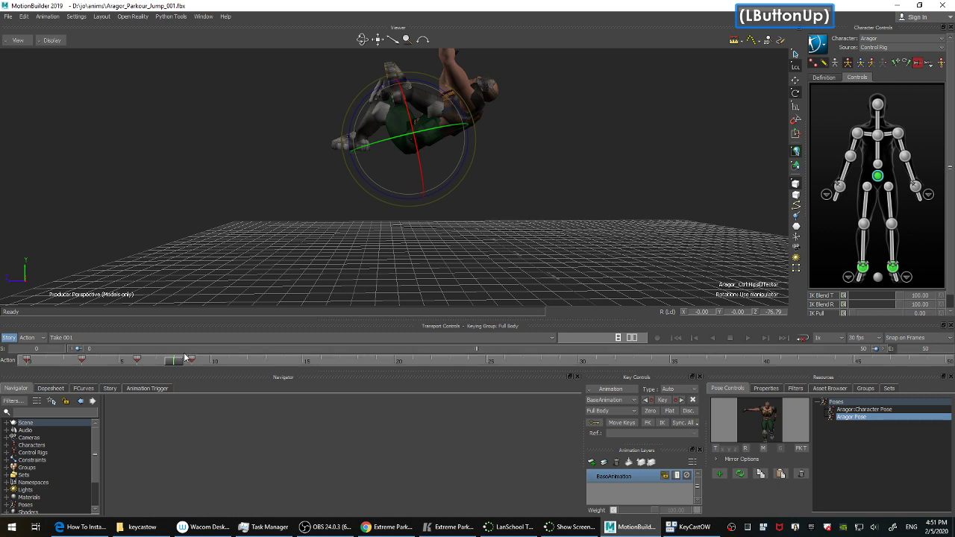
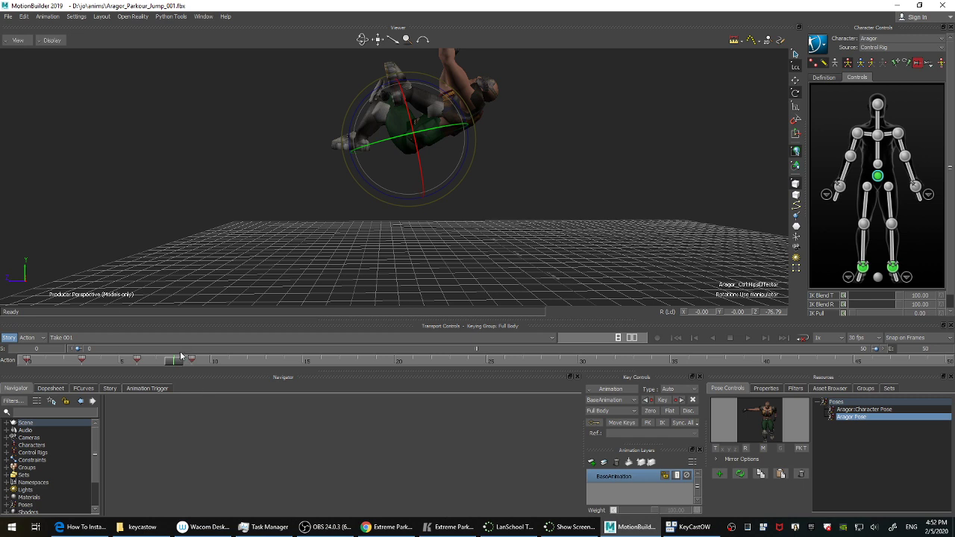
mouse_move(176, 361)
mouse_down()
mouse_move(141, 364)
mouse_move(192, 363)
mouse_up()
click(568, 198)
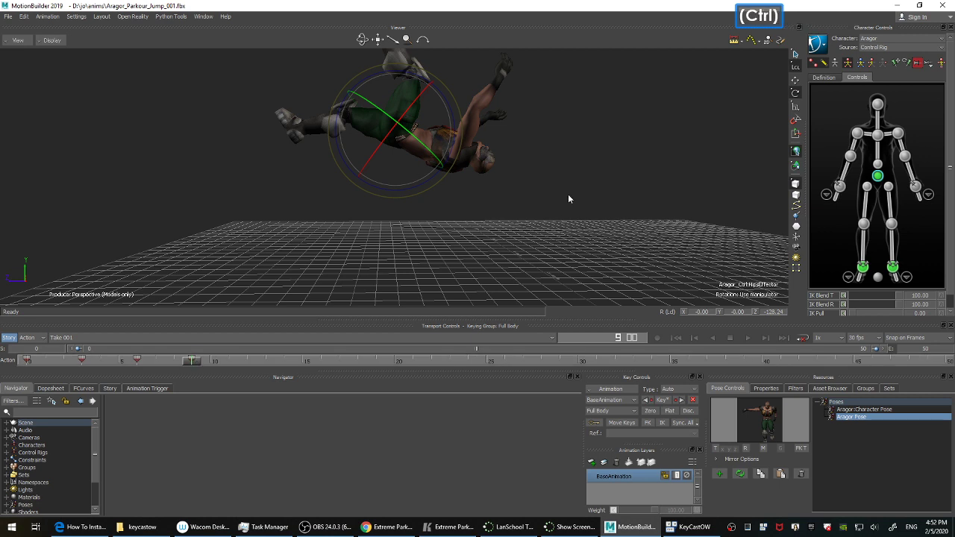
key(ctrl+z)
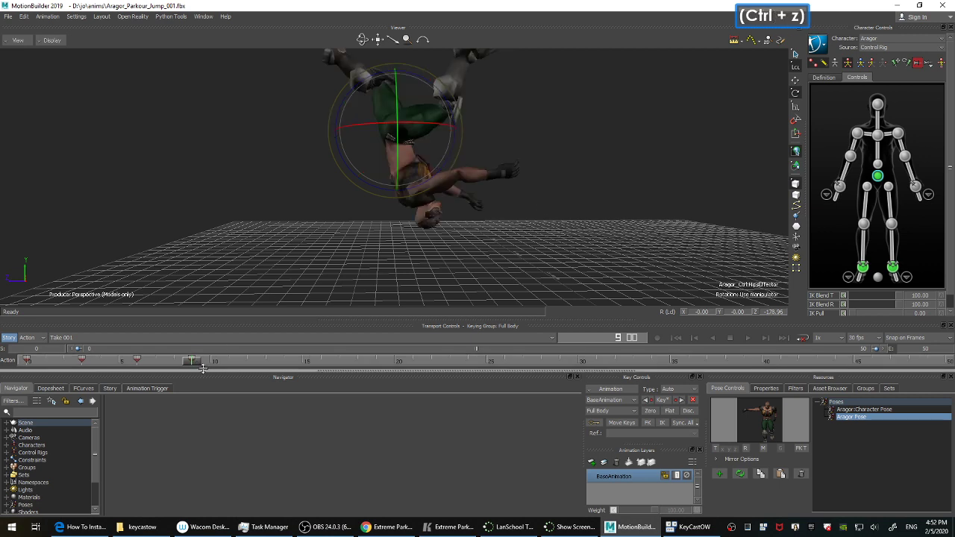
mouse_move(191, 360)
mouse_down()
mouse_move(155, 361)
mouse_move(192, 360)
mouse_up()
click(651, 210)
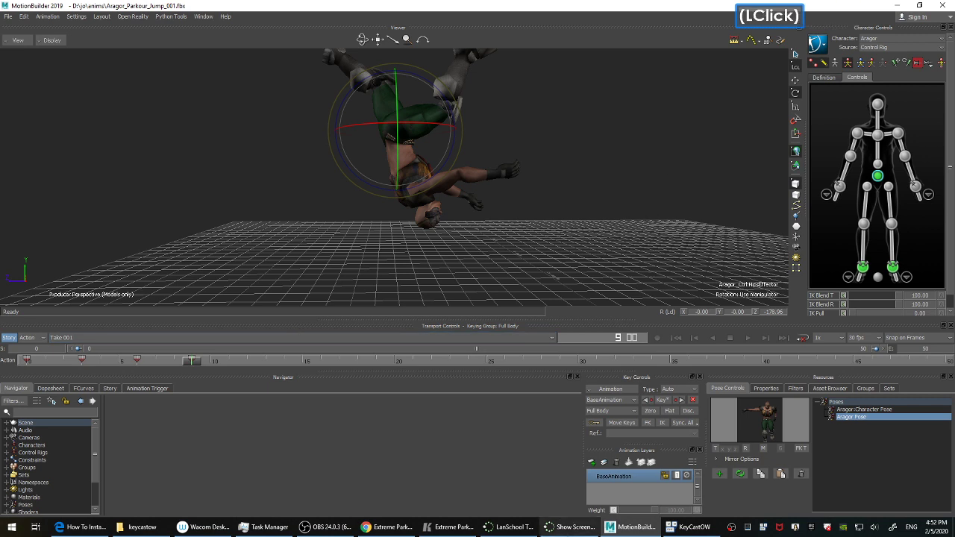
Reopen the reference video, jump to its first frame and move its window fully into view.
click(454, 530)
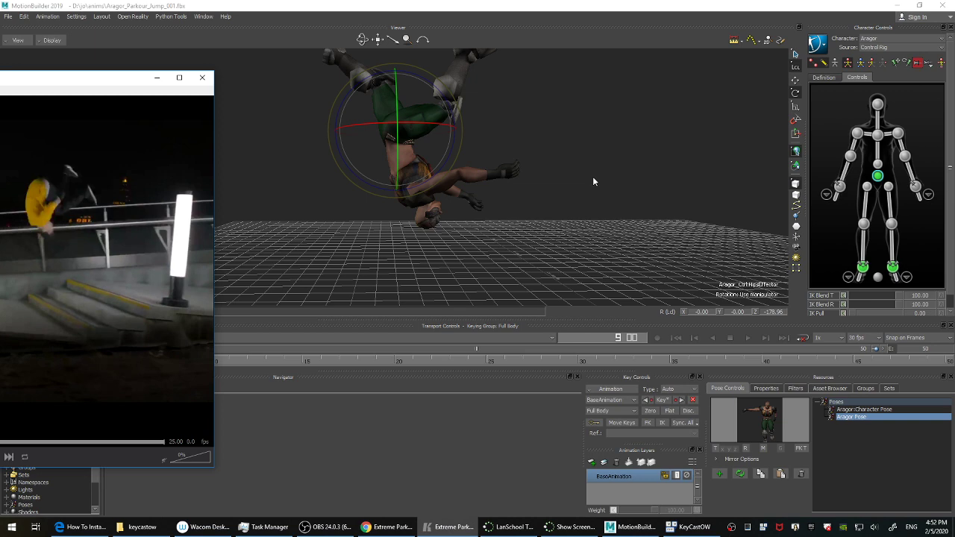
key(ctrl)
key(ctrl+Left)
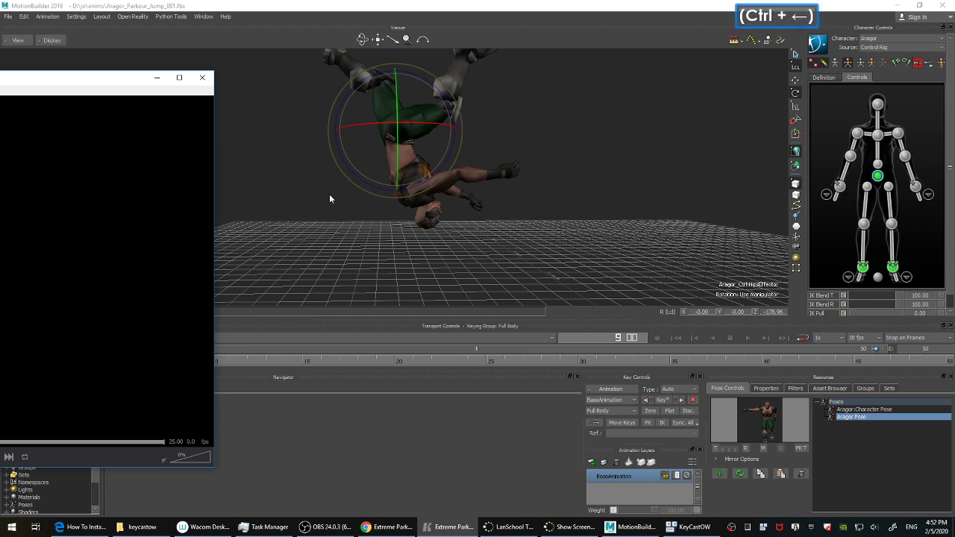
drag(98, 80, 564, 69)
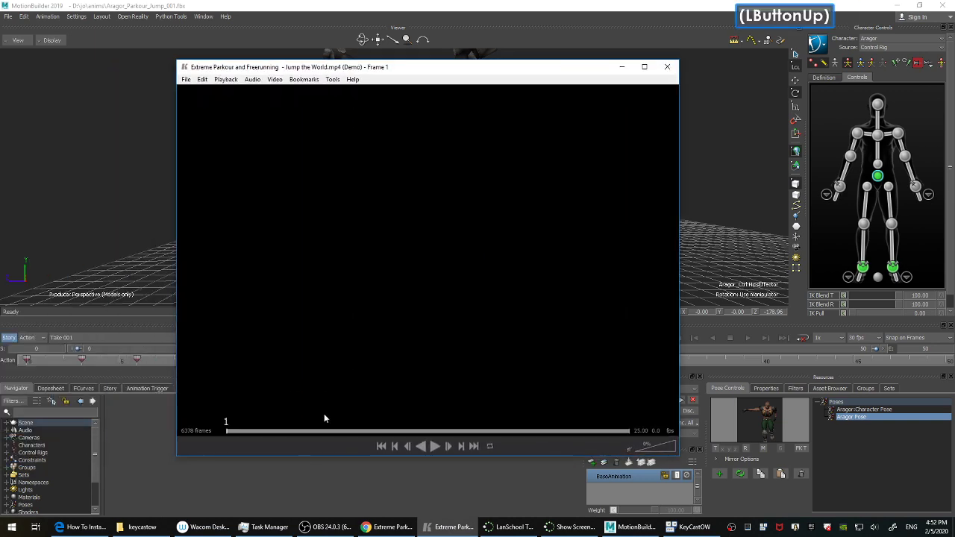
Find the mid-flip pose at frame 348 of the reference video and move its window beside the character view.
drag(330, 422, 248, 428)
key(Left)
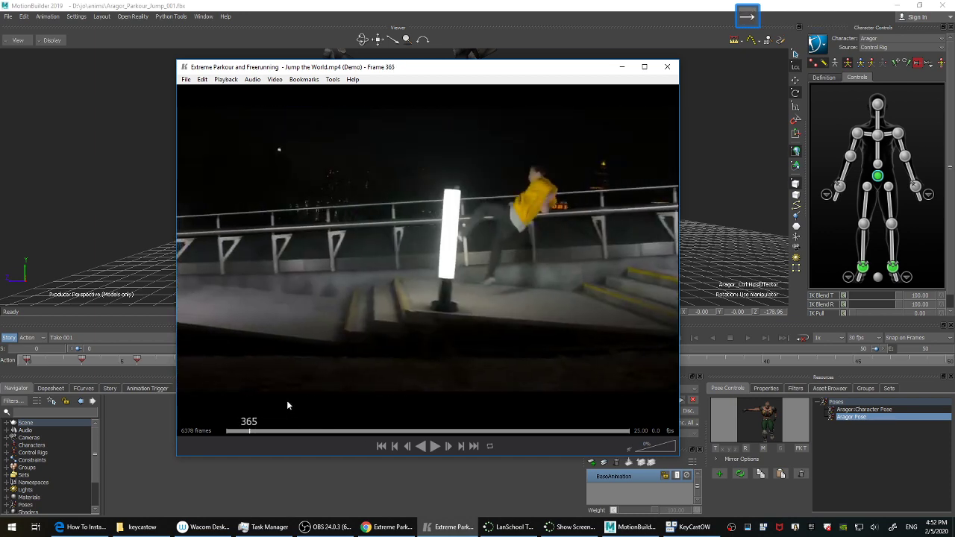
key(Left)
key(Left)
key(Left)
key(Left)
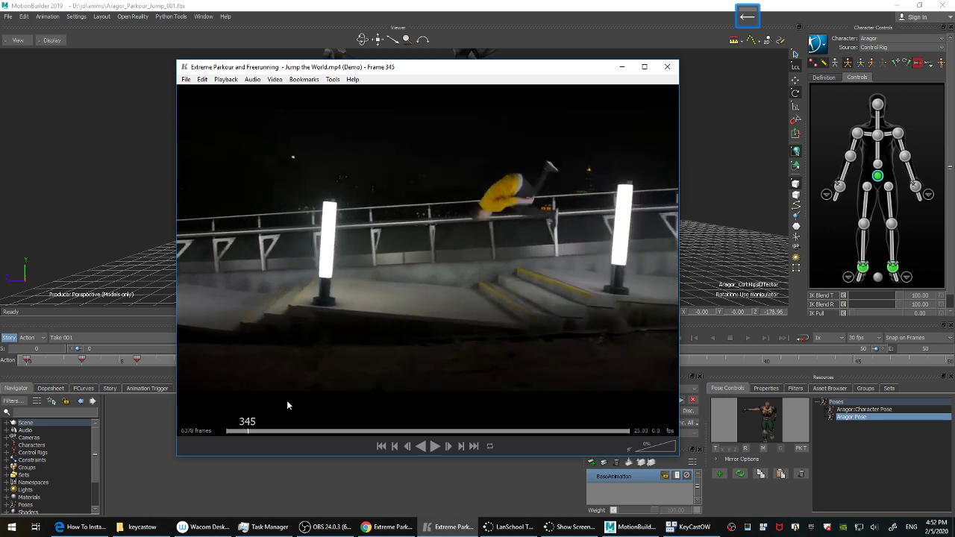
key(Left)
key(Left)
key(Left)
key(Right)
key(Right)
key(Right)
key(Right)
key(Right)
key(Right)
key(Right)
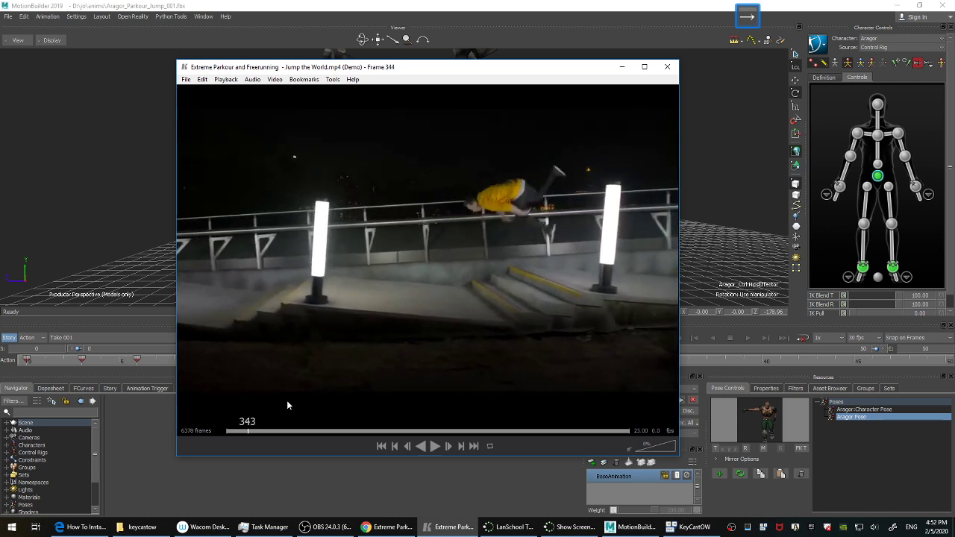
key(Right)
key(Right)
key(Right)
key(Left)
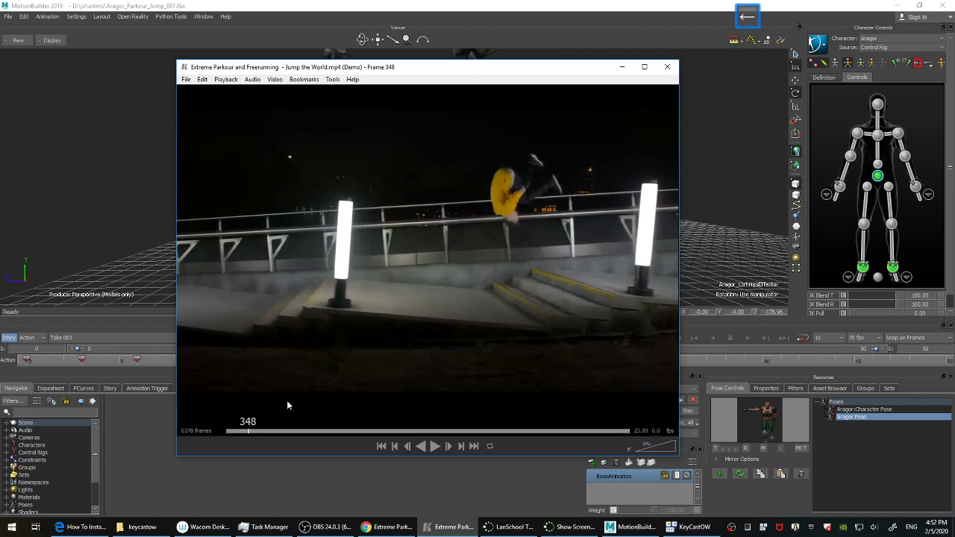
drag(589, 66, 108, 71)
Rotate the hips to about 118° on local Z to match the reference, and key the pose at frame 9.
click(578, 159)
ctrl+drag(611, 152, 465, 150)
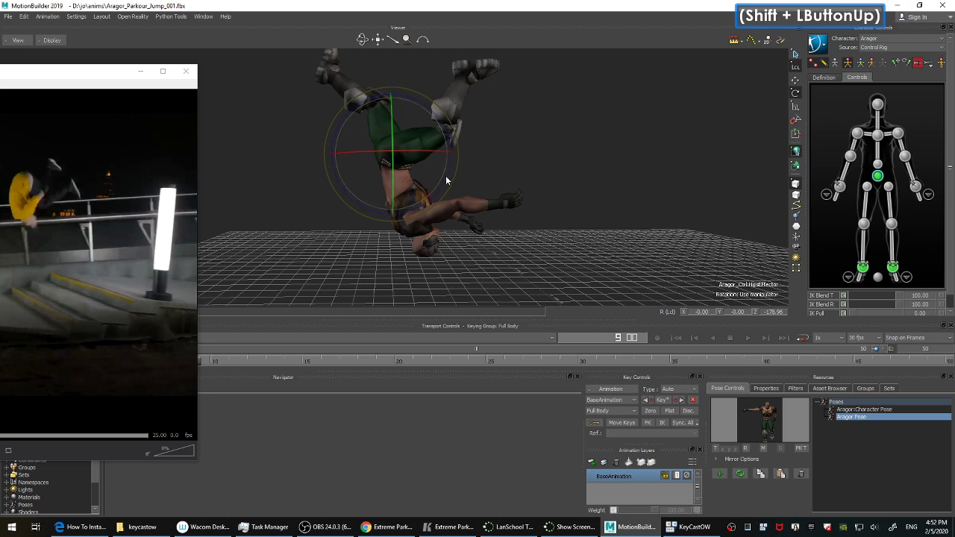
click(445, 177)
key(F5)
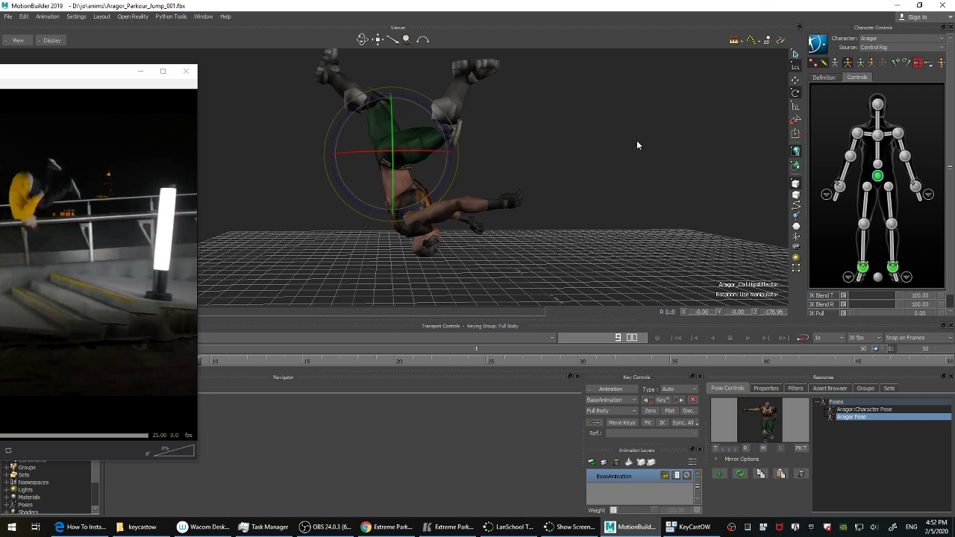
click(461, 177)
drag(450, 174, 446, 179)
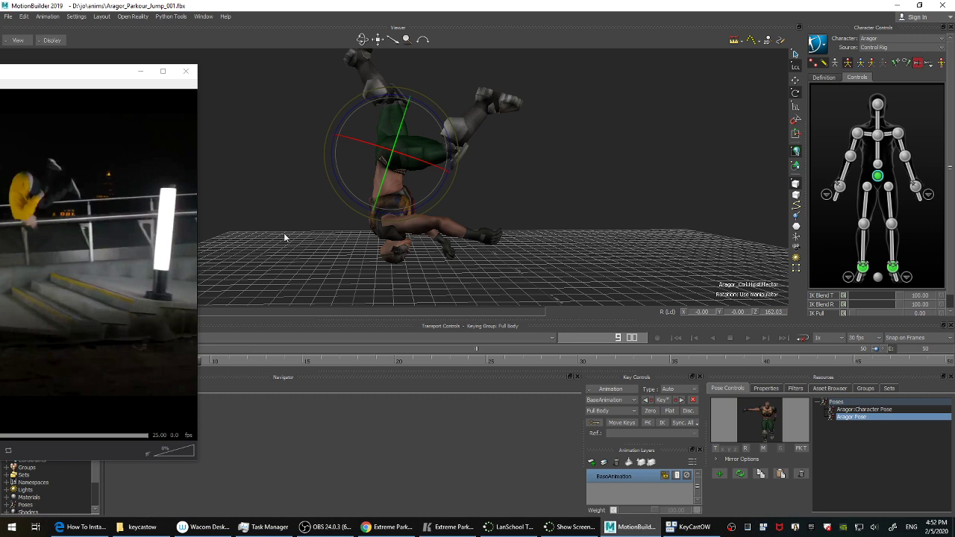
drag(440, 197, 433, 206)
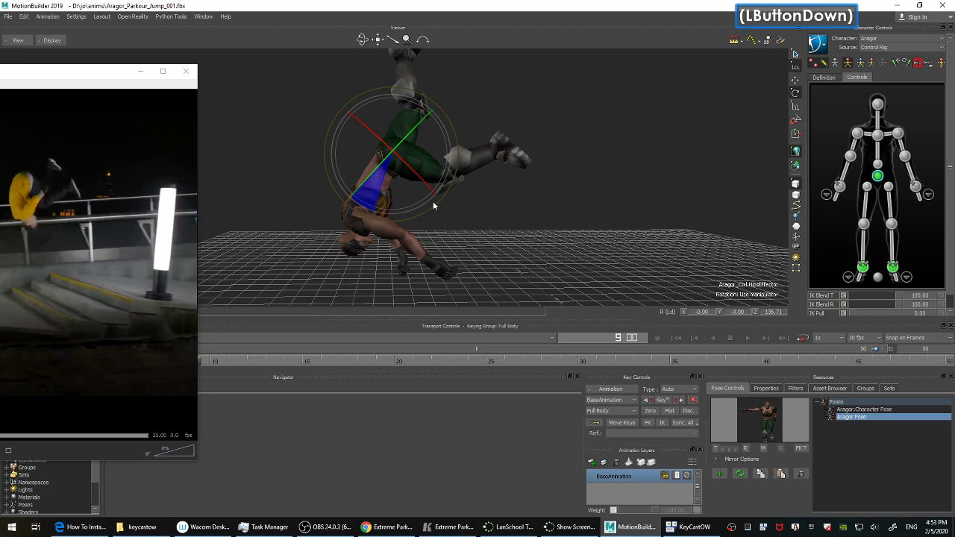
drag(433, 201, 432, 211)
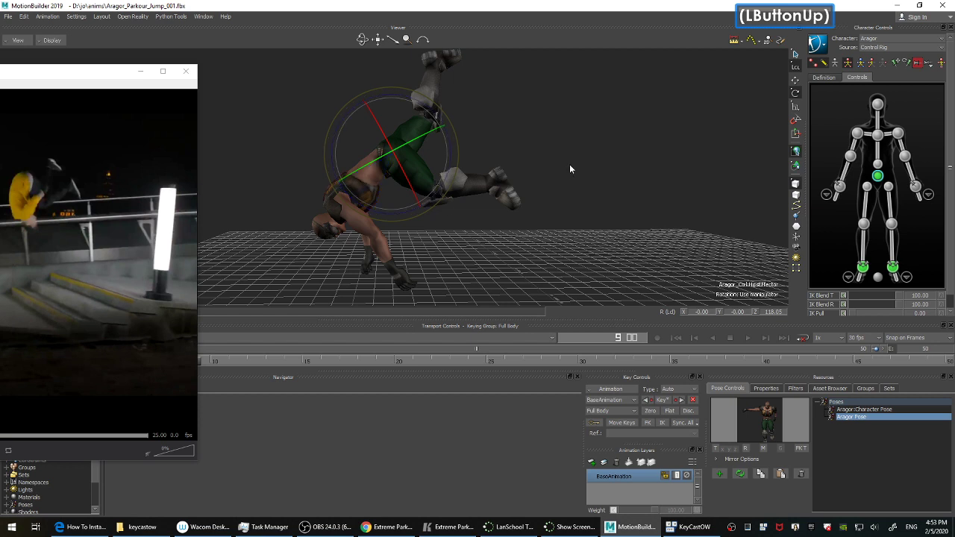
shift+drag(564, 175, 547, 179)
click(578, 166)
key(k)
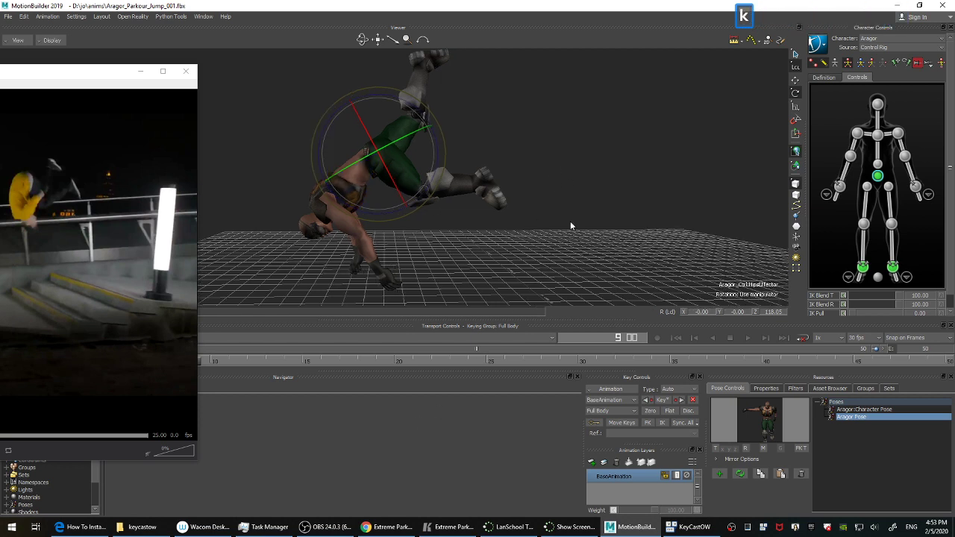
key(ctrl+Right)
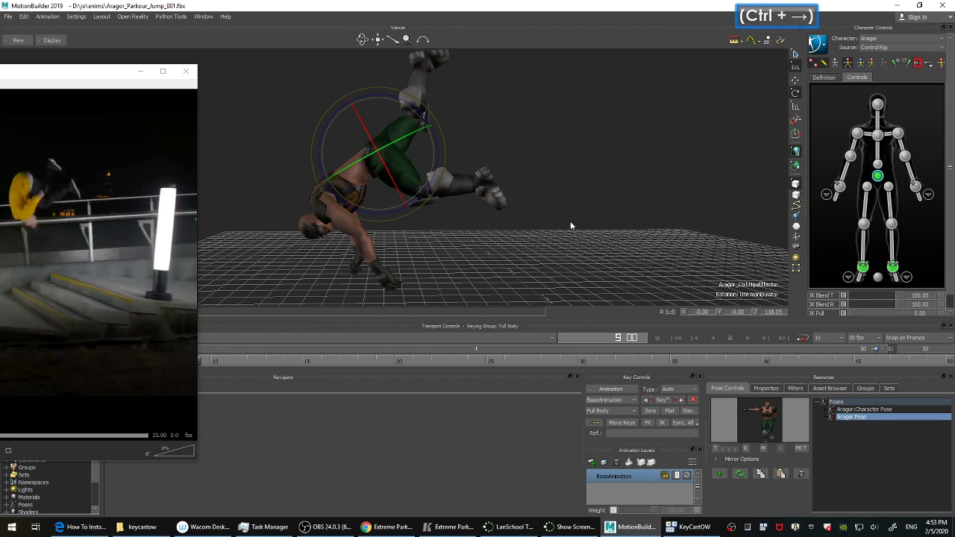
key(Right)
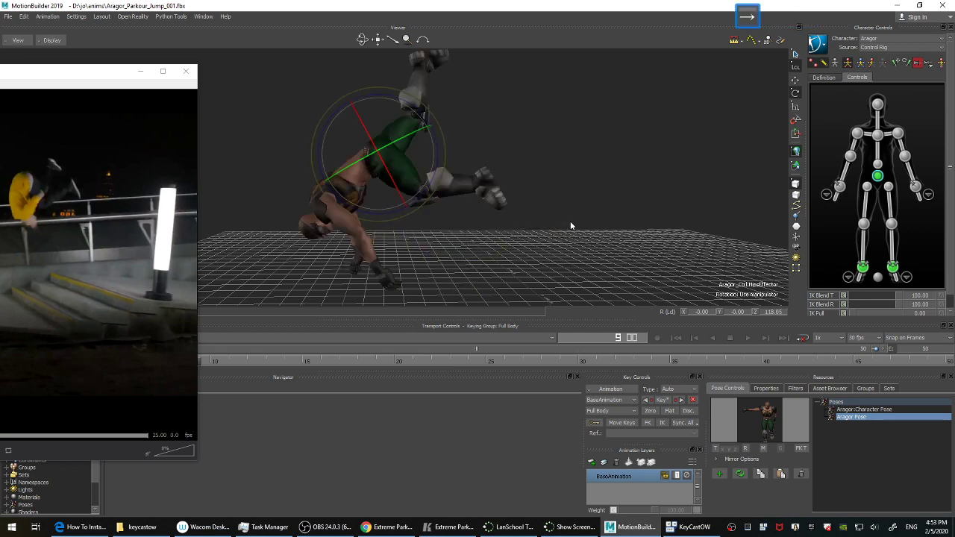
click(579, 186)
shift+drag(582, 166, 570, 181)
shift+double_click(588, 197)
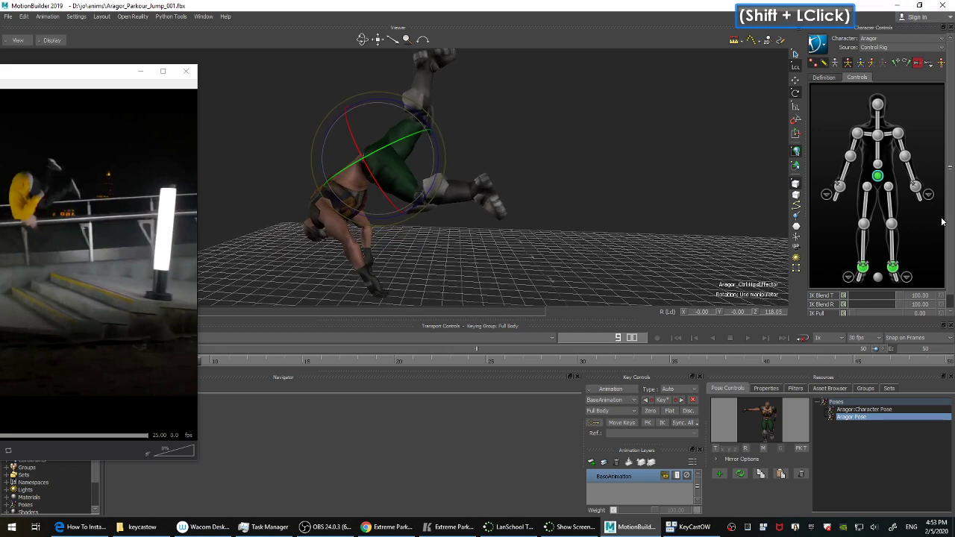
Switch the control rig to body part mode and move the left ankle effector up toward the hips, folding the left leg.
click(862, 64)
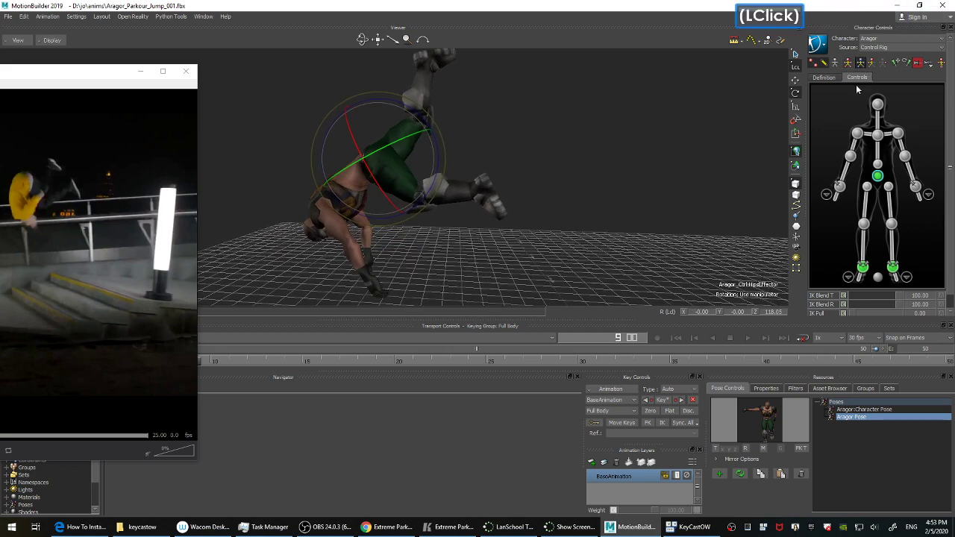
click(893, 267)
ctrl+drag(569, 185, 632, 179)
shift+drag(632, 180, 633, 207)
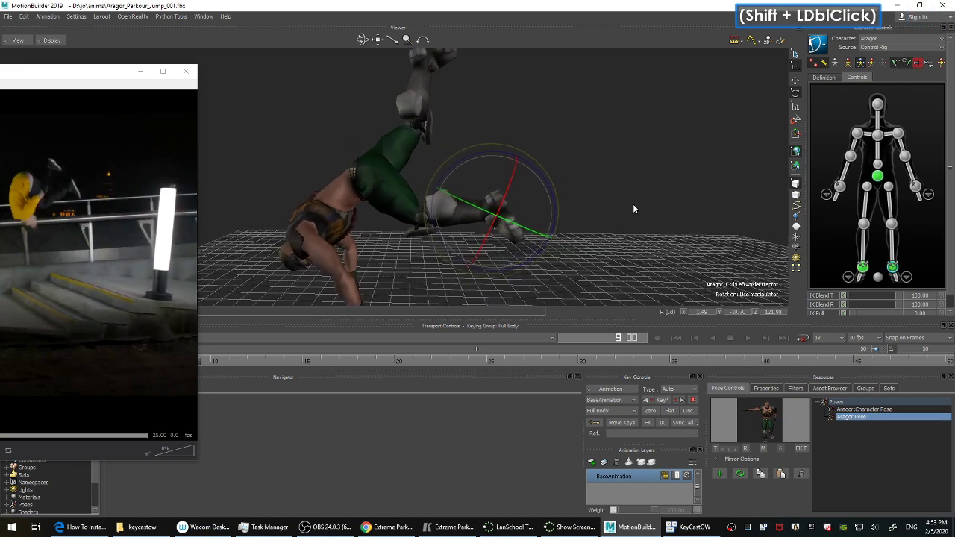
key(F6)
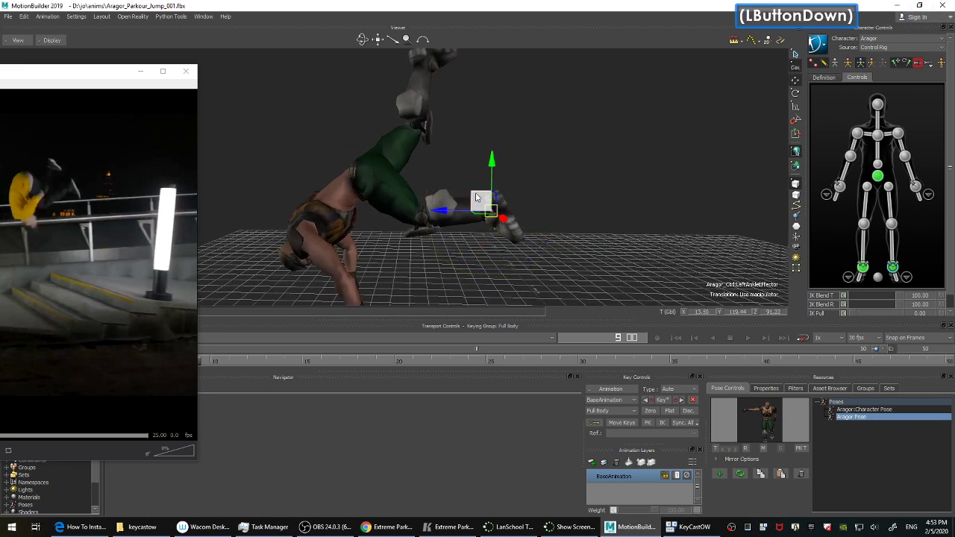
drag(483, 208, 440, 155)
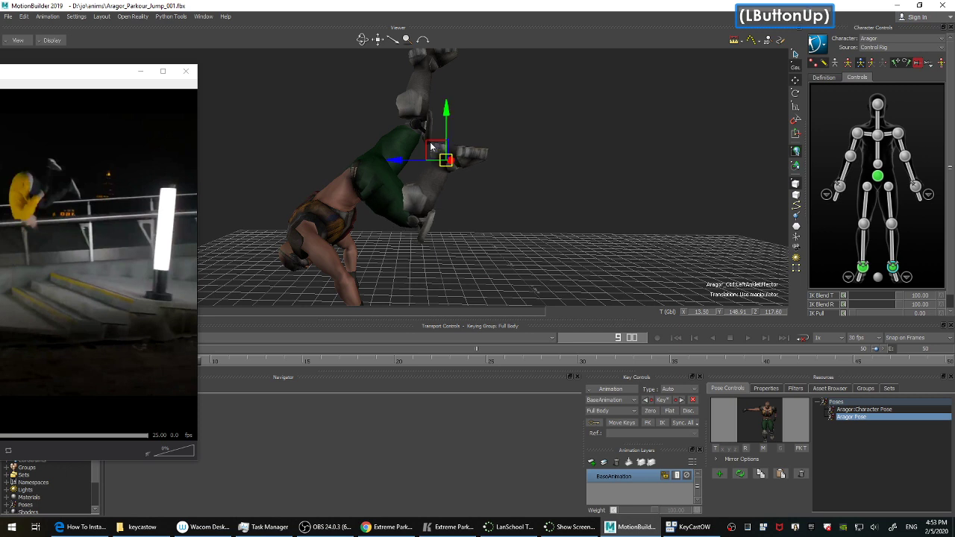
key(ctrl+z)
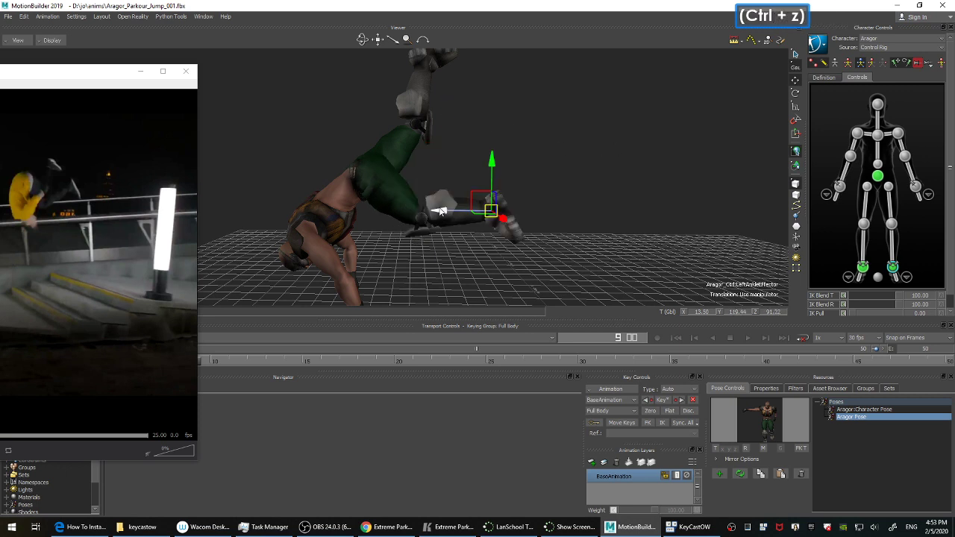
drag(477, 197, 426, 149)
Rotate the left foot slightly, shift the left ankle to about Y 142.9 and Z 116.4, and key it at frame 9.
key(r)
key(F5)
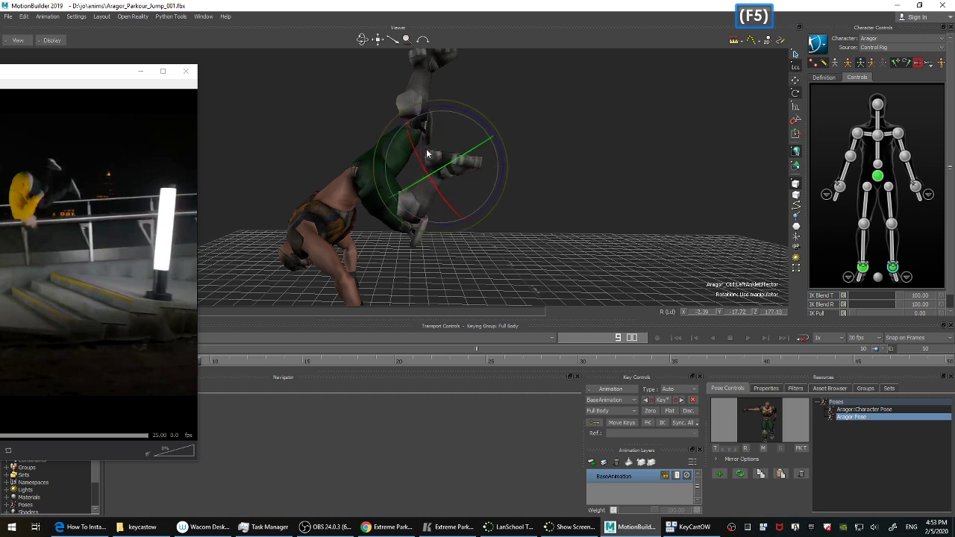
mouse_move(504, 171)
mouse_down()
mouse_move(507, 188)
mouse_move(509, 174)
mouse_up()
shift+drag(509, 173, 582, 183)
key(t)
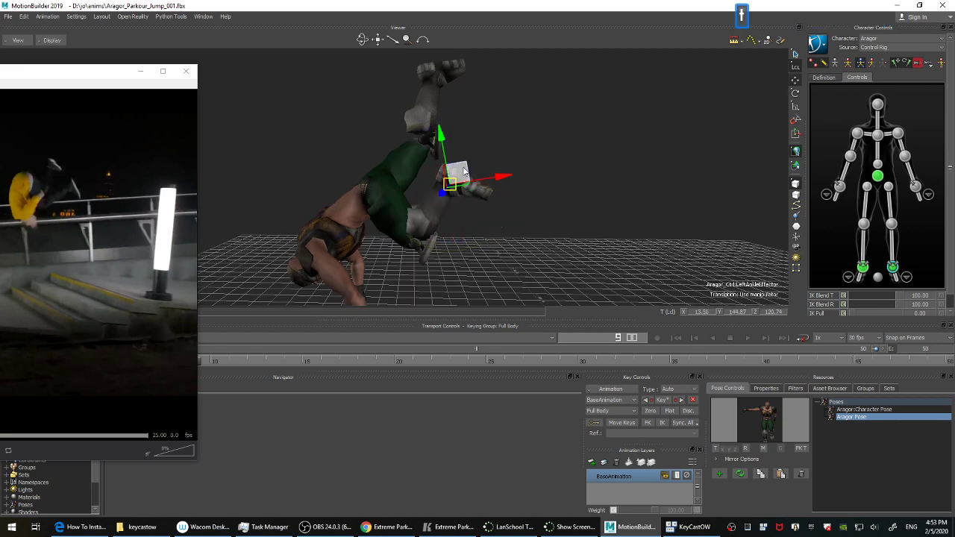
key(F6)
drag(438, 171, 443, 176)
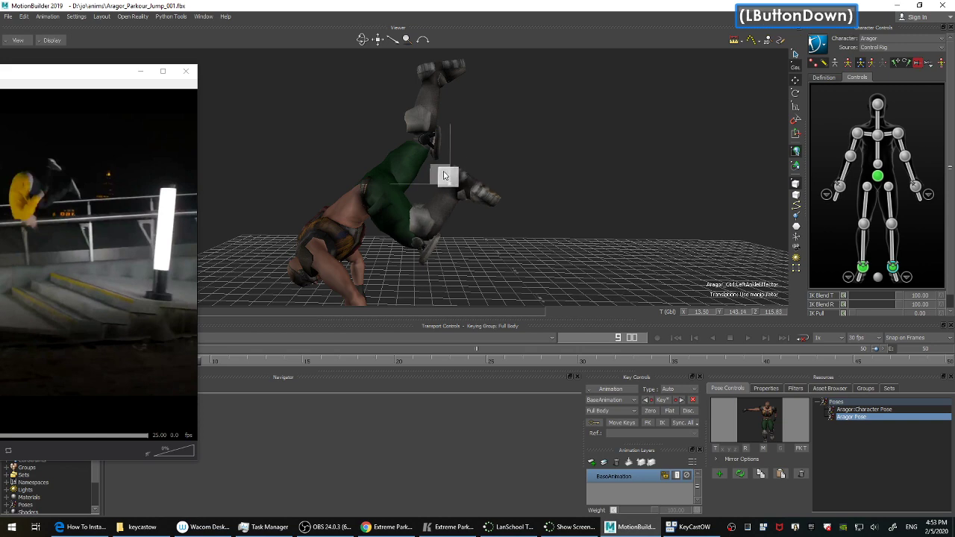
shift+drag(554, 166, 593, 176)
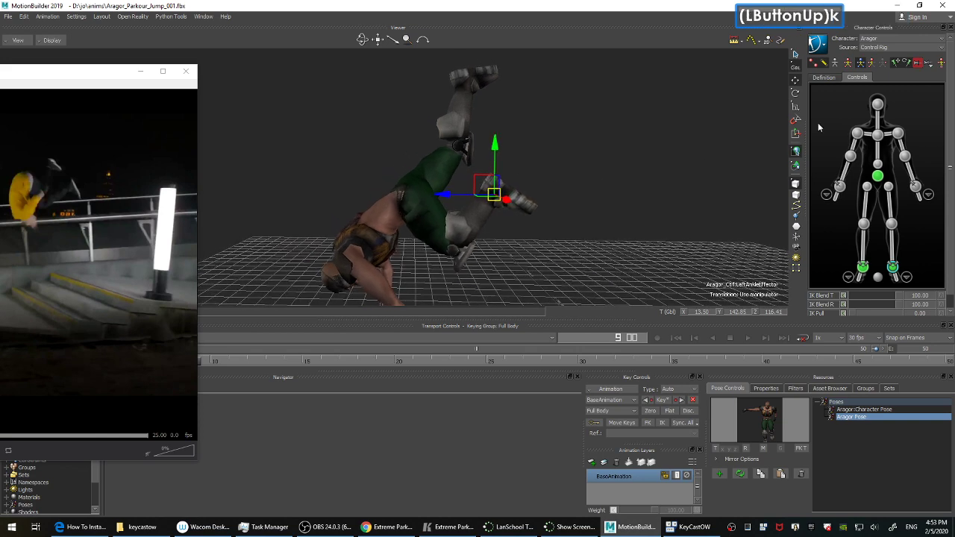
Lower the right ankle effector to bend the right leg, and rotate that foot to about 165° on local Z.
click(893, 267)
shift+drag(575, 115, 591, 142)
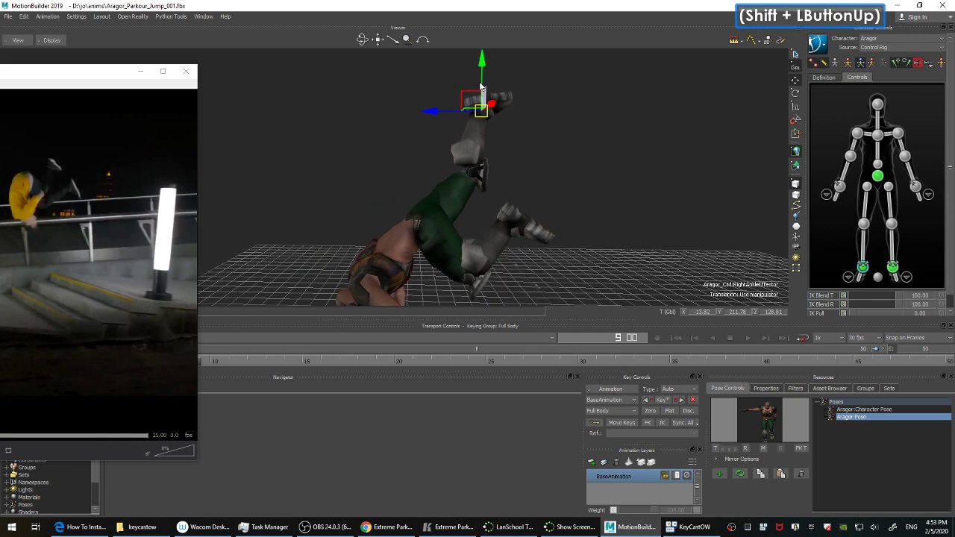
drag(473, 98, 481, 164)
shift+drag(640, 183, 515, 162)
ctrl+drag(608, 173, 574, 175)
key(F5)
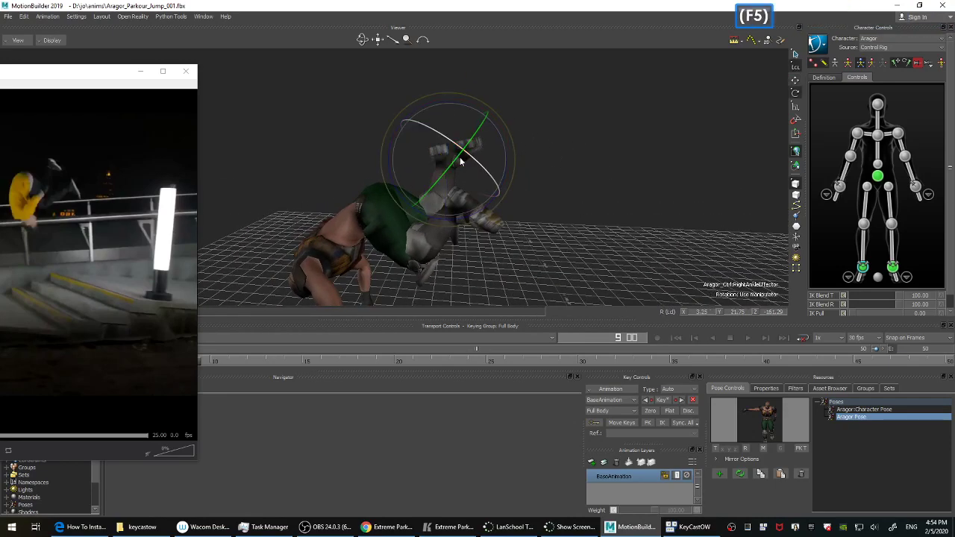
drag(418, 108, 429, 93)
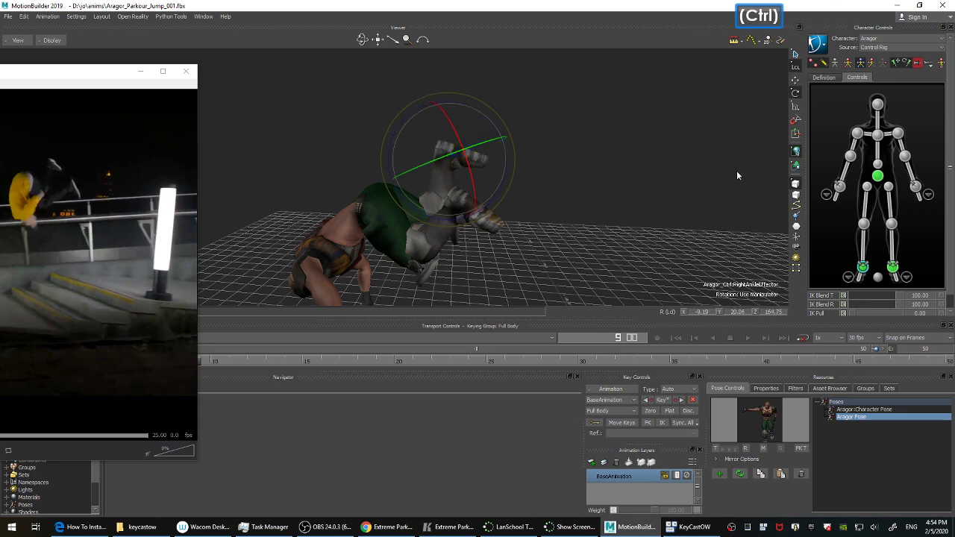
ctrl+drag(733, 173, 592, 205)
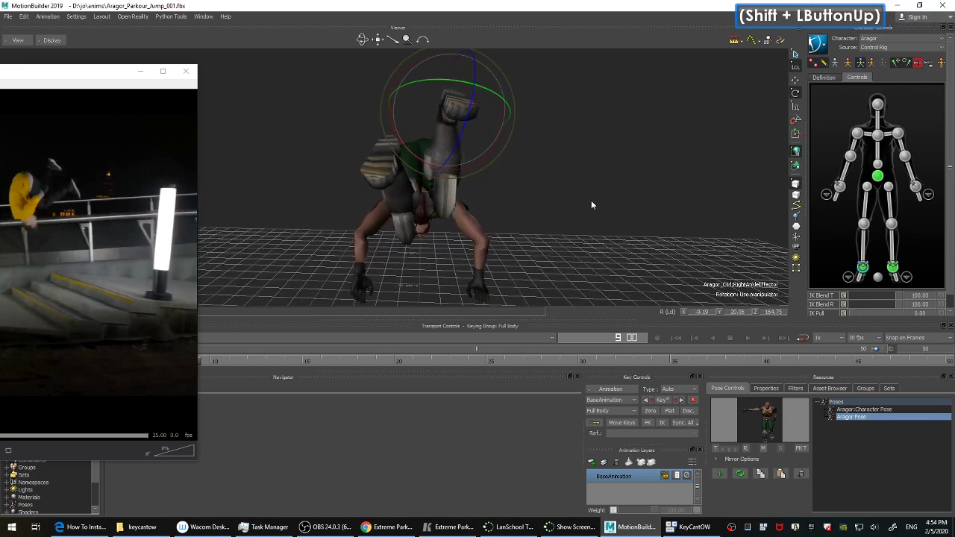
click(892, 223)
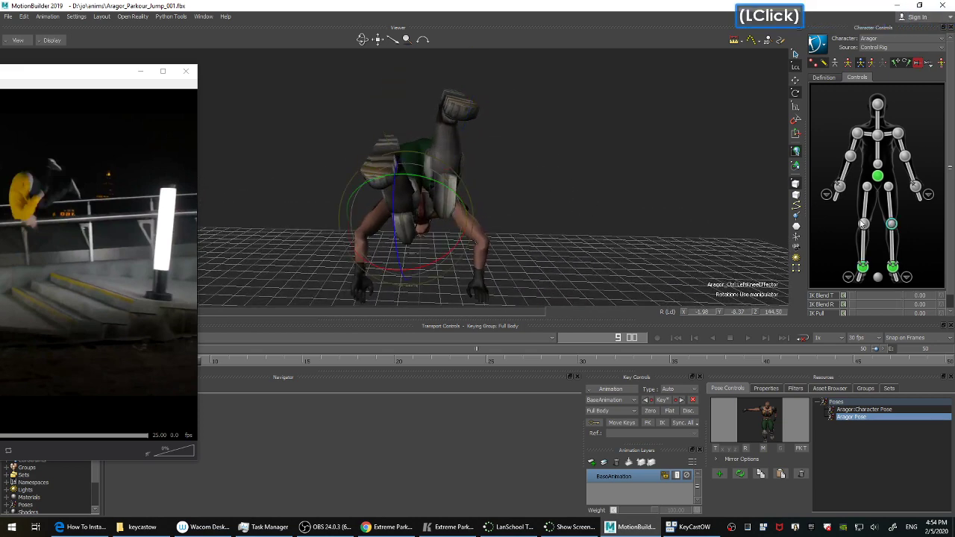
shift+drag(665, 216, 631, 196)
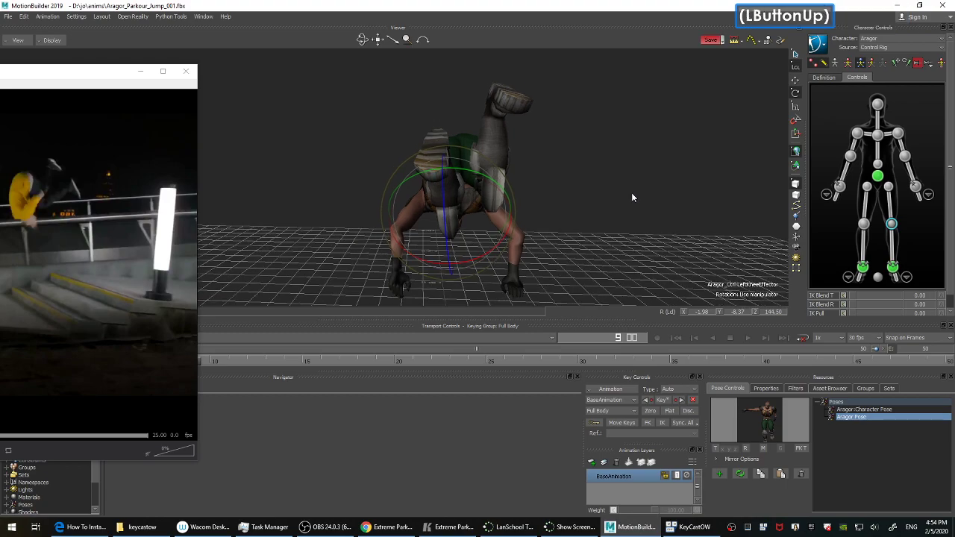
ctrl+shift+drag(554, 188, 601, 194)
shift+drag(601, 193, 949, 120)
Move the chest end effector along global Z to about 168.5 to curl the torso, and key it at frame 9.
click(878, 135)
shift+drag(589, 183, 547, 177)
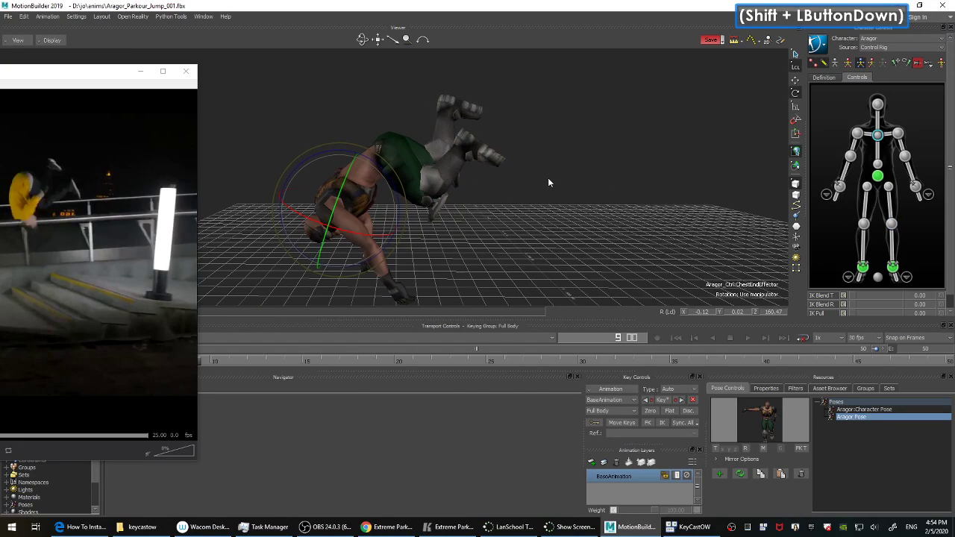
key(F6)
key(F6)
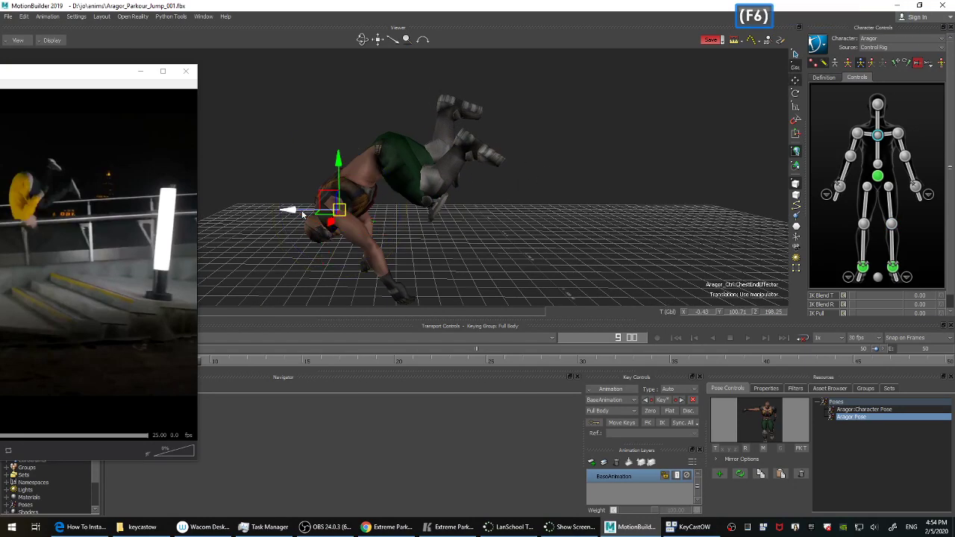
drag(294, 213, 342, 217)
shift+drag(526, 247, 533, 215)
ctrl+drag(533, 215, 537, 174)
mouse_move(537, 246)
ctrl+shift+mouse_down()
mouse_move(536, 215)
mouse_move(537, 229)
ctrl+shift+mouse_up()
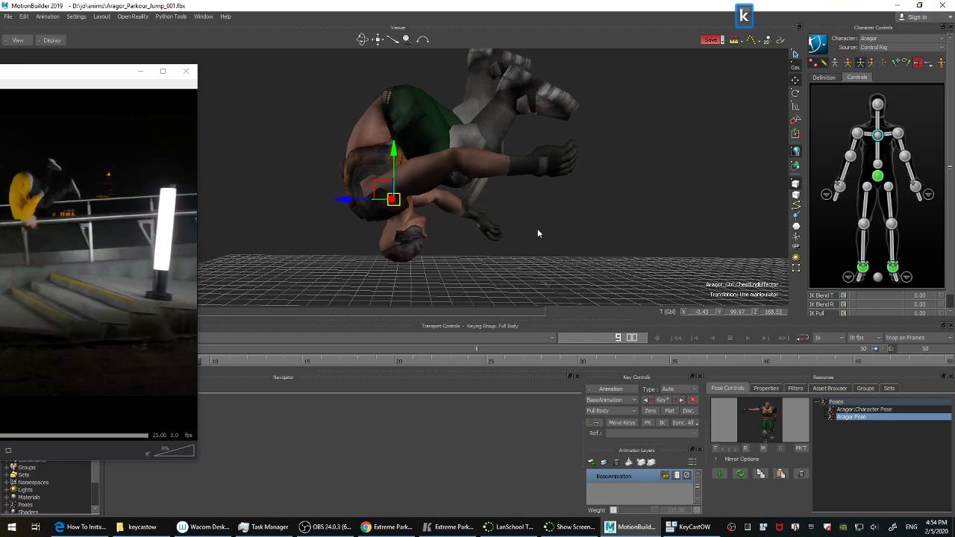
Tuck the head inward by moving its effector along global Z to about 160.3, and key it at frame 9.
click(879, 105)
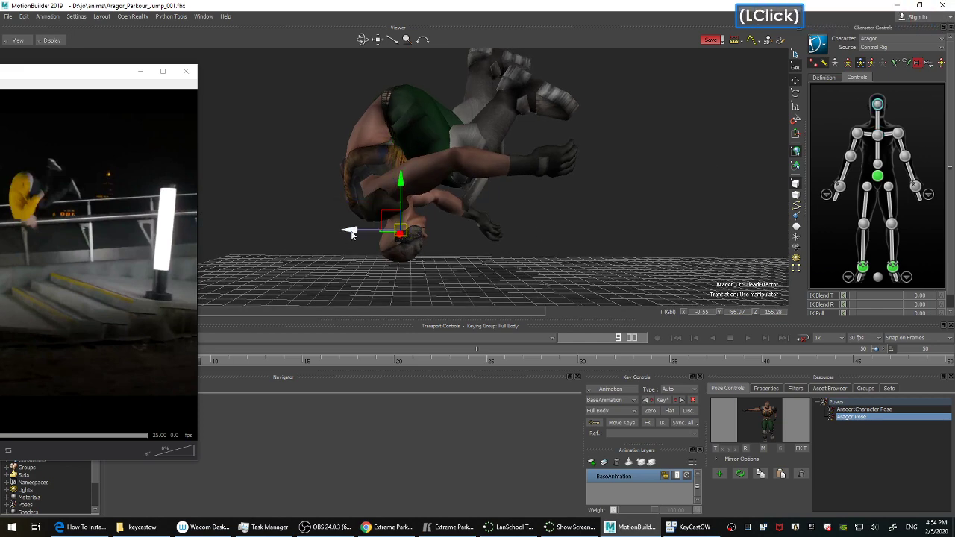
drag(352, 233, 366, 231)
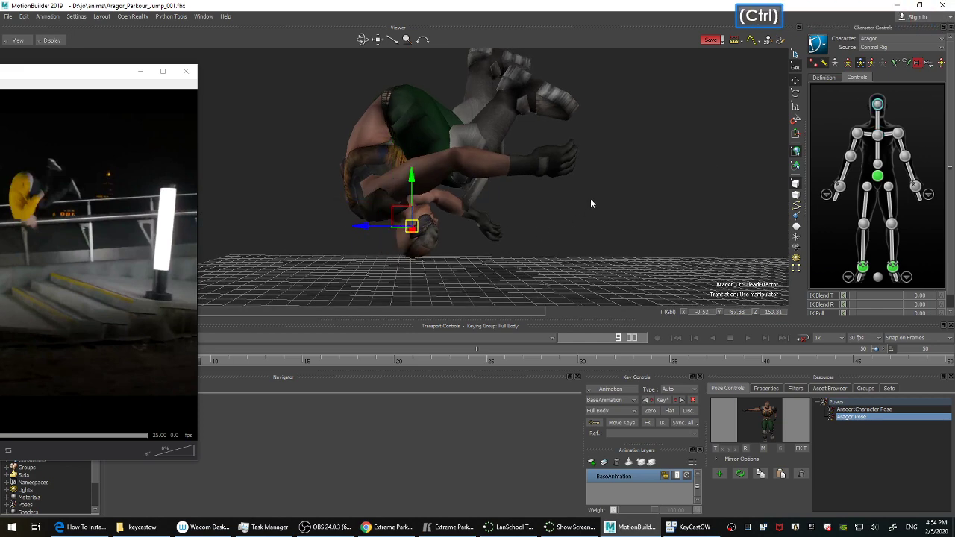
mouse_move(590, 203)
ctrl+shift+mouse_down()
mouse_move(591, 218)
mouse_move(586, 188)
mouse_move(577, 210)
ctrl+shift+mouse_up()
key(k)
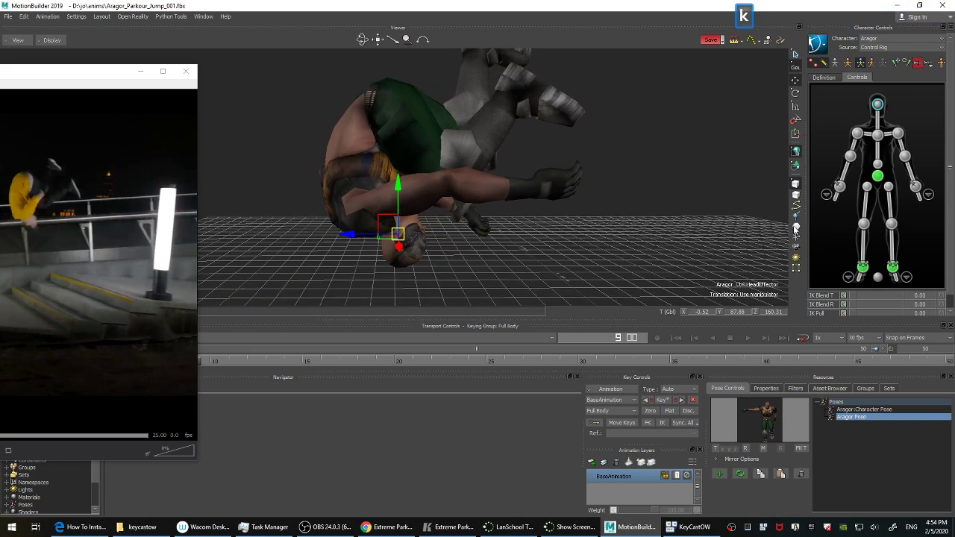
Select both wrist effectors and move them together up and along global Z, putting the right wrist at about Y 115.1, Z 149.3.
click(918, 188)
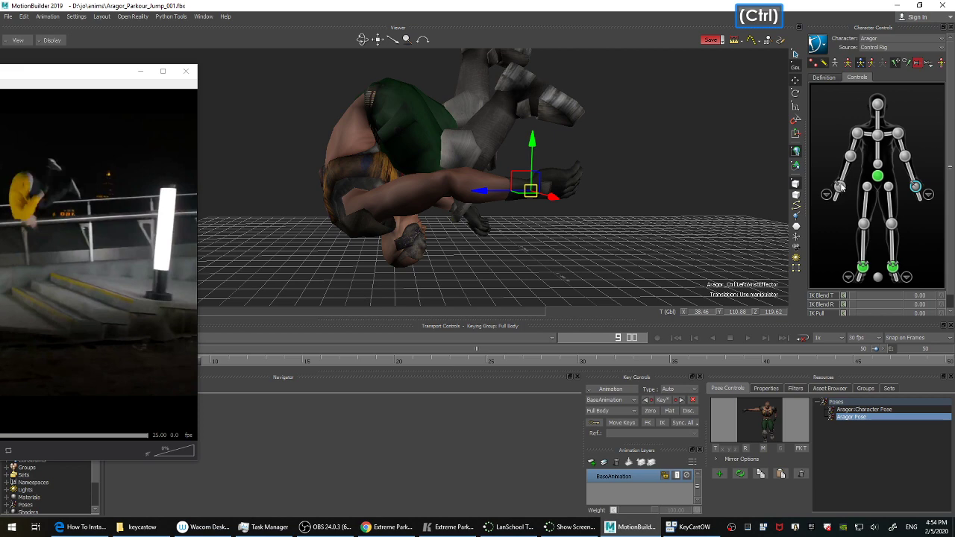
ctrl+click(839, 185)
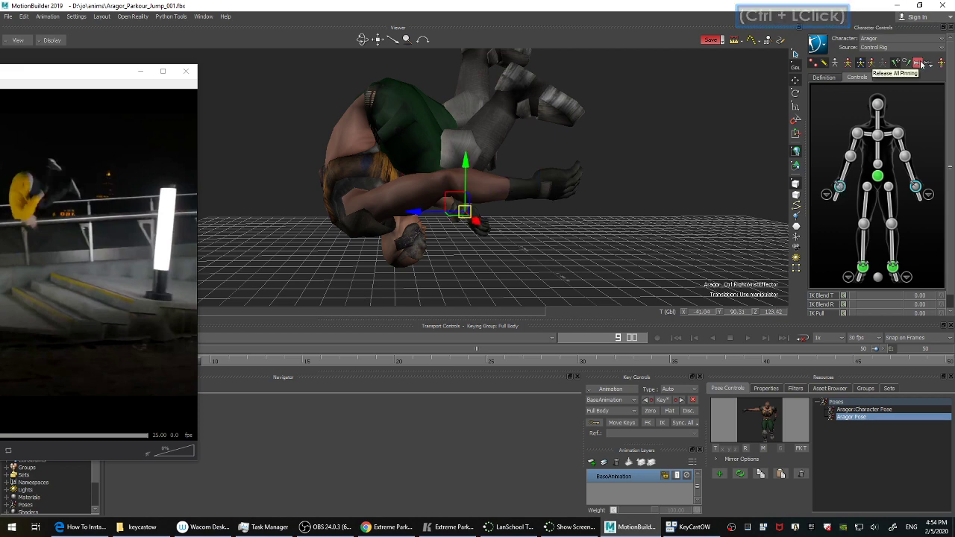
ctrl+shift+drag(598, 186, 413, 153)
ctrl+shift+drag(413, 154, 416, 180)
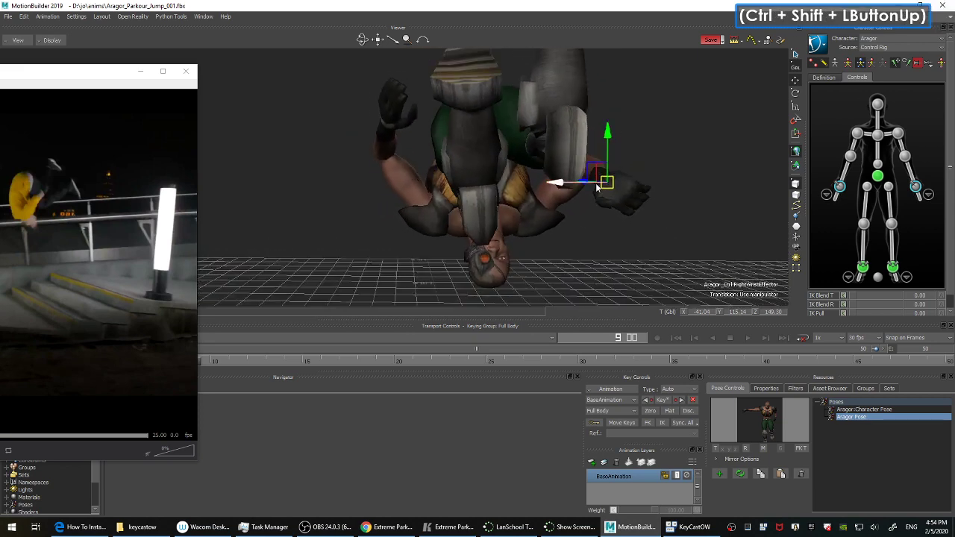
Move only the right wrist inward and up to about X -33.6 and Y 134.7, and key it at frame 9.
click(831, 230)
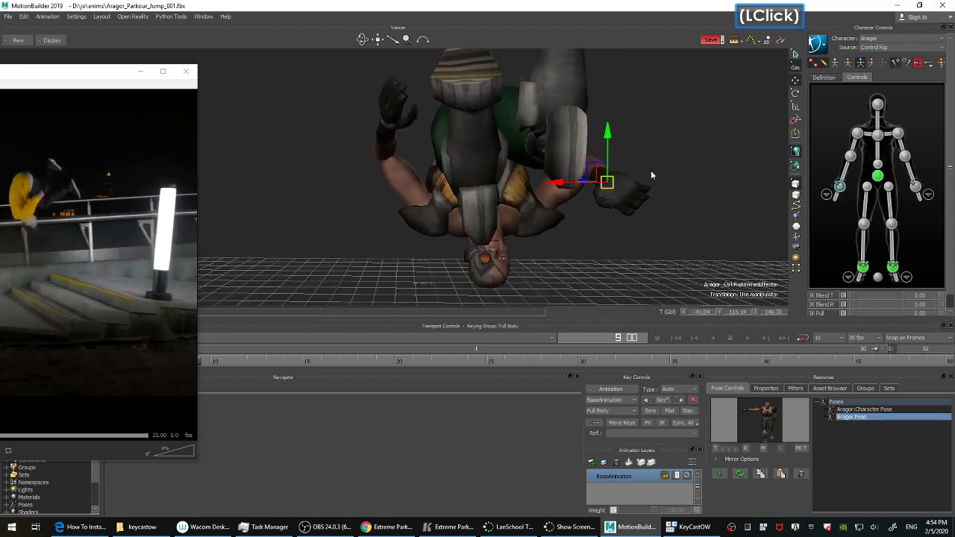
ctrl+shift+drag(647, 188, 573, 193)
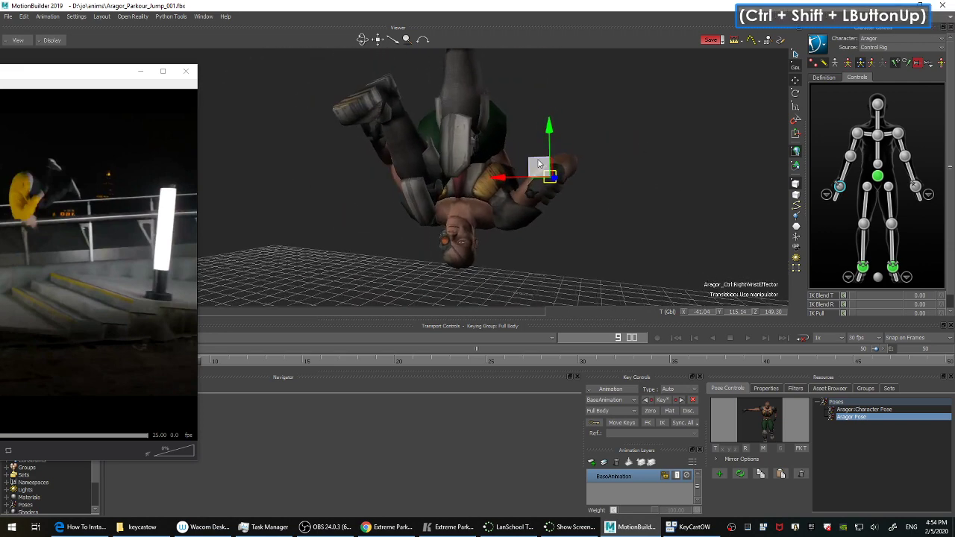
drag(538, 164, 518, 129)
ctrl+shift+drag(569, 147, 676, 152)
ctrl+shift+drag(627, 204, 623, 182)
key(k)
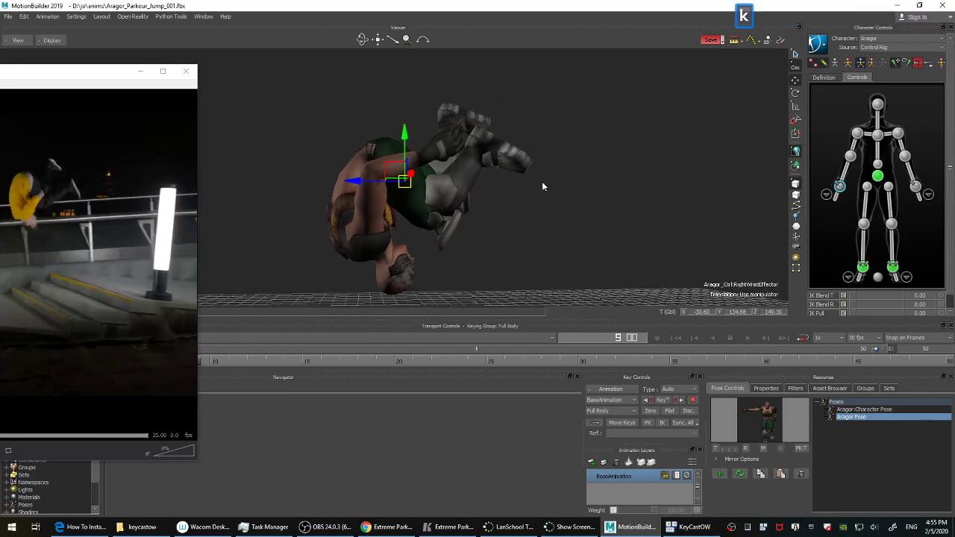
Bring the left wrist inward to about X 23.5, and adjust it to about Y 132.8 and Z 144.6 beside the tucked leg.
click(915, 186)
mouse_move(550, 180)
ctrl+mouse_down()
mouse_move(559, 161)
mouse_move(601, 237)
mouse_move(620, 226)
mouse_move(536, 179)
ctrl+mouse_up()
shift+drag(536, 179, 569, 226)
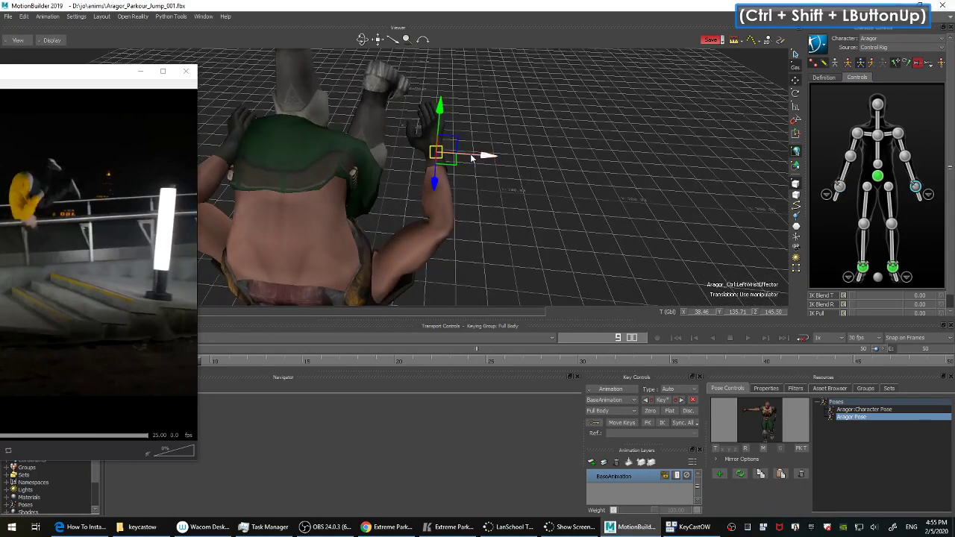
drag(477, 157, 435, 155)
ctrl+shift+drag(494, 171, 402, 117)
mouse_move(552, 247)
ctrl+mouse_down()
mouse_move(537, 238)
mouse_move(539, 257)
ctrl+mouse_up()
shift+drag(538, 257, 544, 223)
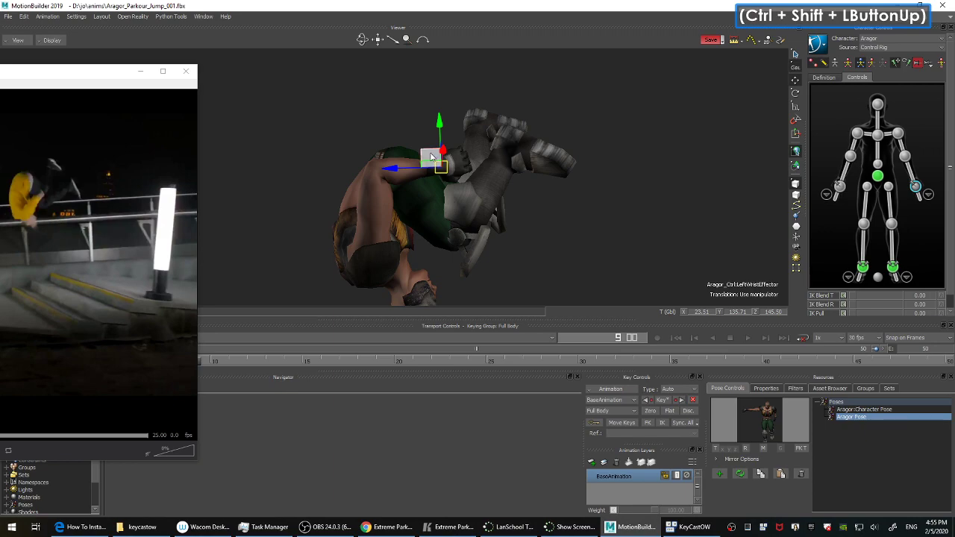
drag(431, 157, 591, 213)
shift+double_click(591, 213)
Rotate the left hand about its local axes toward the tucked leg, undoing the last over-rotation about local X.
key(r)
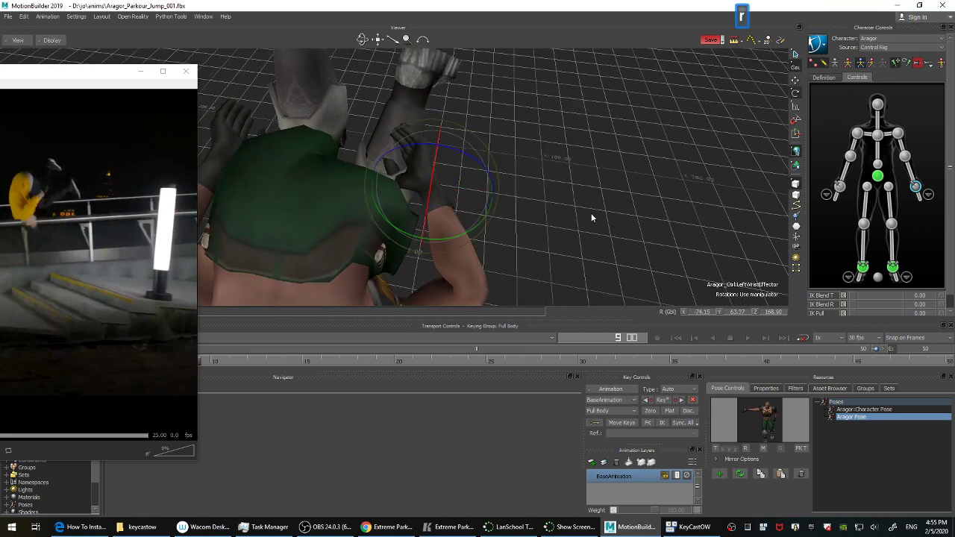
key(F5)
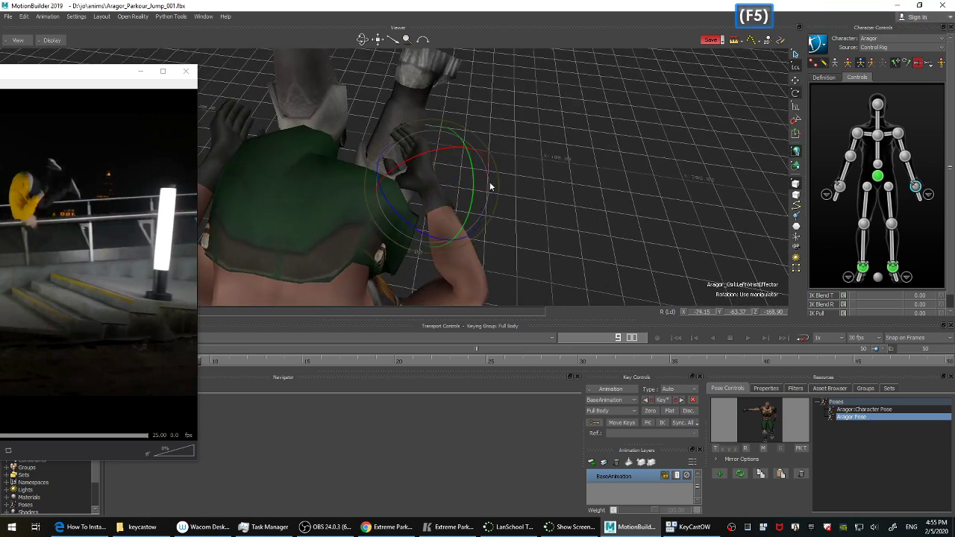
drag(440, 153, 435, 212)
drag(396, 173, 422, 205)
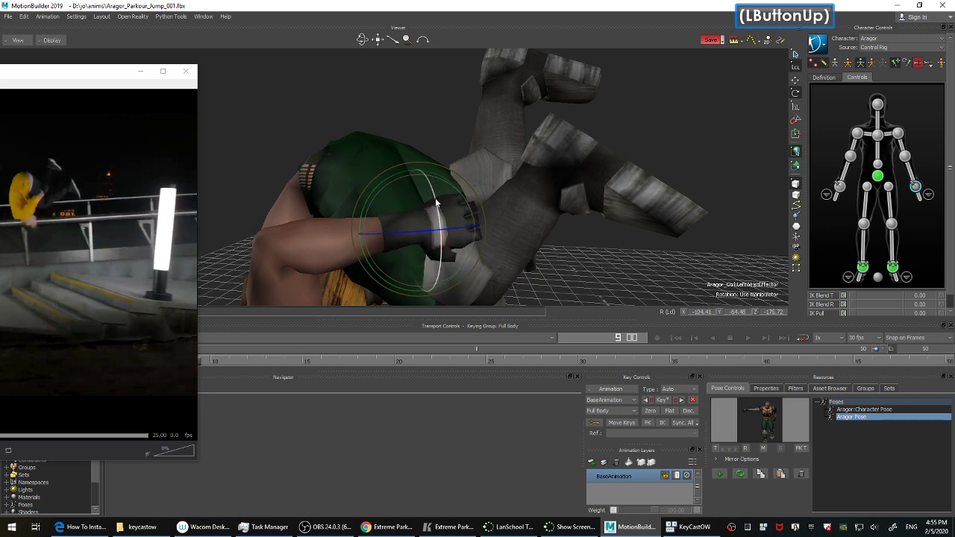
drag(441, 238, 445, 256)
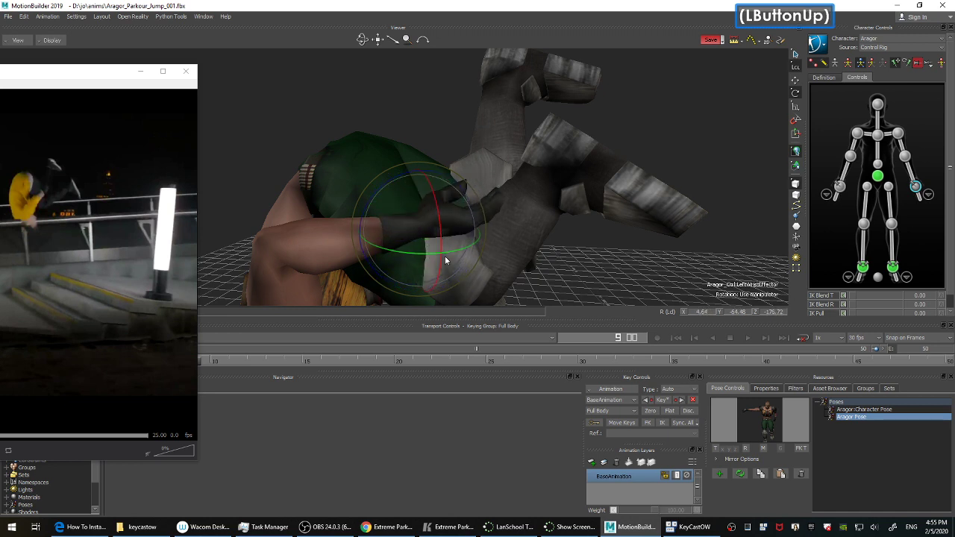
key(ctrl+z)
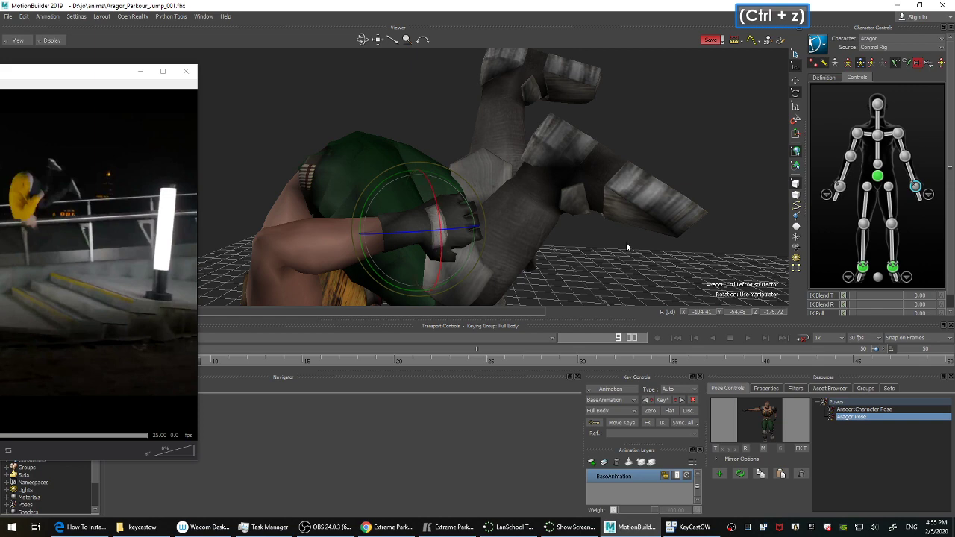
shift+drag(626, 242, 600, 240)
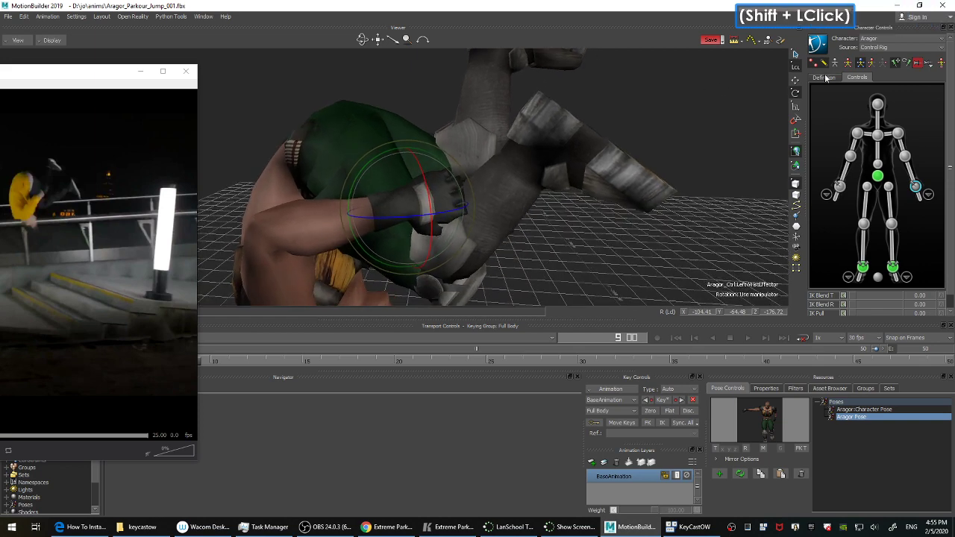
Rotate the left hand in global space to about X 90.8, Y 83.4 and Z 12.3.
click(795, 66)
drag(802, 67, 805, 65)
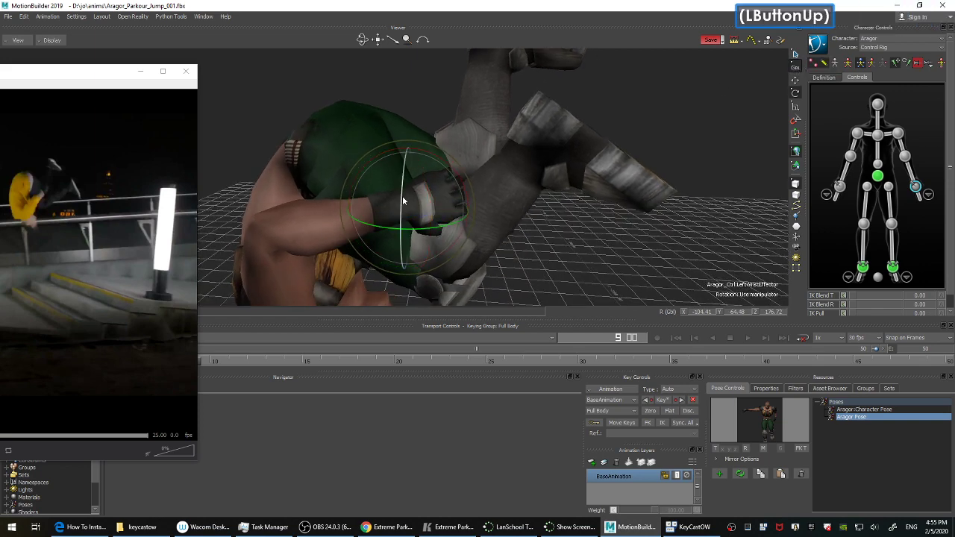
mouse_move(438, 222)
mouse_down()
mouse_move(460, 221)
mouse_move(397, 236)
mouse_move(424, 225)
mouse_up()
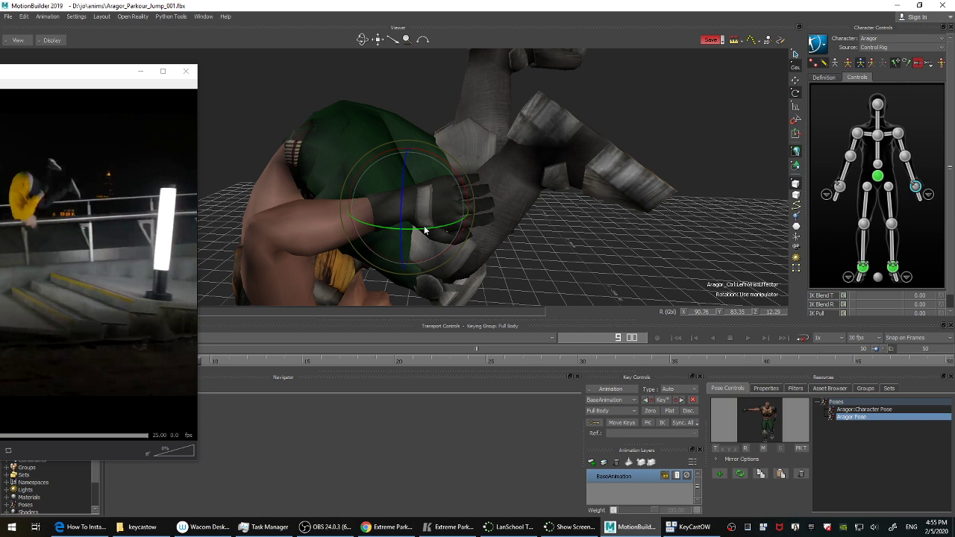
Refine the left hand's rotation about its local axes so it wraps against the leg.
click(769, 77)
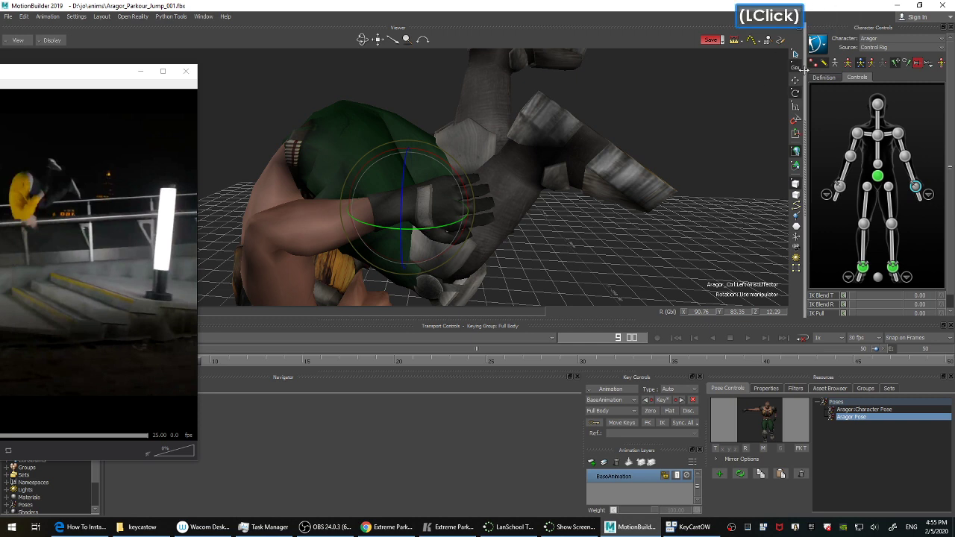
click(797, 68)
drag(800, 73, 802, 75)
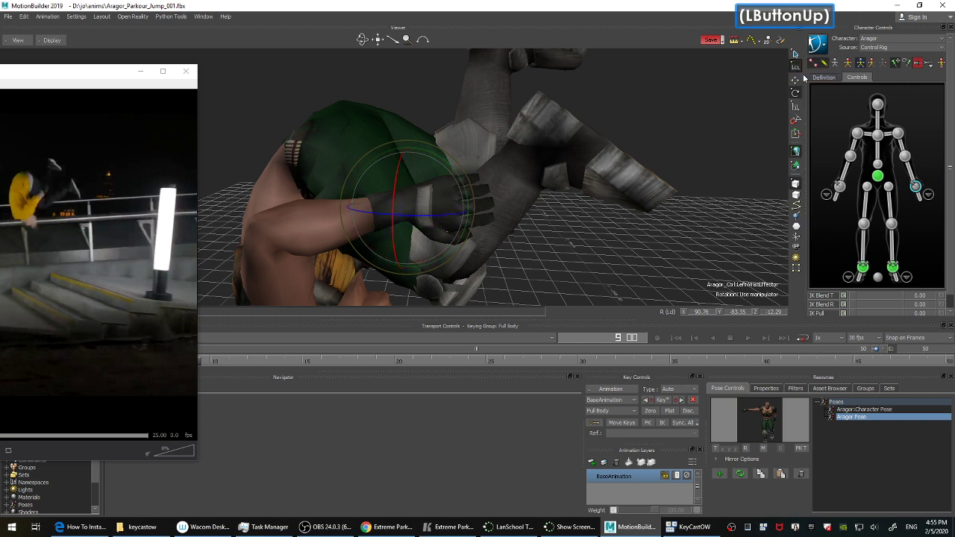
drag(431, 217, 420, 183)
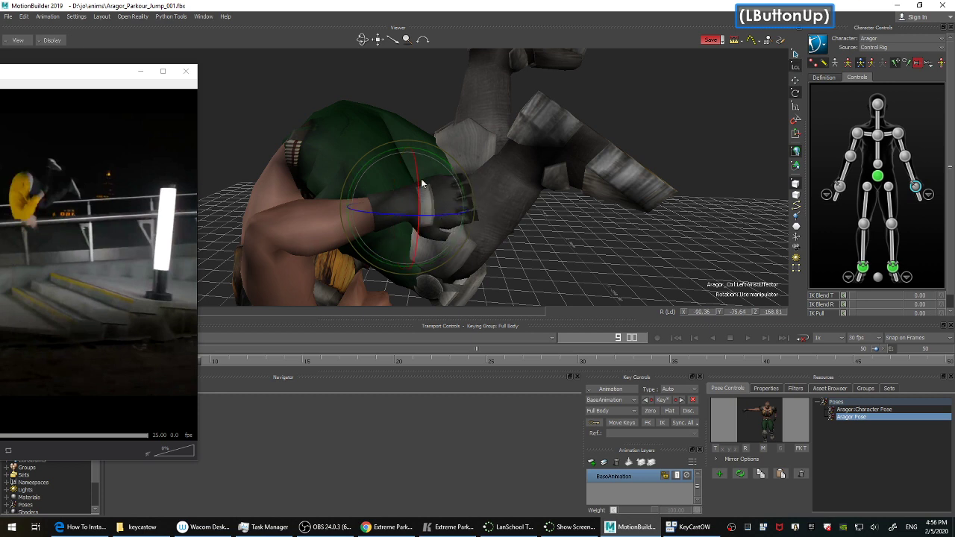
drag(388, 150, 492, 210)
Shift the left wrist to about X 17.9, Y 135.3 and Z 148.5, and key it at frame 9.
shift+drag(573, 212, 590, 221)
key(F6)
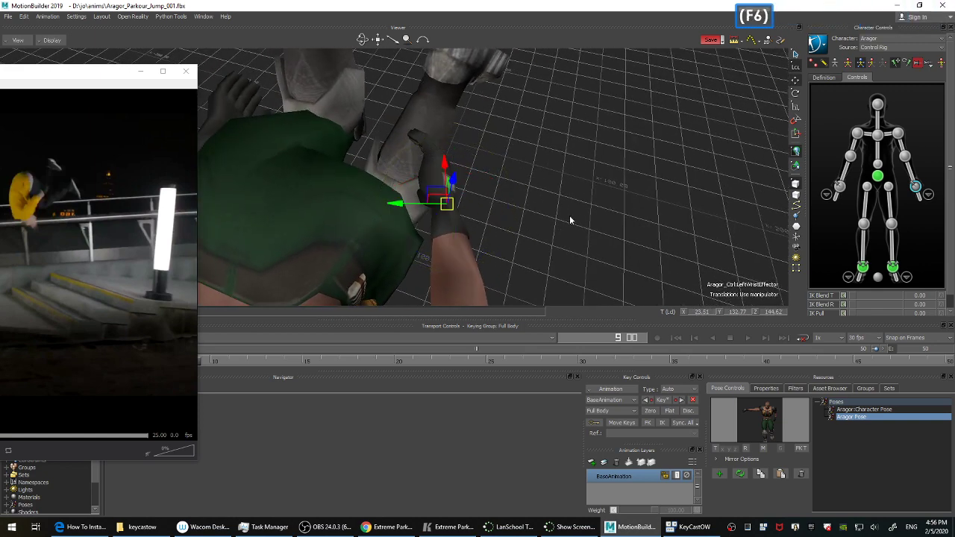
drag(452, 215, 420, 226)
ctrl+shift+drag(584, 143, 529, 186)
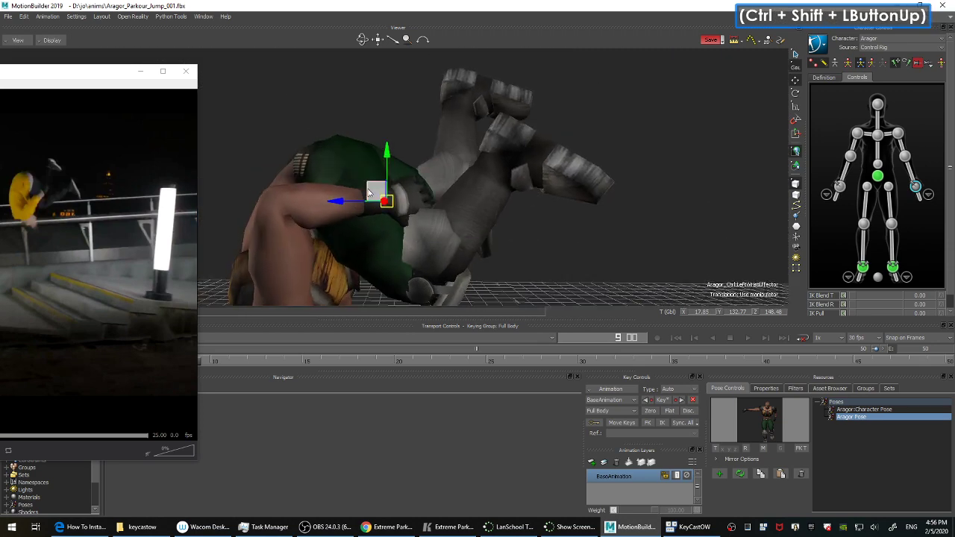
drag(367, 189, 367, 179)
ctrl+drag(434, 155, 484, 206)
shift+drag(500, 252, 523, 199)
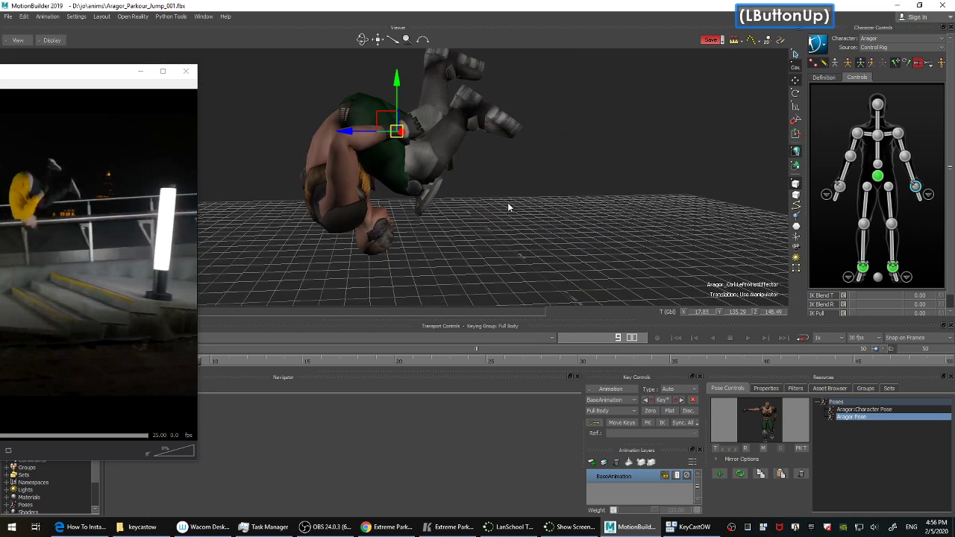
shift+click(522, 199)
key(k)
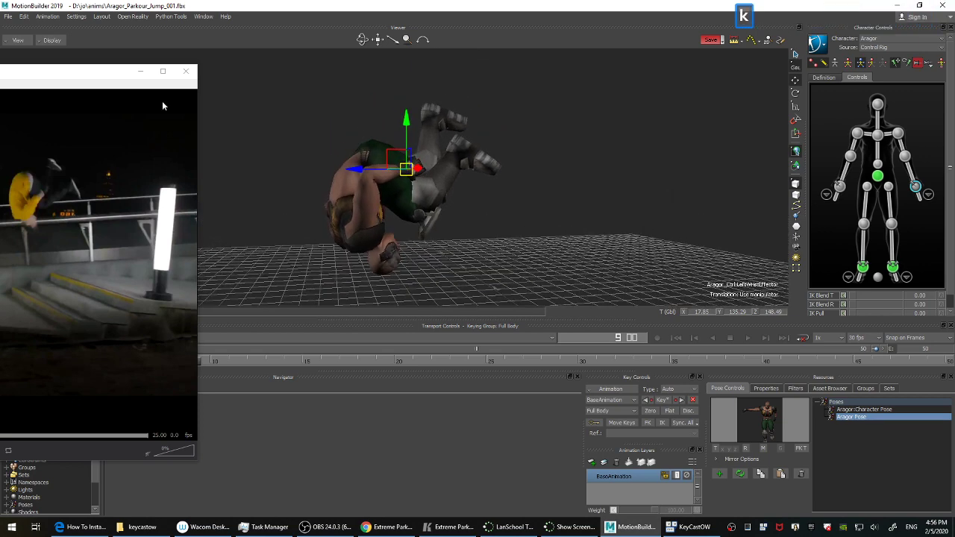
Minimize the reference video and step back and forth through the frames leading to frame 9 to check the transition into the tuck.
click(143, 74)
ctrl+drag(627, 149, 647, 178)
key(ctrl+Left)
key(ctrl+Left)
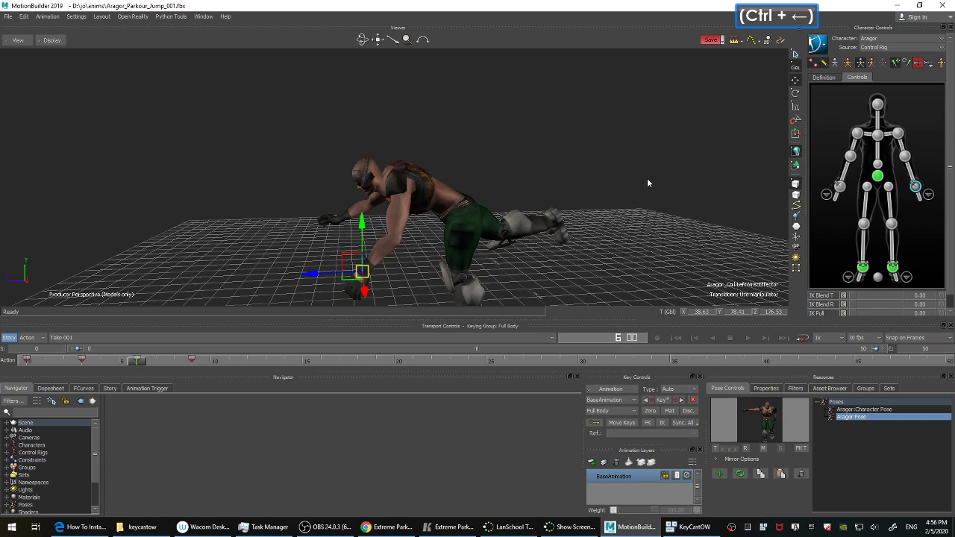
key(ctrl+Left)
key(ctrl+Left)
key(ctrl+Left)
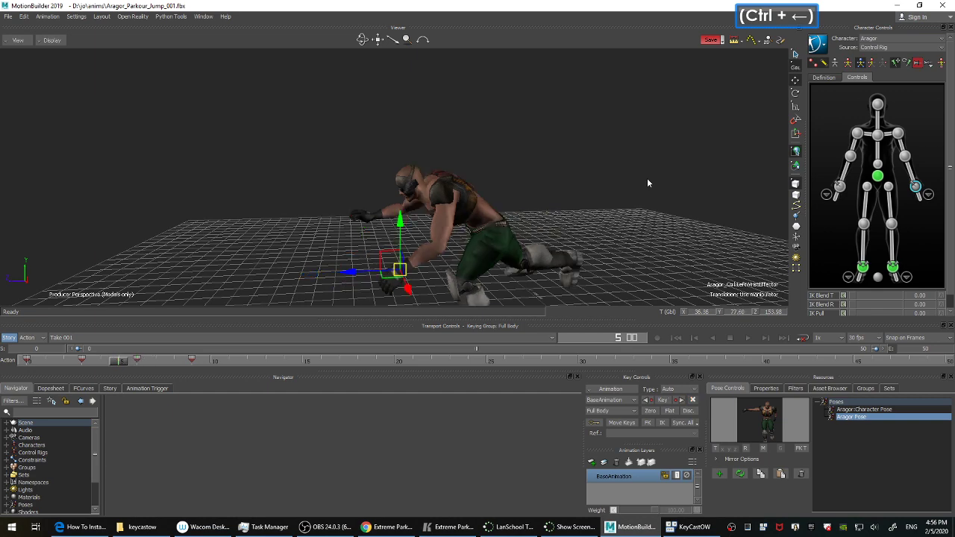
key(ctrl+Right)
key(ctrl+Right)
key(ctrl+Right)
key(ctrl+Right)
key(ctrl+Right)
key(ctrl+Right)
key(ctrl+Right)
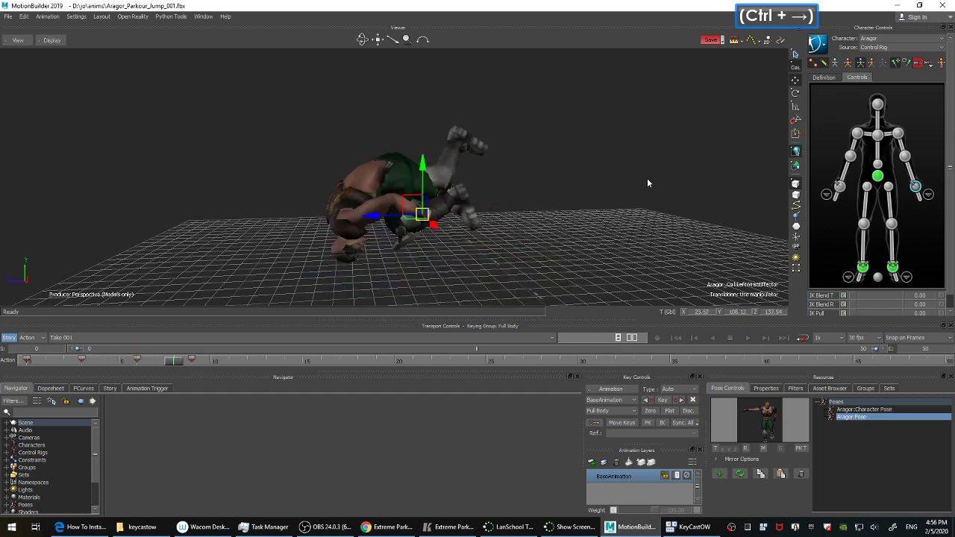
key(ctrl+Left)
mouse_move(648, 180)
ctrl+shift+mouse_down()
mouse_move(583, 183)
mouse_move(575, 173)
mouse_move(559, 183)
mouse_move(619, 205)
ctrl+shift+mouse_up()
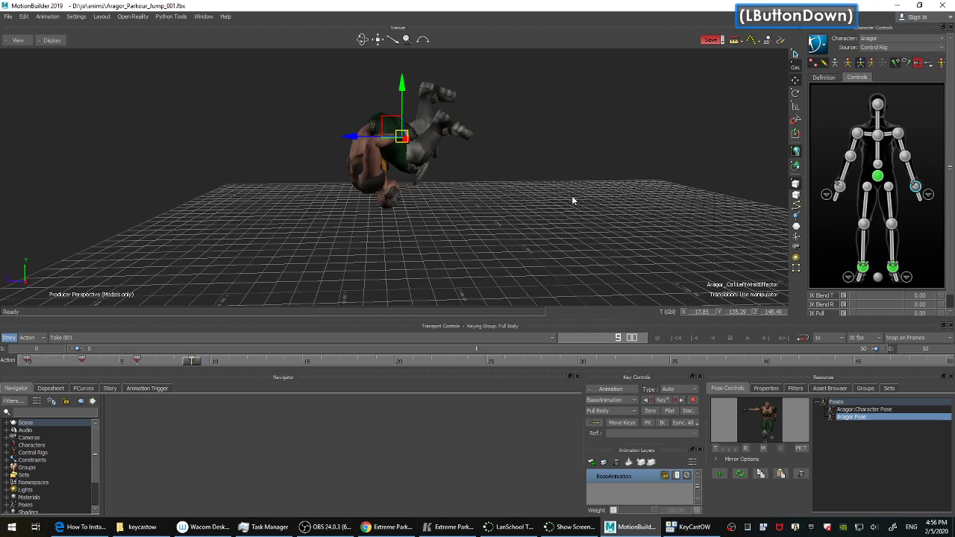
Deselect the effectors and replay the animation repeatedly from the first frame to judge the jump into the tucked flip.
double_click(610, 237)
key(ctrl+Home)
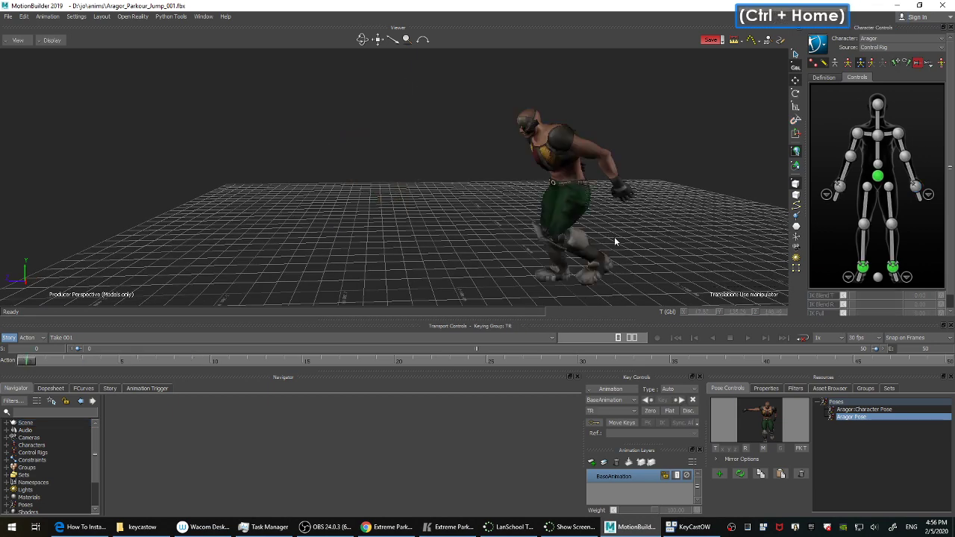
key(ctrl+space)
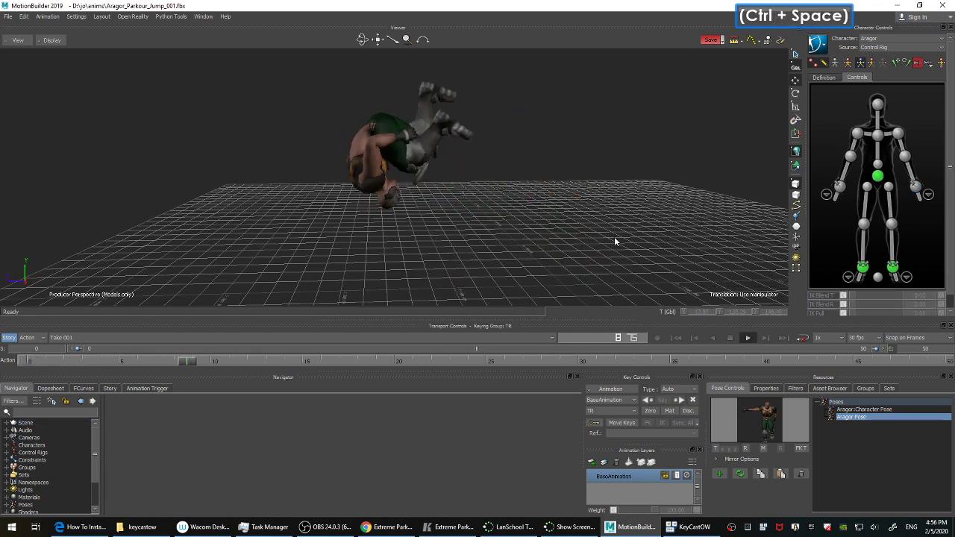
key(ctrl+Home)
key(ctrl+space)
key(ctrl+Home)
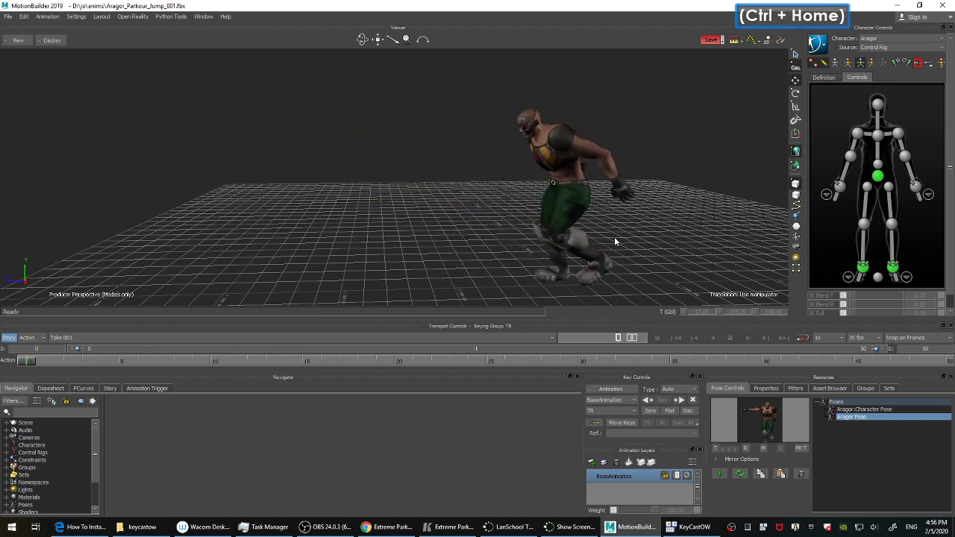
key(ctrl+space)
key(ctrl+Home)
key(ctrl+space)
key(ctrl+Home)
key(ctrl+space)
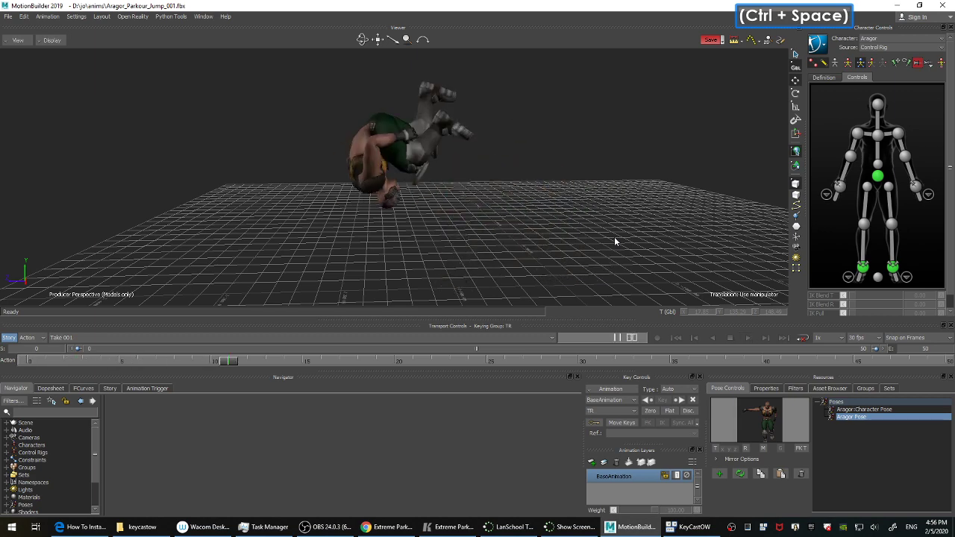
Select the hips effector, return to frame 9, and compare the tuck with the matching pose in the reference video.
click(600, 222)
ctrl+shift+double_click(882, 182)
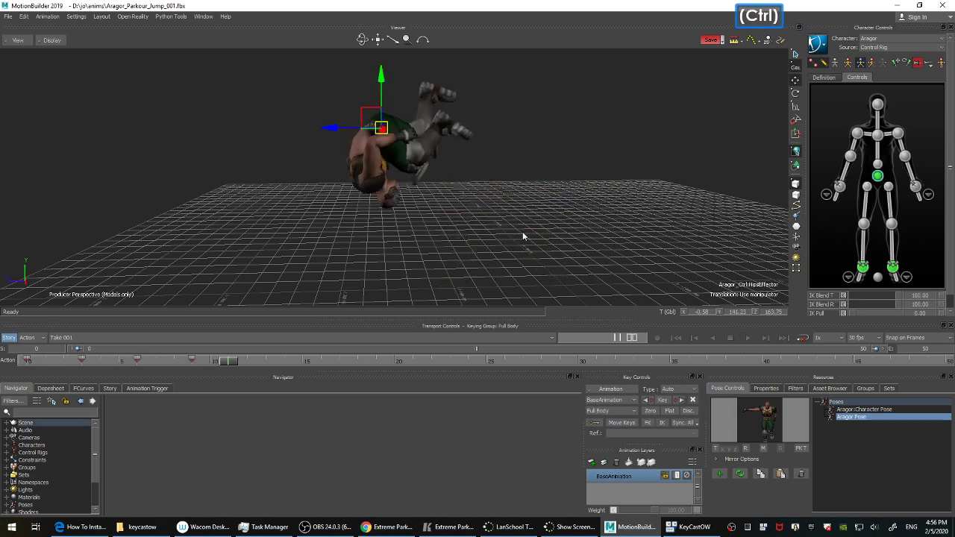
key(Left)
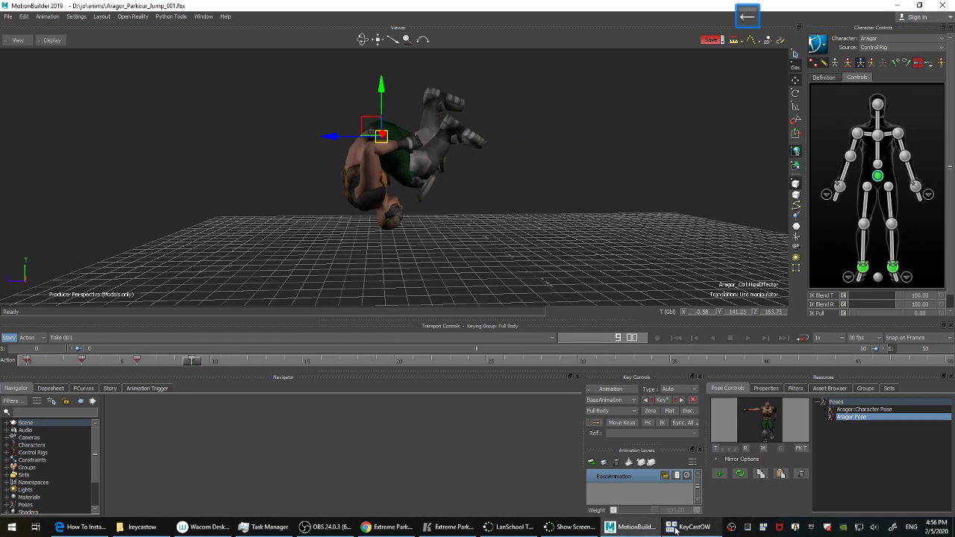
click(454, 527)
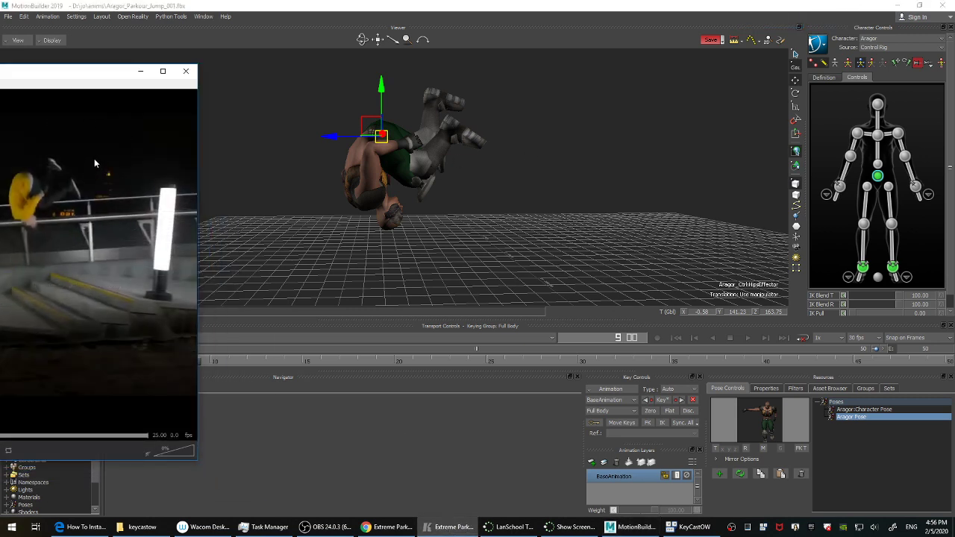
key(Left)
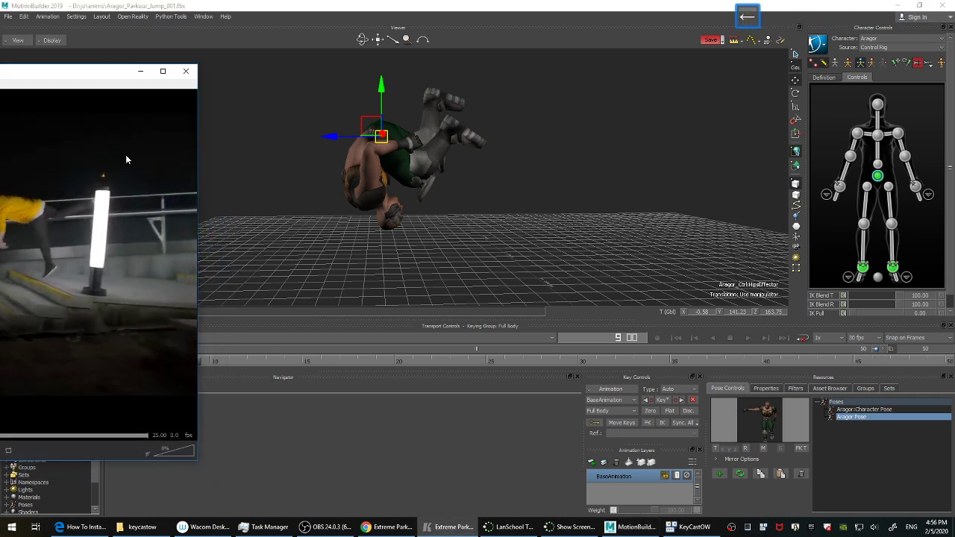
key(Right)
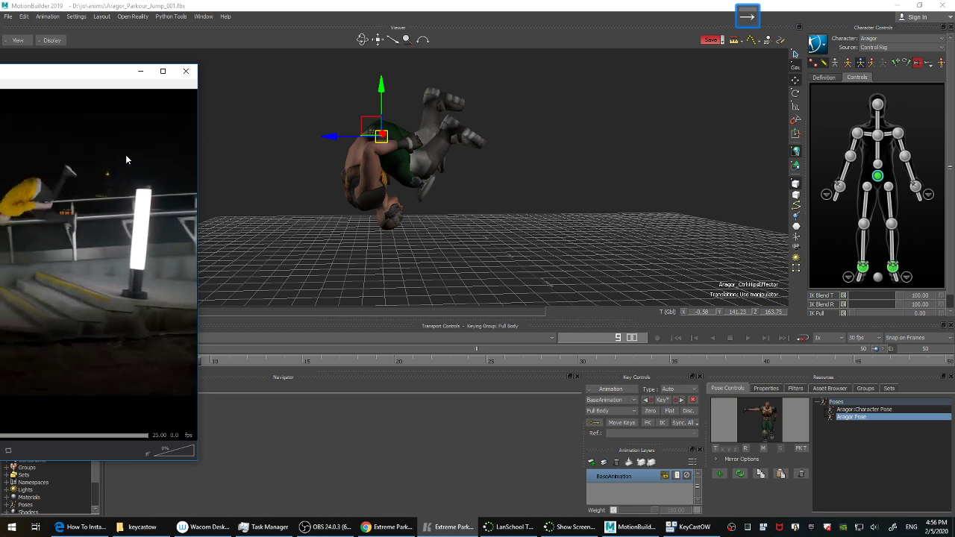
click(576, 204)
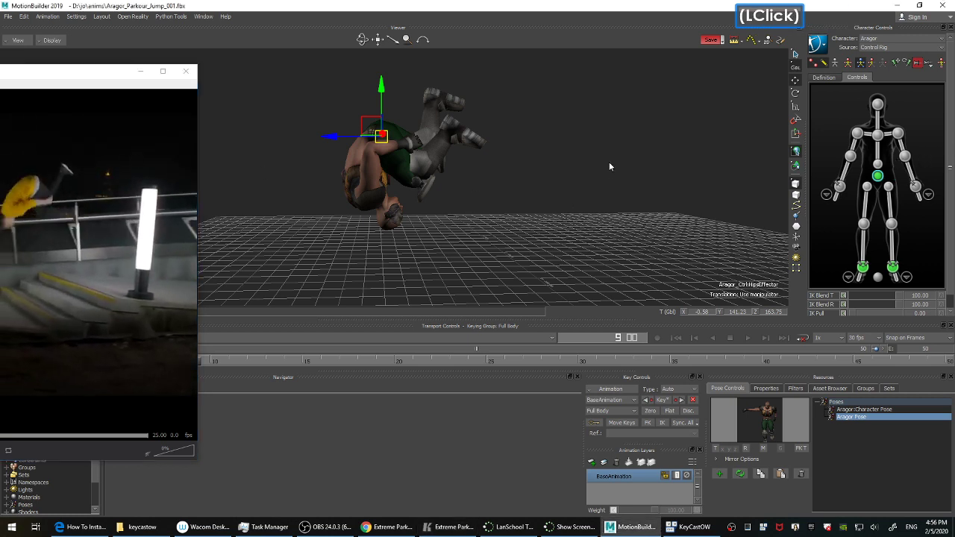
key(comma)
key(period)
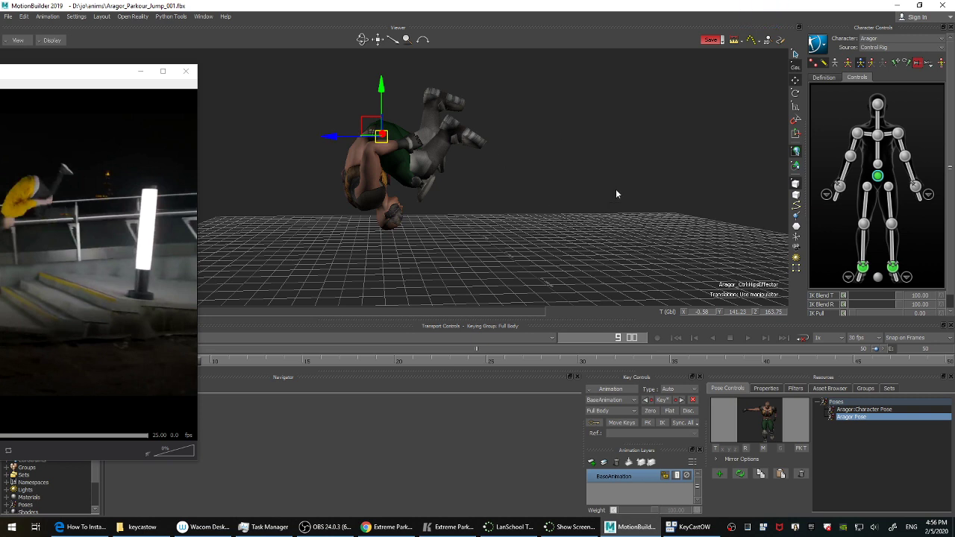
Bring the reference video fully into view and step through it from the tuck to the landing at frame 368.
drag(96, 78, 372, 84)
key(Right)
key(Right)
key(Right)
key(Right)
key(Right)
key(Right)
key(Right)
key(Right)
key(Right)
key(Right)
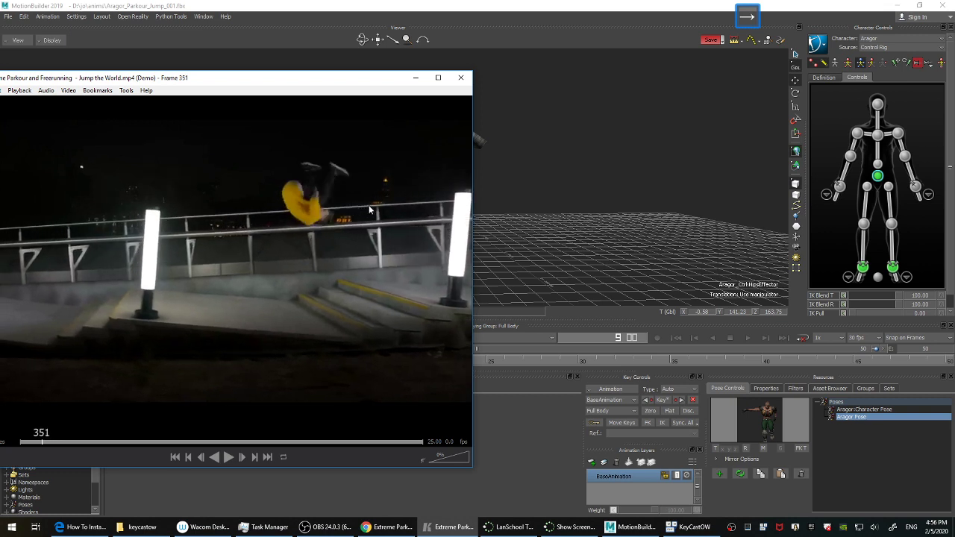
key(Right)
key(Right)
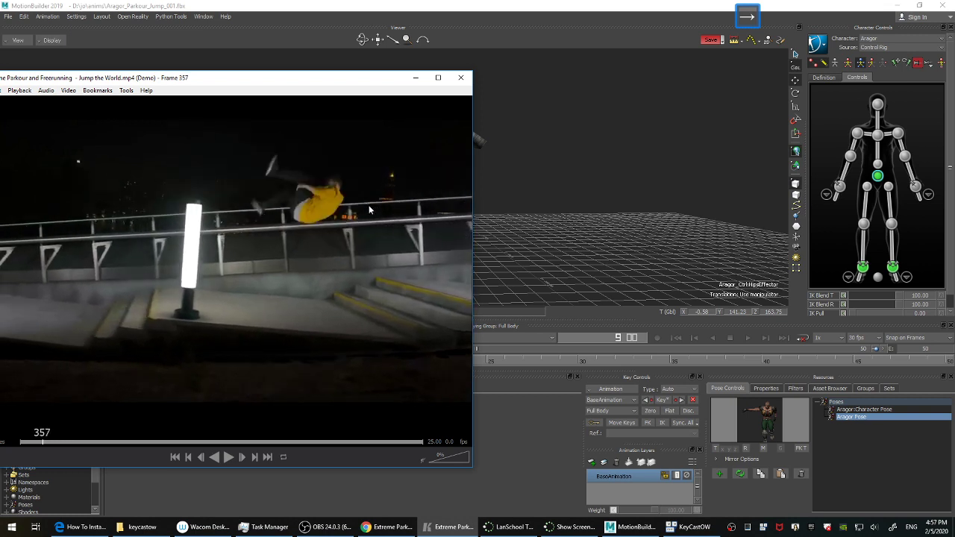
key(Left)
key(Left)
key(Left)
key(Left)
key(Left)
key(Left)
key(Left)
key(Left)
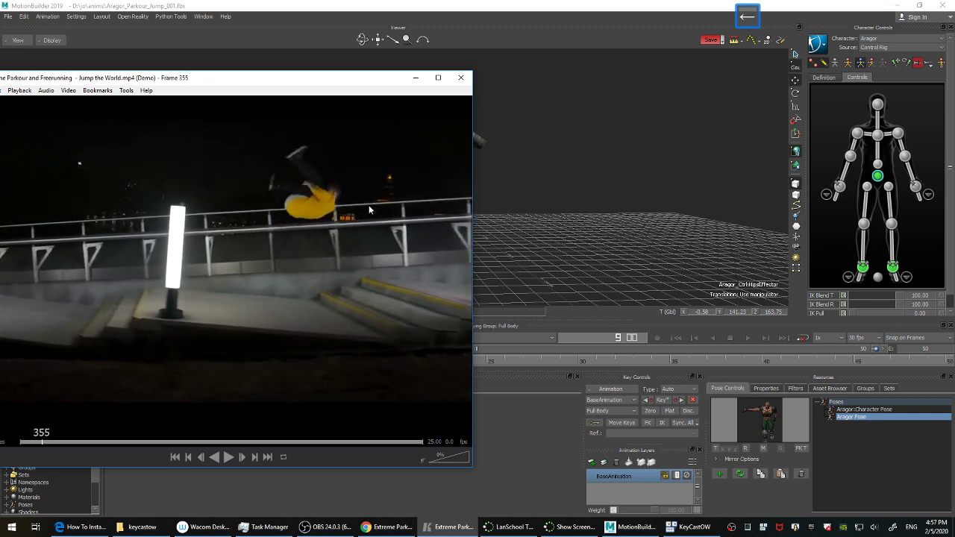
key(Right)
key(Right)
key(Right)
key(Right)
key(Right)
key(Right)
key(Right)
key(Right)
key(Right)
key(Right)
key(Right)
key(Right)
key(Right)
key(Right)
key(Right)
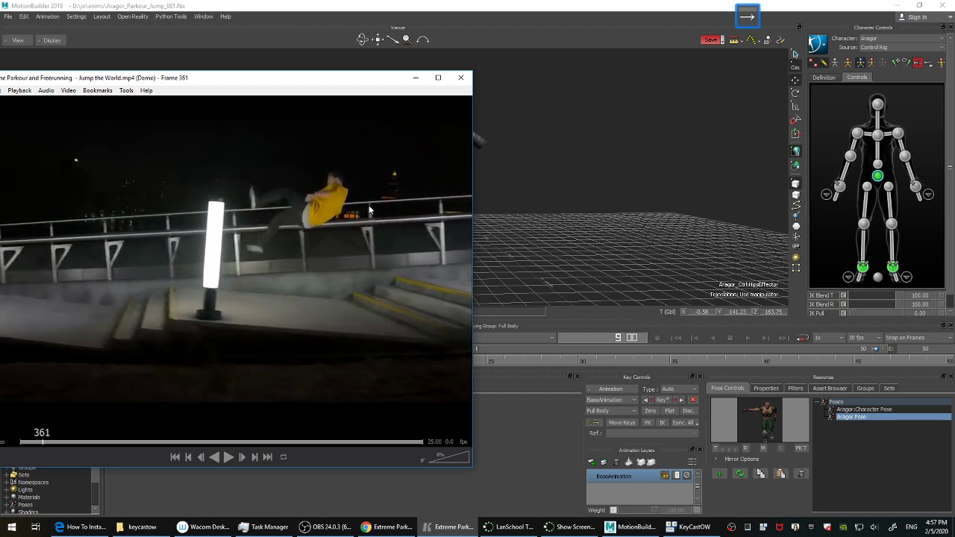
key(Right)
key(Right)
key(Right)
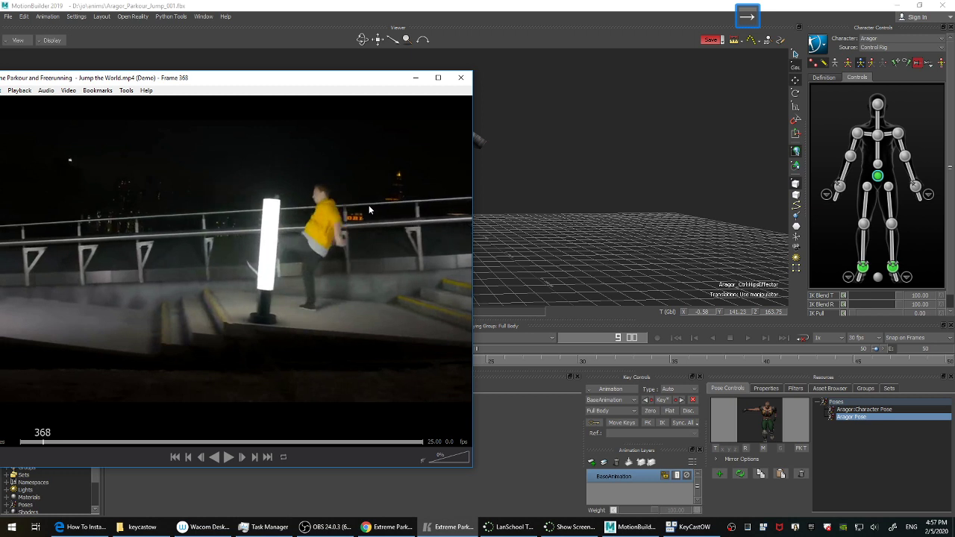
Step the reference video back to frame 359 to study the opening pose, and move its window clear of the character.
key(Left)
key(Left)
key(Left)
key(Left)
key(Left)
key(Left)
key(Left)
key(Left)
key(Left)
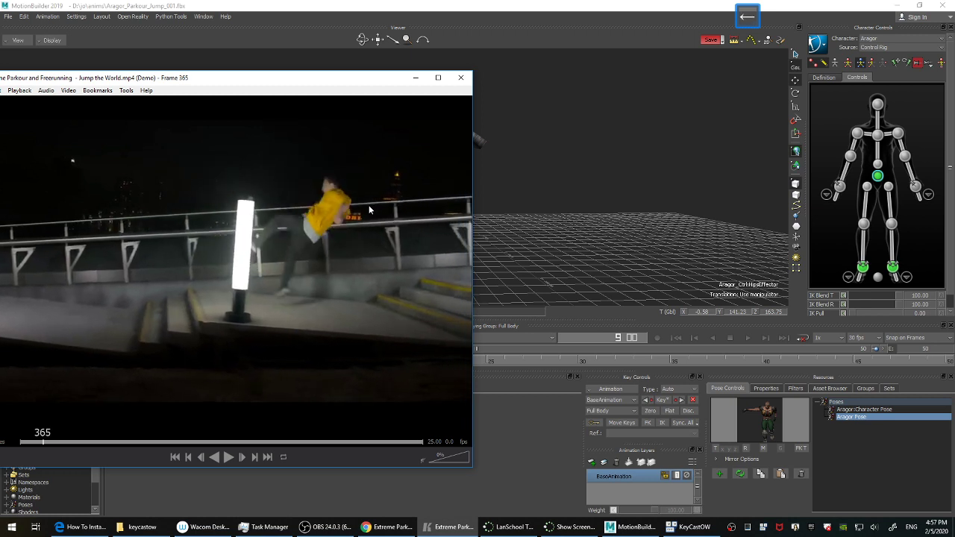
key(Left)
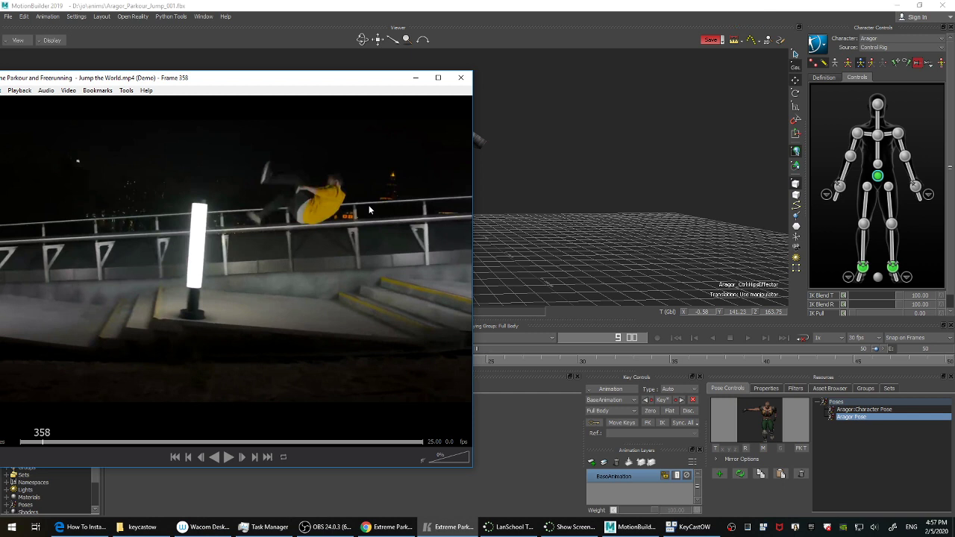
key(Right)
key(Left)
key(Right)
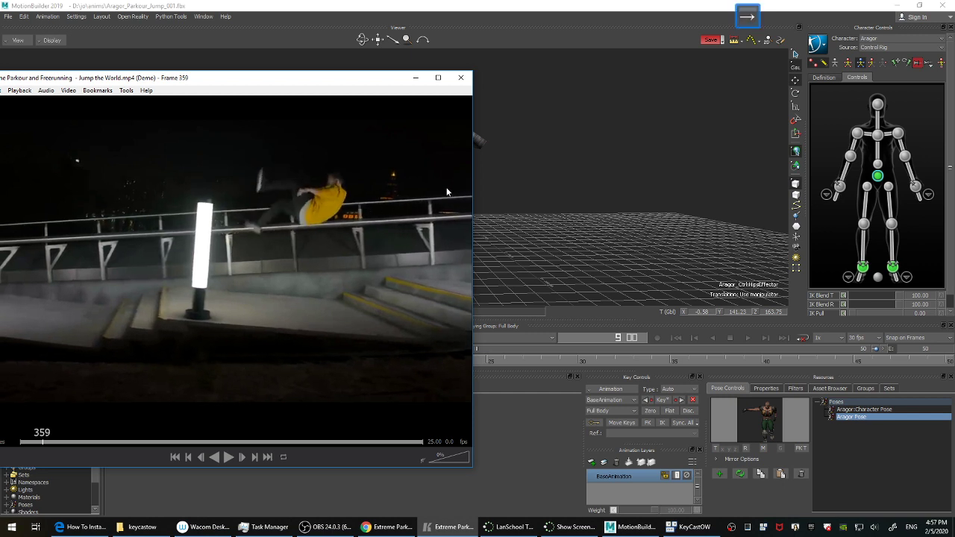
drag(385, 81, 148, 88)
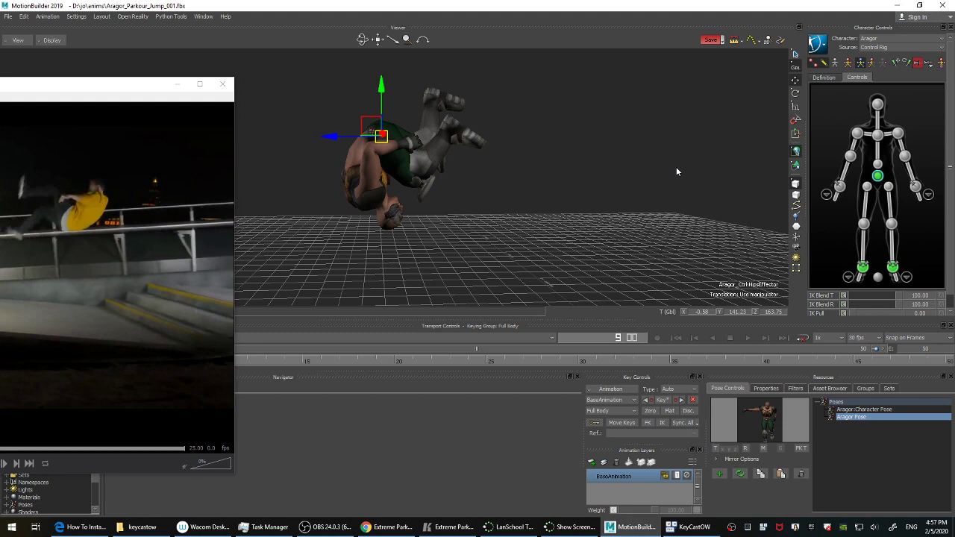
Minimize the reference video and save the scene.
shift+drag(463, 197, 594, 197)
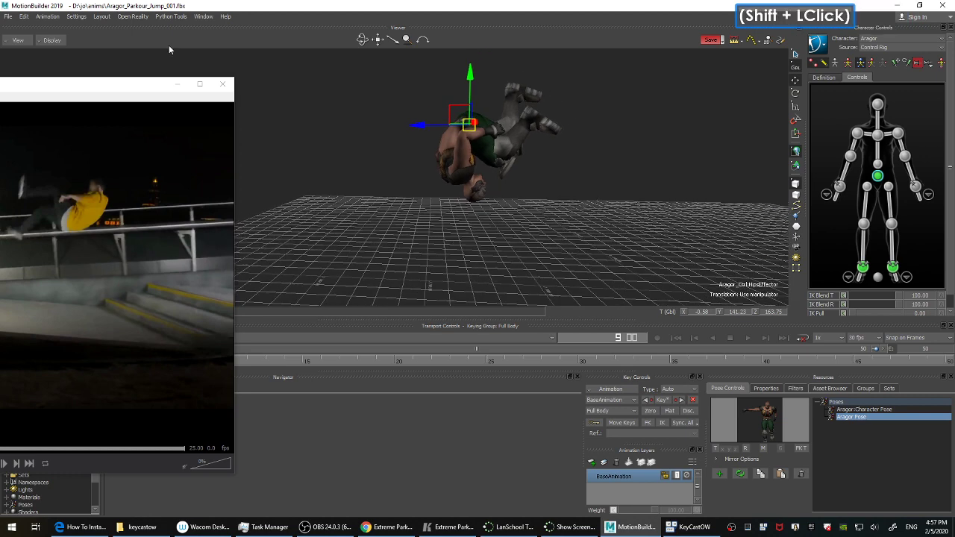
click(177, 84)
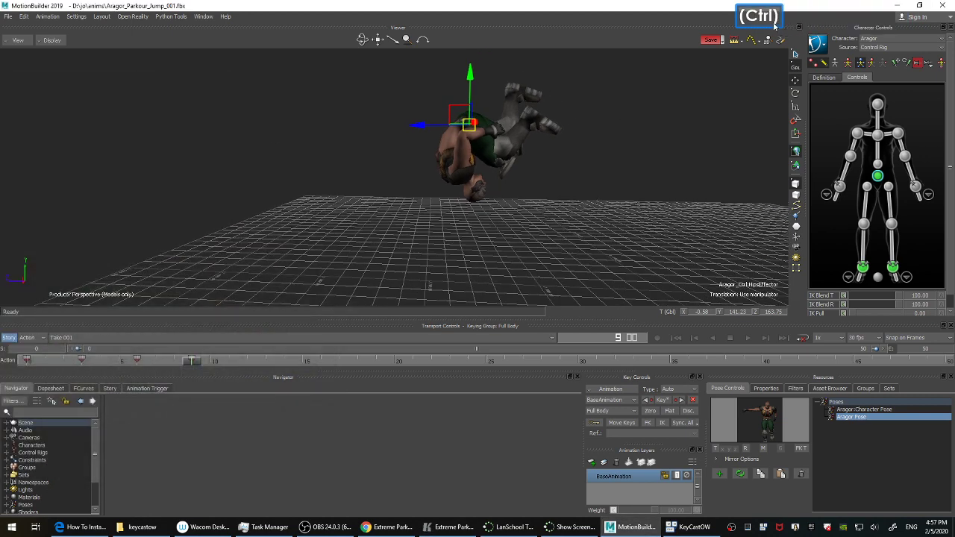
click(708, 39)
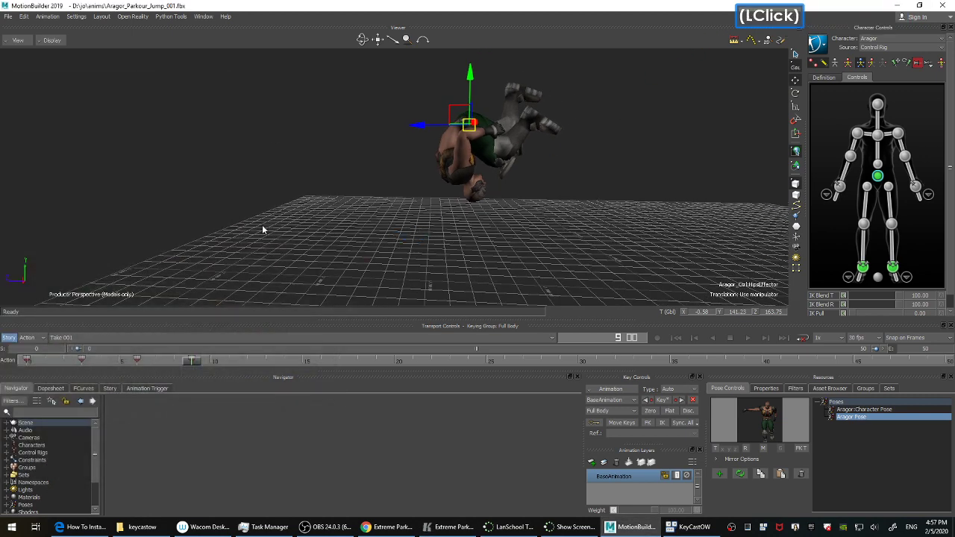
drag(191, 360, 247, 361)
key(ctrl)
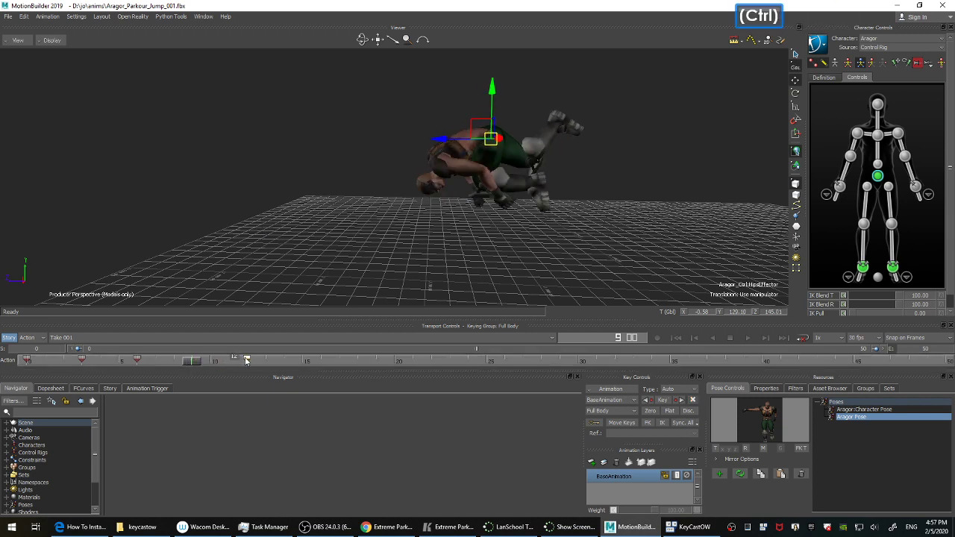
key(ctrl+z)
Go to frame 12 and key the character's full-body tuck pose there.
drag(199, 366, 214, 364)
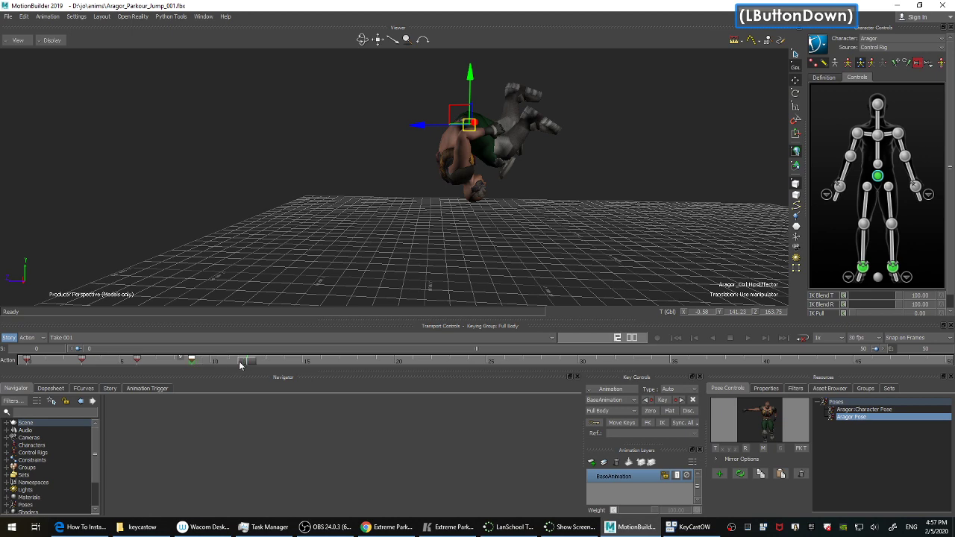
shift+drag(677, 185, 675, 189)
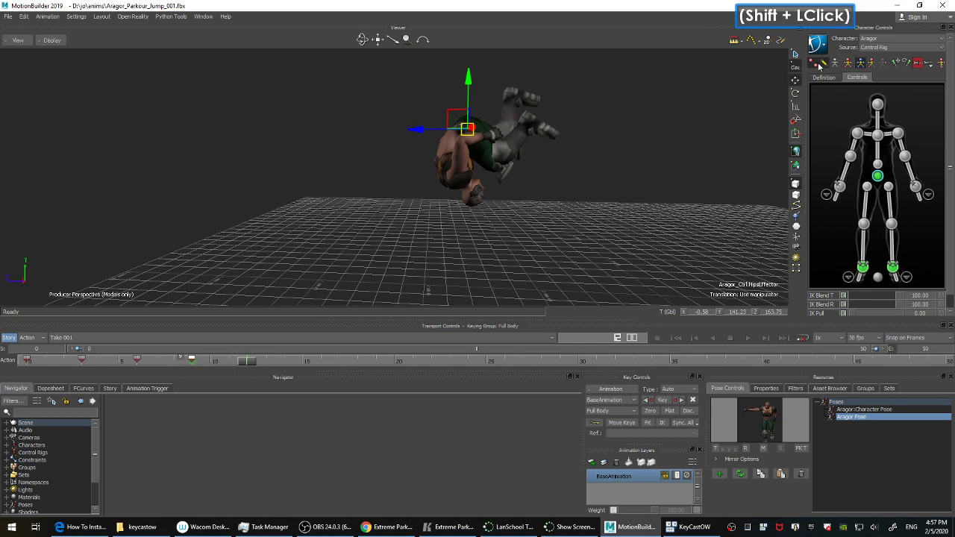
click(628, 196)
key(k)
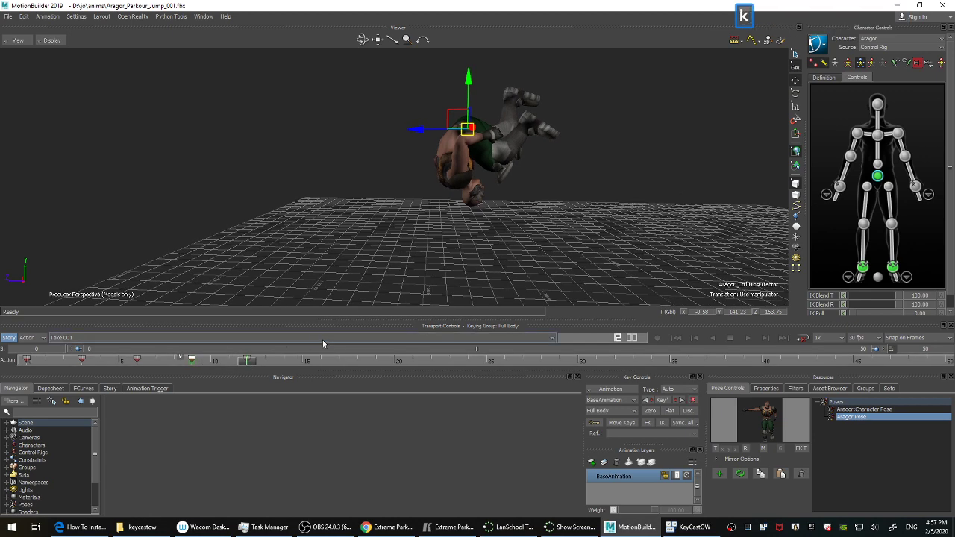
double_click(270, 361)
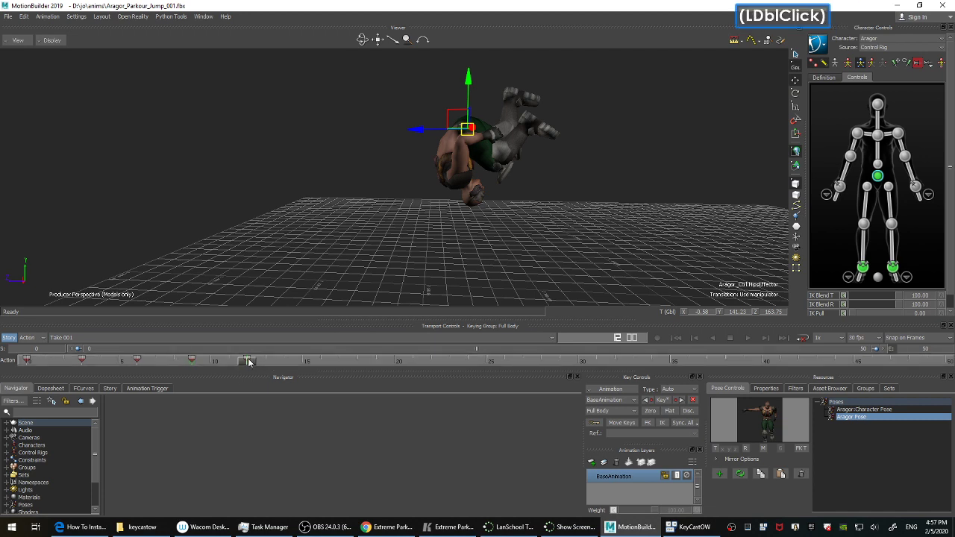
mouse_move(197, 361)
mouse_down()
mouse_move(211, 362)
mouse_move(199, 363)
mouse_up()
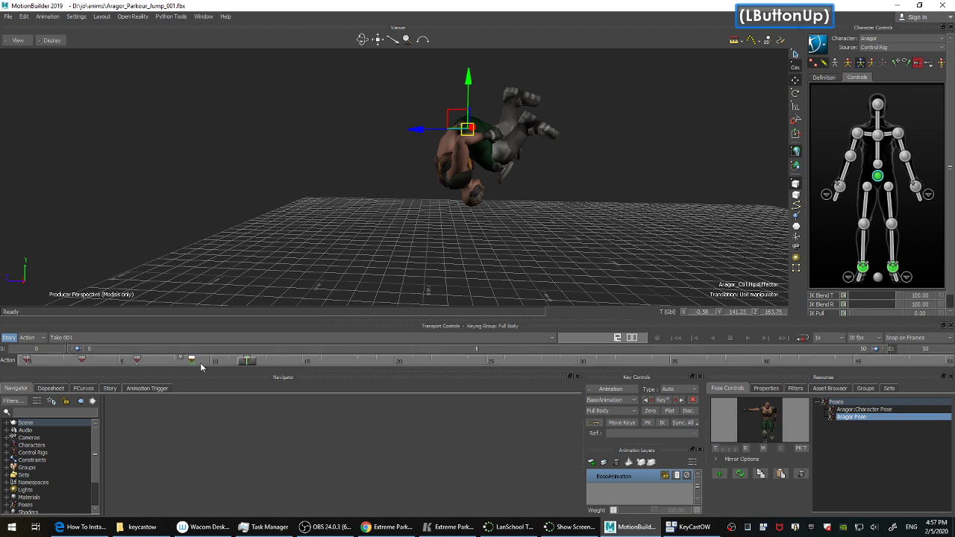
click(309, 358)
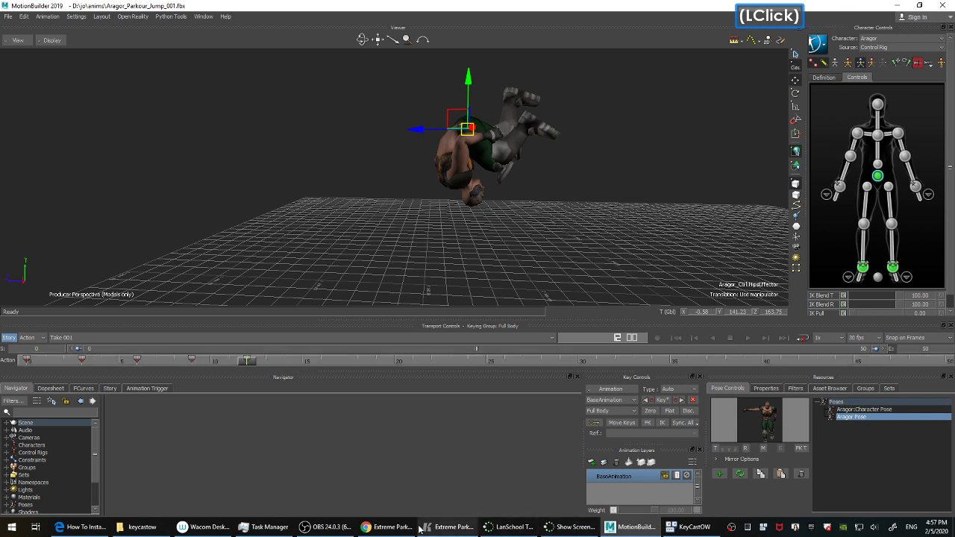
Restore the reference video and step back a frame to examine the pose to match at frame 12.
click(448, 527)
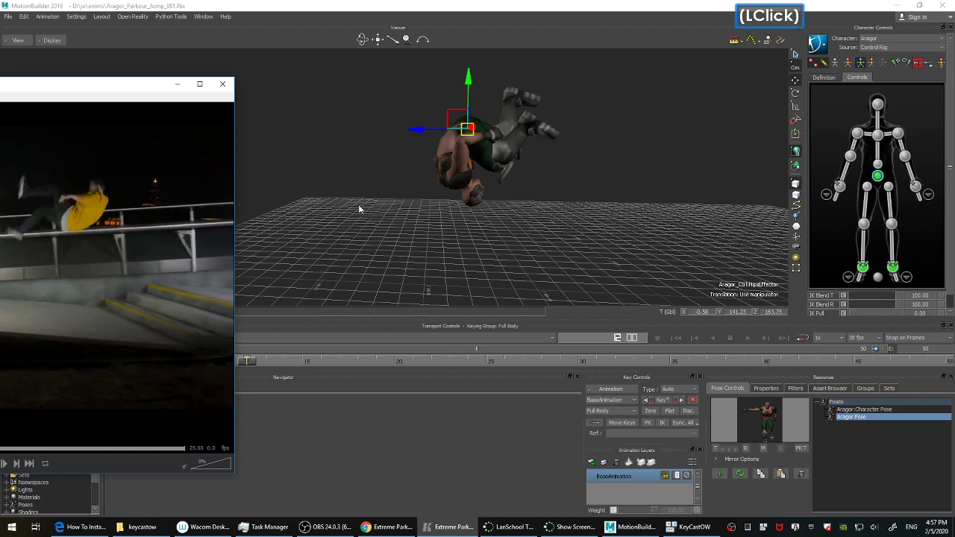
click(157, 167)
key(Left)
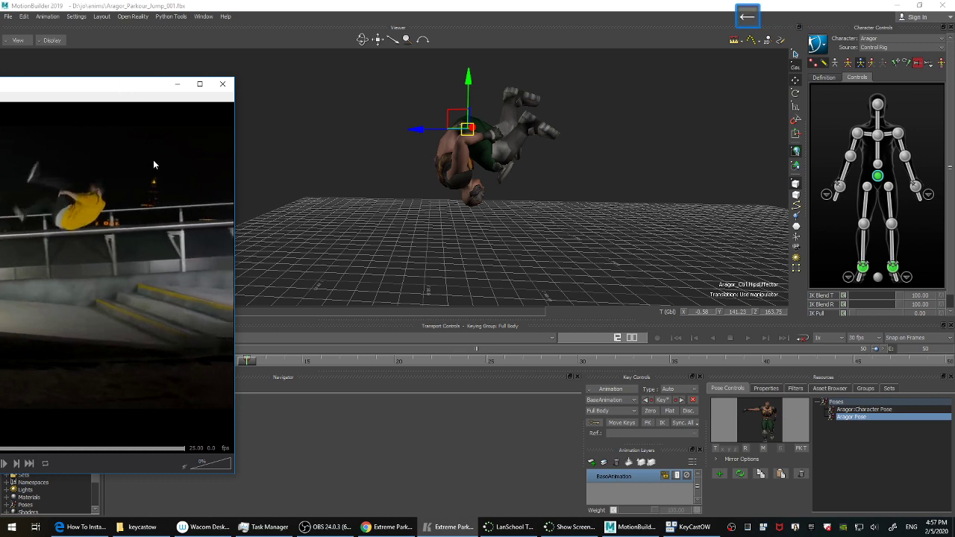
Switch the rig's manipulation mode to carry the whole character and move the hips to about Y 106, Z 237 on frame 12.
click(602, 212)
shift+drag(602, 212, 638, 223)
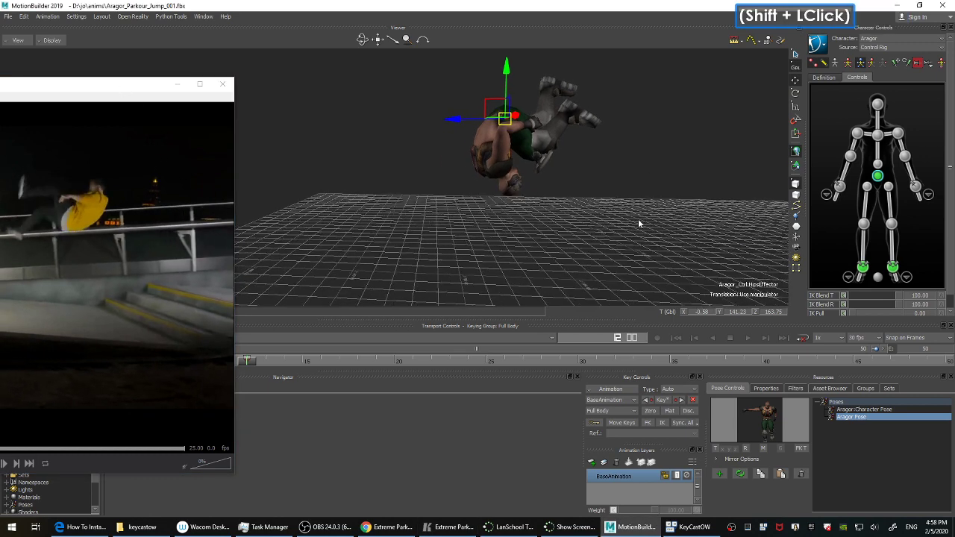
click(848, 63)
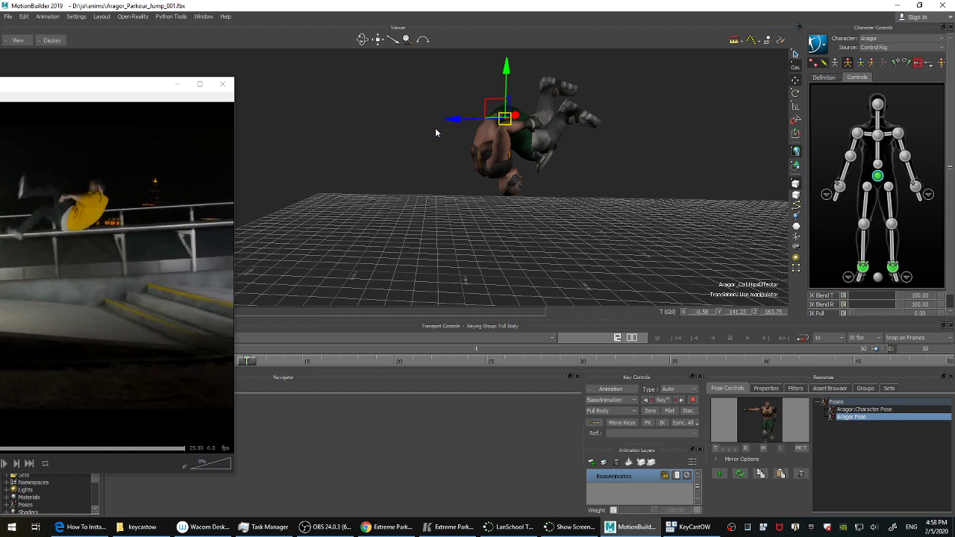
drag(459, 120, 375, 125)
drag(423, 76, 422, 112)
shift+drag(507, 127, 582, 162)
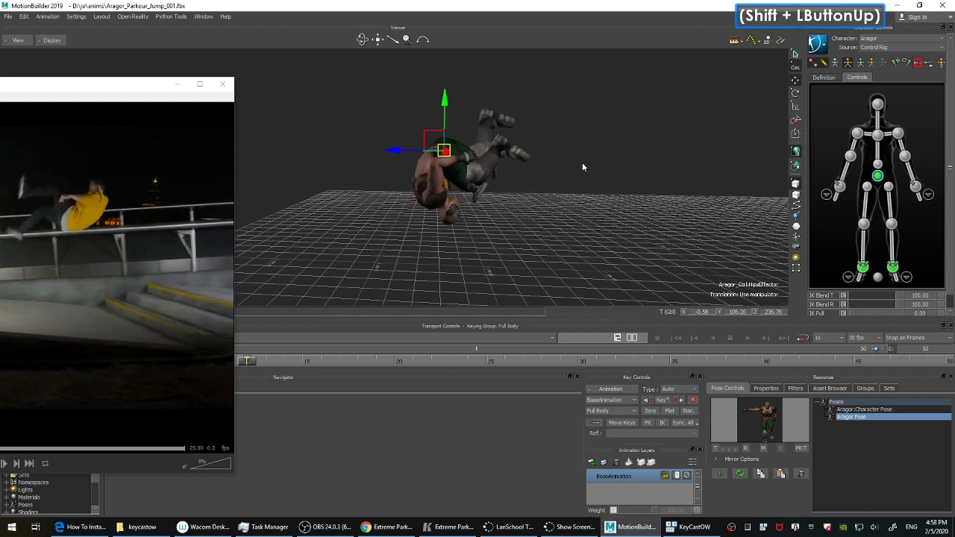
Rotate the hips effector to about X -99 so Aragor lies on his back in mid-air, and key the pose.
key(F6)
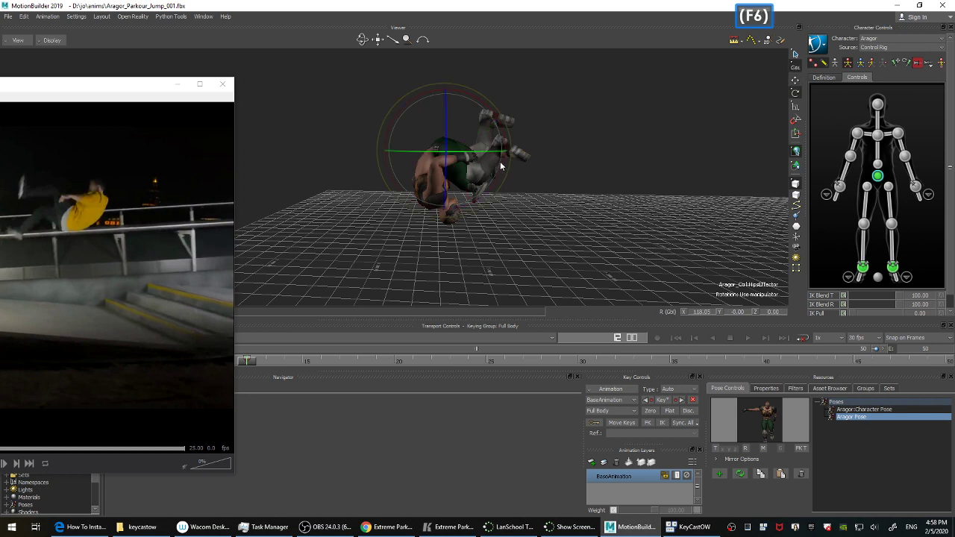
drag(506, 143, 496, 64)
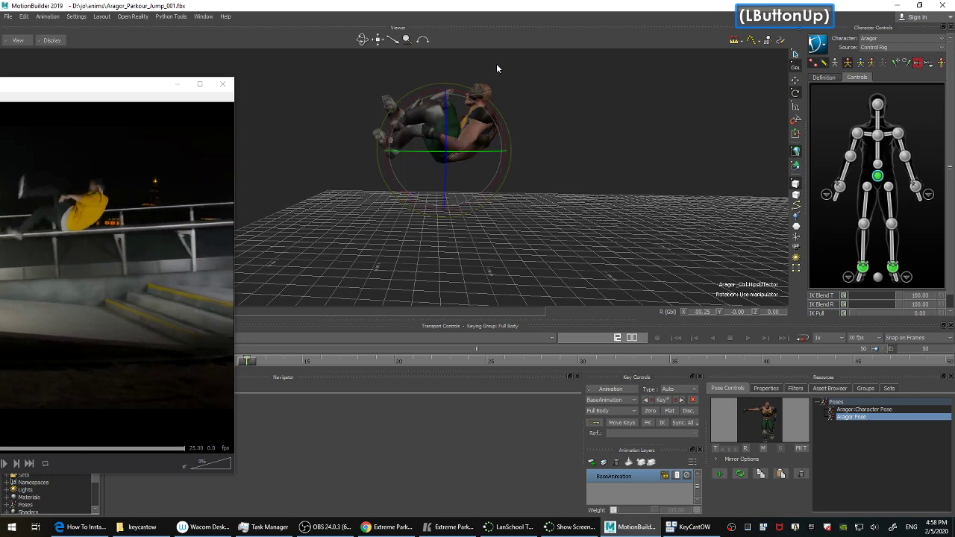
shift+click(558, 137)
shift+drag(558, 137, 554, 142)
key(k)
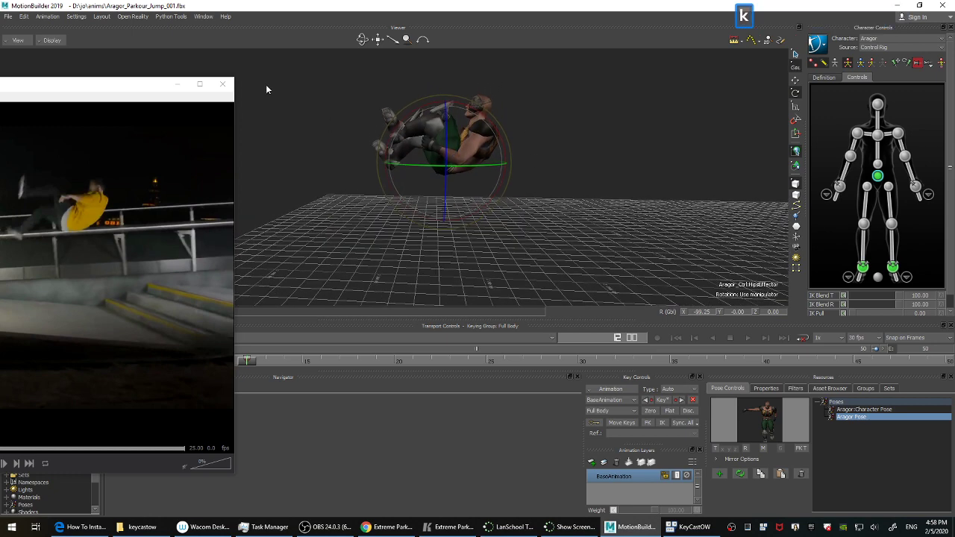
Minimize the reference video, compare with the previous key, then lower the hips to about Y 93 on frame 12 and key them.
click(179, 85)
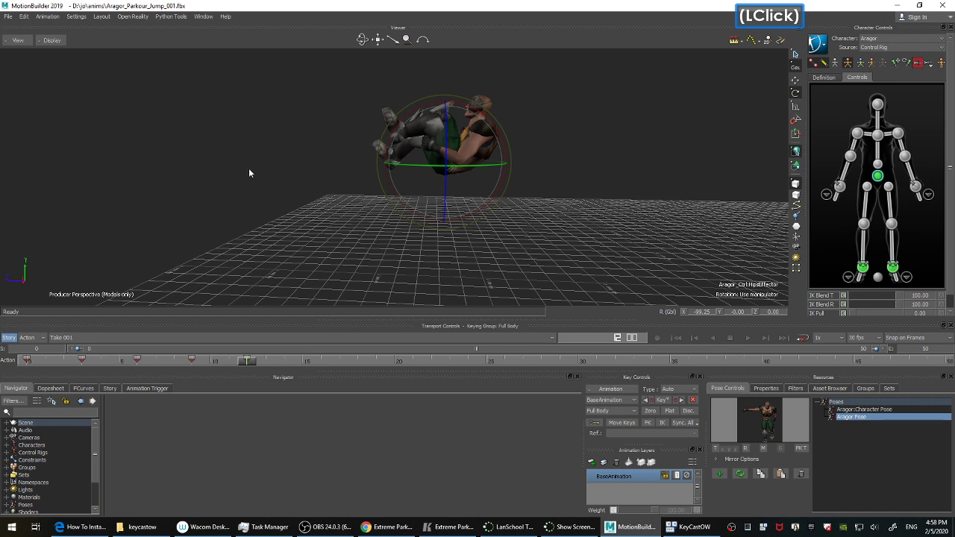
key(Left)
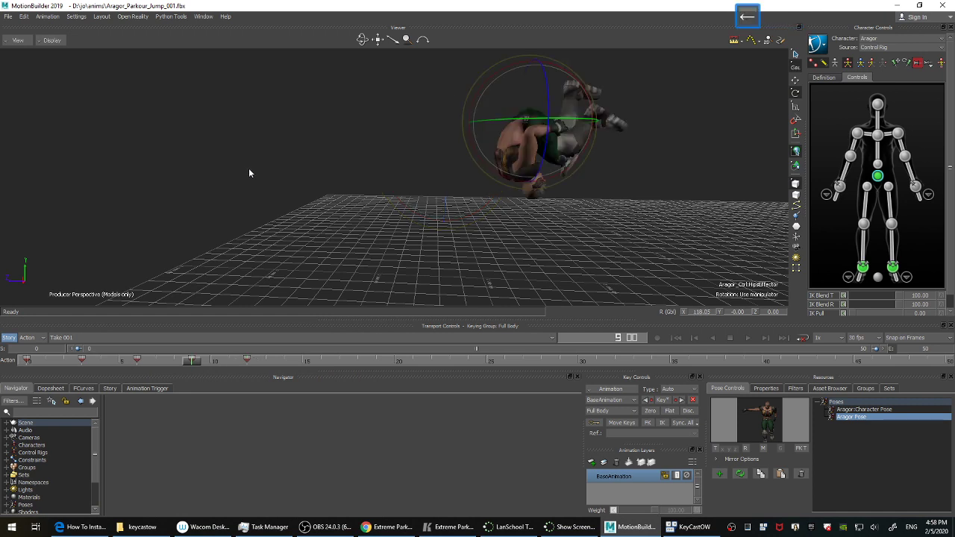
key(Right)
key(F6)
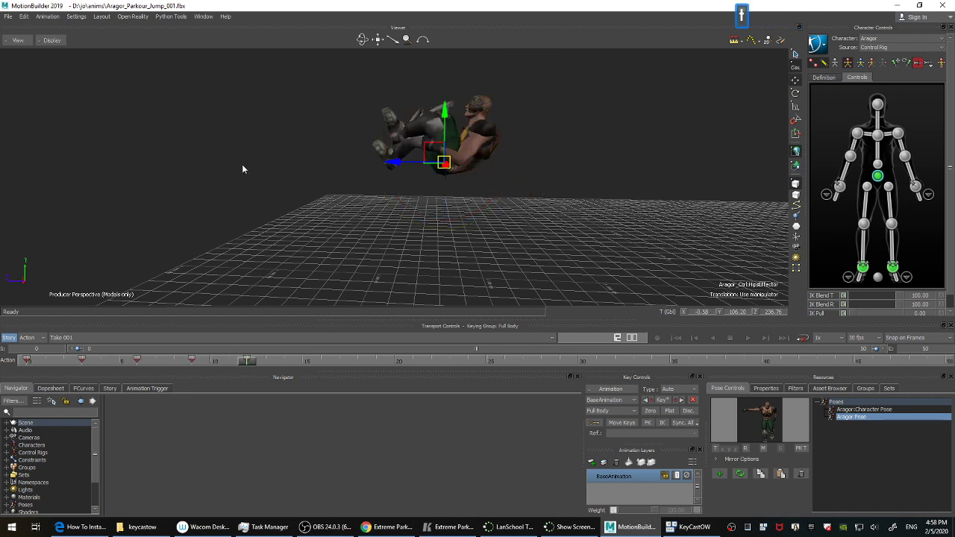
drag(444, 111, 450, 128)
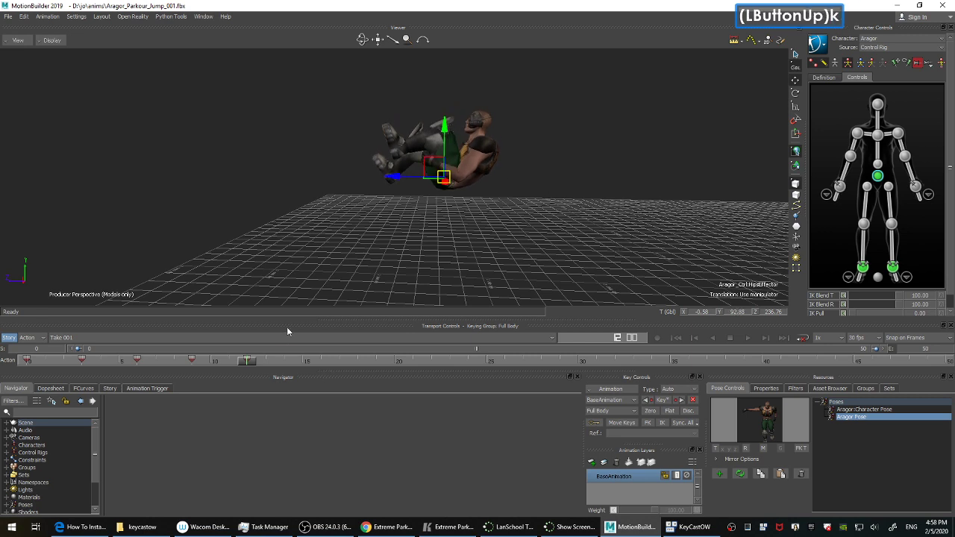
mouse_move(247, 362)
mouse_down()
mouse_move(182, 365)
mouse_move(253, 357)
mouse_up()
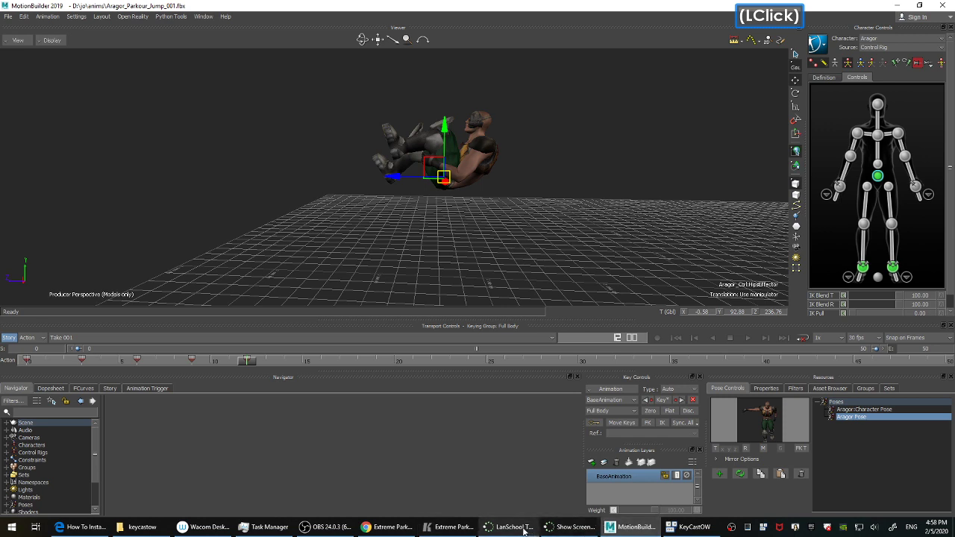
Switch to Keyframe MP and step through the parkour reference video's frames around the mid-air flip.
click(451, 526)
key(Left)
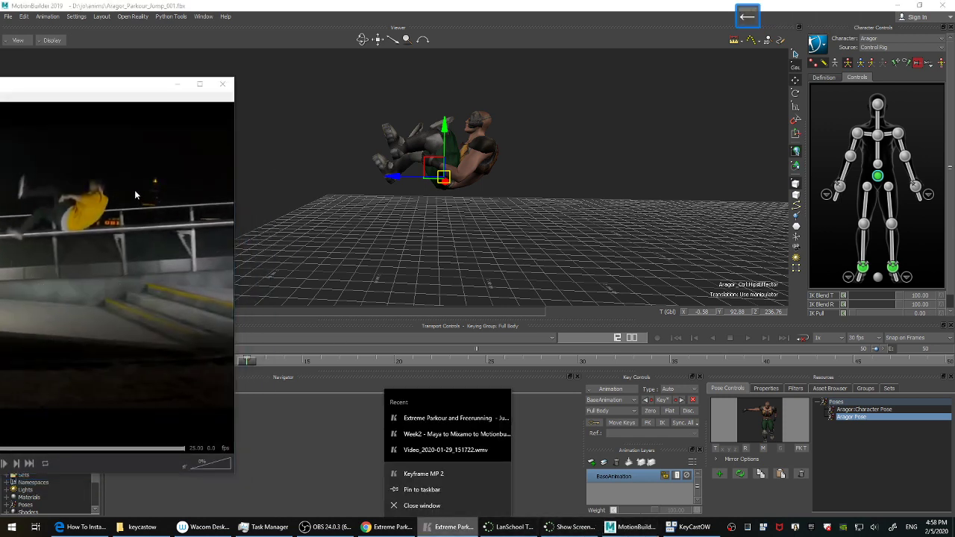
click(135, 190)
key(Left)
key(Right)
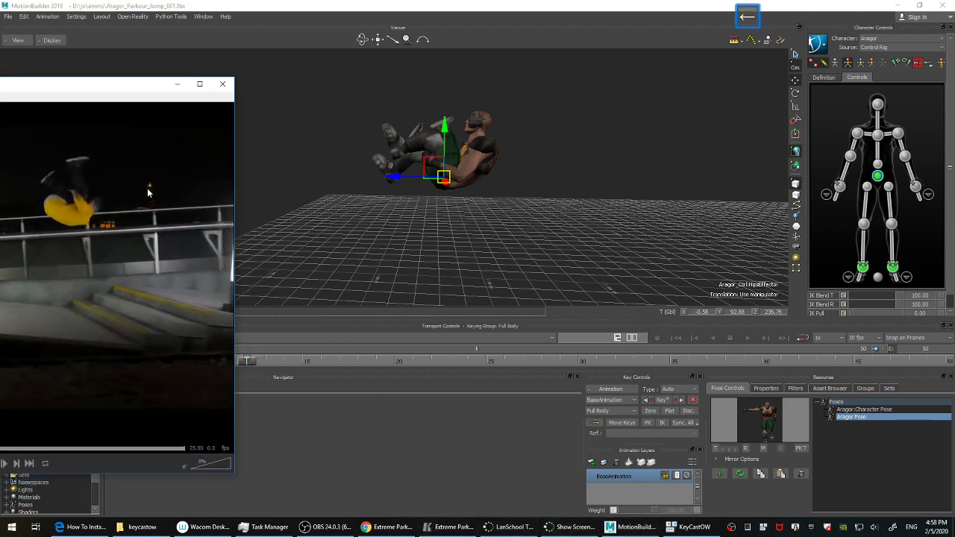
key(Right)
key(Right)
key(Right)
key(Right)
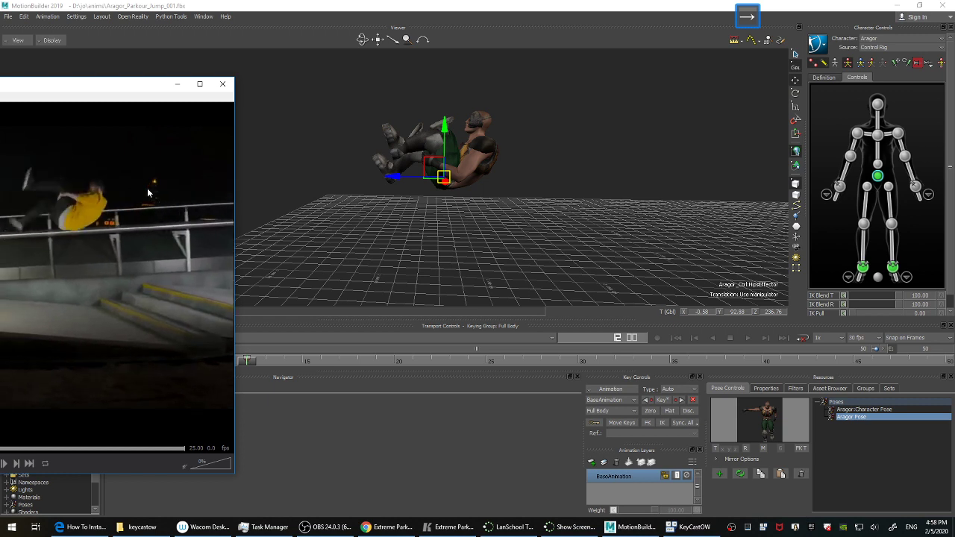
Return to MotionBuilder, adjust the hips on frame 12 to about Y 96, Z 219, key them and compare with the previous keyframe.
click(622, 192)
key(Right)
key(Right)
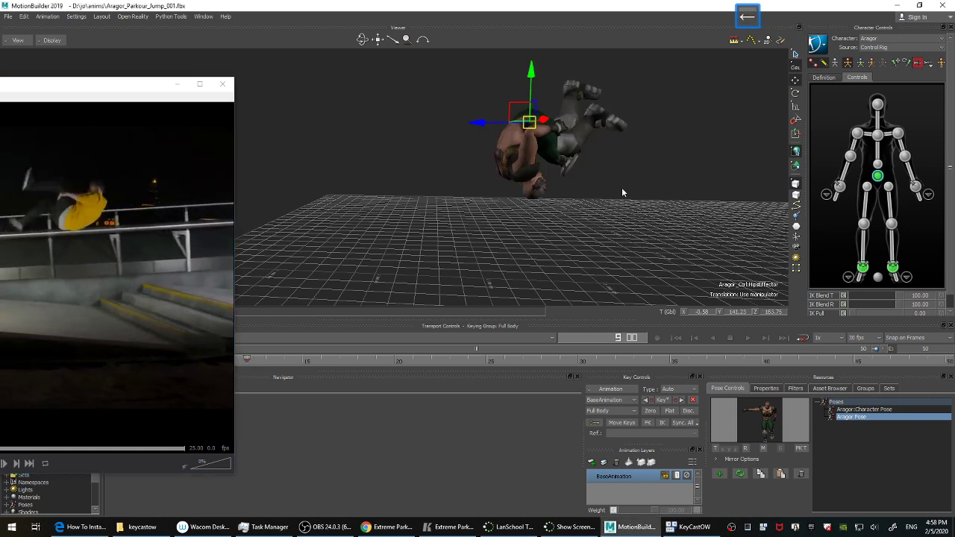
drag(393, 177, 414, 177)
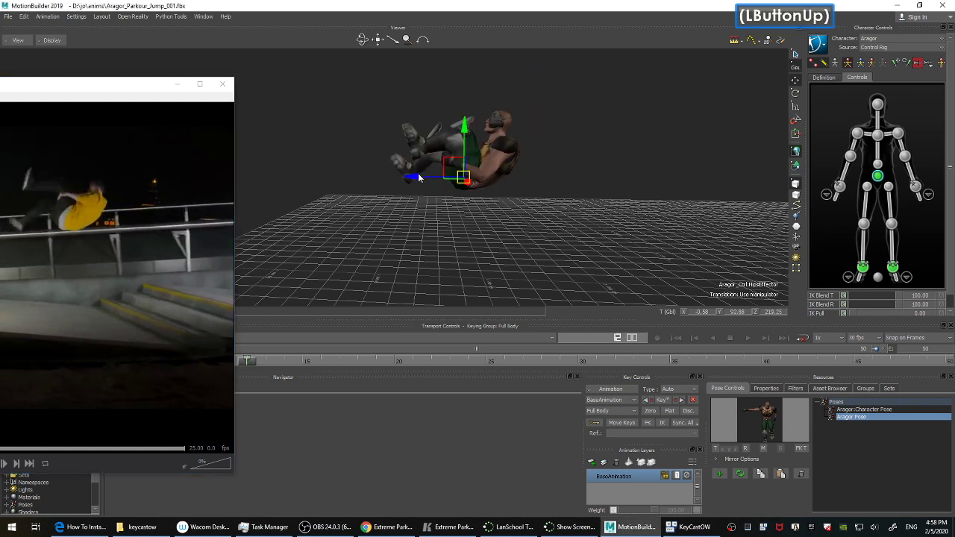
drag(463, 125, 467, 126)
key(k)
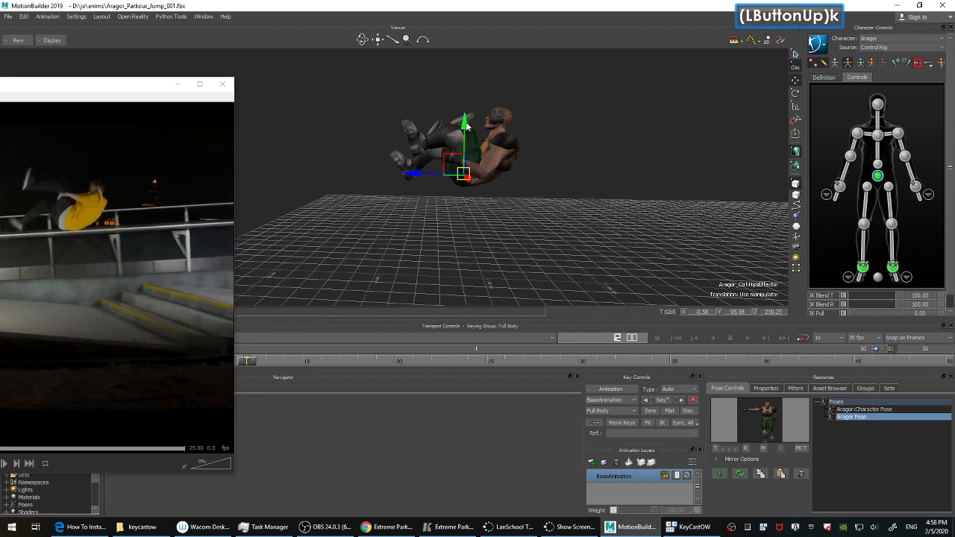
key(Left)
key(Right)
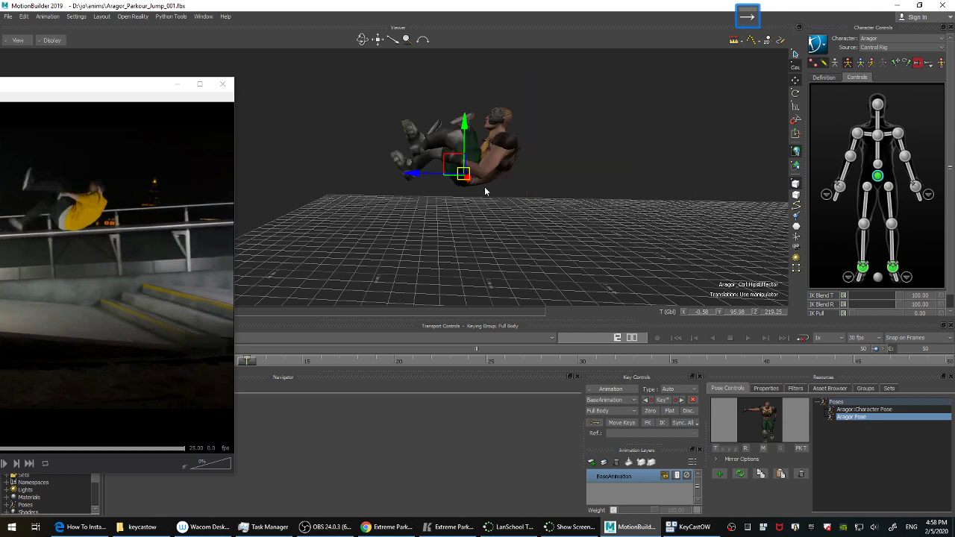
shift+drag(612, 184, 591, 175)
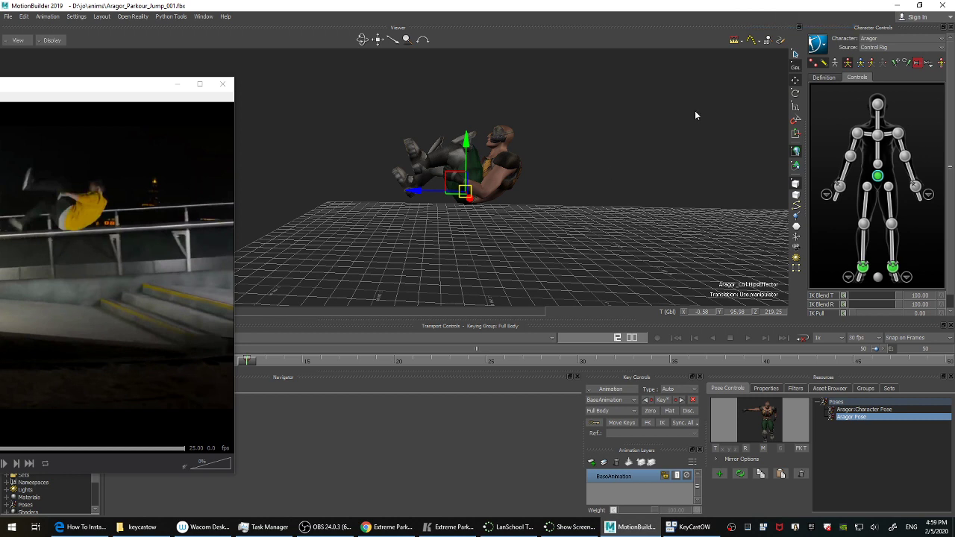
click(753, 41)
click(753, 40)
Extend the right leg by moving the right ankle effector down and forward to about Y 81, Z 280, and key it.
mouse_move(602, 150)
ctrl+mouse_down()
mouse_move(583, 155)
mouse_move(611, 130)
mouse_move(607, 158)
ctrl+mouse_up()
ctrl+drag(607, 158, 620, 156)
shift+drag(619, 156, 620, 146)
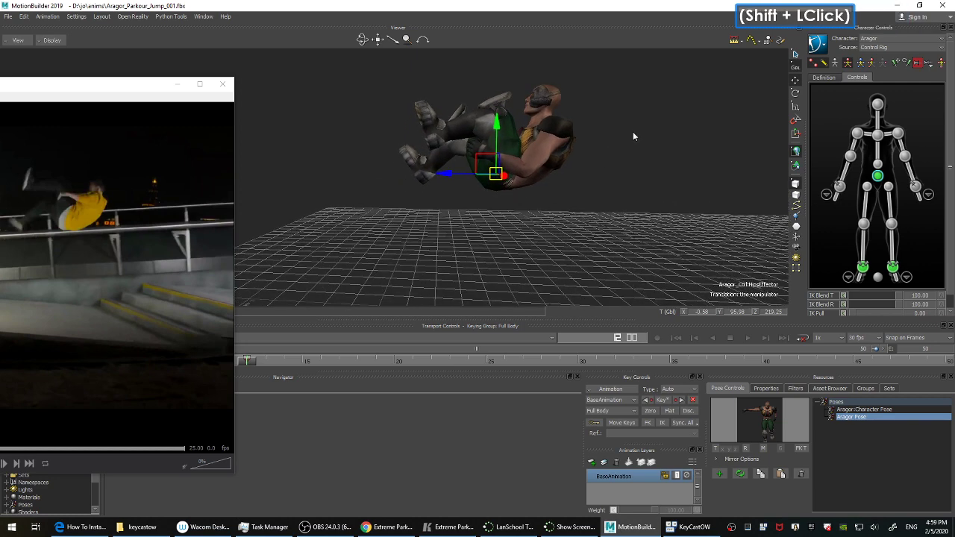
click(633, 135)
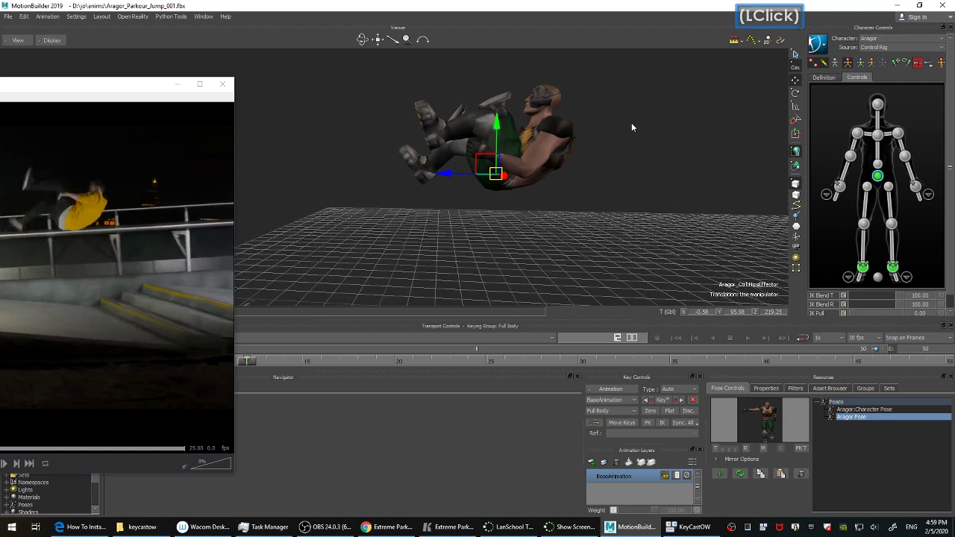
click(627, 125)
ctrl+drag(626, 126, 631, 147)
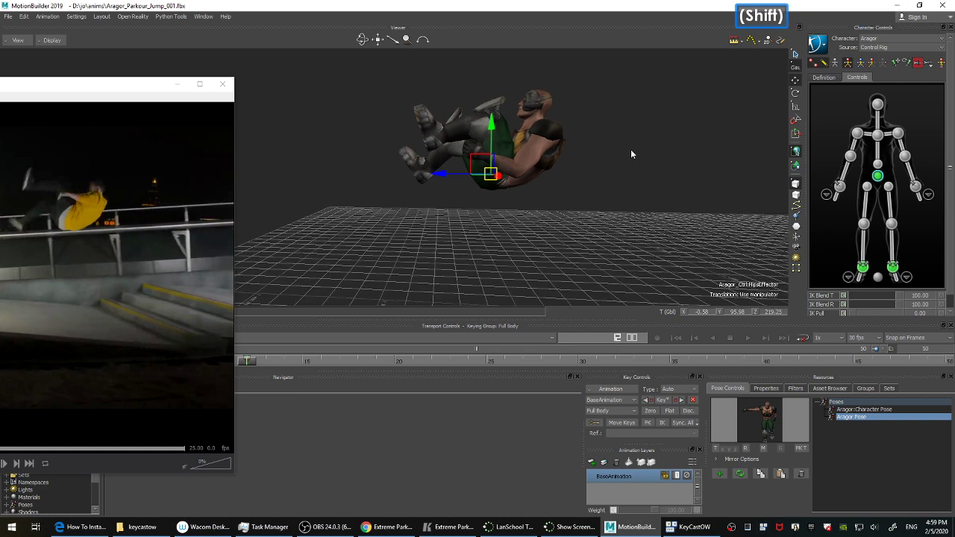
ctrl+drag(606, 185, 826, 227)
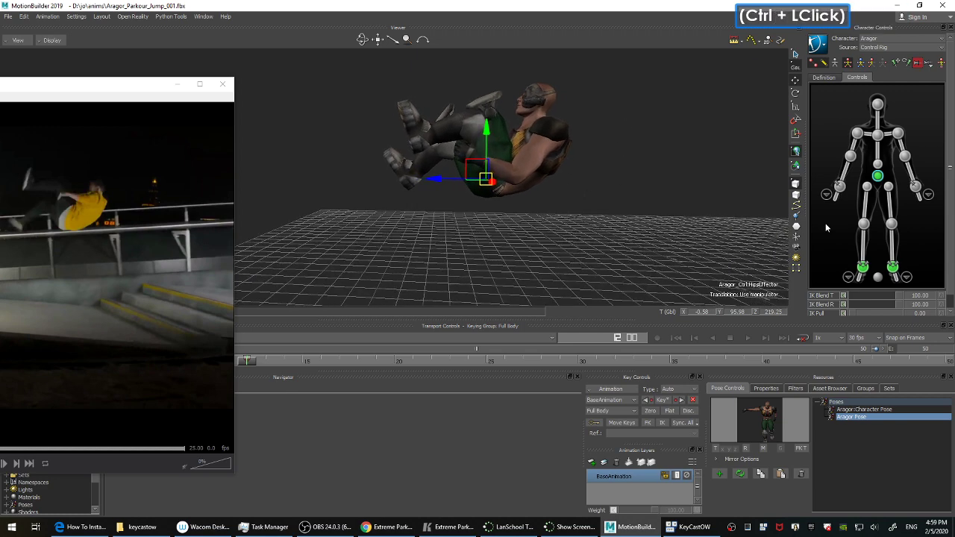
click(862, 268)
ctrl+drag(655, 188, 639, 178)
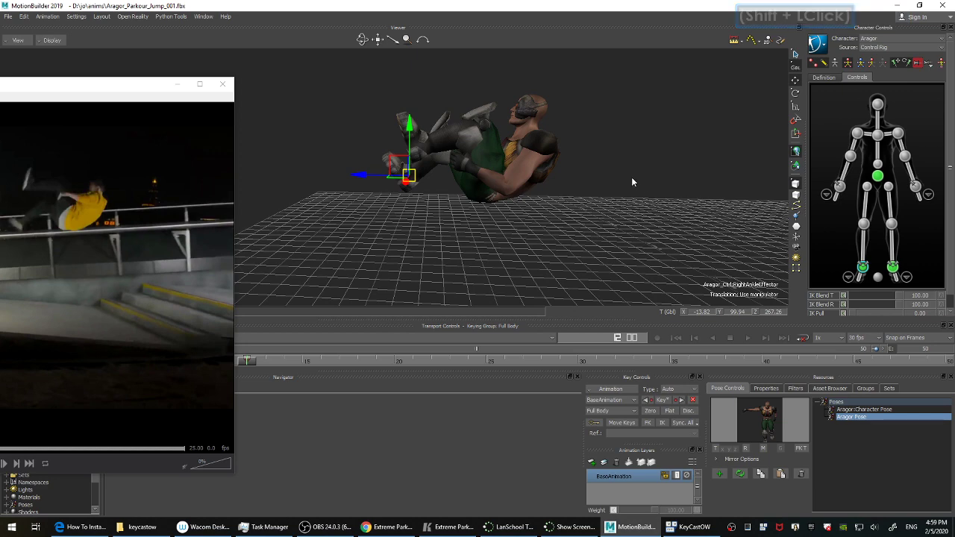
ctrl+drag(631, 177, 579, 171)
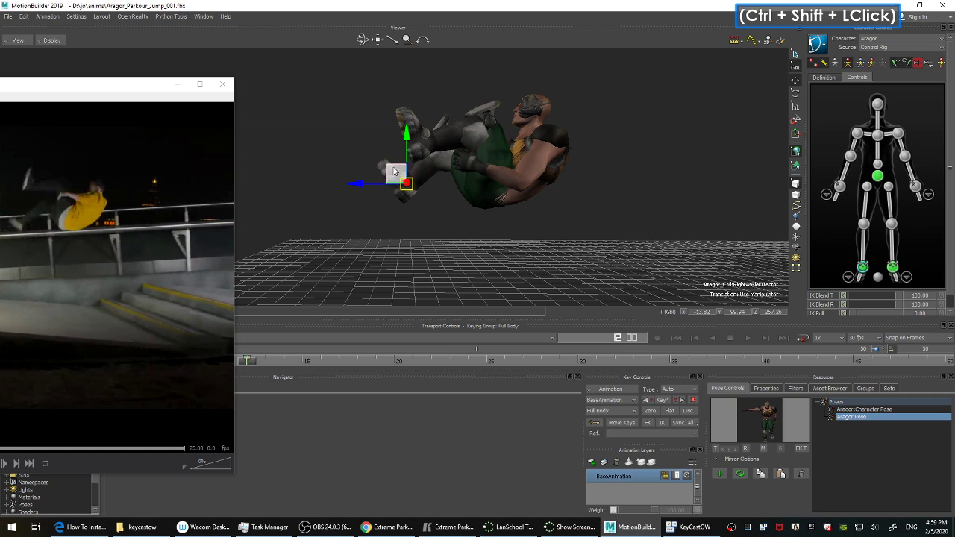
drag(394, 171, 374, 200)
key(shift+k)
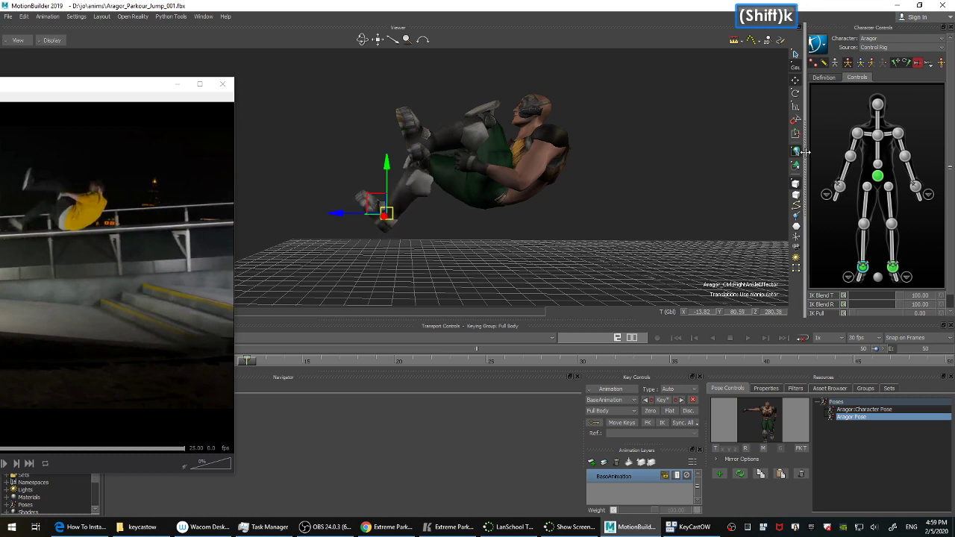
Restore the rig's earlier manipulation mode, refine the right ankle's height to about Y 79 and key it on frame 12.
click(860, 63)
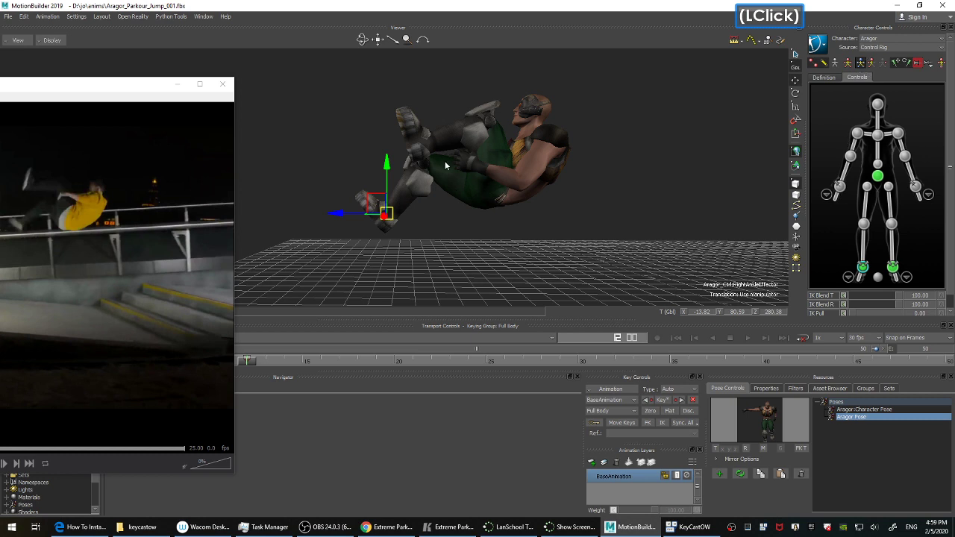
drag(373, 212, 375, 210)
click(375, 204)
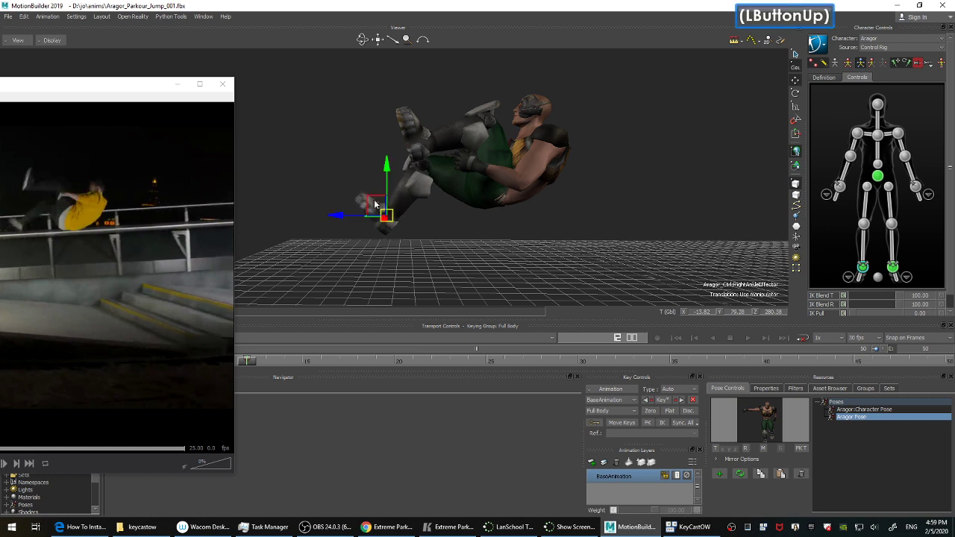
key(k)
Raise and extend the left leg by moving the left ankle effector to about Y 140, Z 274, and key it.
click(418, 142)
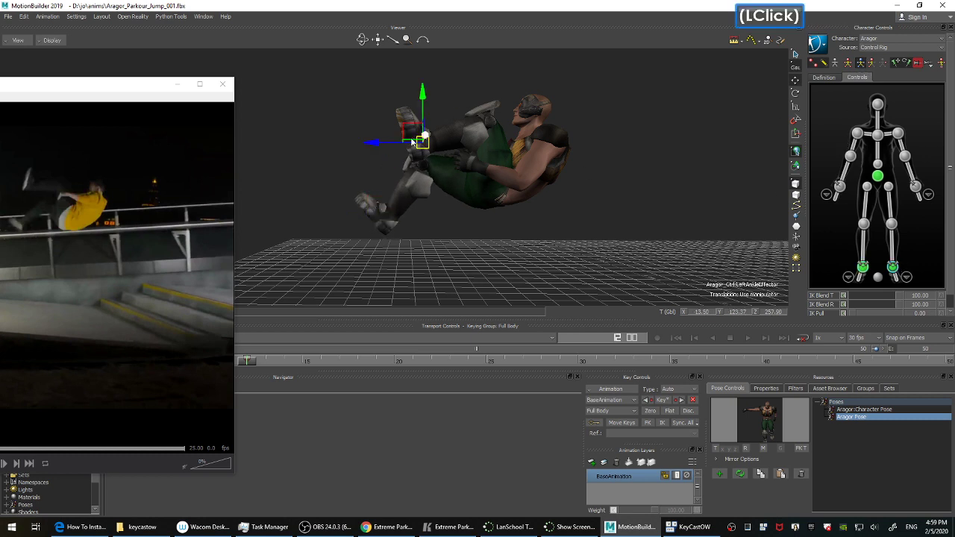
drag(409, 128, 384, 106)
shift+drag(650, 183, 641, 206)
key(k)
ctrl+shift+drag(606, 173, 583, 165)
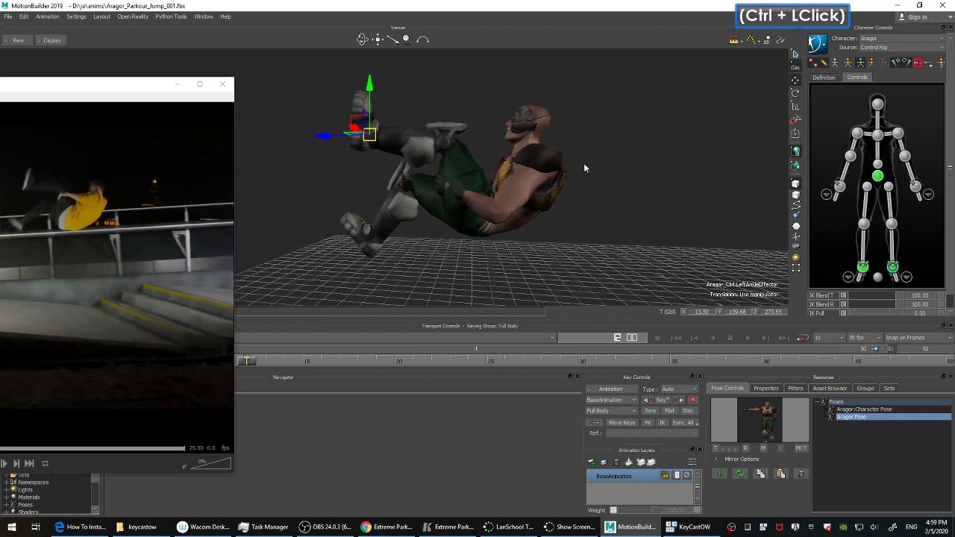
Reposition the chest end effector to about Y 125, Z 186 to adjust the torso's curl, and key it.
click(880, 135)
drag(483, 161, 496, 166)
shift+drag(641, 166, 628, 178)
key(k)
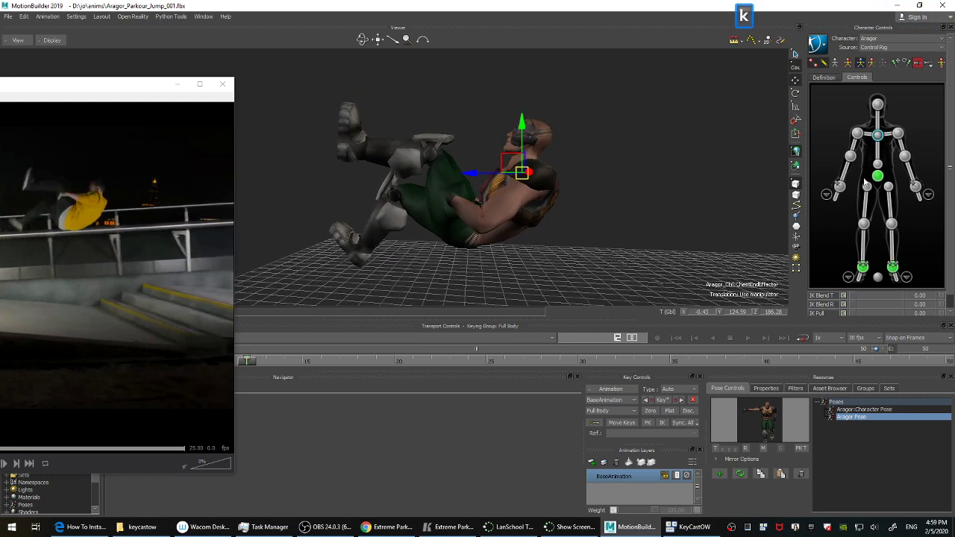
Move the right wrist effector outward beside the thigh to about X -37, Z 222, and key it.
click(841, 186)
ctrl+shift+drag(599, 181, 525, 227)
drag(438, 211, 443, 210)
ctrl+shift+drag(531, 206, 659, 164)
key(k)
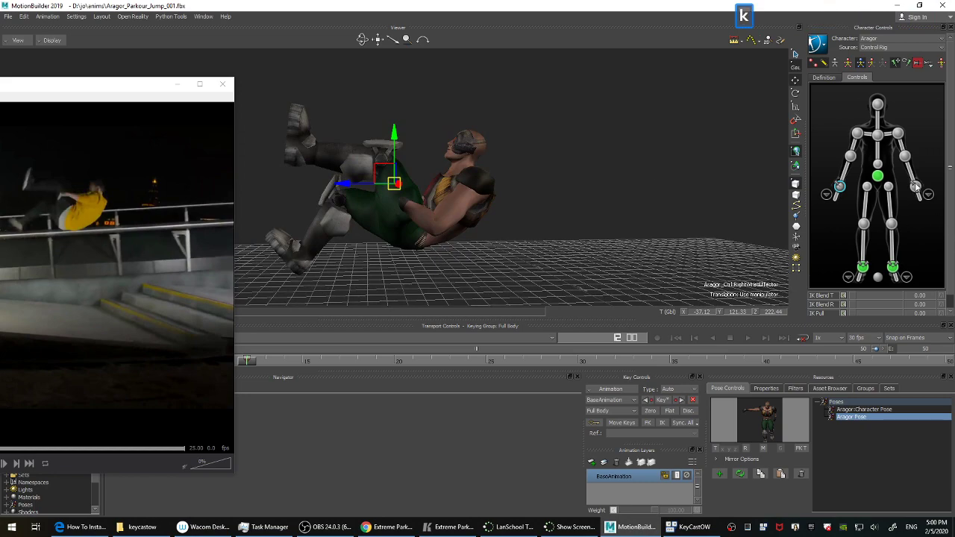
Raise the left wrist effector and move it outward beside the thigh to about X 41, Y 128, and key it.
click(916, 187)
ctrl+shift+drag(607, 180, 571, 186)
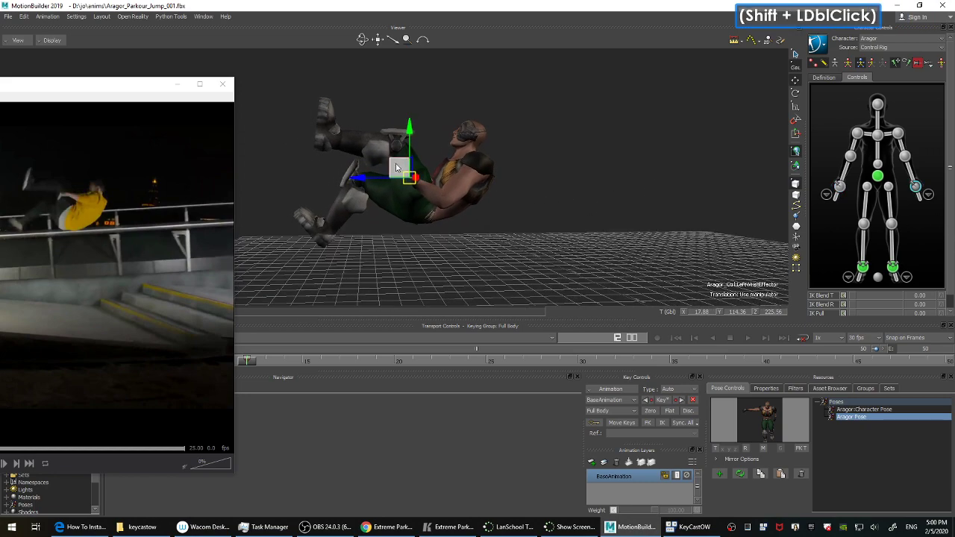
drag(396, 167, 397, 144)
ctrl+shift+drag(586, 150, 497, 218)
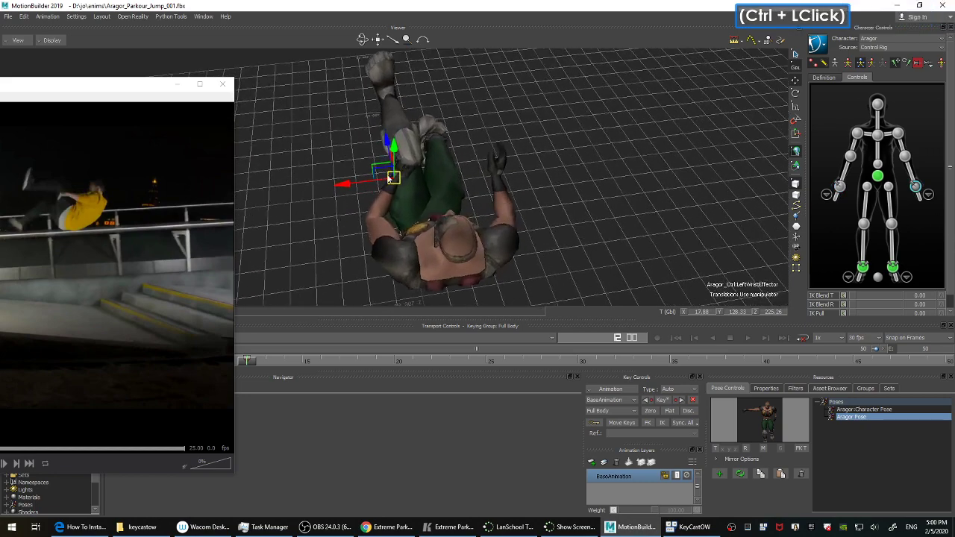
drag(388, 179, 299, 187)
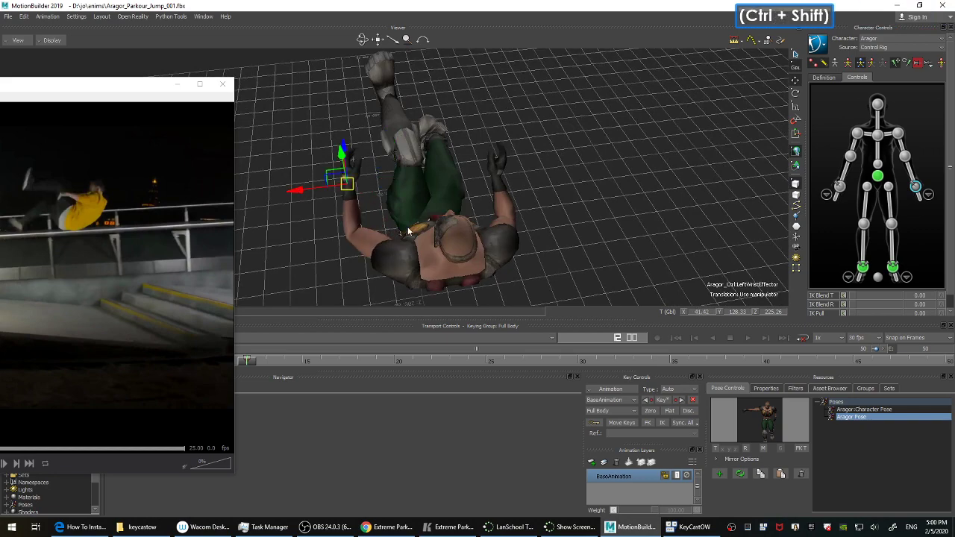
ctrl+shift+drag(541, 216, 601, 190)
key(k)
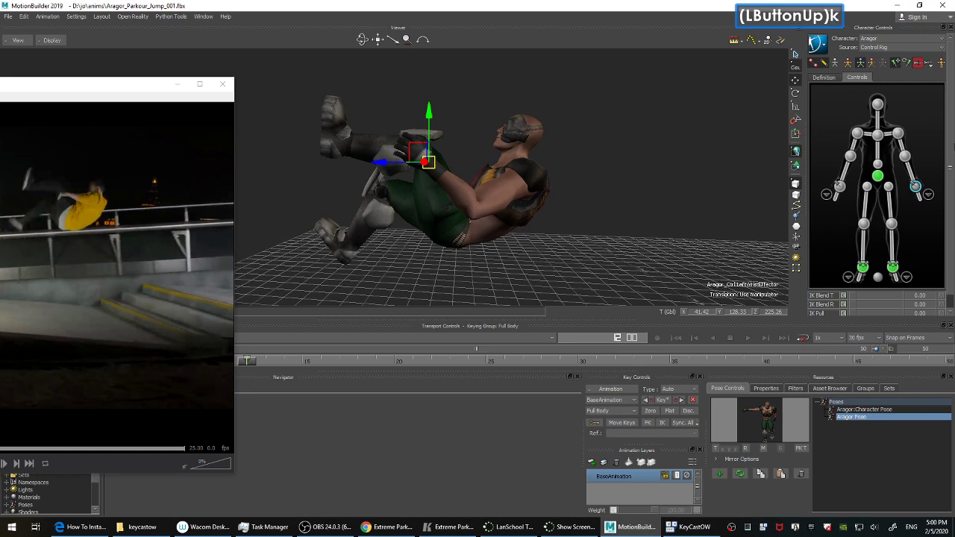
Move the head effector forward to about Y 138, Z 190 to tuck the head, and key it.
click(878, 104)
mouse_move(613, 144)
ctrl+shift+mouse_down()
mouse_move(630, 153)
mouse_move(608, 142)
ctrl+shift+mouse_up()
drag(467, 148, 458, 146)
shift+drag(689, 201, 688, 192)
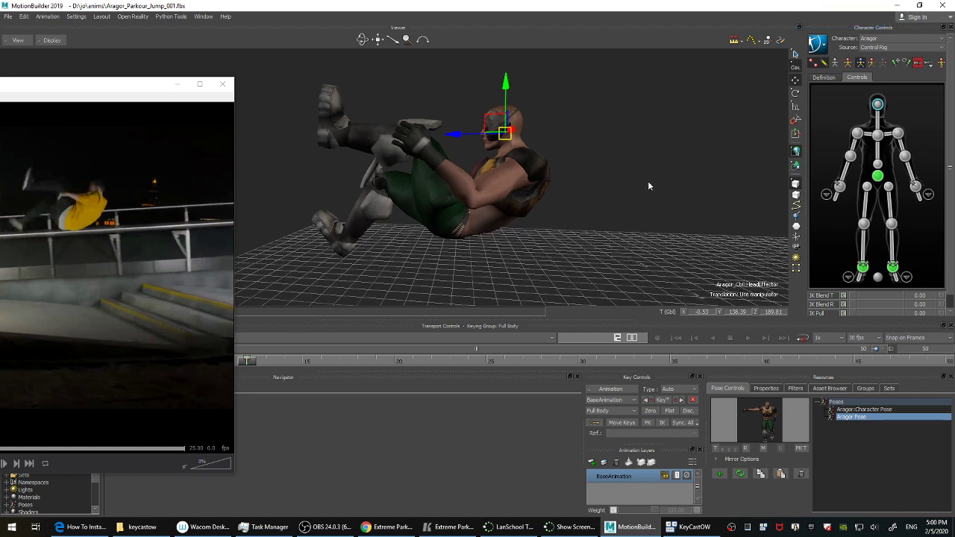
key(k)
Turn off pin release, reposition the right ankle effector, adjust the foot's rotation, and key it on frame 12.
ctrl+drag(619, 136, 613, 210)
click(864, 268)
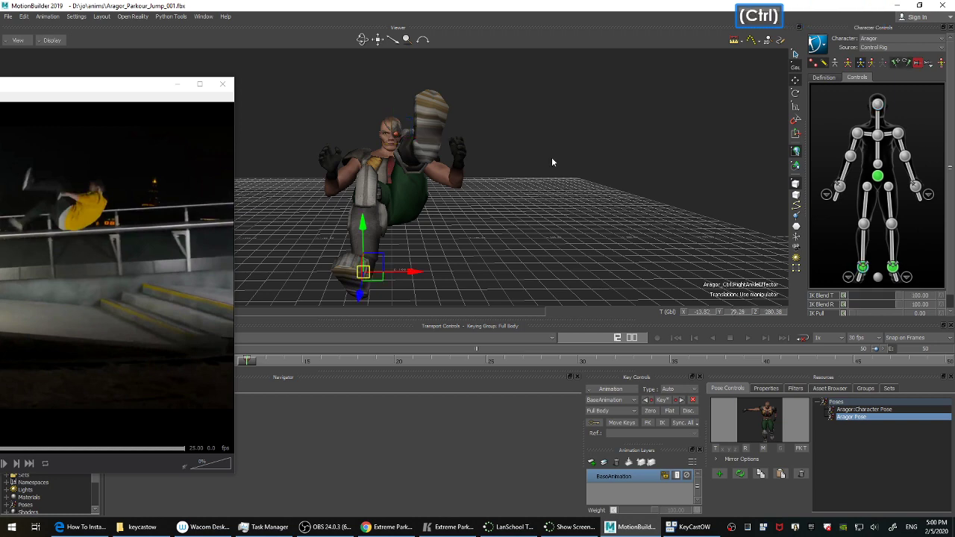
ctrl+shift+drag(552, 161, 549, 187)
drag(416, 277, 398, 271)
key(ctrl+z)
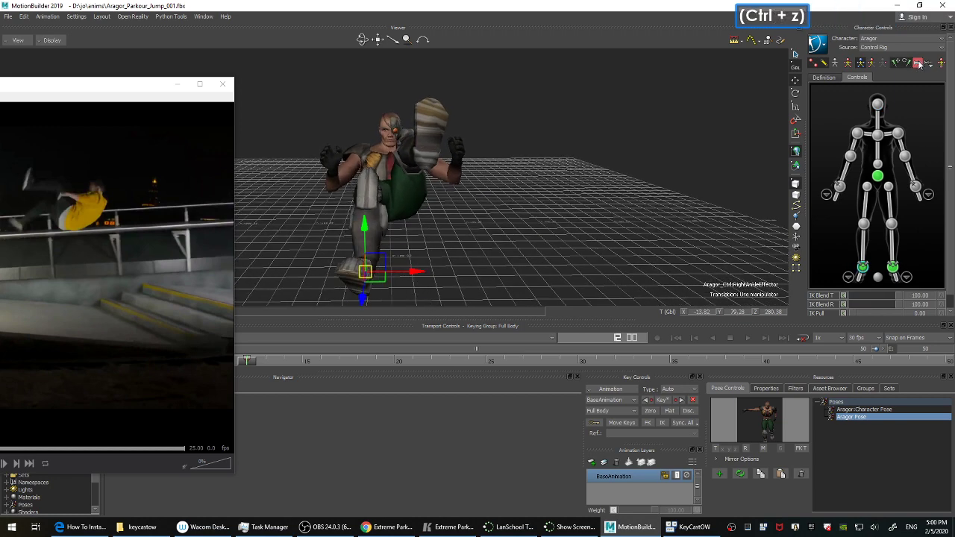
click(919, 64)
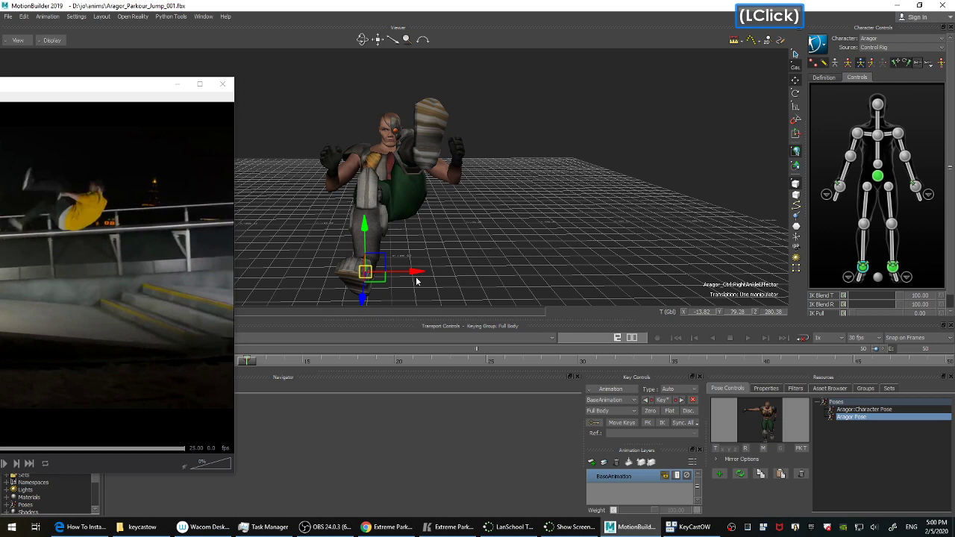
mouse_move(415, 276)
mouse_down()
mouse_move(398, 275)
mouse_move(457, 238)
mouse_move(416, 259)
mouse_up()
key(F5)
ctrl+drag(522, 225, 490, 218)
key(k)
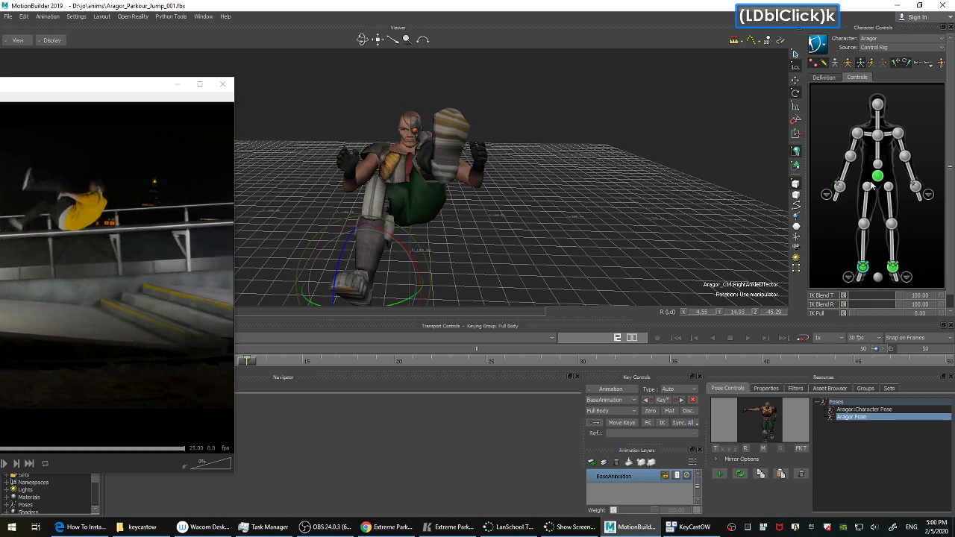
Move the left ankle effector outward to about X 24 and key it on frame 12.
click(891, 267)
ctrl+drag(608, 149, 579, 178)
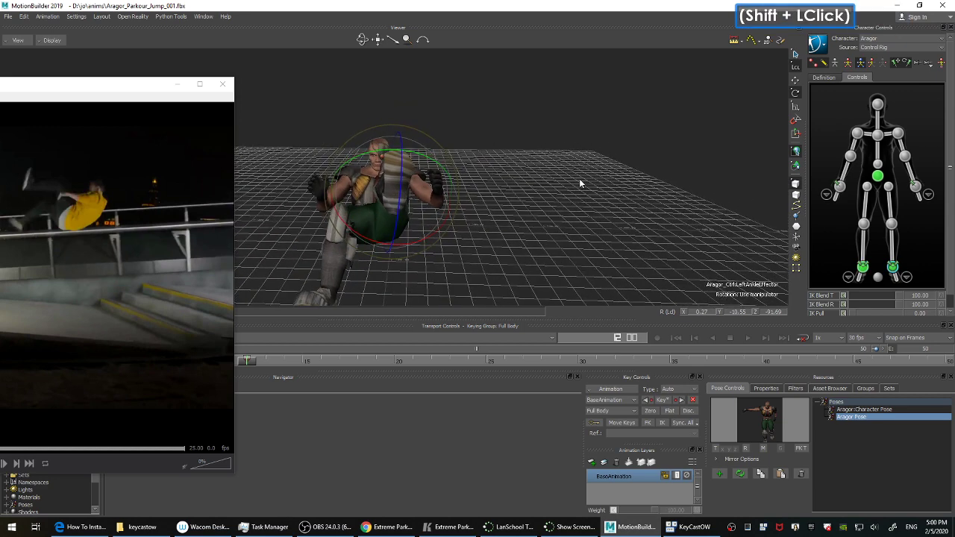
key(F6)
drag(448, 196, 466, 194)
ctrl+shift+drag(508, 159, 540, 188)
shift+drag(540, 188, 592, 181)
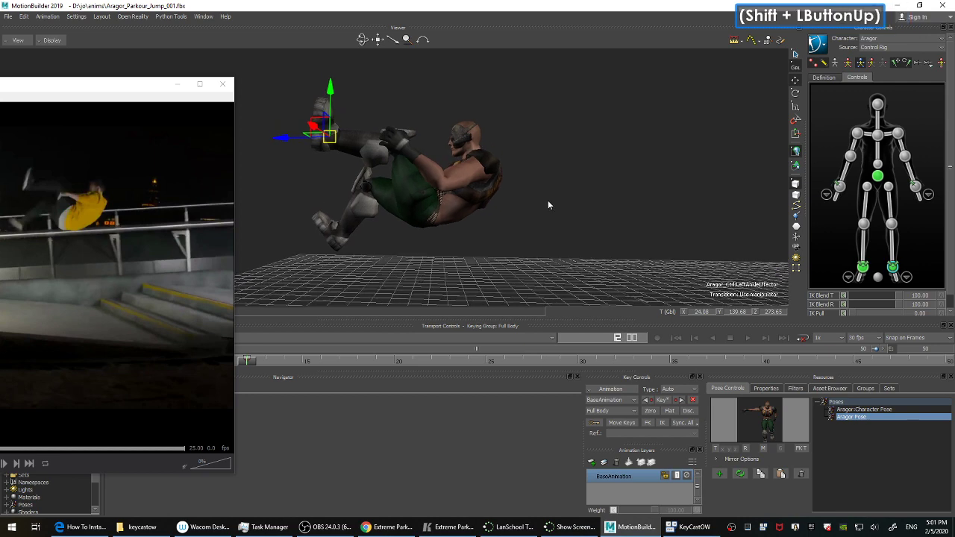
key(k)
key(k)
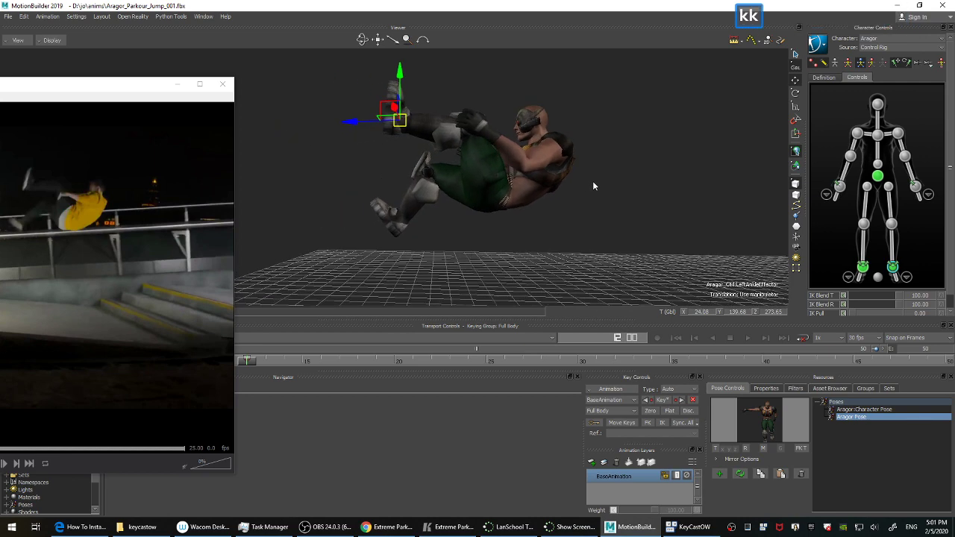
Advance the reference video from frame 358 to frame 367 to study the landing pose.
click(109, 89)
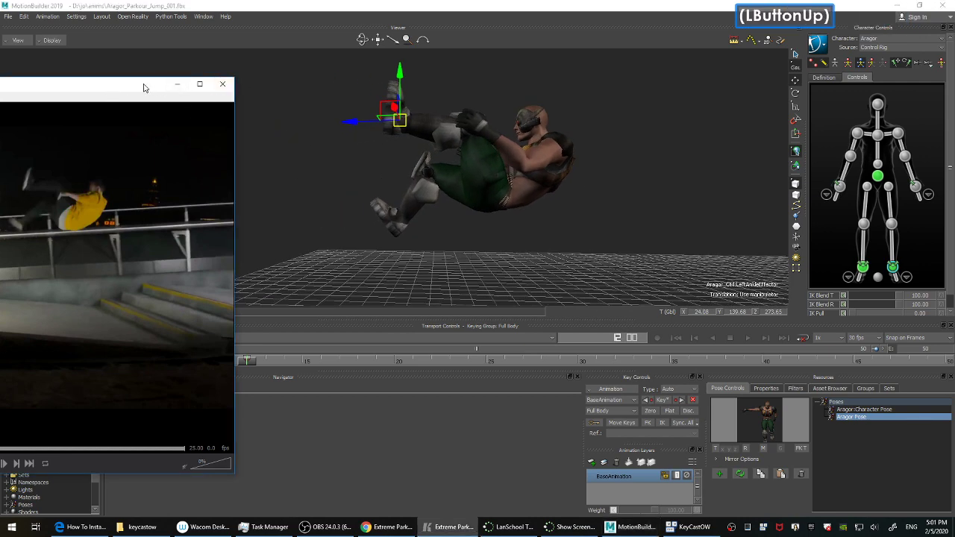
drag(129, 88, 410, 88)
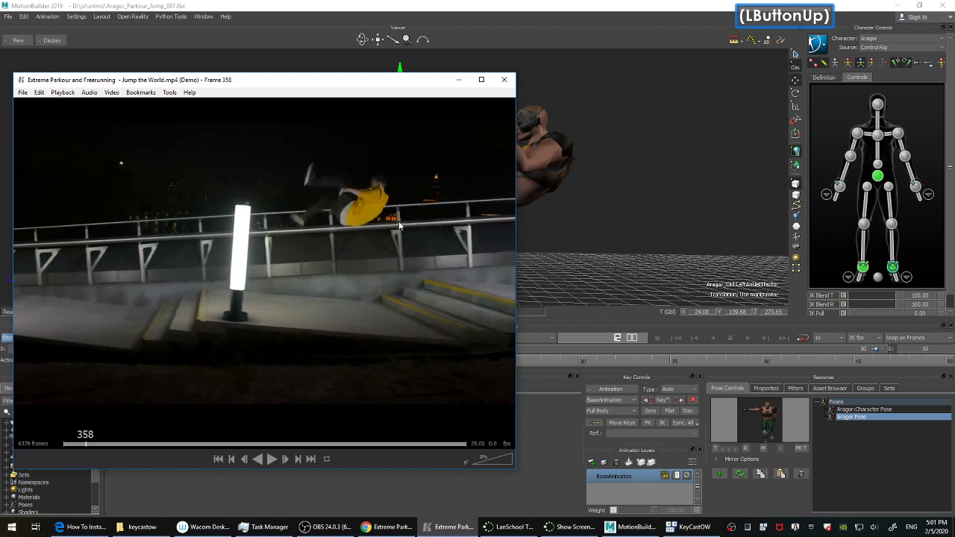
key(Right)
key(Right)
key(Right)
key(Right)
key(Right)
key(Right)
key(Right)
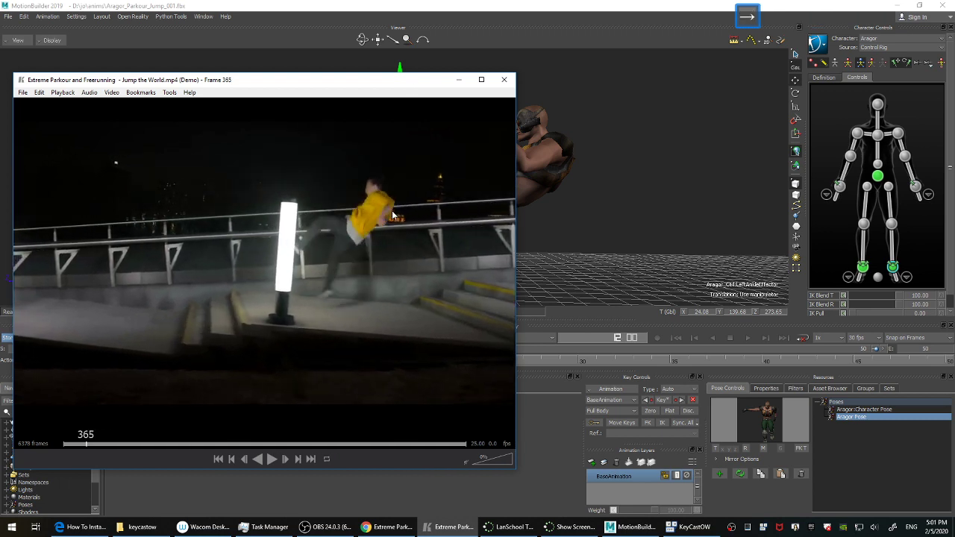
key(Right)
key(Right)
key(Left)
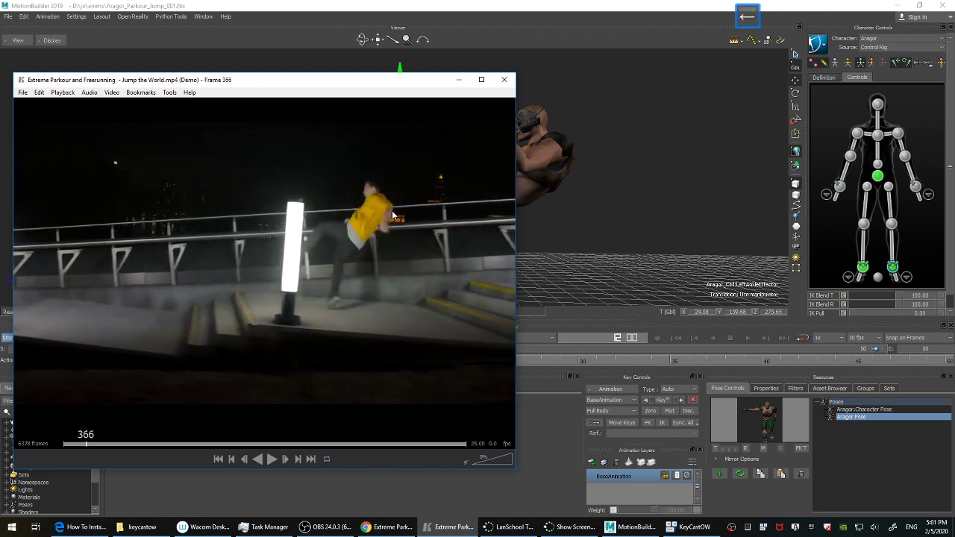
key(Right)
drag(433, 85, 141, 81)
Select the hips effector, go to frame 15 in the animation, and save the scene.
click(680, 173)
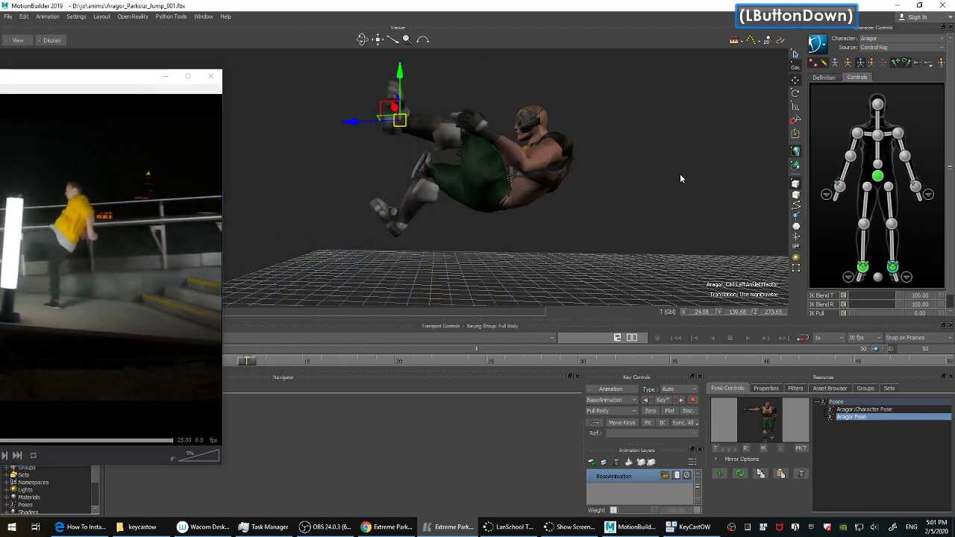
ctrl+drag(620, 131, 734, 267)
shift+drag(735, 267, 750, 249)
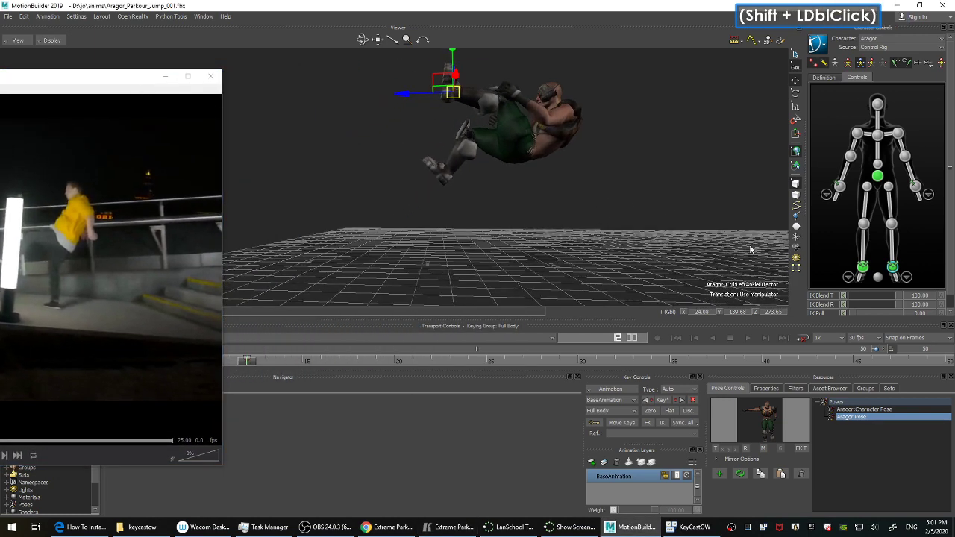
click(877, 176)
shift+drag(679, 173, 664, 179)
drag(250, 363, 306, 364)
key(ctrl+s)
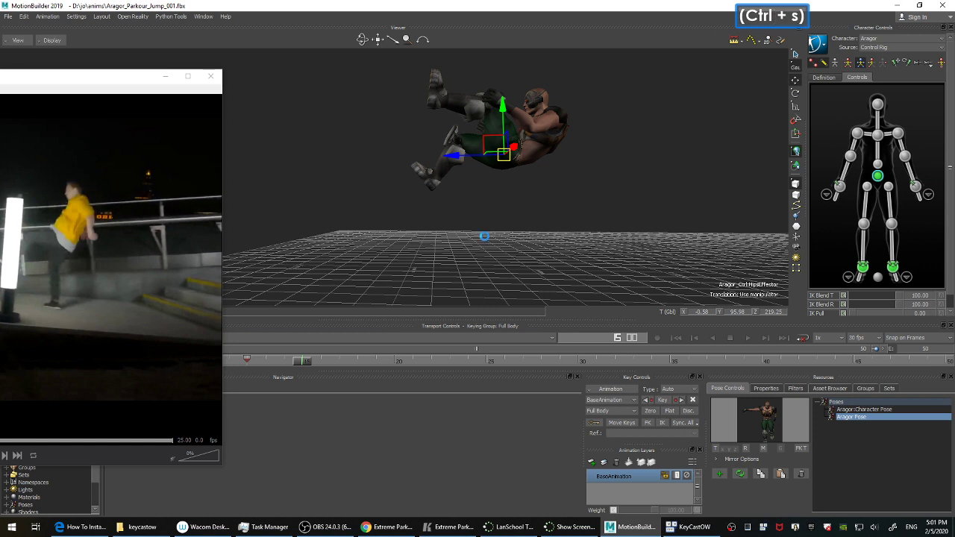
In full-body mode, move the hips effector down and forward to about Y 65, Z 241, and key it on frame 15.
click(563, 194)
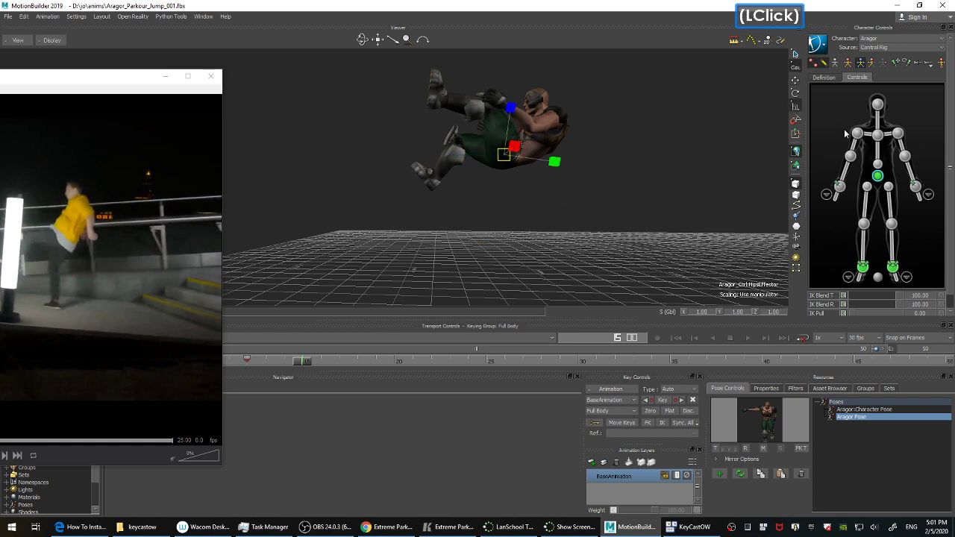
click(850, 65)
shift+drag(592, 167, 600, 163)
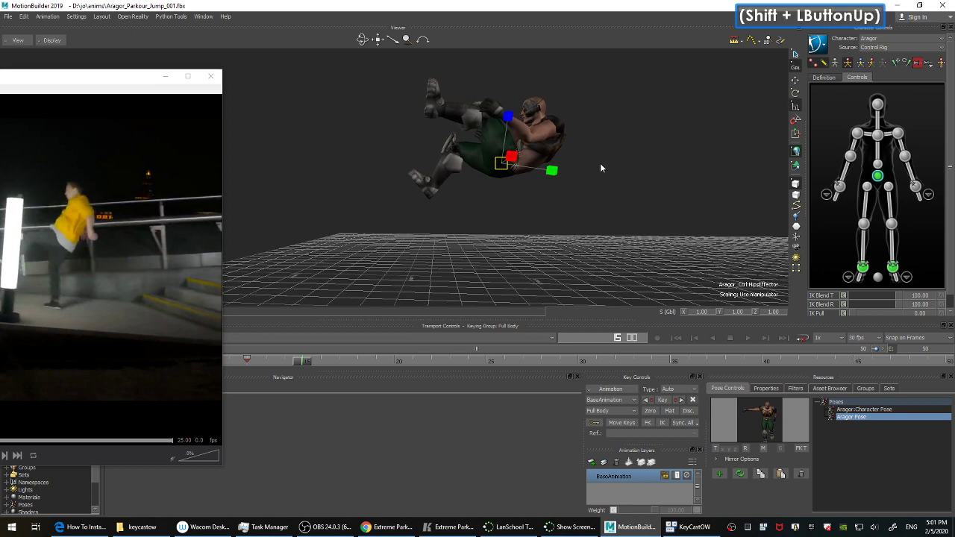
key(F6)
drag(481, 156, 459, 188)
key(k)
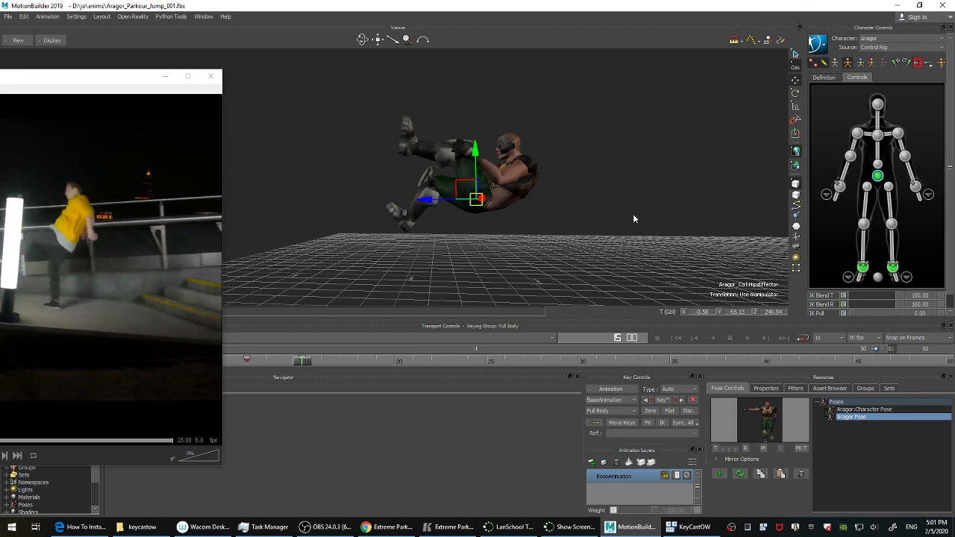
Review the keyed poses from the first frame to frame 15, and return to the starting run pose.
mouse_move(637, 210)
shift+mouse_down()
mouse_move(664, 209)
mouse_move(649, 205)
shift+mouse_up()
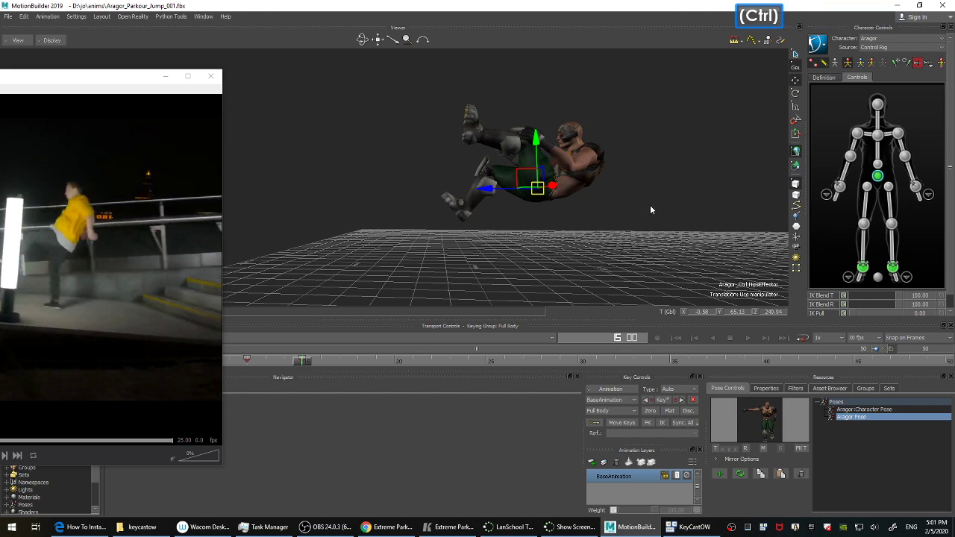
key(ctrl+Home)
shift+drag(616, 147, 554, 190)
key(Right)
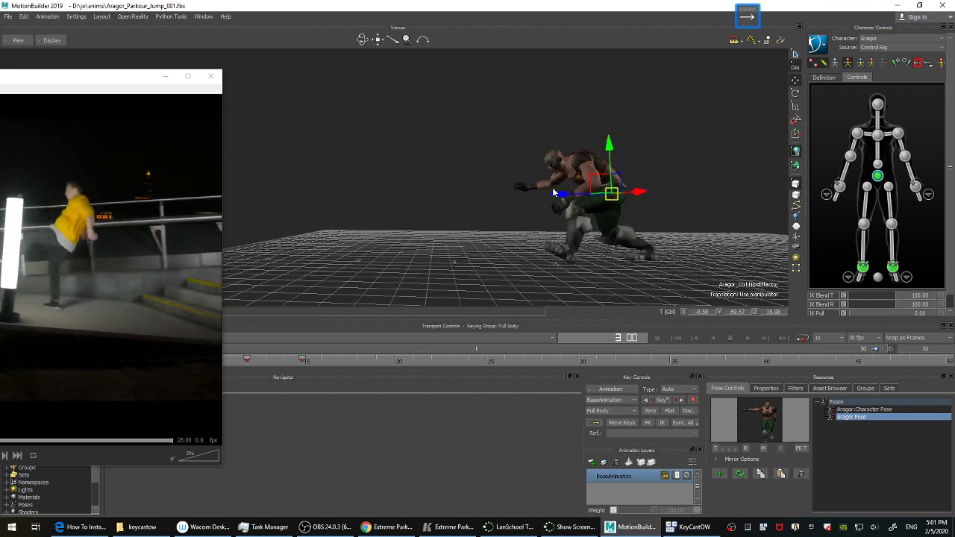
key(Left)
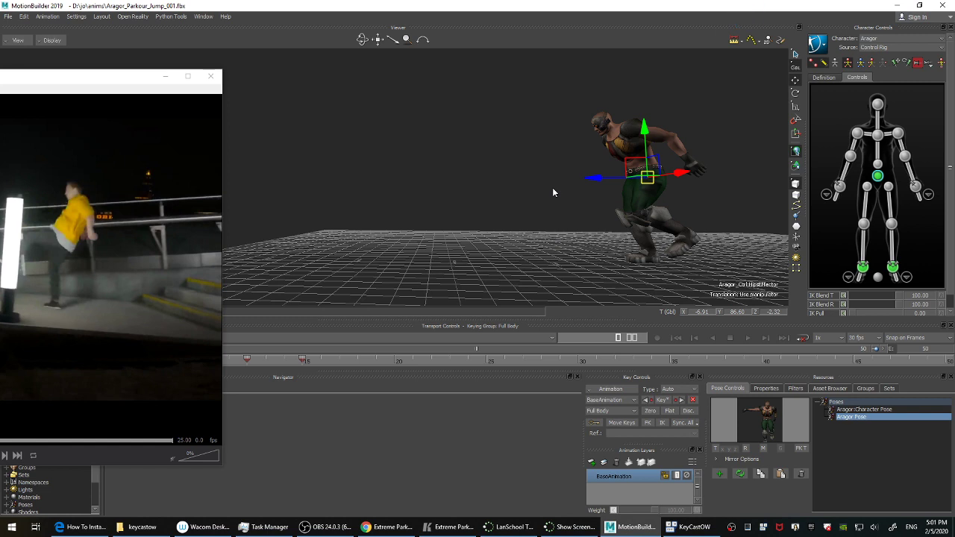
key(Right)
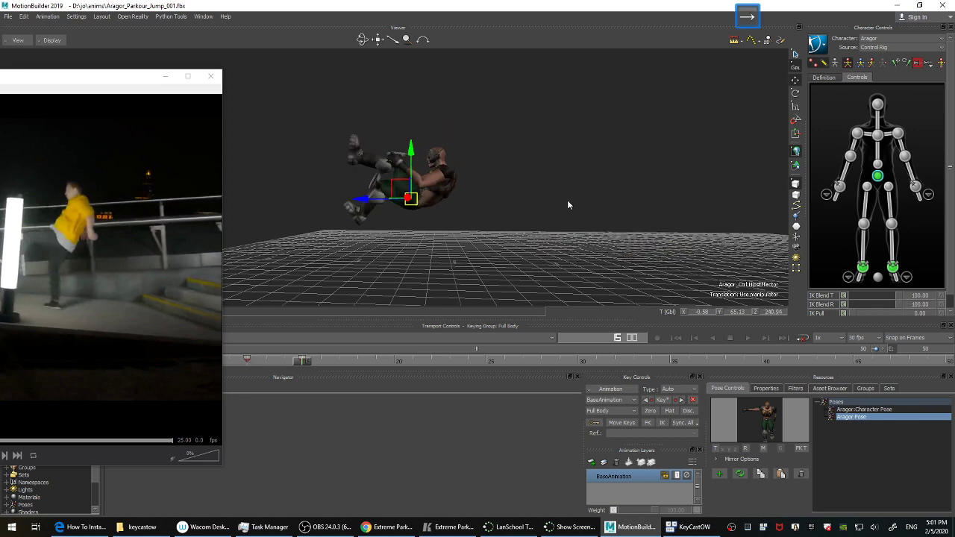
shift+drag(569, 206, 588, 169)
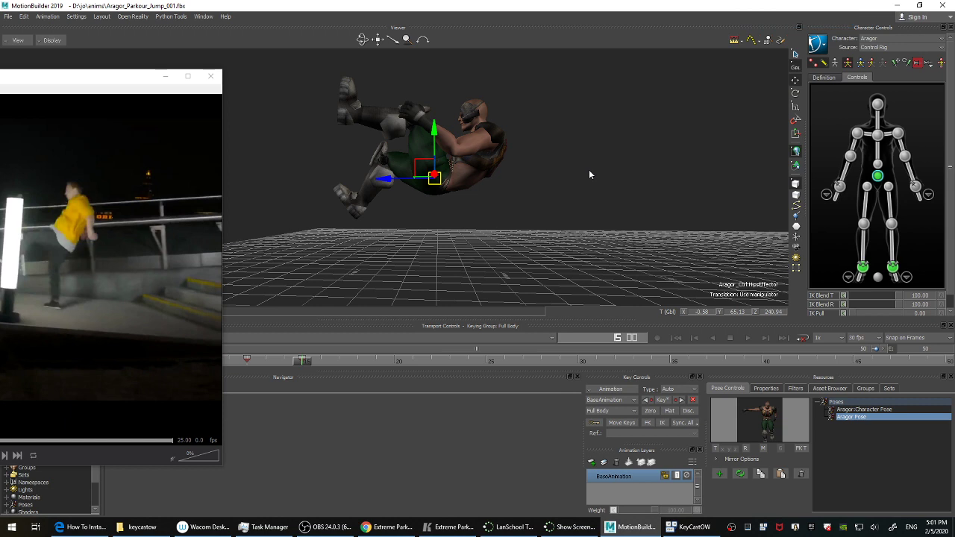
key(Right)
key(Right)
key(ctrl+Home)
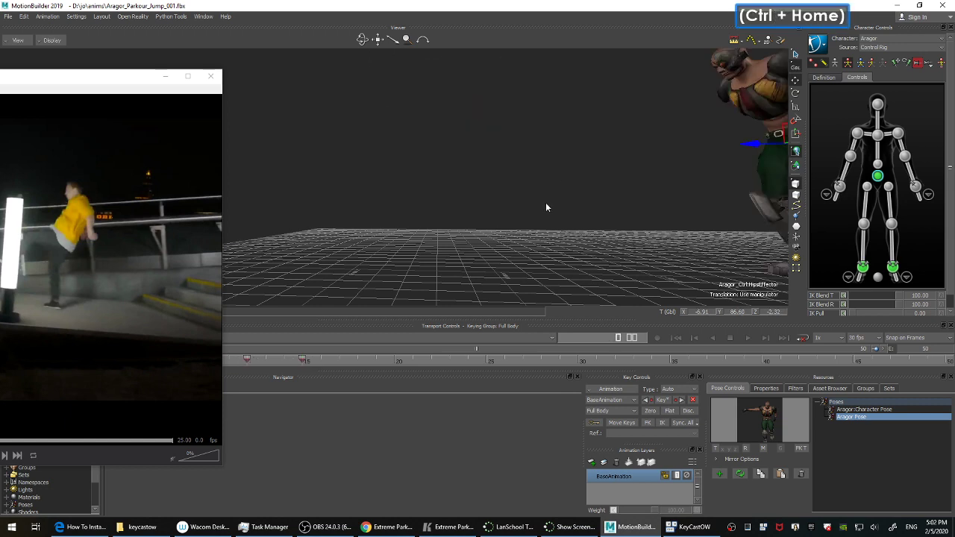
ctrl+drag(565, 205, 640, 312)
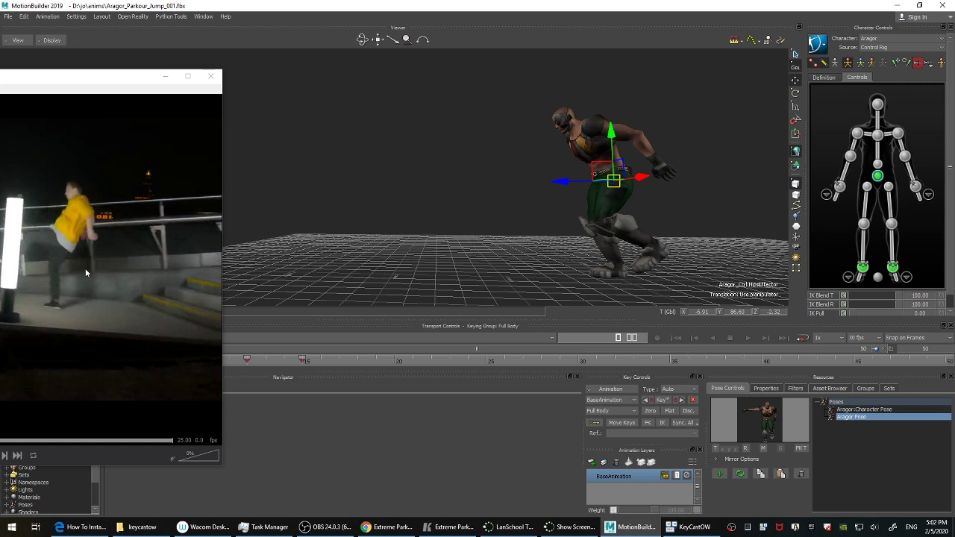
Compare the neighbouring landing frames in the reference video, ending on frame 367.
click(111, 267)
key(Right)
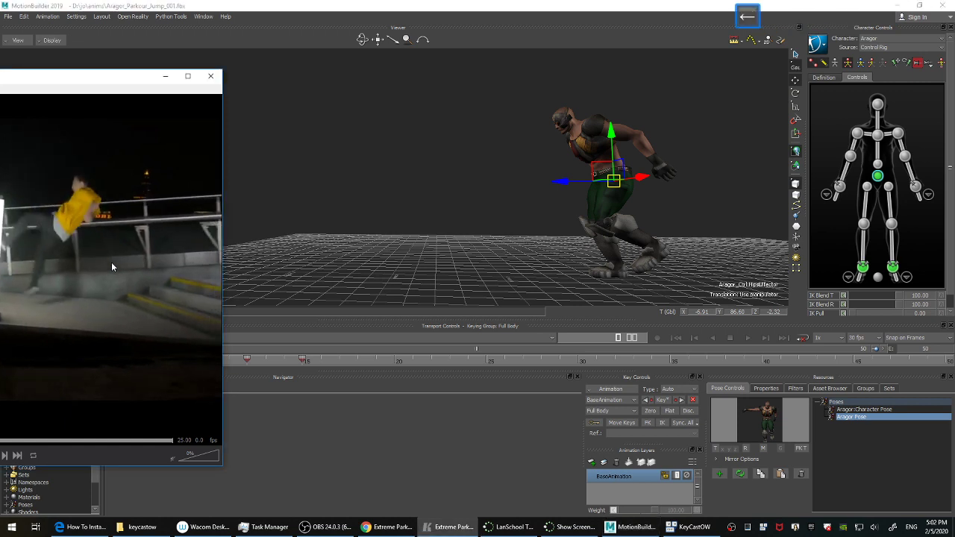
key(Right)
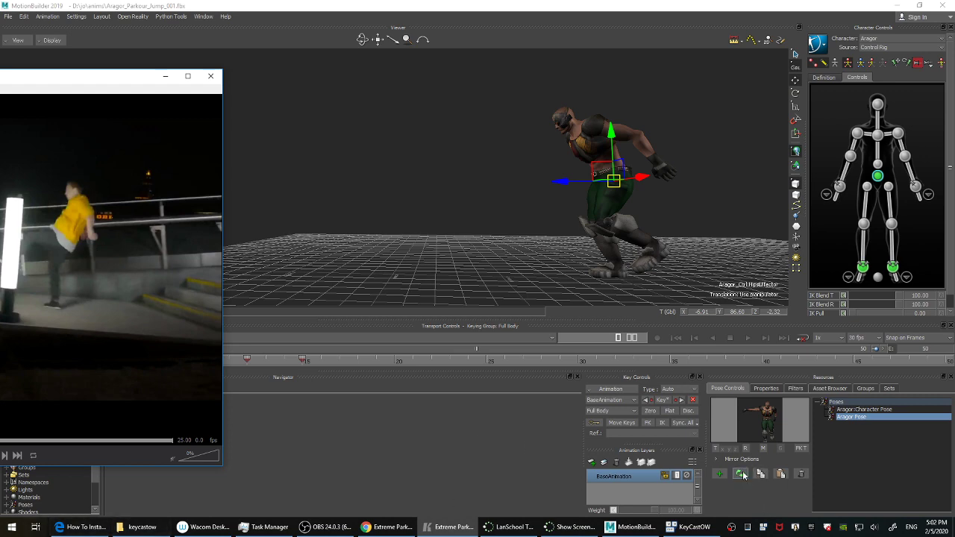
Update the stored Aragor Pose with the first frame's run pose and apply it to the character on frame 15.
click(405, 226)
key(Right)
key(Right)
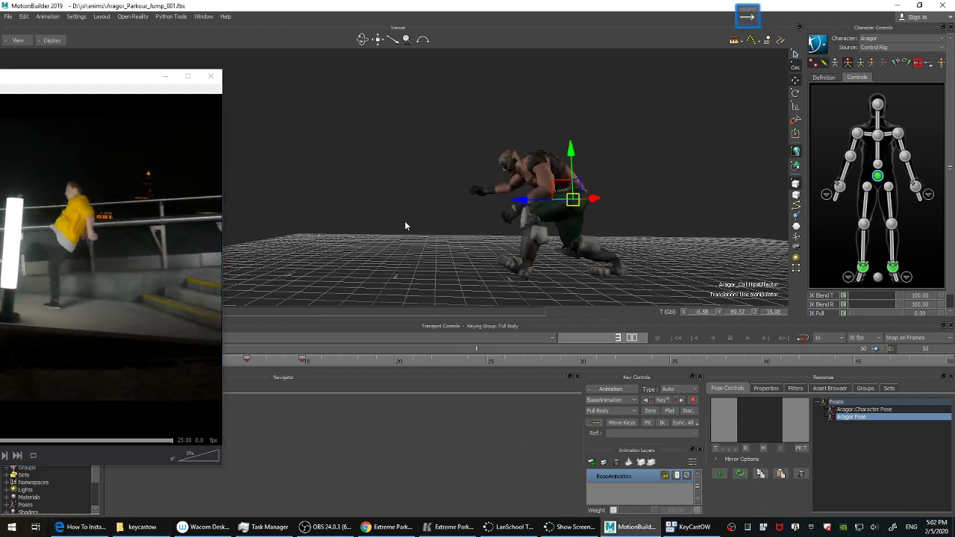
shift+drag(408, 215, 551, 205)
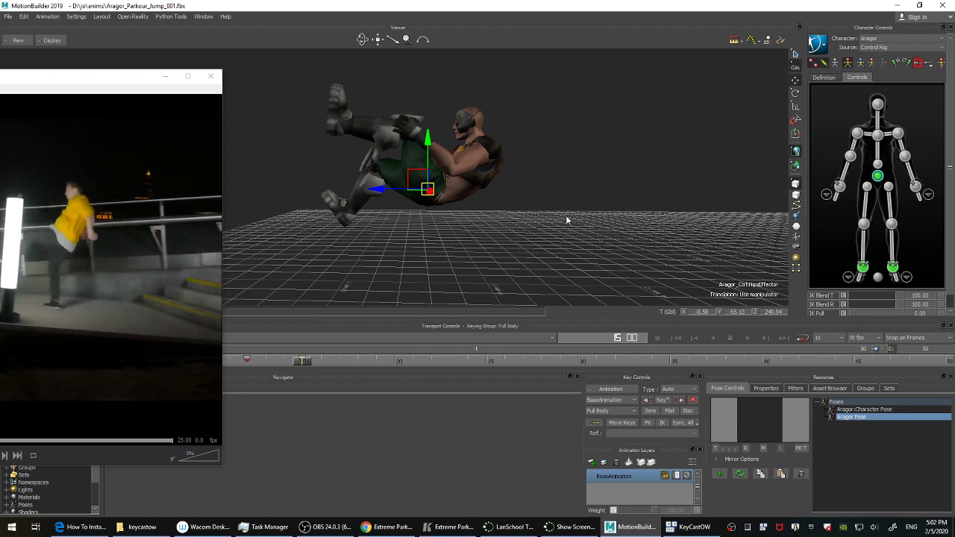
ctrl+drag(609, 114, 545, 216)
double_click(879, 416)
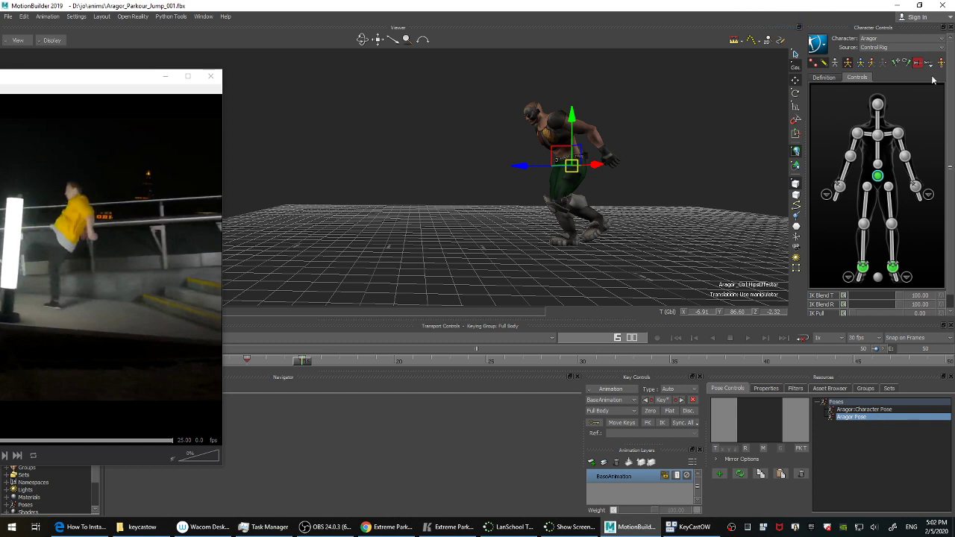
shift+drag(613, 191, 690, 185)
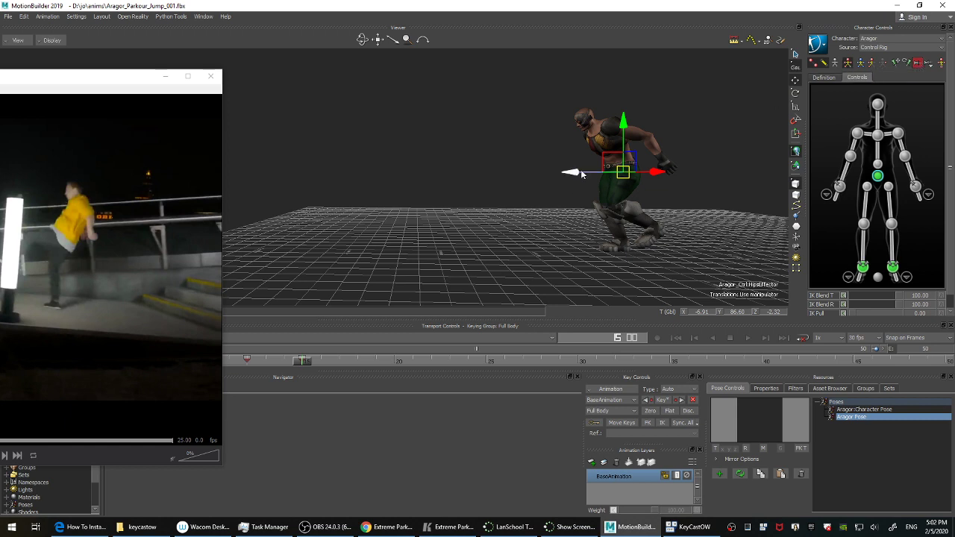
Move the hips effector forward to about Z 339, key the pose on frame 15, and compare it with the preceding keyed pose.
drag(583, 173, 270, 171)
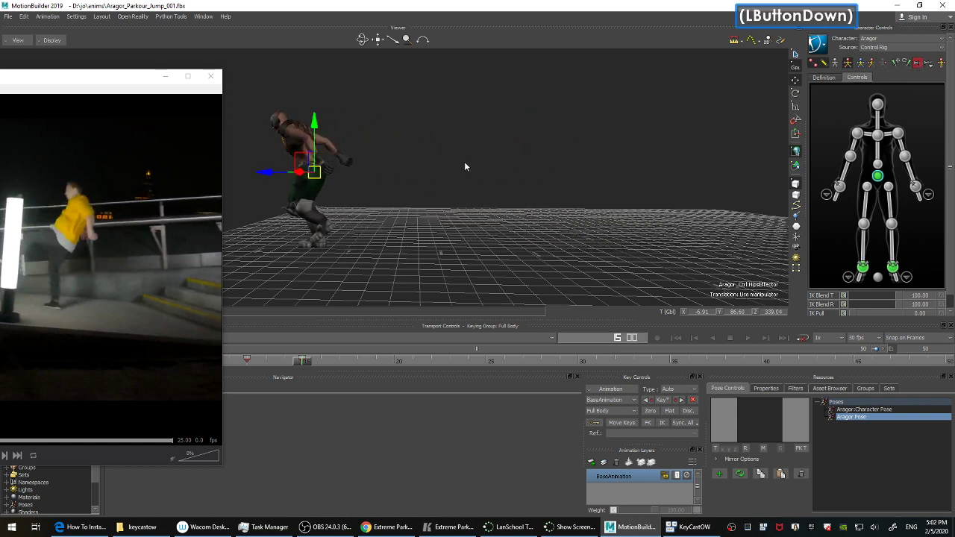
click(464, 162)
key(k)
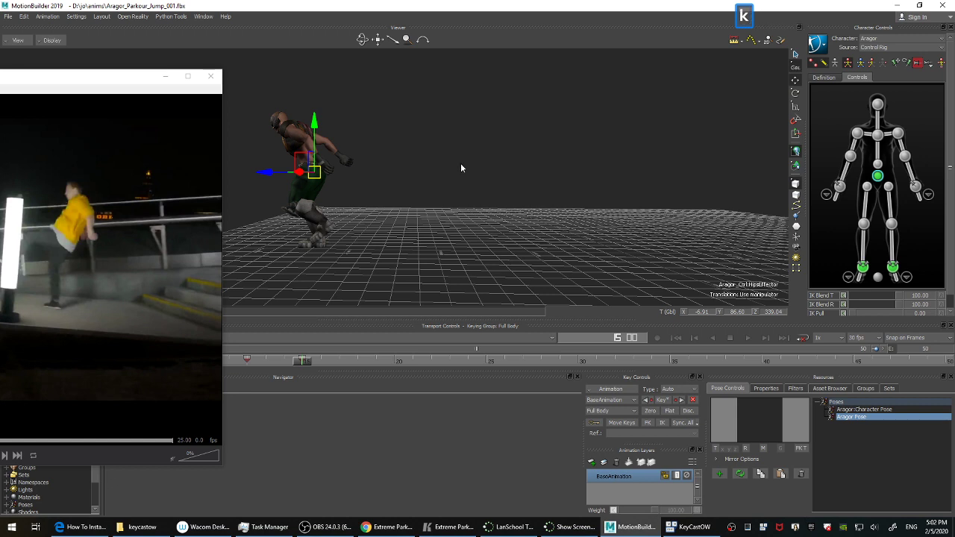
key(Left)
key(Right)
key(Left)
key(Right)
Compare frame 15 with the preceding keyed pose and try pulling the hips back to about Z 310.
shift+drag(476, 194, 540, 198)
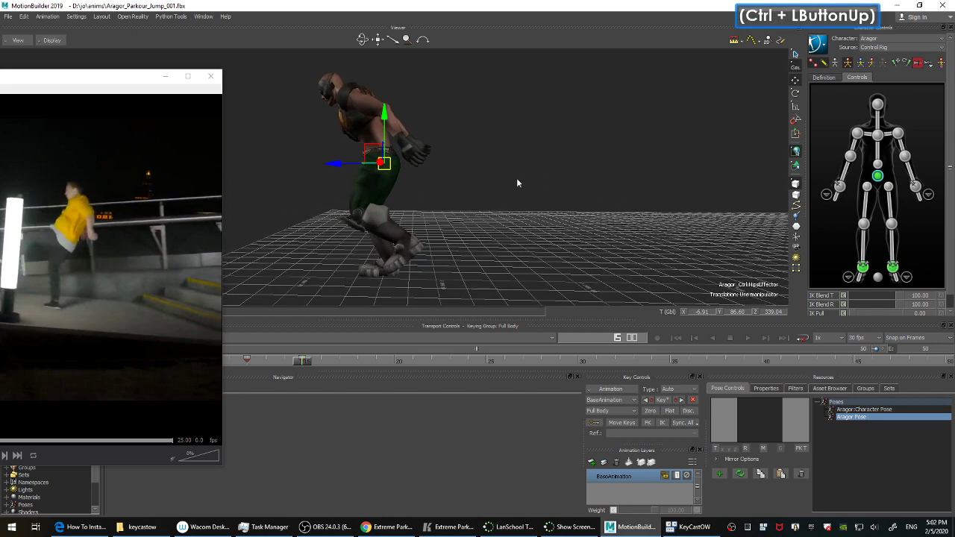
ctrl+drag(546, 200, 560, 203)
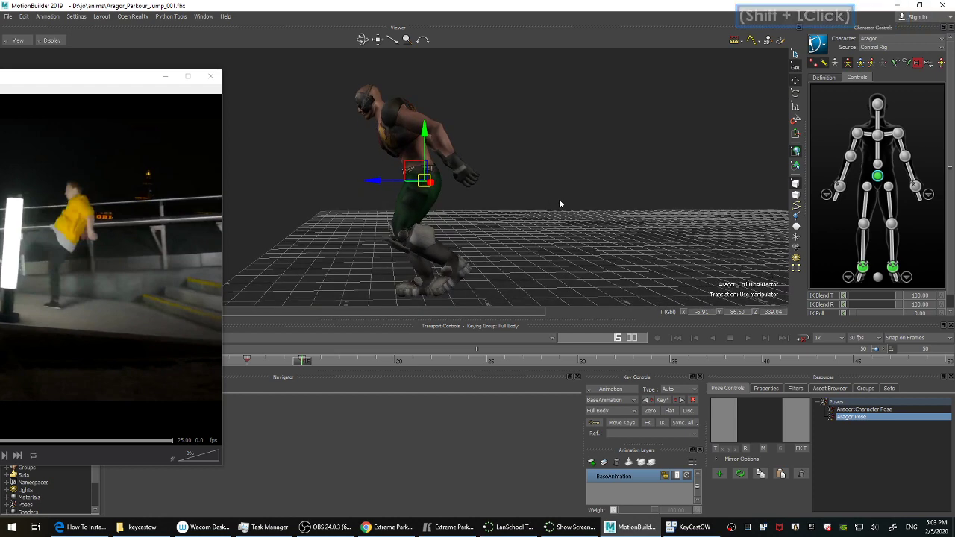
key(Left)
key(Right)
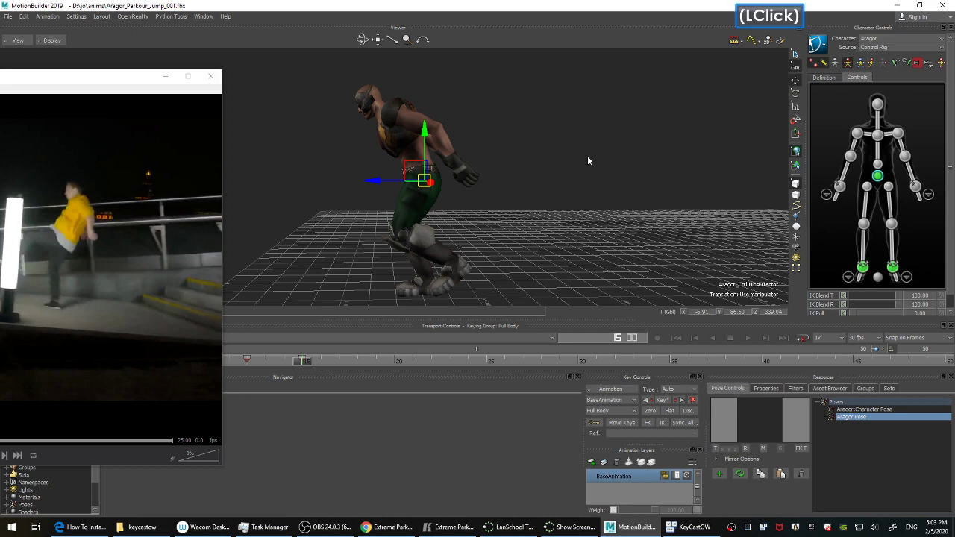
ctrl+drag(587, 155, 603, 207)
key(Left)
key(Right)
drag(386, 159, 426, 156)
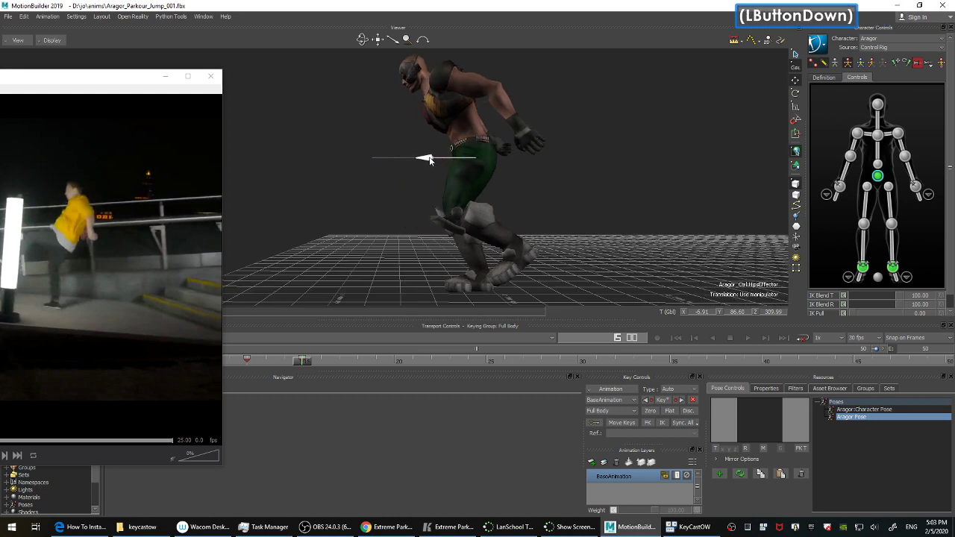
key(Left)
key(Right)
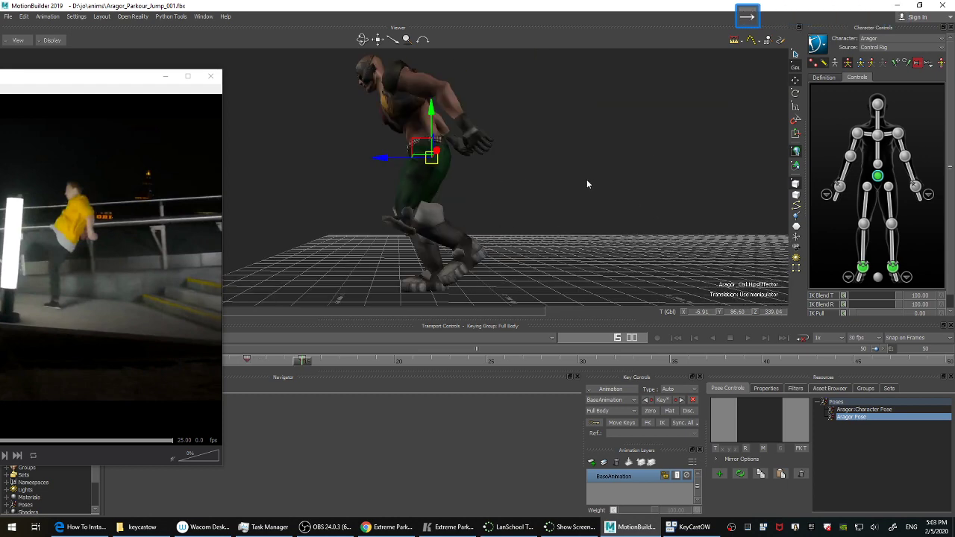
Display the hips' motion trajectory and go back to the keyed pose on frame 12.
click(750, 42)
ctrl+drag(675, 224, 642, 205)
key(Left)
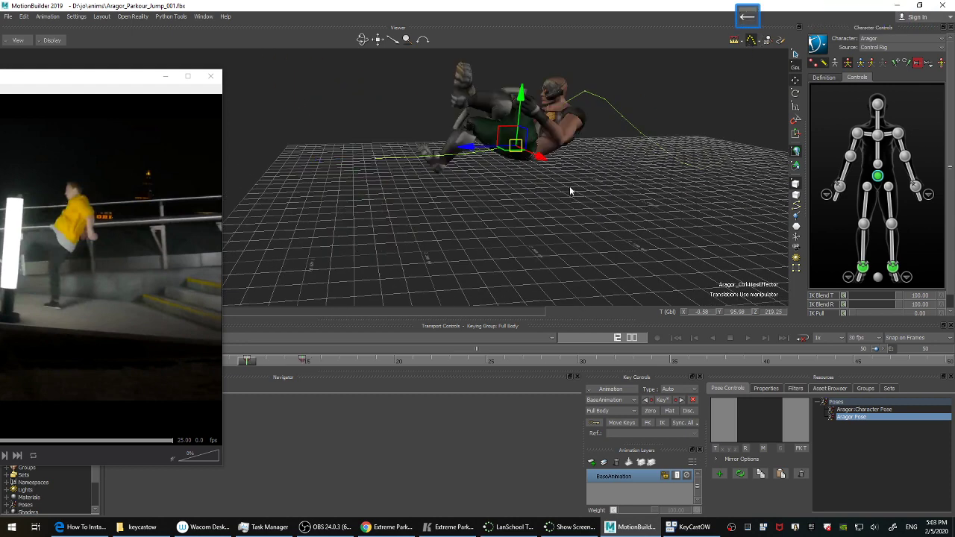
Step through the landing frames of the reference video to examine how far the body travels.
click(118, 242)
key(Right)
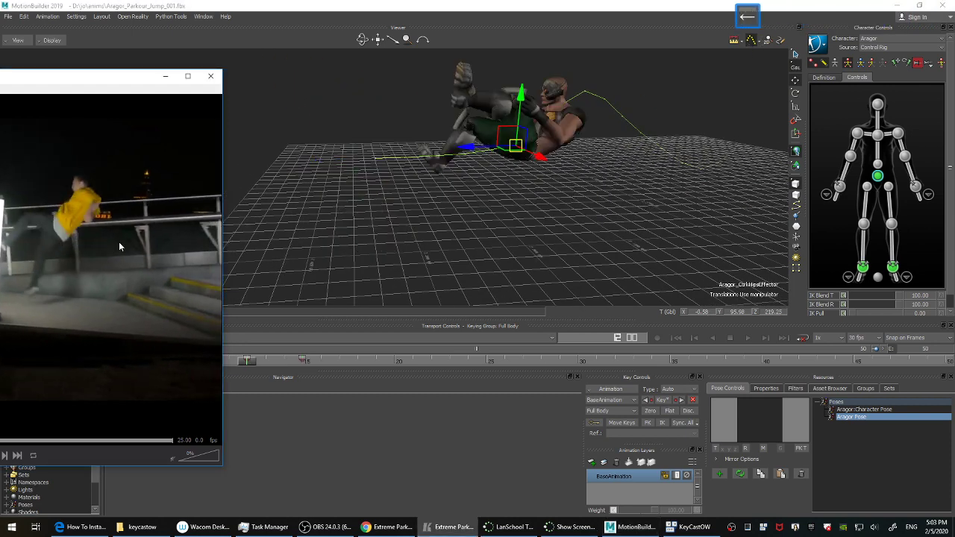
key(Right)
key(Right)
key(Right)
key(Right)
key(Right)
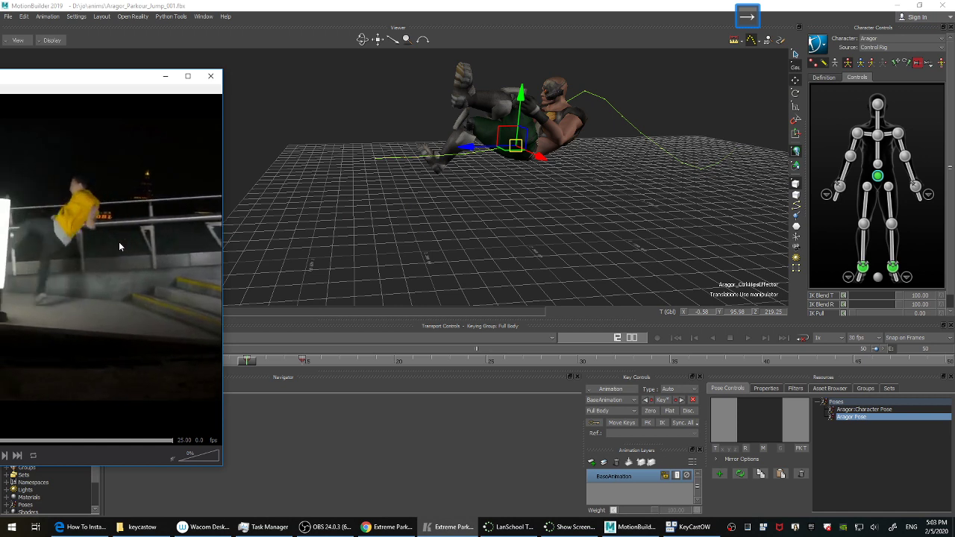
key(Left)
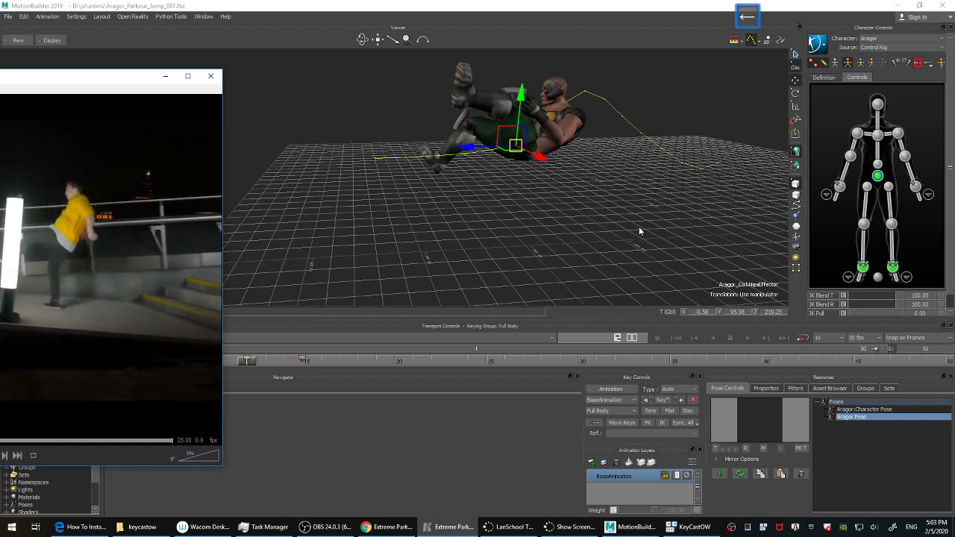
Move the hips on frame 15 back to about Z 288, hide the trajectory, and compare with the preceding key.
click(671, 185)
key(Right)
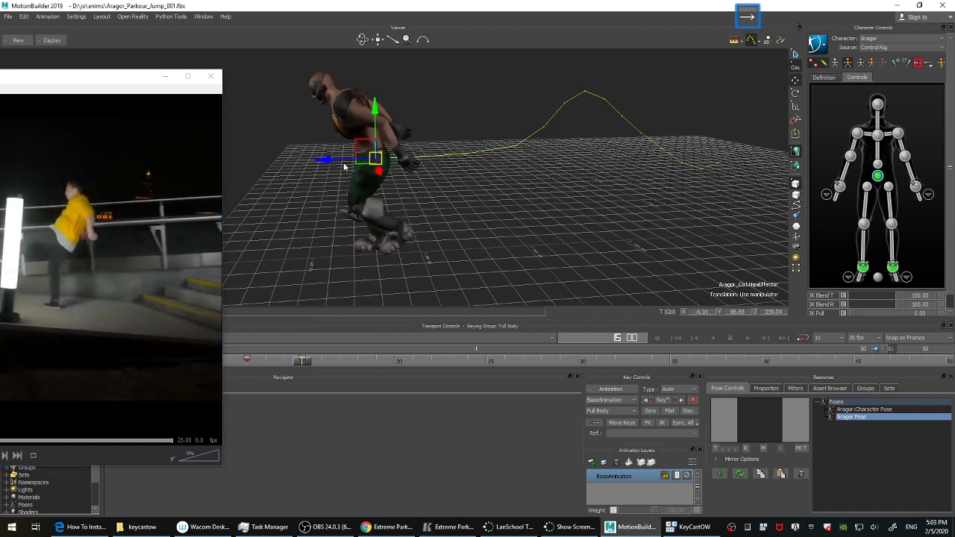
drag(325, 164, 407, 176)
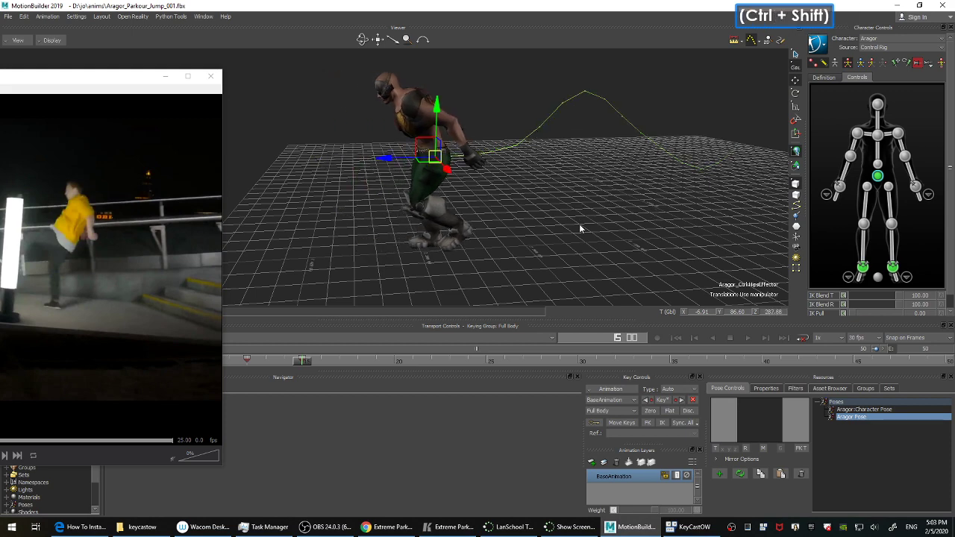
ctrl+drag(579, 224, 592, 203)
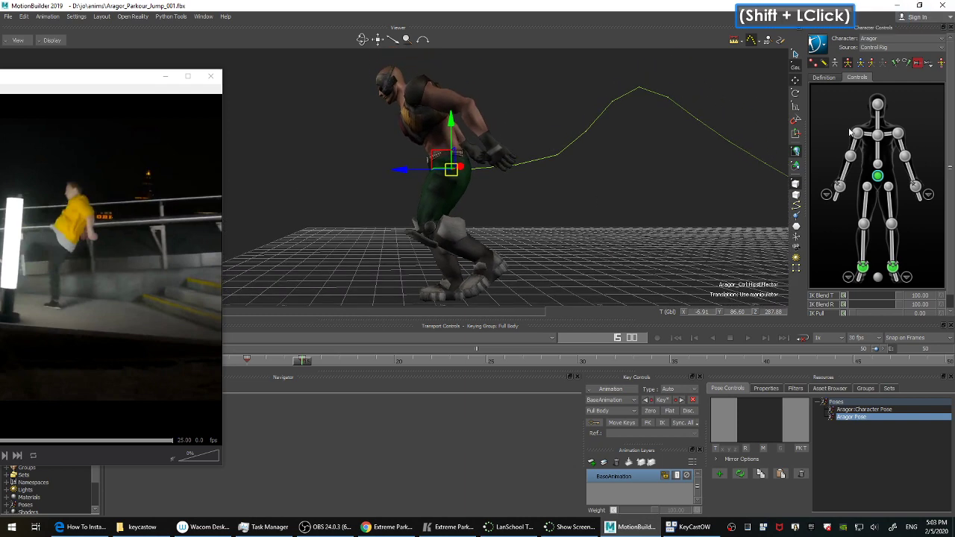
click(752, 41)
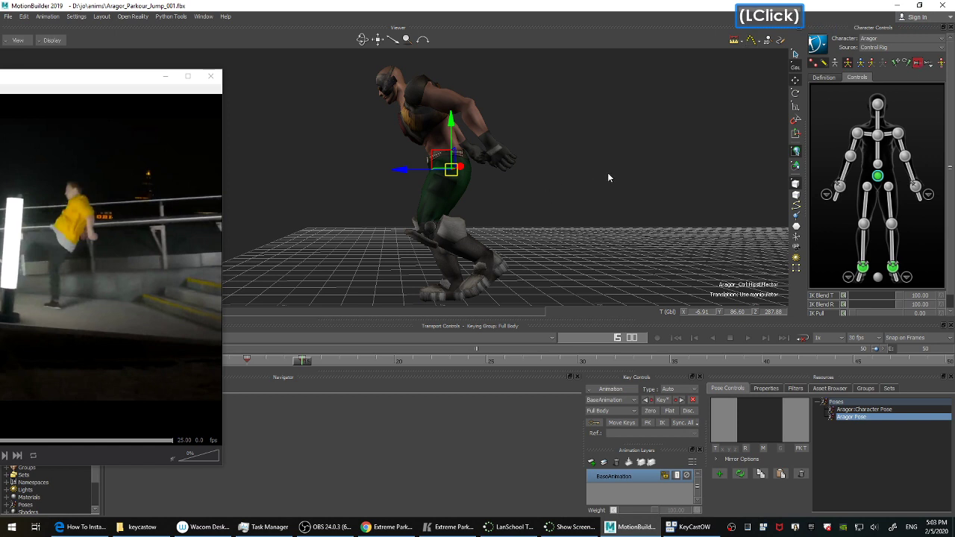
key(Right)
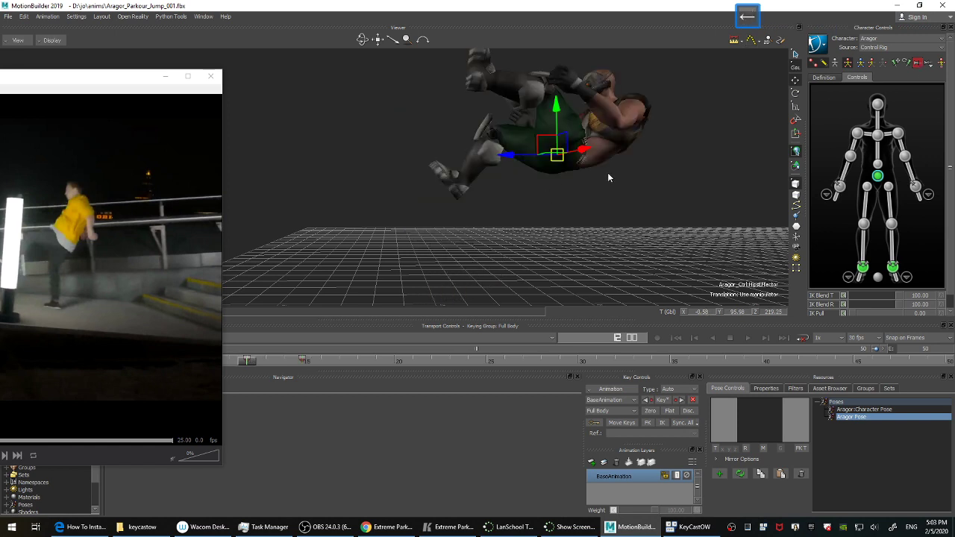
click(622, 174)
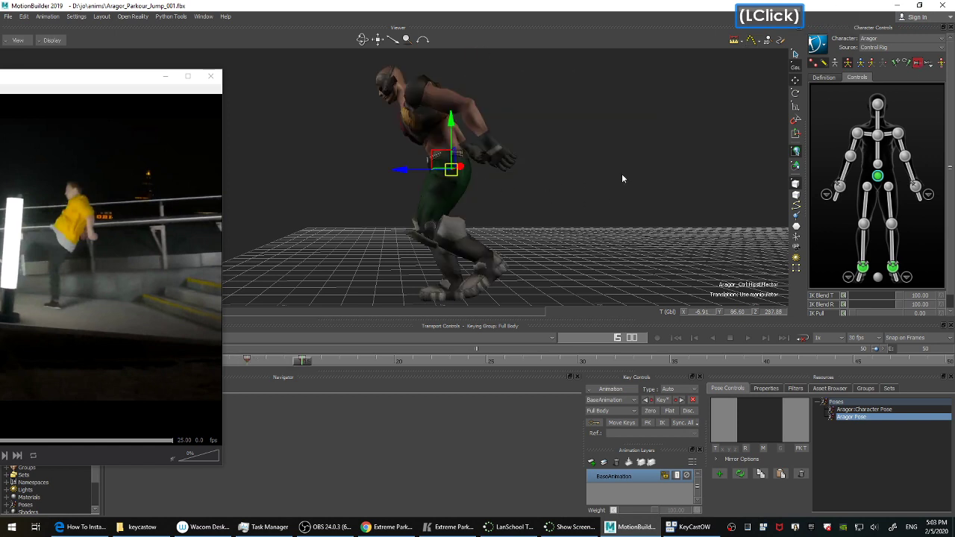
Turn off the release of all pins and switch the character's keying mode to Body Part.
click(918, 64)
click(919, 64)
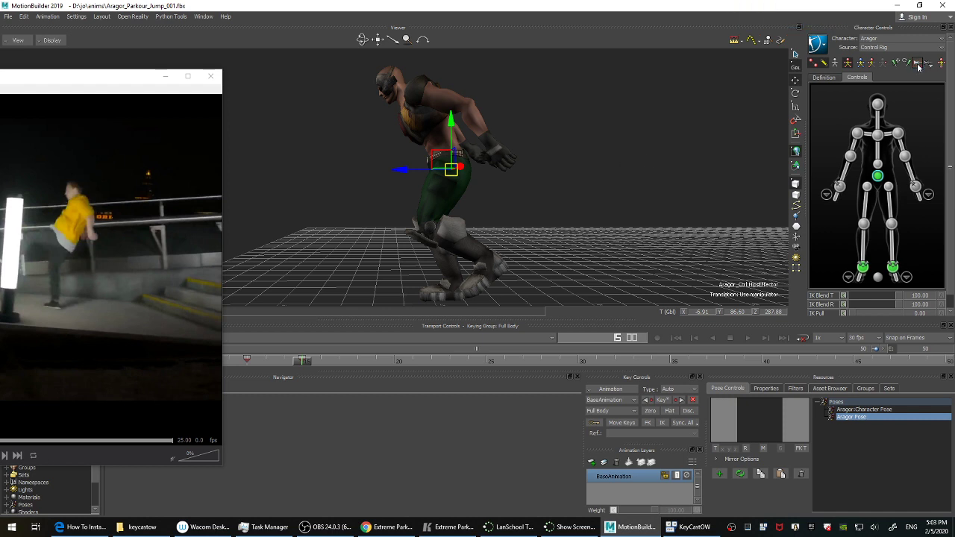
click(861, 64)
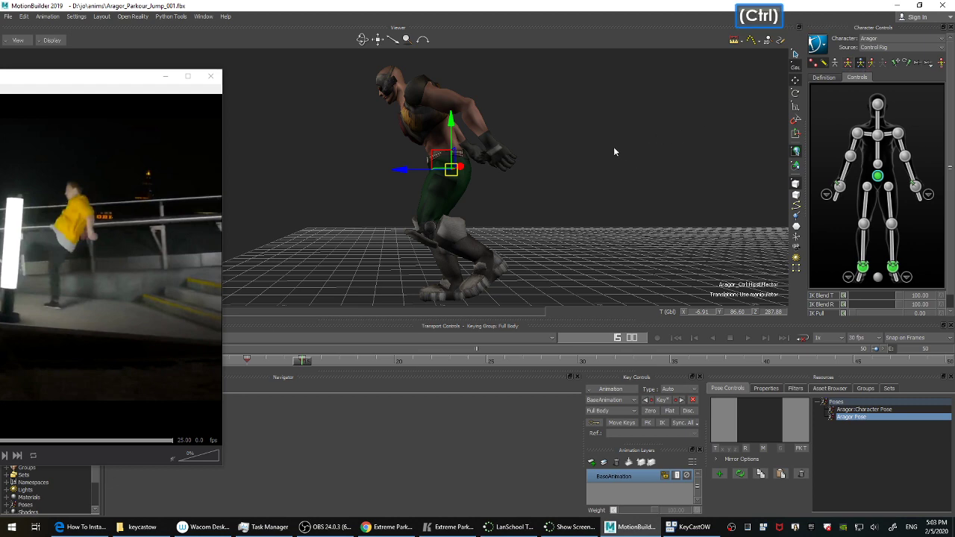
Rotate the hips effector to about -22.6 on local Z so the torso straightens, and key it on frame 15.
ctrl+drag(613, 146, 584, 171)
shift+drag(584, 171, 588, 156)
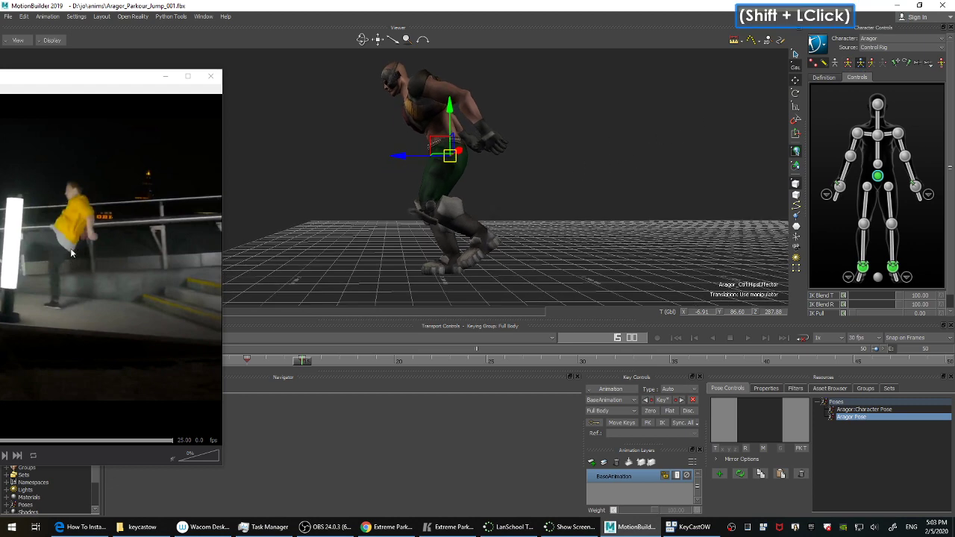
key(F5)
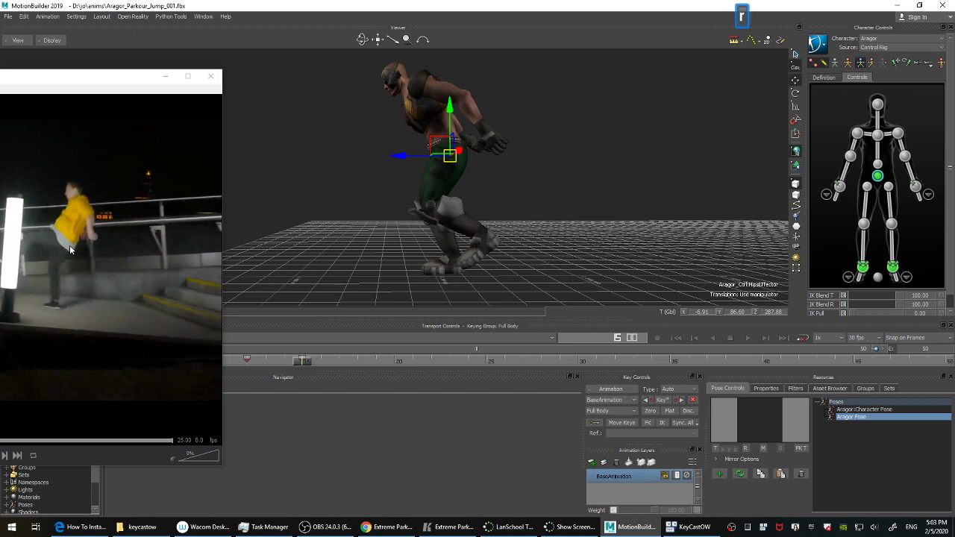
ctrl+shift+drag(573, 155, 553, 182)
key(r)
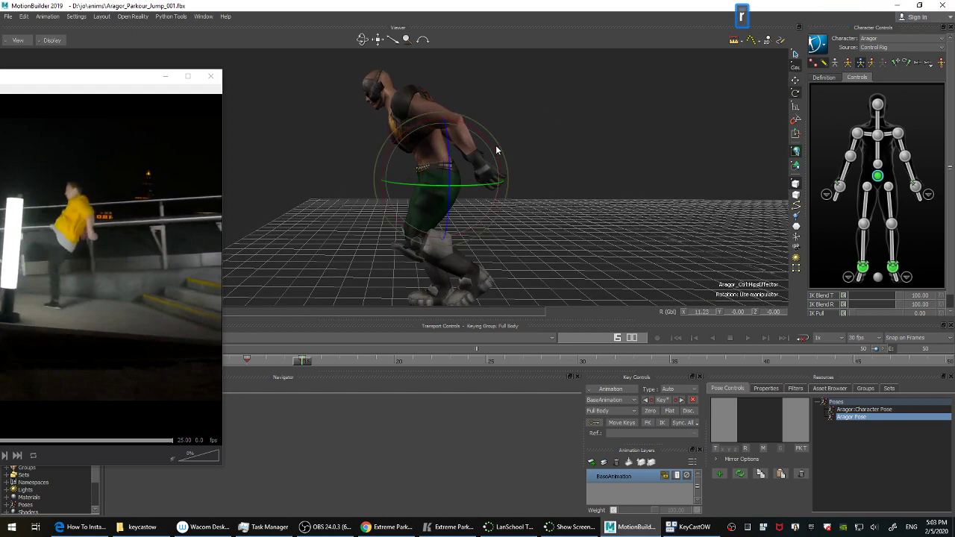
drag(494, 149, 570, 197)
click(647, 138)
key(F5)
key(k)
Lift the left ankle effector forward and up to about Y 71, Z 348 to raise the left leg.
click(864, 266)
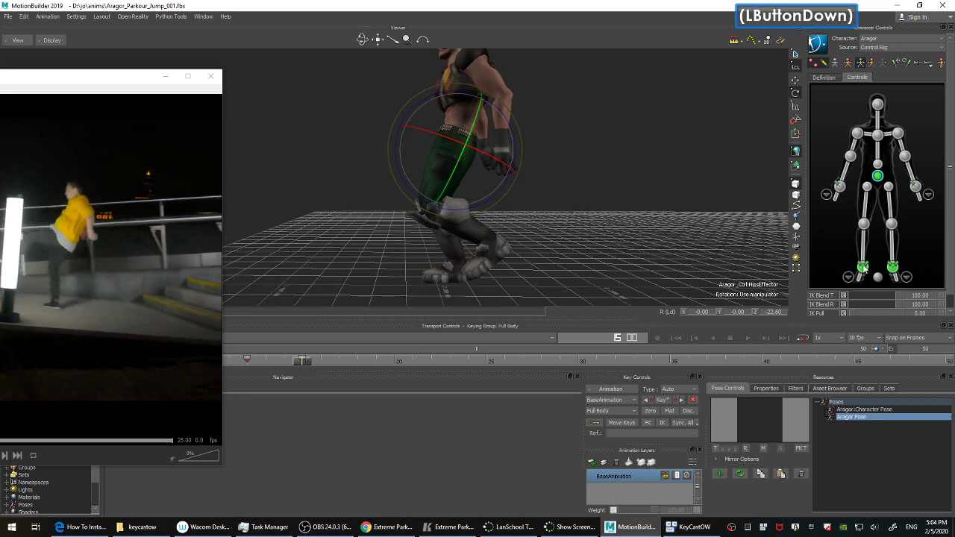
ctrl+drag(638, 215, 612, 210)
key(t)
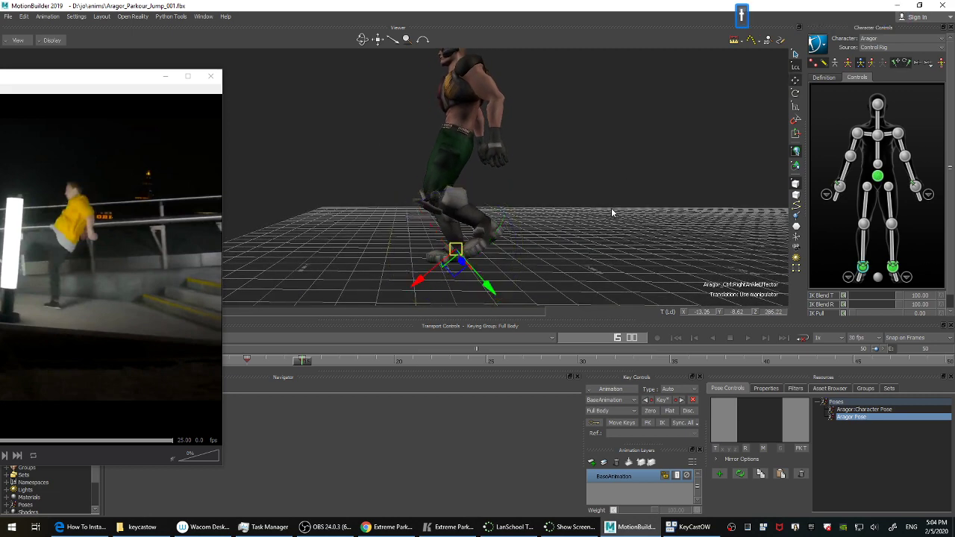
click(893, 268)
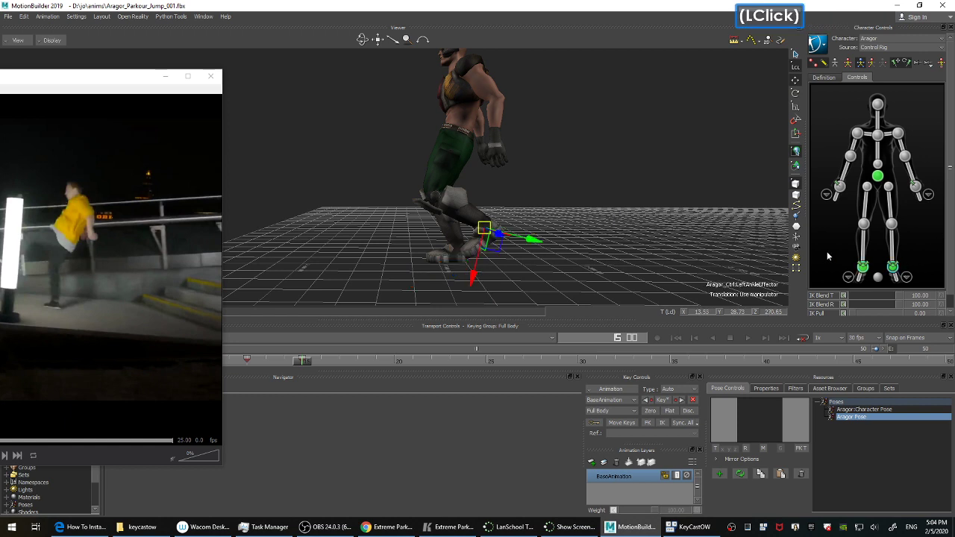
drag(485, 230, 372, 167)
ctrl+drag(492, 193, 643, 232)
Rotate the left ankle effector to about -34 on local Z so the raised foot points upward.
key(r)
key(F5)
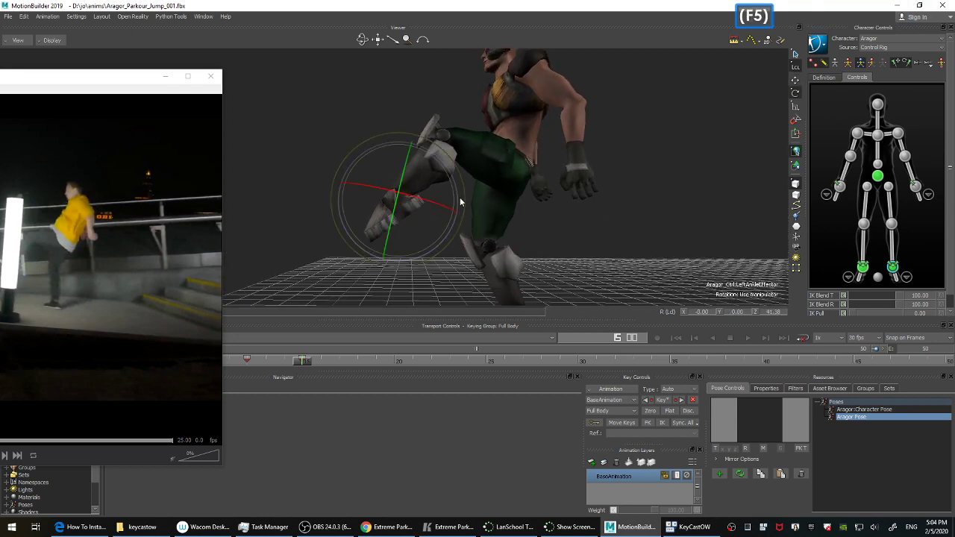
drag(460, 197, 470, 238)
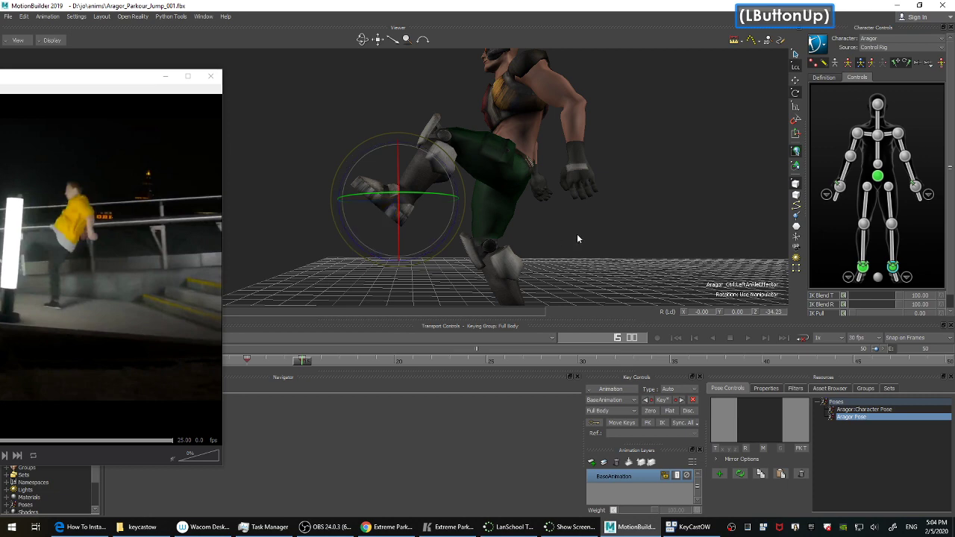
ctrl+drag(667, 169, 625, 175)
shift+drag(625, 175, 623, 190)
ctrl+drag(624, 190, 602, 211)
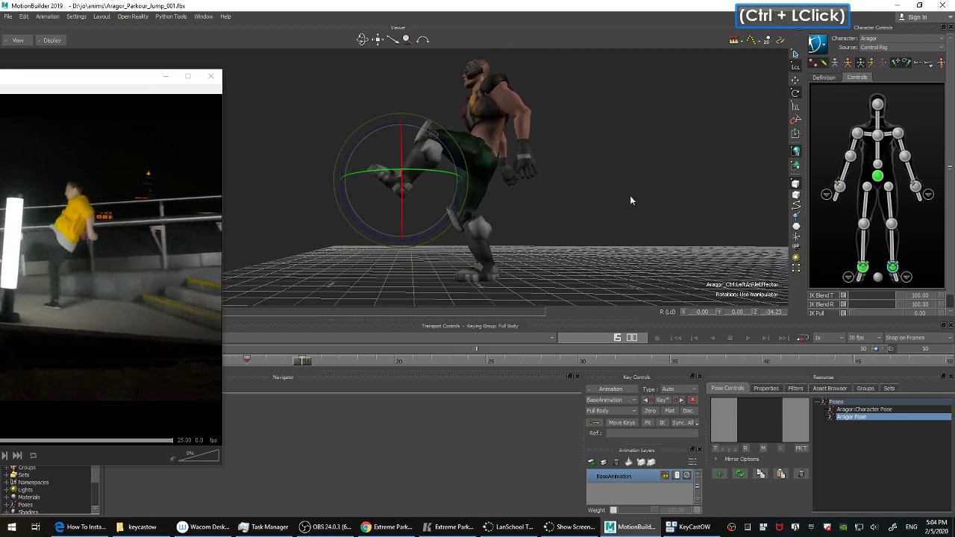
In global mode, raise the hips effector to about Y 88 and key it on frame 15.
key(F6)
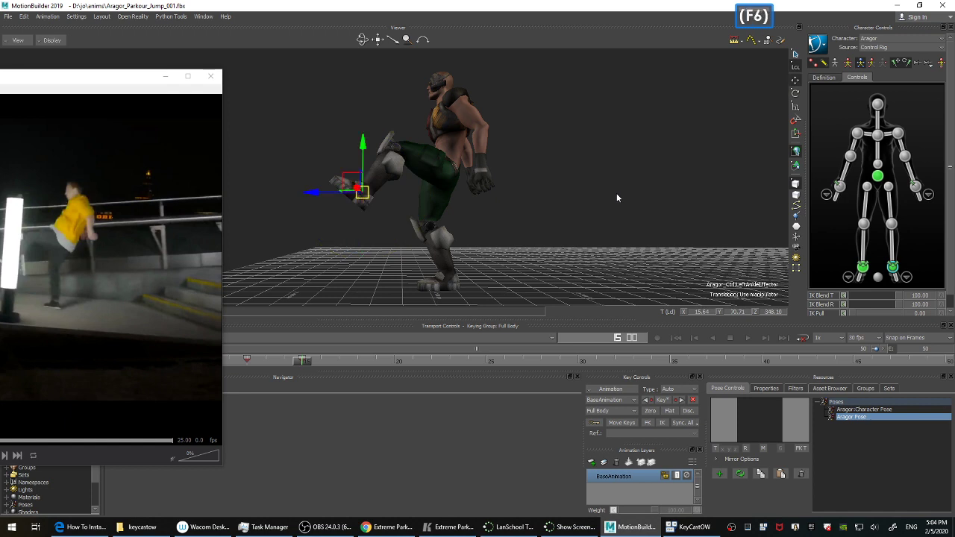
click(877, 177)
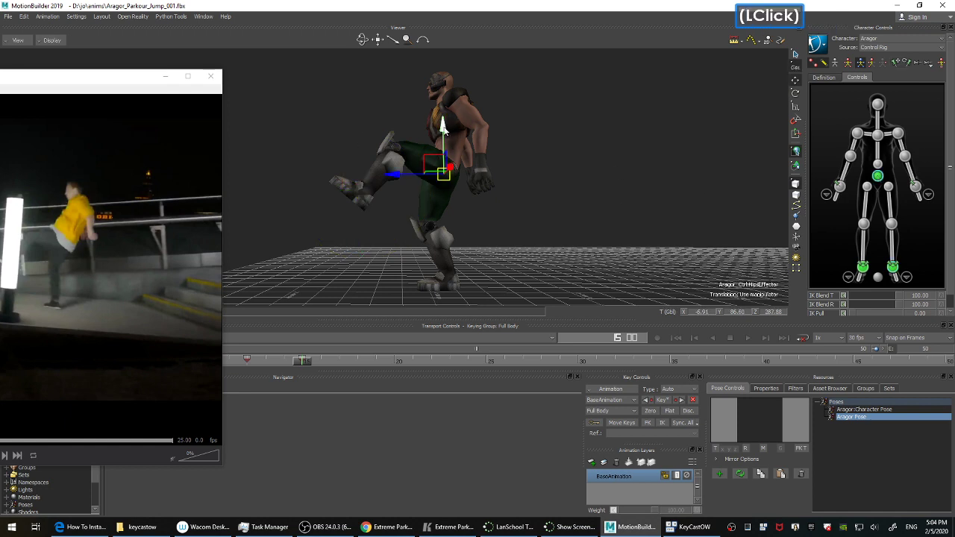
drag(443, 126, 442, 126)
shift+drag(625, 151, 638, 170)
ctrl+drag(639, 171, 616, 166)
ctrl+shift+drag(615, 165, 599, 181)
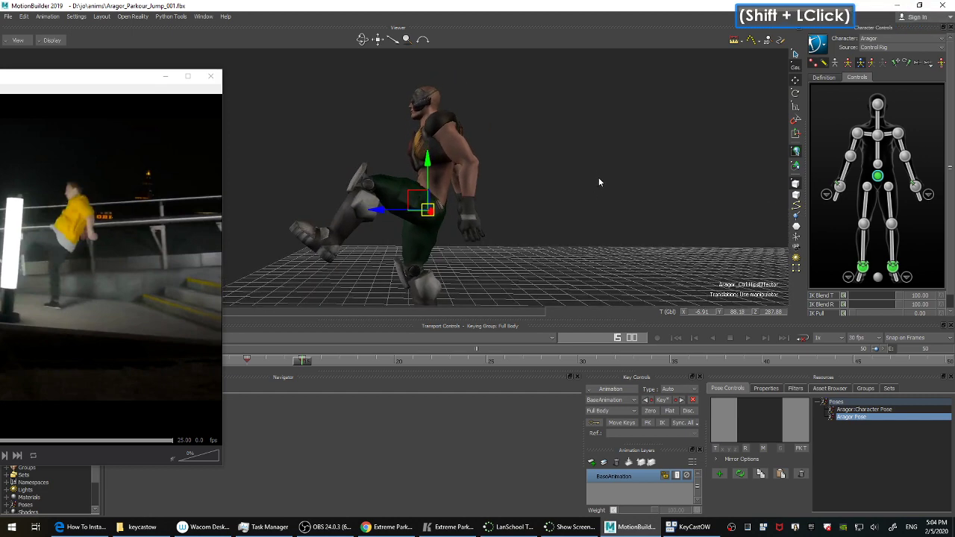
key(k)
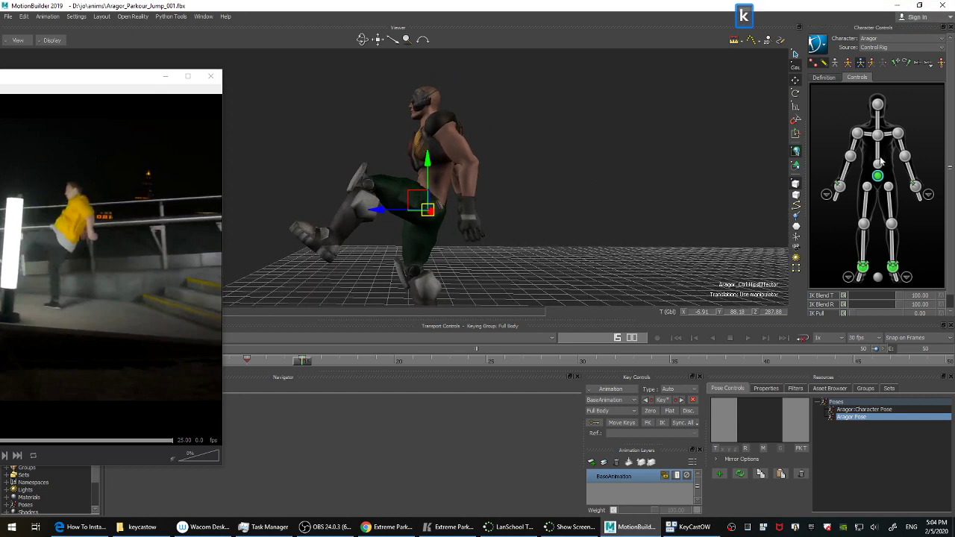
Pull the chest effector slightly back and up to straighten the torso, and select the head effector.
click(878, 137)
ctrl+drag(634, 151, 635, 178)
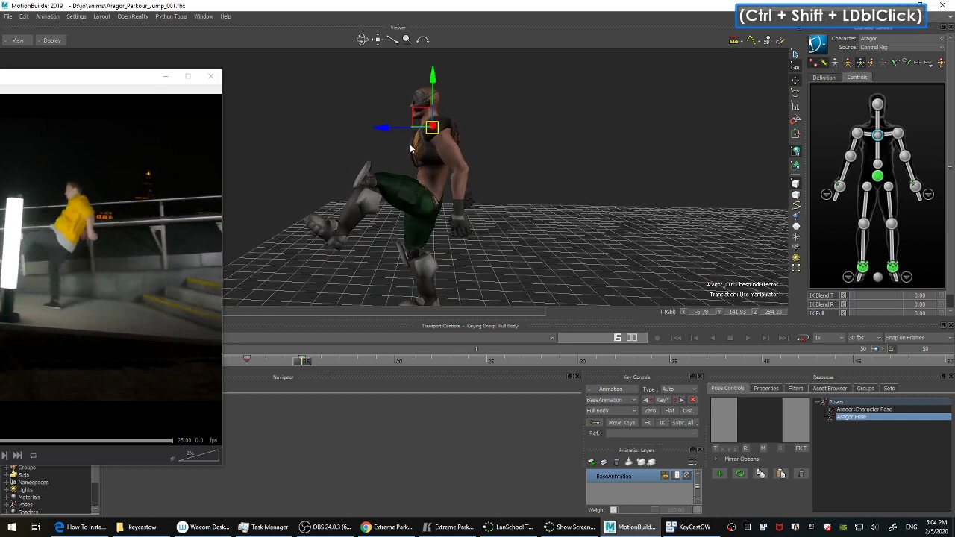
drag(388, 129, 398, 111)
click(877, 104)
ctrl+drag(633, 176, 545, 129)
Move both wrist effectors back and up to about Y 93, Z 245 and key them on frame 15.
click(917, 186)
ctrl+click(840, 186)
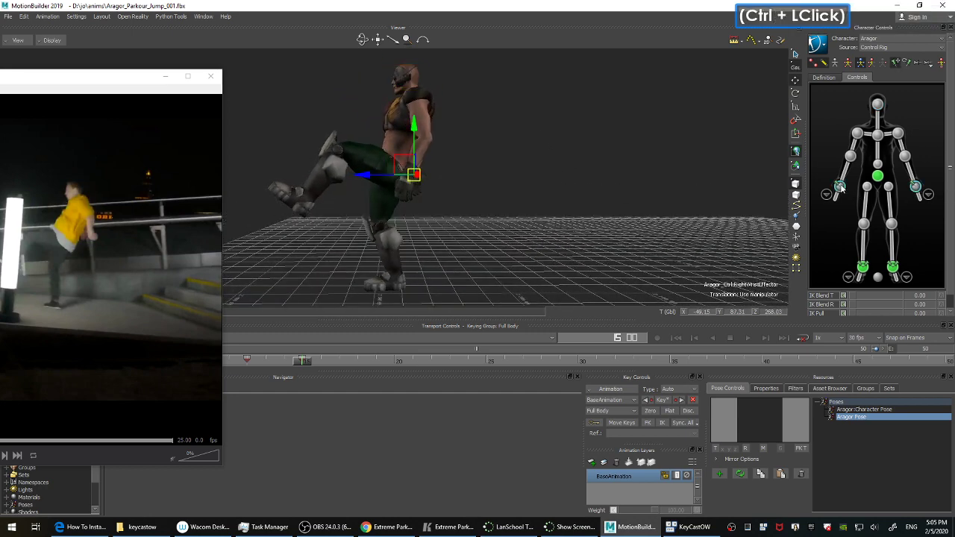
drag(403, 162, 430, 155)
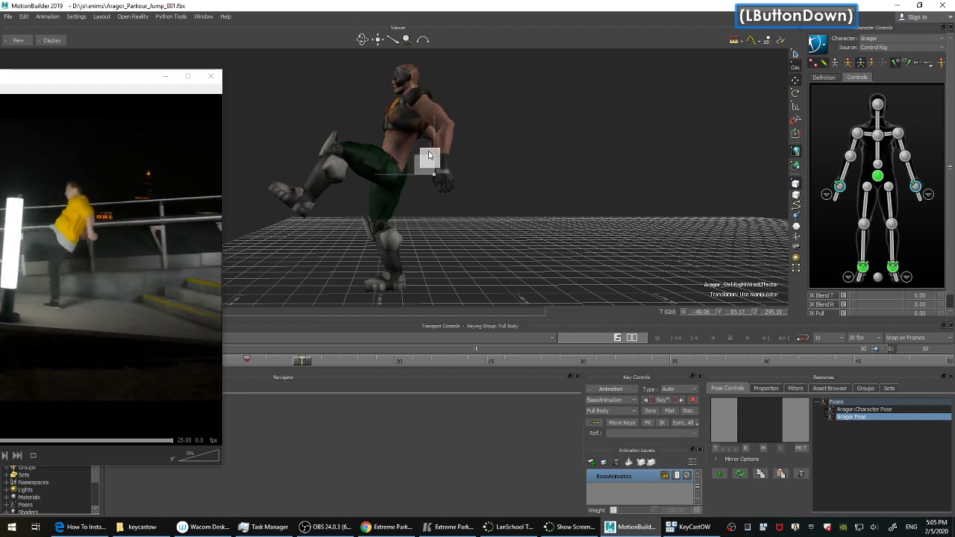
ctrl+shift+drag(524, 151, 601, 182)
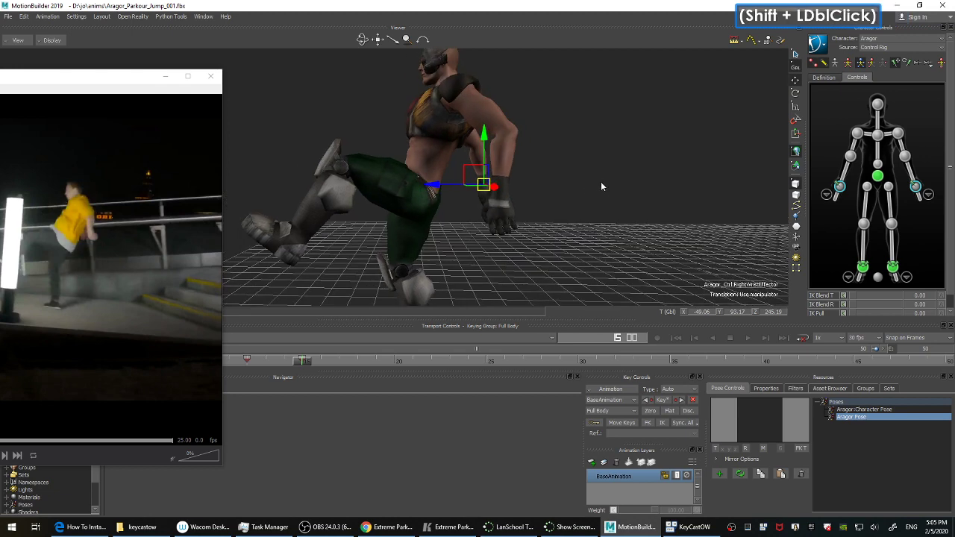
key(k)
Shift only the right wrist effector forward to about Z 255 and key it on frame 15.
click(847, 222)
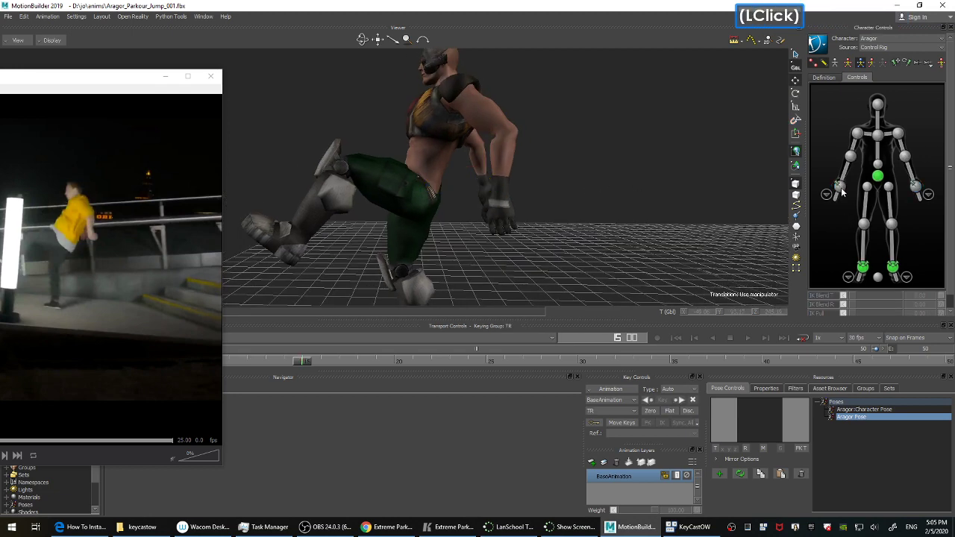
click(840, 188)
drag(432, 187, 418, 191)
ctrl+drag(656, 216, 648, 249)
ctrl+shift+drag(648, 250, 595, 209)
shift+drag(595, 209, 599, 182)
ctrl+shift+drag(599, 181, 606, 211)
key(k)
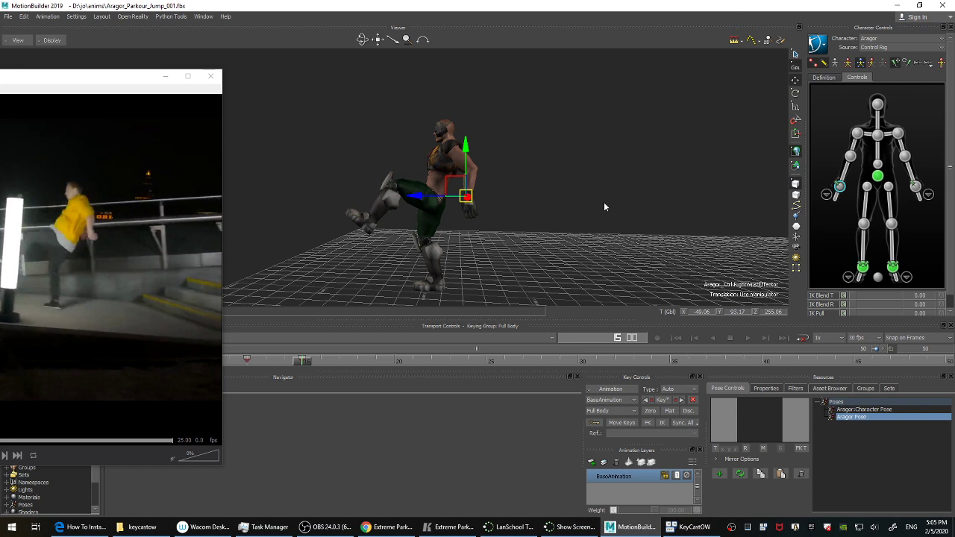
Flip repeatedly between the key poses at frames 12 and 15 to compare the tuck with the landing.
key(ctrl+Left)
key(ctrl+Left)
key(ctrl+Left)
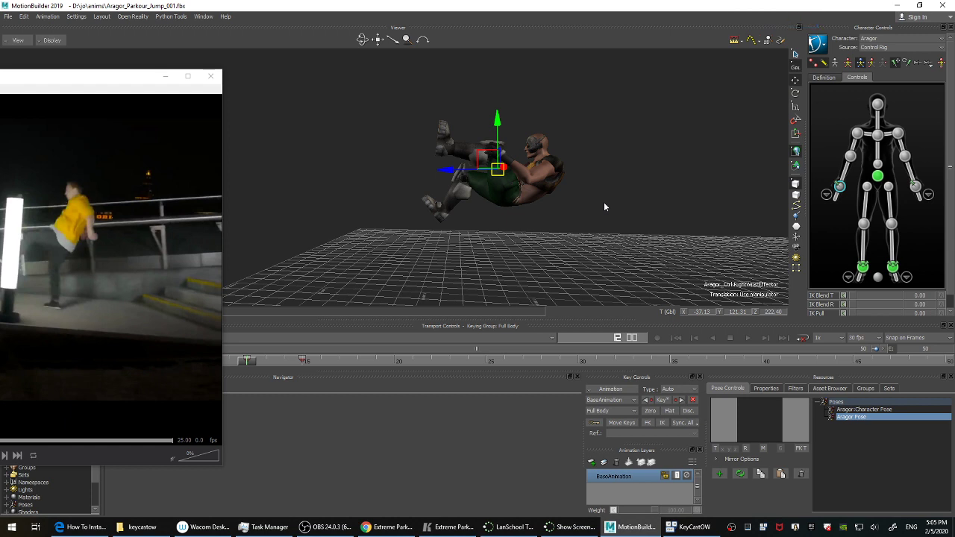
key(Right)
key(Right)
key(Right)
key(Right)
key(Right)
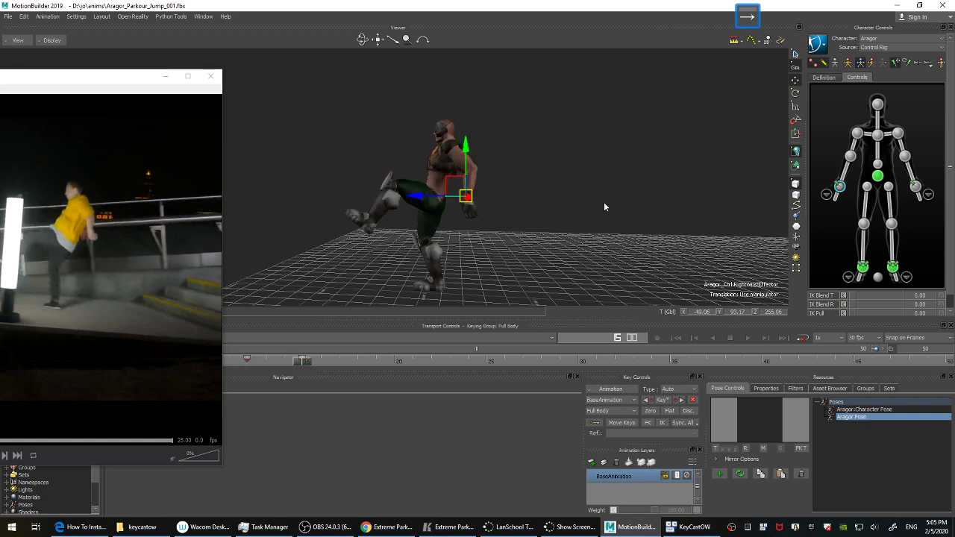
key(Left)
key(Right)
key(Left)
key(Right)
key(Left)
key(Right)
key(Left)
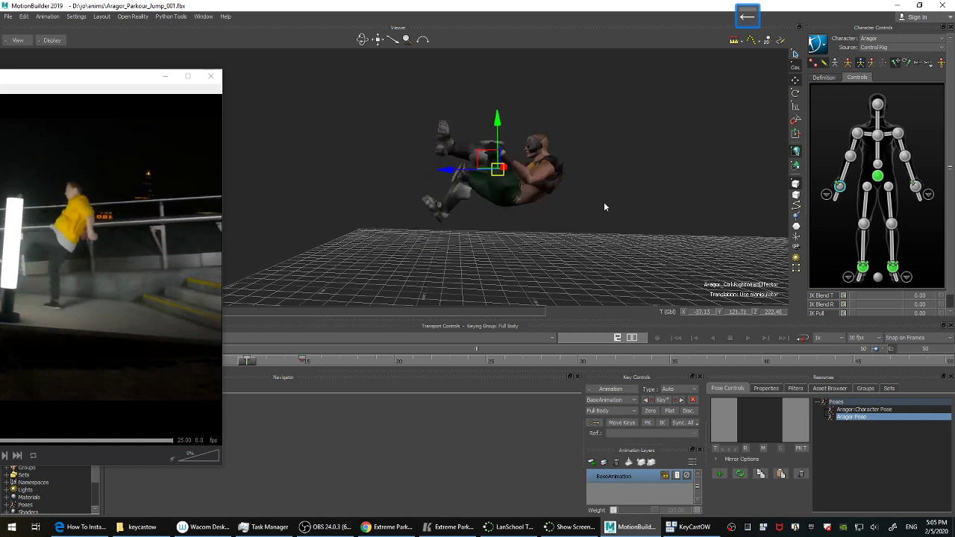
key(Right)
key(Left)
Step frame by frame between frames 12 and 15 to examine the in-between motion, ending on frame 15.
key(ctrl+Right)
key(ctrl+Right)
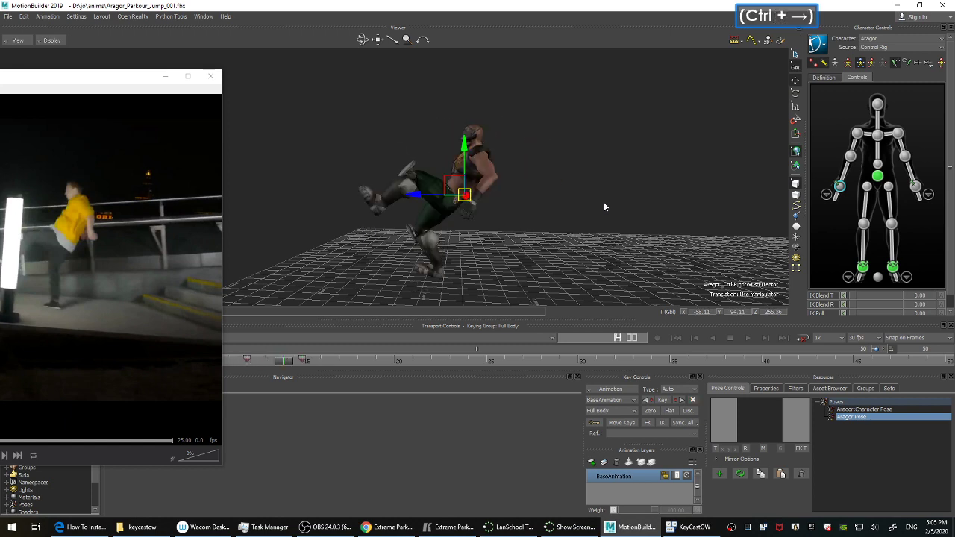
key(ctrl+Right)
key(ctrl+Left)
key(ctrl+Left)
key(ctrl+Left)
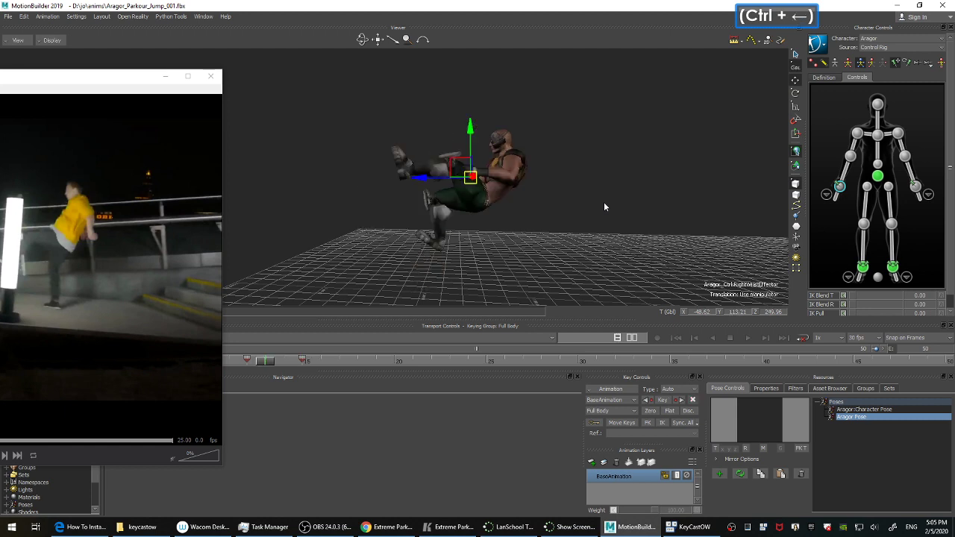
key(ctrl+Right)
key(ctrl+Right)
key(ctrl+Right)
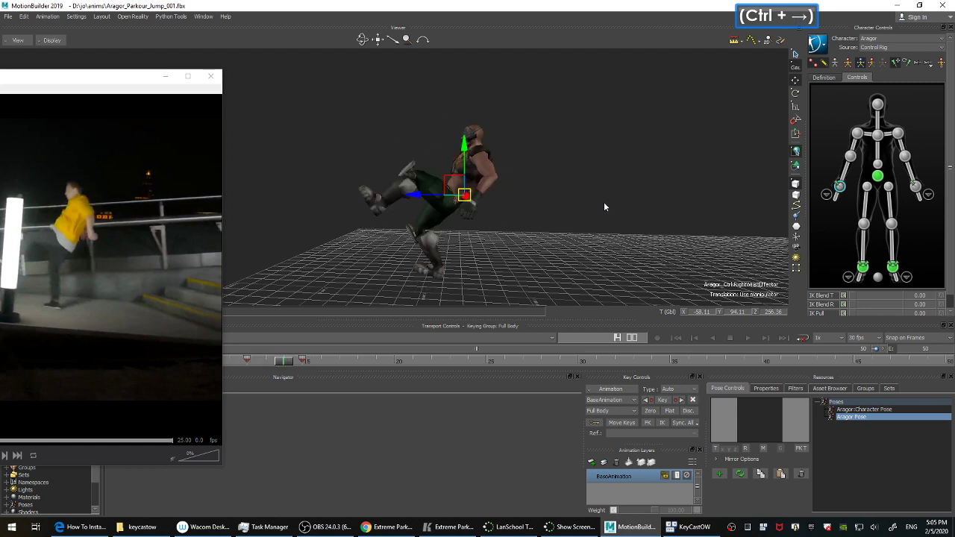
key(ctrl+Left)
key(ctrl+Left)
key(ctrl+Left)
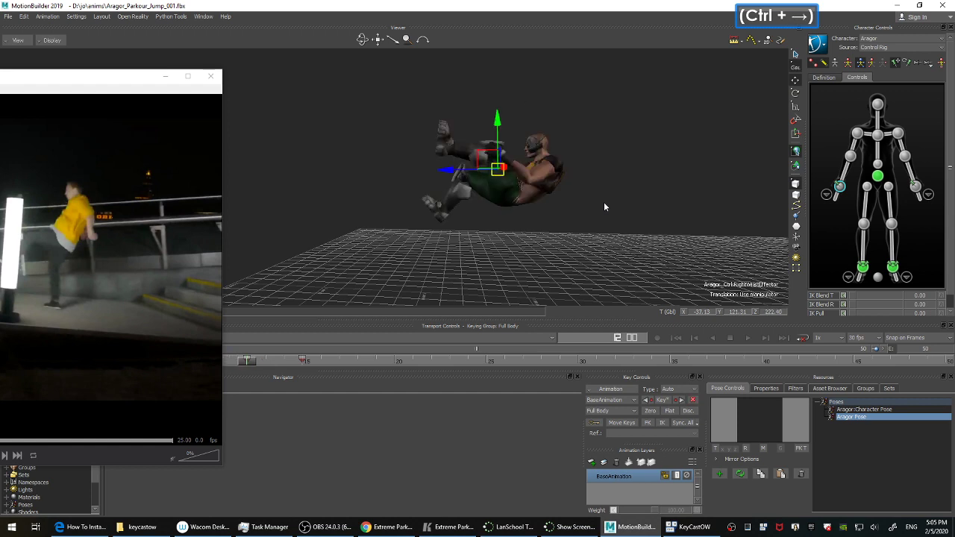
key(ctrl+Right)
key(ctrl+Right)
key(ctrl+Right)
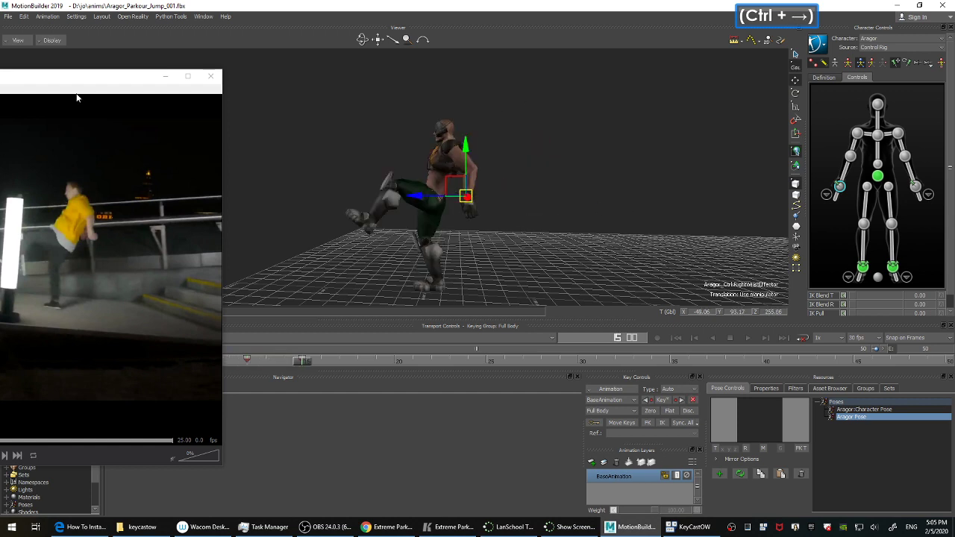
In the reference video player, advance the clip to frame 376 and move its window back off the character.
drag(117, 80, 397, 72)
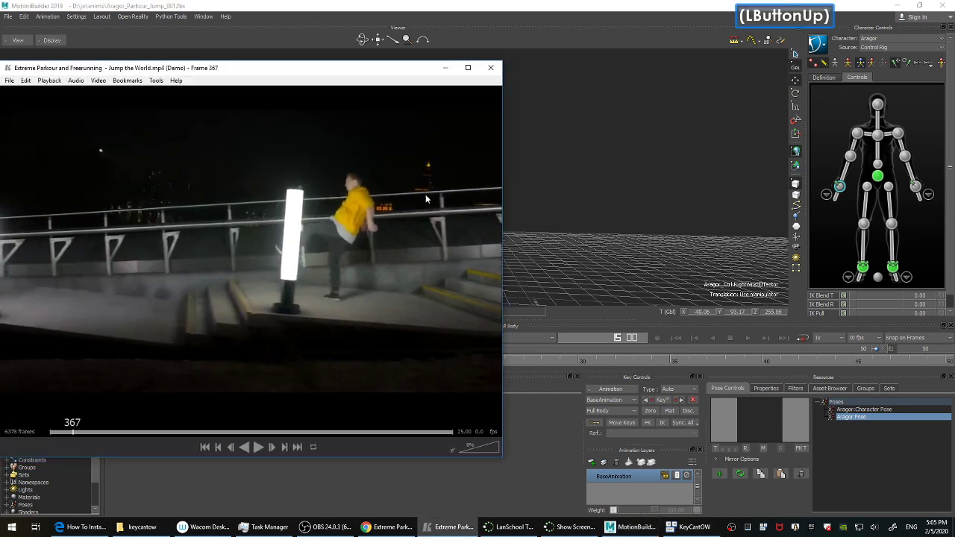
click(425, 194)
key(Right)
key(Right)
key(Right)
key(Right)
key(Right)
key(Right)
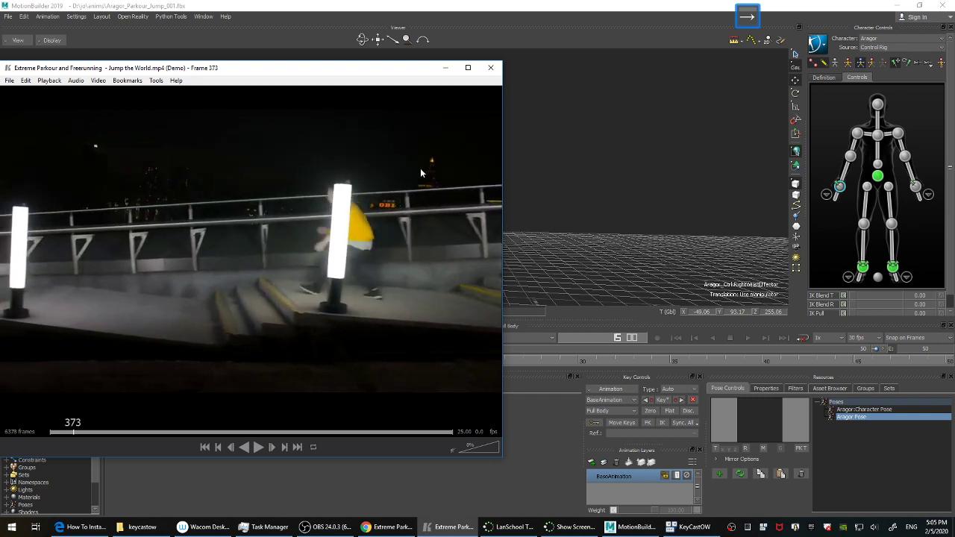
key(Right)
key(Right)
key(Right)
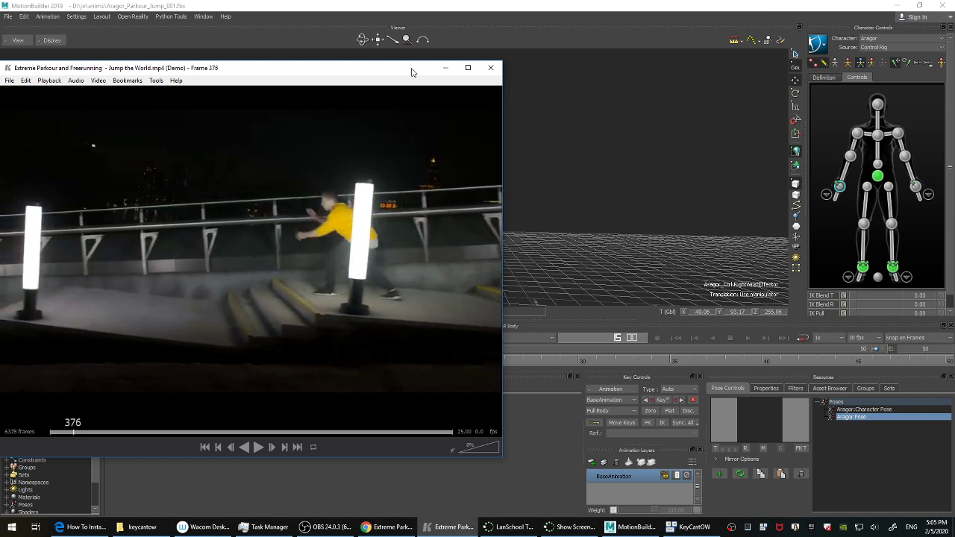
drag(414, 72, 131, 66)
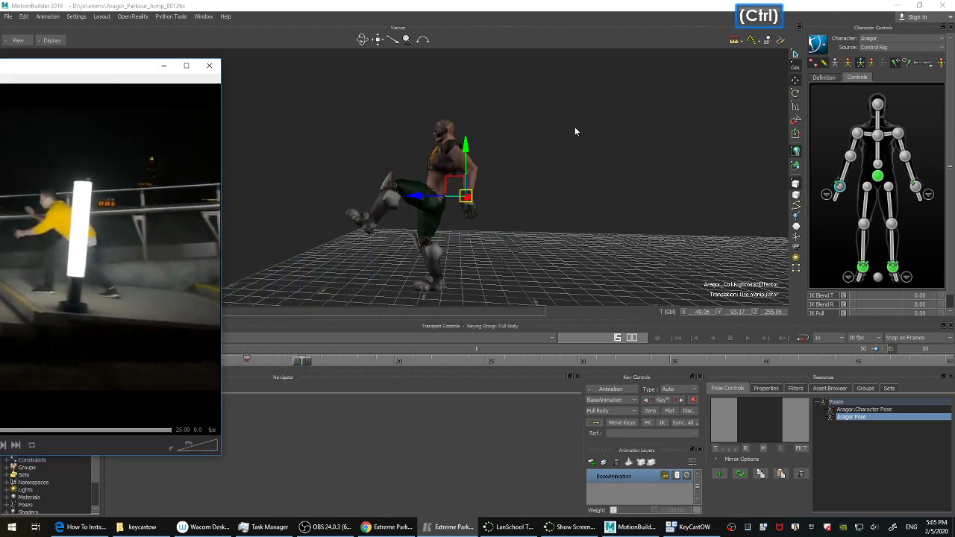
Hold the landing pose by keying it on frame 18, and select the hips effector.
ctrl+shift+drag(581, 142, 632, 179)
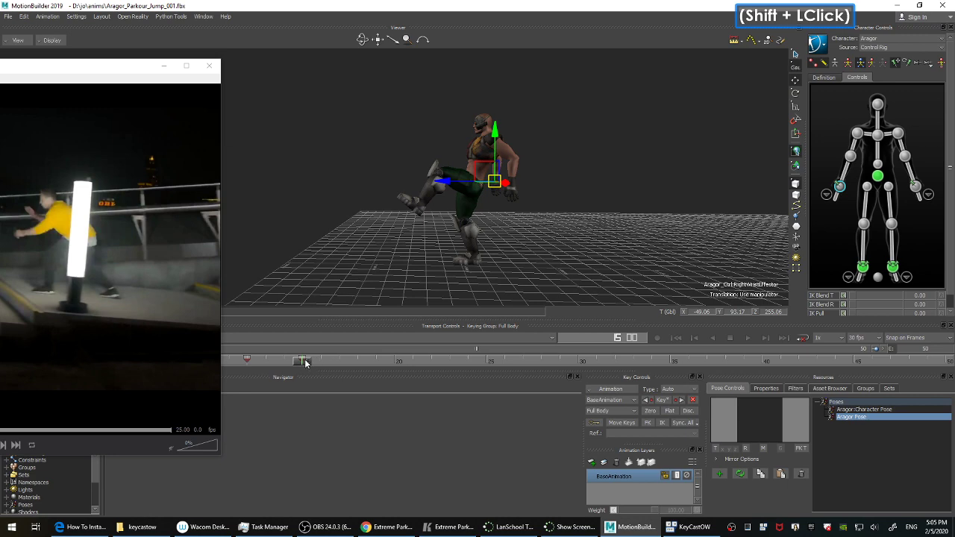
drag(305, 363, 361, 363)
shift+drag(670, 181, 673, 190)
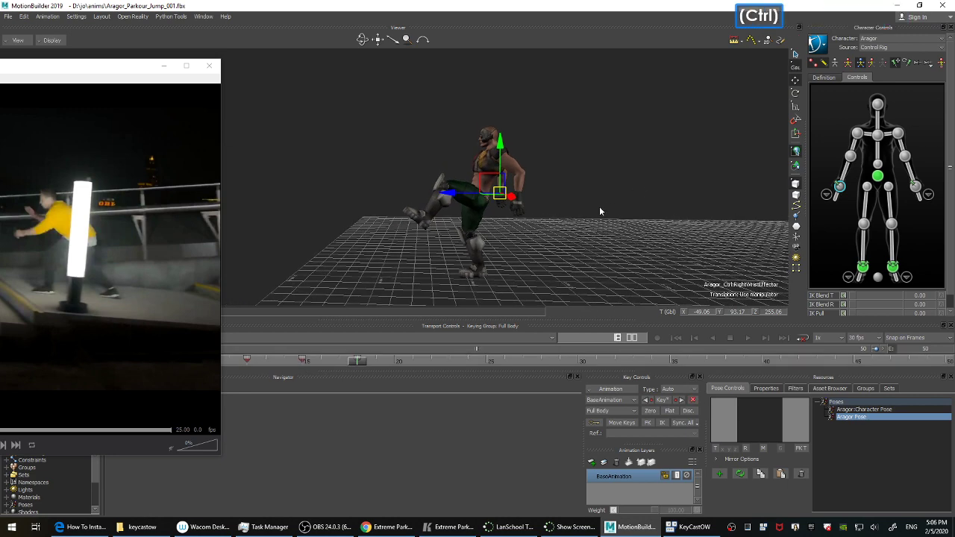
ctrl+shift+drag(599, 212, 640, 203)
shift+drag(640, 203, 642, 214)
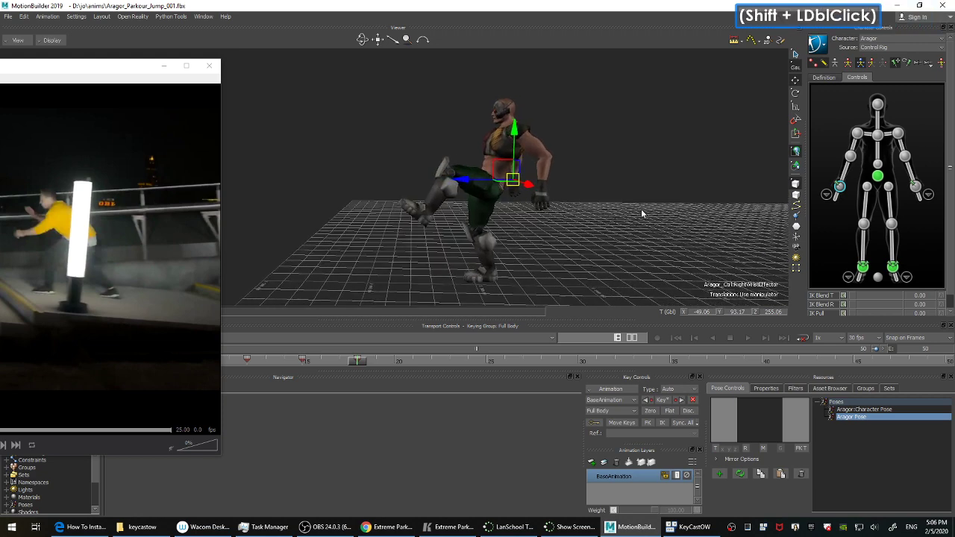
click(877, 175)
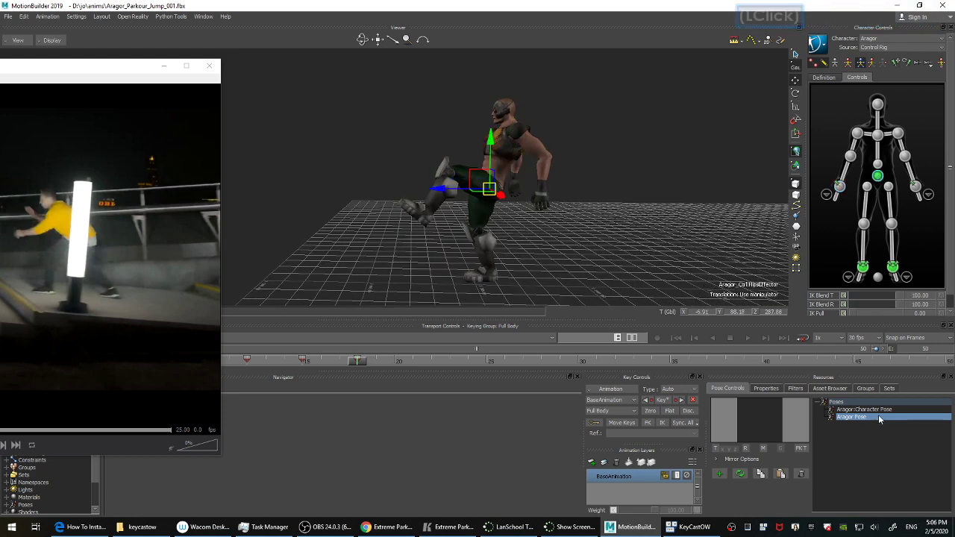
double_click(878, 416)
ctrl+drag(702, 243, 649, 244)
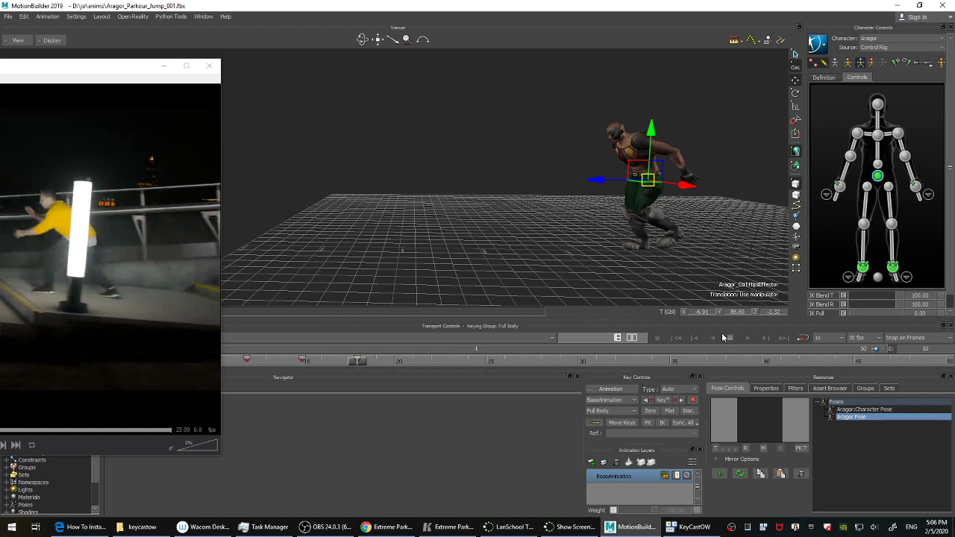
key(ctrl+z)
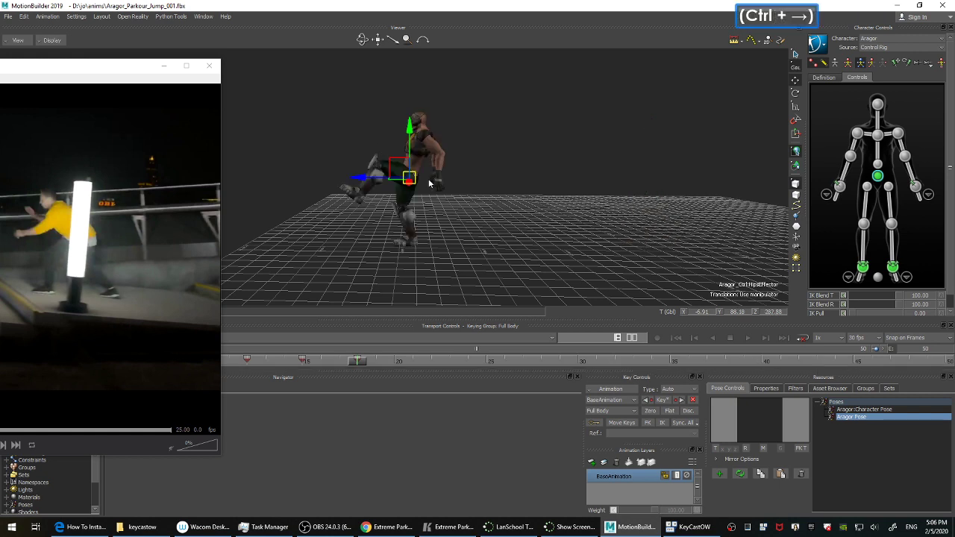
Advance the timeline to frame 21 for the next key pose.
key(ctrl+Right)
key(ctrl+Right)
key(ctrl+Right)
key(ctrl+Right)
key(ctrl+Left)
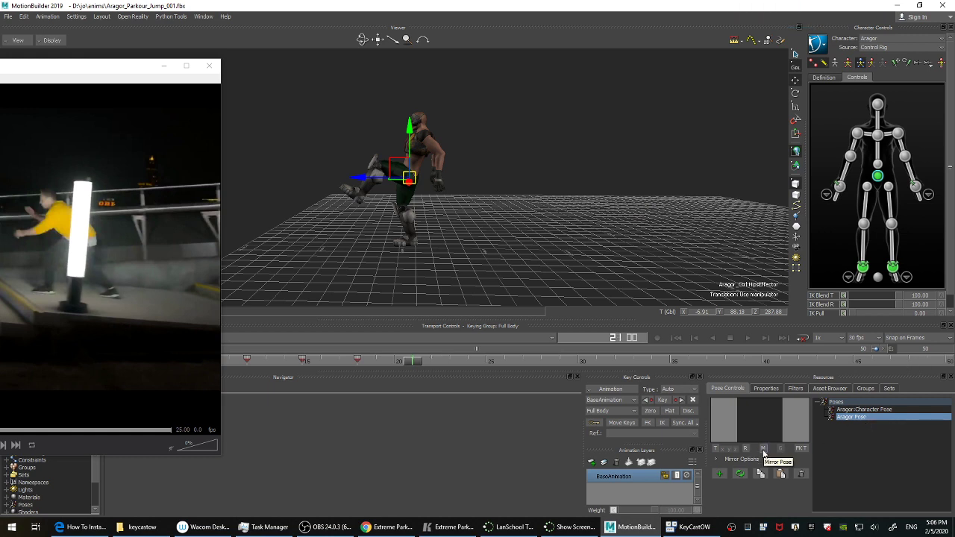
Apply the stored Aragor Pose mirrored on frame 21, key it, and turn pose mirroring off.
click(796, 449)
mouse_move(604, 239)
ctrl+shift+mouse_down()
mouse_move(605, 273)
mouse_move(597, 213)
mouse_move(606, 237)
ctrl+shift+mouse_up()
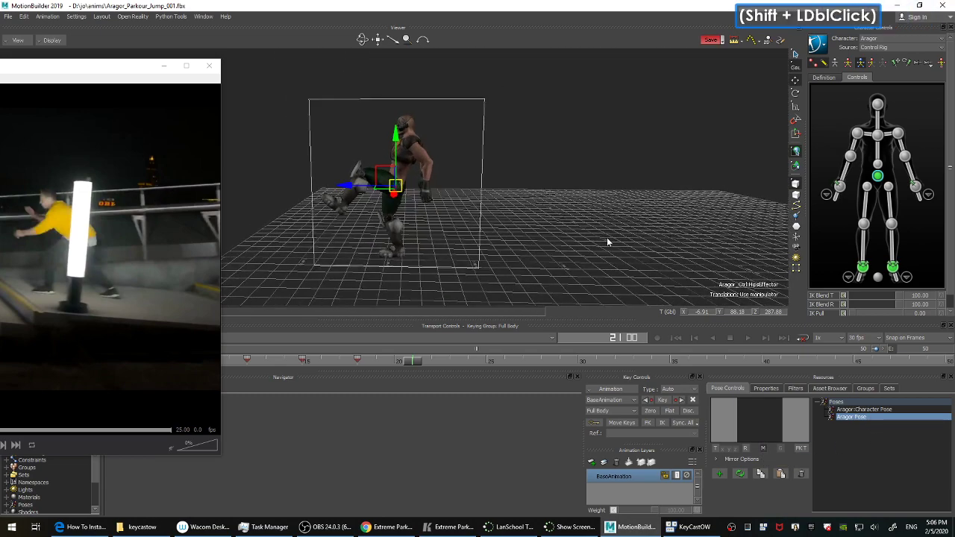
double_click(868, 417)
click(867, 418)
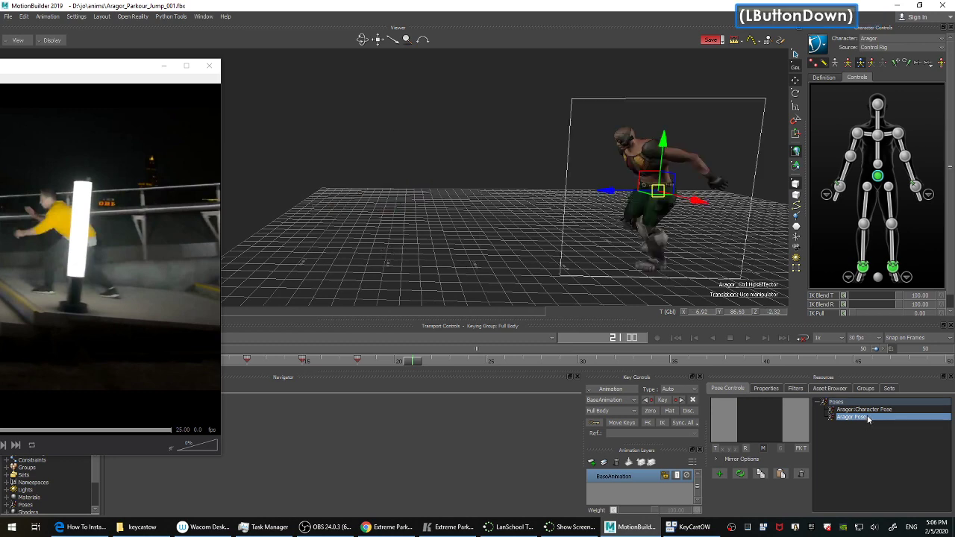
shift+drag(698, 234, 739, 247)
key(k)
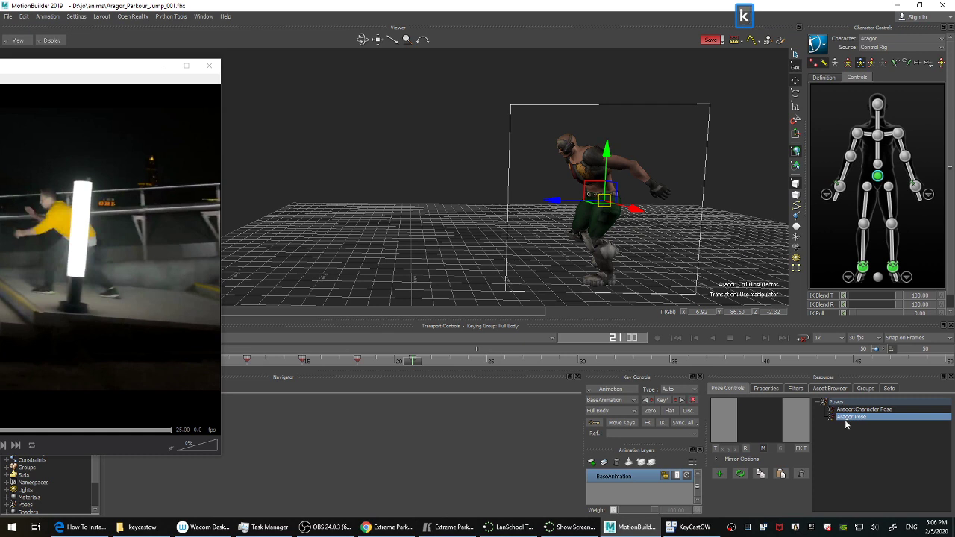
click(763, 450)
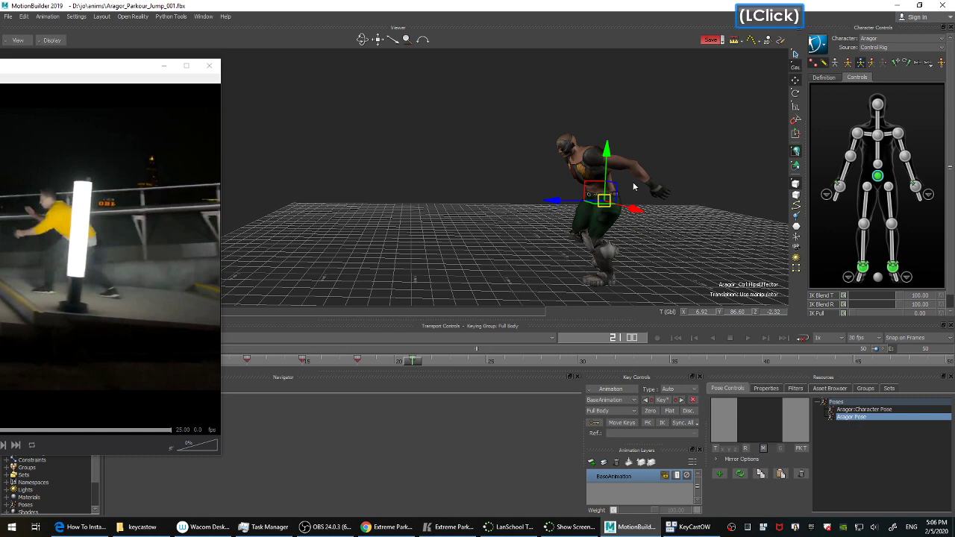
In full-body mode, move the character forward by the hips to about Z 367, key frame 21 and compare it with frame 18.
click(848, 62)
drag(555, 200, 215, 210)
shift+drag(384, 235, 518, 164)
ctrl+shift+drag(518, 165, 514, 247)
shift+drag(514, 246, 535, 222)
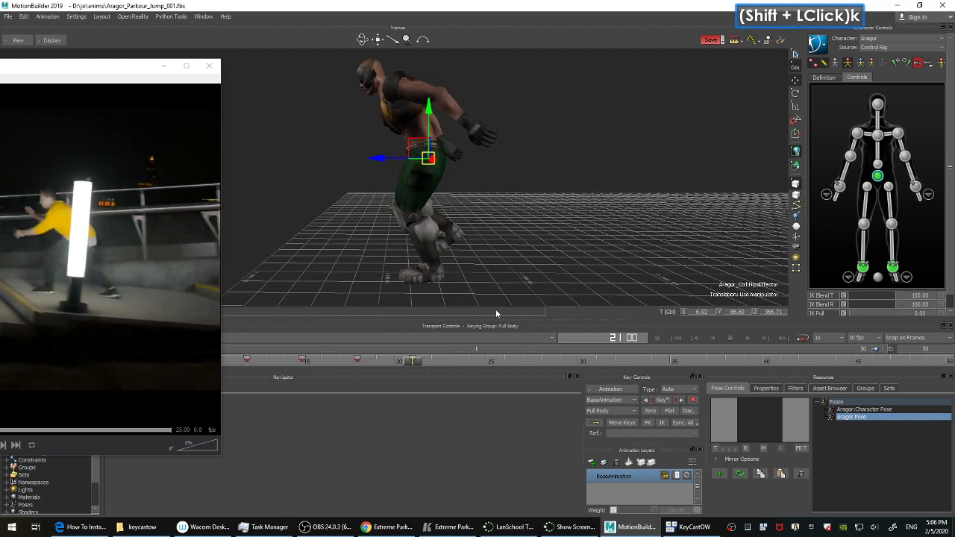
key(Left)
key(Right)
key(Left)
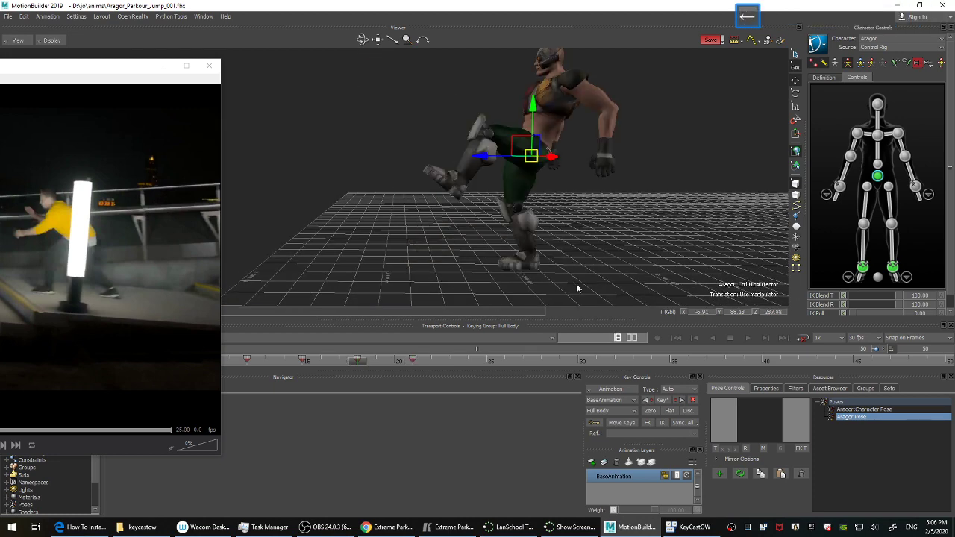
key(Right)
key(Left)
key(Right)
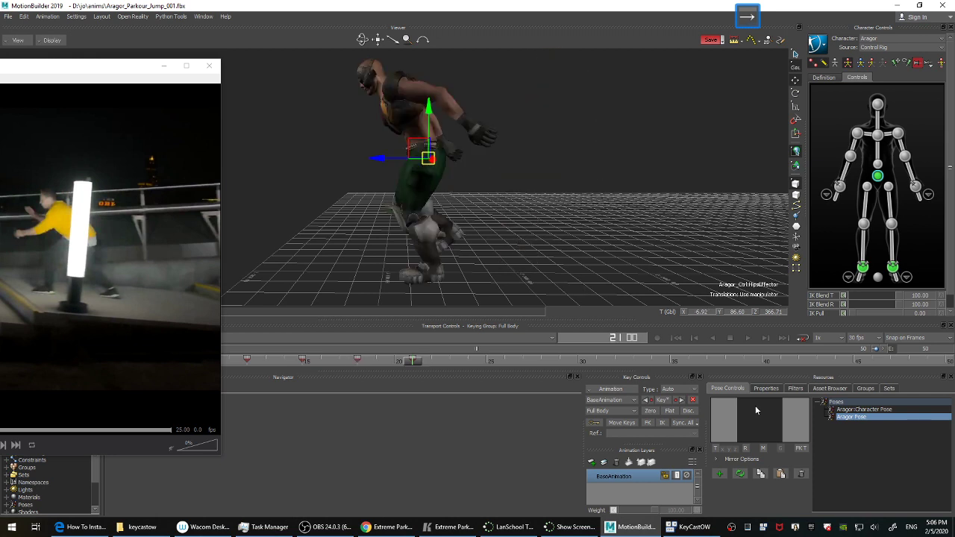
Apply the unmirrored Aragor Pose on frame 21, move the character forward by the hips to about Z 379, and compare with frame 18.
double_click(870, 421)
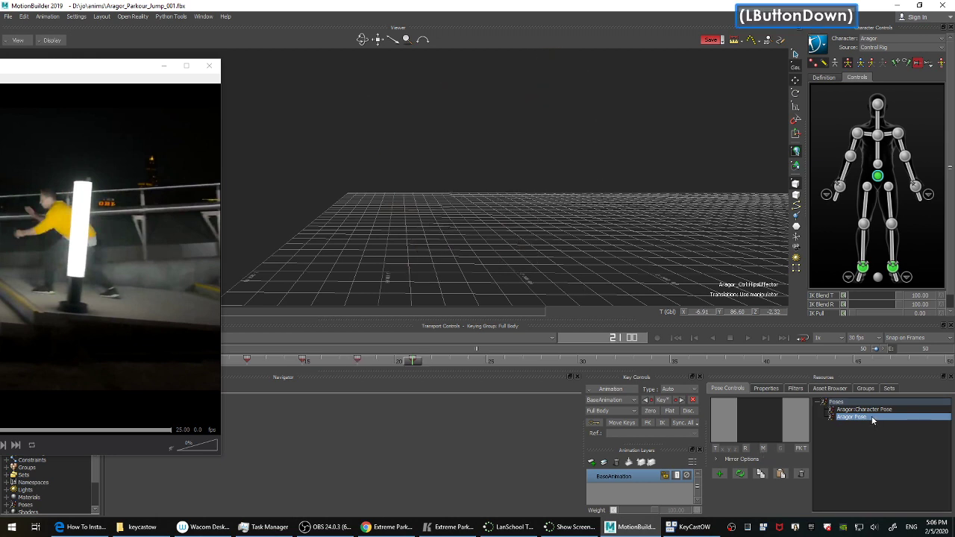
ctrl+drag(586, 86, 537, 179)
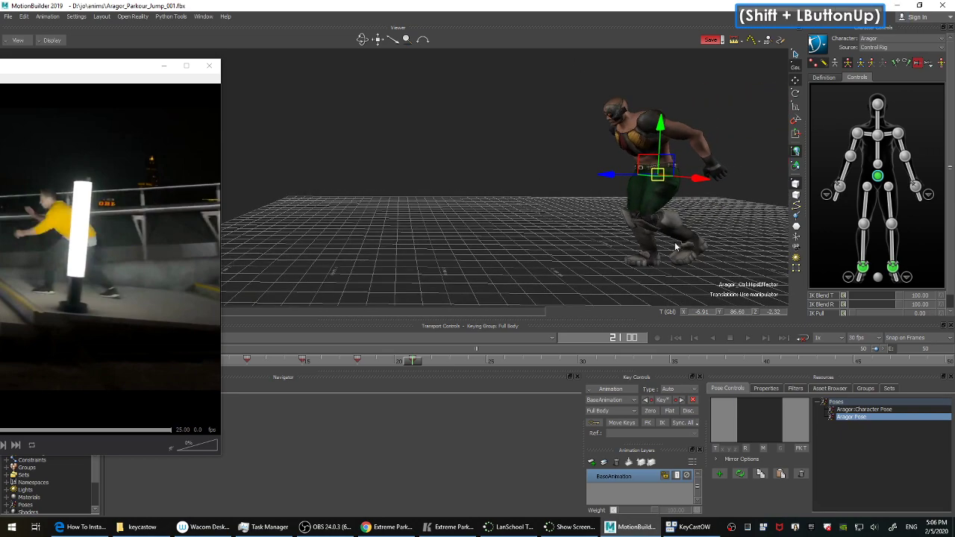
ctrl+shift+drag(726, 223, 690, 226)
ctrl+drag(731, 232, 700, 226)
ctrl+shift+drag(700, 226, 642, 186)
shift+drag(642, 187, 291, 184)
ctrl+shift+drag(376, 224, 447, 195)
shift+drag(448, 195, 588, 196)
key(comma)
key(period)
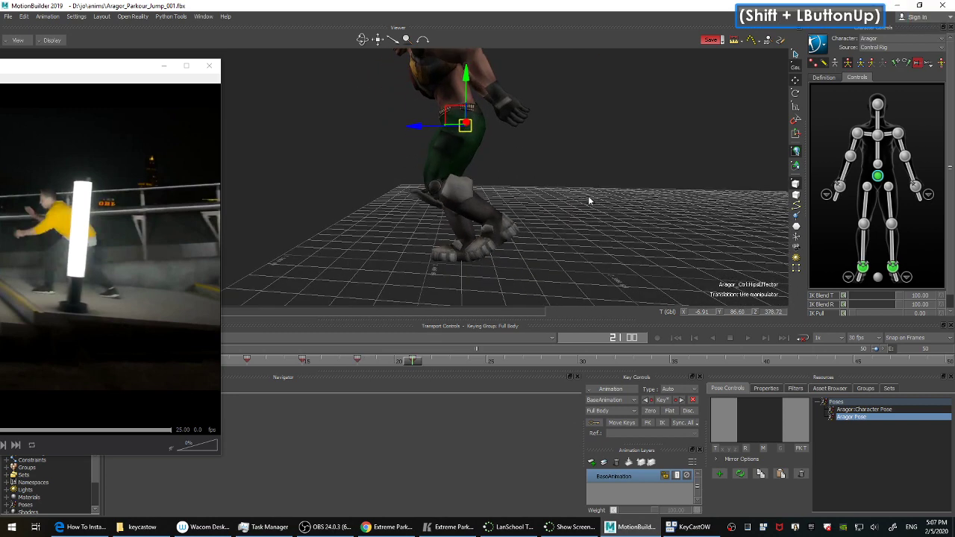
key(Left)
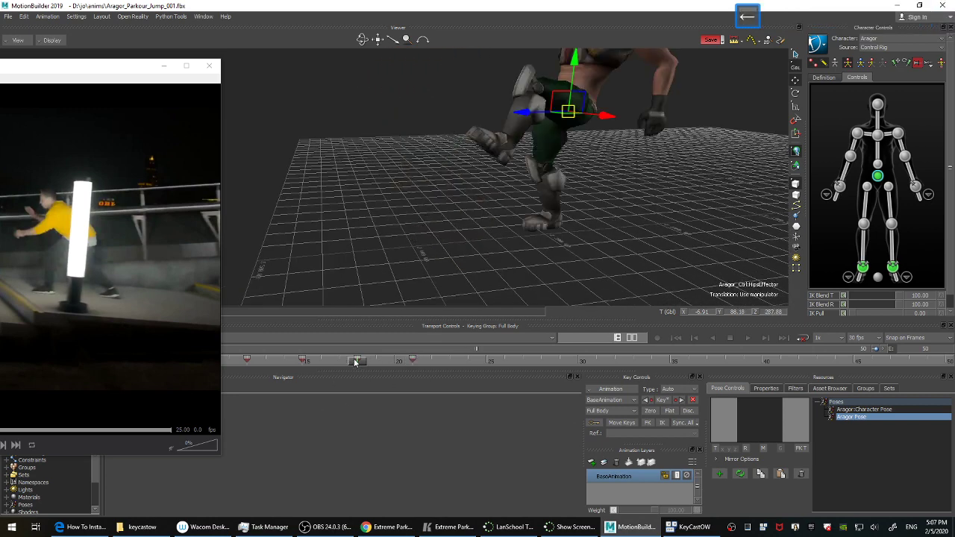
Move the keyed pose from frame 21 to frame 18, replacing the existing frame 18 key, and review the neighbouring keys.
mouse_move(355, 361)
mouse_down()
mouse_move(336, 366)
mouse_move(364, 364)
mouse_up()
key(ctrl+Left)
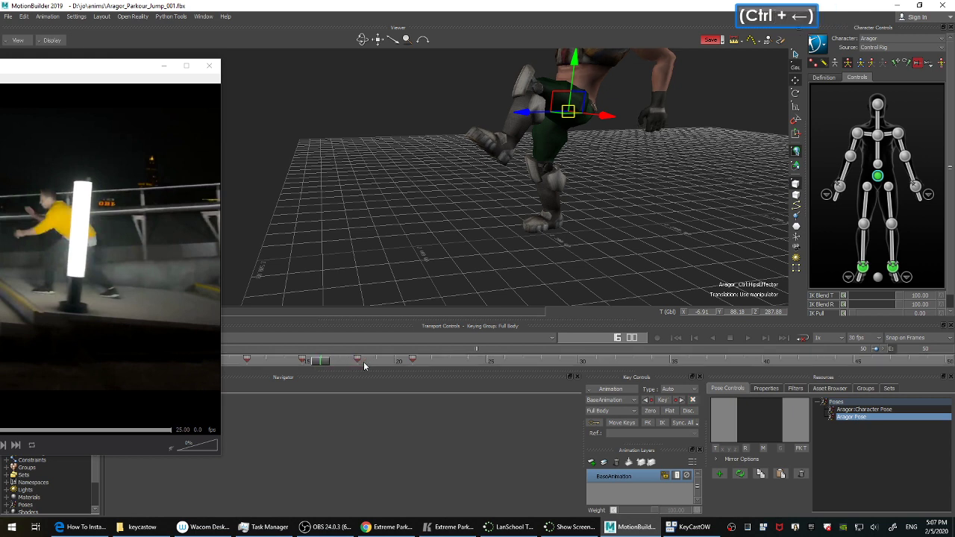
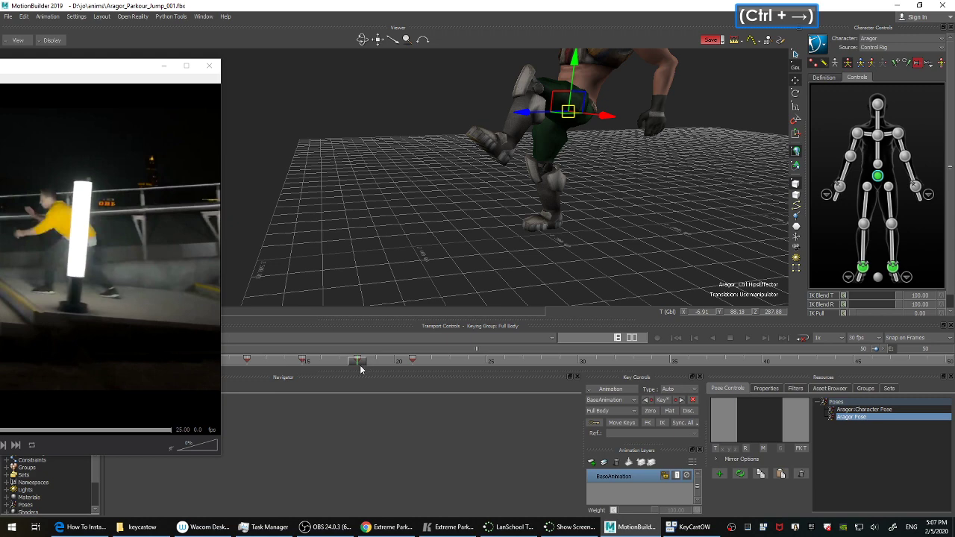
click(318, 365)
drag(318, 364, 262, 365)
key(ctrl+Right)
key(ctrl+Right)
key(ctrl+Right)
key(ctrl+Right)
click(359, 364)
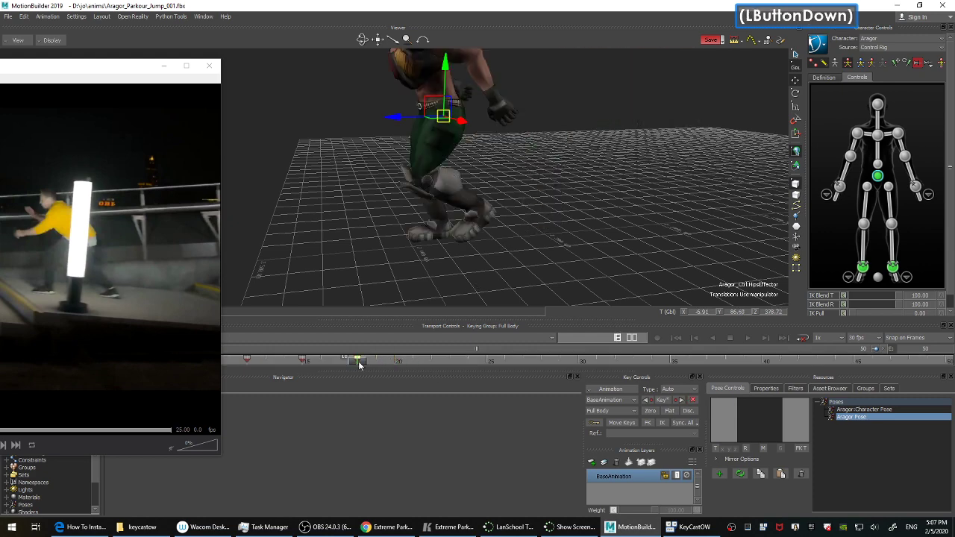
On frame 18, move the whole character back by the hips to about Z 318.5, key it and compare with frame 15.
key(ctrl+Left)
key(ctrl+Left)
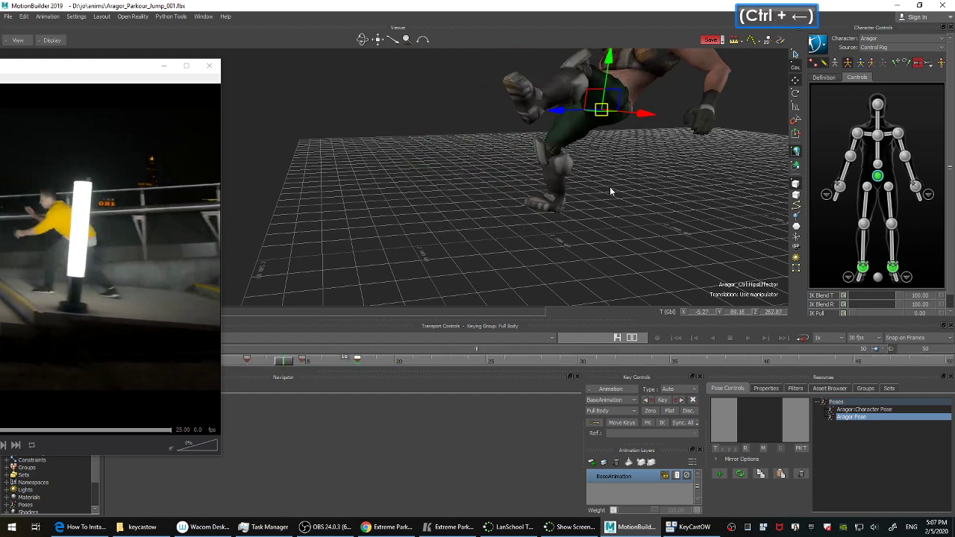
key(ctrl+Right)
key(ctrl+Right)
key(ctrl+Right)
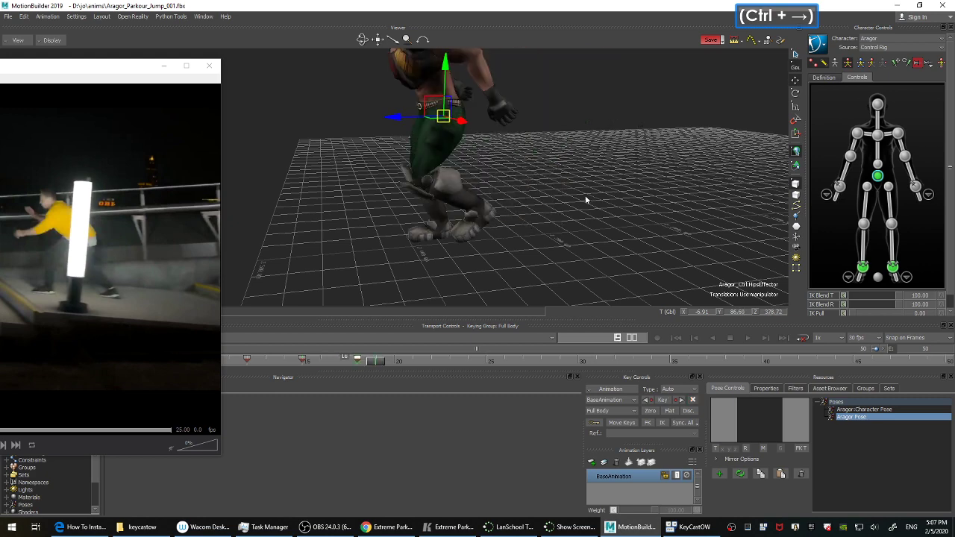
mouse_move(544, 223)
ctrl+shift+mouse_down()
mouse_move(578, 206)
mouse_move(561, 194)
mouse_move(533, 216)
ctrl+shift+mouse_up()
drag(370, 148, 458, 151)
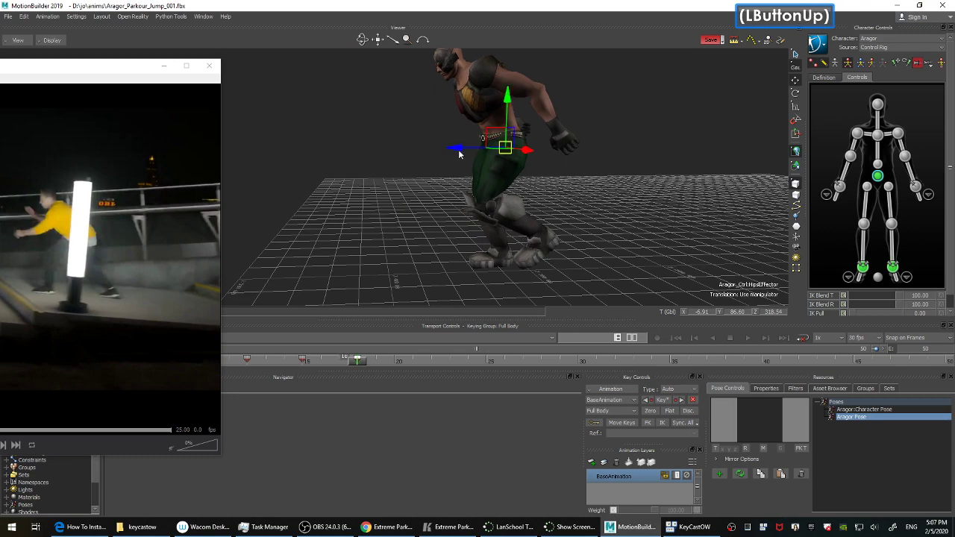
mouse_move(685, 241)
shift+mouse_down()
mouse_move(677, 173)
mouse_move(677, 227)
shift+mouse_up()
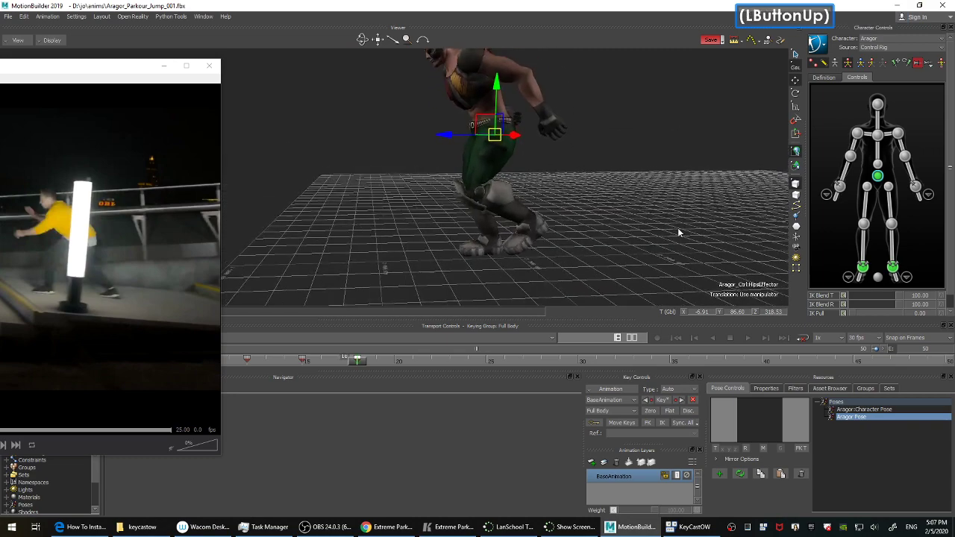
key(k)
key(ctrl+Left)
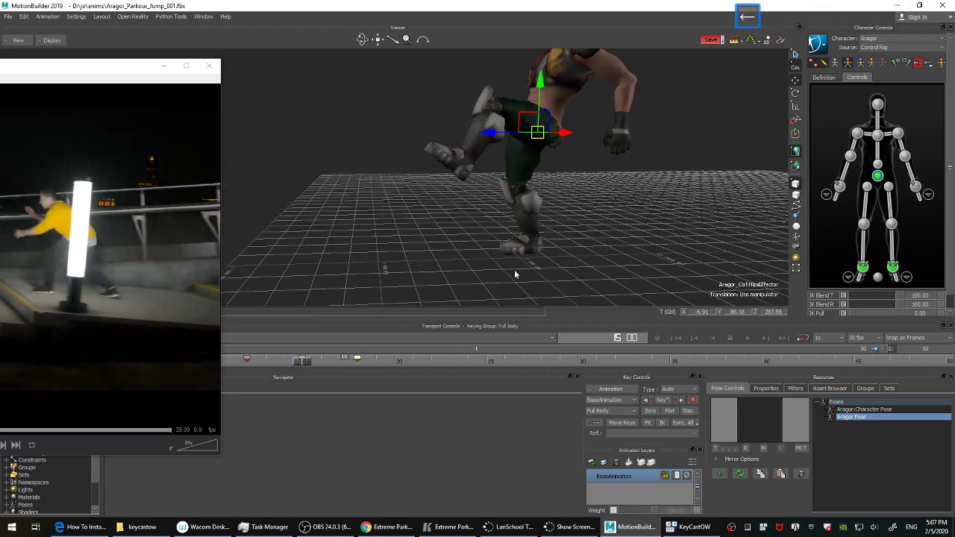
key(ctrl+Right)
Line the frame 18 feet up with frame 15 by moving the character back to about Z 287.4, and key it.
ctrl+drag(558, 265, 594, 227)
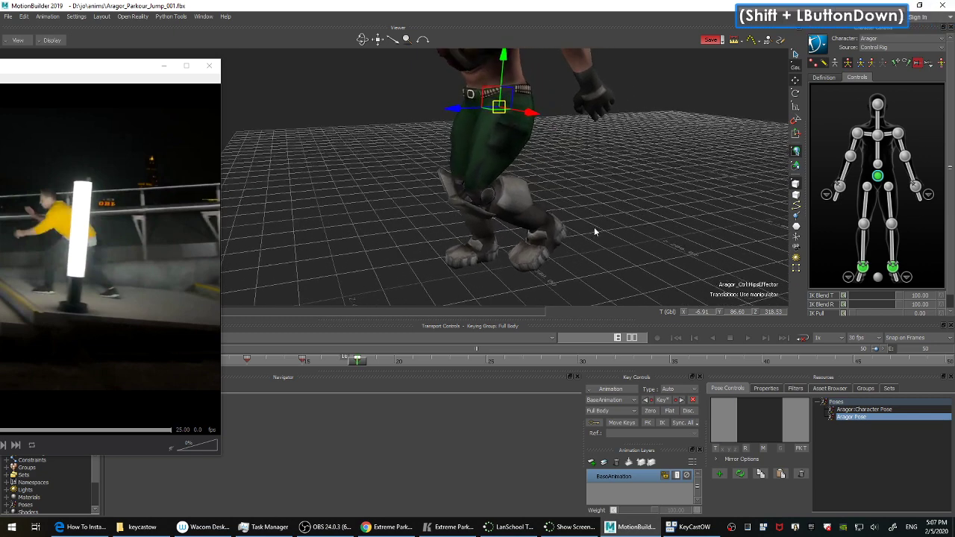
drag(458, 114, 504, 109)
key(k)
key(Left)
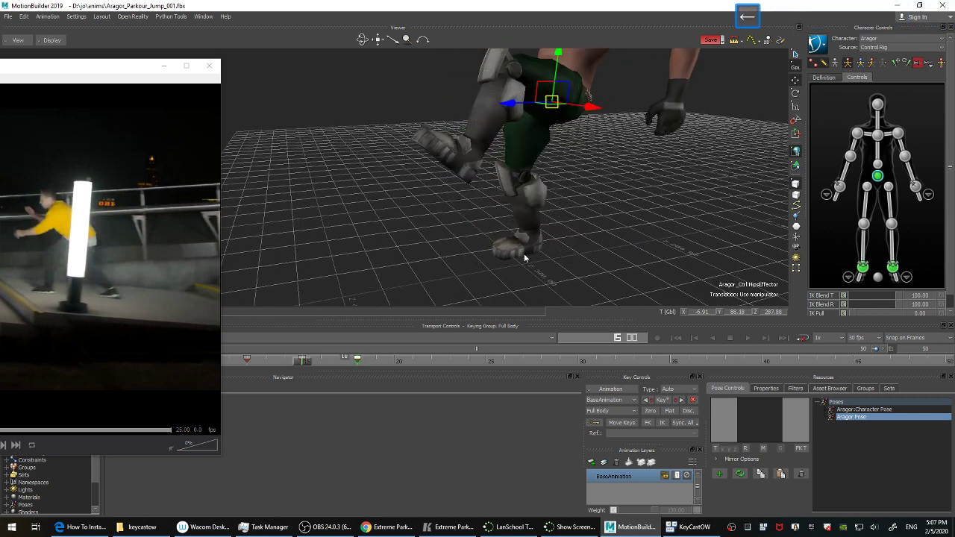
key(Right)
key(Left)
key(Left)
drag(517, 103, 511, 109)
key(k)
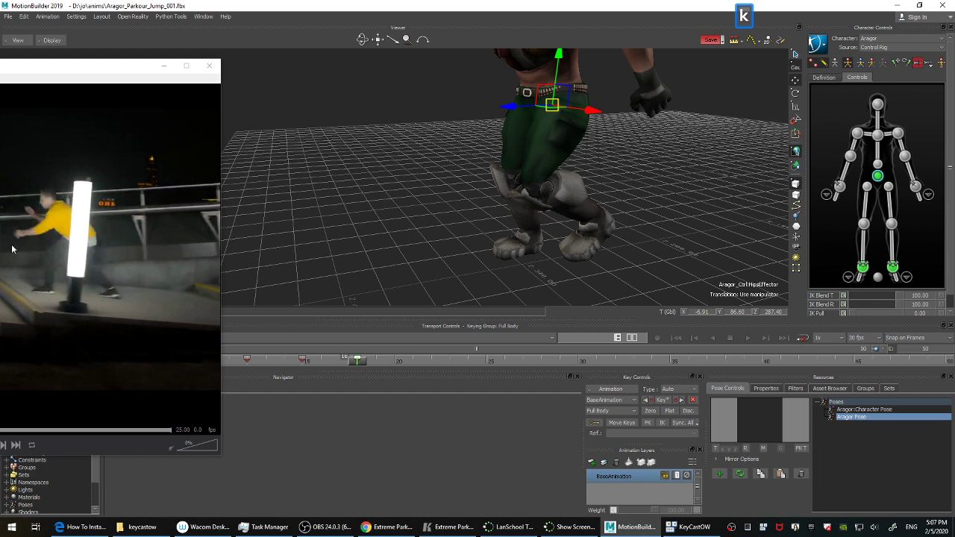
Step through the reference video around the step-out and compare it with the character's poses on frames 15 and 18.
click(152, 247)
key(Right)
key(Right)
key(Right)
key(Right)
key(Right)
key(Right)
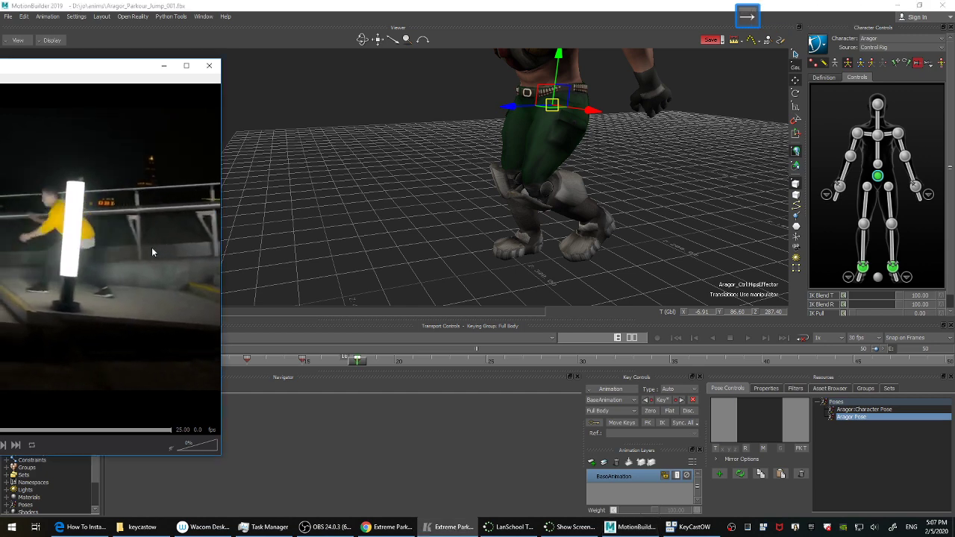
key(Right)
ctrl+drag(653, 180, 659, 206)
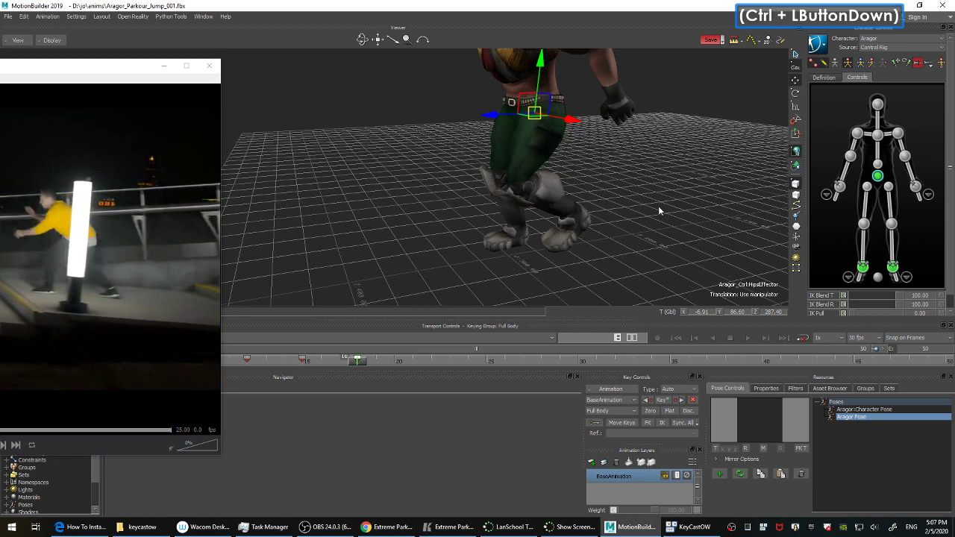
key(Left)
key(Right)
key(Left)
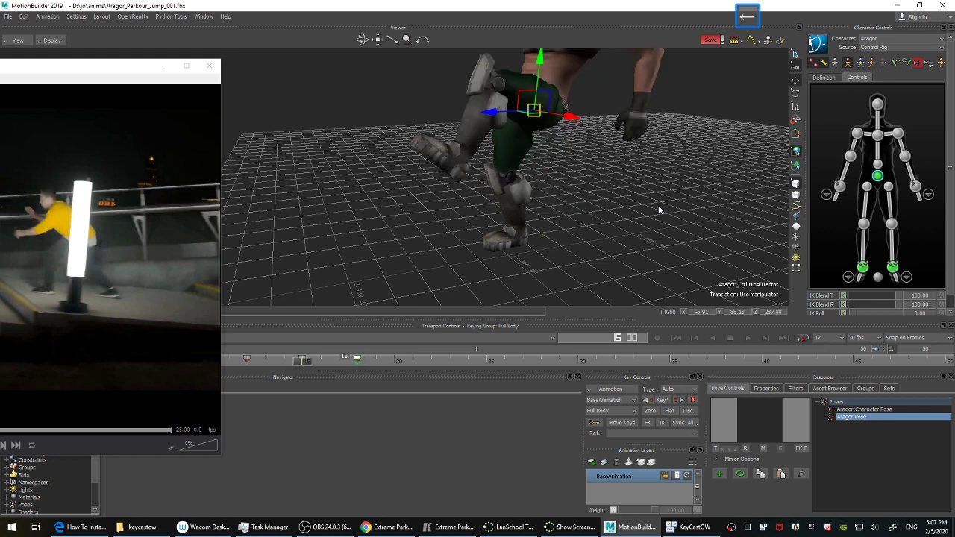
key(Left)
key(Right)
key(Right)
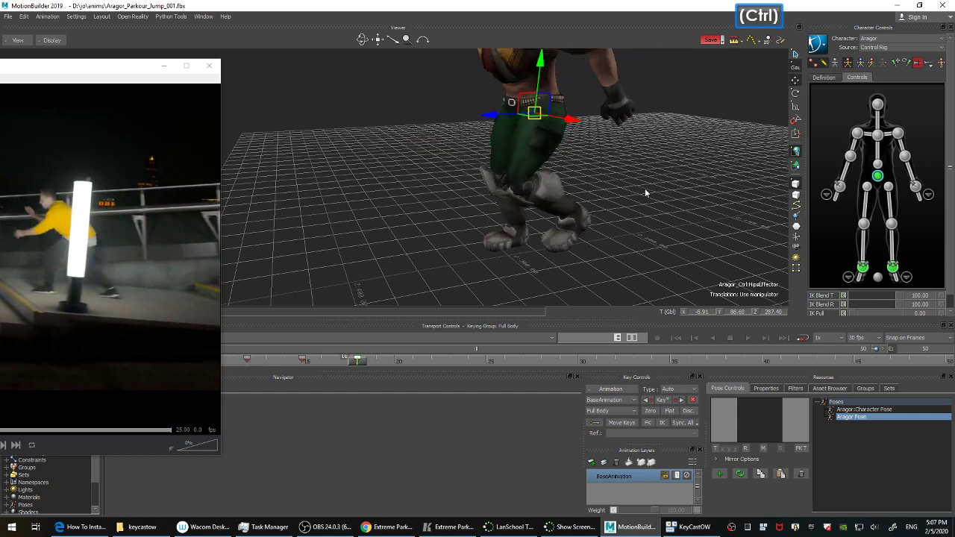
Try leaning the whole character forward by rotating the hips on frame 18, and undo the rotation.
ctrl+shift+drag(645, 189, 626, 190)
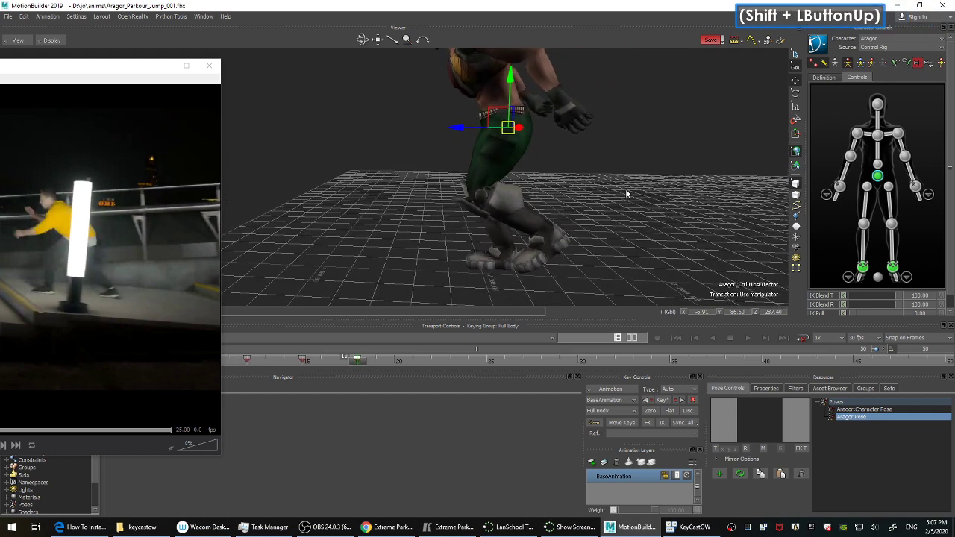
click(649, 173)
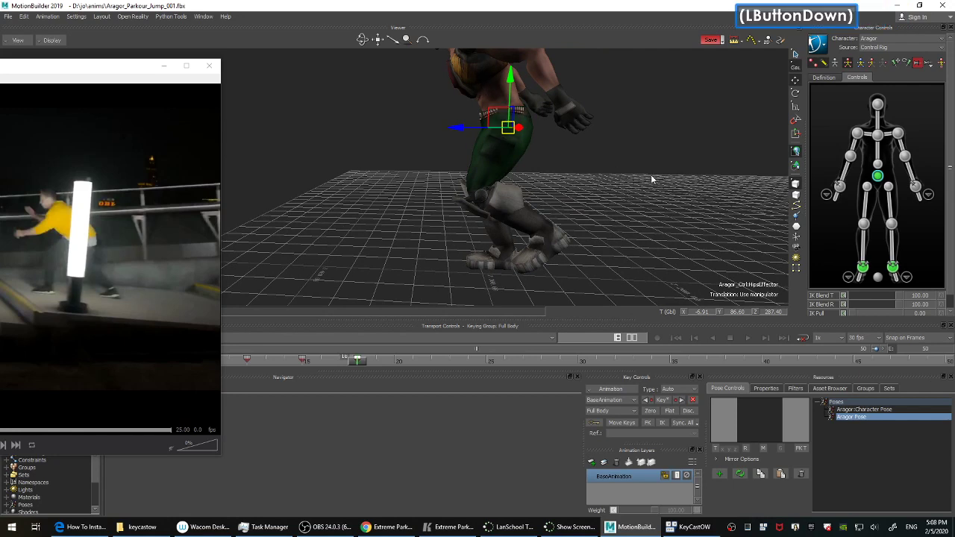
key(F5)
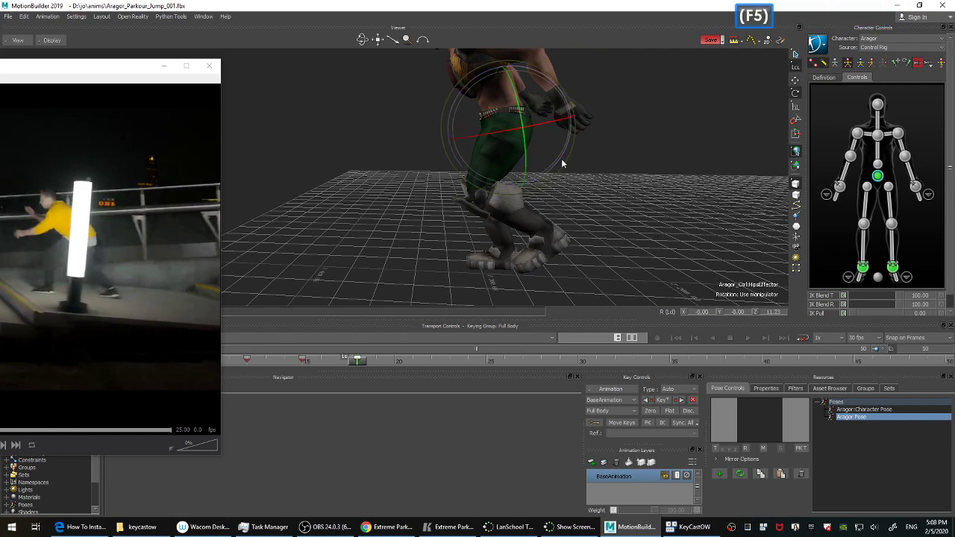
click(679, 191)
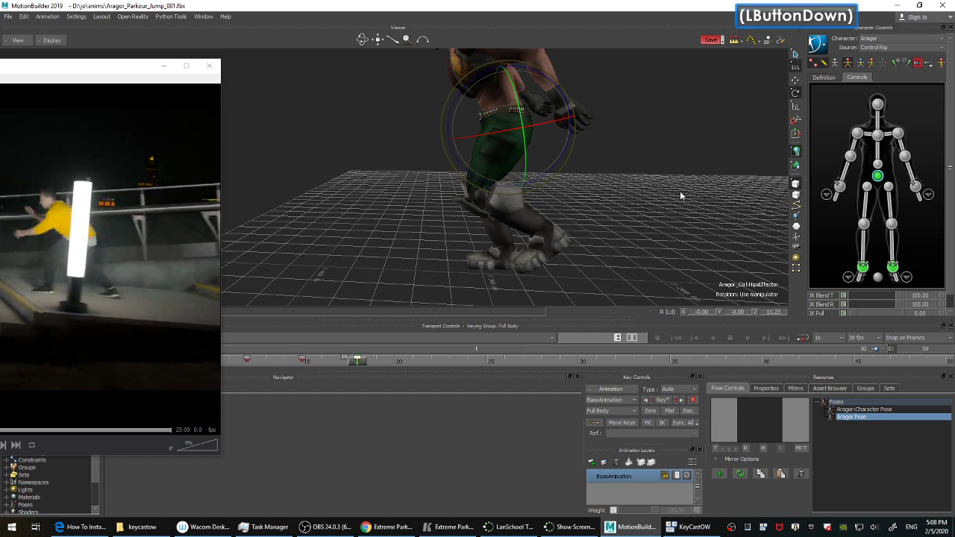
ctrl+drag(635, 179, 656, 185)
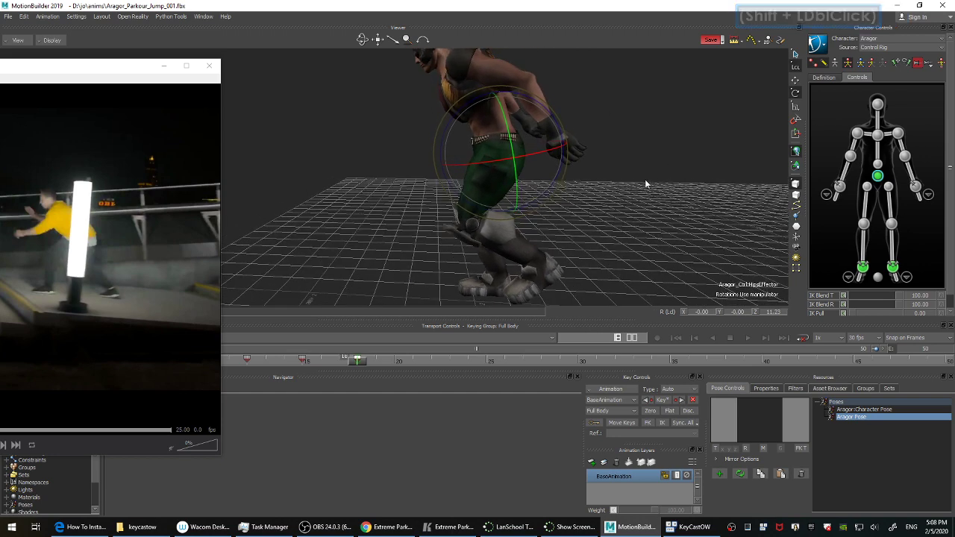
drag(450, 124, 522, 123)
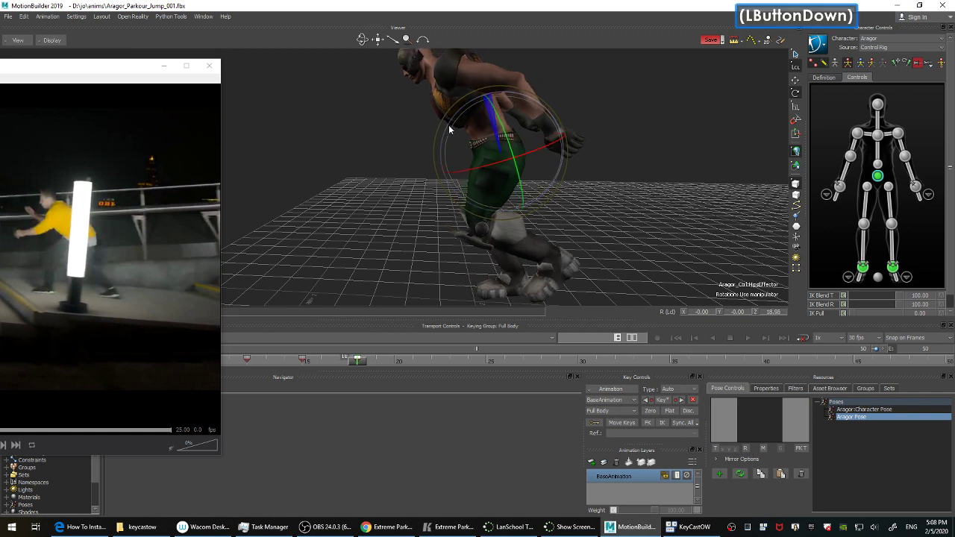
key(ctrl+z)
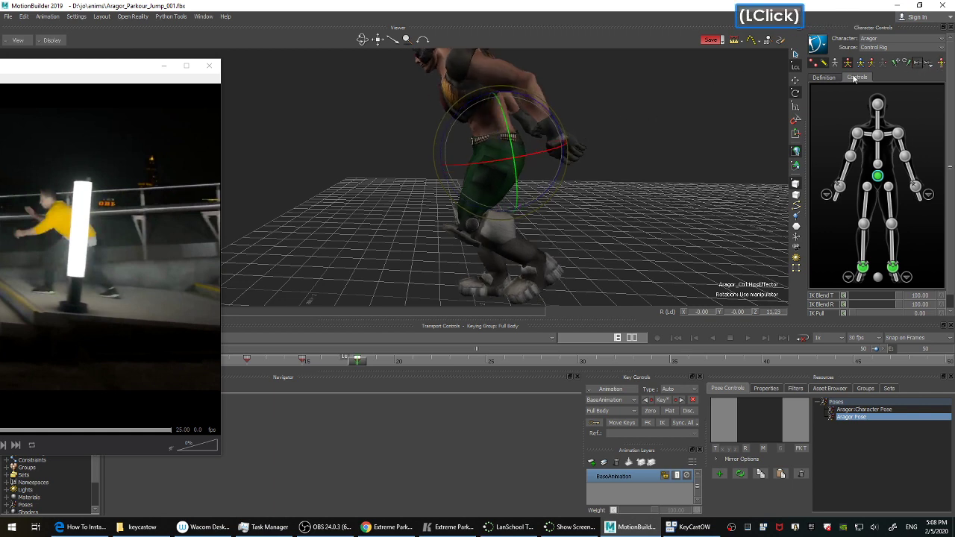
Switch to full-body manipulation with the feet pinned and rotate the hips to lean the torso forward.
click(860, 61)
drag(468, 100, 468, 109)
shift+drag(468, 109, 605, 182)
Move the hips forward to about Z 309.9 and down to about Y 83, and key frame 18.
key(F6)
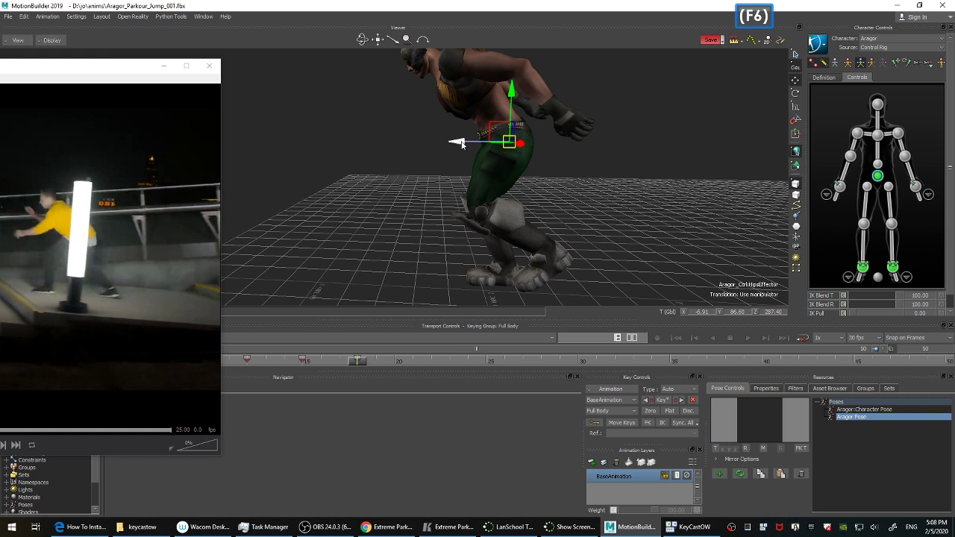
drag(459, 141, 422, 144)
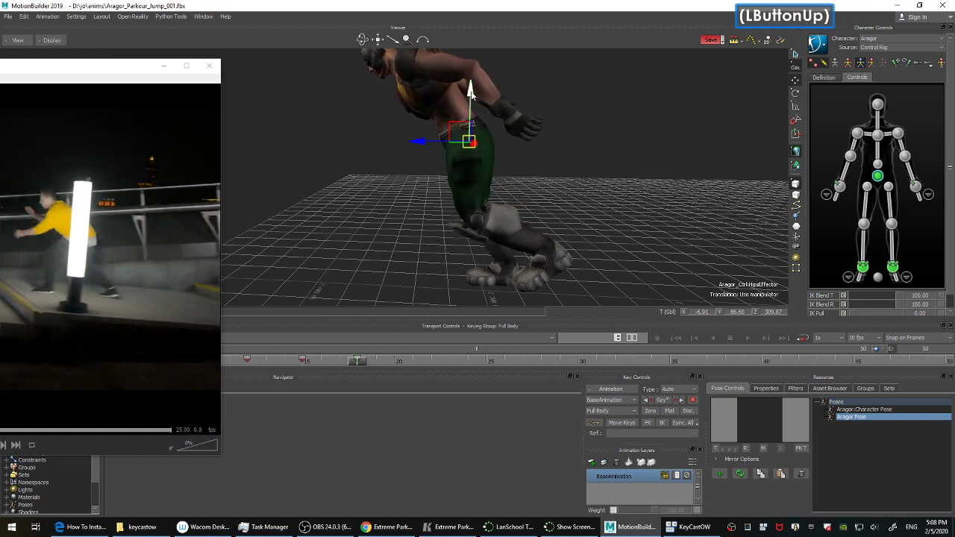
drag(472, 93, 473, 99)
shift+drag(590, 212, 617, 181)
shift+drag(616, 181, 625, 195)
key(k)
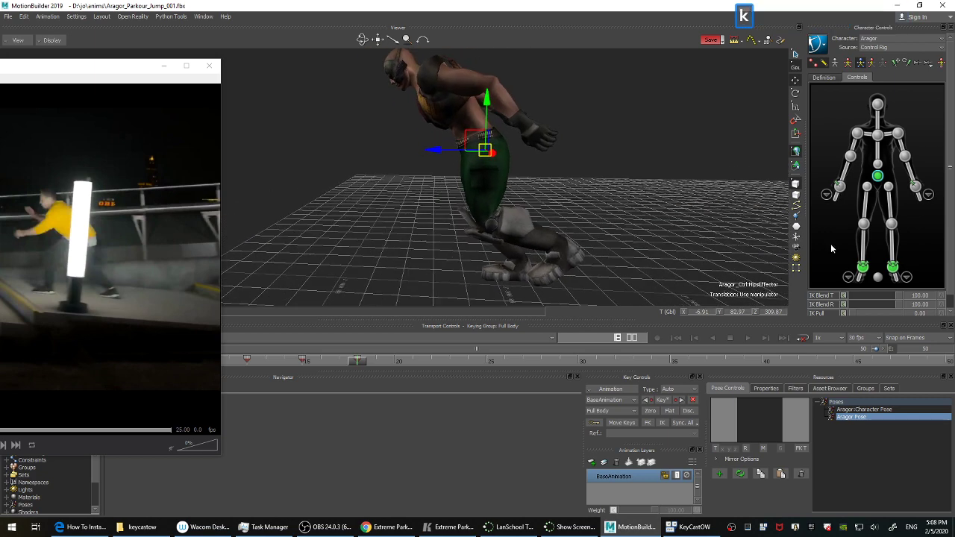
In body-part mode, apply the mirrored Aragor Pose to the left foot on frame 18 and turn pose mirroring off.
click(893, 266)
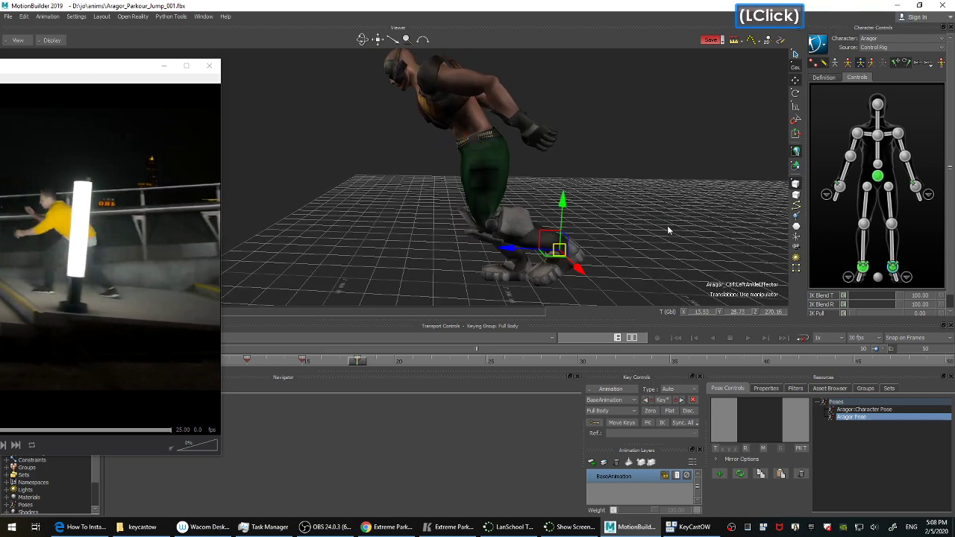
shift+drag(668, 230, 676, 215)
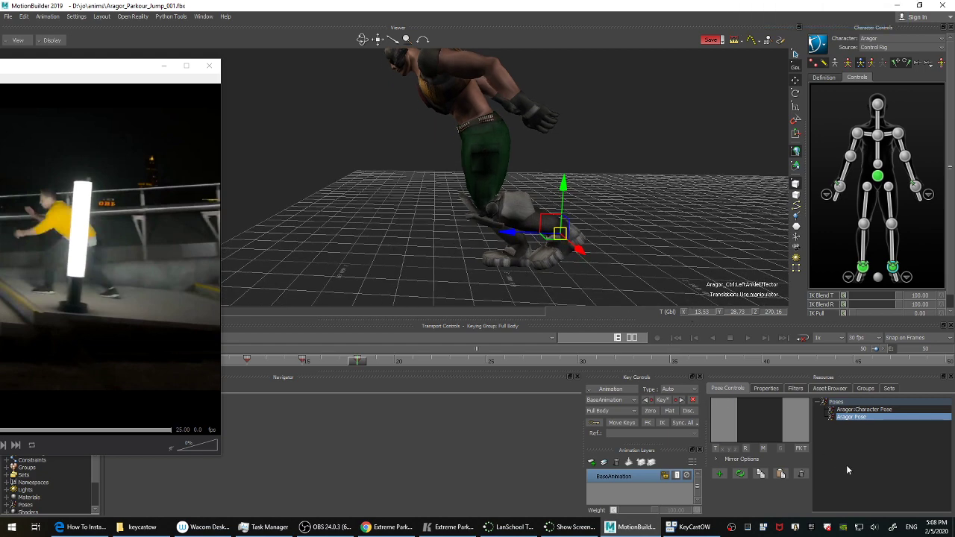
click(763, 448)
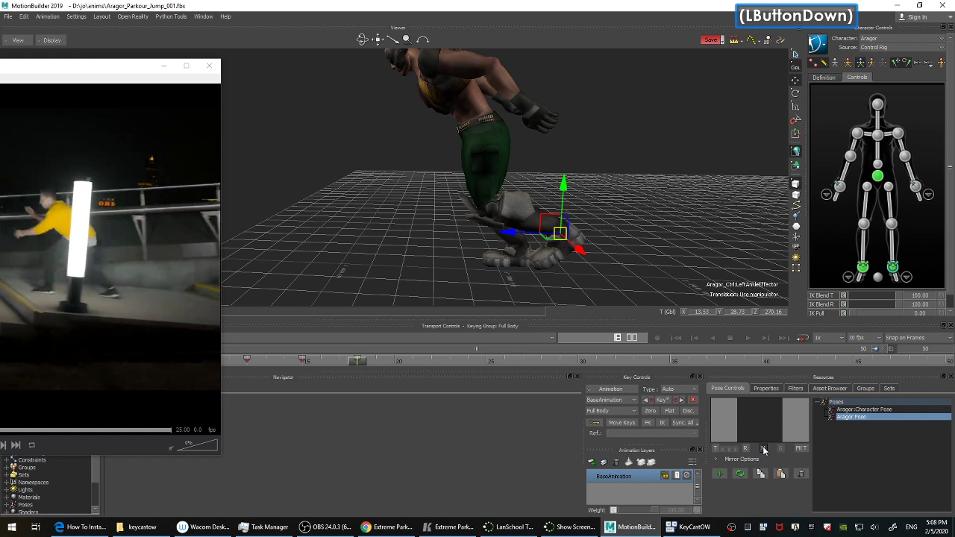
click(870, 62)
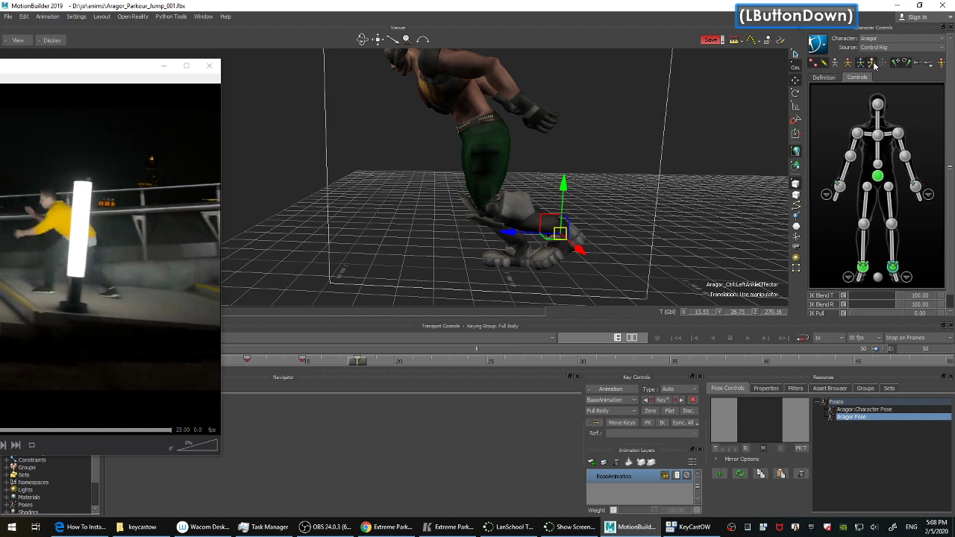
double_click(866, 418)
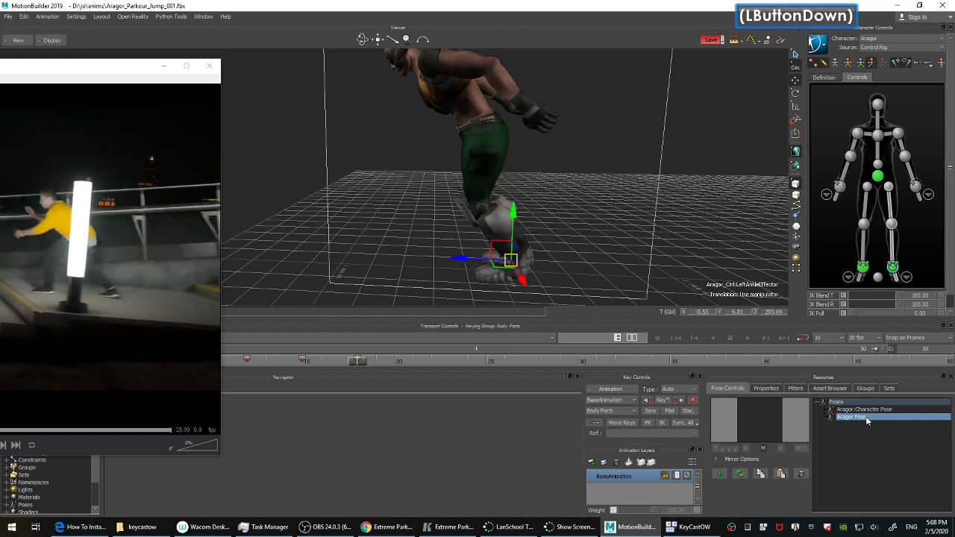
double_click(866, 418)
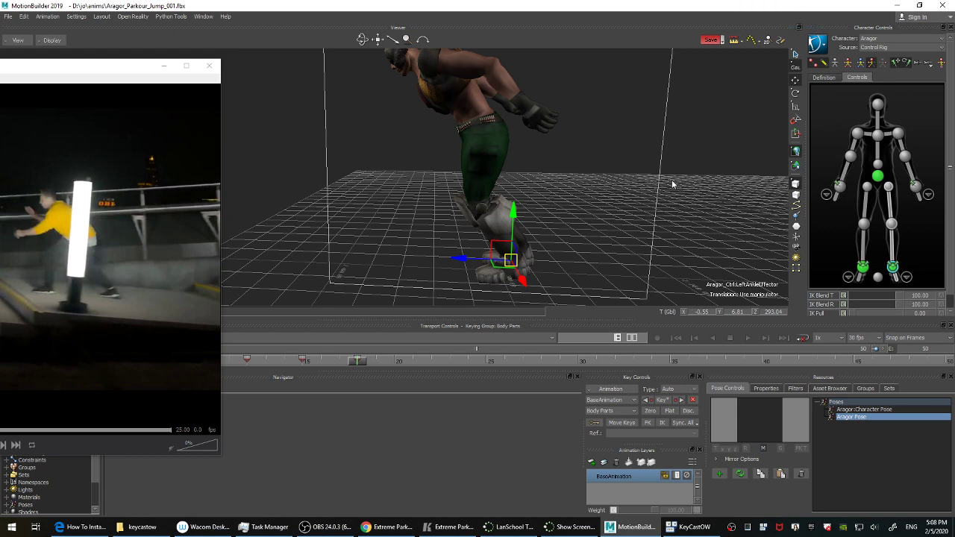
mouse_move(700, 217)
ctrl+shift+mouse_down()
mouse_move(686, 208)
mouse_move(682, 184)
mouse_move(681, 195)
mouse_move(704, 214)
ctrl+shift+mouse_up()
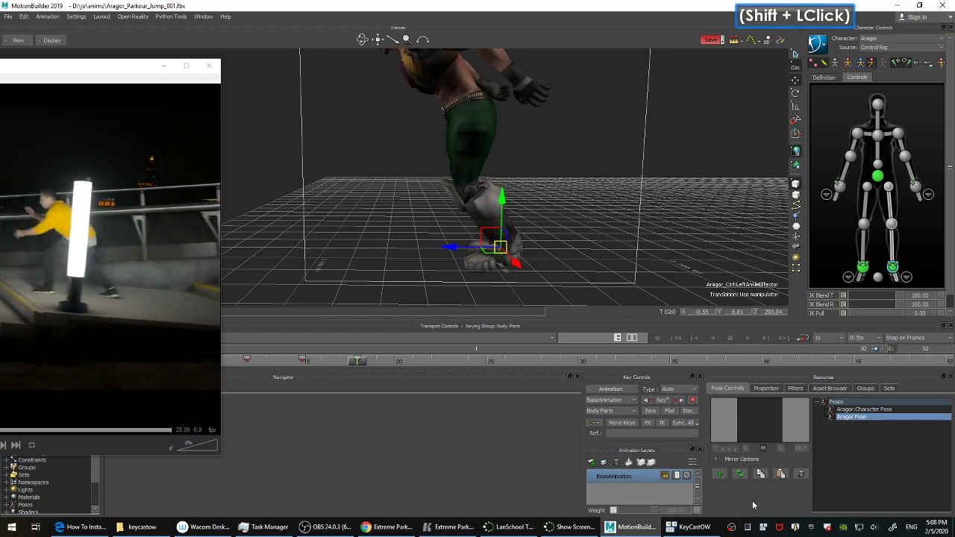
click(763, 449)
Move the left foot forward to about Y 9, Z 340 and rotate it so it rests flat on the ground.
drag(489, 238, 403, 229)
ctrl+shift+drag(600, 223, 597, 202)
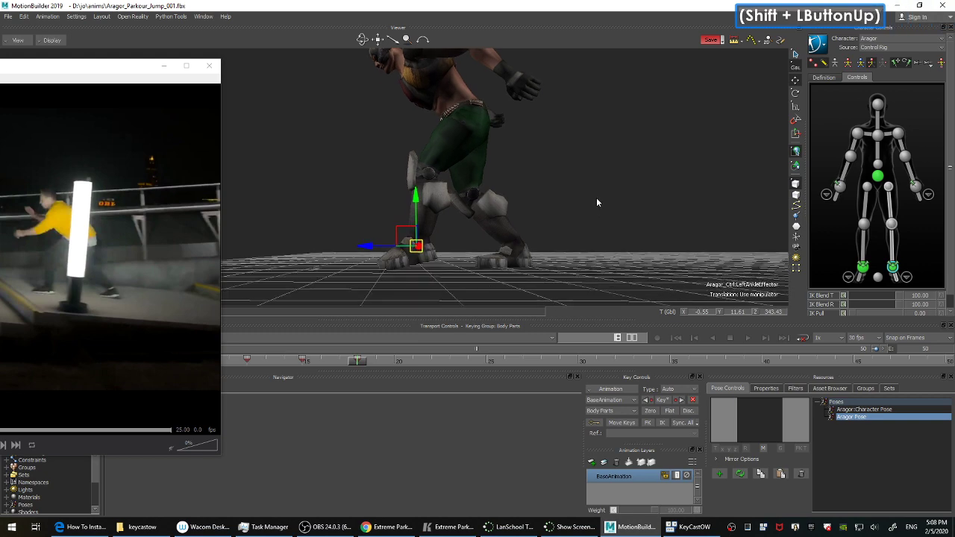
key(F5)
drag(476, 239, 477, 246)
shift+drag(592, 210, 604, 222)
key(F6)
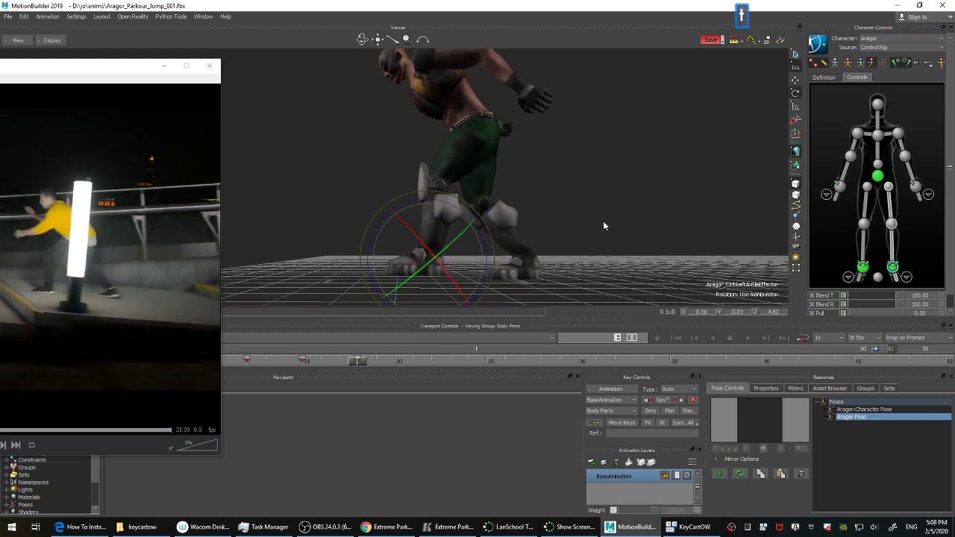
drag(416, 241, 419, 250)
shift+drag(640, 233, 605, 222)
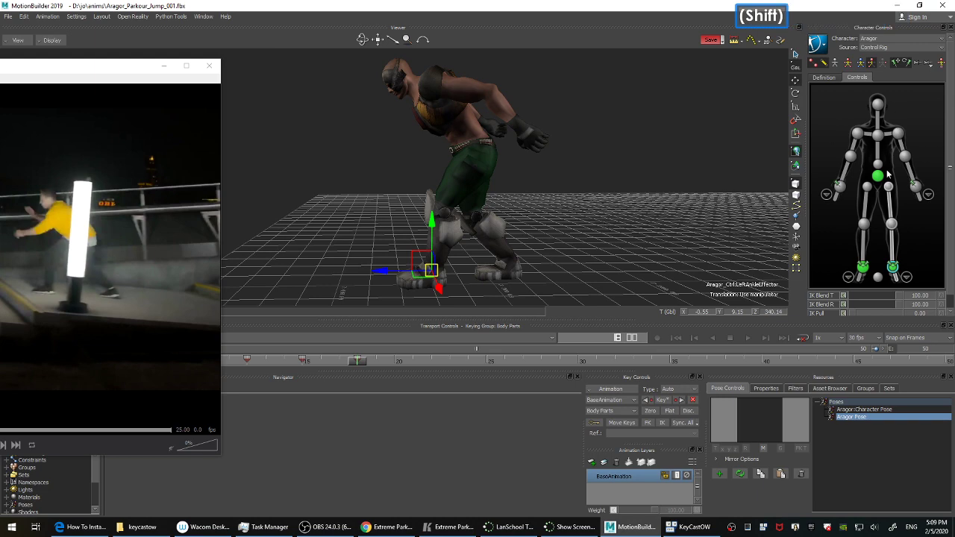
Lower the hips to about Y 75 in the step-out pose and key frame 18.
click(879, 175)
ctrl+drag(659, 181, 631, 214)
drag(473, 105, 478, 114)
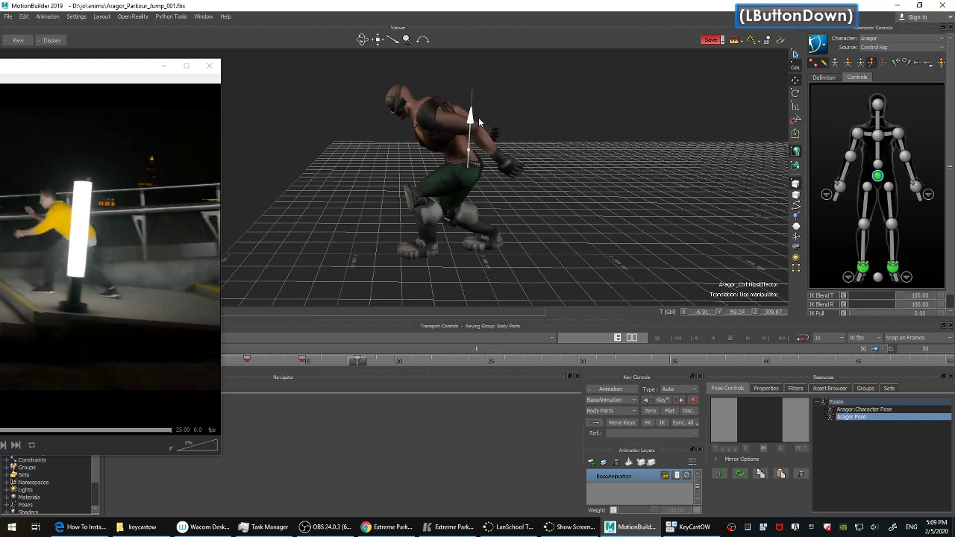
ctrl+shift+drag(539, 197, 551, 161)
shift+drag(565, 227, 566, 209)
ctrl+drag(560, 200, 574, 184)
shift+drag(567, 200, 610, 195)
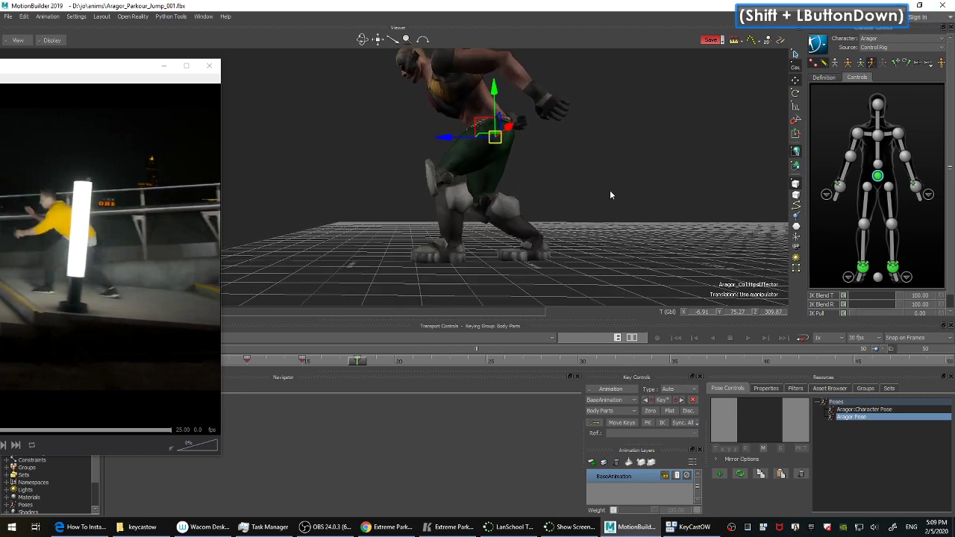
key(k)
Move the left foot forward to about Z 350.5 to widen the stance.
click(863, 268)
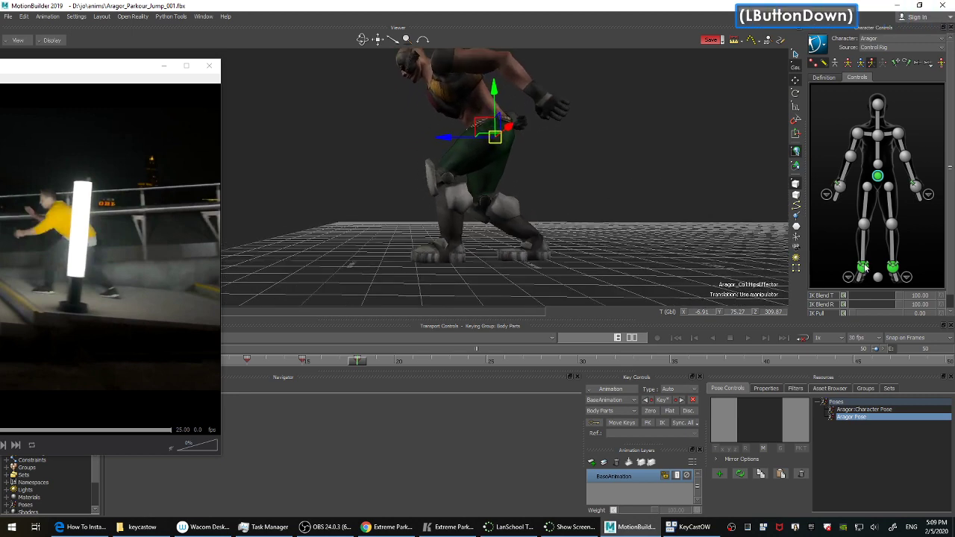
click(893, 267)
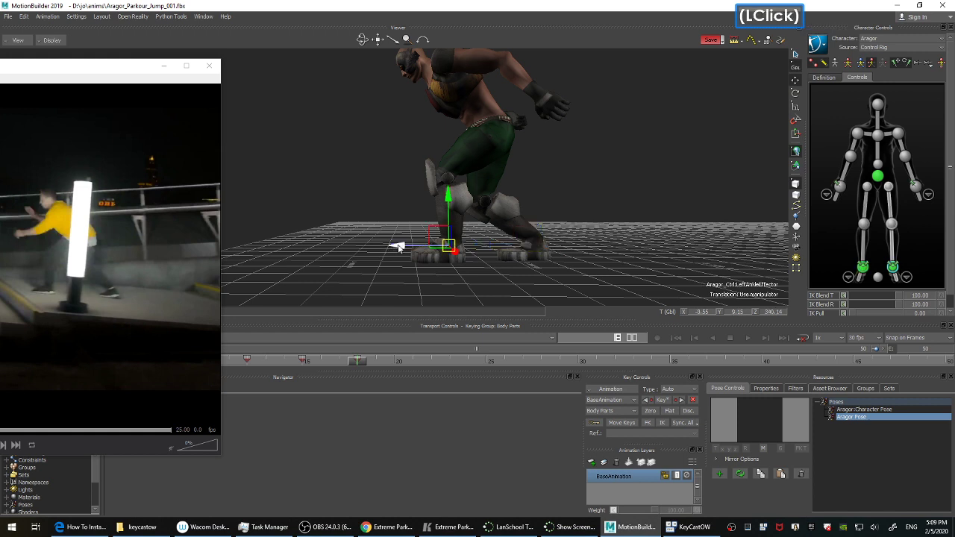
drag(399, 249, 382, 249)
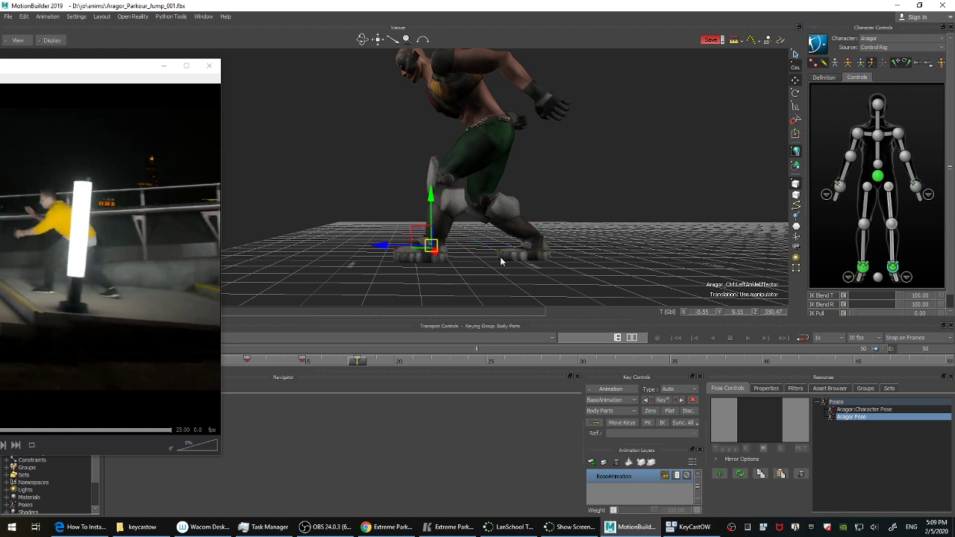
ctrl+shift+drag(556, 188, 601, 207)
Compare the step-out stance with the neighbouring frames of the reference video.
click(98, 243)
key(Right)
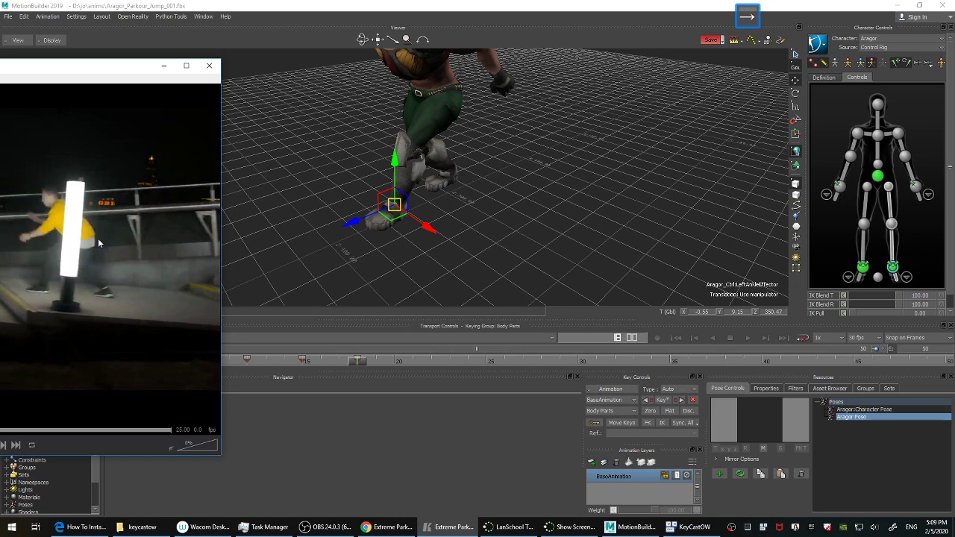
key(Right)
click(559, 155)
ctrl+drag(568, 154, 565, 170)
ctrl+shift+drag(564, 170, 537, 167)
shift+drag(536, 167, 534, 187)
ctrl+drag(534, 187, 540, 195)
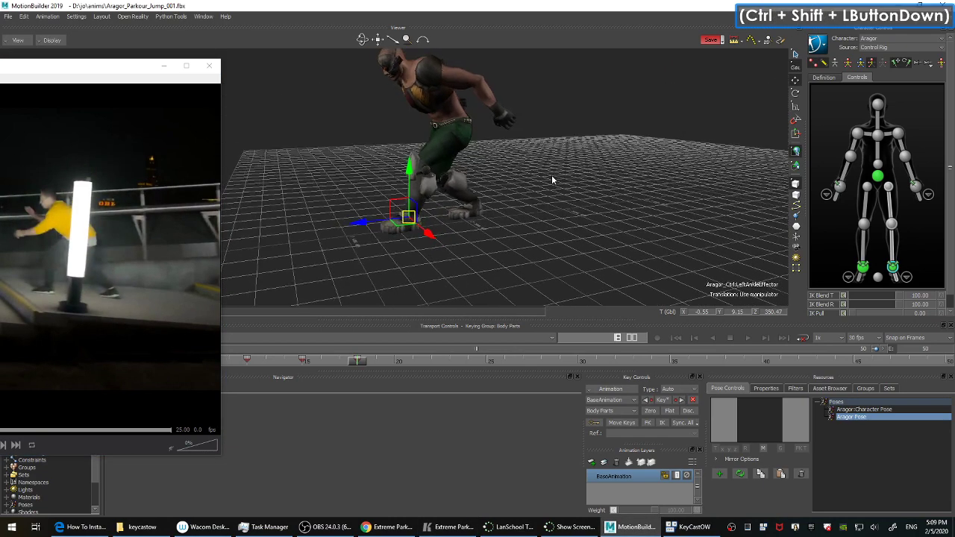
Lower the hips further to about Y 72 on frame 18.
click(875, 175)
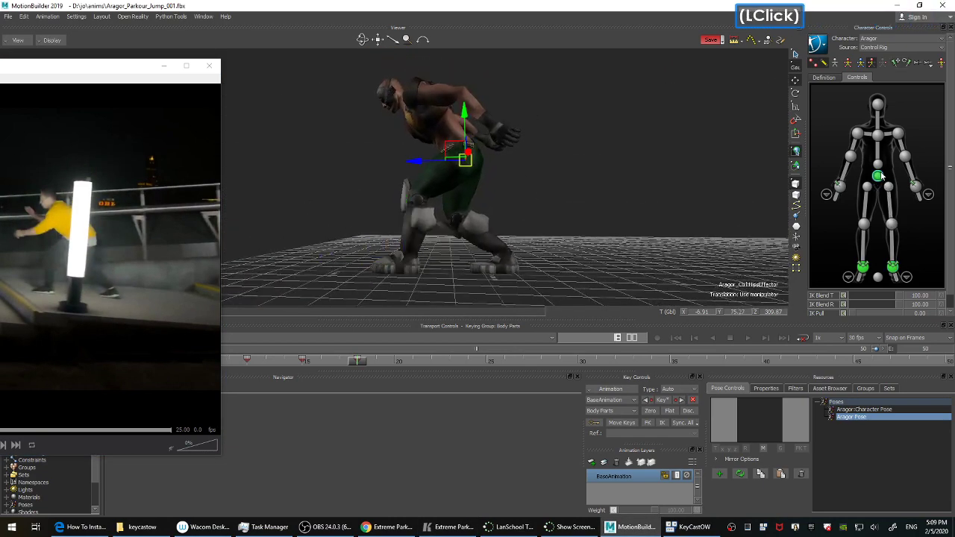
ctrl+shift+drag(581, 154, 583, 162)
drag(467, 110, 469, 118)
shift+drag(551, 206, 572, 177)
shift+drag(572, 178, 573, 194)
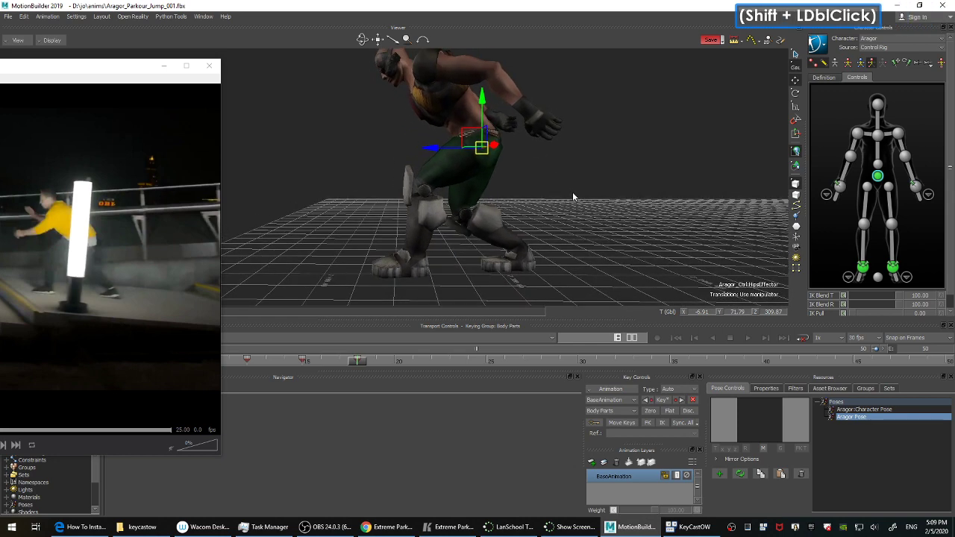
Move the left foot farther forward to about Z 354.7 and key the pose on frame 18.
click(863, 269)
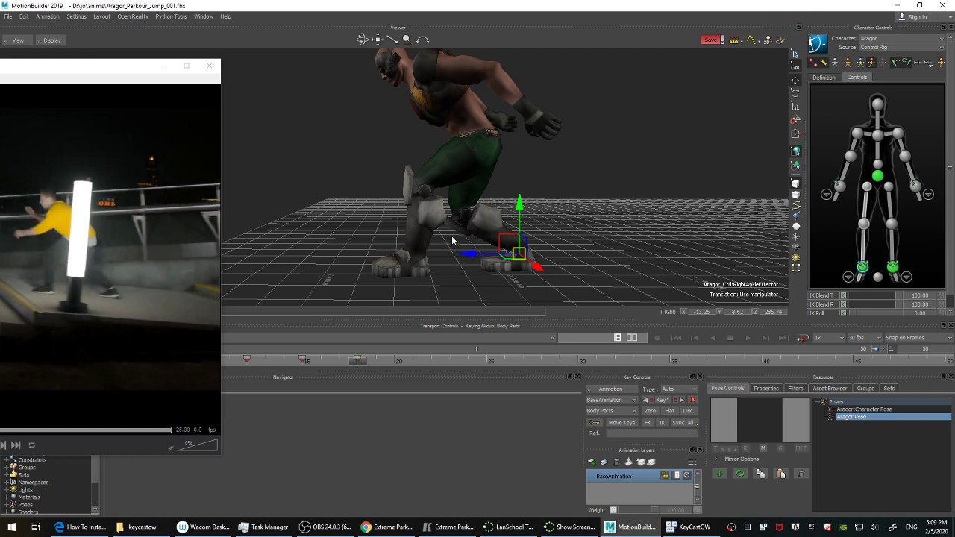
click(376, 275)
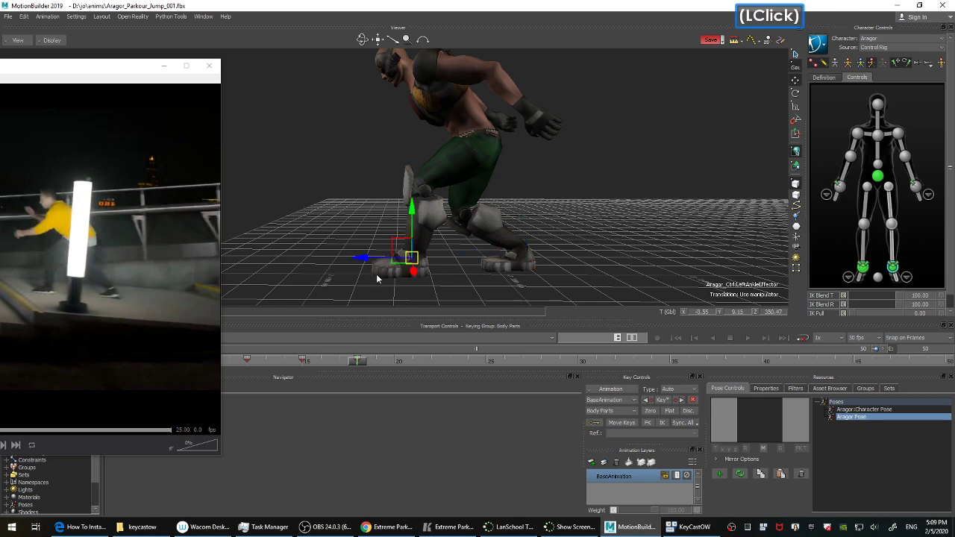
drag(360, 259, 608, 220)
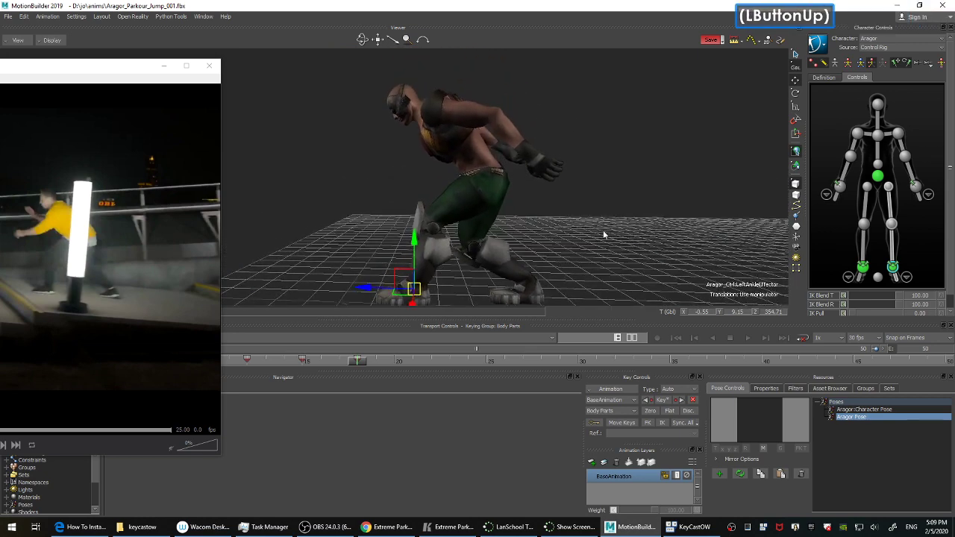
key(k)
key(k)
Raise the chest, adjust the head to face forward, and key frame 18.
click(880, 137)
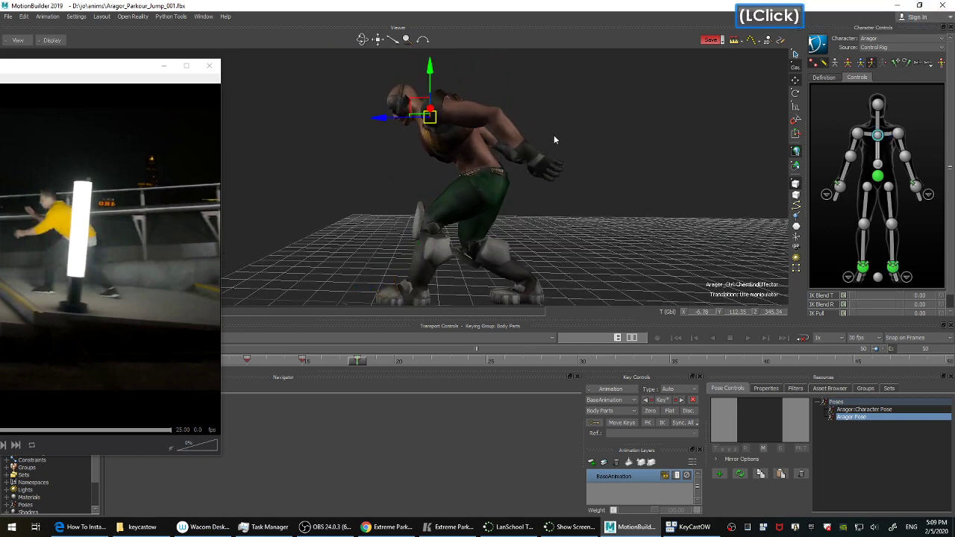
drag(379, 120, 371, 95)
click(877, 103)
shift+drag(643, 151, 653, 153)
key(k)
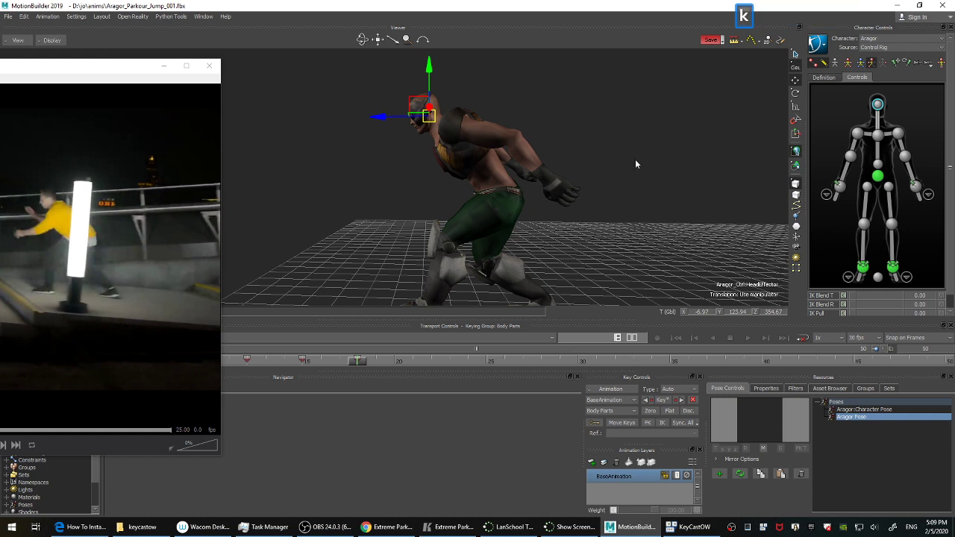
Bring both wrists forward in front of the chest and key frame 18.
click(914, 187)
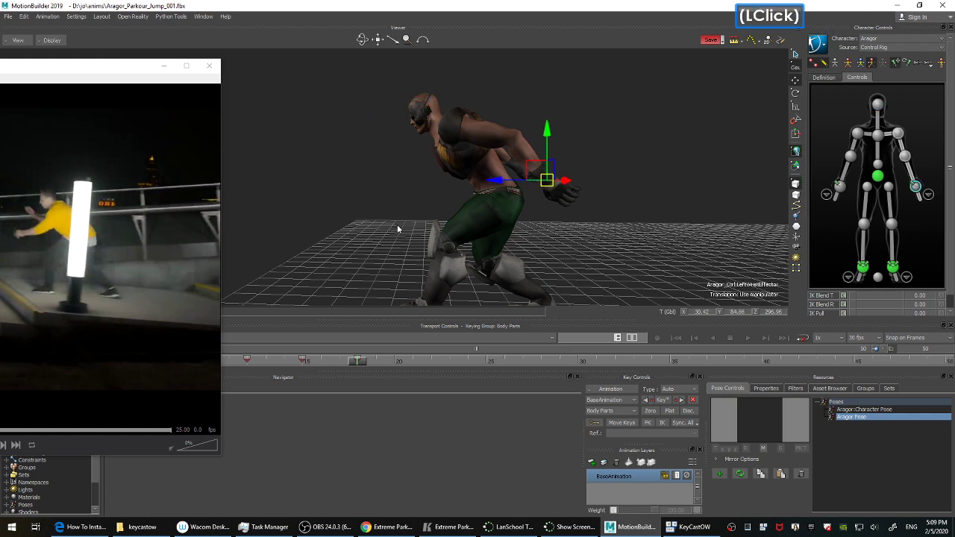
ctrl+click(839, 187)
drag(515, 166, 395, 152)
ctrl+shift+drag(672, 183, 586, 194)
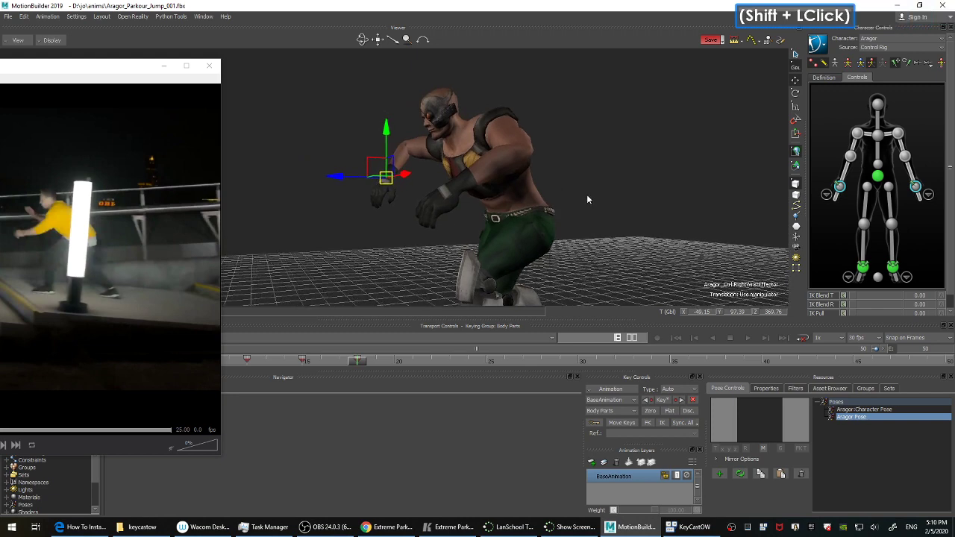
key(k)
Raise both elbows together so the arms reach forward at chest height.
ctrl+click(905, 157)
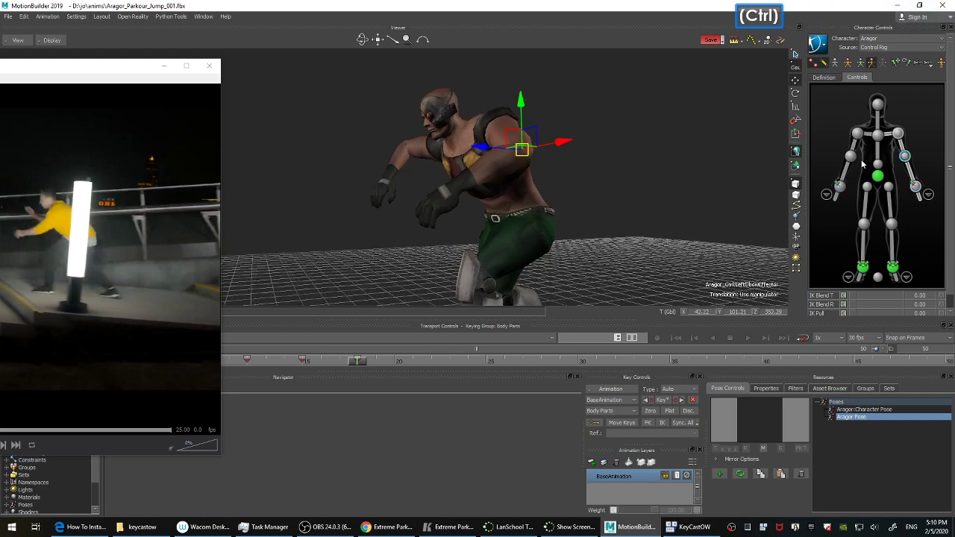
ctrl+click(852, 156)
ctrl+shift+drag(672, 176, 497, 217)
drag(496, 132, 501, 115)
ctrl+drag(737, 151, 950, 180)
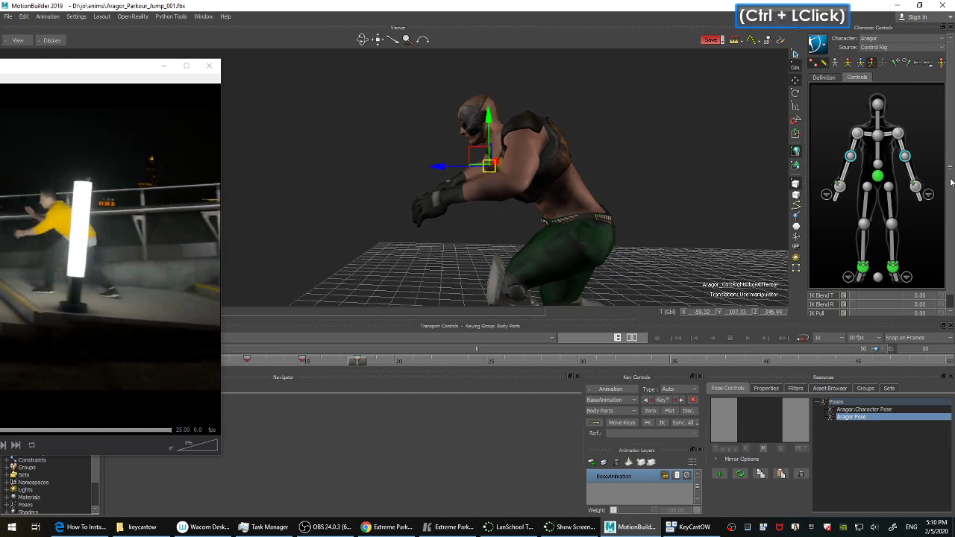
Position the left wrist at about Y 86.5, Z 378.7 and the right wrist at about Y 108.5, Z 365.
click(916, 188)
ctrl+click(840, 188)
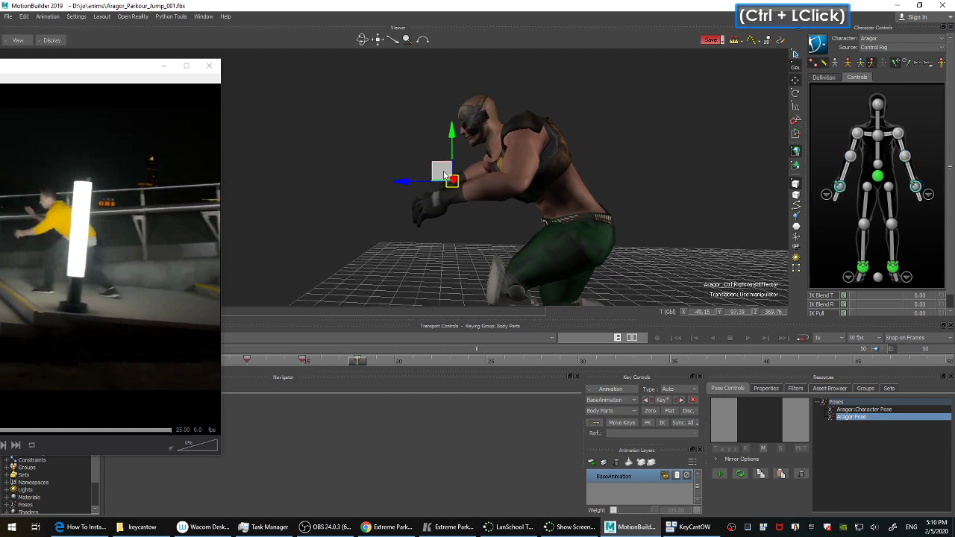
drag(441, 169, 440, 185)
ctrl+shift+drag(494, 171, 658, 179)
click(914, 186)
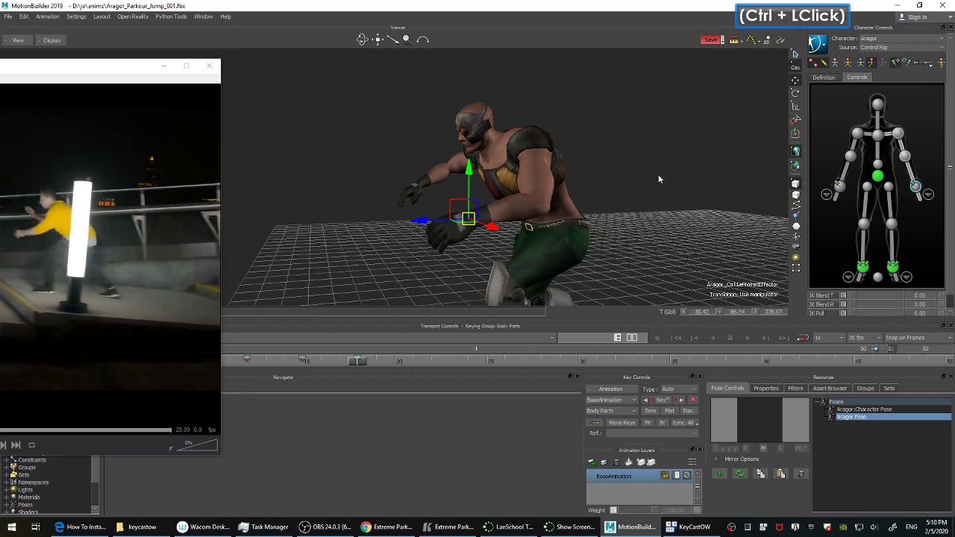
click(839, 186)
ctrl+drag(717, 199, 451, 149)
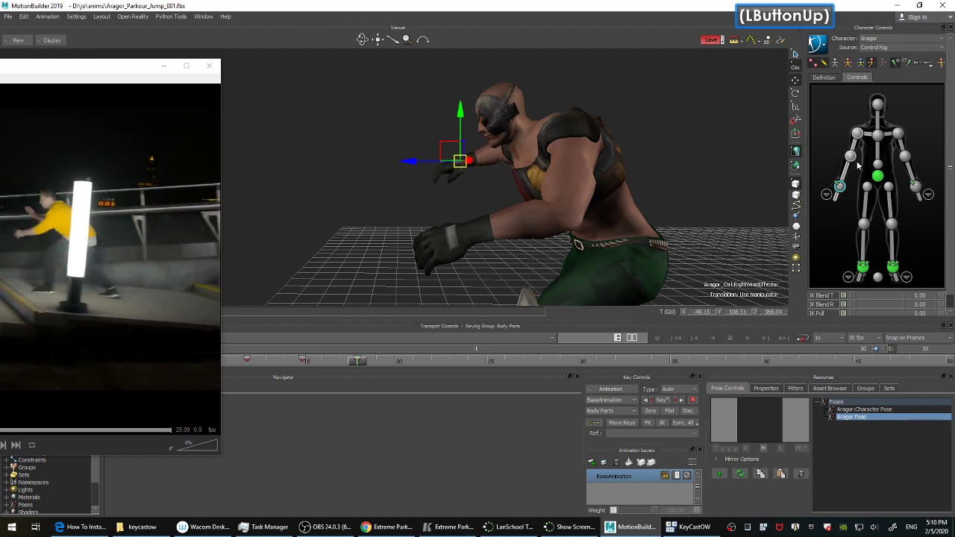
Lower the right elbow to about Y 96 and key frame 18.
click(851, 156)
drag(505, 131, 507, 144)
ctrl+drag(693, 143, 649, 224)
shift+drag(649, 223, 589, 204)
key(k)
ctrl+shift+drag(530, 186, 544, 207)
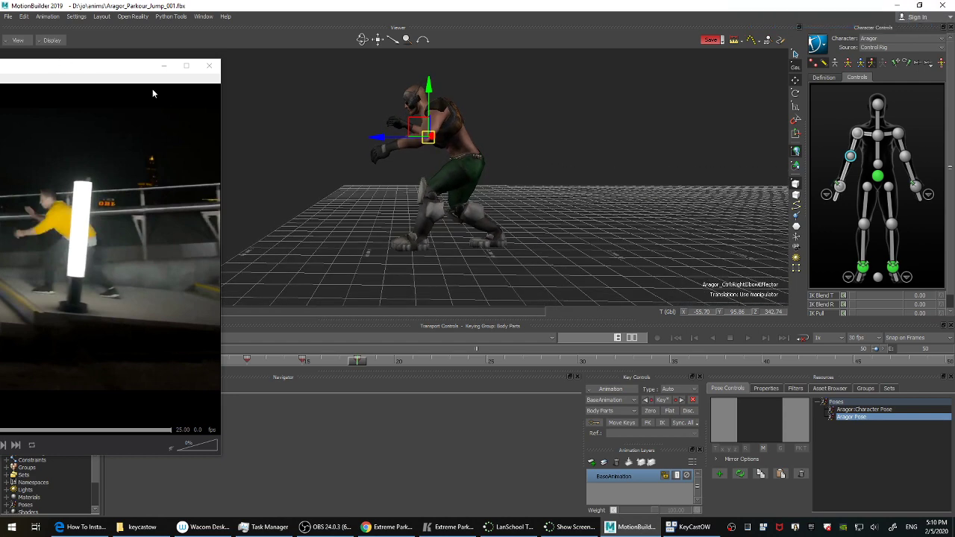
Minimize the reference video window and play the animation from the first frame to review the backflip.
click(165, 67)
ctrl+drag(286, 150, 267, 187)
shift+drag(267, 187, 186, 204)
click(537, 192)
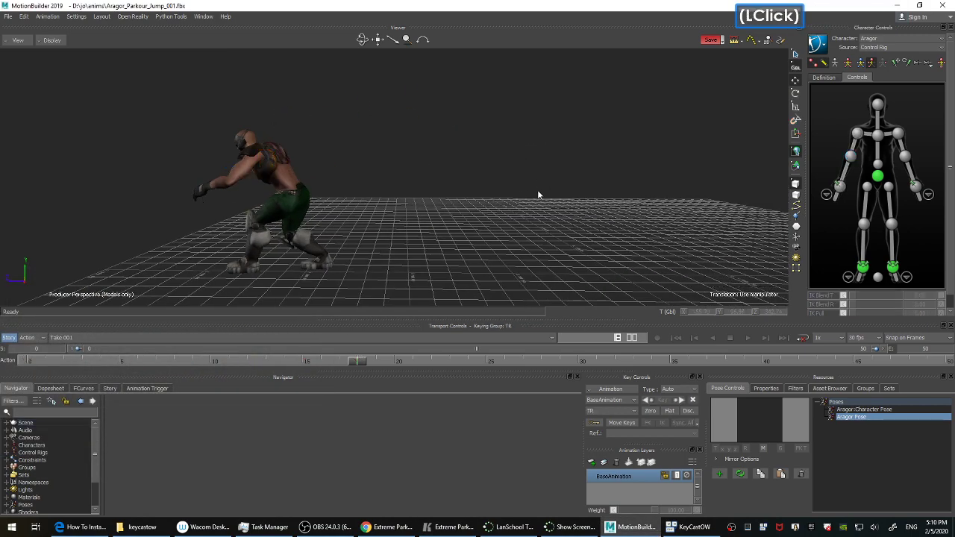
ctrl+shift+drag(538, 191, 495, 205)
click(879, 178)
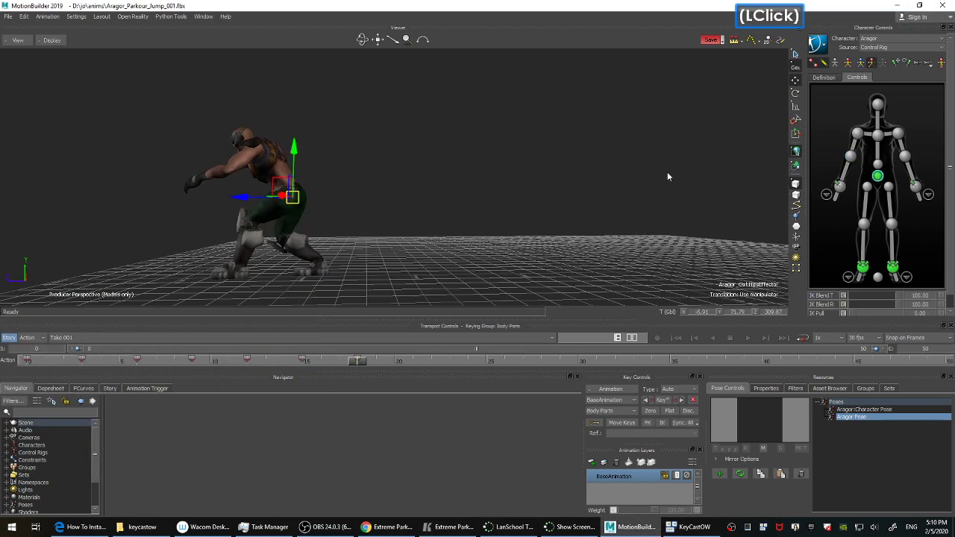
ctrl+drag(667, 171, 576, 178)
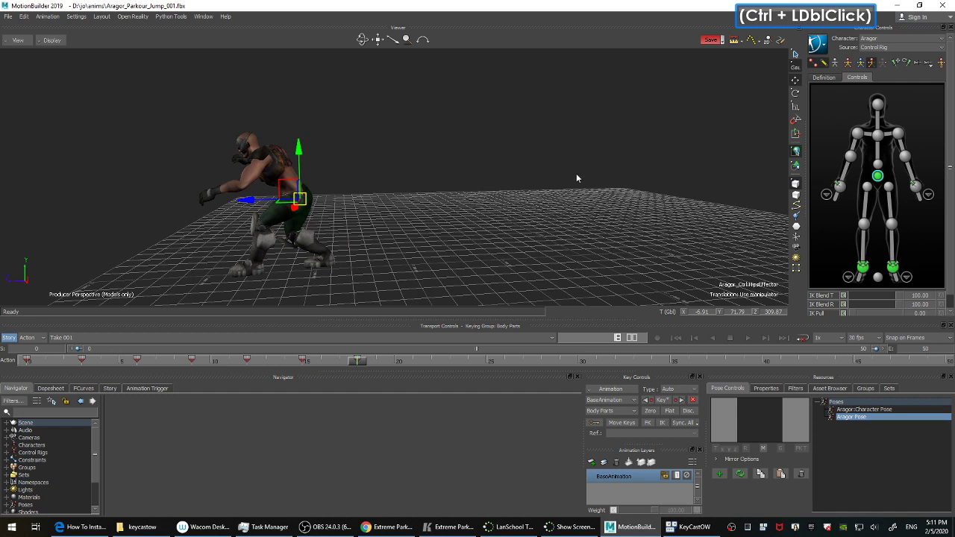
key(ctrl+Home)
key(ctrl+space)
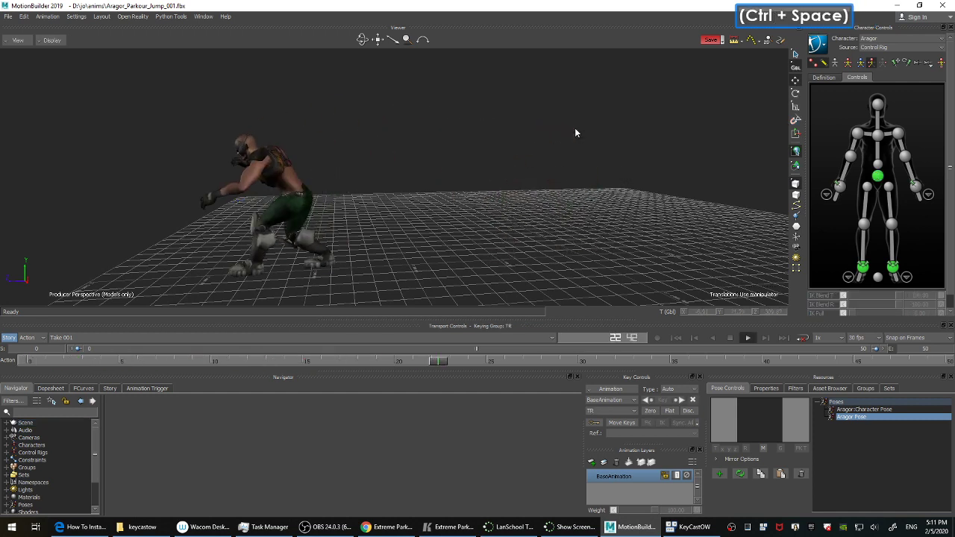
key(ctrl+Home)
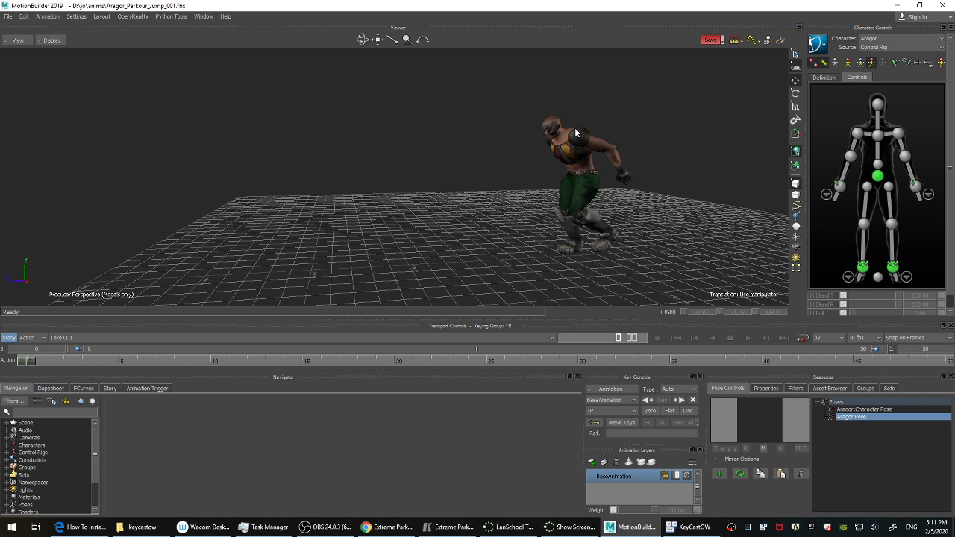
key(ctrl+Home)
key(ctrl+space)
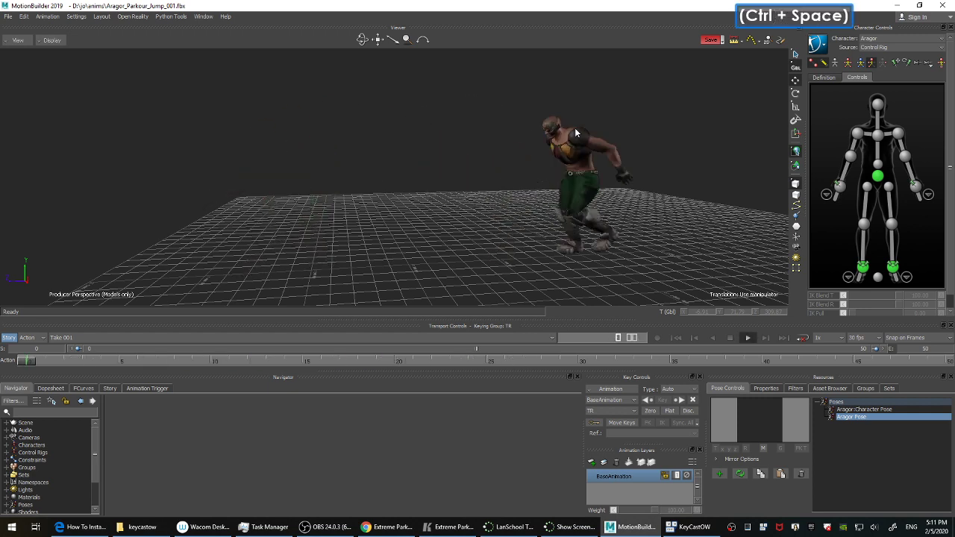
key(ctrl+Home)
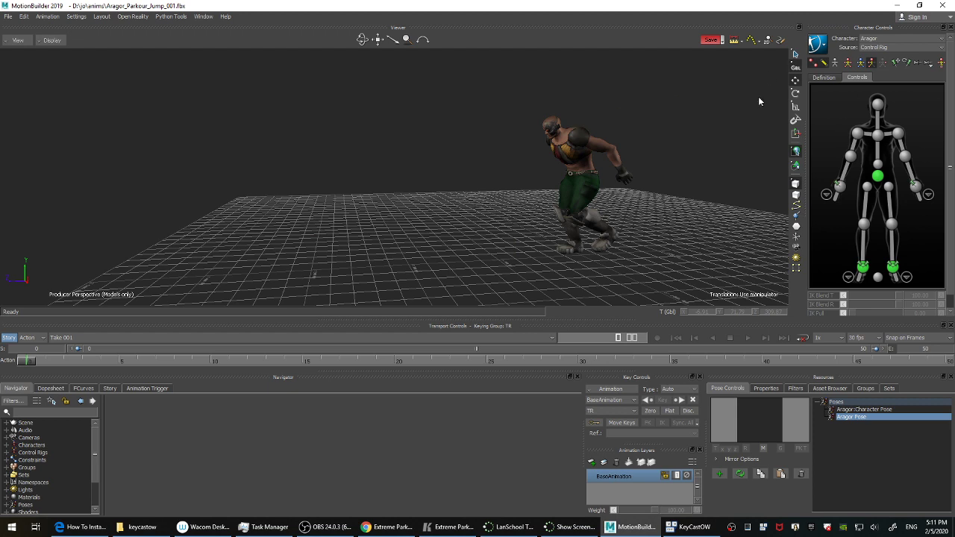
Display the hips' motion trajectory through the jump and play the animation again.
click(879, 178)
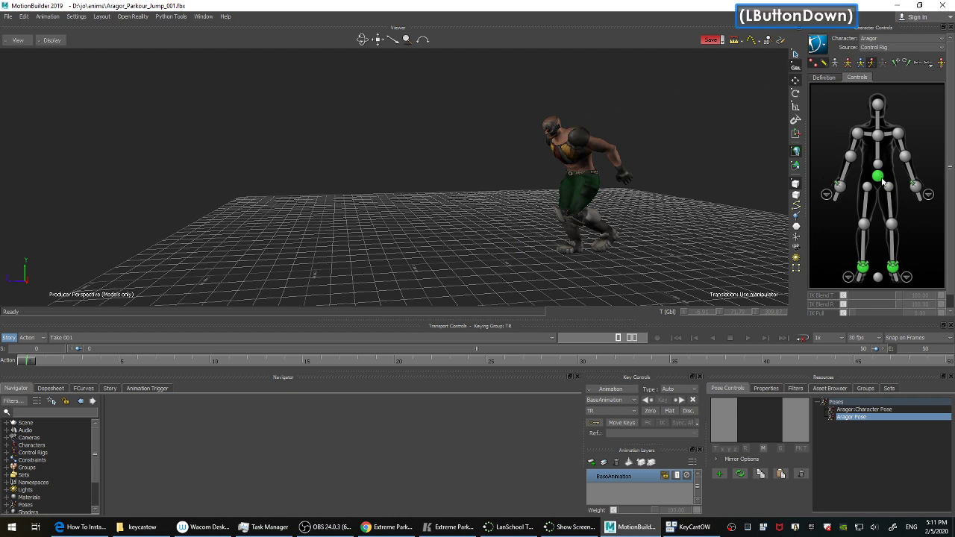
click(751, 40)
shift+drag(698, 109, 346, 171)
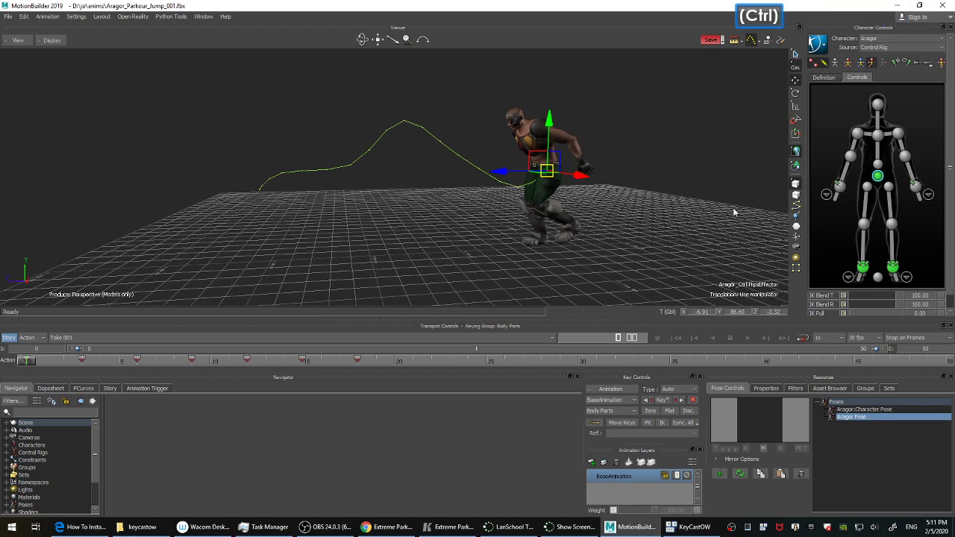
ctrl+drag(734, 212, 678, 195)
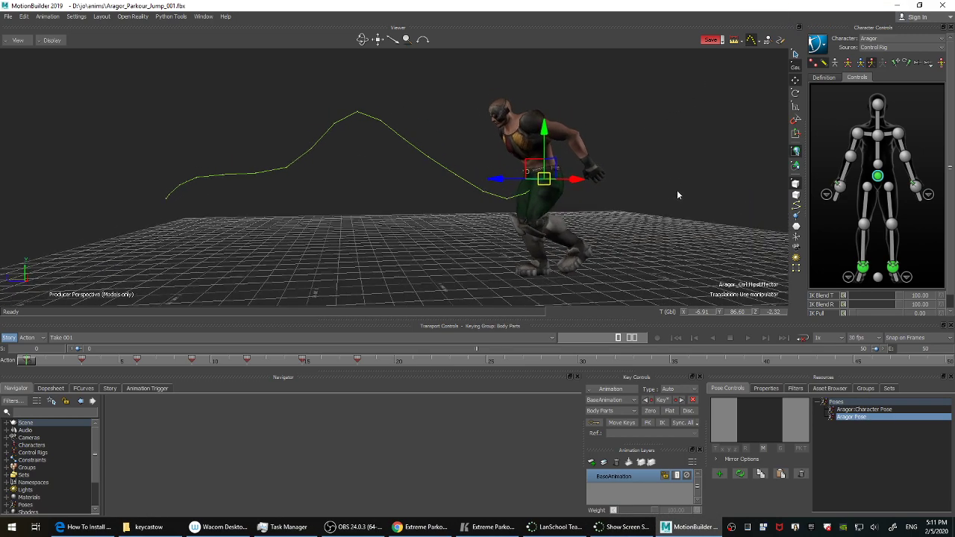
click(681, 165)
key(space)
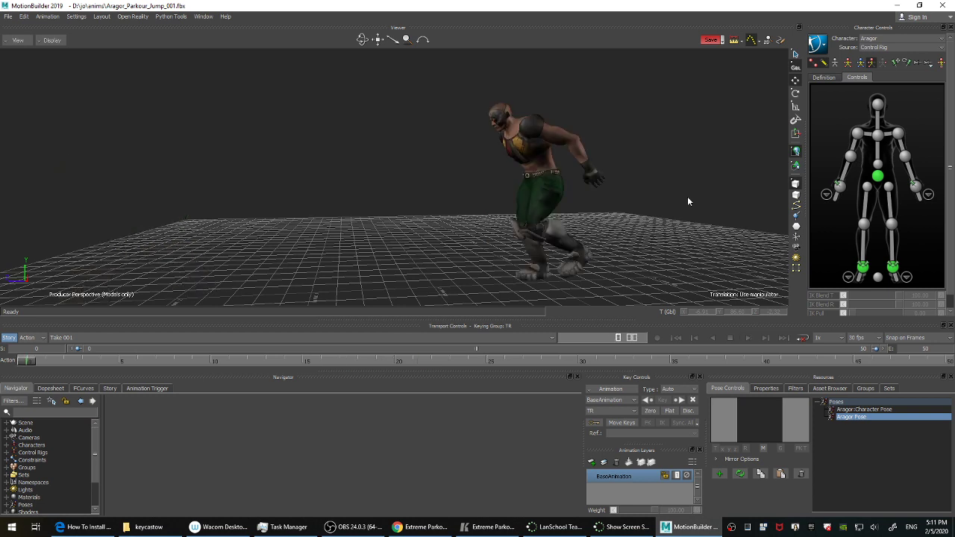
Select the hips effector, switch to Full Body keying and lower the hips at frame 9 to about Y 138.4.
click(877, 177)
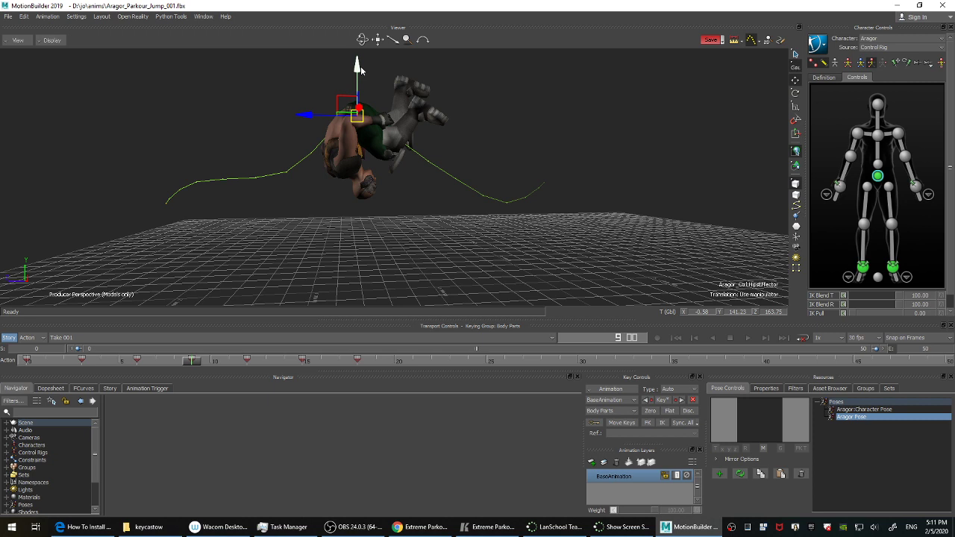
click(850, 66)
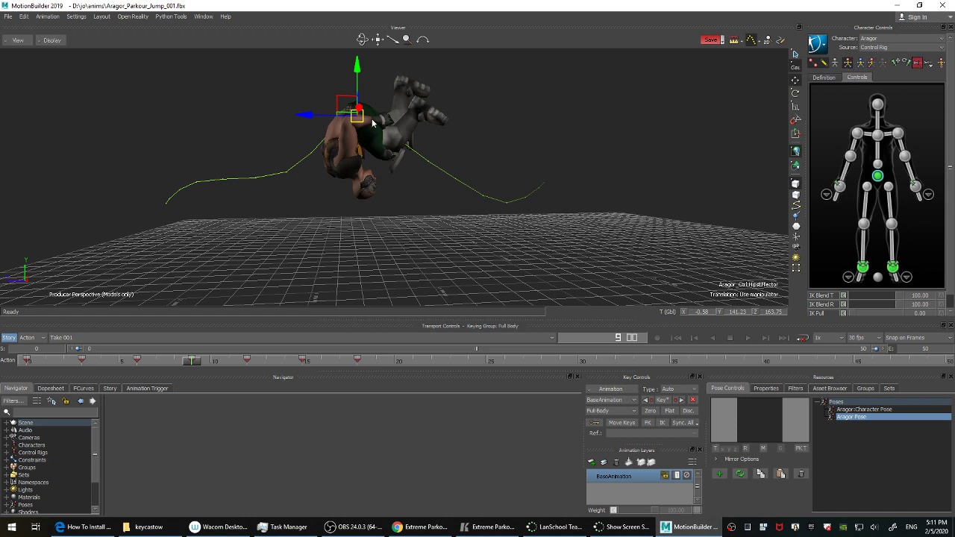
drag(358, 67, 360, 72)
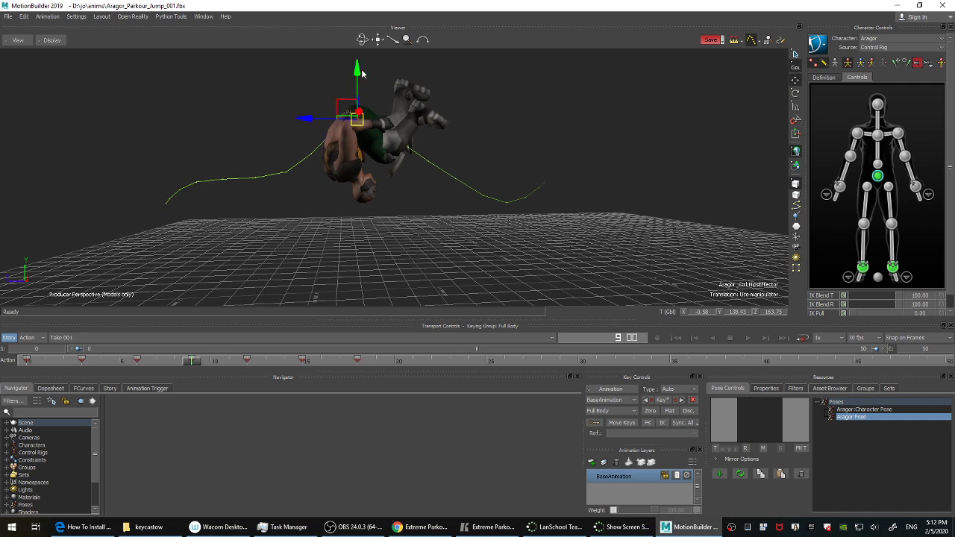
Raise the hips to about Y 108.2 at frame 6 and about Y 100.3 at frame 12.
key(comma)
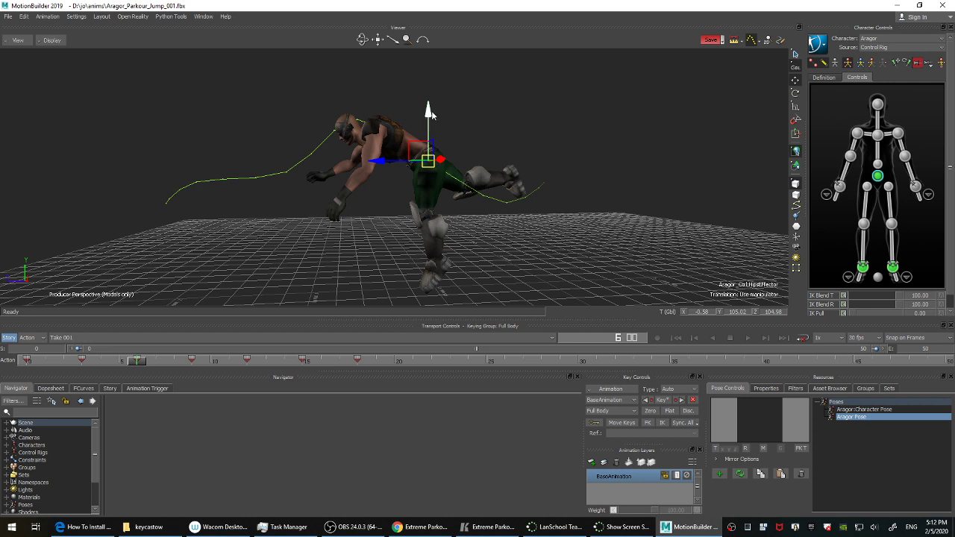
drag(432, 110, 432, 110)
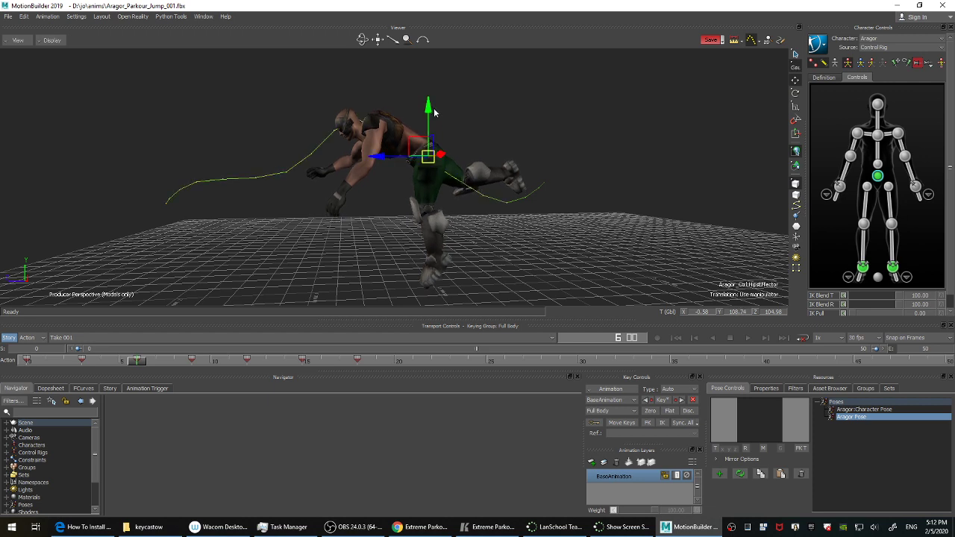
key(period)
key(period)
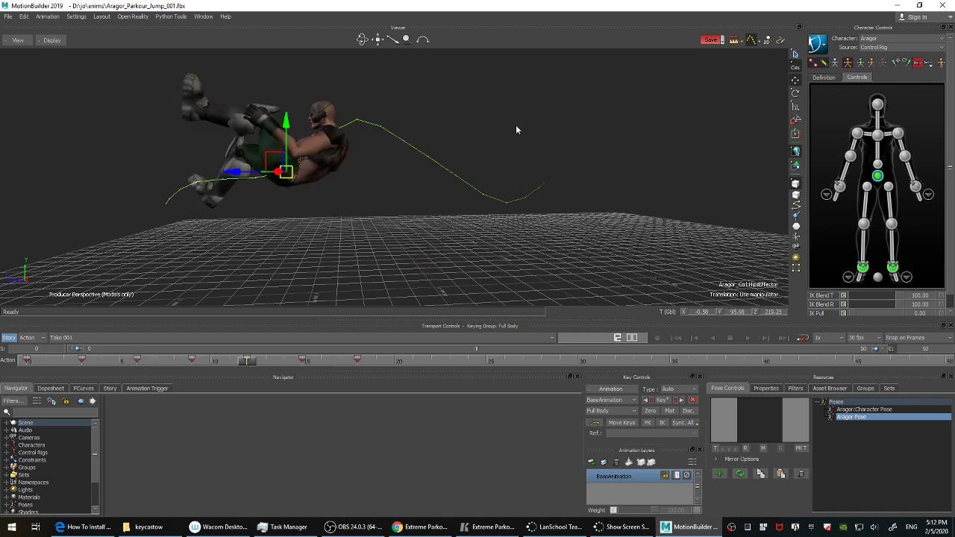
drag(286, 125, 286, 117)
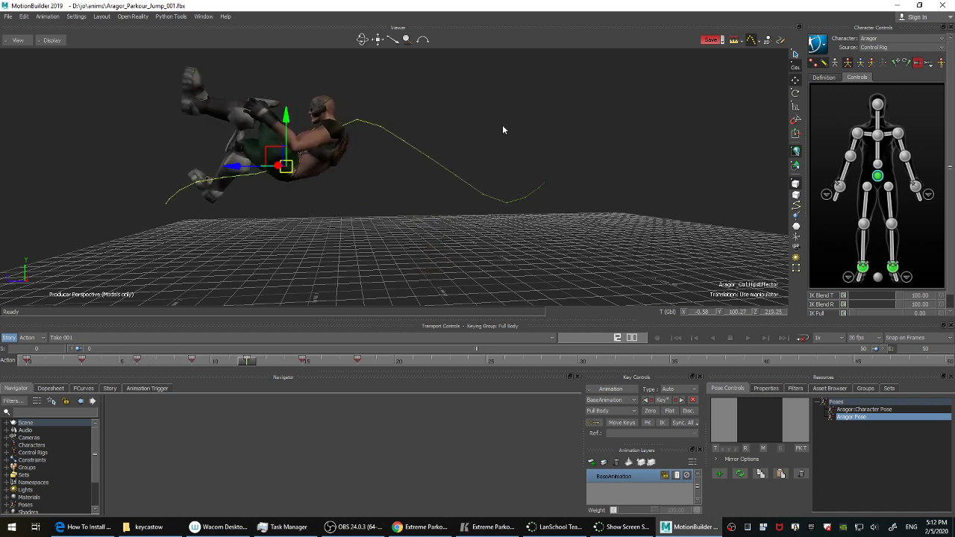
Go through the hips' keys to examine the jump arc, deselect the rig and play the animation.
key(comma)
key(comma)
key(comma)
key(comma)
key(period)
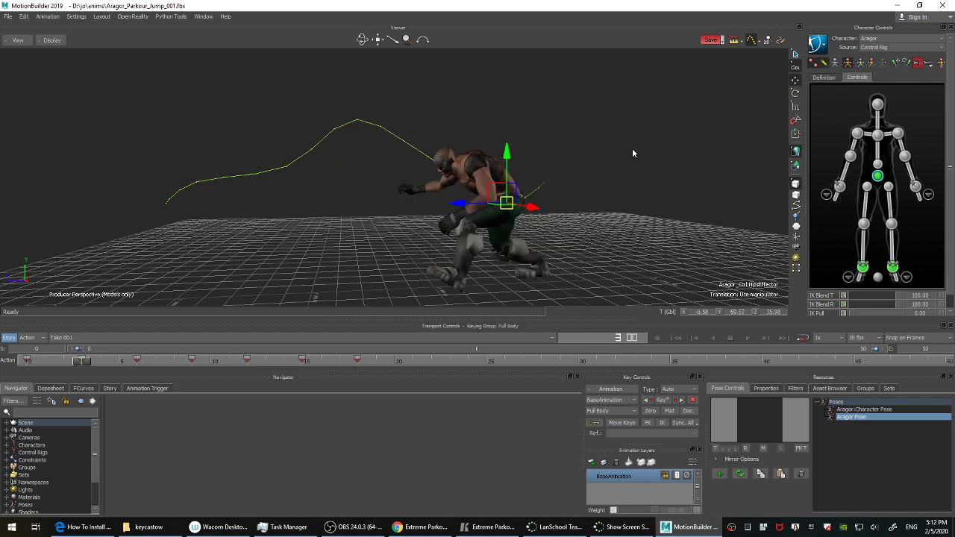
key(period)
key(period)
key(period)
key(period)
key(period)
key(comma)
drag(629, 113, 641, 145)
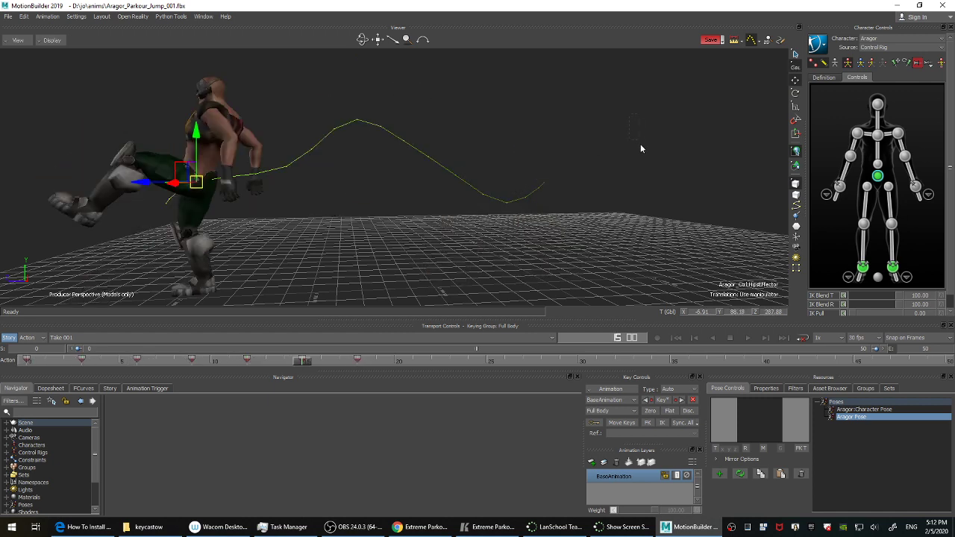
key(space)
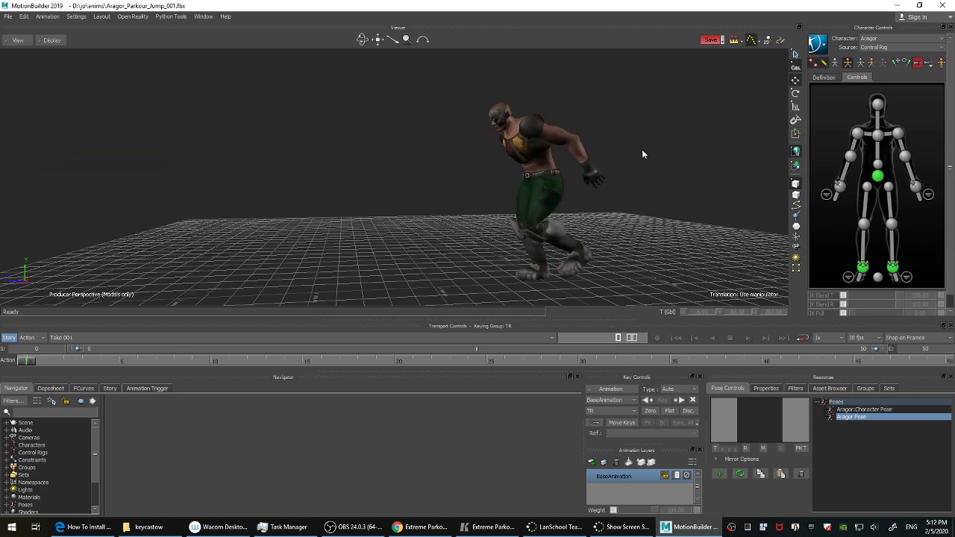
Reselect the hips effector, hide its motion trajectory and save the scene.
click(880, 179)
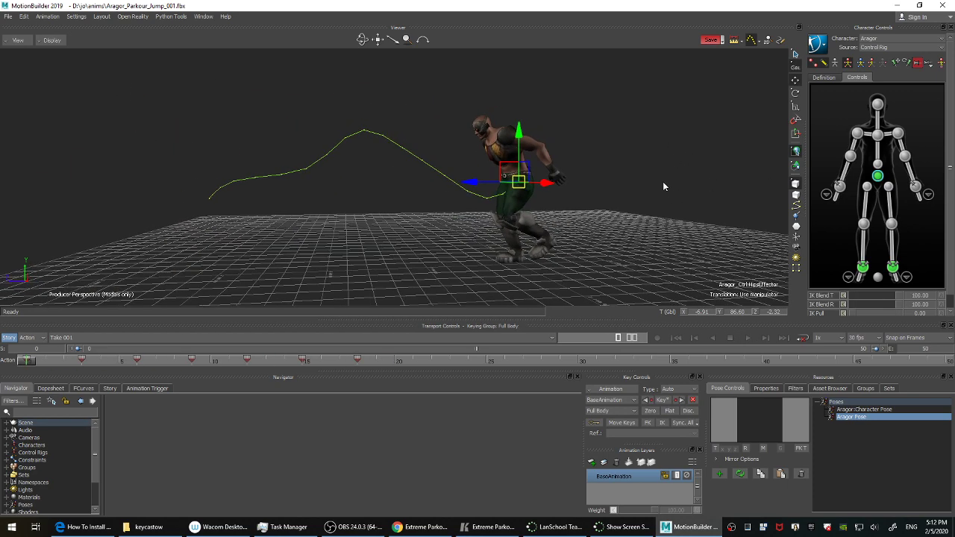
click(752, 41)
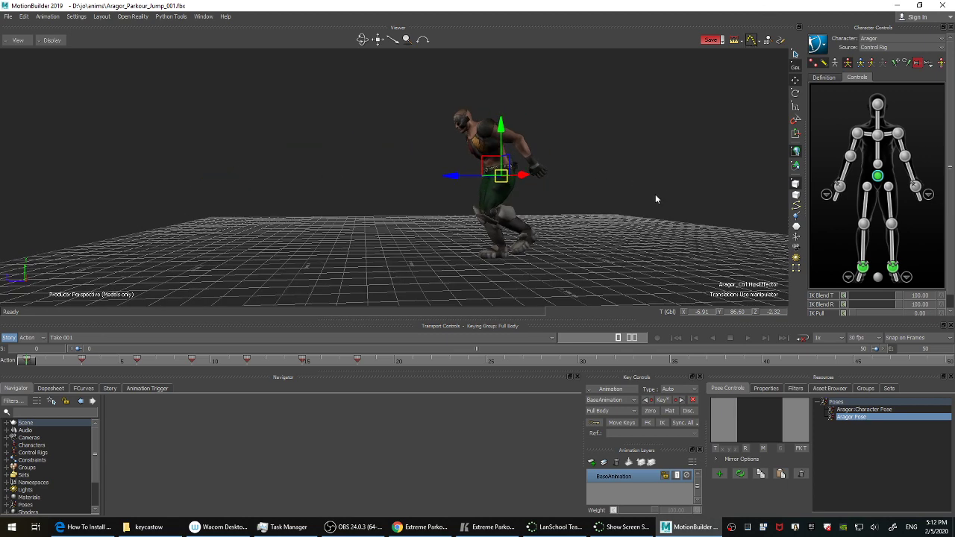
scroll(655, 193, up, 1)
key(s)
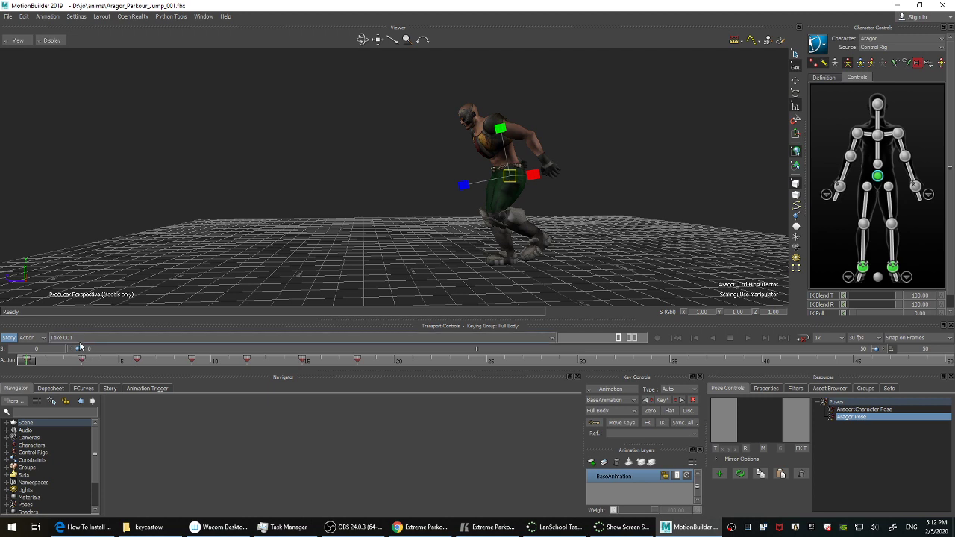
Retime the jump by moving the frame 9 key to frame 10 and the three following keys to frames 14, 17 and 20.
drag(32, 367, 187, 365)
shift+drag(667, 366, 668, 366)
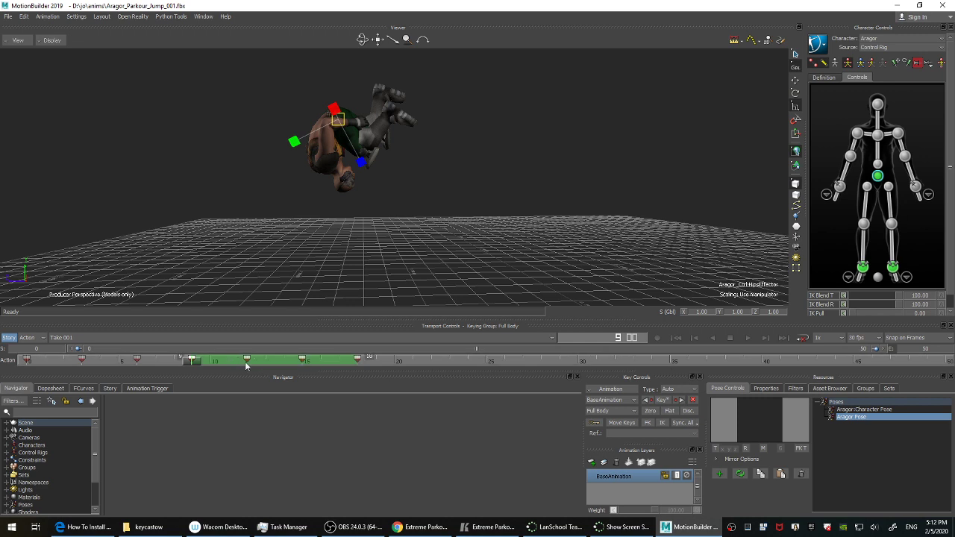
drag(225, 361, 244, 361)
shift+drag(423, 363, 298, 363)
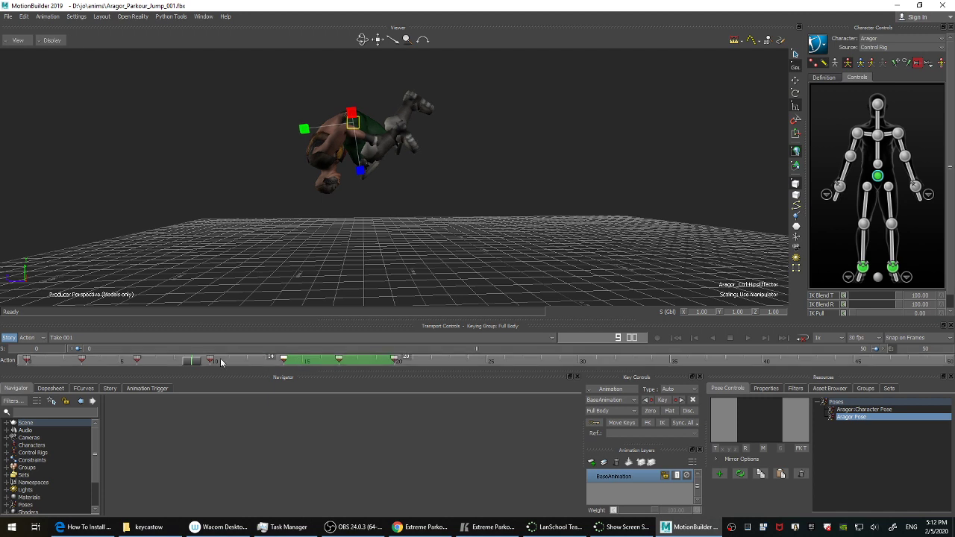
Move the final key to frame 22 and shift every key after frame 0 two frames later.
drag(191, 364, 159, 363)
drag(141, 362, 206, 359)
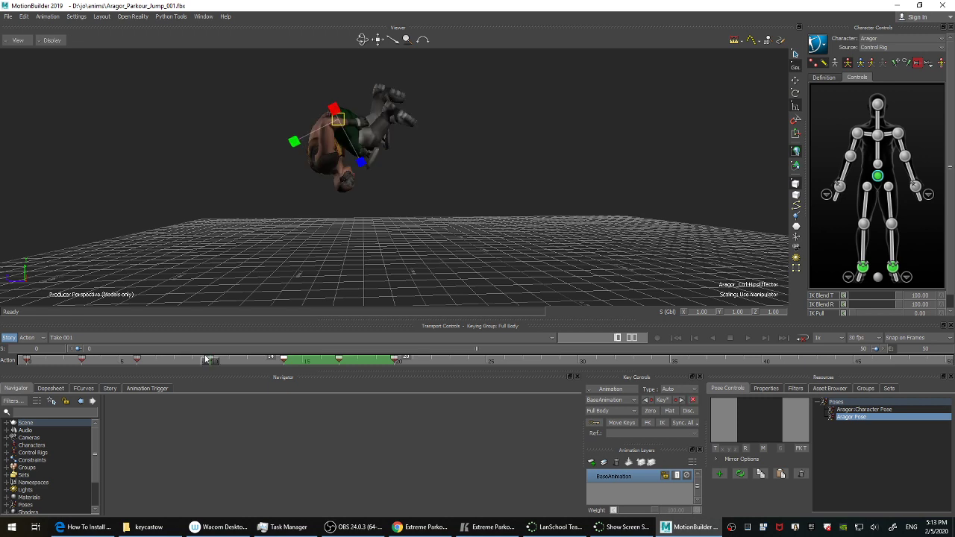
drag(206, 360, 396, 366)
click(399, 363)
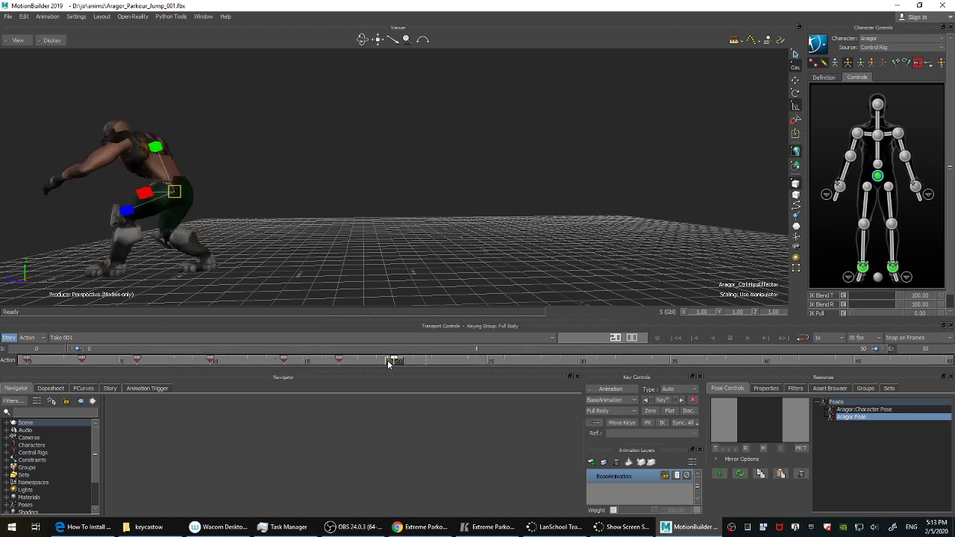
shift+click(403, 362)
drag(404, 362, 423, 358)
drag(52, 365, 27, 360)
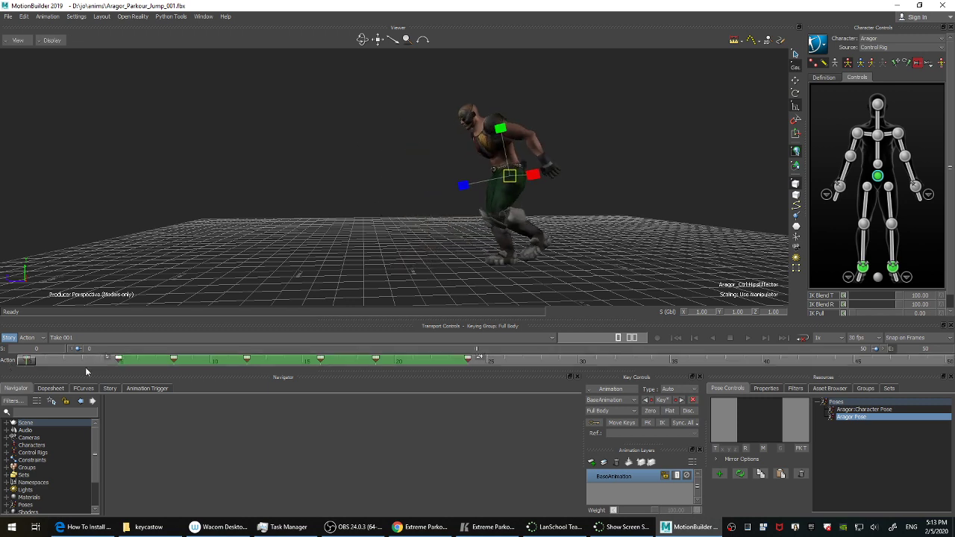
Check the timing in the reference video, minimize it and move the final landing key back to frame 22.
click(492, 527)
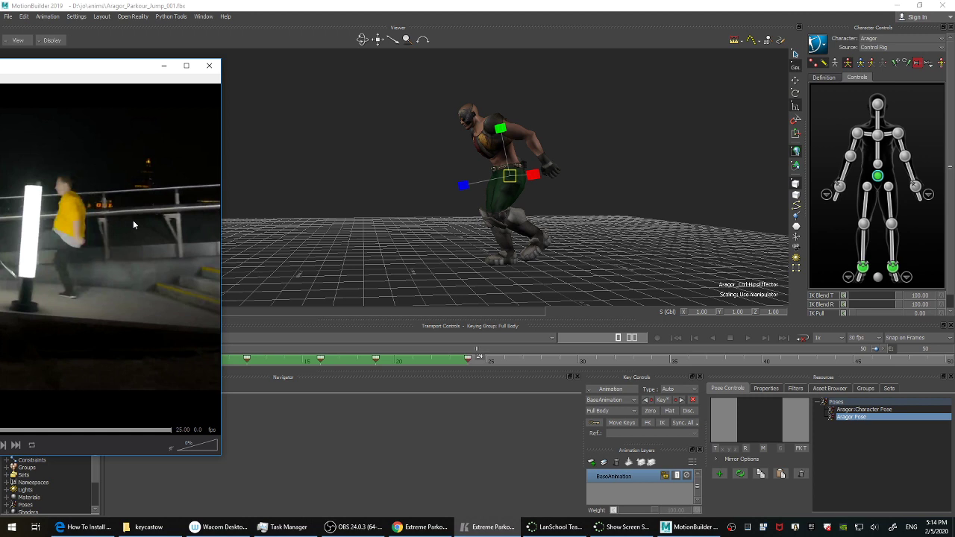
click(164, 66)
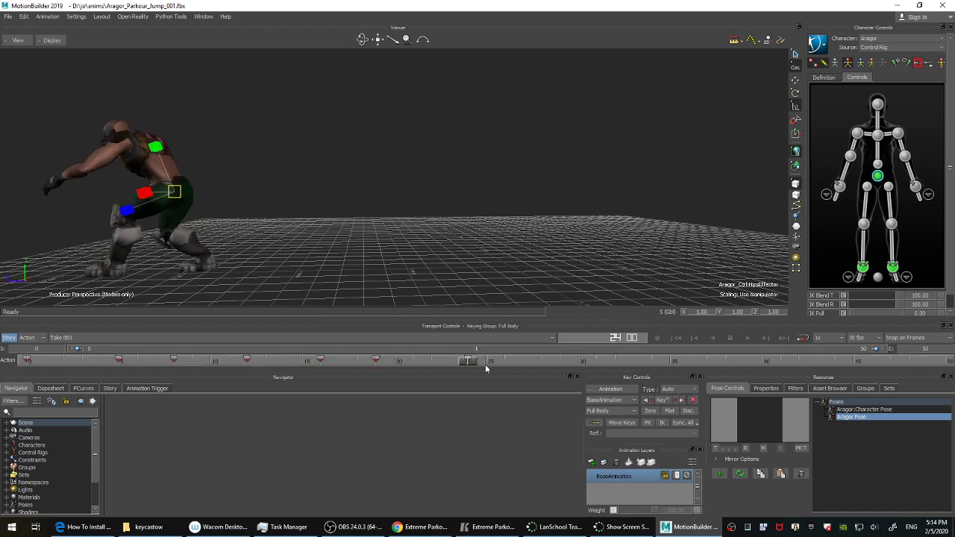
drag(468, 361, 436, 363)
Deselect the rig and play the animation from the first frame to review the new timing.
click(446, 222)
key(ctrl+Home)
key(ctrl+space)
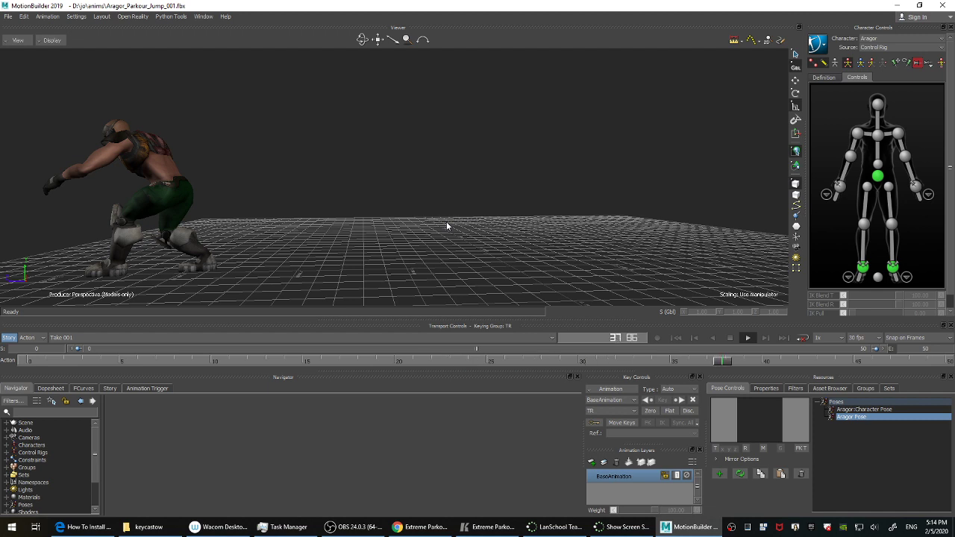
key(ctrl+space)
drag(890, 362, 84, 358)
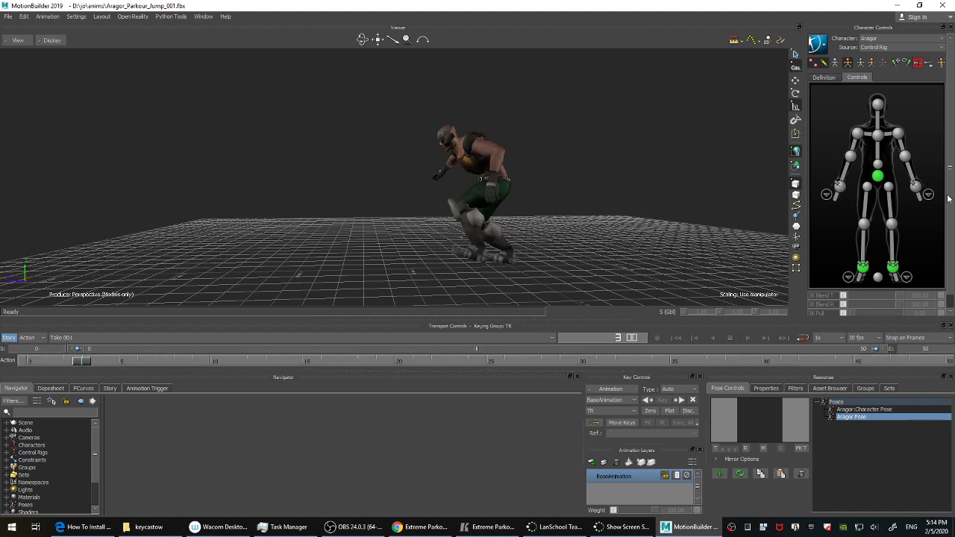
Reselect the hips effector with the Translate tool and select its timeline keys from frame 12 to frame 22.
click(878, 176)
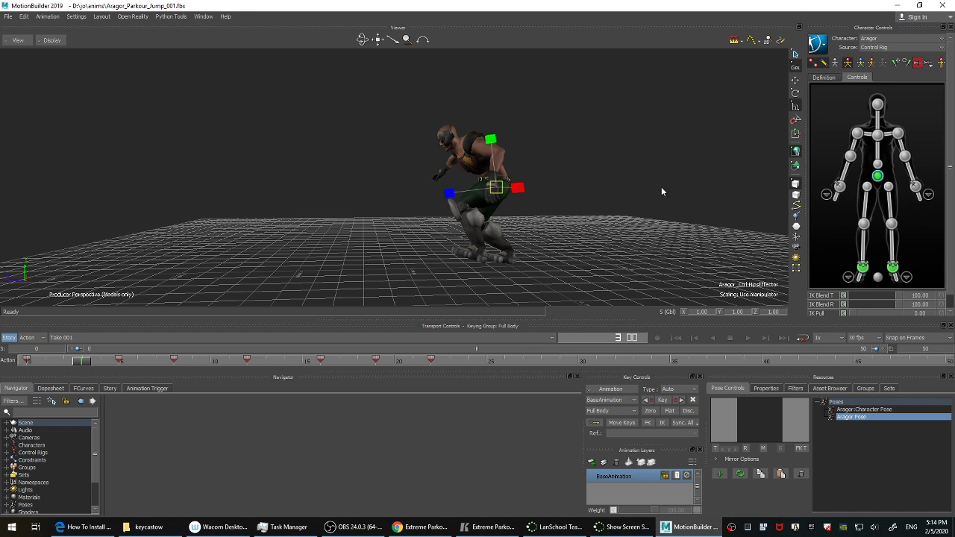
key(t)
drag(86, 361, 579, 365)
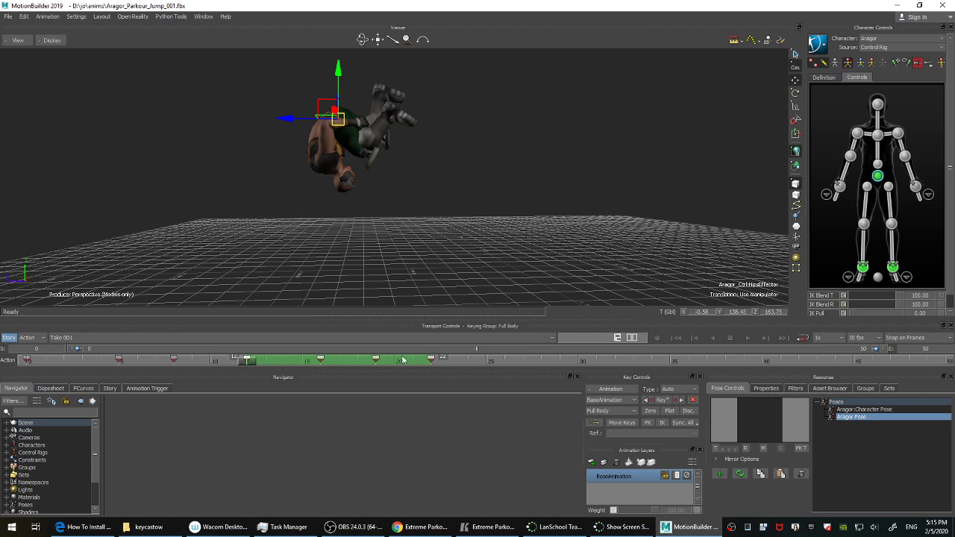
click(458, 359)
shift+drag(438, 360, 239, 360)
mouse_move(248, 361)
mouse_down()
mouse_move(284, 362)
mouse_move(251, 362)
mouse_up()
click(292, 365)
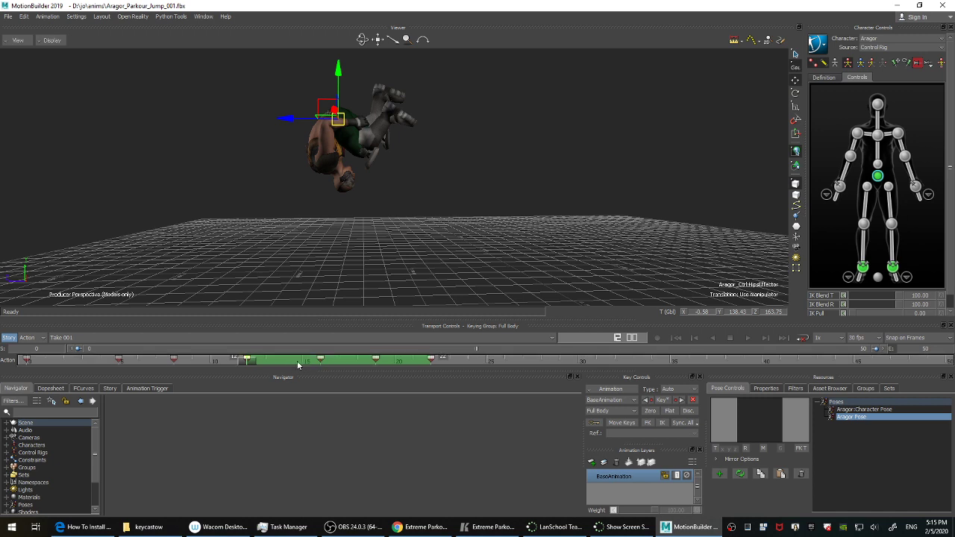
drag(300, 362, 291, 360)
Switch to File Explorer, run keycastow.exe and reposition its keystroke display near the upper edge of the screen.
click(146, 527)
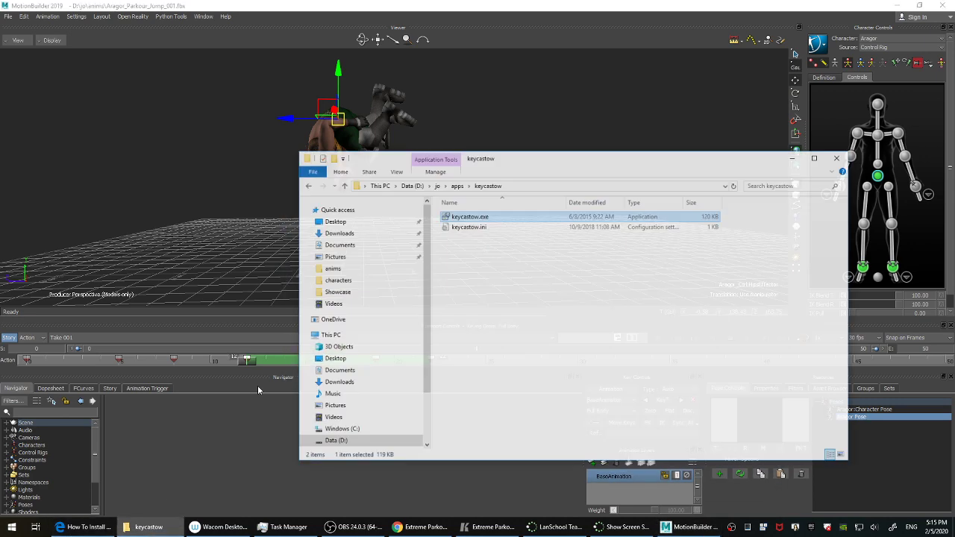
double_click(506, 209)
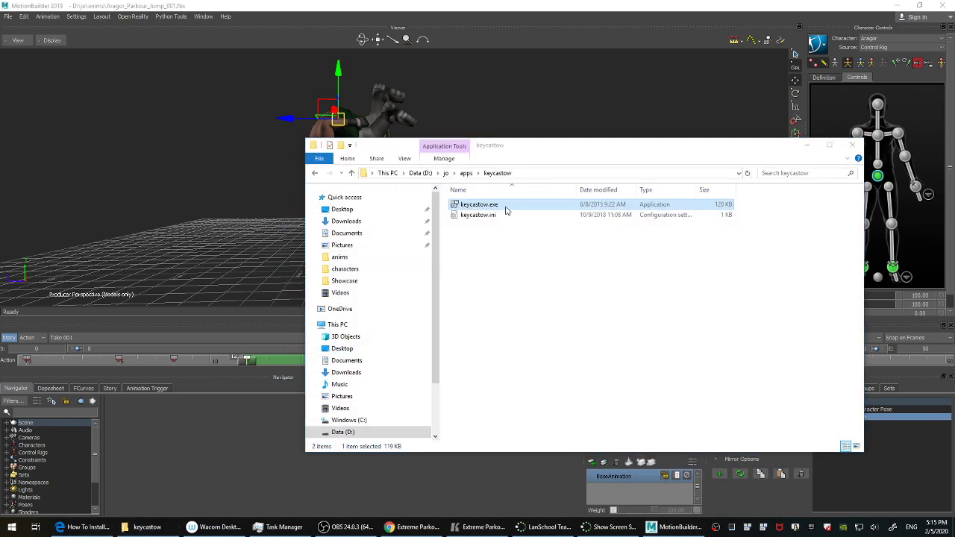
click(807, 146)
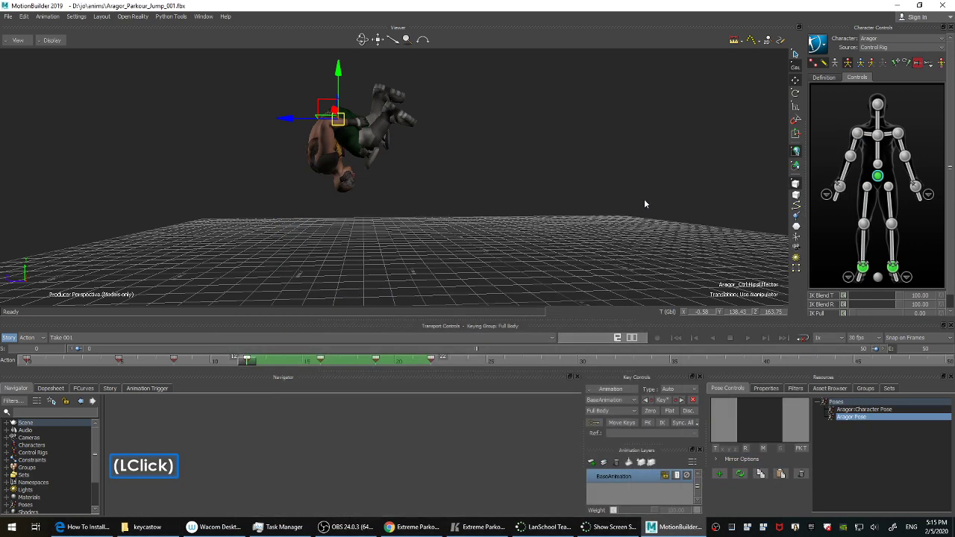
click(765, 528)
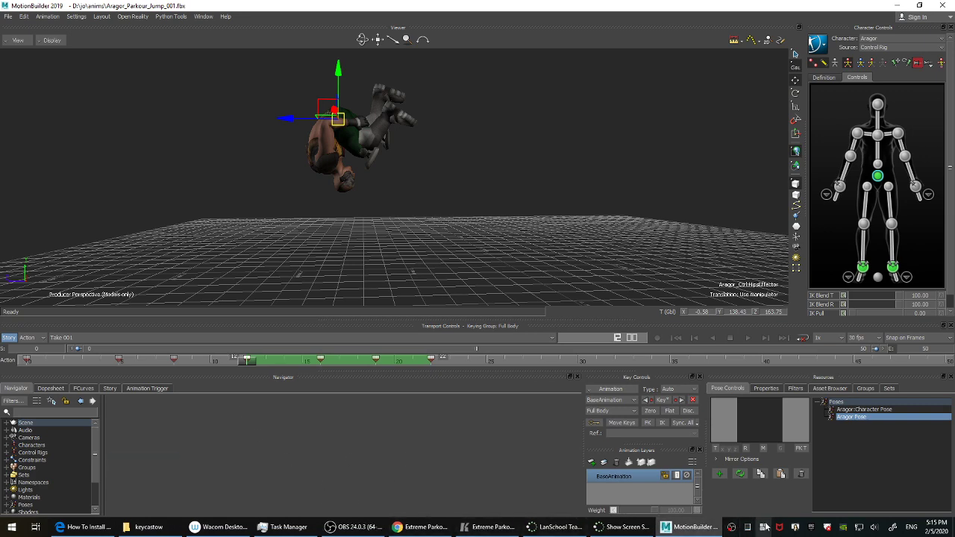
click(687, 403)
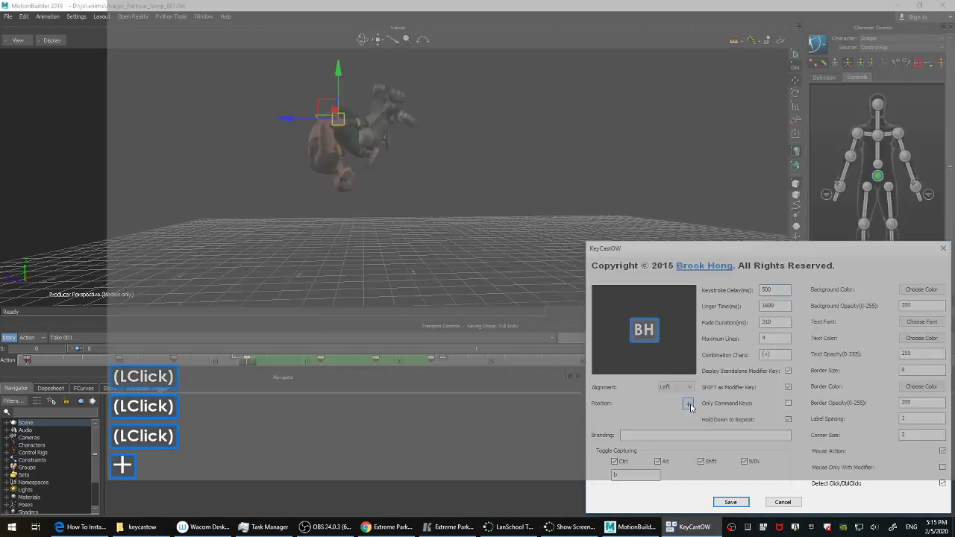
click(732, 33)
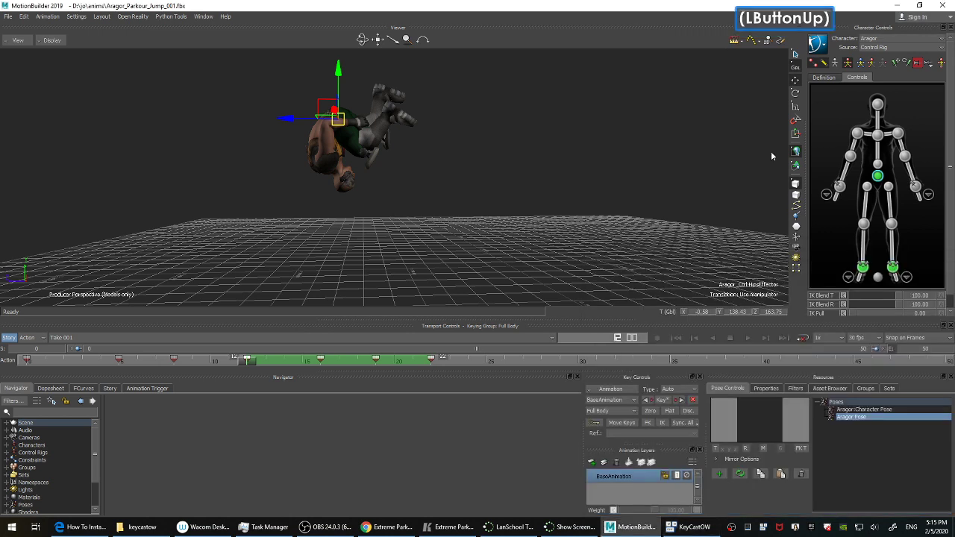
Move the frame 12 key to frame 13 and the three keys after it to frames 18, 21 and 24.
click(295, 363)
drag(295, 364, 319, 365)
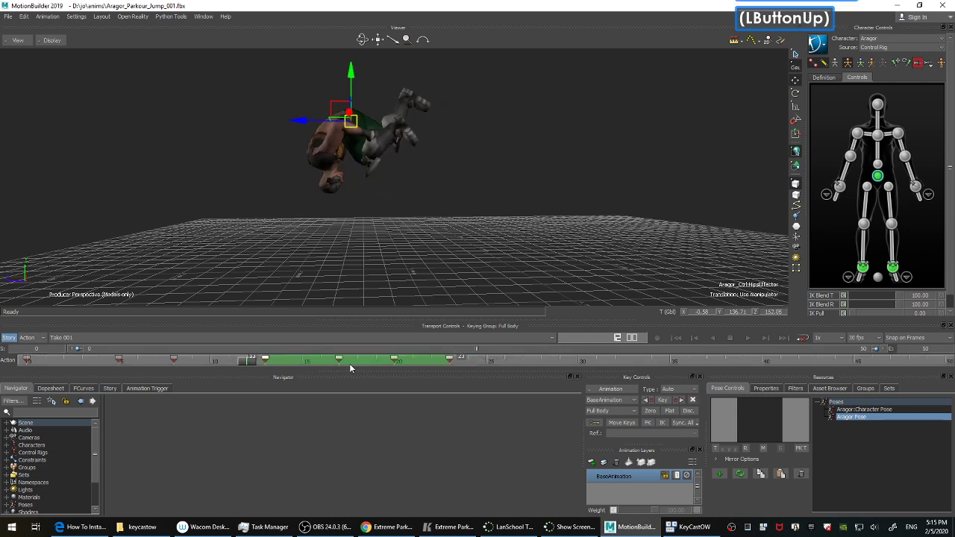
shift+drag(477, 359, 393, 362)
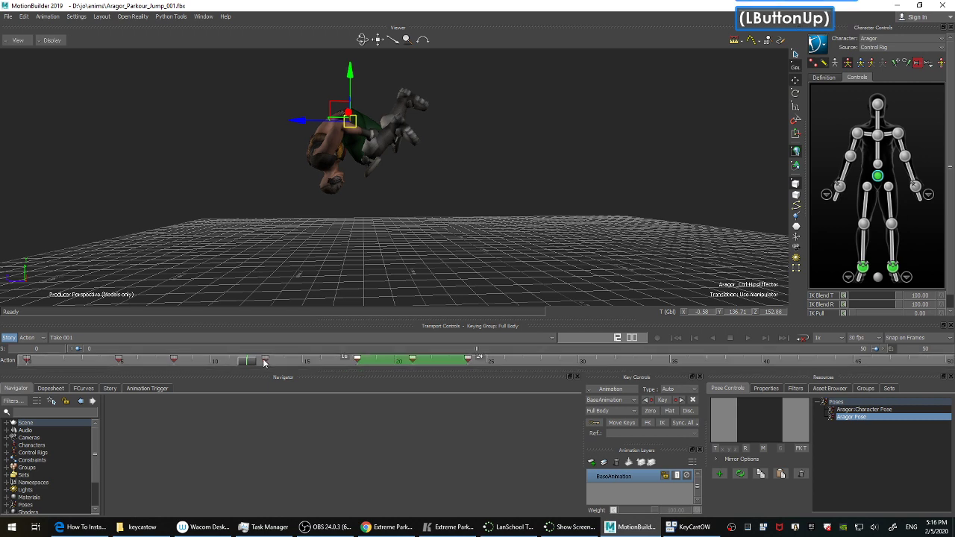
Shift the last two keys to frames 22 and 25 and return to the first frame.
click(201, 361)
drag(201, 360, 373, 362)
shift+drag(484, 362, 461, 360)
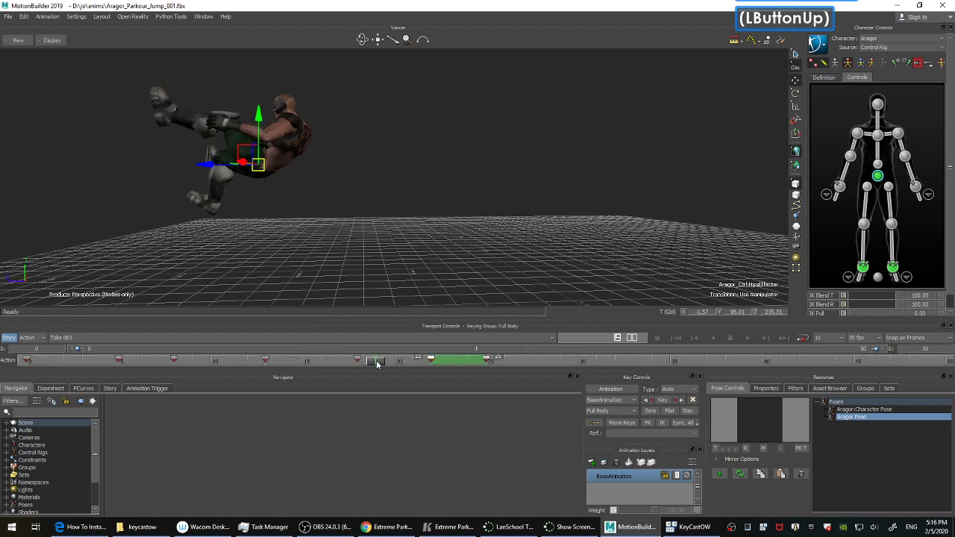
drag(377, 362, 95, 349)
drag(125, 343, 30, 360)
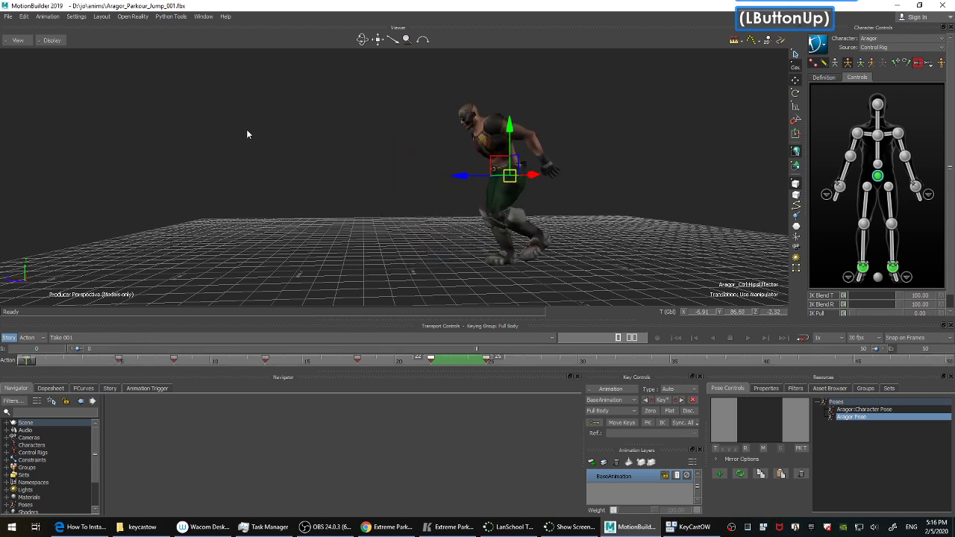
Return to the first frame, turn on looped playback, and set the timeline's end frame to 35.
click(306, 198)
key(ctrl+Home)
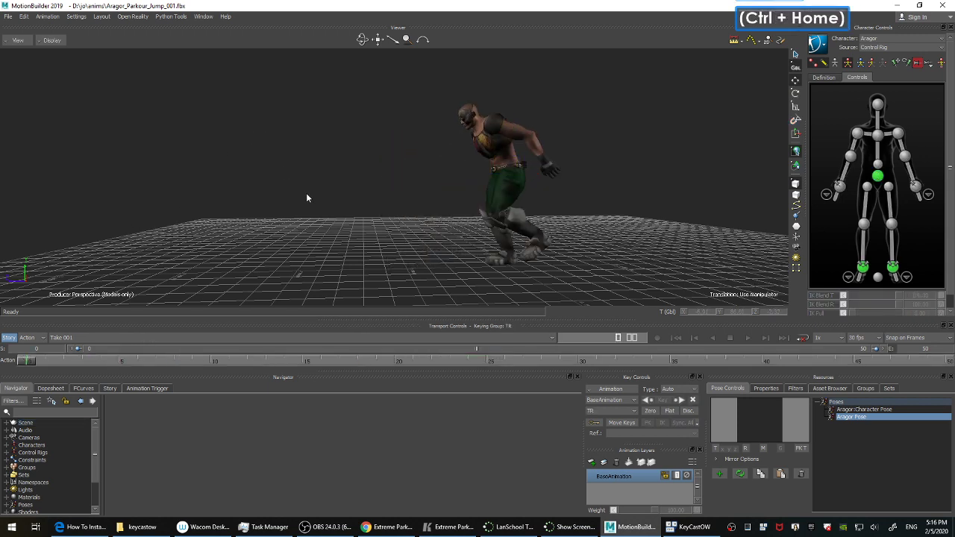
key(ctrl+space)
key(ctrl+Home)
click(804, 338)
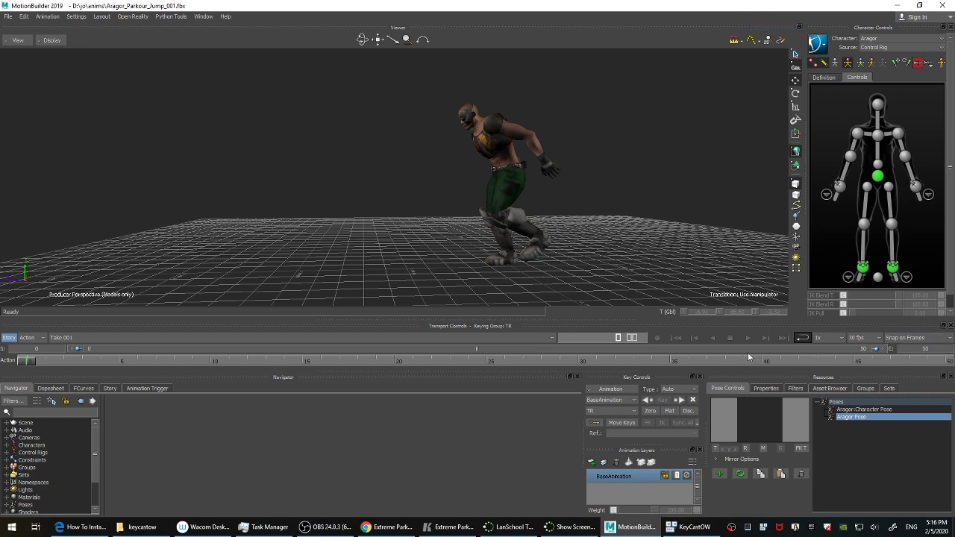
click(878, 176)
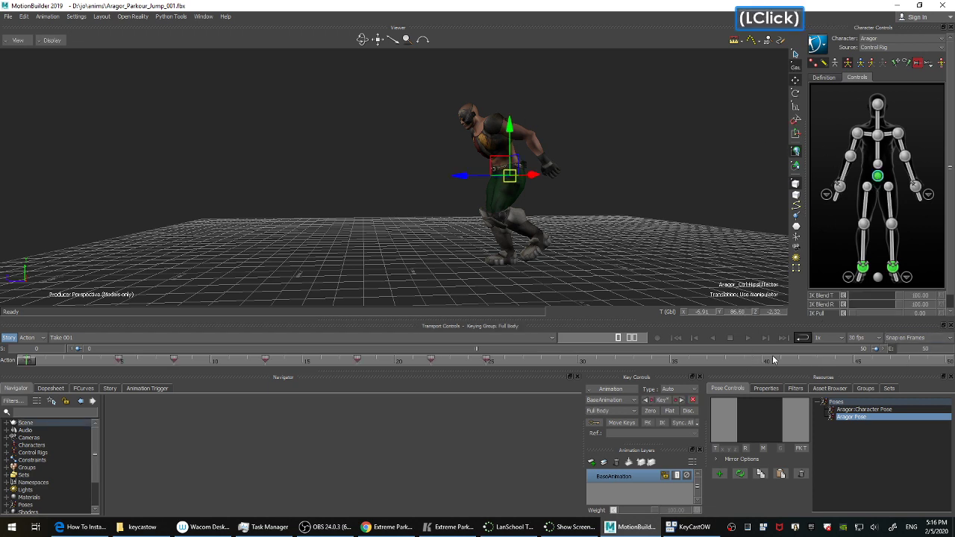
double_click(929, 350)
text(35)
key(Return)
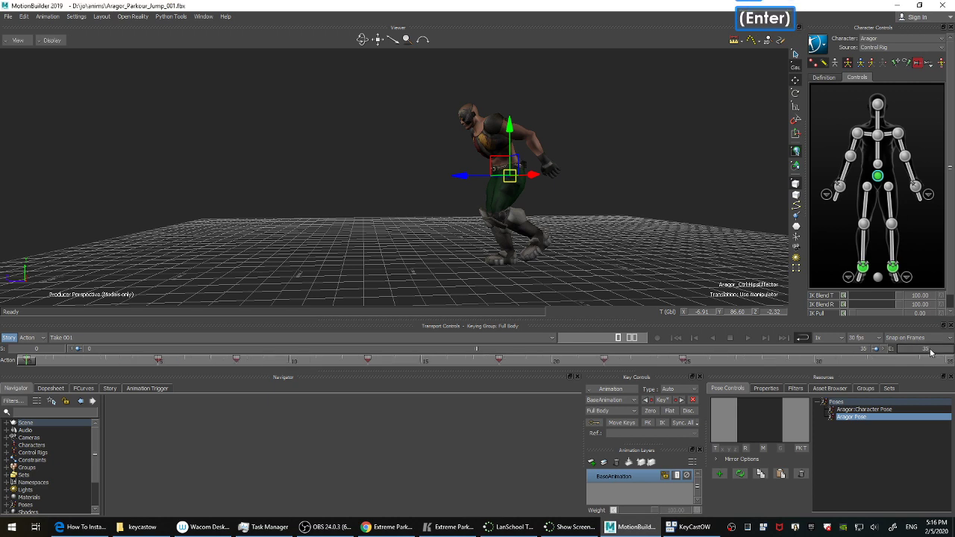
Play the looped jump animation from the first frame several times to judge its timing.
click(693, 200)
key(ctrl+space)
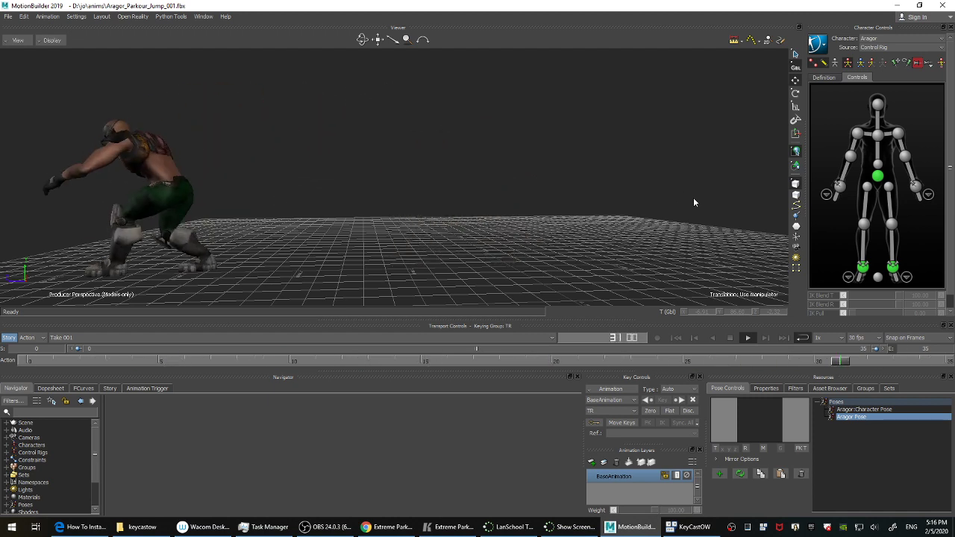
key(ctrl+space)
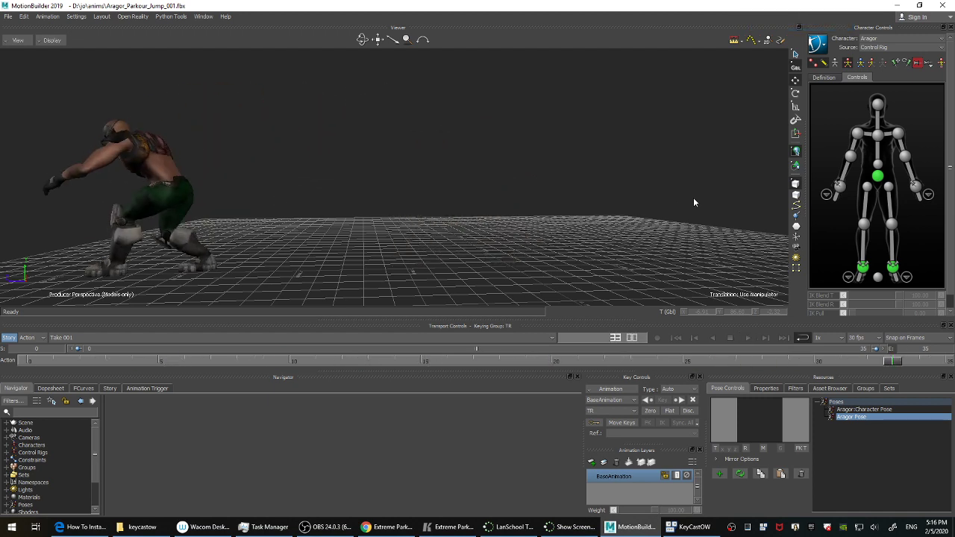
key(ctrl+Home)
key(ctrl+space)
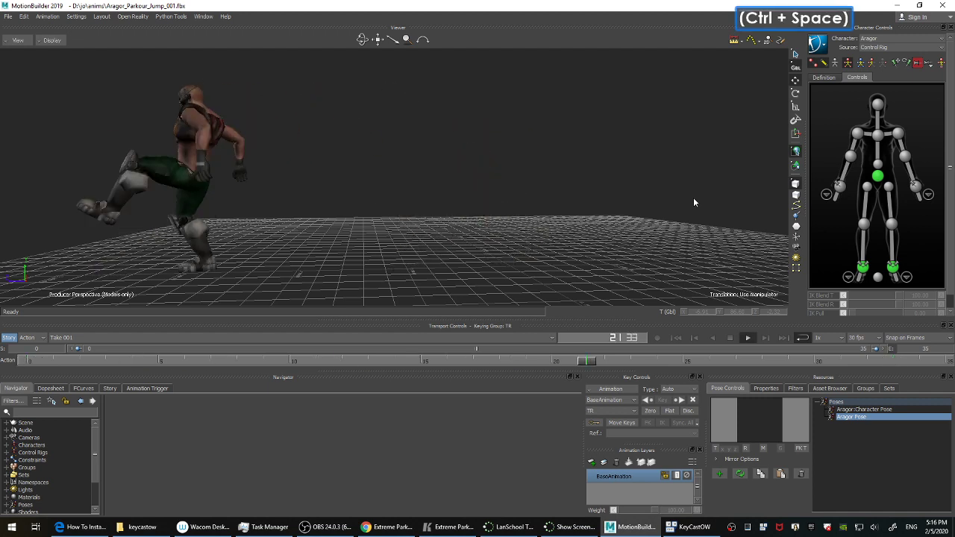
key(ctrl+Home)
key(ctrl+space)
key(ctrl+Home)
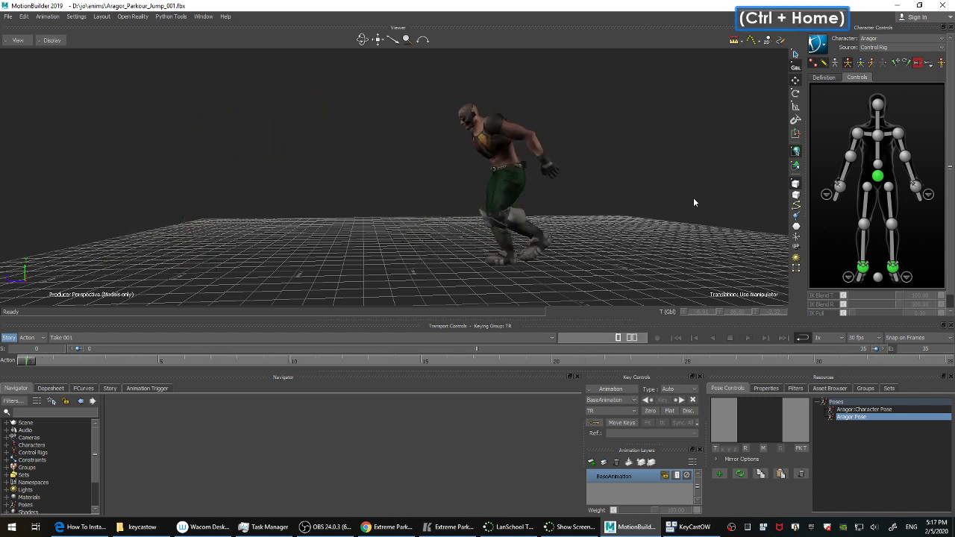
key(ctrl+space)
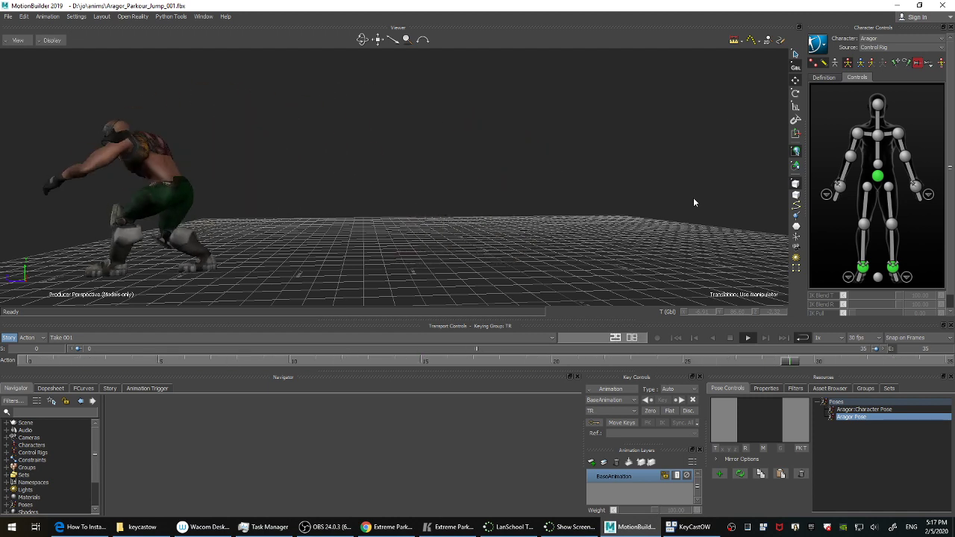
key(ctrl+Home)
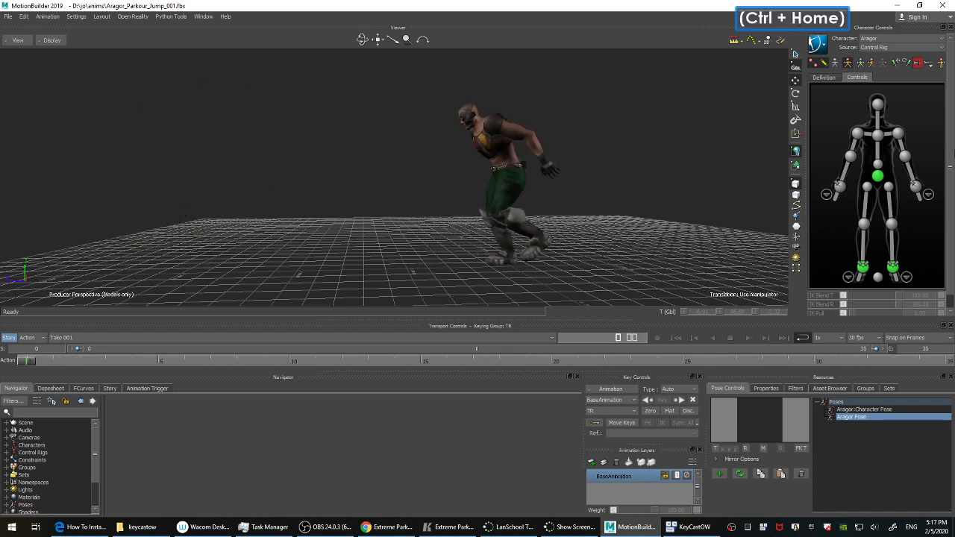
Select the hips effector's keys from frame 13 to frame 25 and shift them one frame later, starting at frame 14.
click(877, 176)
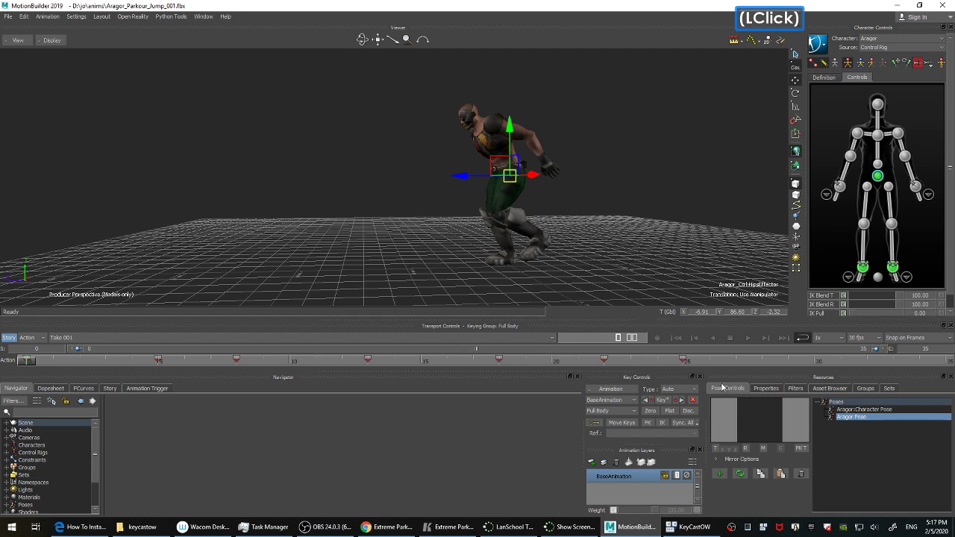
drag(716, 360, 176, 360)
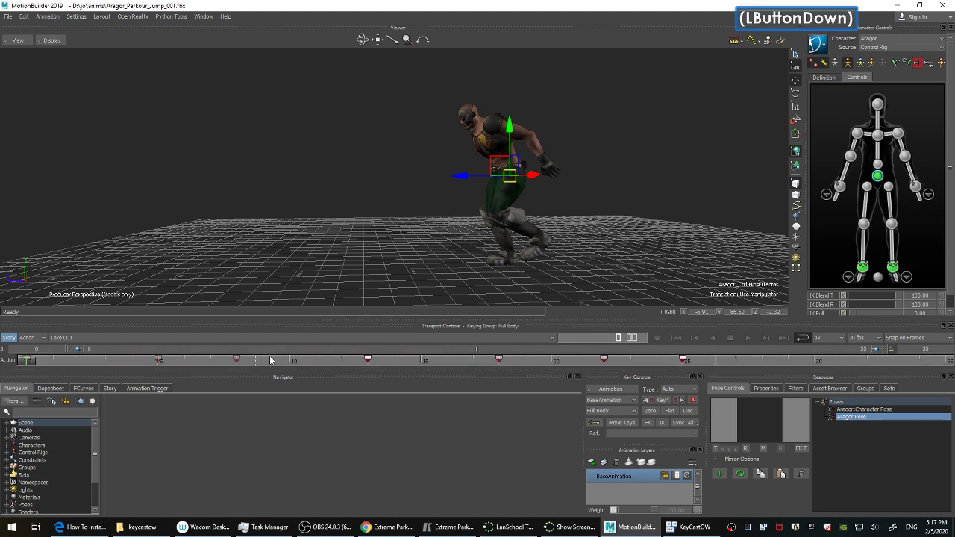
drag(354, 360, 353, 361)
click(412, 362)
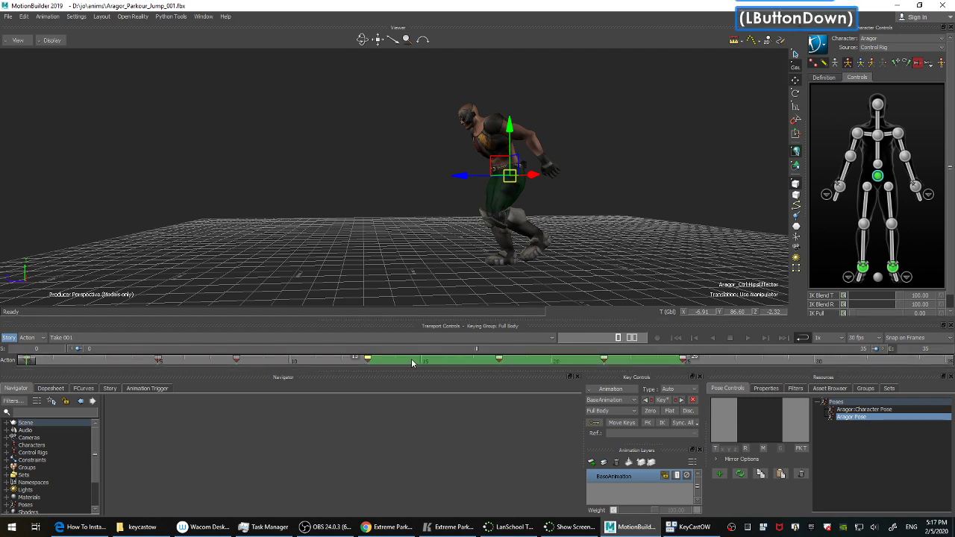
key(Right)
key(Right)
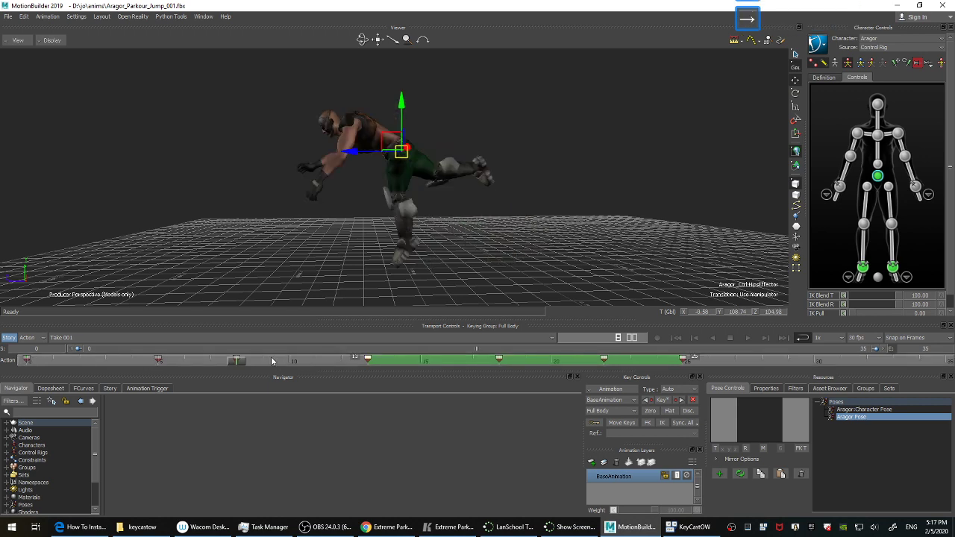
key(Left)
key(Right)
key(Right)
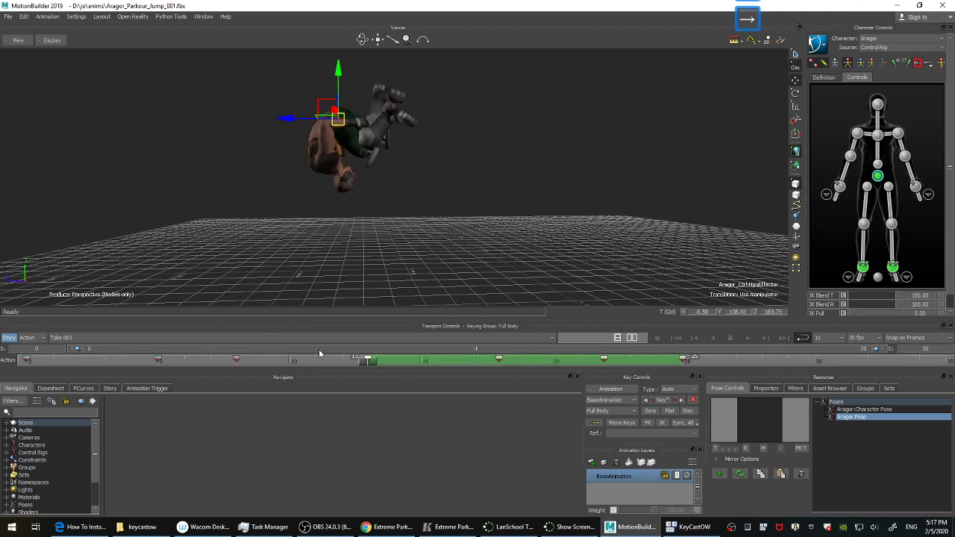
key(Left)
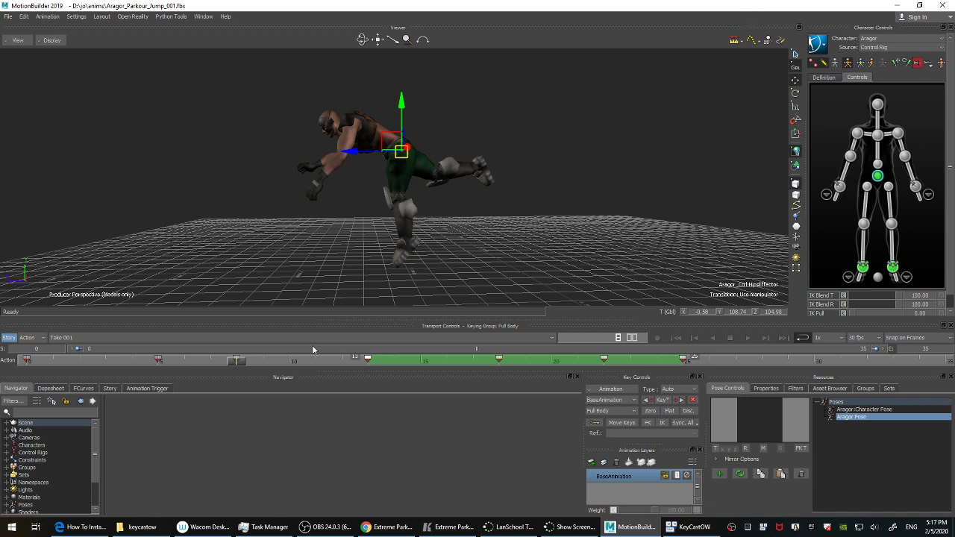
key(Left)
key(Right)
key(Right)
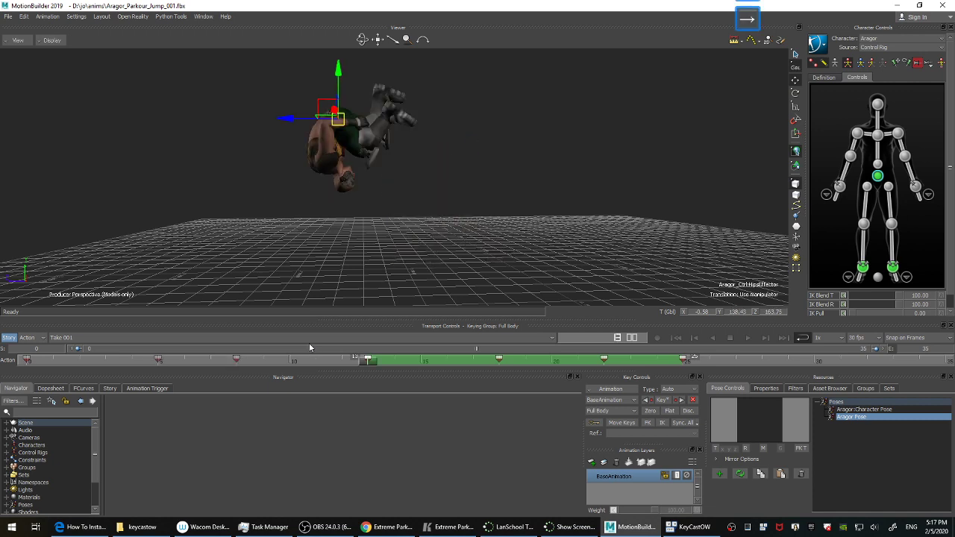
drag(382, 361, 408, 360)
Try the last three keys at frames 20, 24 and 27, play the animation, and return the keys to frames 19, 23 and 26.
shift+drag(773, 362, 711, 361)
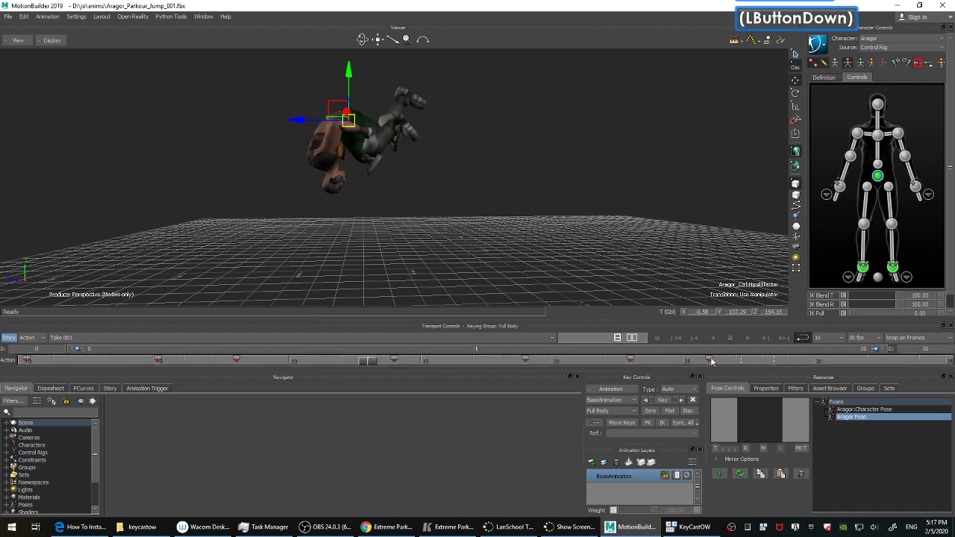
shift+drag(517, 362, 562, 360)
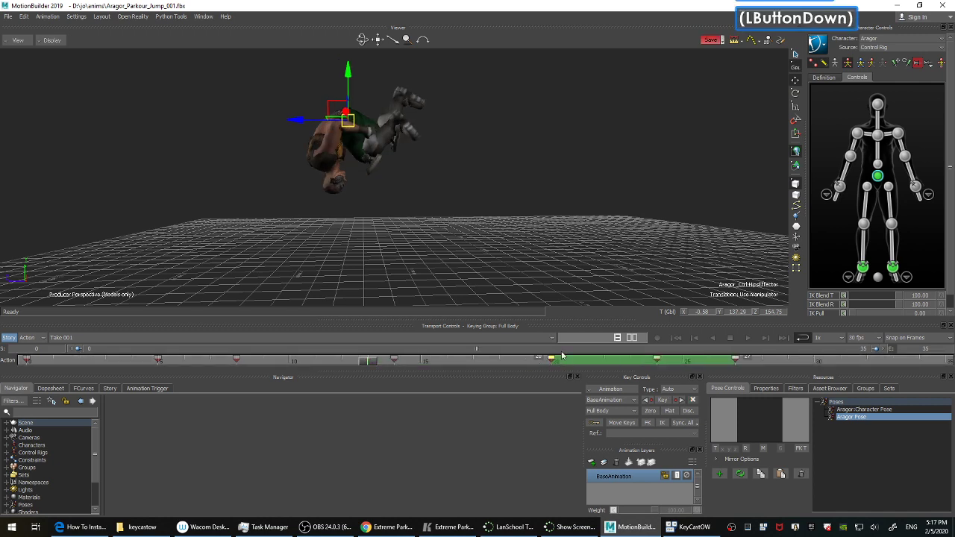
click(595, 172)
key(ctrl+space)
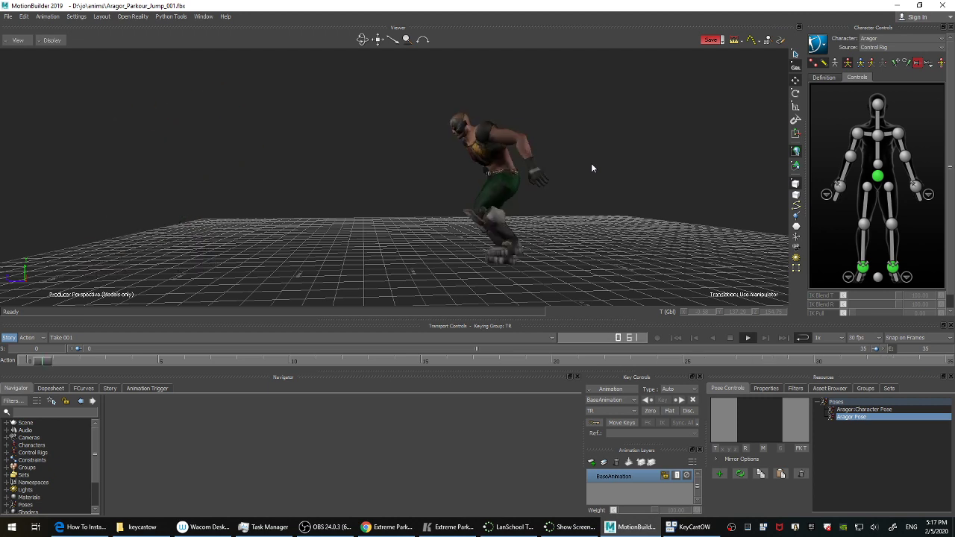
key(ctrl+space)
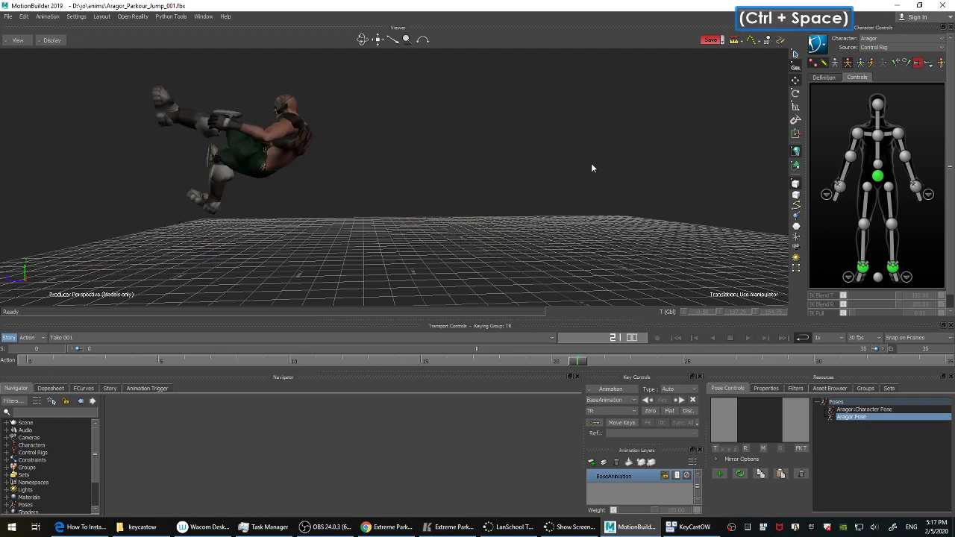
click(878, 176)
shift+drag(739, 362, 607, 361)
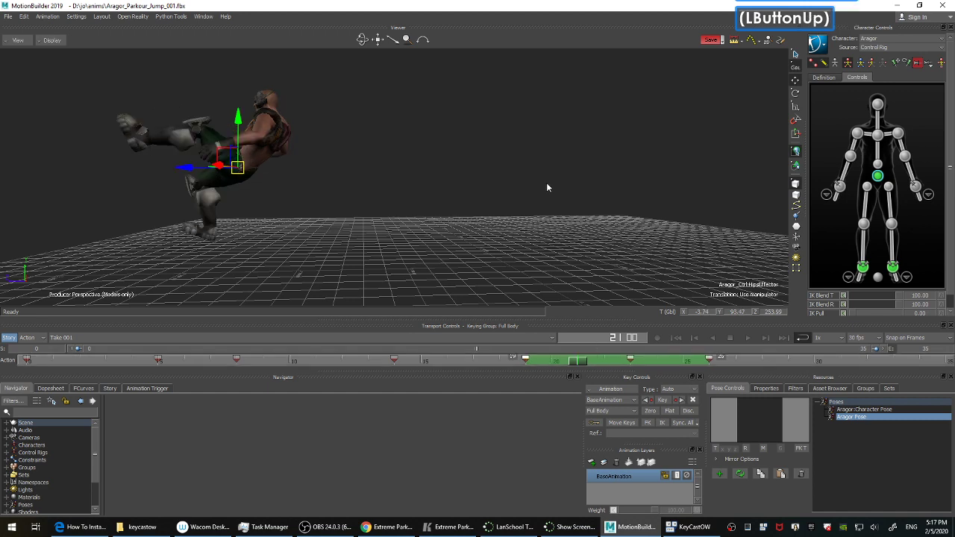
Play the retimed jump in a loop to review it and return to the first frame.
click(576, 231)
key(ctrl+space)
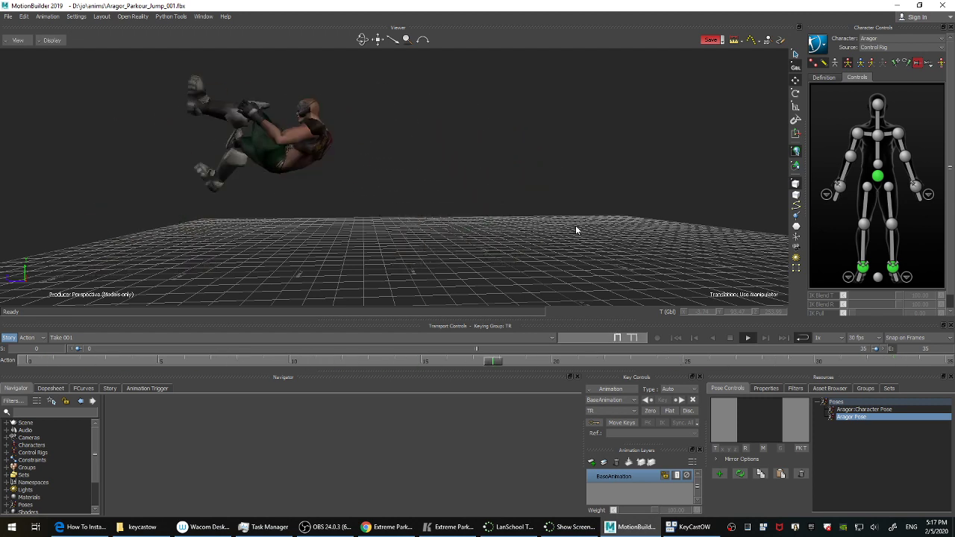
key(ctrl+Home)
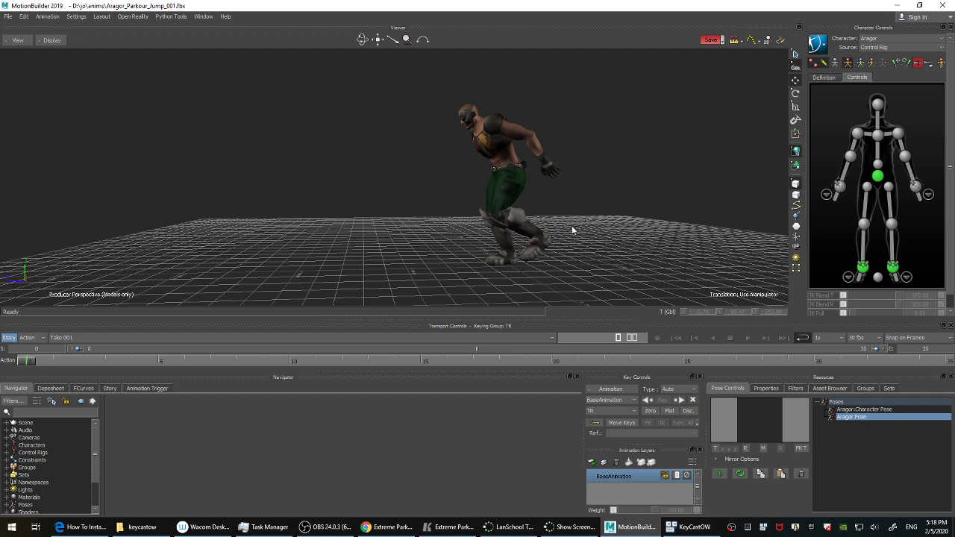
Switch to the Extreme Parkour reference video, play it from the beginning, and scrub back near the night-time jump.
click(448, 527)
drag(116, 74, 573, 108)
key(Home)
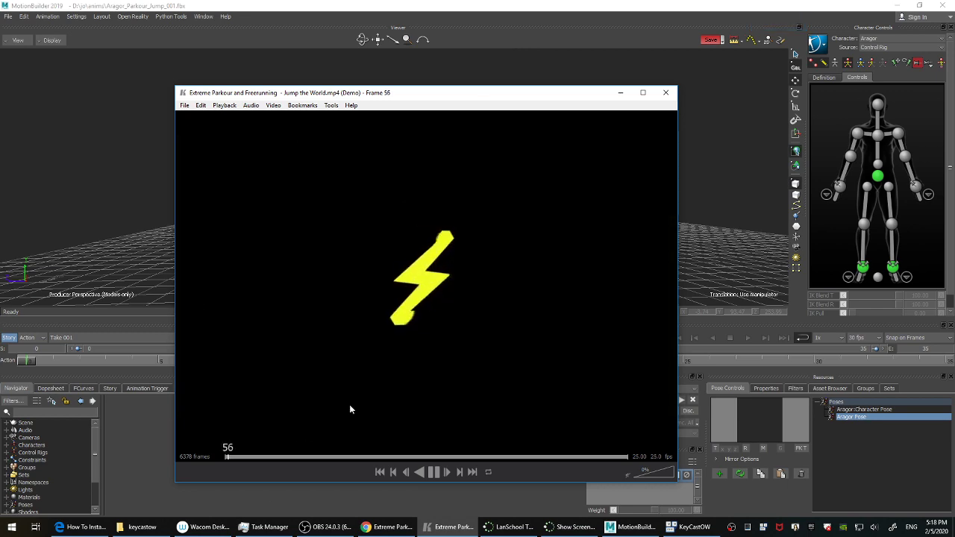
click(249, 448)
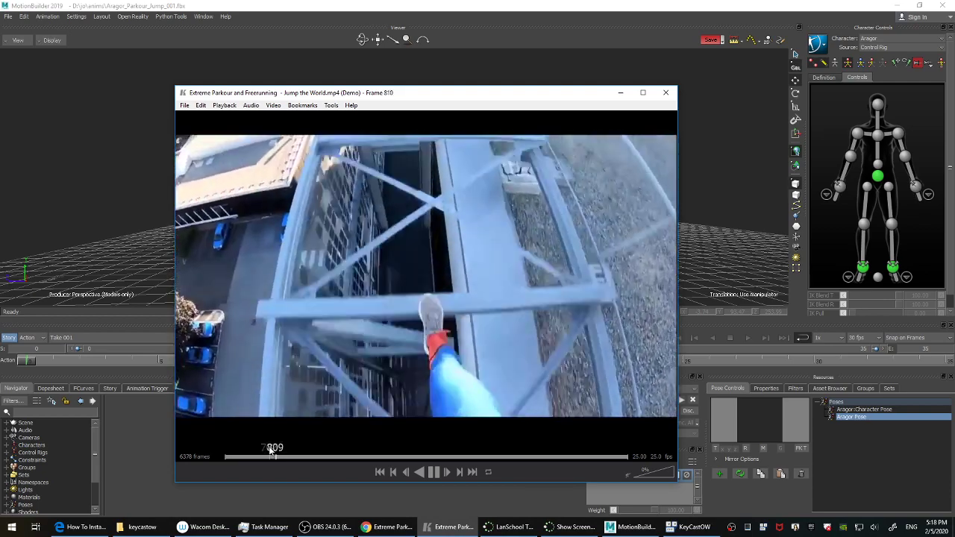
key(space)
drag(271, 450, 248, 449)
Step through the reference video frame by frame to locate where the night-time jump shot begins.
key(Left)
key(Left)
key(Left)
key(Left)
key(Left)
key(Left)
key(Left)
key(Left)
key(Left)
key(Left)
key(Left)
key(Left)
key(Left)
key(Left)
key(Left)
key(Left)
key(Left)
key(Left)
key(Left)
key(Left)
key(Left)
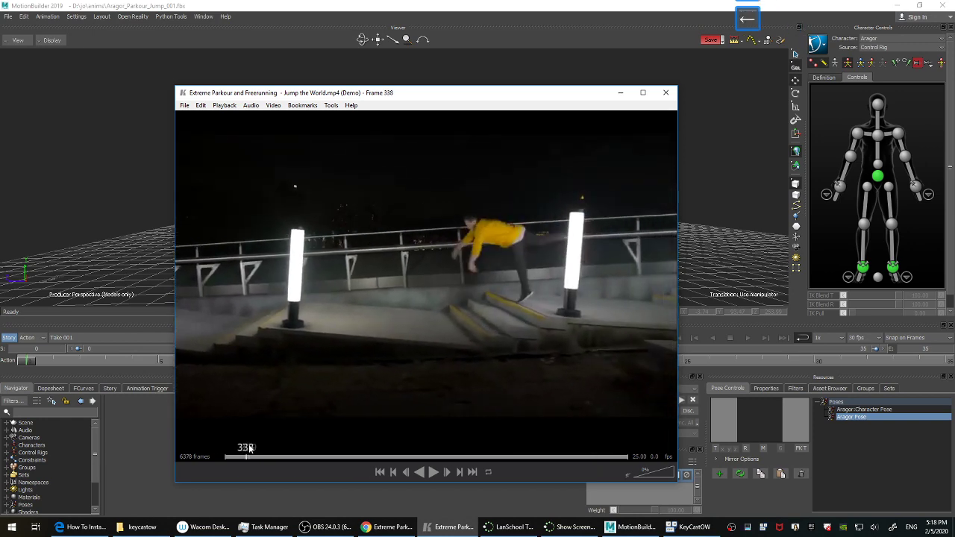
key(Right)
key(Right)
key(Right)
key(Right)
key(Right)
key(Right)
key(Right)
key(Right)
key(Right)
key(Right)
key(Right)
key(Right)
key(Right)
key(Right)
key(Right)
key(Right)
key(Right)
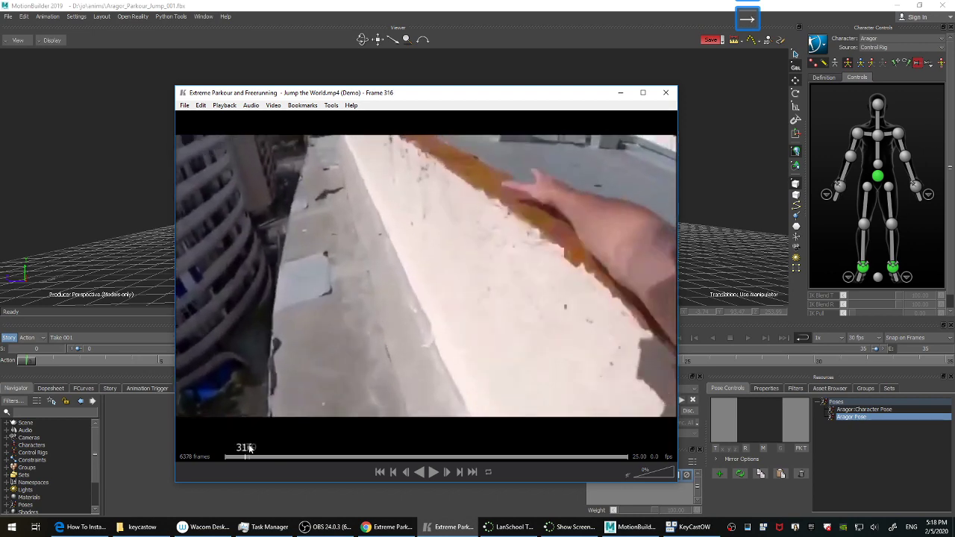
key(Left)
key(Left)
key(Left)
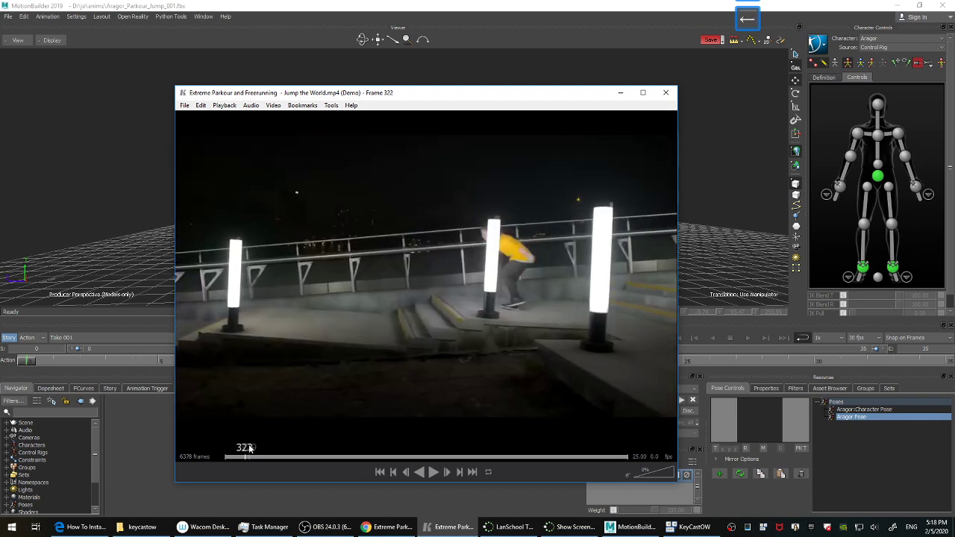
Examine the runner's first steps in the reference video frame by frame, from frame 321 to about frame 327.
key(Right)
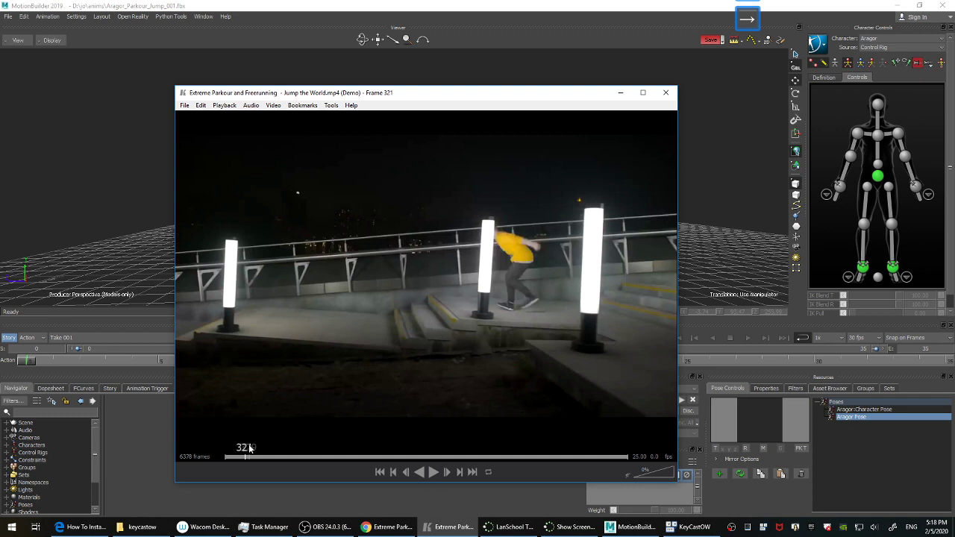
key(Right)
key(Right)
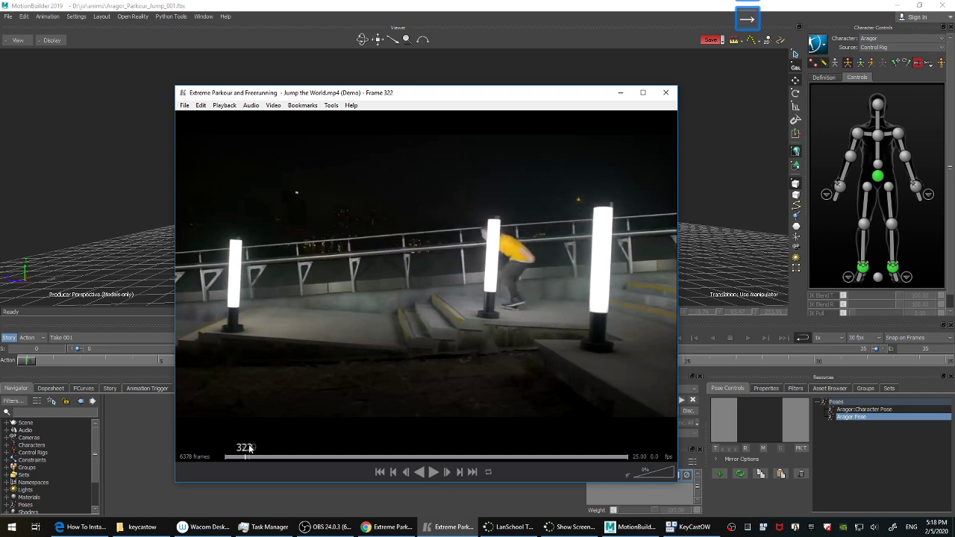
key(Right)
key(Right)
key(Right)
key(Right)
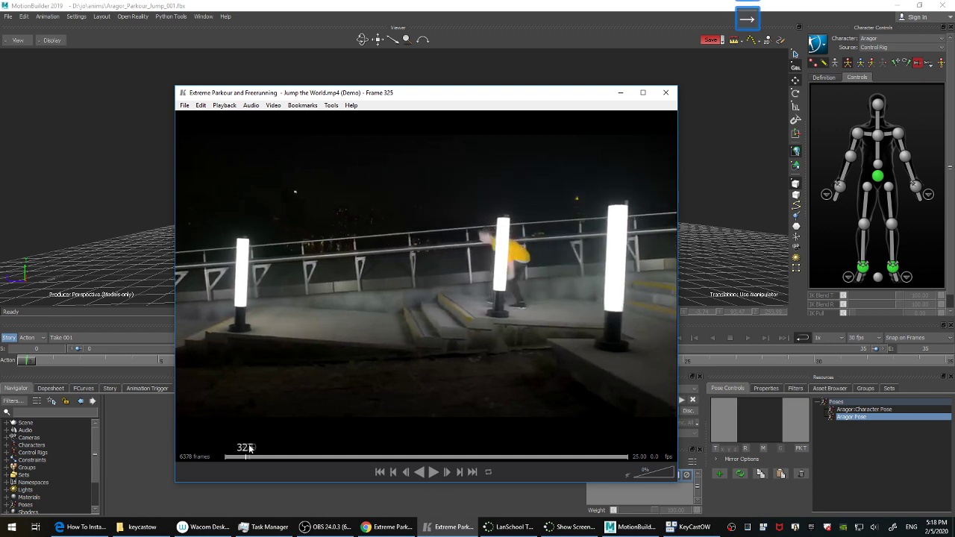
key(Right)
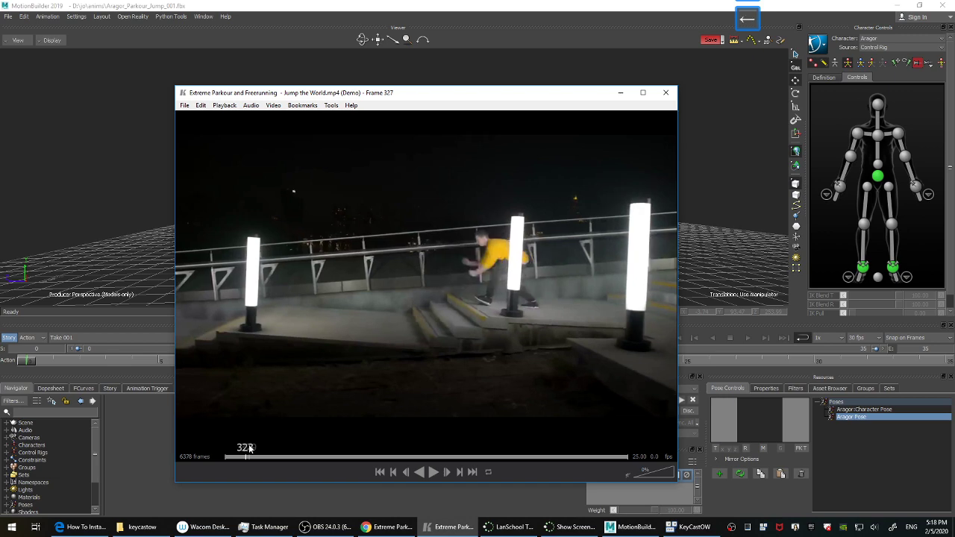
Switch back to MotionBuilder, minimise the reference video, and select the hips effector.
click(147, 248)
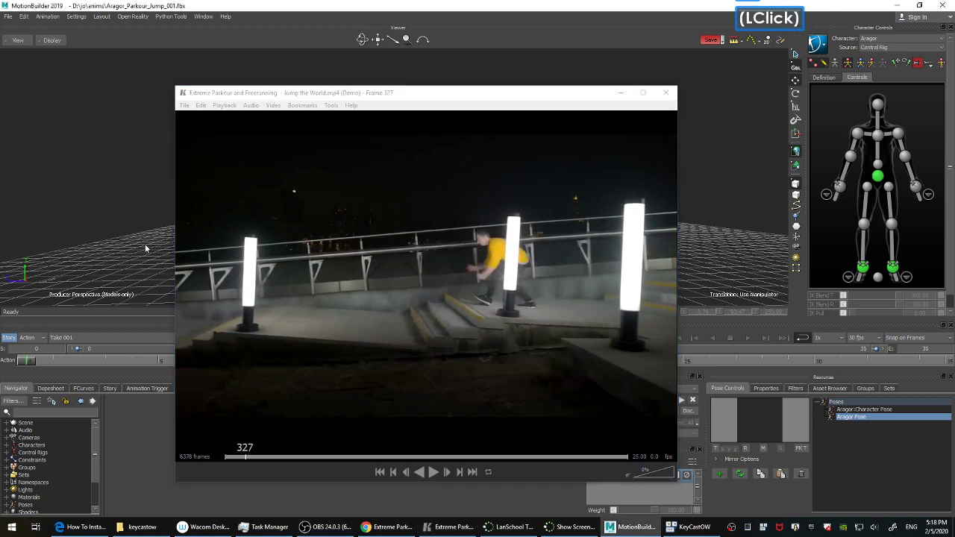
click(621, 94)
click(879, 177)
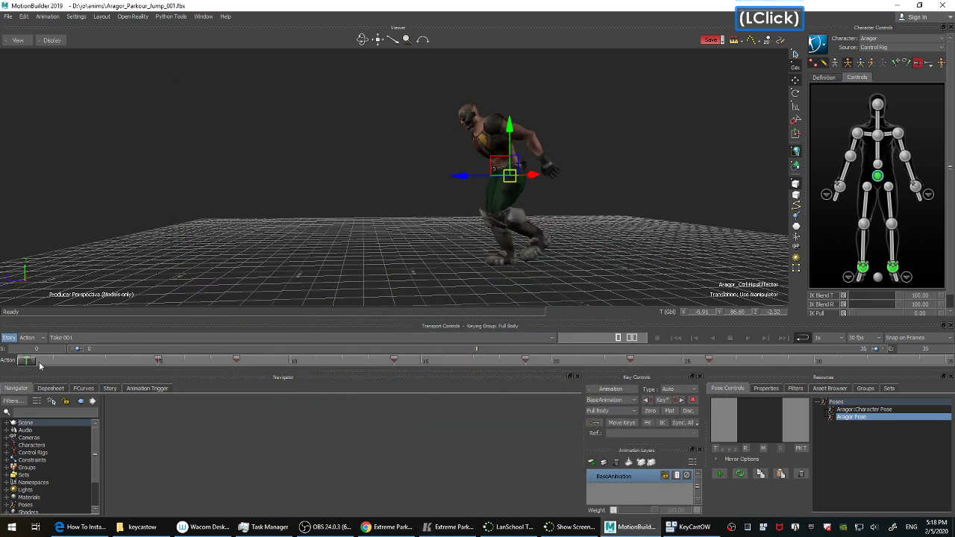
Scrub Aragor's animation to the crouch key at frame 5, and step the reference video from about frame 328 to 331 for comparison.
drag(39, 365, 158, 362)
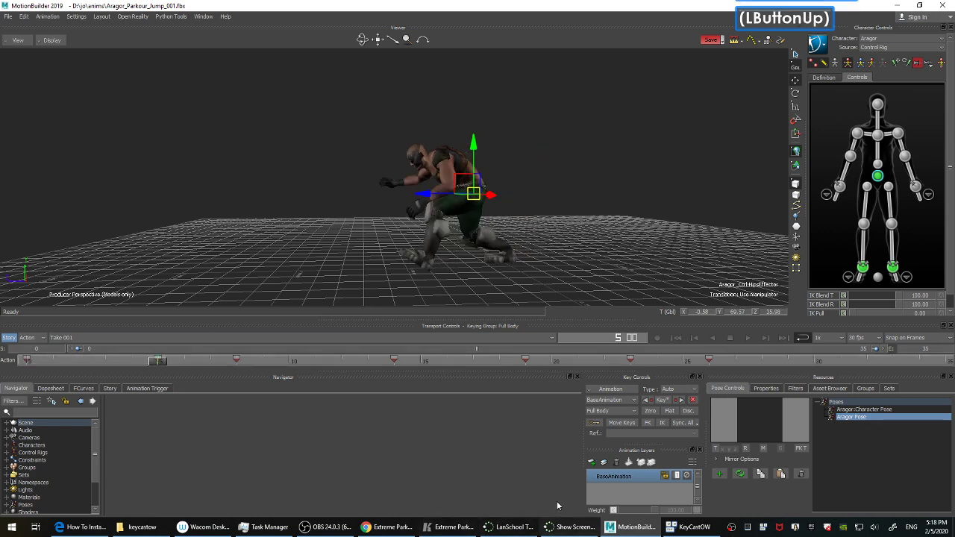
click(451, 526)
key(Left)
key(Left)
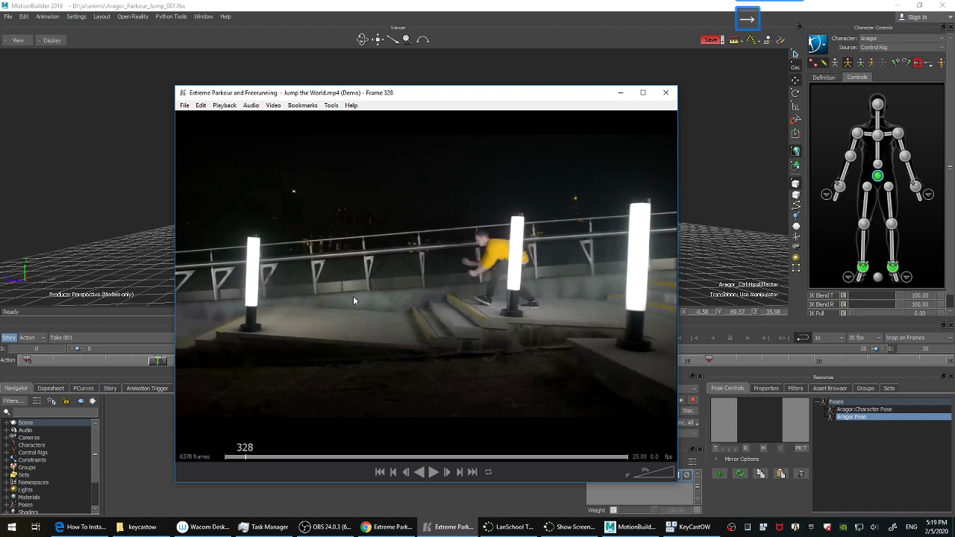
key(Right)
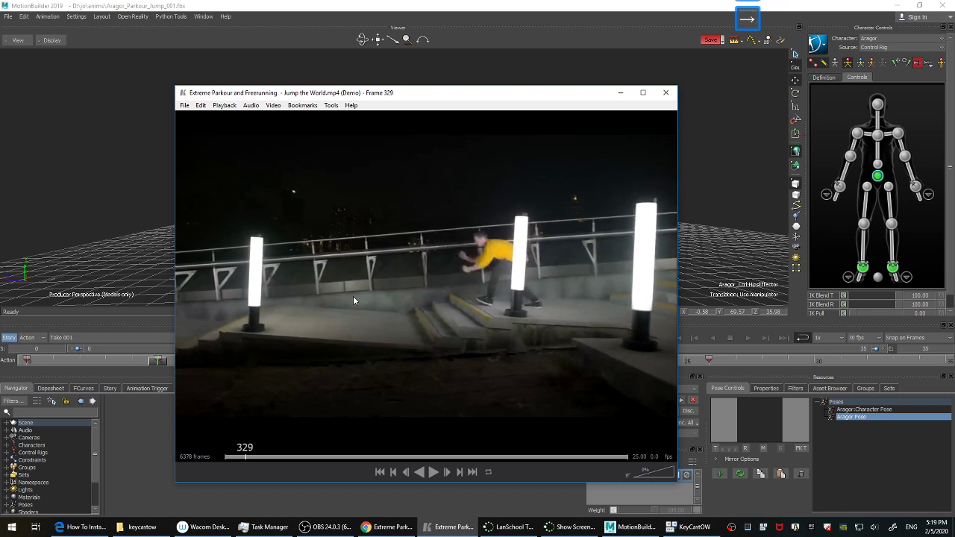
key(Right)
key(Right)
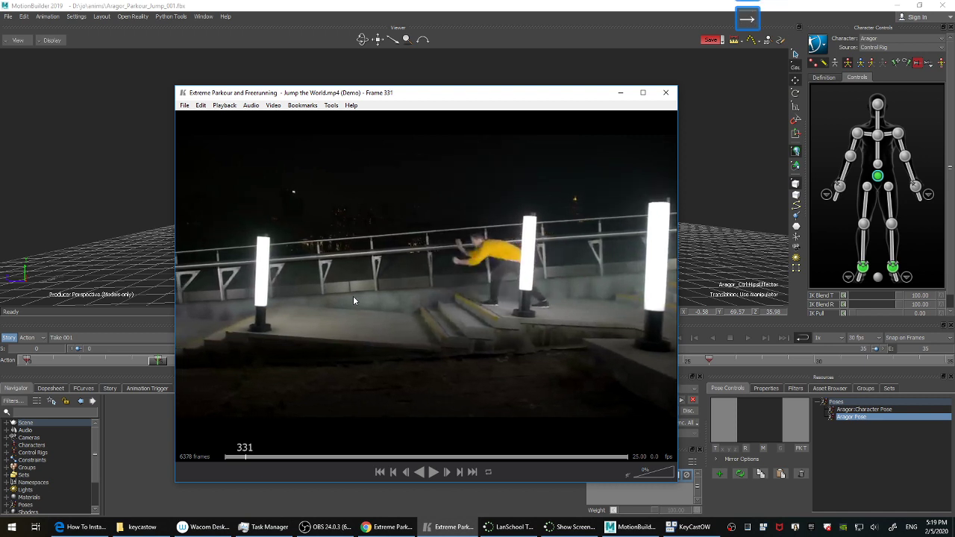
Return to MotionBuilder, minimise the reference video, and check the one-legged push-off pose at frame 8.
click(72, 224)
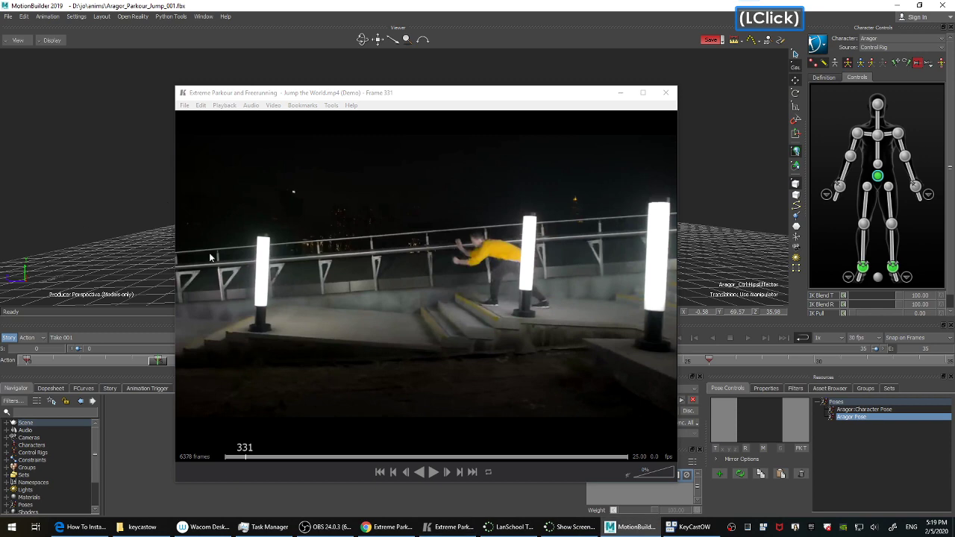
click(627, 94)
key(Right)
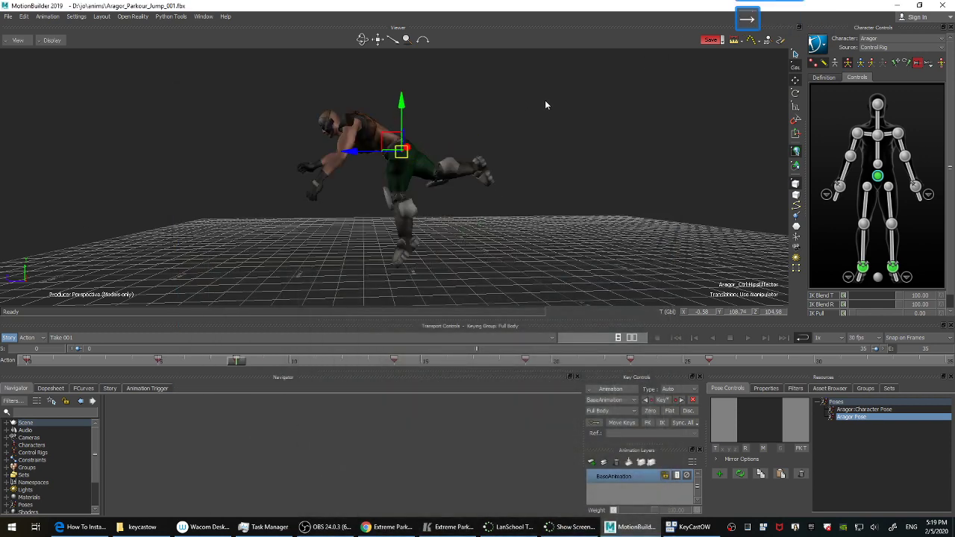
key(Right)
Reopen the reference video and examine the runner's push-off frame by frame, from about frame 328 to 337.
click(452, 527)
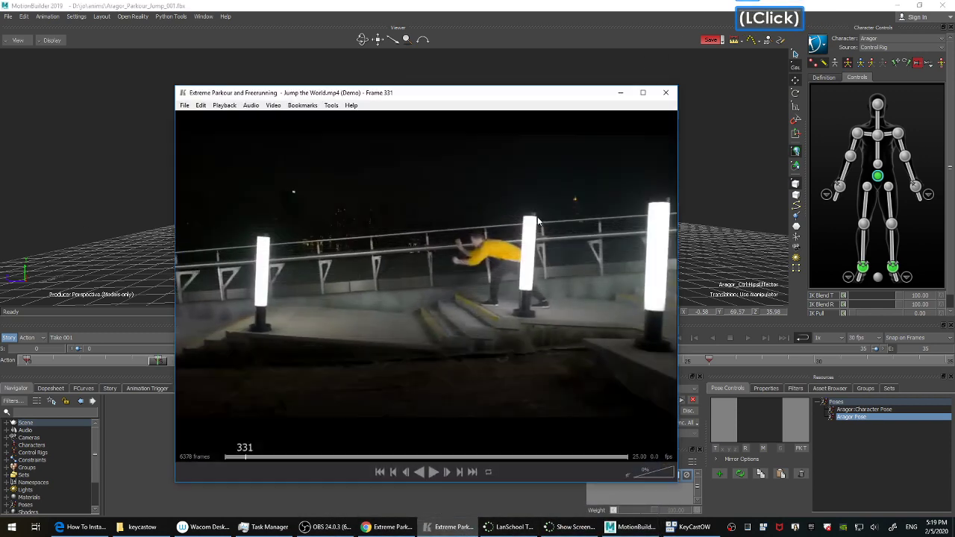
click(540, 270)
key(Left)
key(Left)
key(Left)
key(Right)
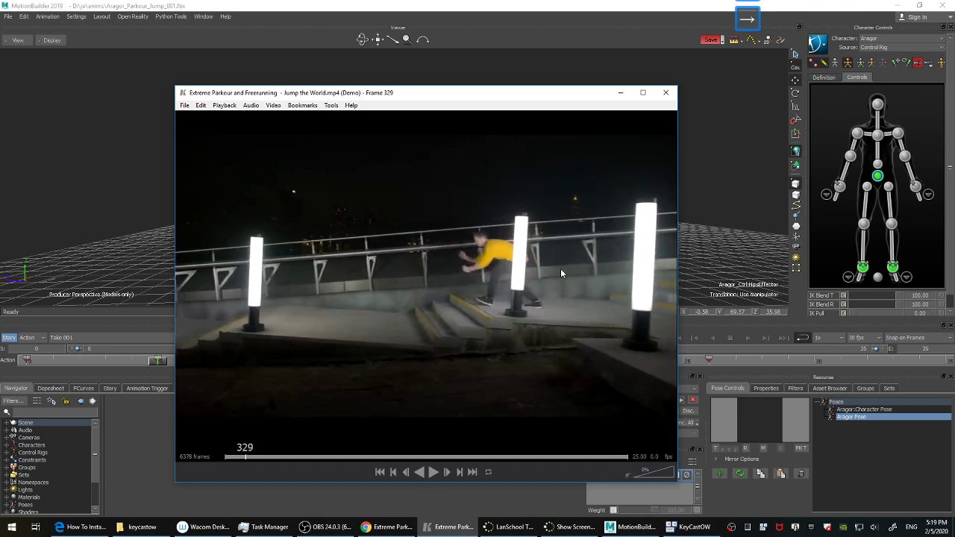
key(Right)
key(Right)
key(Right)
key(Right)
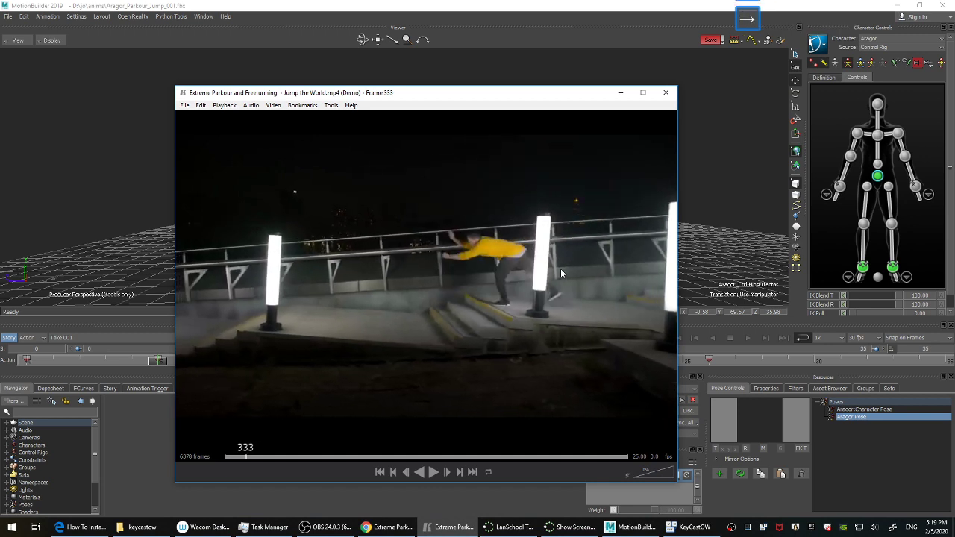
key(Right)
key(Right)
key(Right)
key(Right)
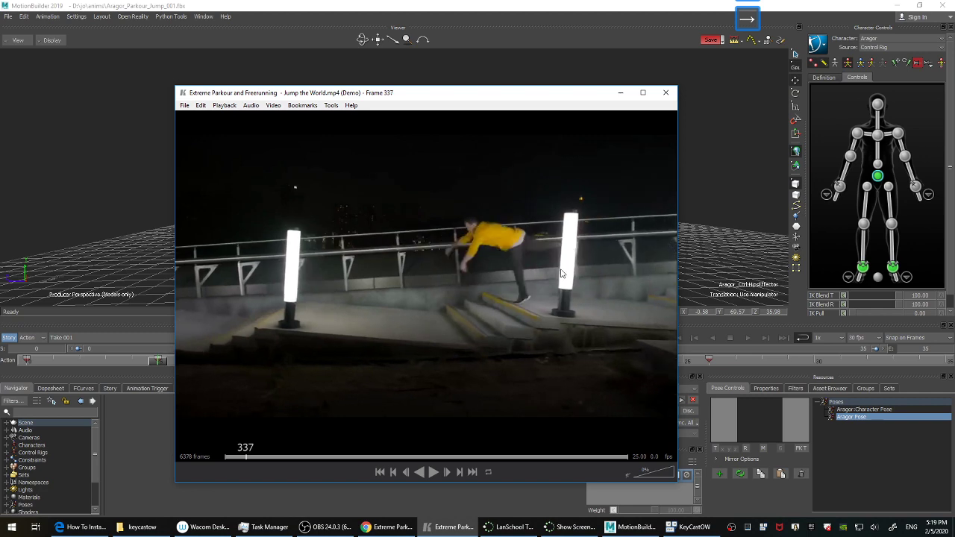
Minimise the reference video and shift all keys from frame 8 to 26 two frames later, starting at frame 10.
click(712, 194)
click(620, 92)
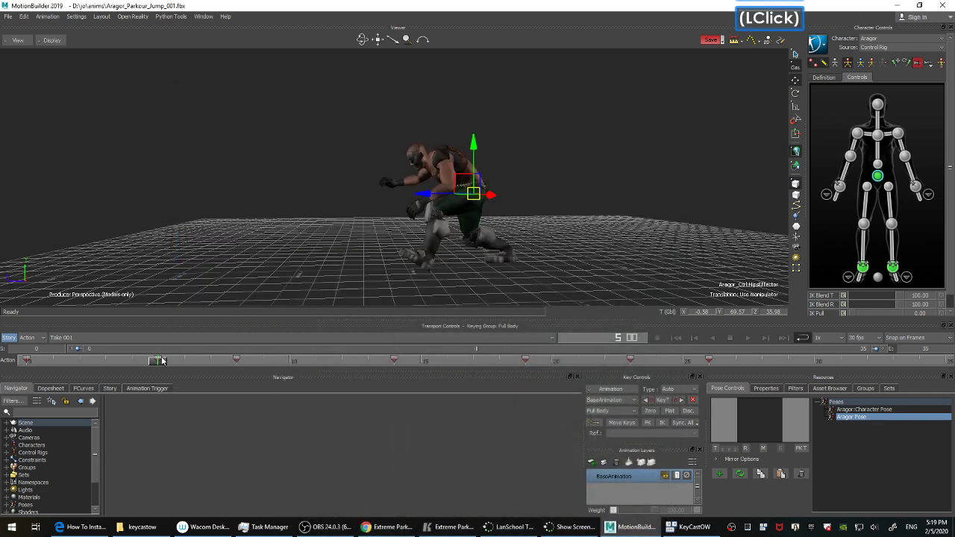
drag(159, 363, 236, 361)
drag(714, 362, 227, 361)
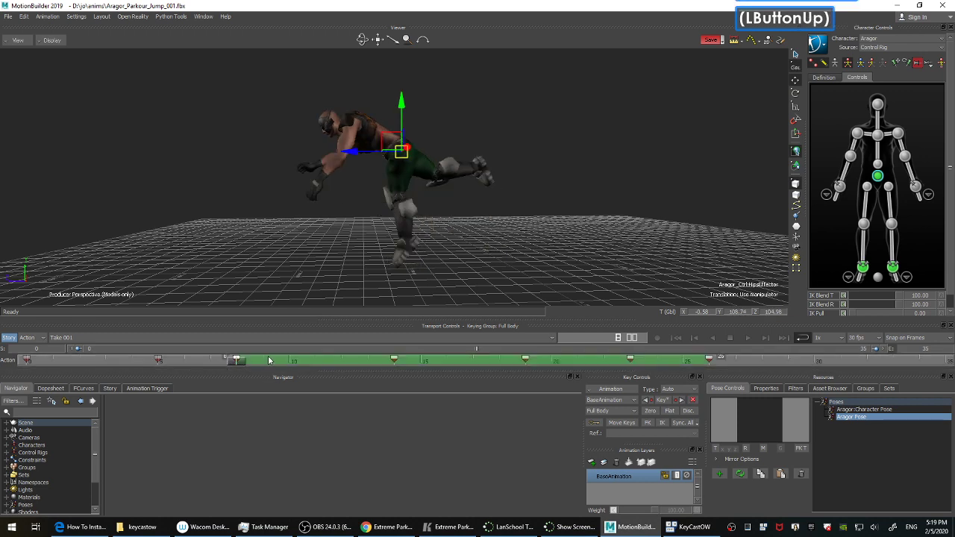
drag(300, 361, 267, 364)
Play the animation from the first frame to review the timing between the crouch and the push-off.
key(Left)
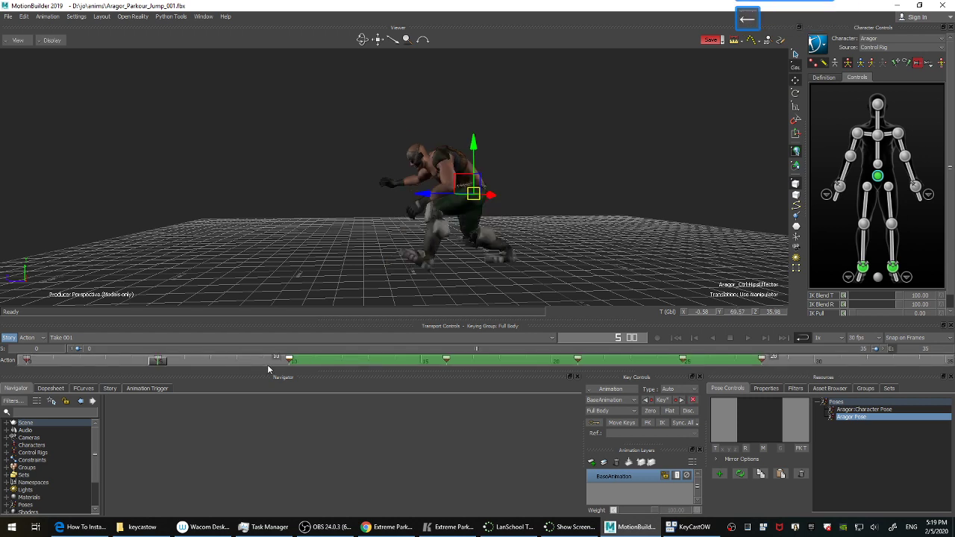
click(613, 194)
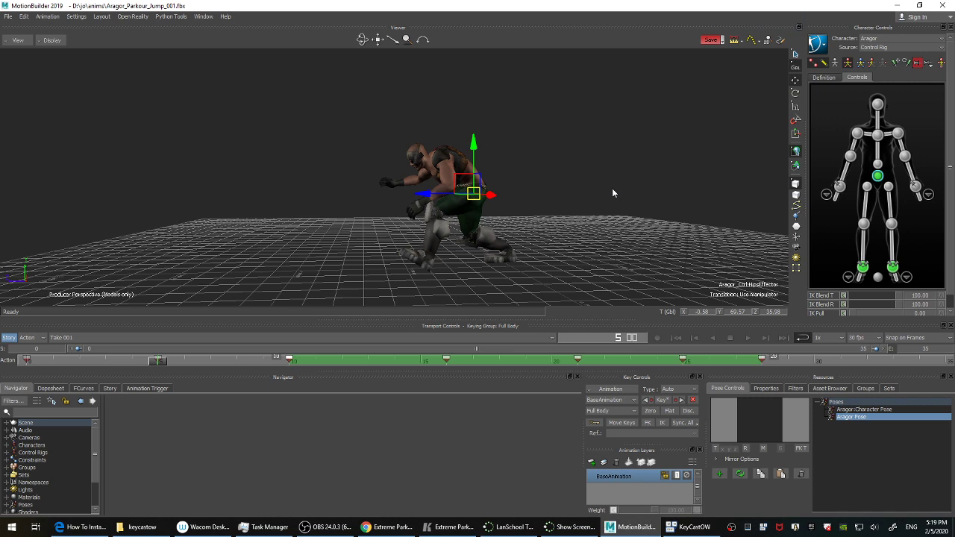
key(ctrl+Home)
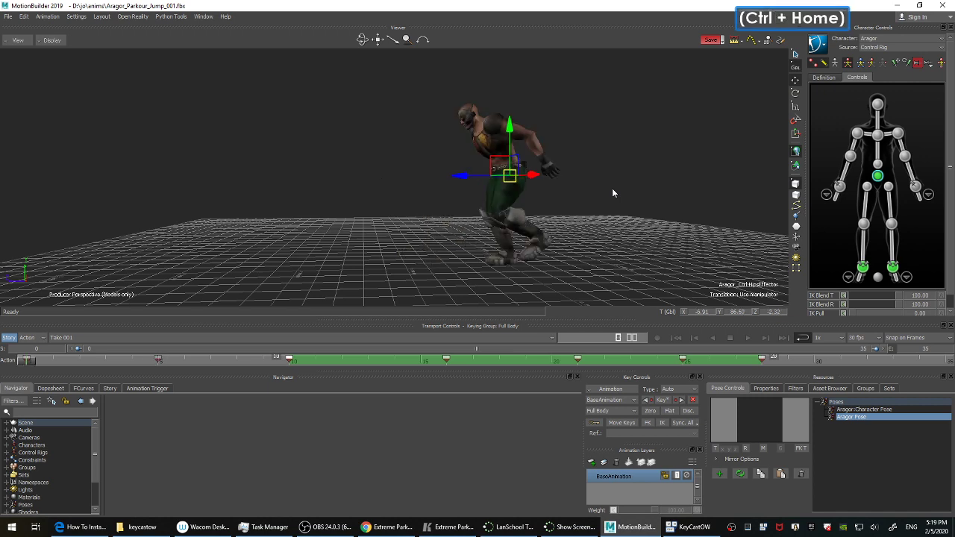
key(ctrl+space)
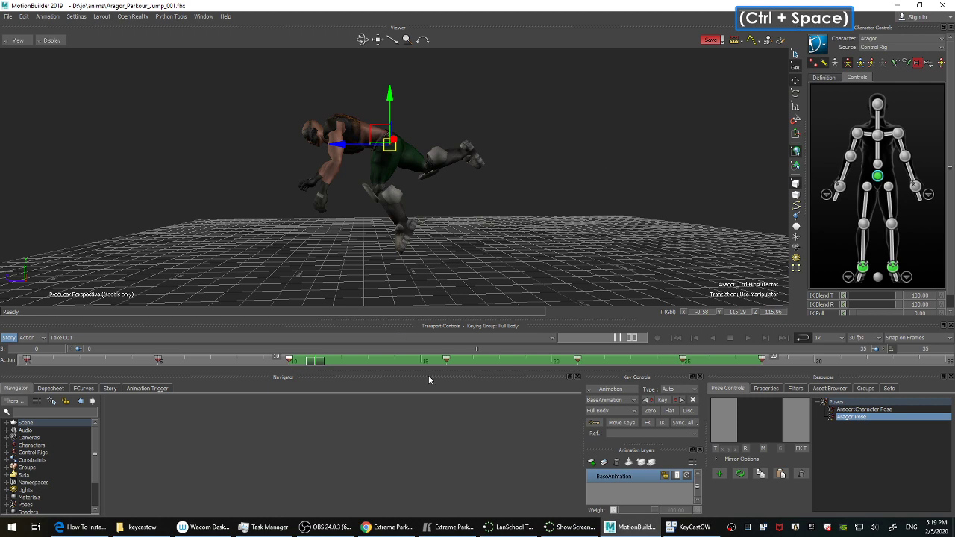
Shift the selected keys one frame earlier so they start at frame 9, and replay the animation from the first frame.
drag(418, 361, 392, 358)
click(497, 250)
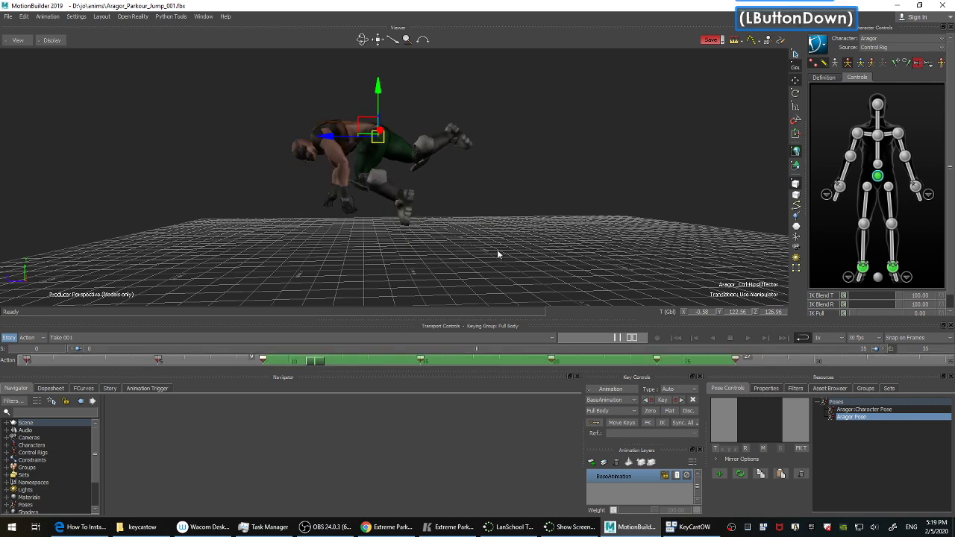
key(ctrl+Home)
key(ctrl+space)
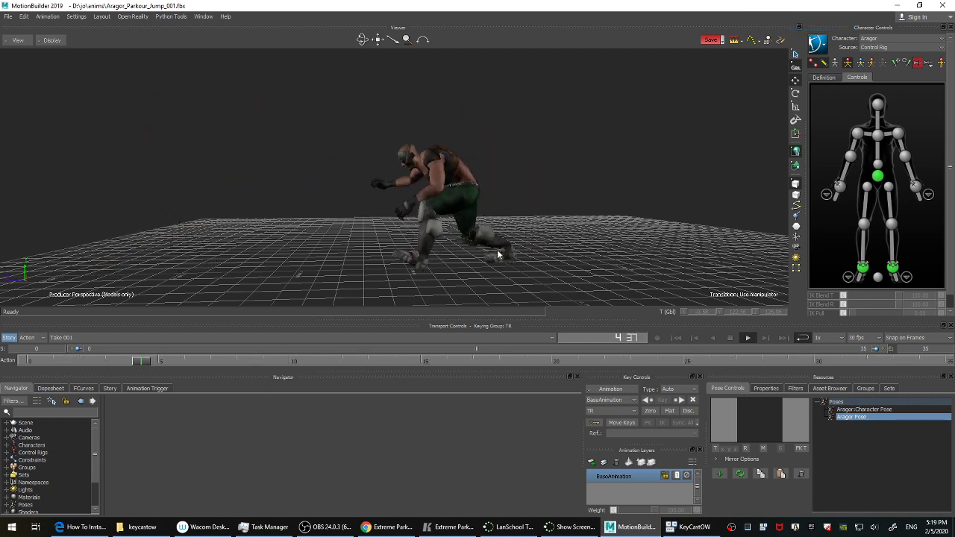
Save the scene, review the looped animation from the first frame, and stop playback back at frame 0.
key(ctrl+Home)
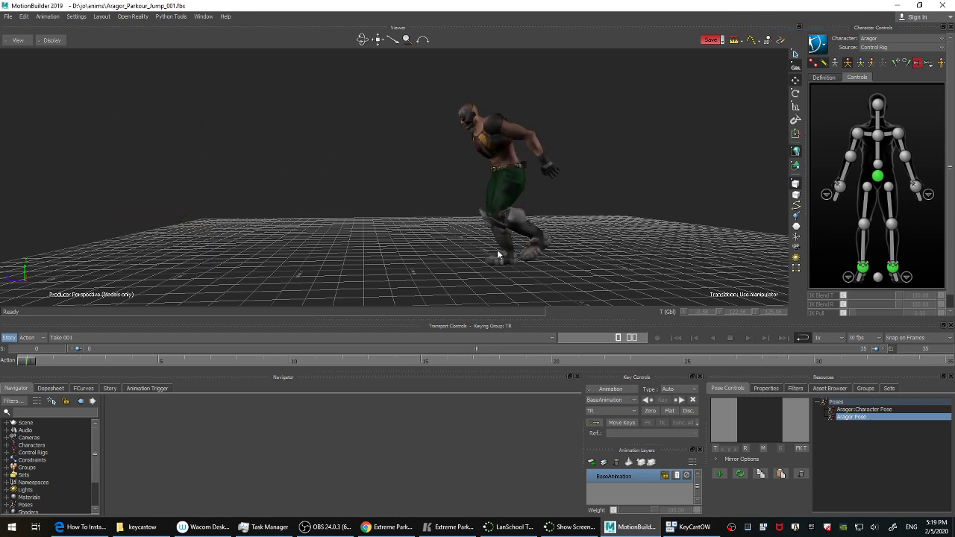
key(ctrl+s)
key(ctrl+space)
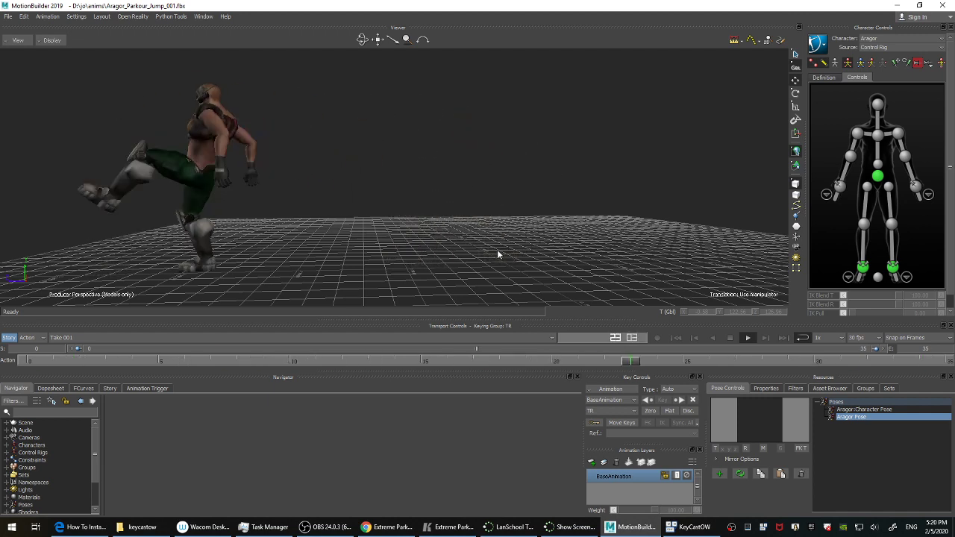
key(ctrl+space)
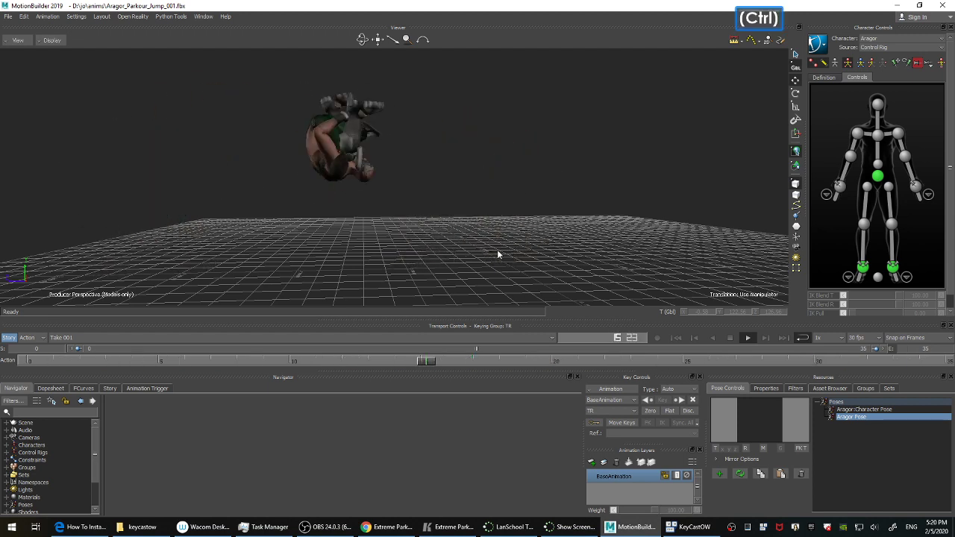
key(ctrl+Home)
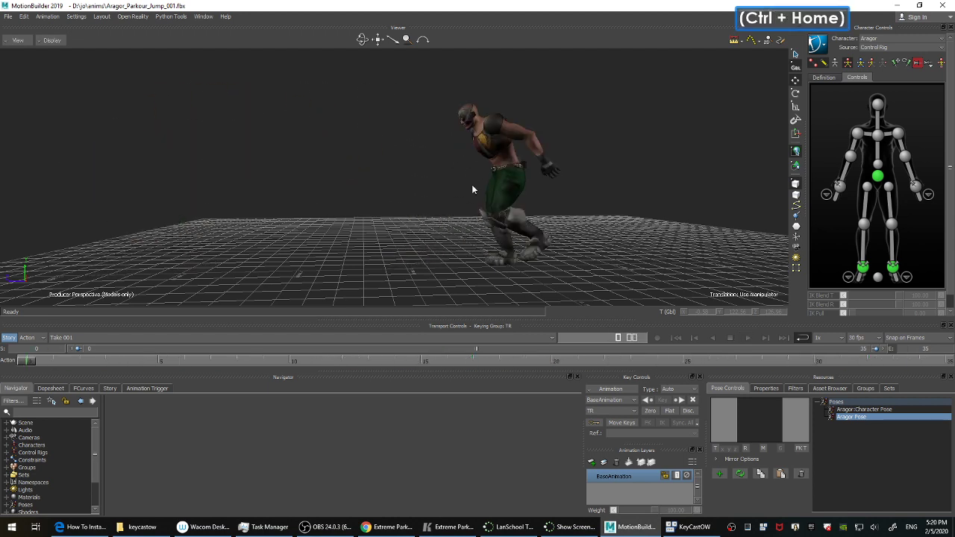
click(625, 193)
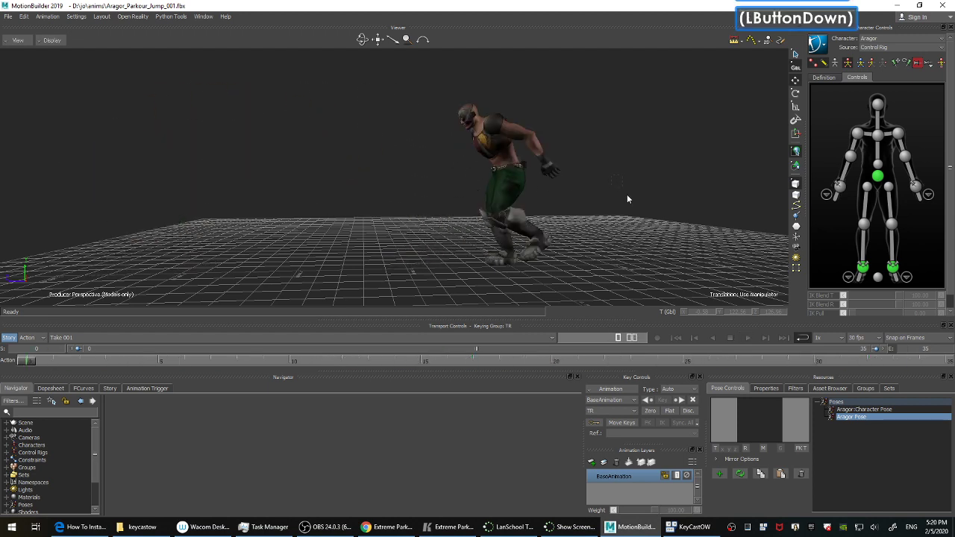
double_click(602, 151)
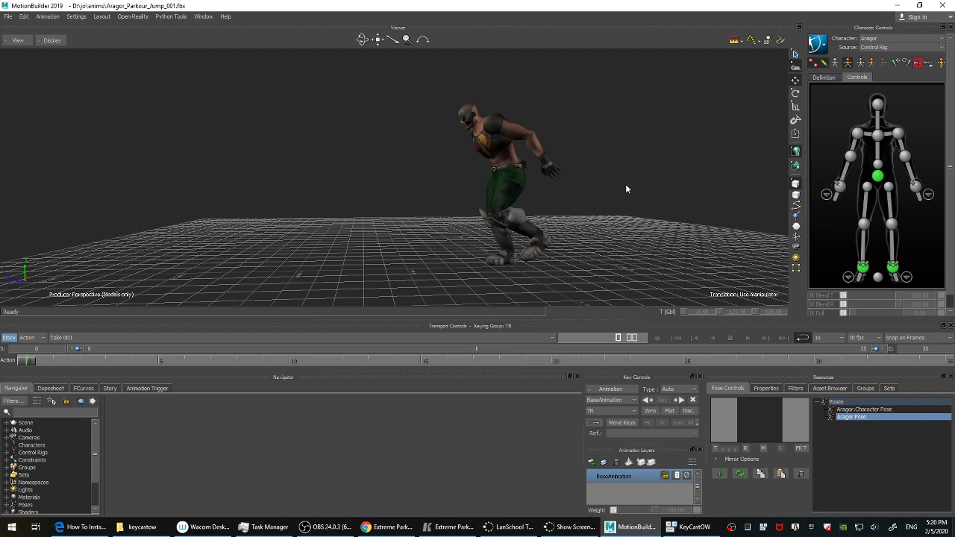
Show the ready-made motion clips of the PrevisMoves folder in the asset library.
click(824, 390)
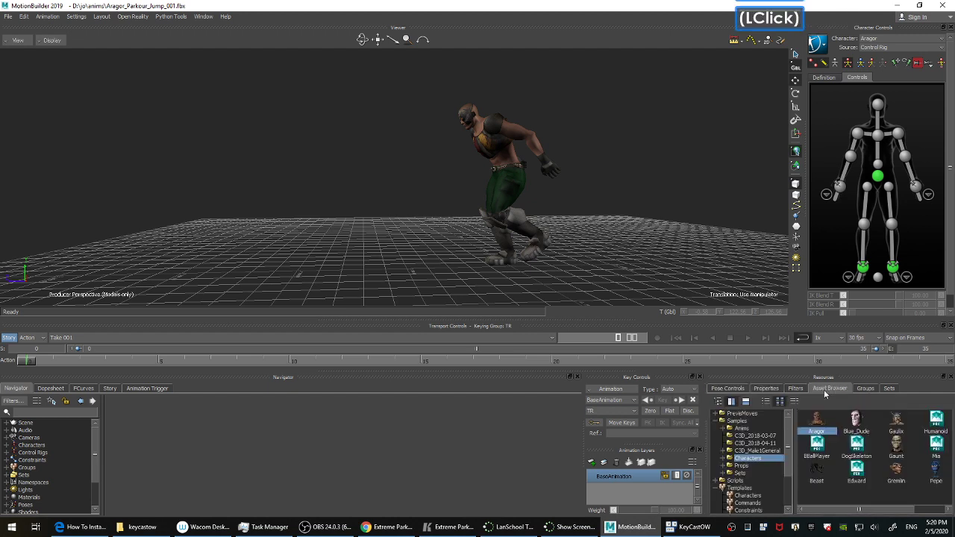
click(754, 413)
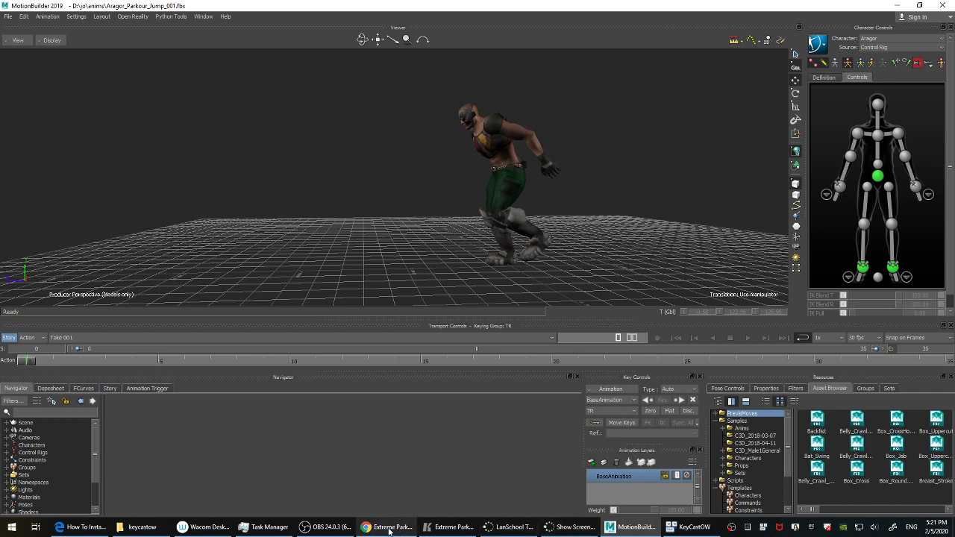
click(326, 527)
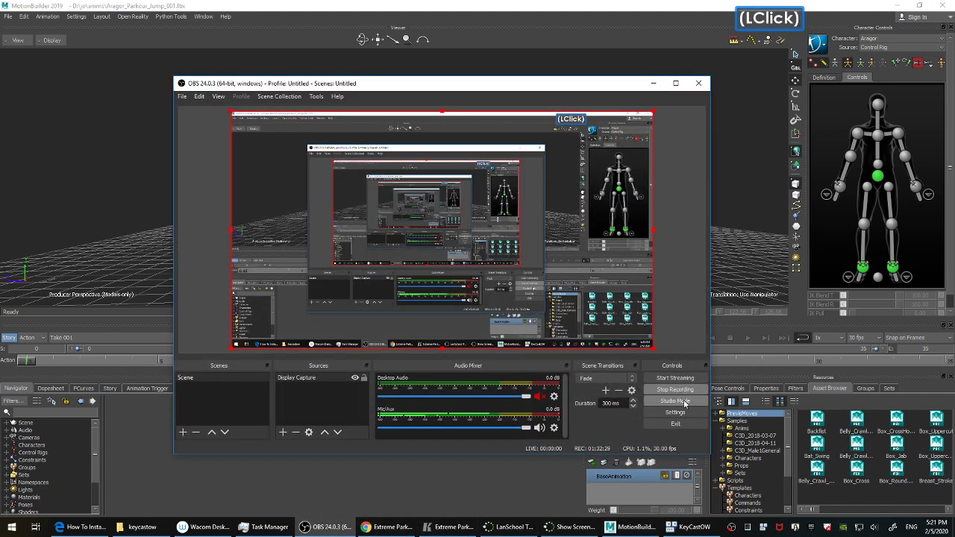